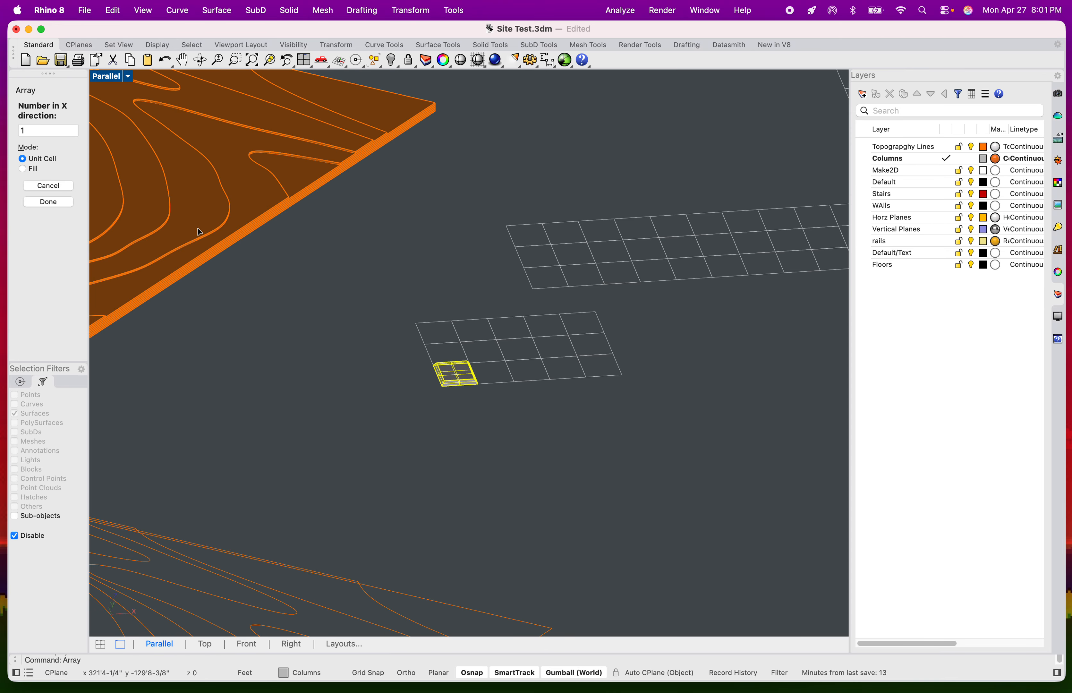
- Cancel the array, reset the construction plane to World Top, and place its origin at the tapered block's outer base corner on the smaller grid
scroll(198, 232, "down", 5)
right_click_drag(192, 235, 345, 300, "shift")
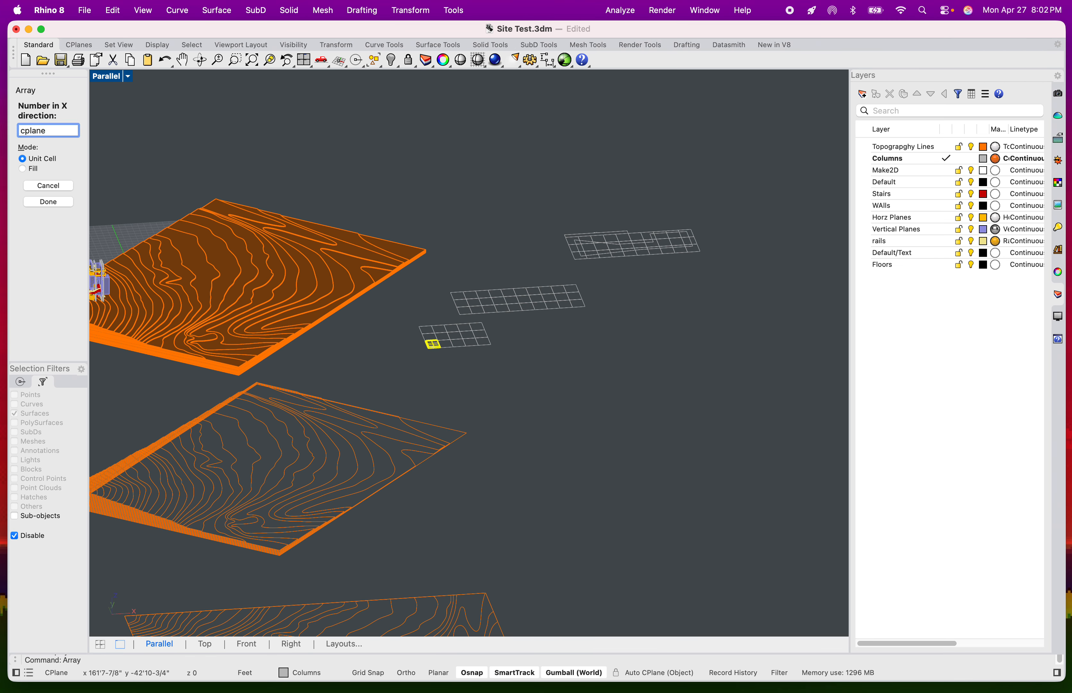
key("Escape")
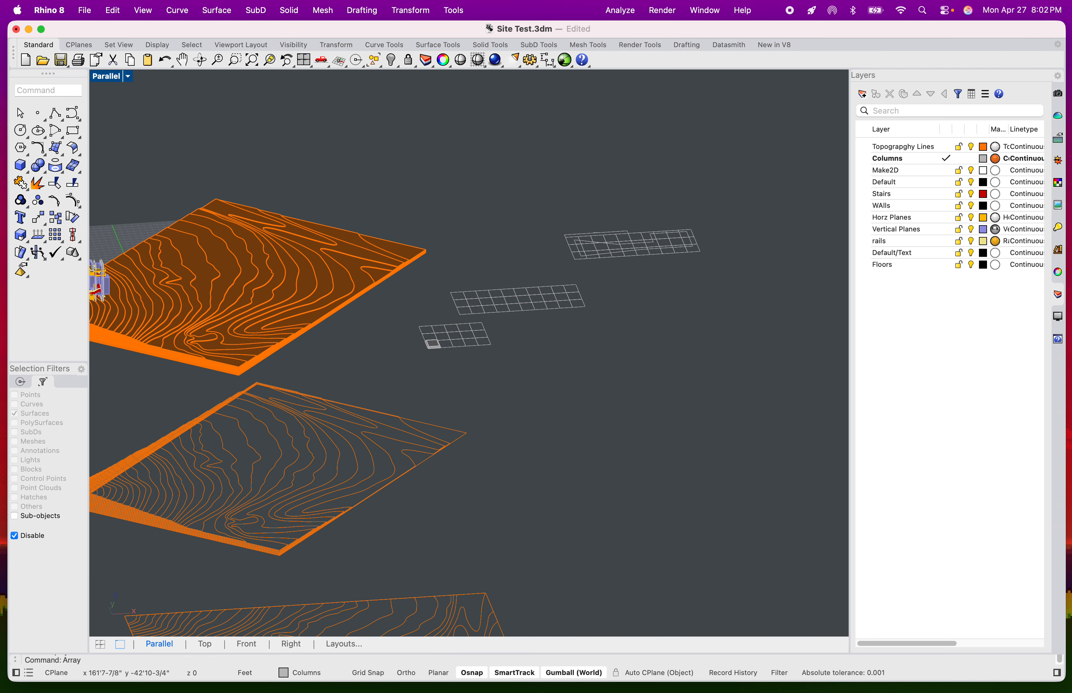
type("CPlane")
key("Return")
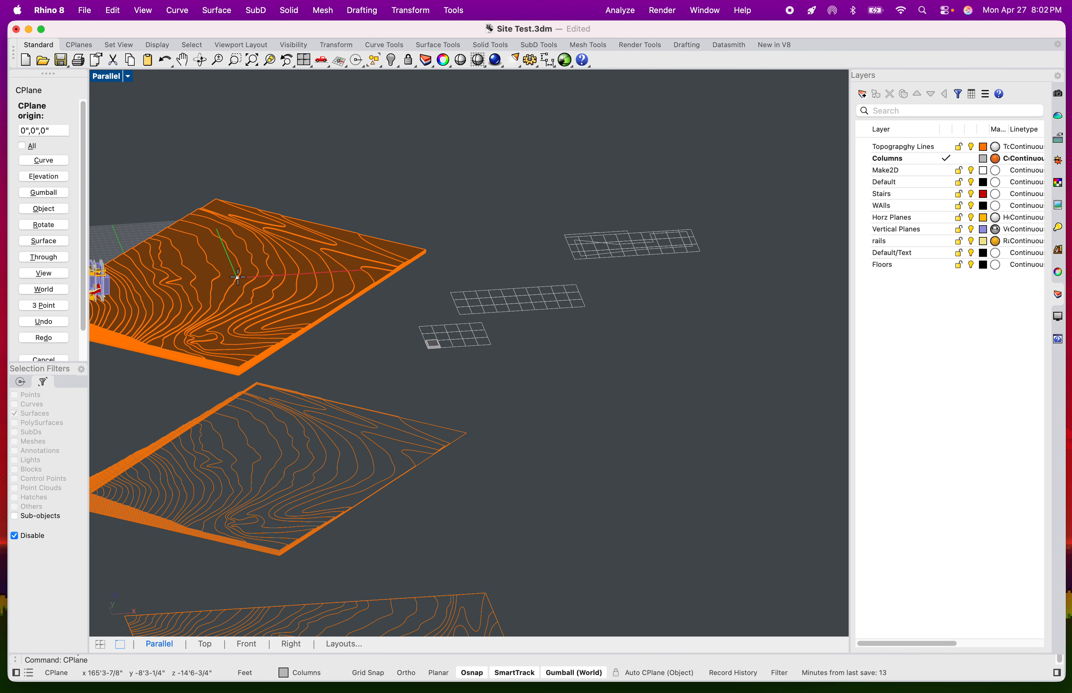
left_click(237, 276)
left_click(45, 290)
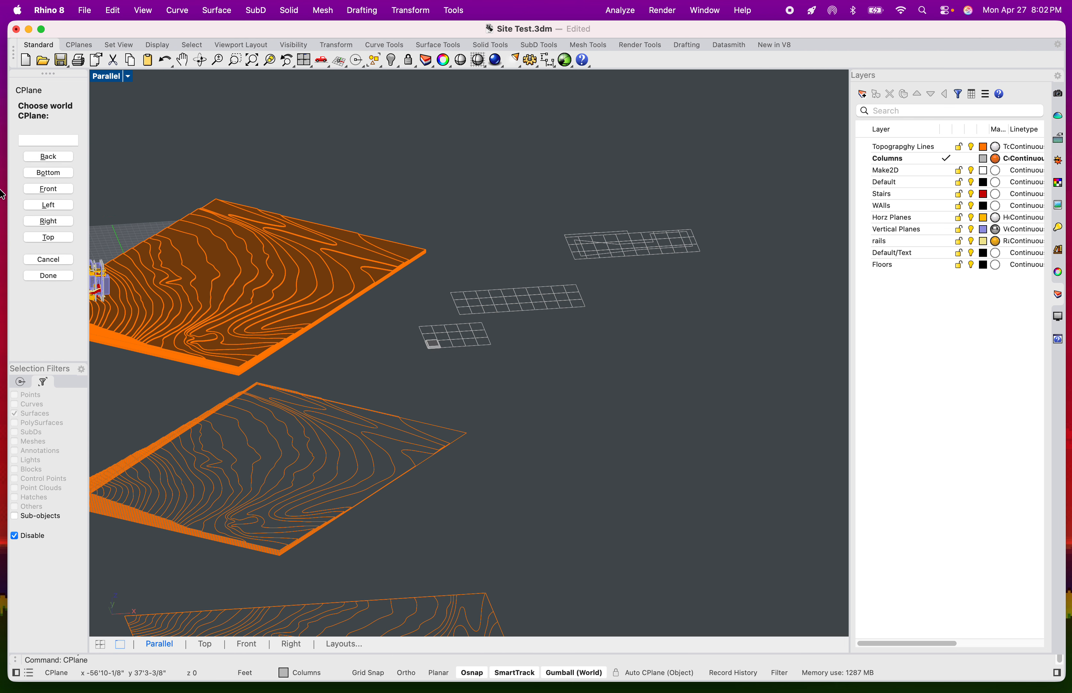
left_click(49, 237)
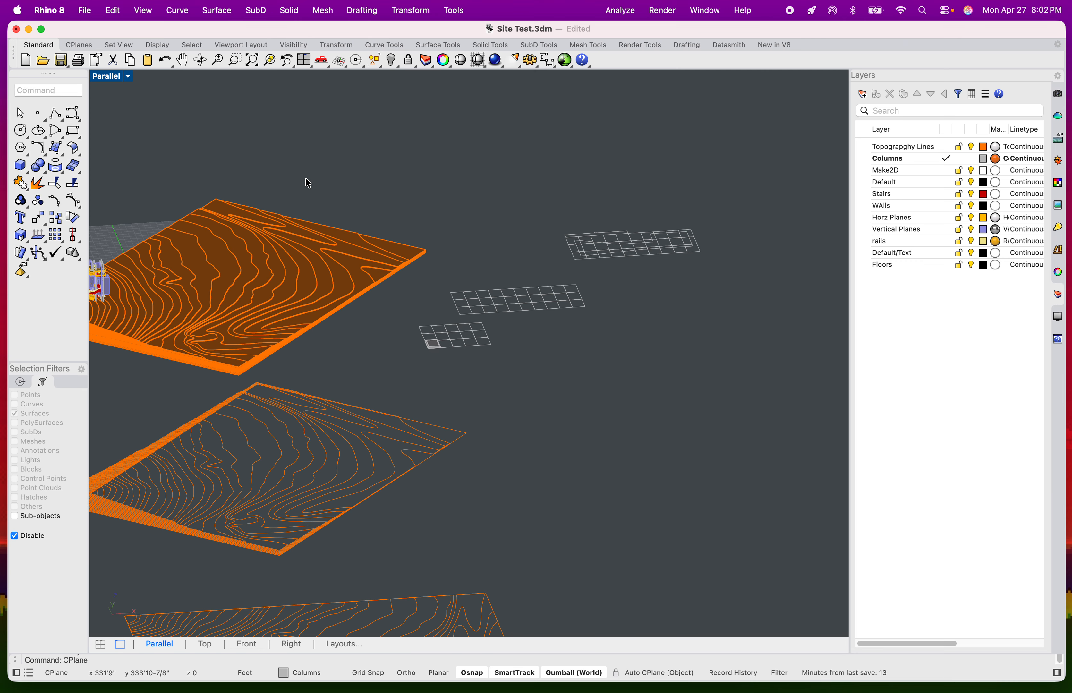
key("Return")
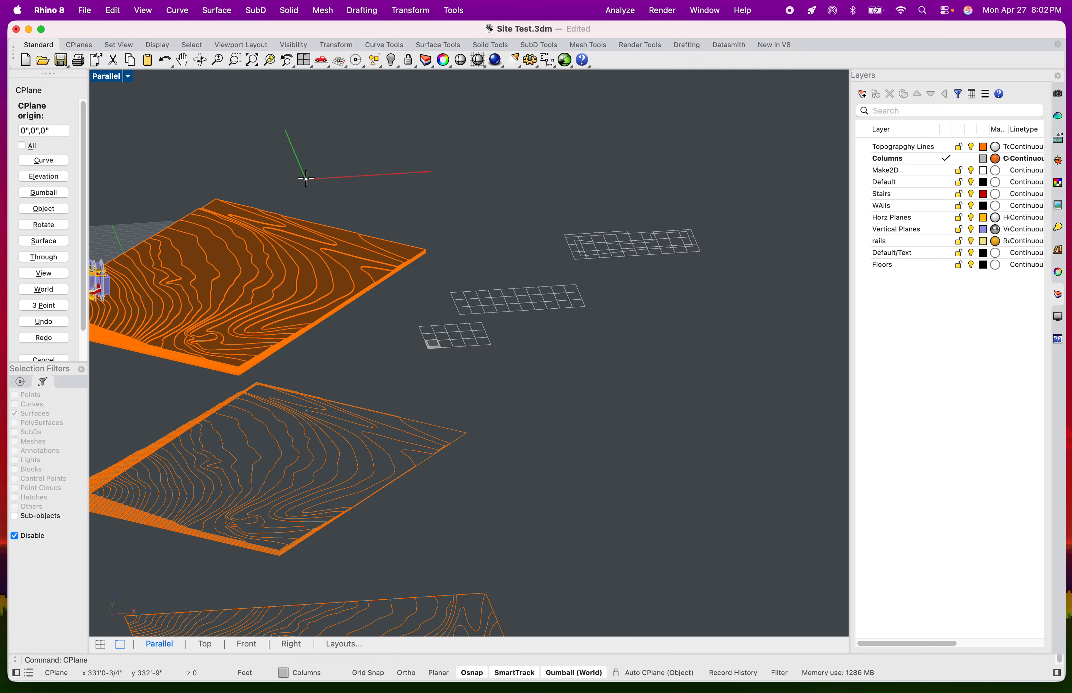
left_click(432, 350)
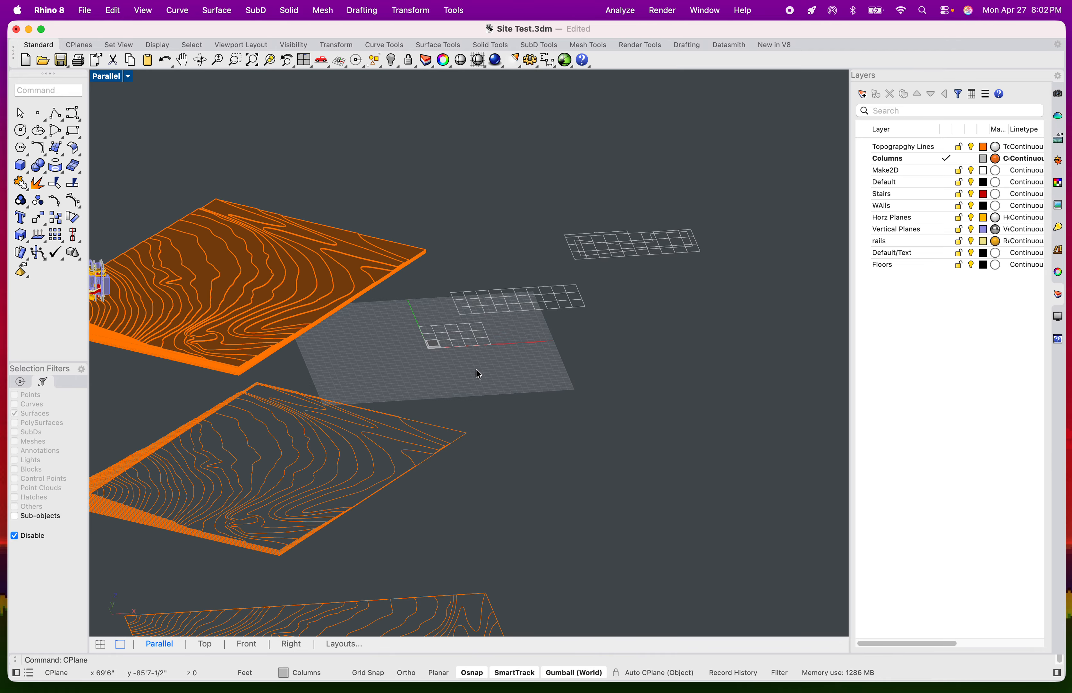
- Copy the tapered block from its base corner into the next three cells of the grid's front row
scroll(432, 345, "up", 6)
left_click(434, 418)
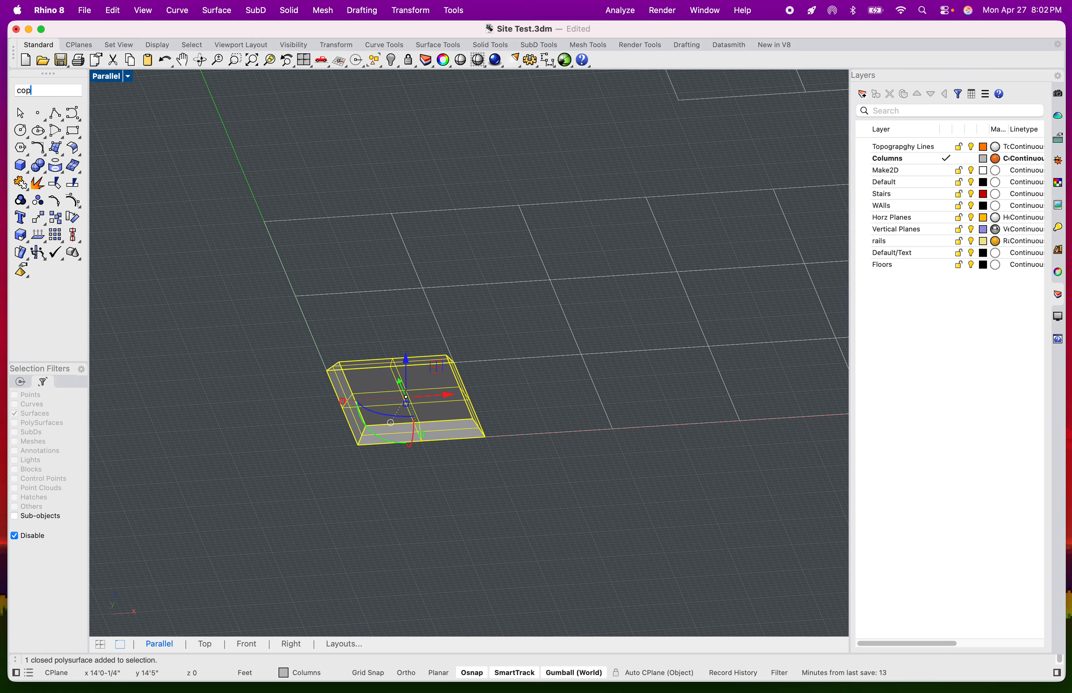
type("cop")
key("Return")
left_click(365, 447)
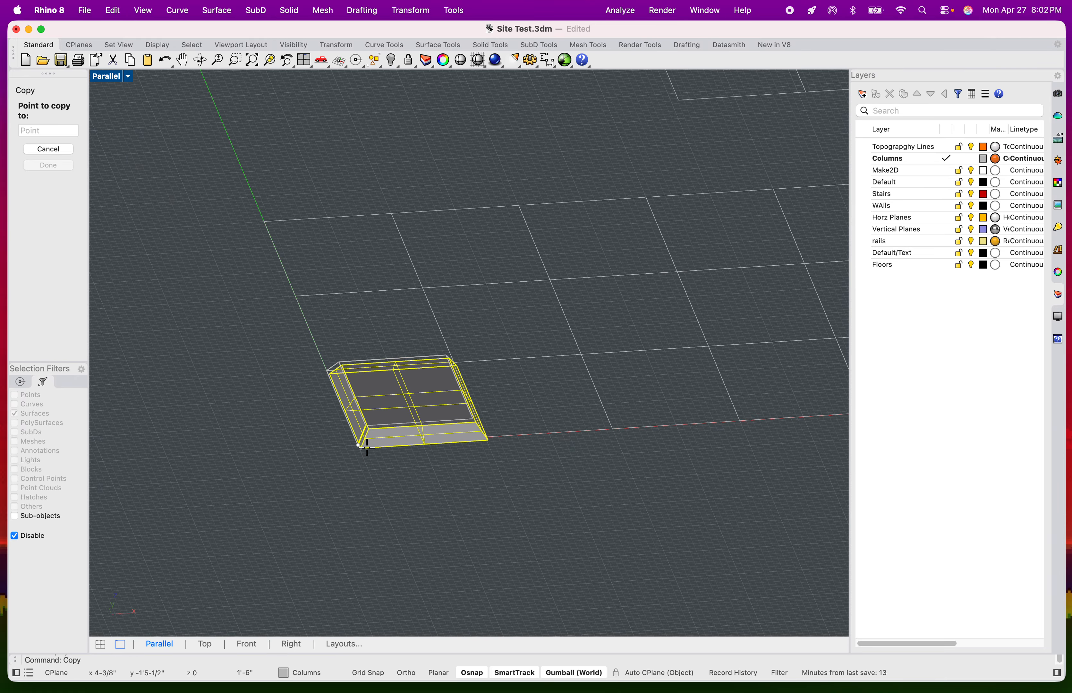
left_click(485, 437)
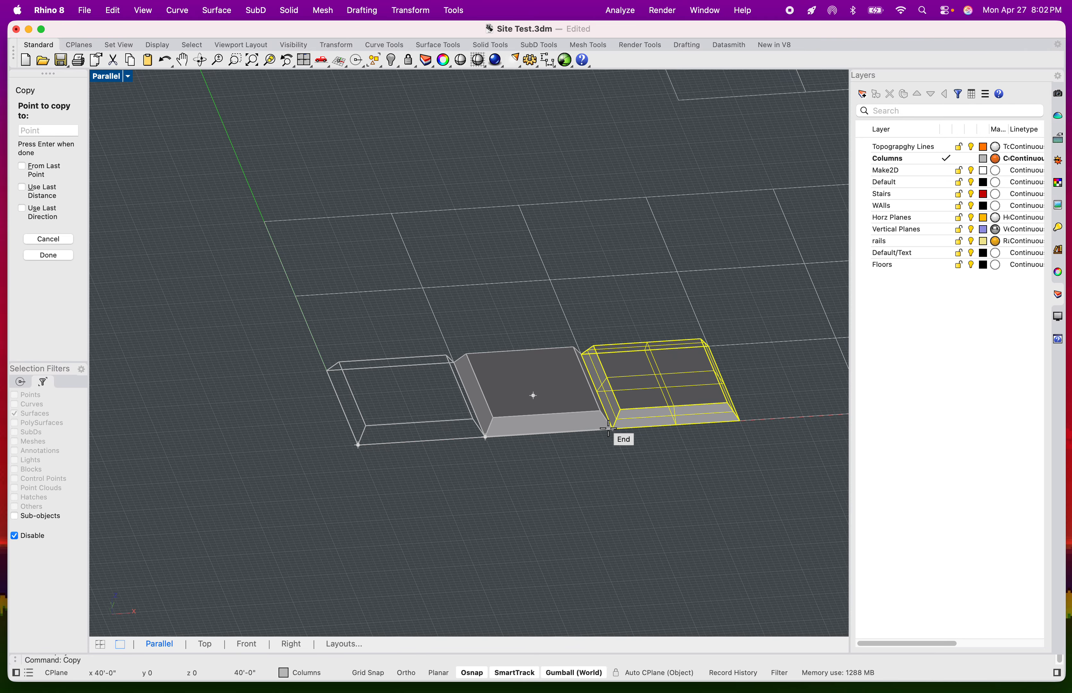
left_click(608, 428)
left_click(739, 420)
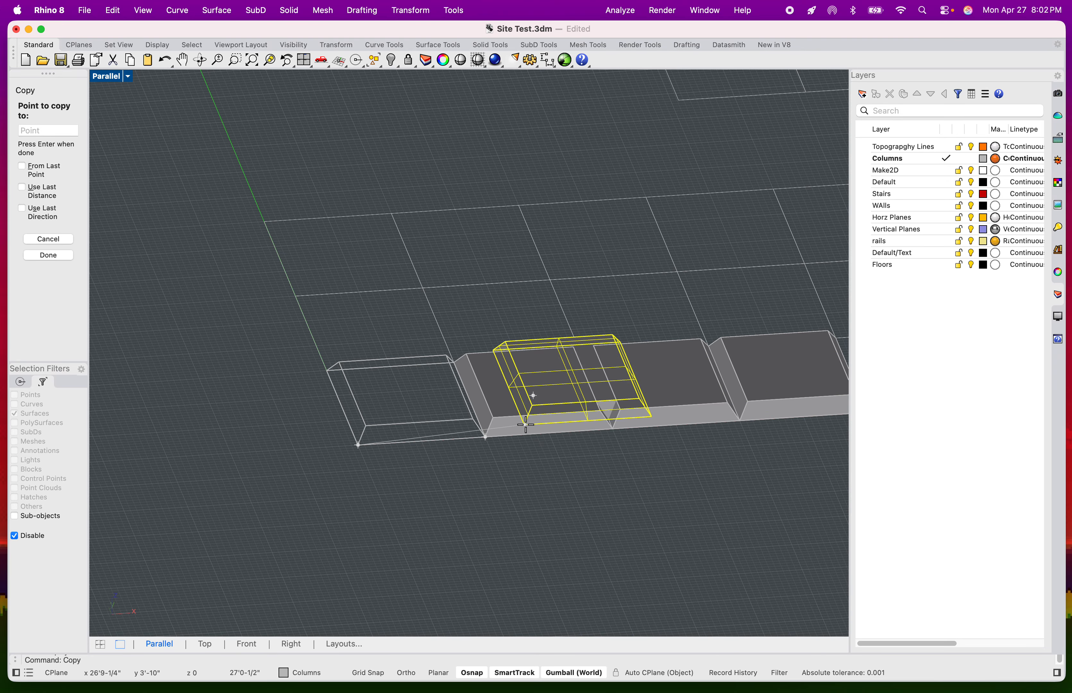
key("Escape")
key("Escape")
- Copy the fourth tapered block into the remaining fifth cell of the front row, using its base corner as reference
scroll(532, 470, "down", 8)
mouse_move(538, 468)
right_mouse_down("shift")
mouse_move(503, 458)
mouse_move(526, 455)
right_mouse_up("shift")
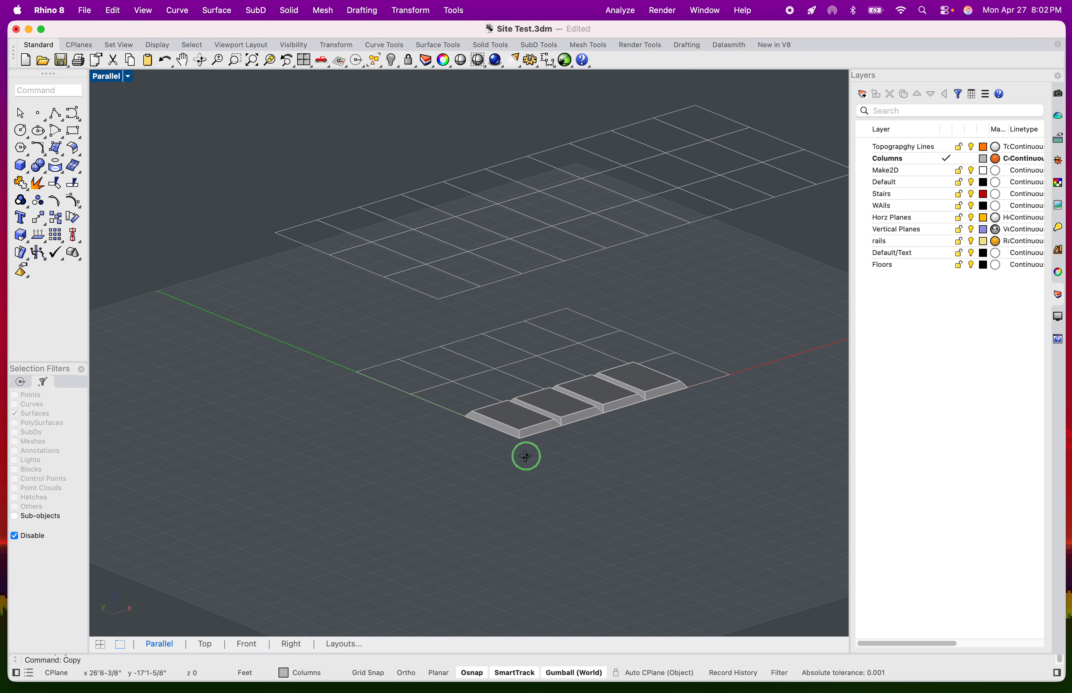
scroll(525, 455, "up", 10)
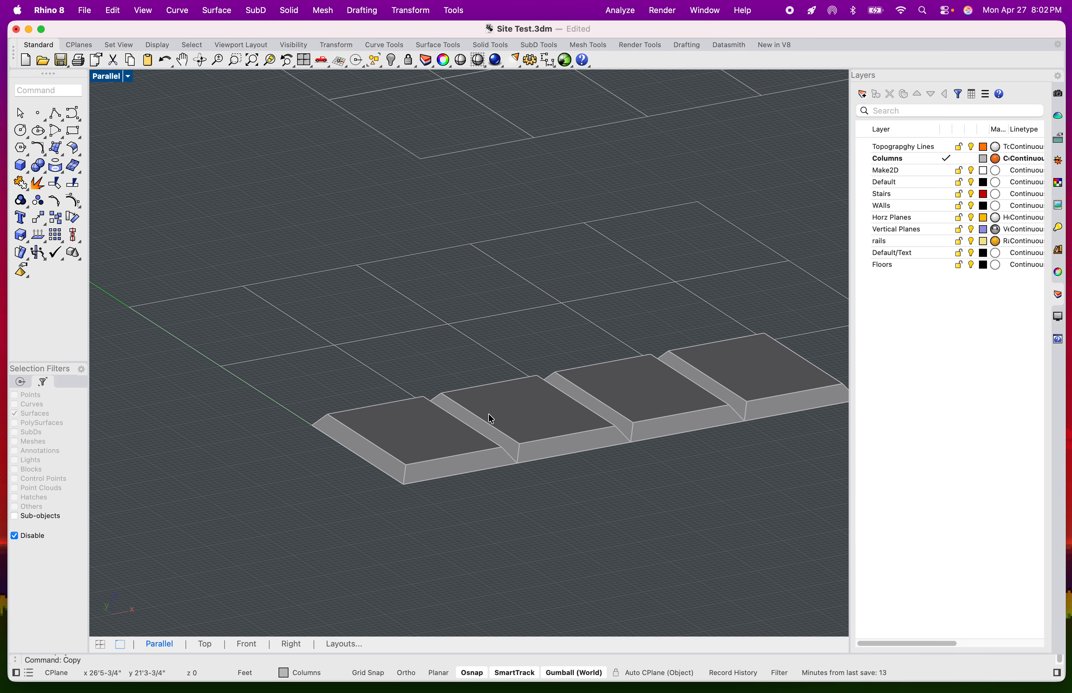
scroll(480, 446, "down", 5)
scroll(388, 466, "up", 3)
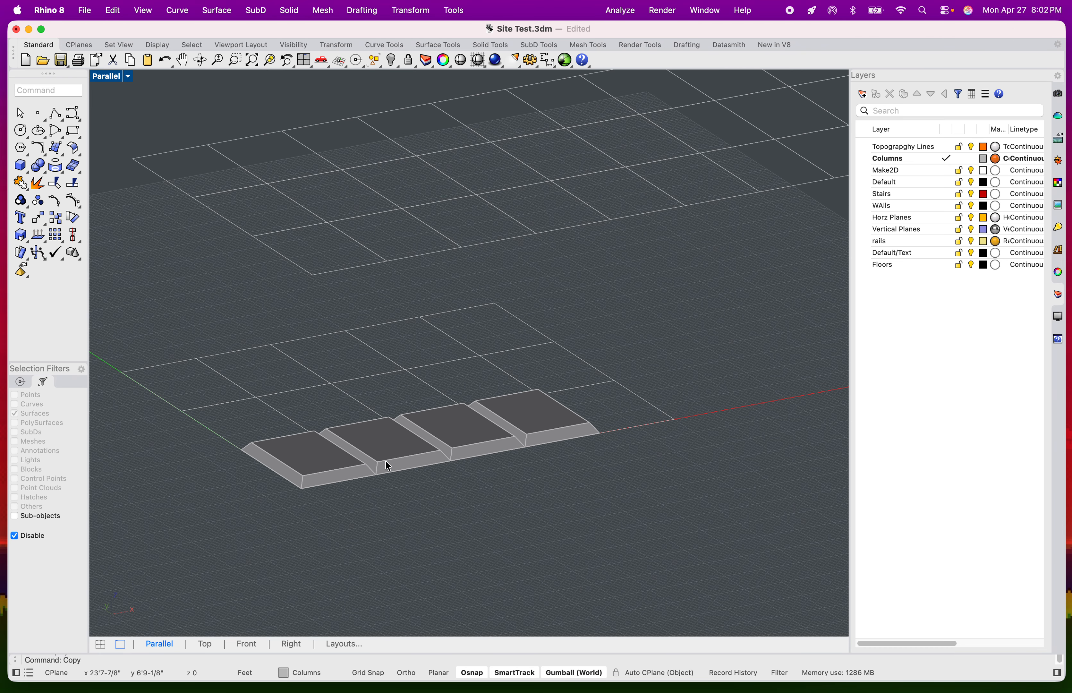
left_click(568, 425)
type("py")
key("Return")
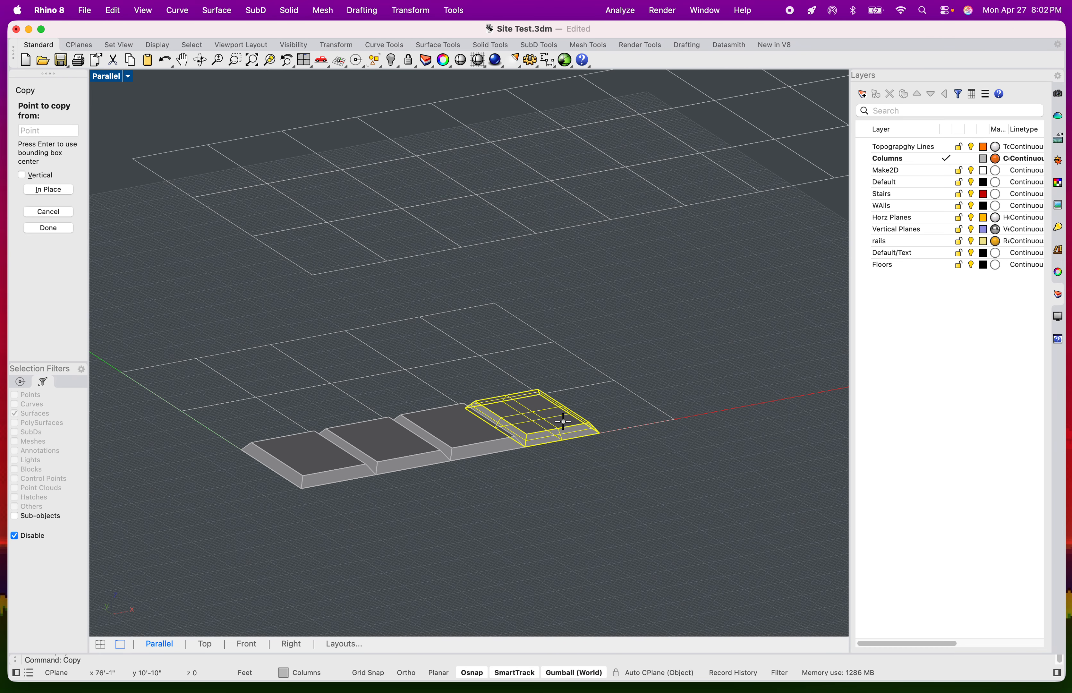
scroll(533, 452, "up", 3)
left_click(517, 455)
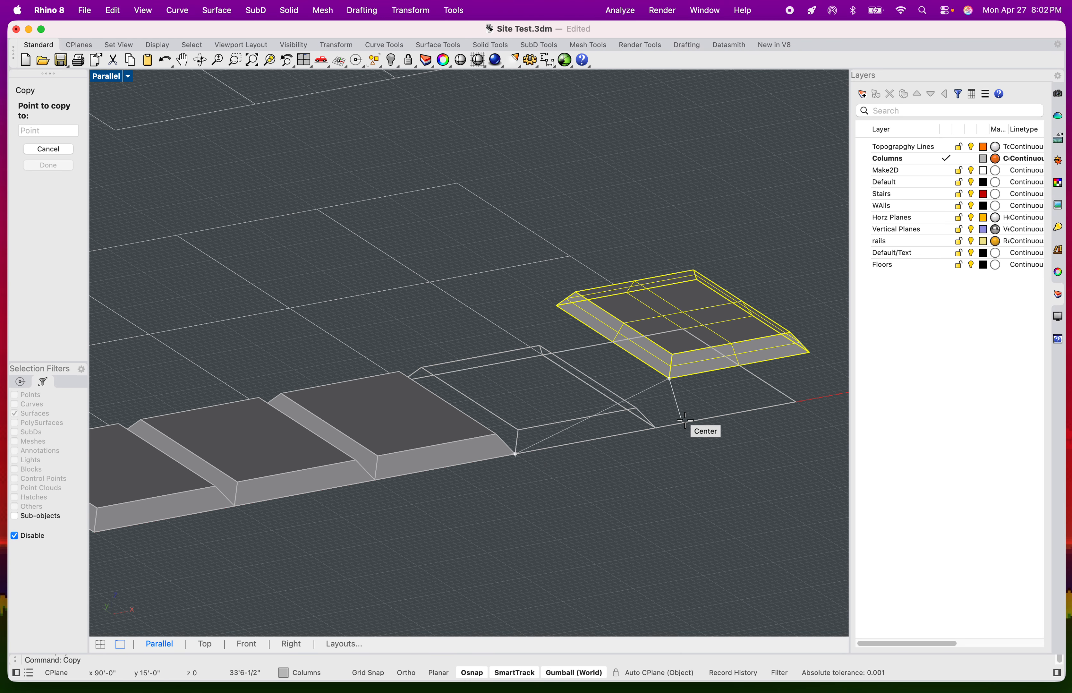
left_click(685, 418)
scroll(685, 417, "down", 3)
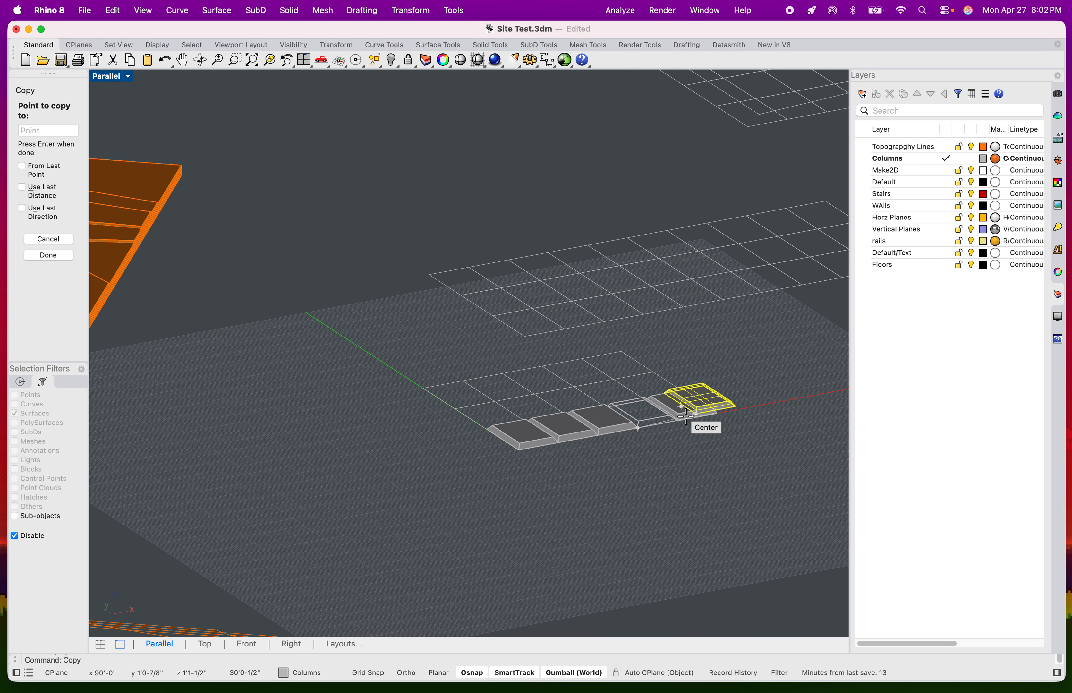
key("Return")
- Copy the whole front row of five blocks into the second and third rows, snapping base corner to grid corner
scroll(686, 416, "up", 4)
left_click(554, 401, "shift")
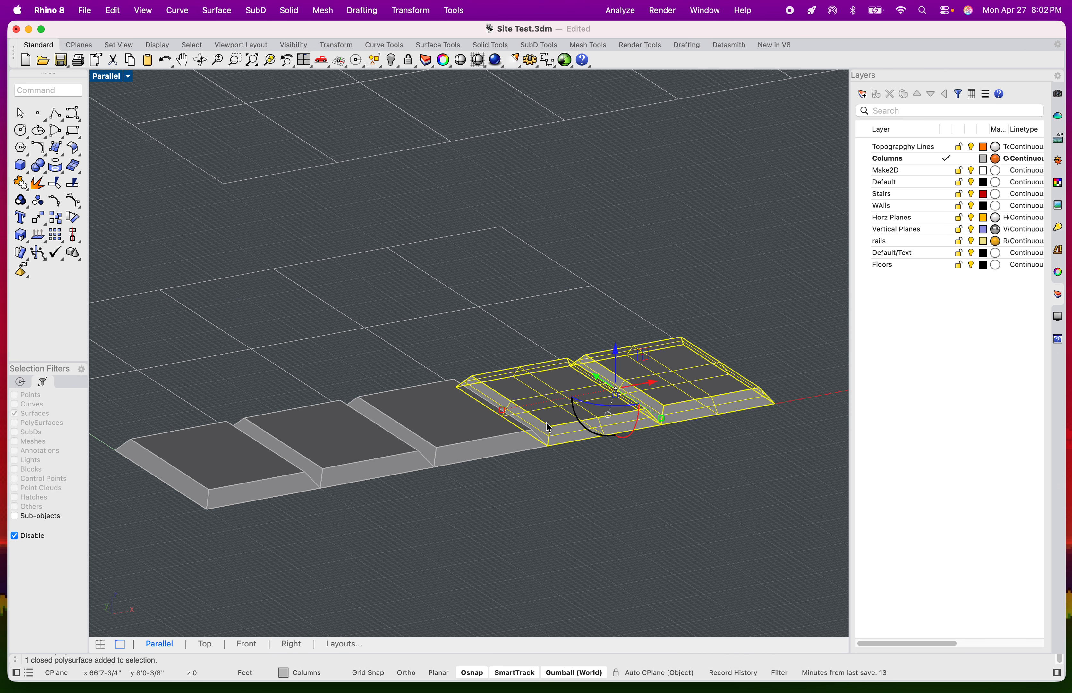
left_click(446, 421, "shift")
left_click(355, 450, "shift")
left_click(253, 475, "shift")
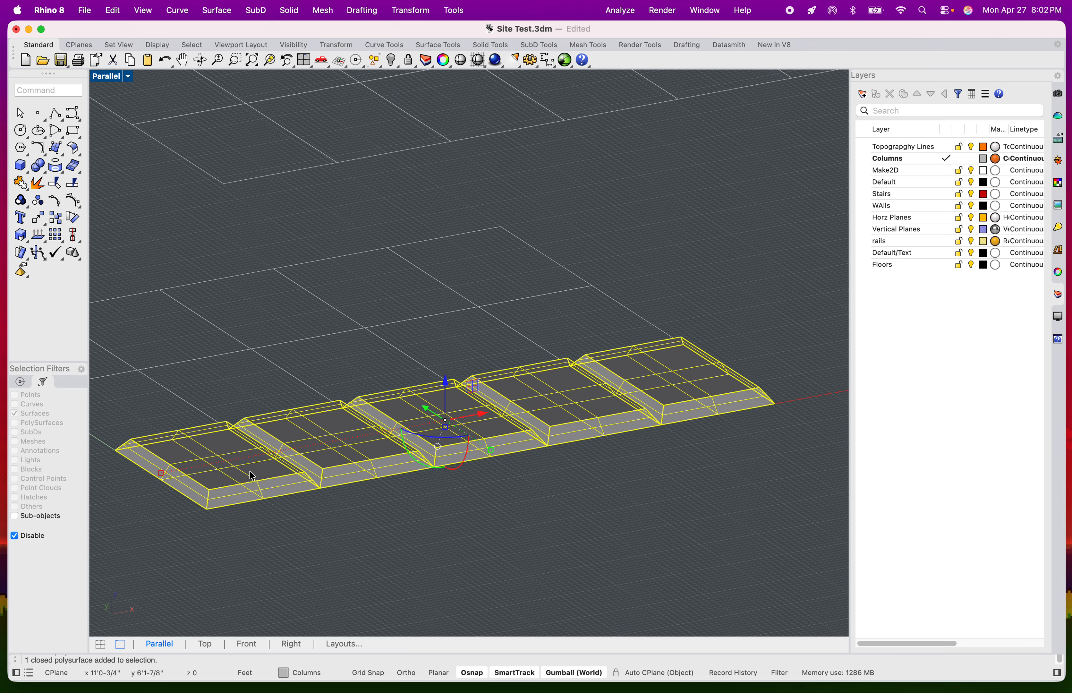
type("cop")
key("Return")
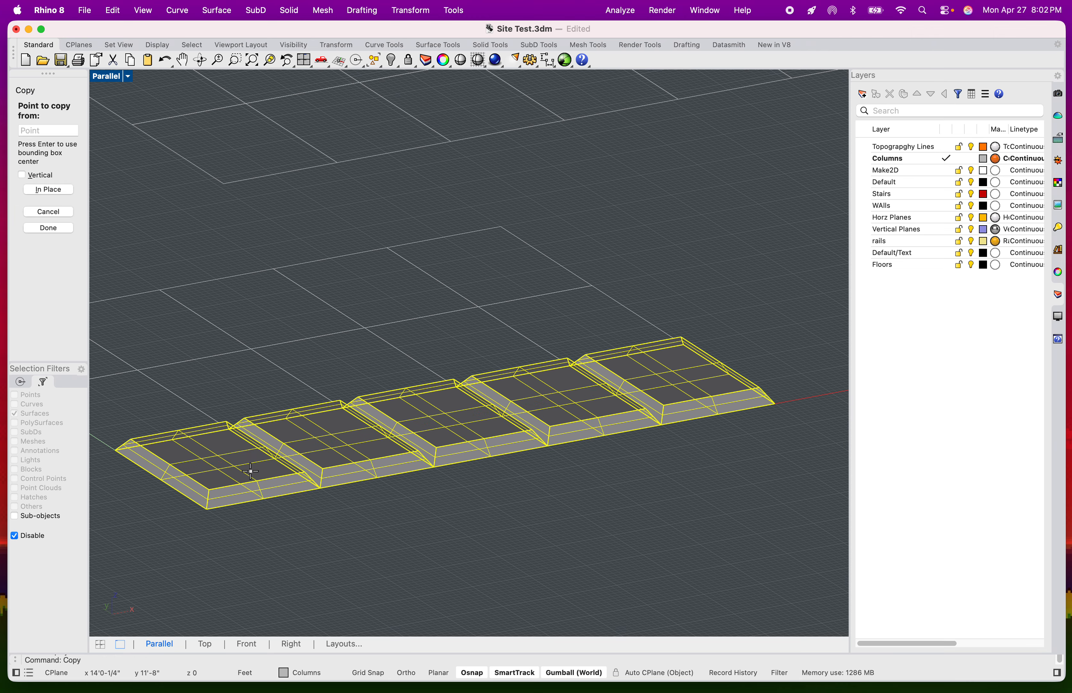
left_click(211, 510)
scroll(212, 506, "down", 3)
scroll(289, 405, "up", 4)
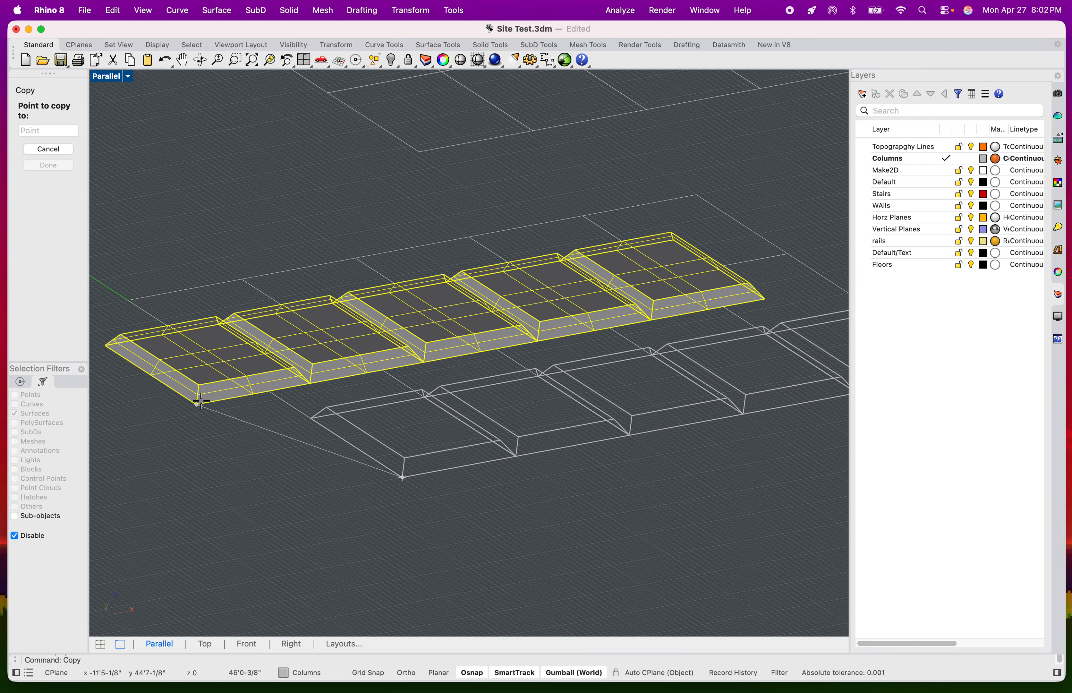
left_click(322, 378)
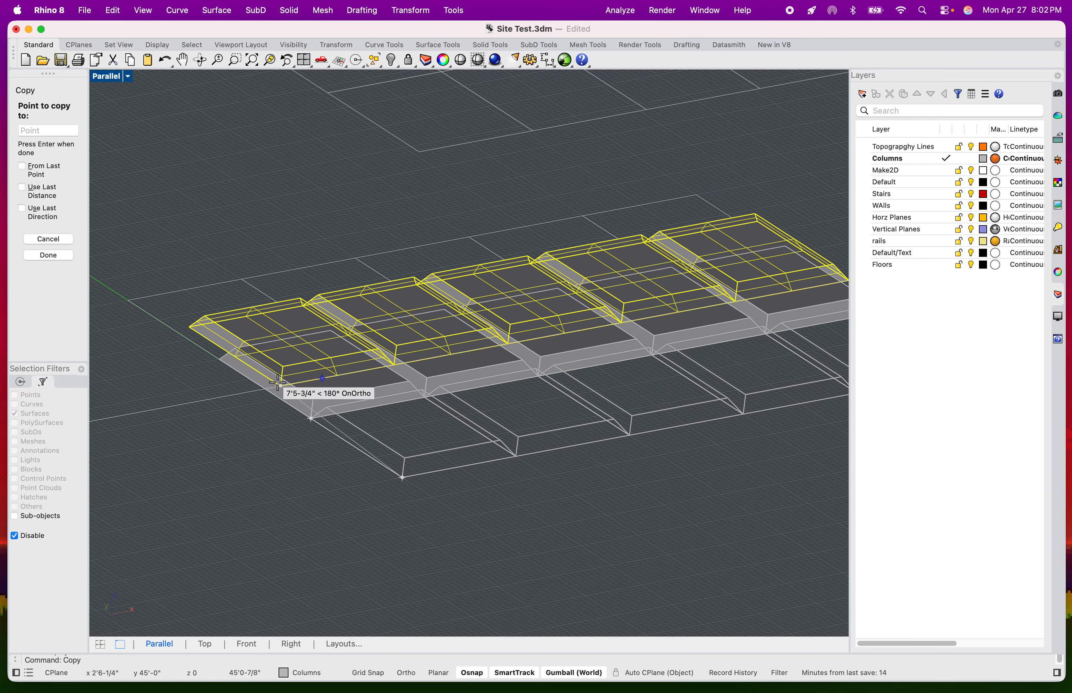
left_click(220, 359)
key("Return")
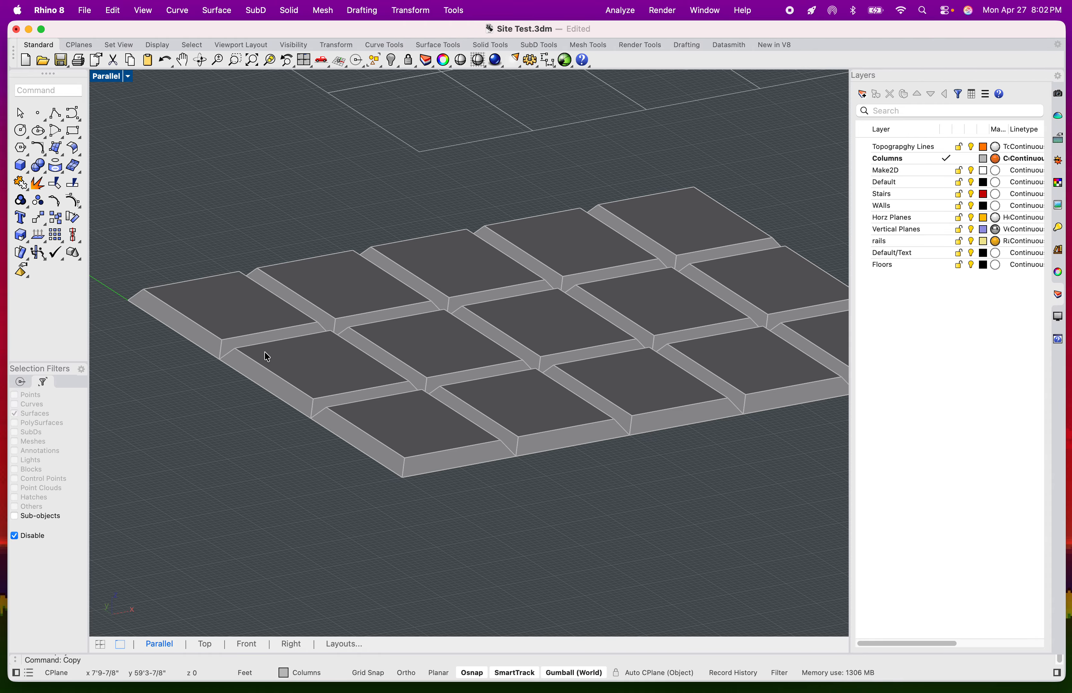
- Add a flat extruded slab over the whole five-by-three block grid and adjust its height so the blocks sit inside it
scroll(221, 366, "up", 5)
scroll(221, 366, "up", 5)
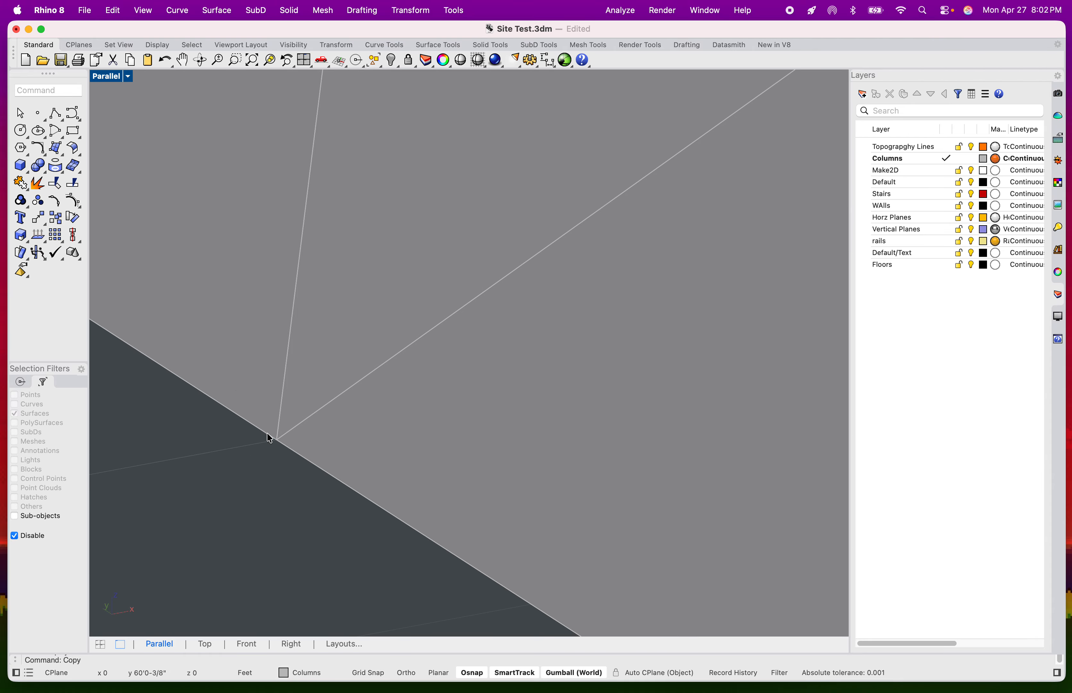
scroll(289, 444, "down", 10)
right_click_drag(436, 431, 418, 397, "shift")
type("w")
key("Return")
scroll(453, 433, "up", 5)
left_click(349, 425)
left_click_drag(537, 257, 536, 295)
- Scale the block at the centre of the grid vertically so it protrudes slightly through the slab's top
right_click_drag(587, 401, 519, 388)
left_click(511, 351)
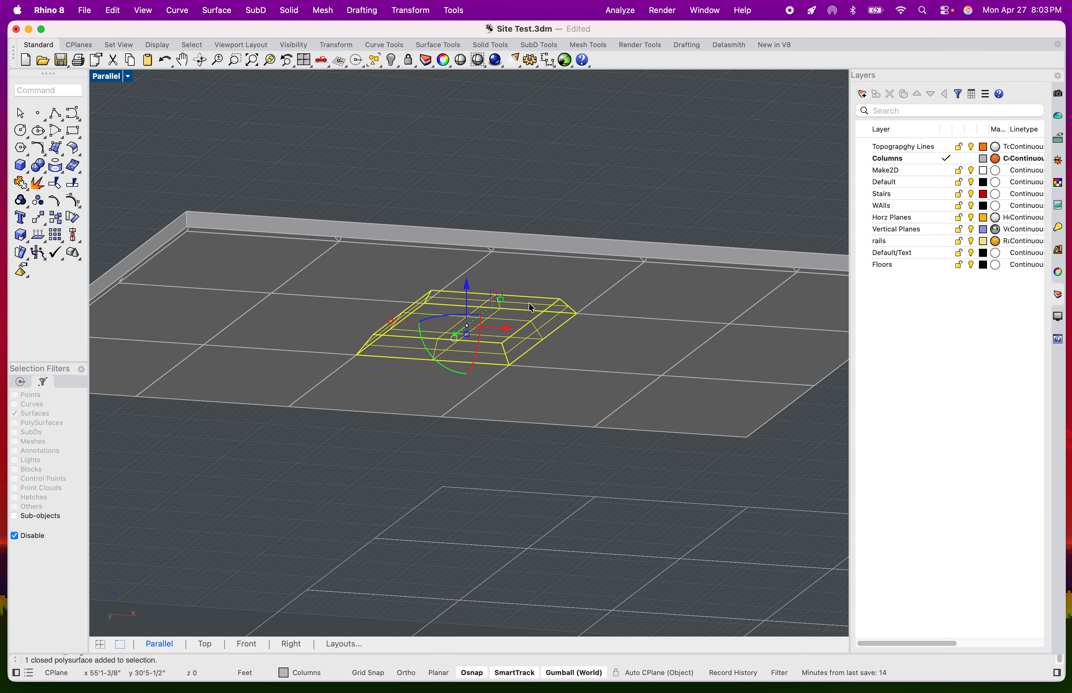
left_click(468, 331)
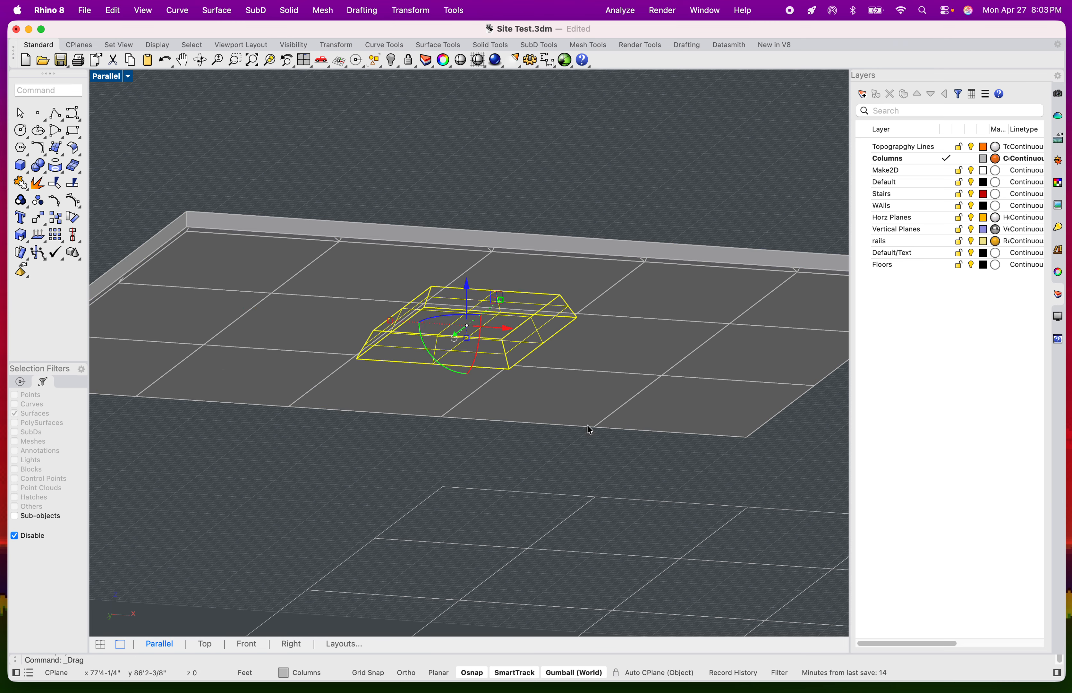
left_click(598, 494)
- Scale the end block of the middle row vertically so it protrudes further above the slab than the centre block
left_click(771, 361)
right_click_drag(750, 401, 646, 401, "shift")
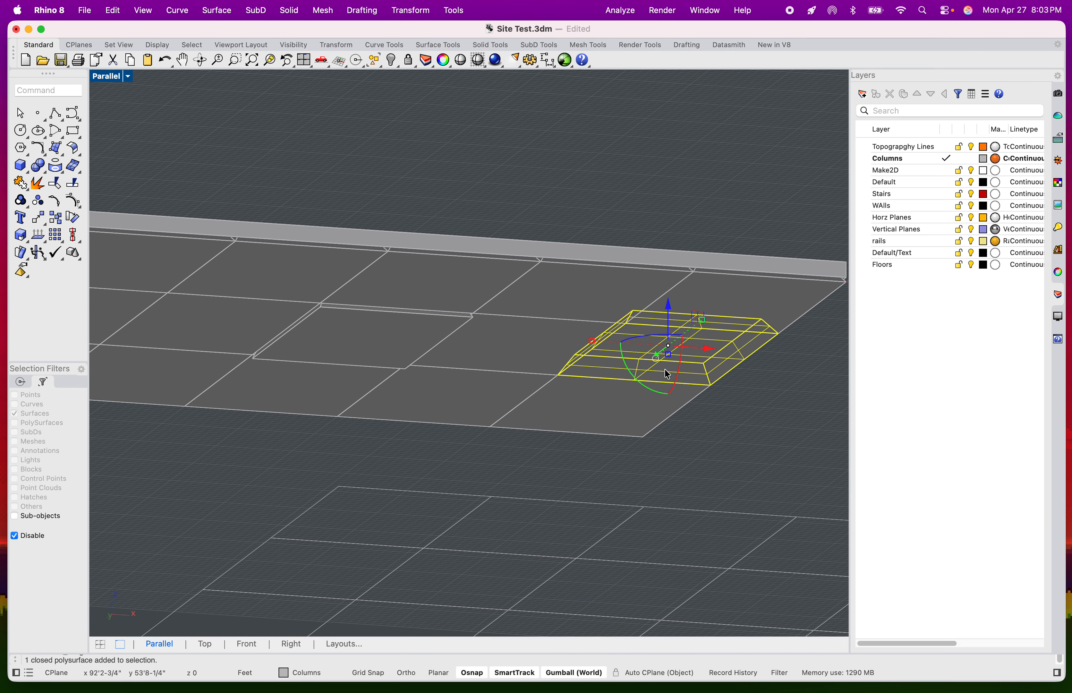
left_click_drag(668, 357, 668, 364)
left_click(774, 430)
right_click_drag(740, 396, 546, 289)
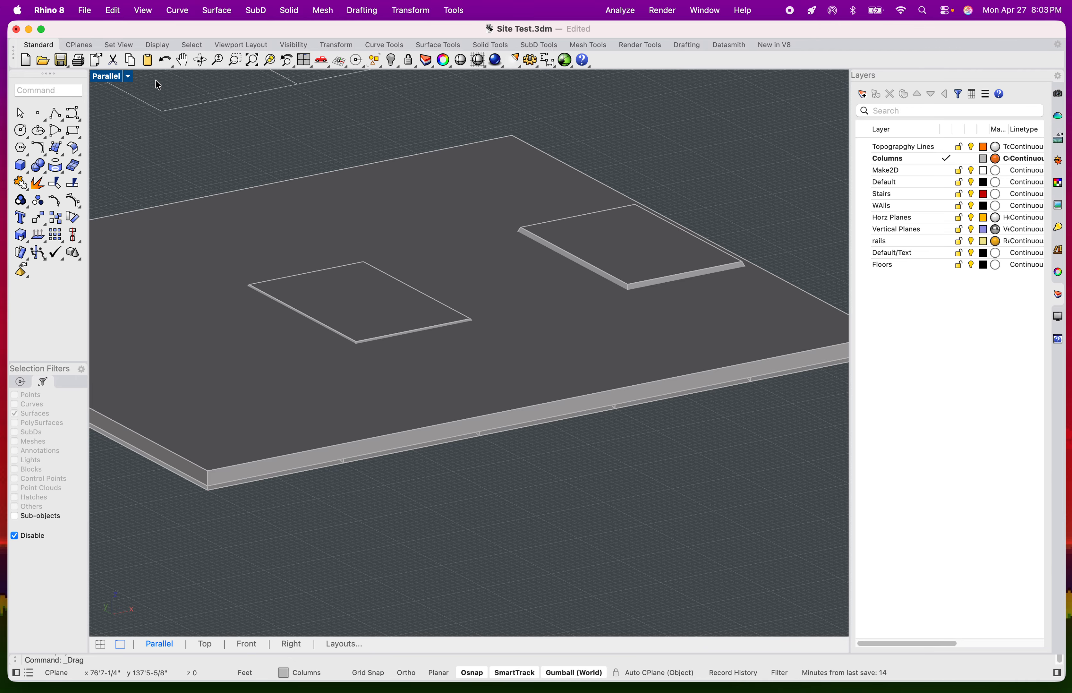
- Switch the Parallel viewport to the Ghosted display mode to see the blocks inside the slab
left_click(128, 77)
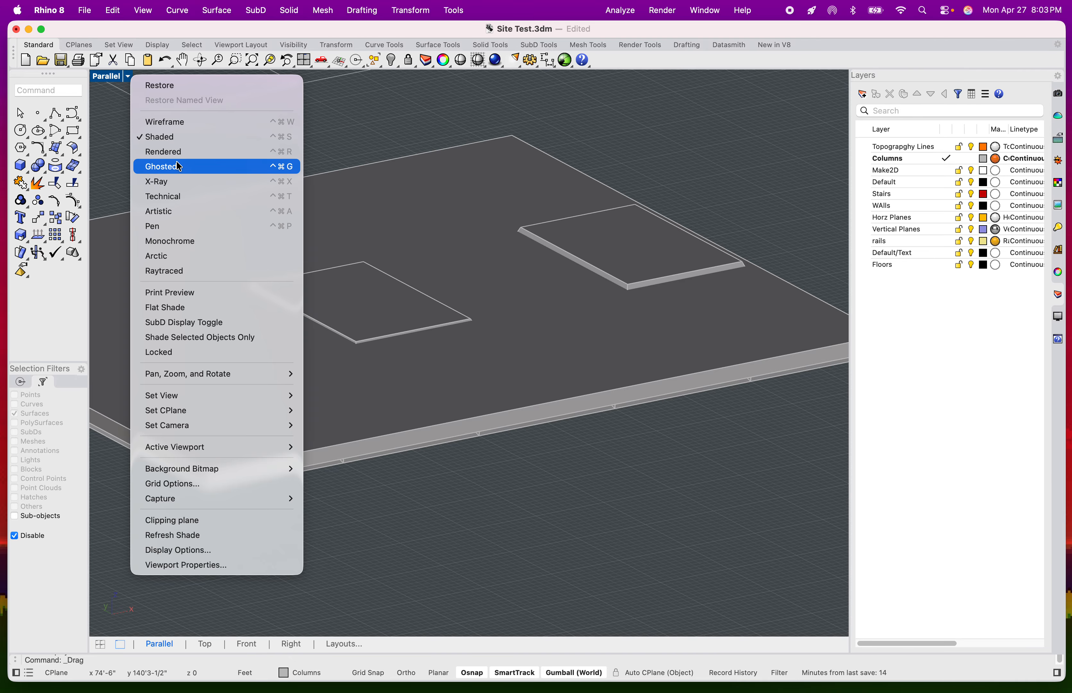
left_click(433, 240)
scroll(431, 238, "down", 2)
right_click_drag(427, 269, 543, 285, "shift")
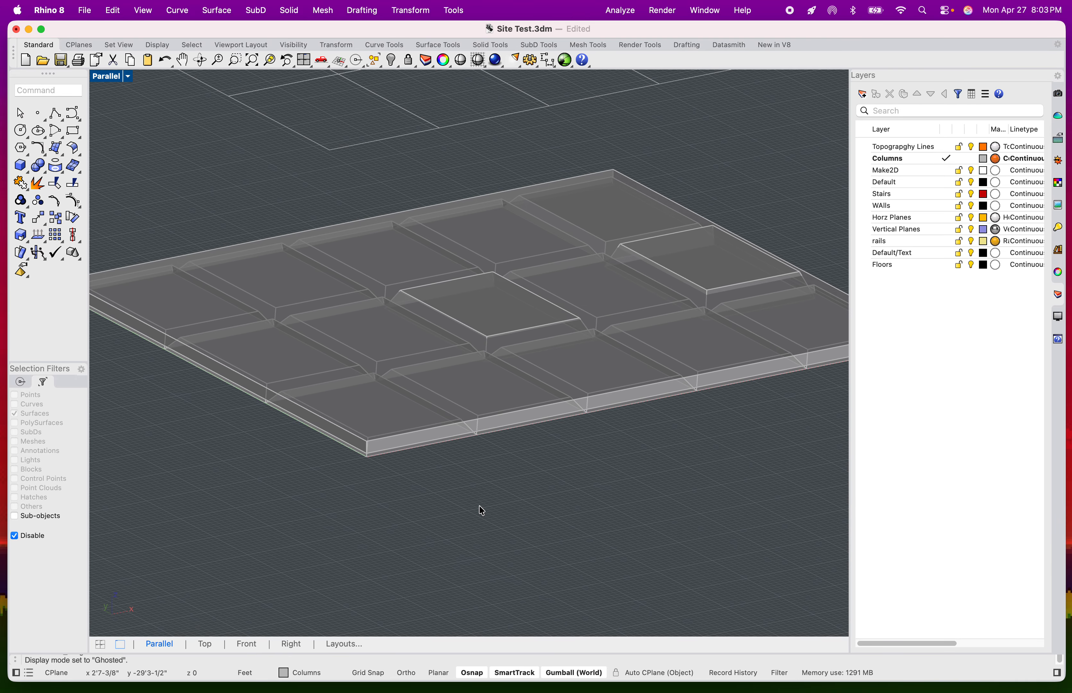
- Select the slab extrusion and set the Columns layer's color to Orange
left_click(453, 423)
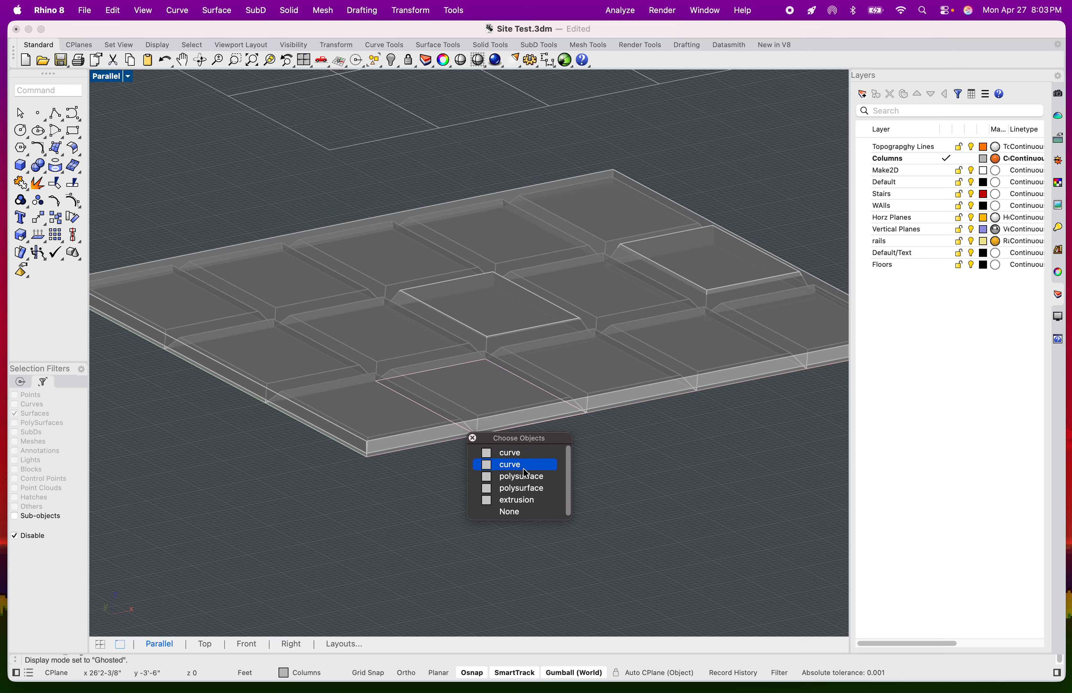
left_click(570, 374)
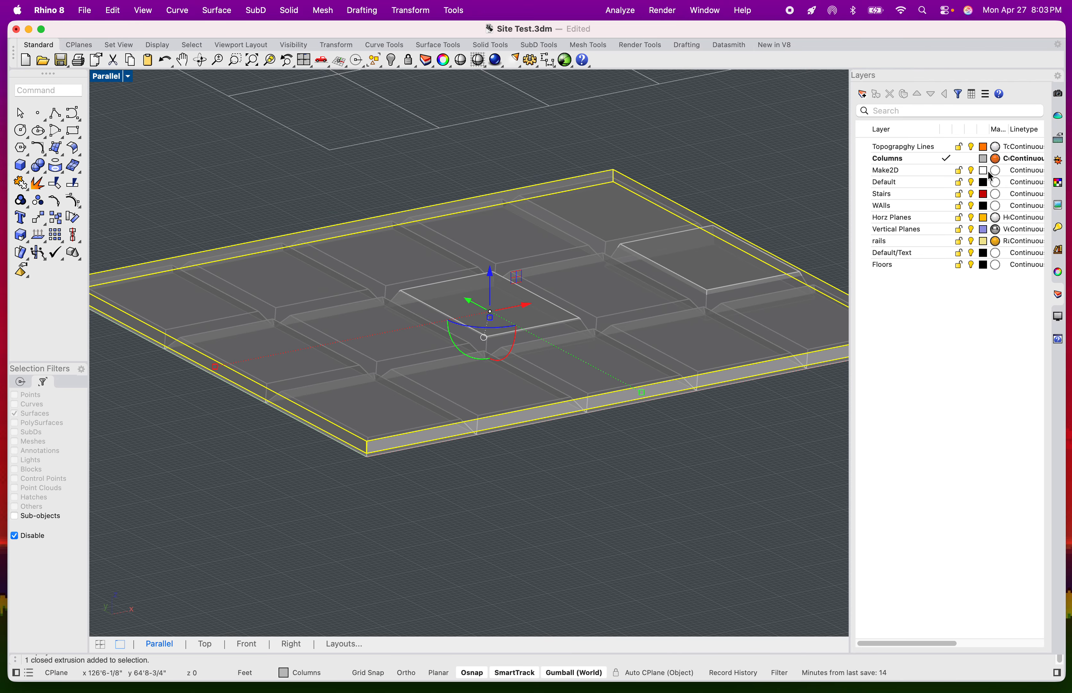
left_click(983, 160)
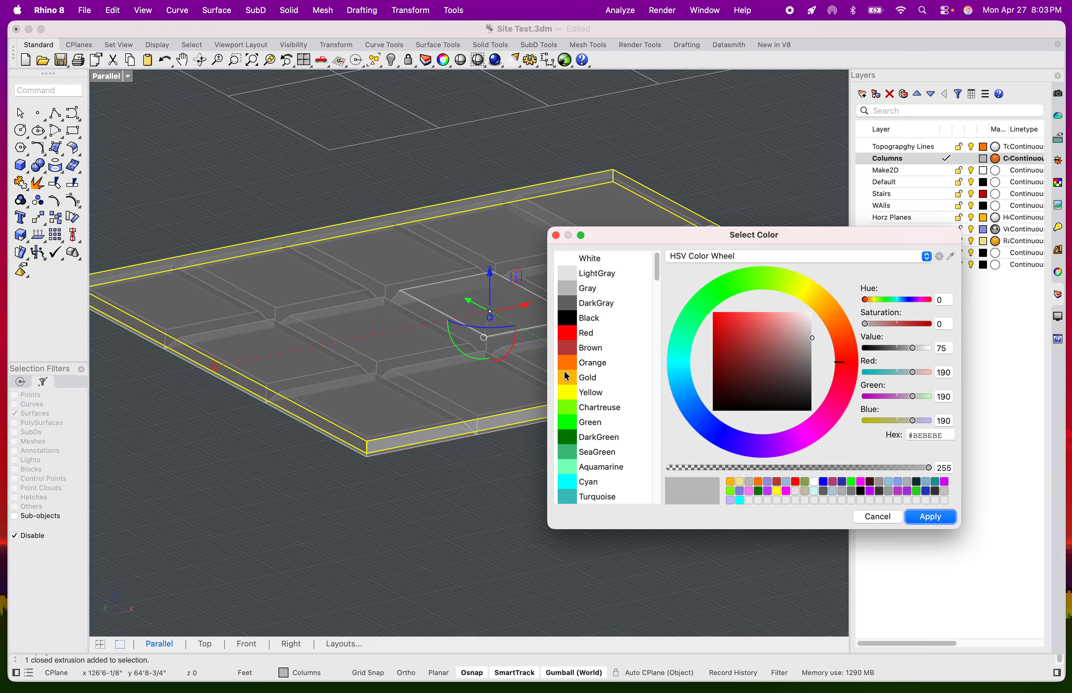
left_click(570, 363)
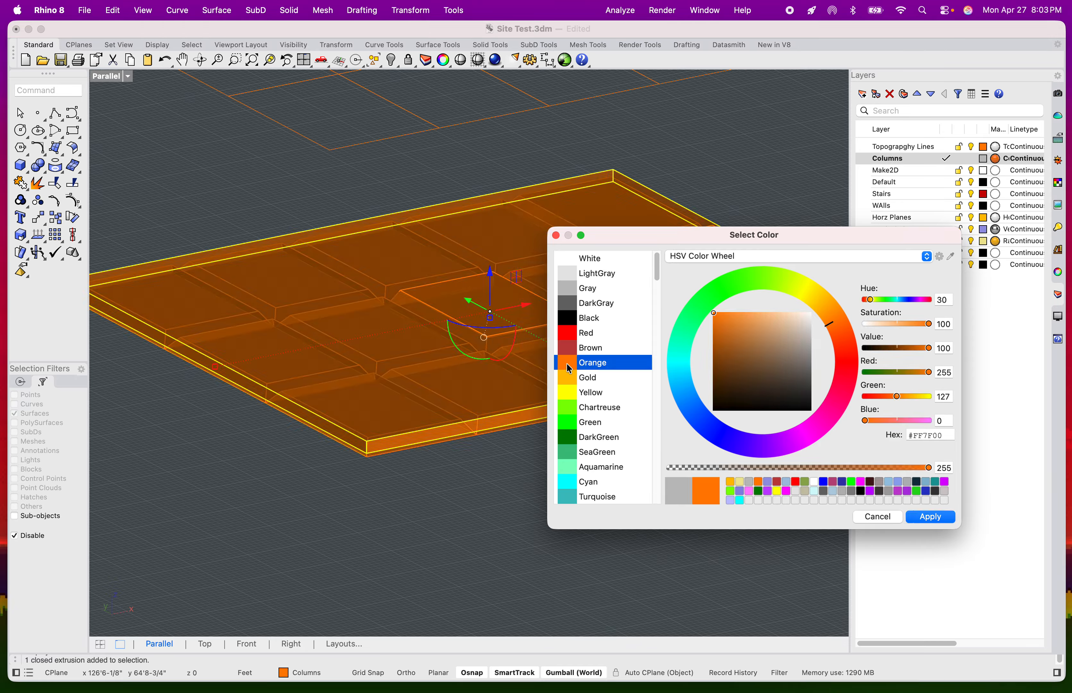
left_click(925, 523)
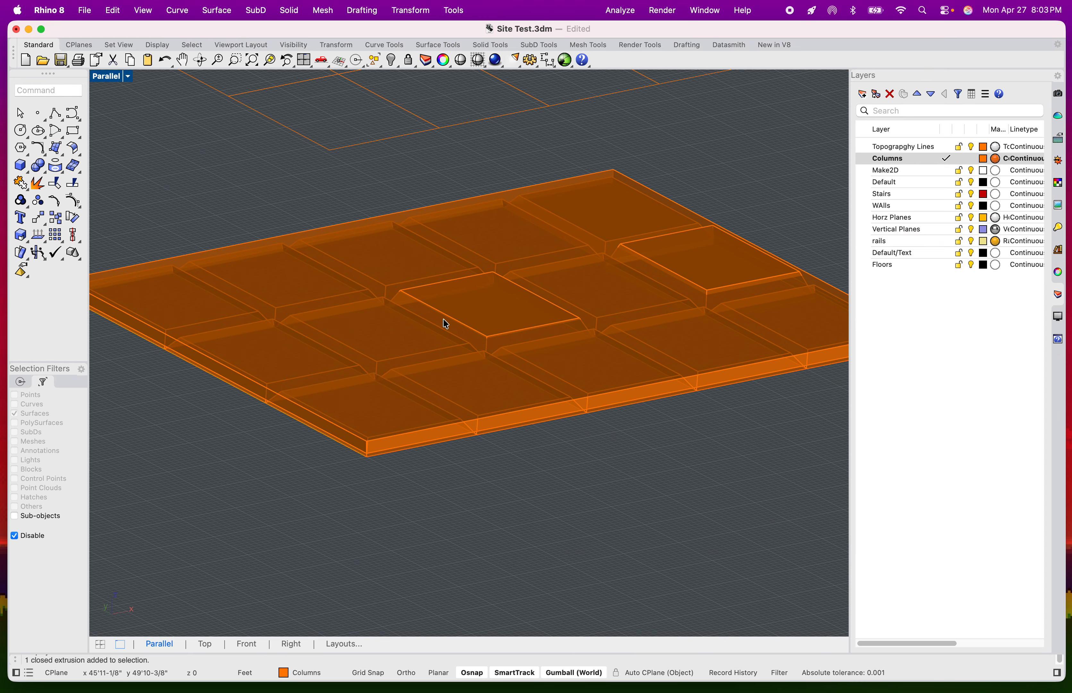
scroll(430, 320, "up", 5)
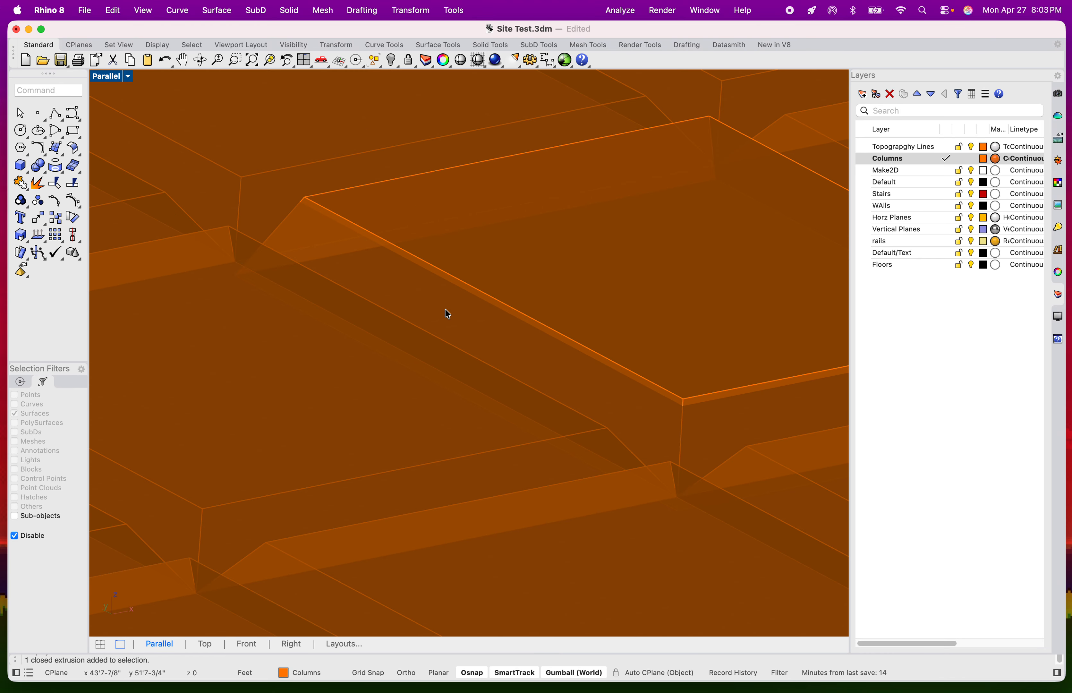
scroll(447, 314, "down", 5)
scroll(336, 273, "up", 2)
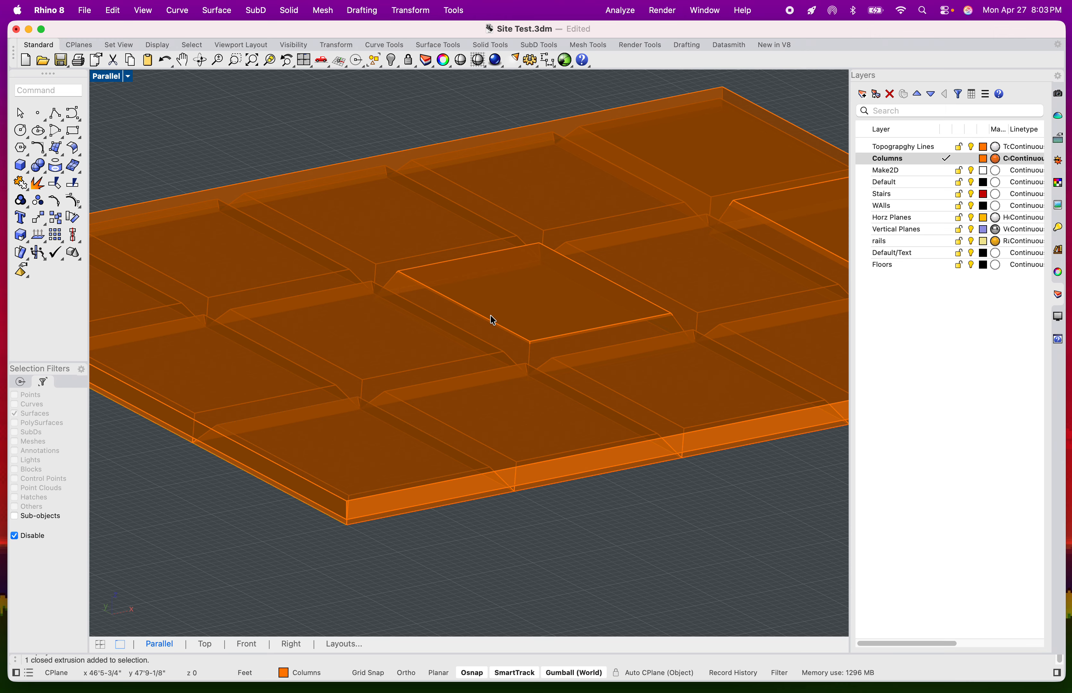
scroll(503, 359, "down", 2)
scroll(502, 359, "up", 2)
- Subtract all fifteen tapered blocks from the flat slab extrusion with BooleanDifference, with Delete Input off
left_click(557, 298)
left_click(646, 532)
left_click(559, 450)
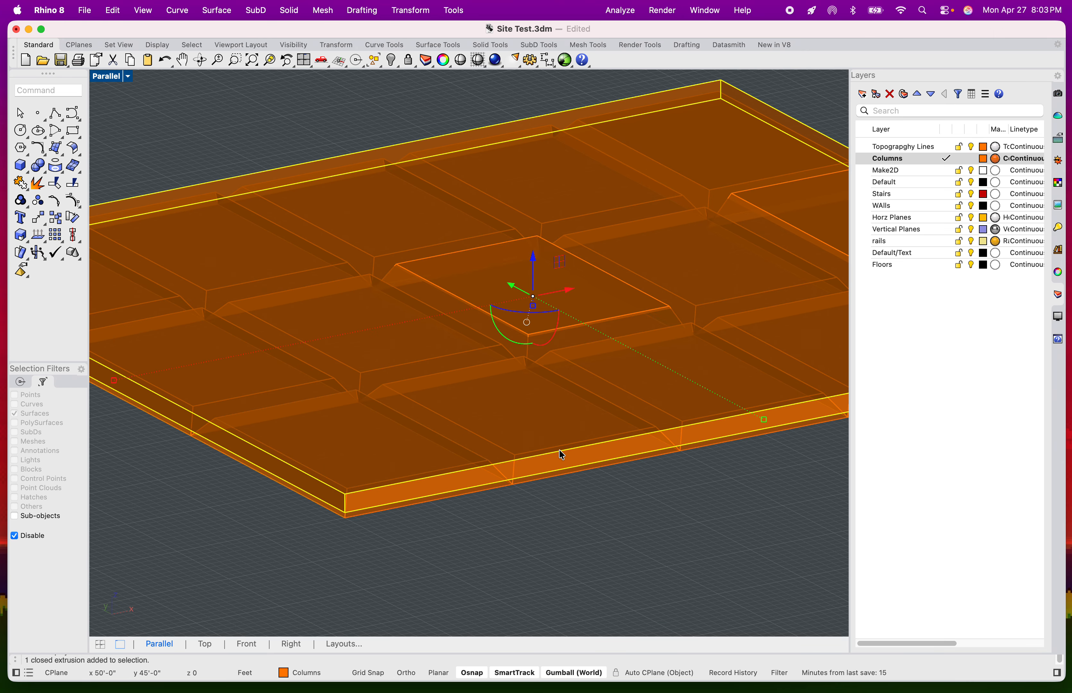
type("Box")
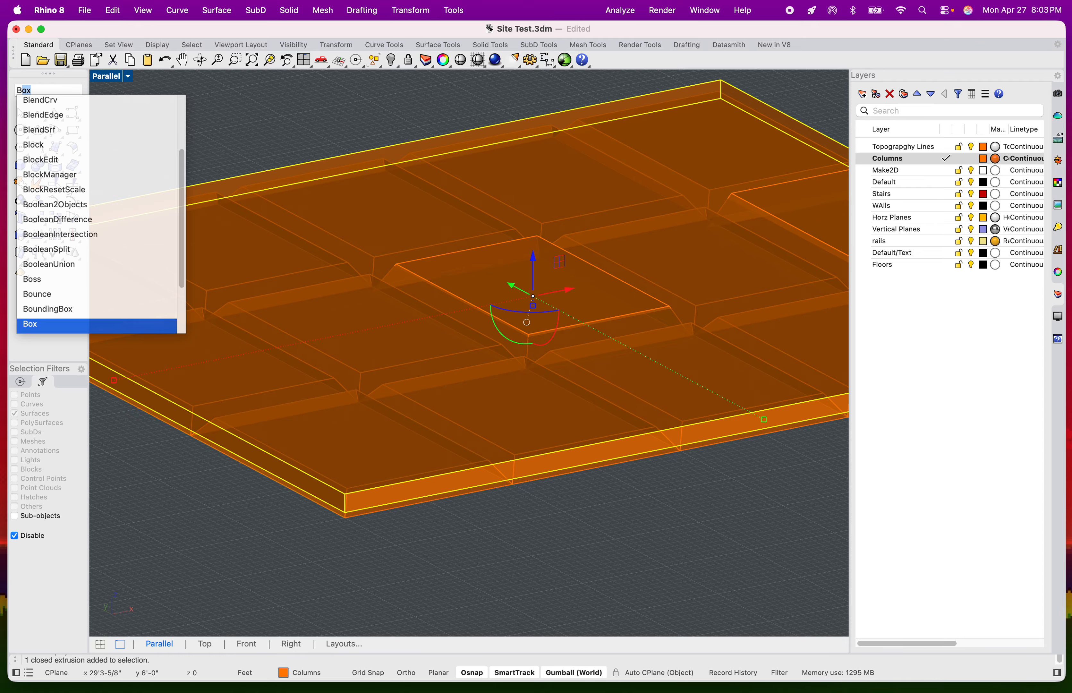
key("Up")
key("Up")
key("Up")
key("Up")
key("Up")
key("Up")
key("Up")
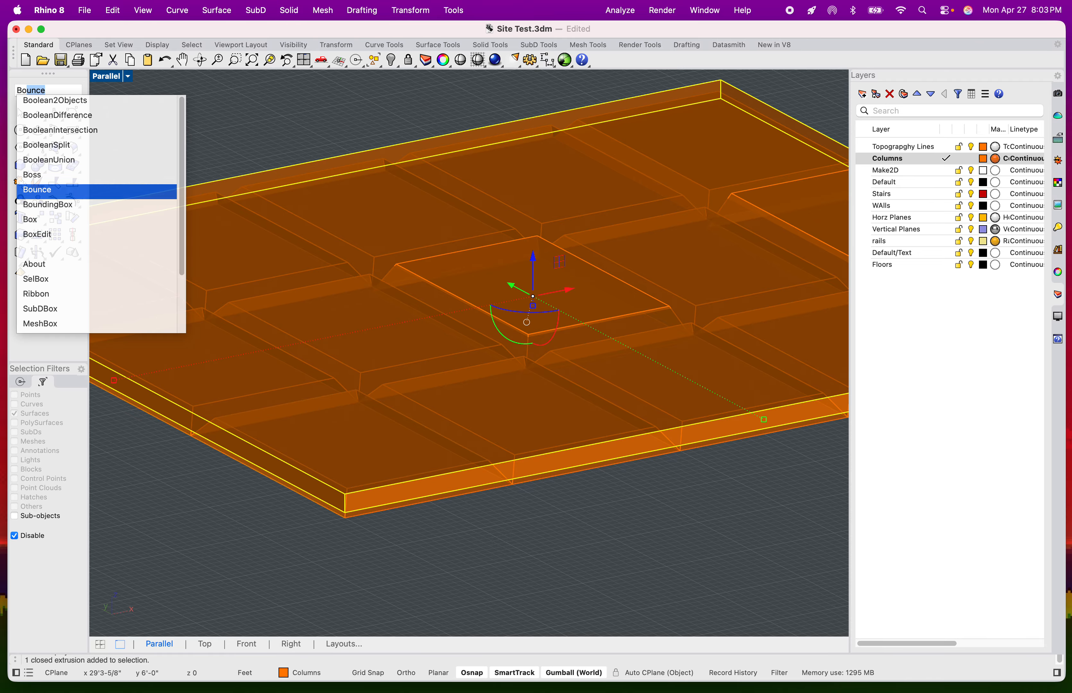
key("Return")
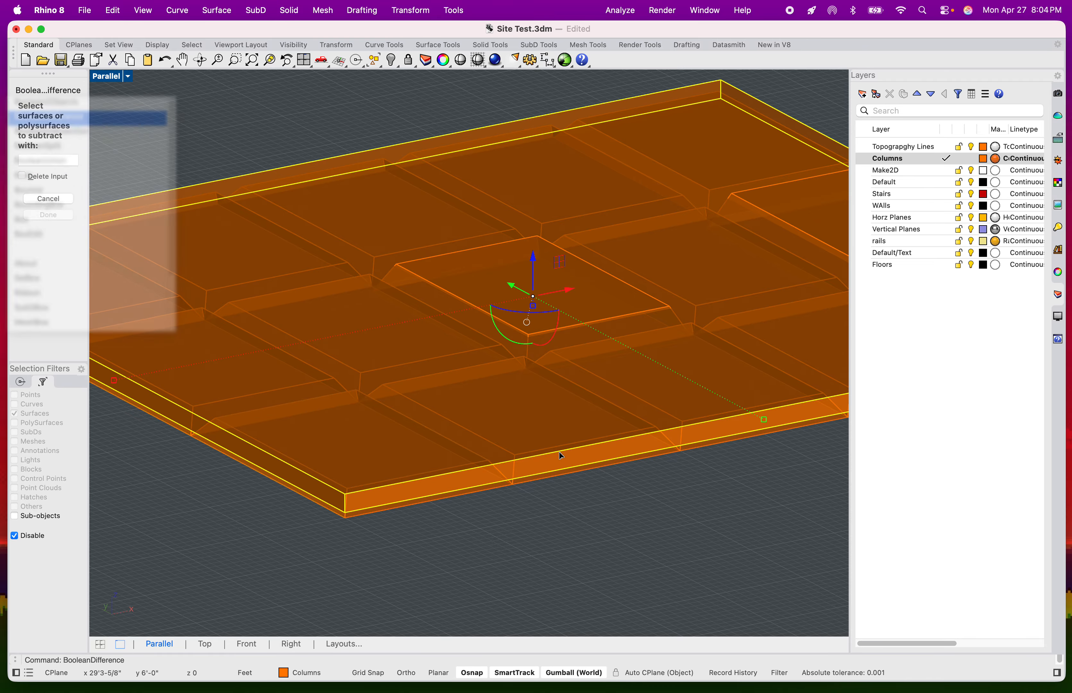
scroll(436, 349, "down", 4)
scroll(409, 354, "up", 3)
left_click(407, 366)
left_click(317, 390)
left_click(354, 436)
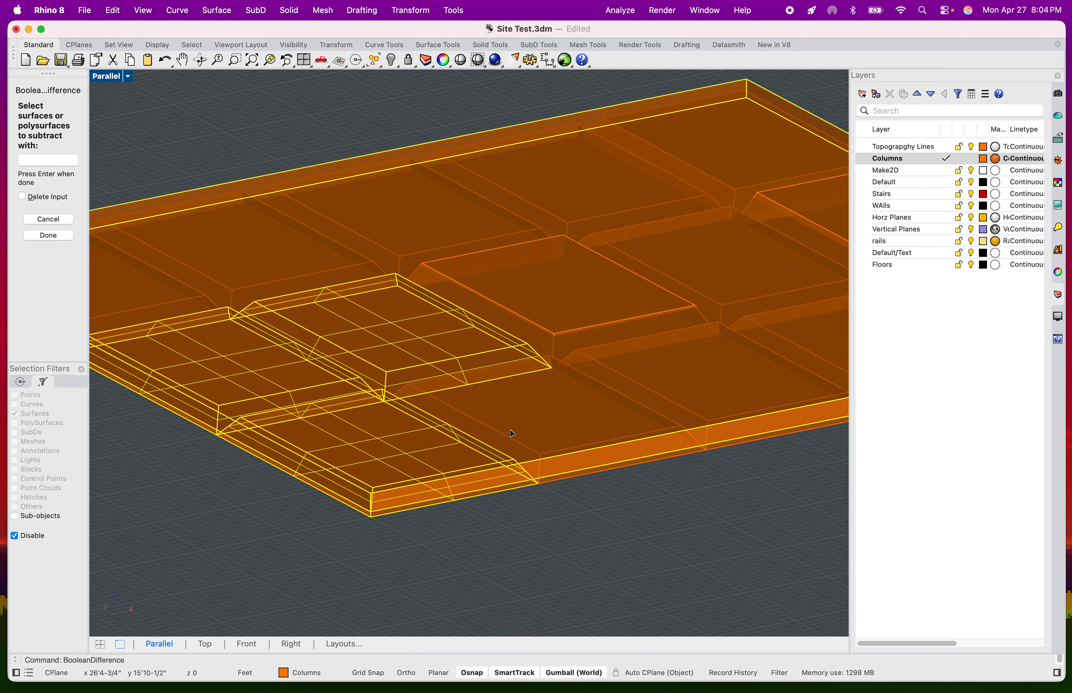
left_click(511, 434)
scroll(510, 433, "down", 5)
right_click_drag(543, 426, 402, 443, "shift")
left_click_drag(201, 195, 679, 534)
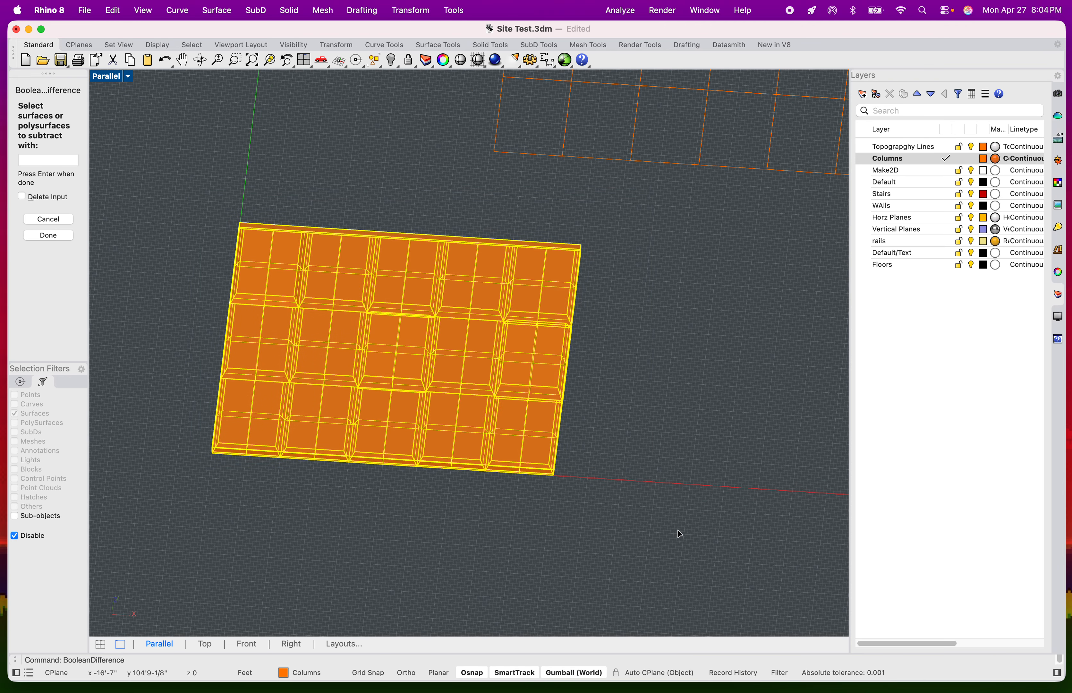
key("Return")
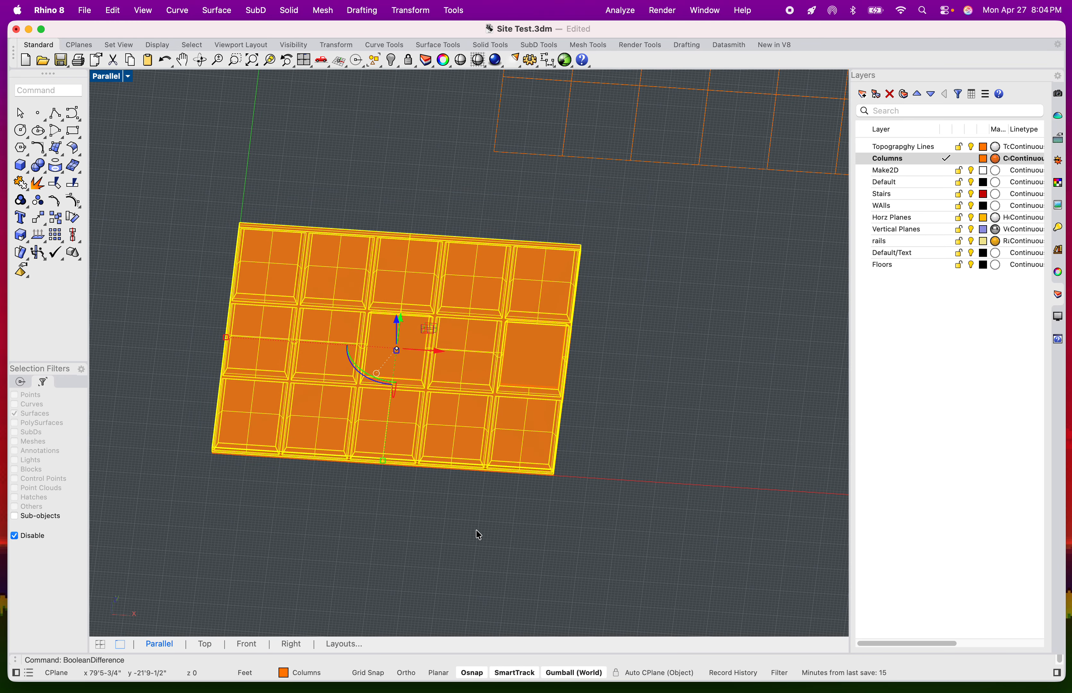
- Select the polysurface created by the subtraction and move it straight up, clear of the original slab and blocks
right_click_drag(478, 524, 543, 544, "shift")
left_click(523, 491)
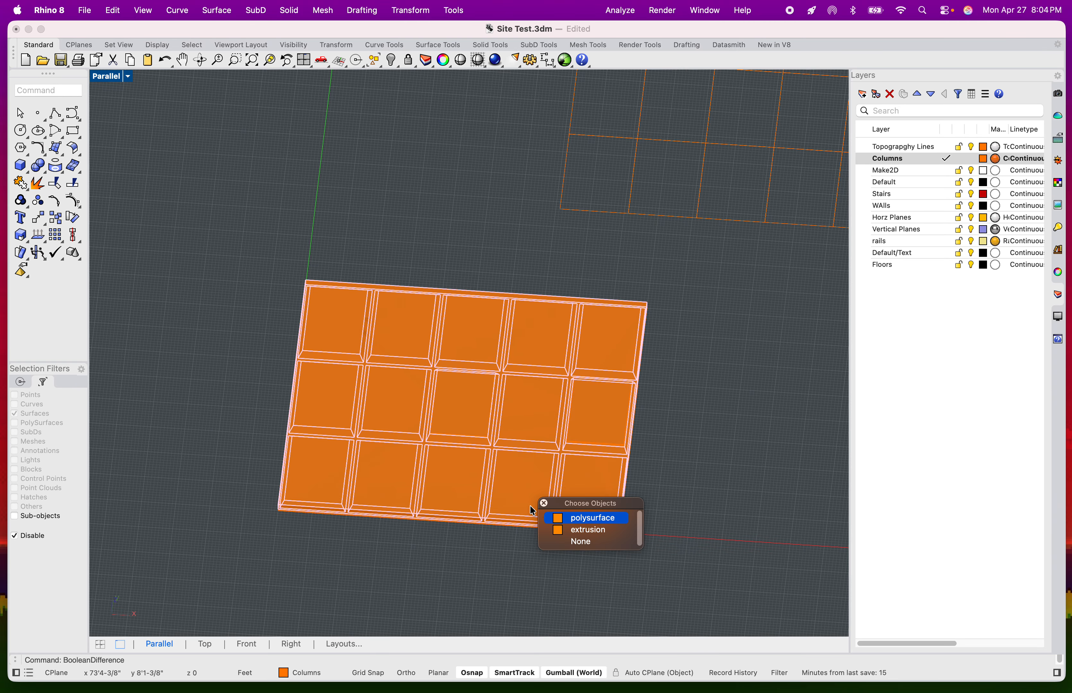
left_click(585, 518)
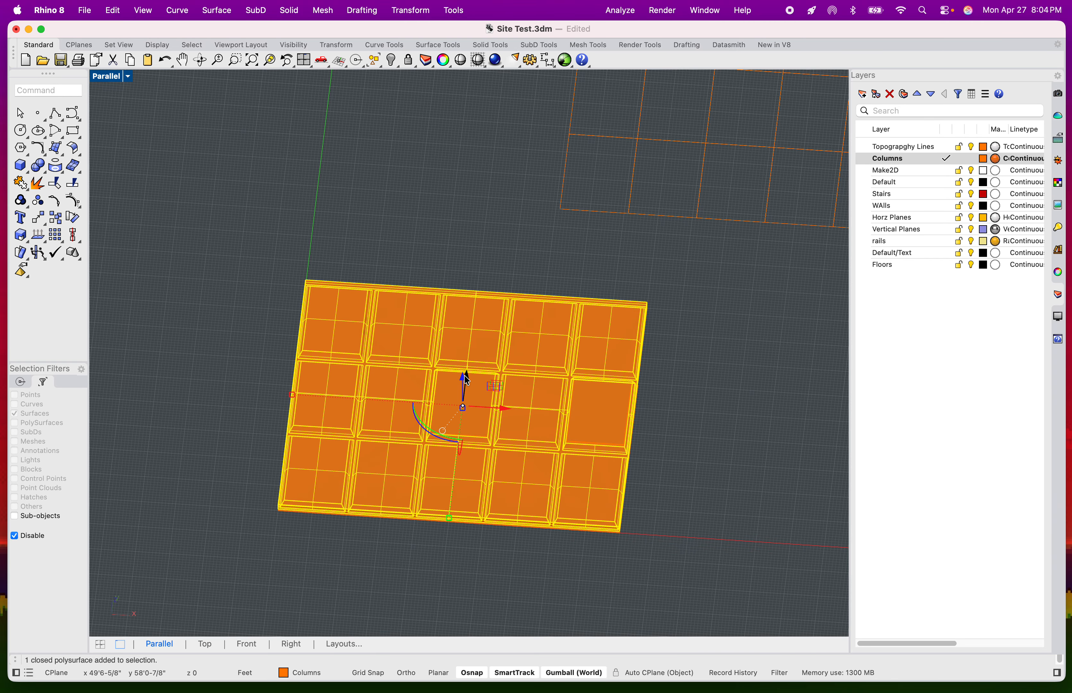
left_click_drag(464, 379, 463, 284)
left_click(721, 414)
- Switch the Parallel viewport to the Shaded display mode
right_click_drag(689, 446, 740, 519, "shift")
right_click_drag(740, 520, 664, 445)
scroll(437, 328, "up", 10)
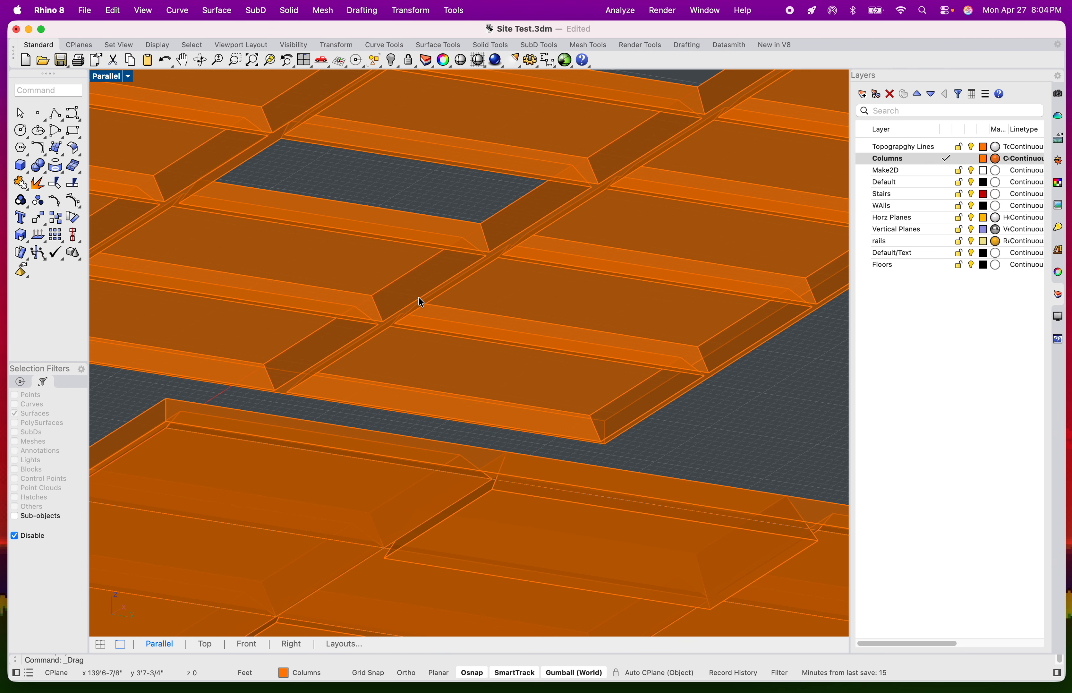
right_click_drag(420, 299, 487, 446)
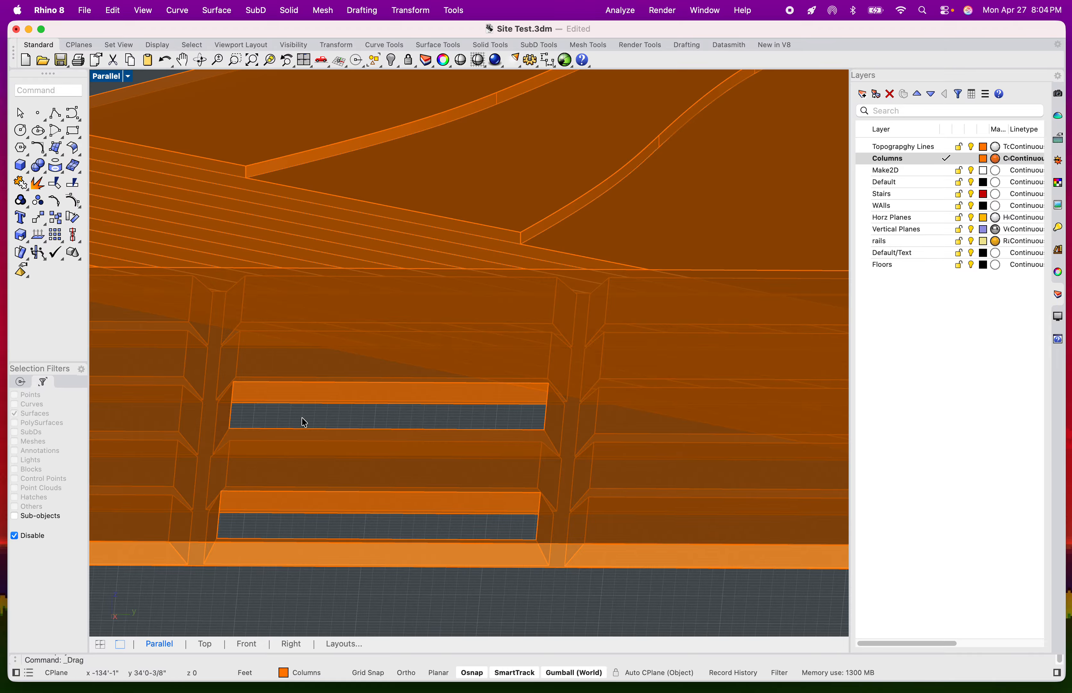
left_click(131, 80)
left_click(176, 136)
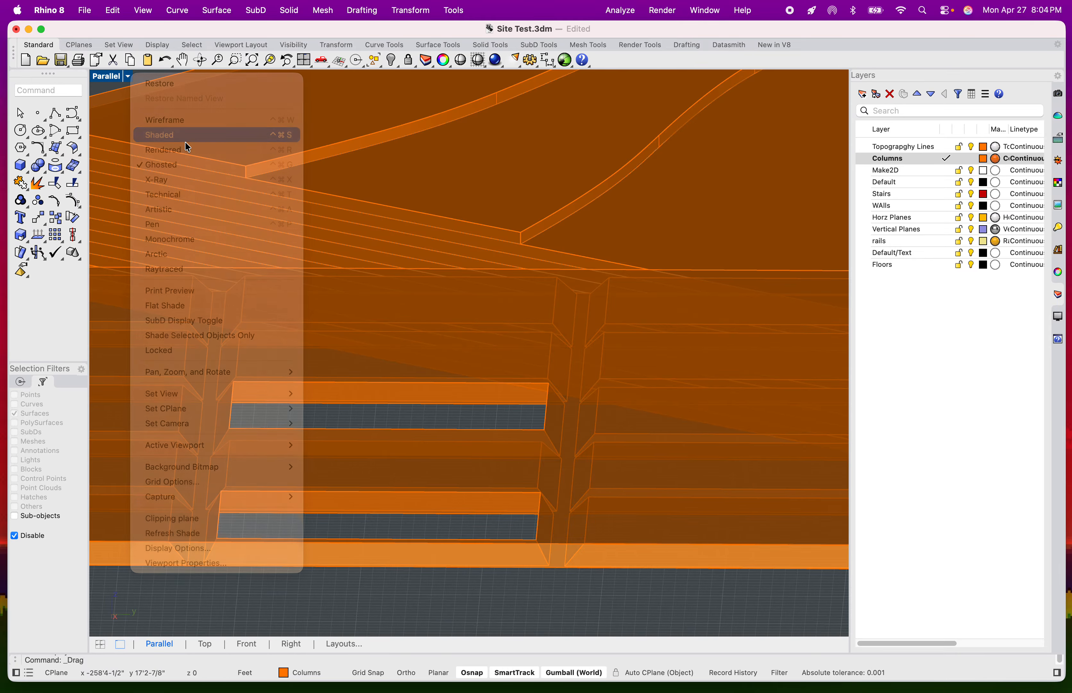
- Examine the tapered coffers and the openings cut through the raised slab, from below and from above
mouse_move(377, 245)
right_mouse_down()
mouse_move(354, 280)
mouse_move(387, 313)
mouse_move(467, 306)
mouse_move(462, 321)
mouse_move(443, 316)
mouse_move(520, 365)
right_mouse_up()
right_click_drag(592, 378, 537, 433, "shift")
scroll(393, 328, "up", 6)
scroll(395, 332, "up", 5)
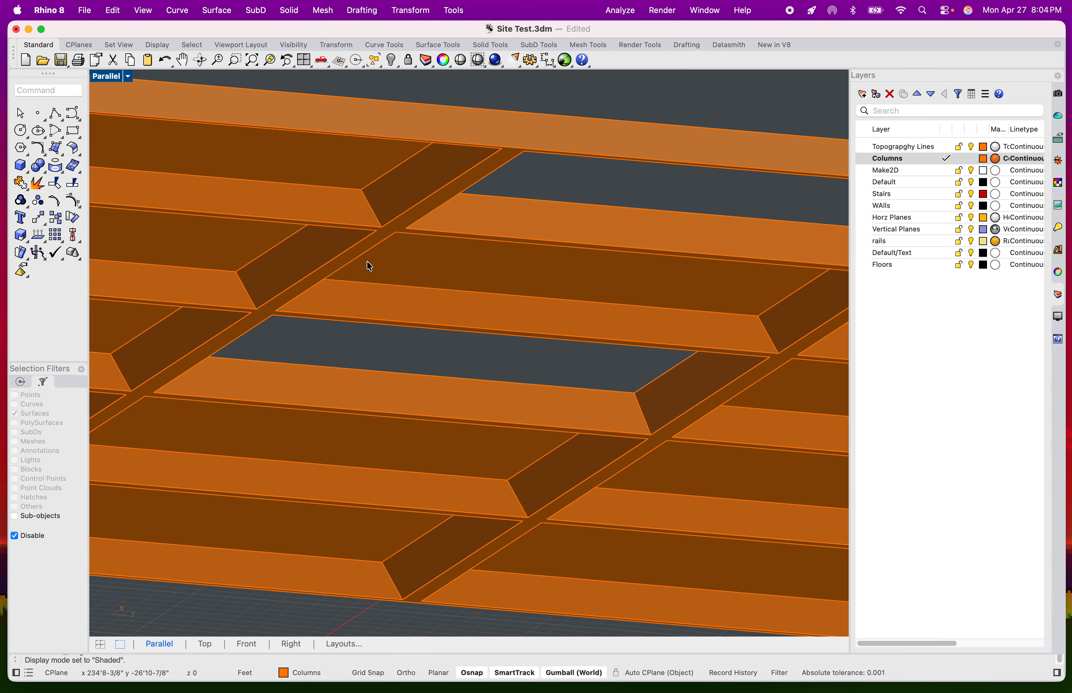
scroll(370, 266, "down", 9)
right_click_drag(369, 266, 611, 387, "shift")
scroll(345, 266, "down", 6)
scroll(446, 335, "up", 4)
- Delete the original flat slab extrusion that surrounds the blocks beneath the raised coffered slab
left_click(425, 385)
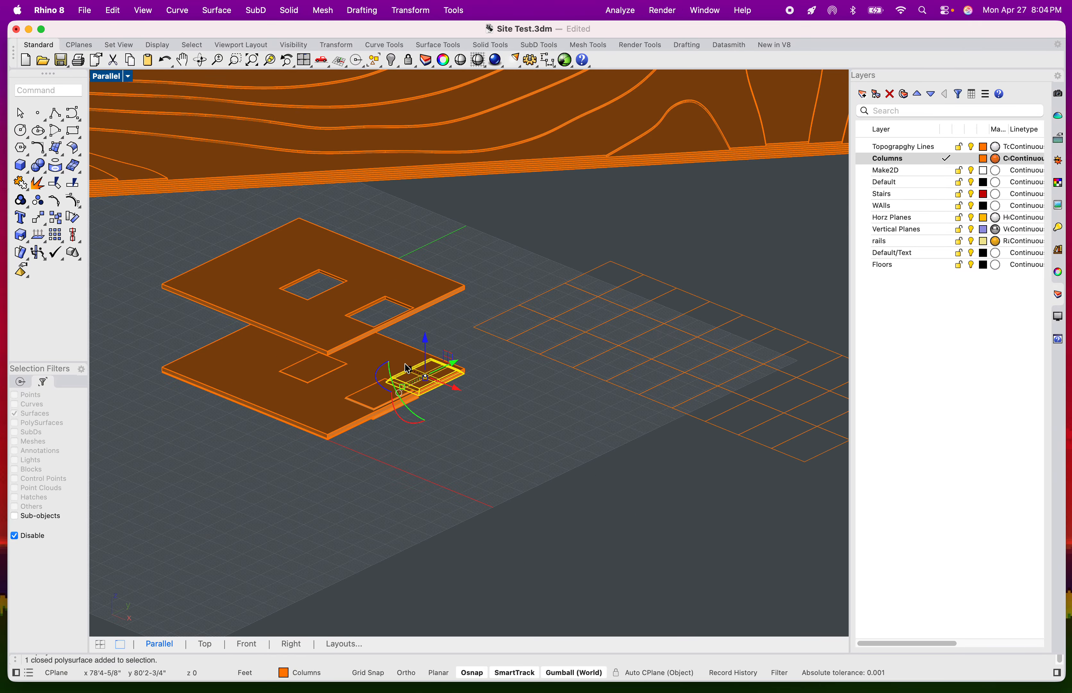
left_click_drag(316, 408, 308, 418)
left_click(256, 412)
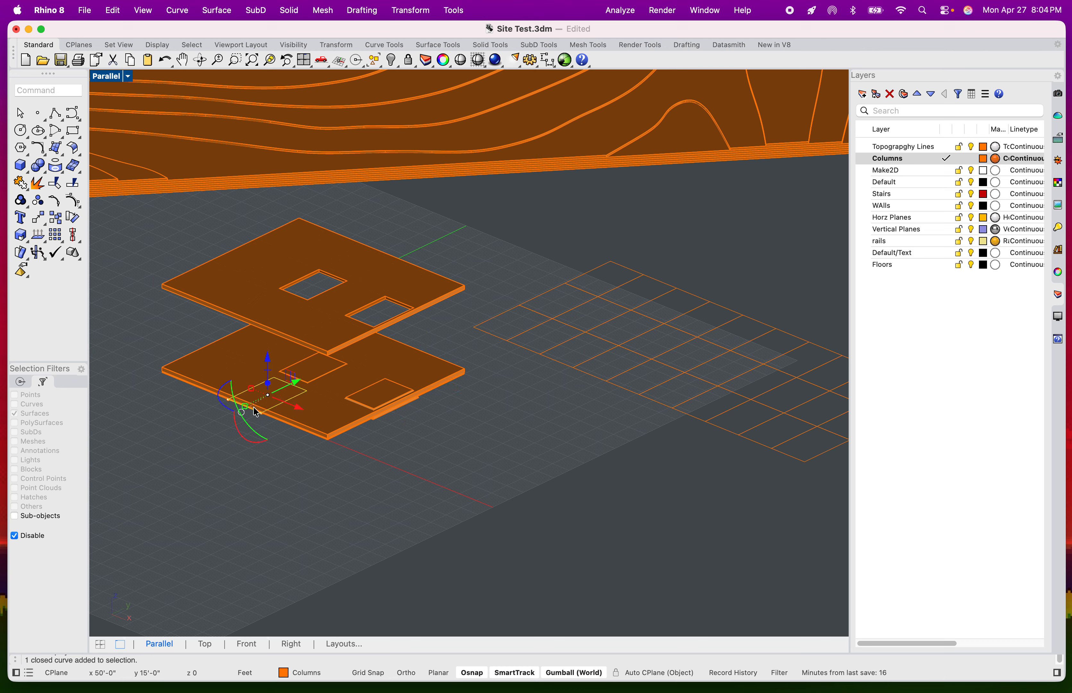
left_click(314, 435)
left_click(360, 472)
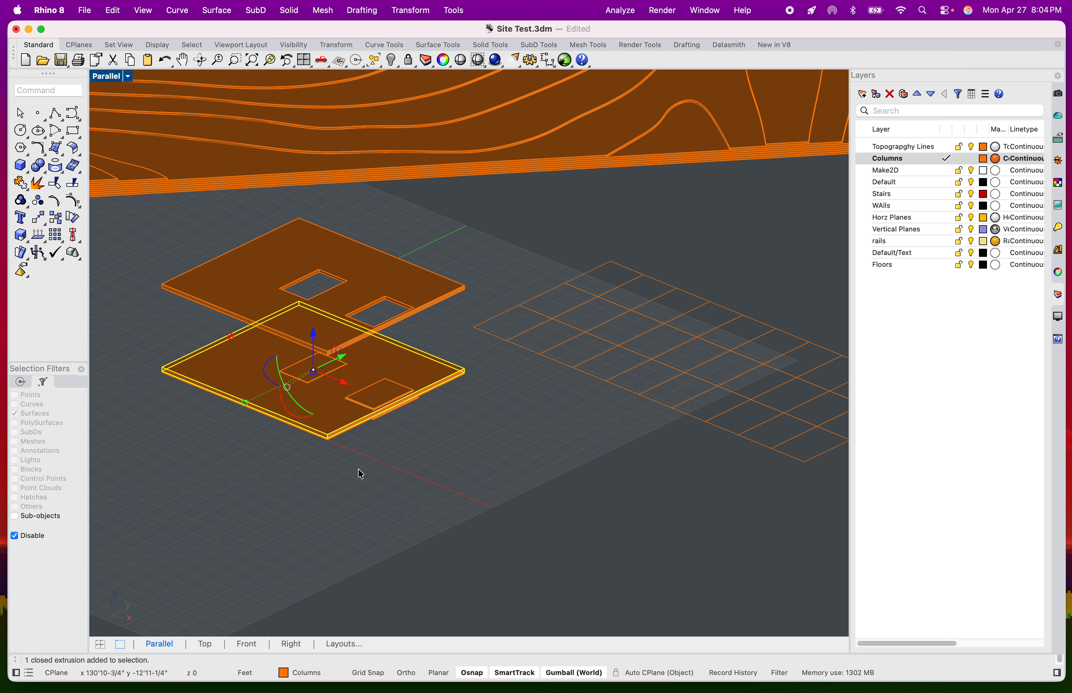
key("Delete")
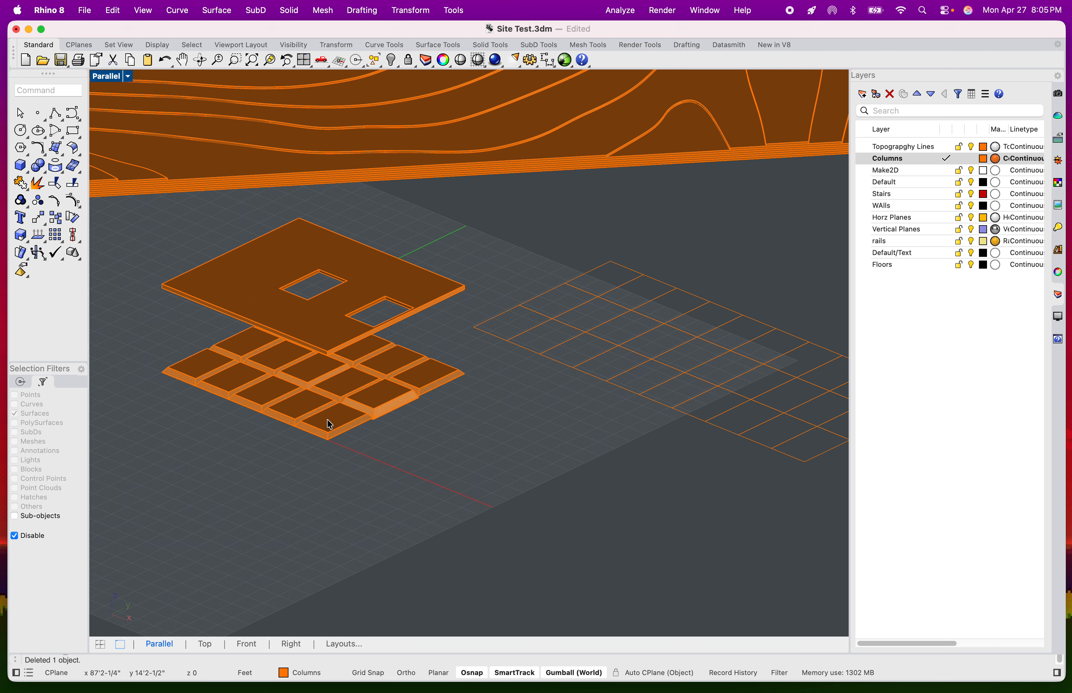
- Copy the outer row of five tapered blocks twice, end to end, into the near edge row of the larger ten-by-three grid
left_click(330, 424)
left_click(305, 401)
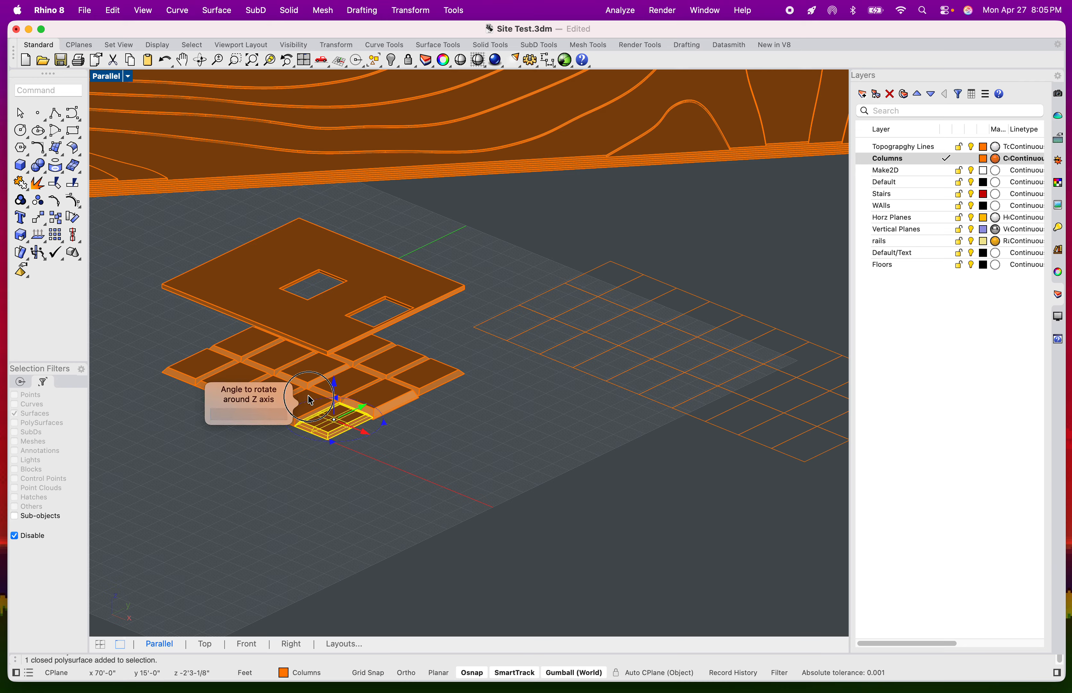
key("Escape")
left_click(288, 396, "shift")
left_click(252, 383, "shift")
left_click(213, 368, "shift")
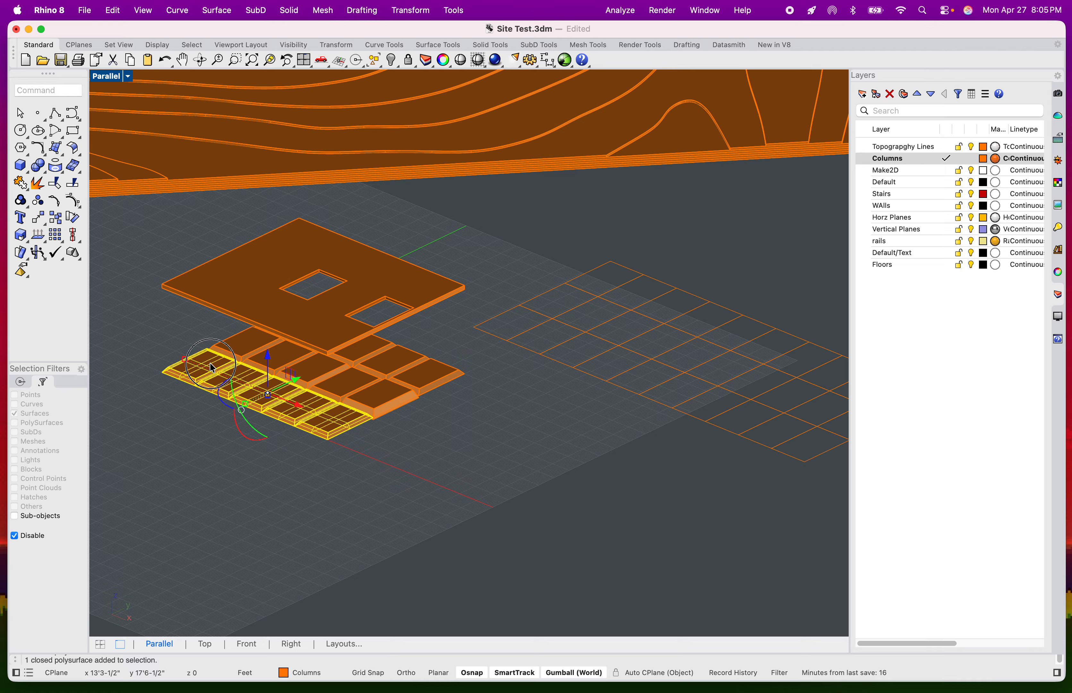
type("cop")
key("Return")
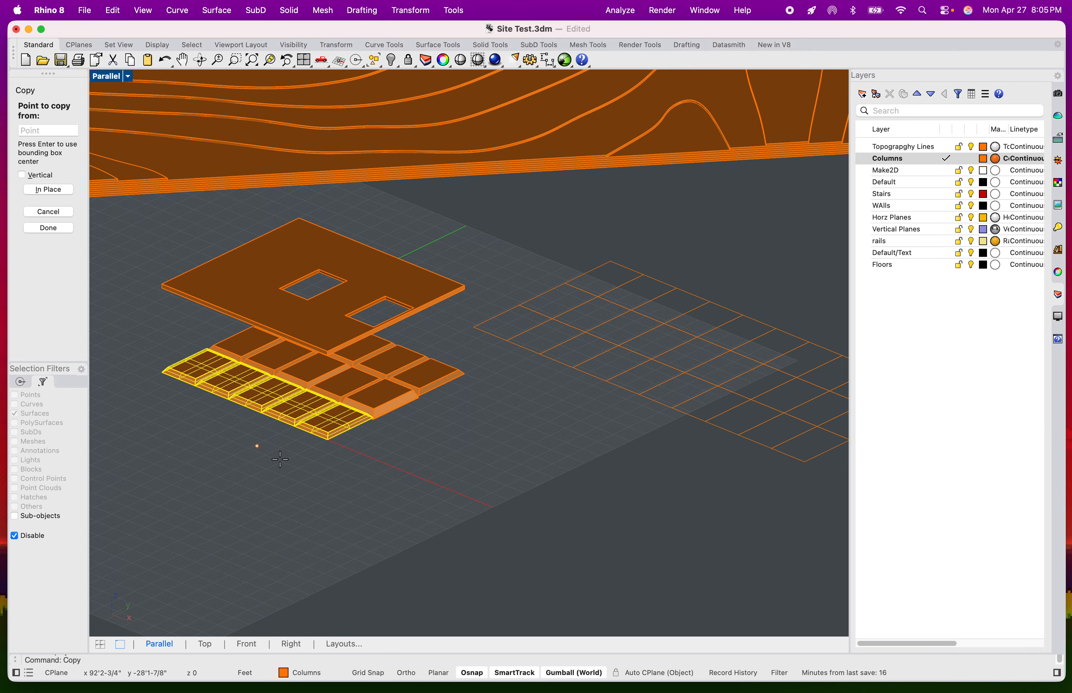
left_click(161, 374)
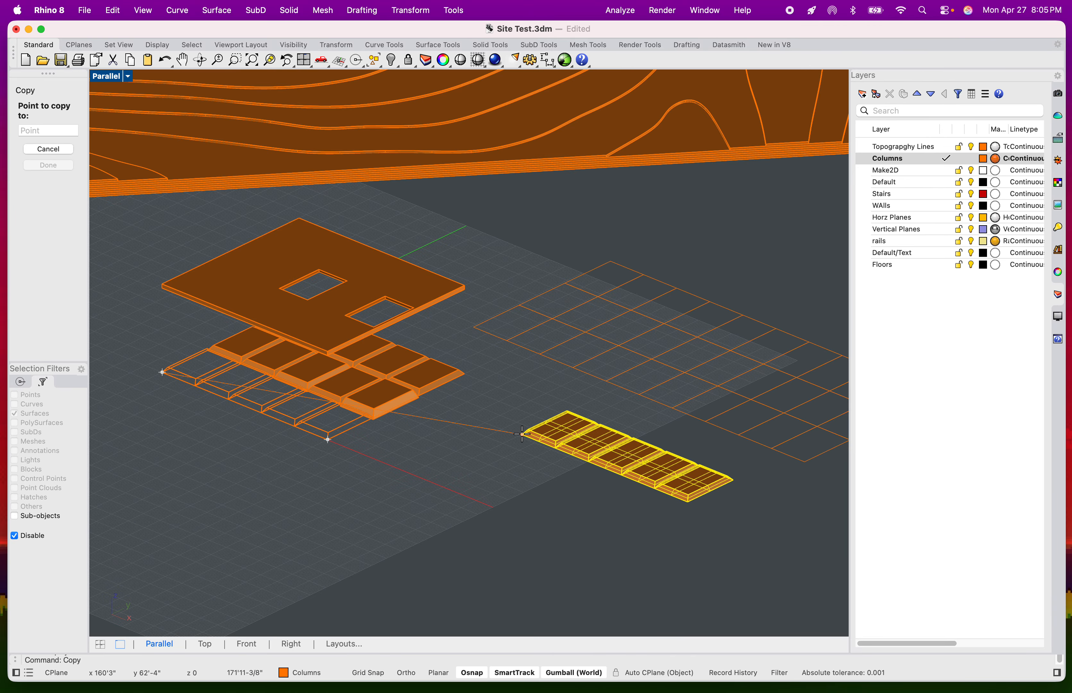
left_click(478, 326)
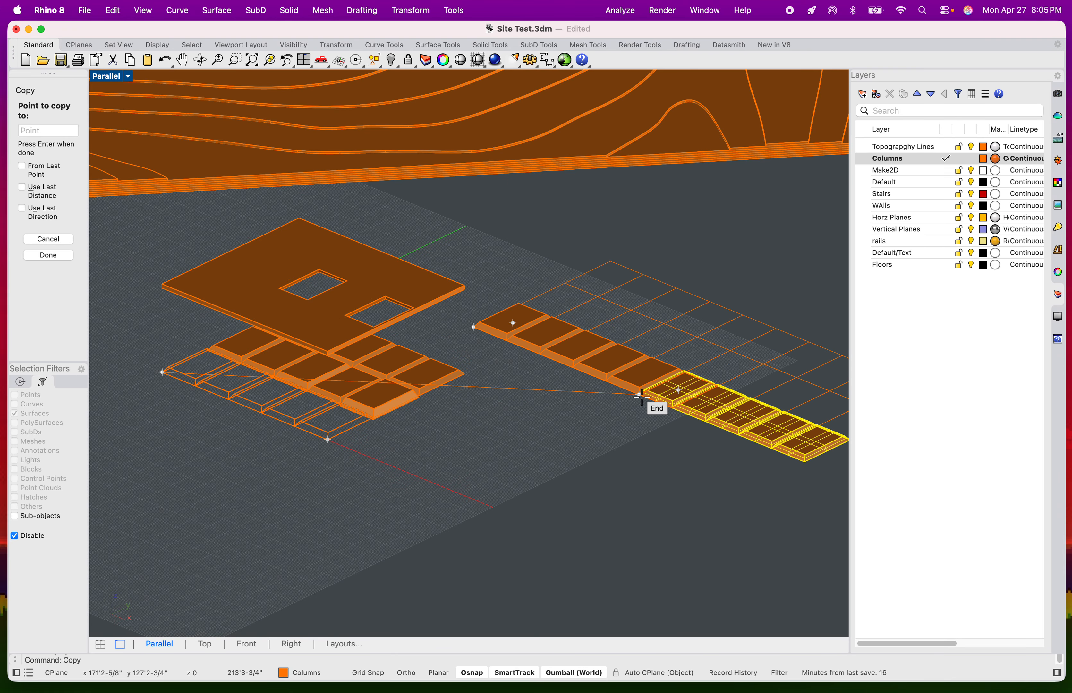
right_click_drag(641, 396, 623, 445)
right_click_drag(637, 450, 549, 458)
key("Return")
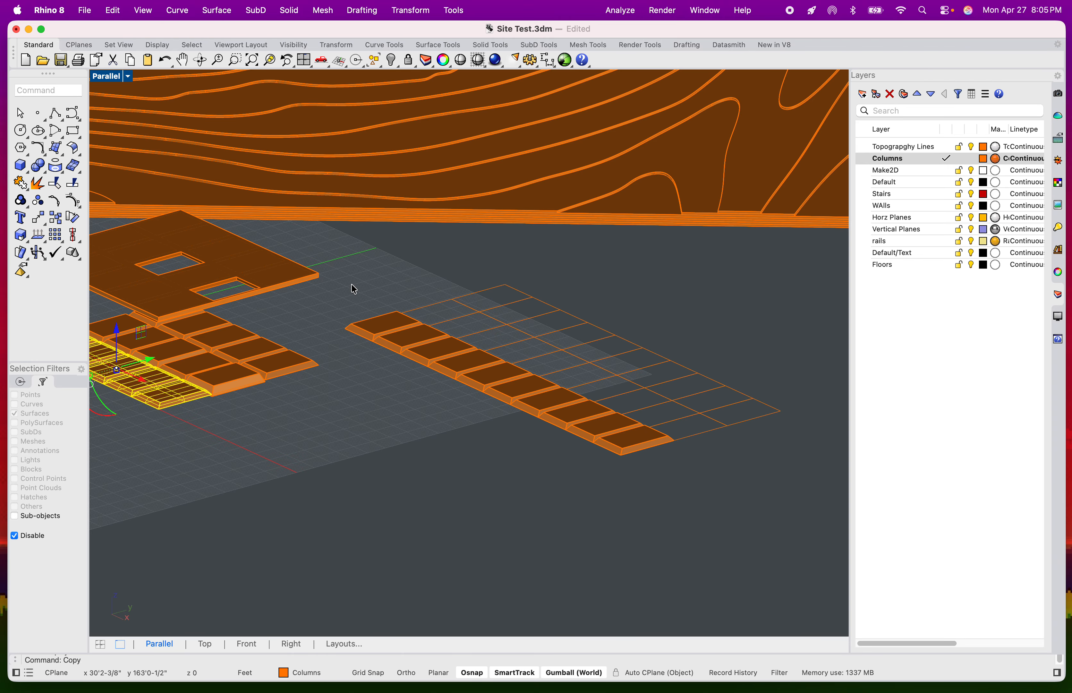
- Limit the selection filter to polysurfaces and select the ten copied blocks on the larger grid without its curves
left_click_drag(343, 281, 684, 505)
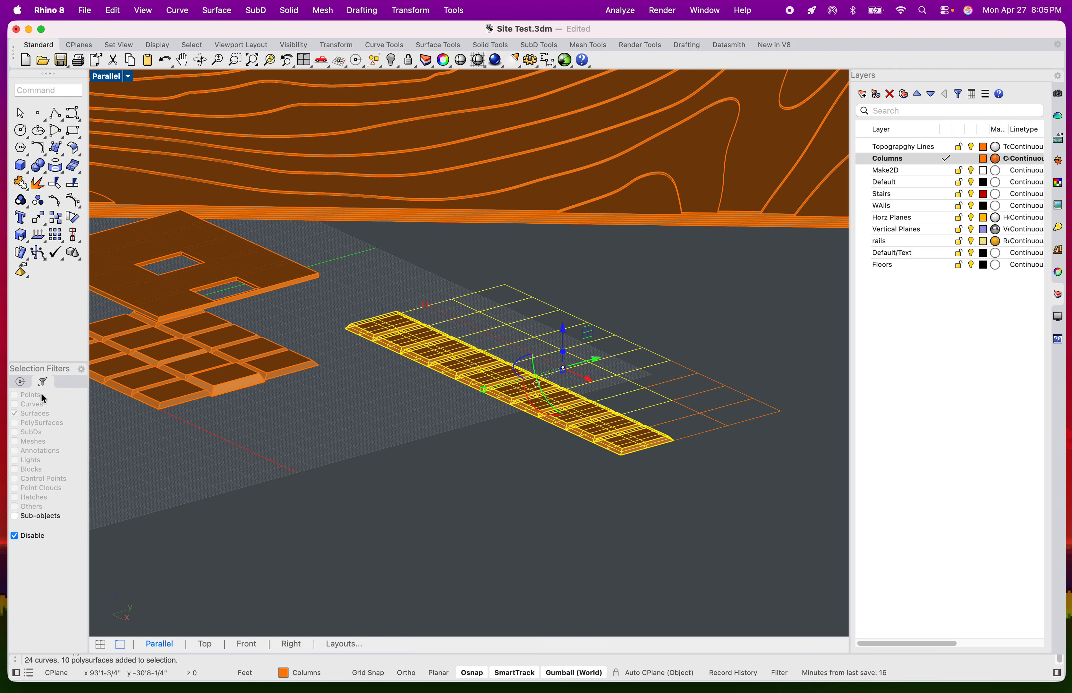
left_click(15, 536)
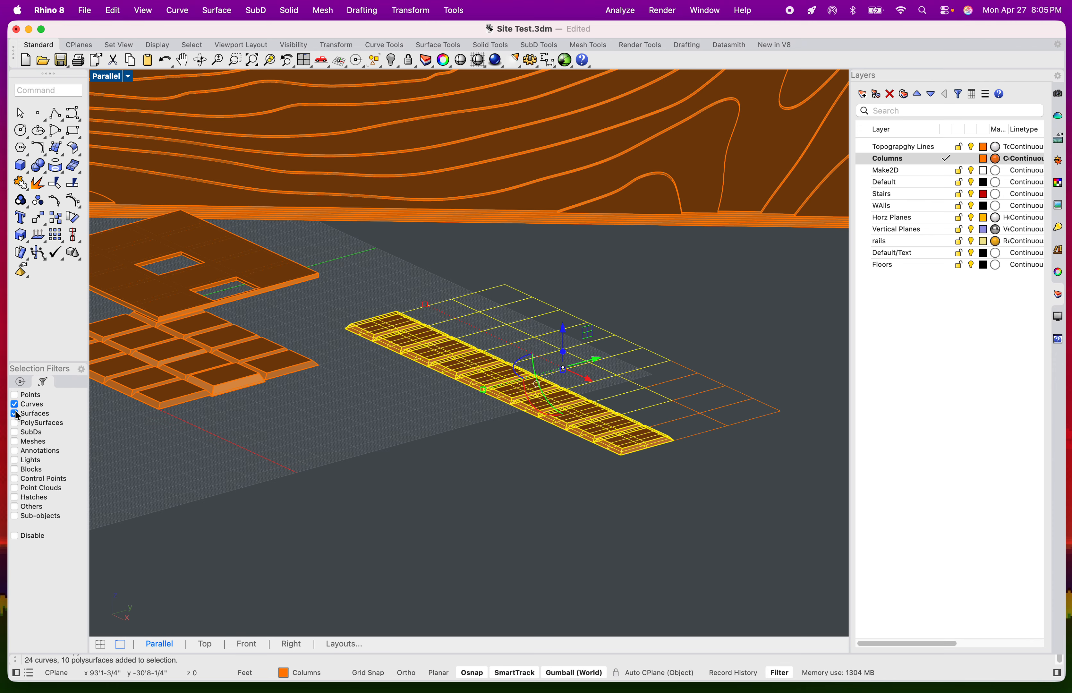
left_click(693, 491)
left_click_drag(761, 502, 359, 299)
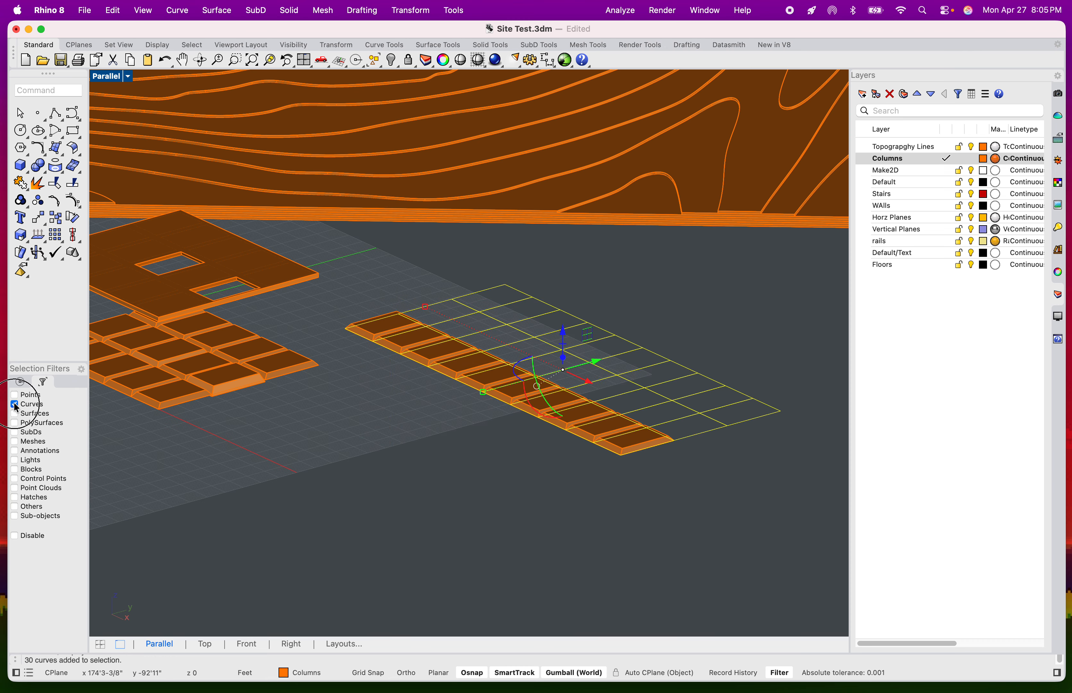
left_click(770, 506)
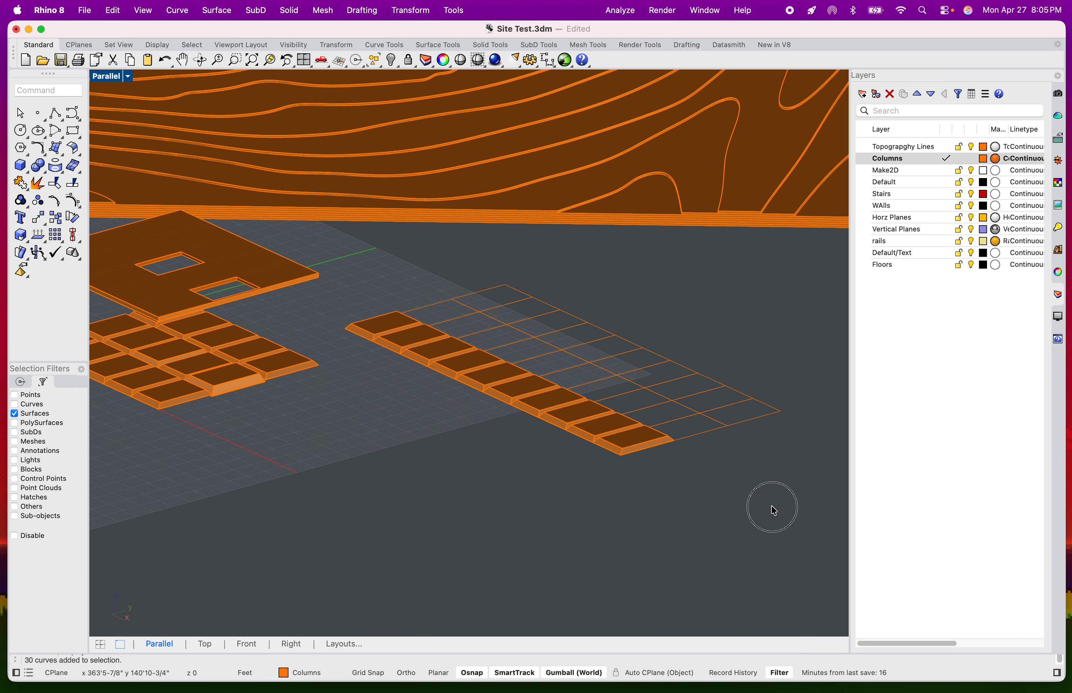
left_click_drag(769, 505, 354, 299)
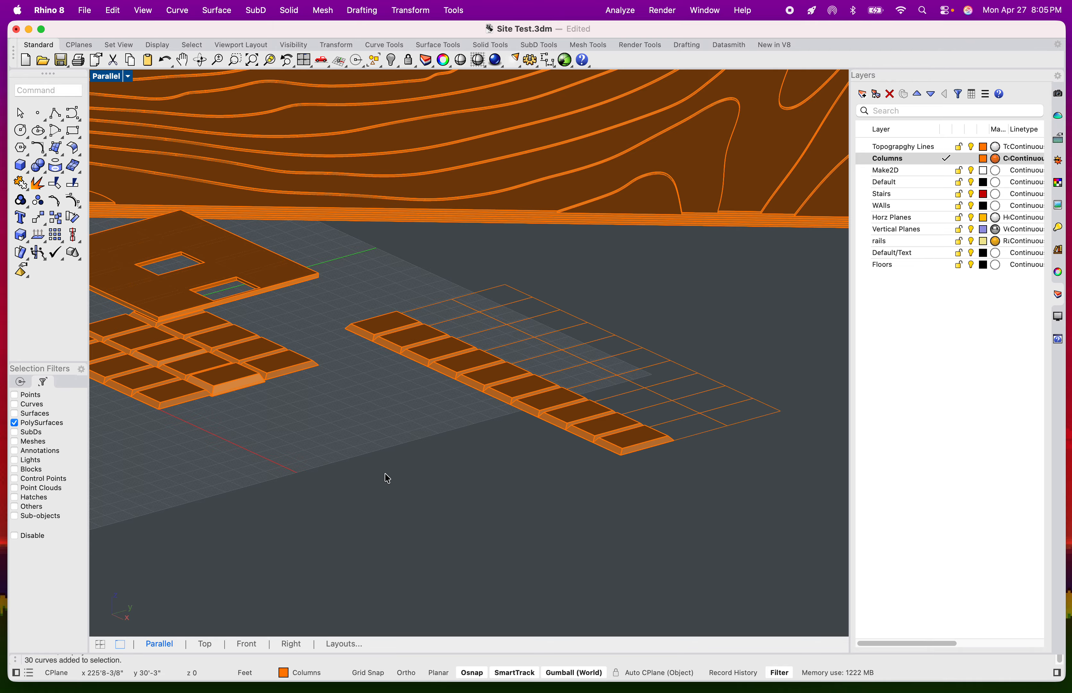
left_click_drag(745, 481, 361, 315)
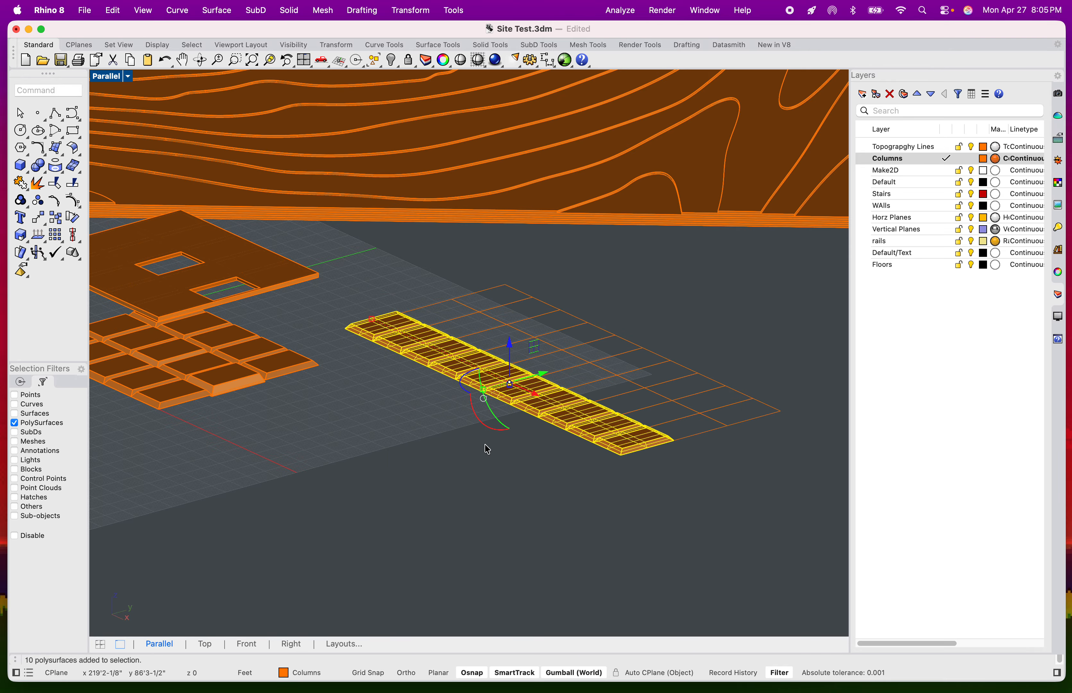
- Copy the row of ten blocks from its outer end corner onto the two remaining rows of the larger grid
key("Return")
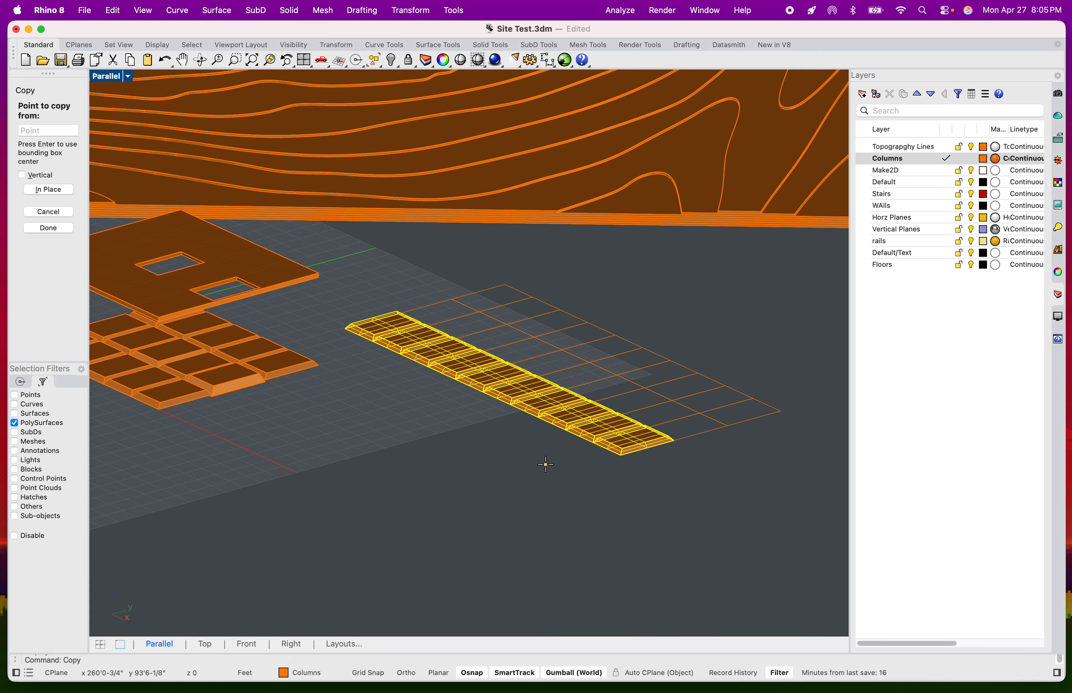
left_click(623, 457)
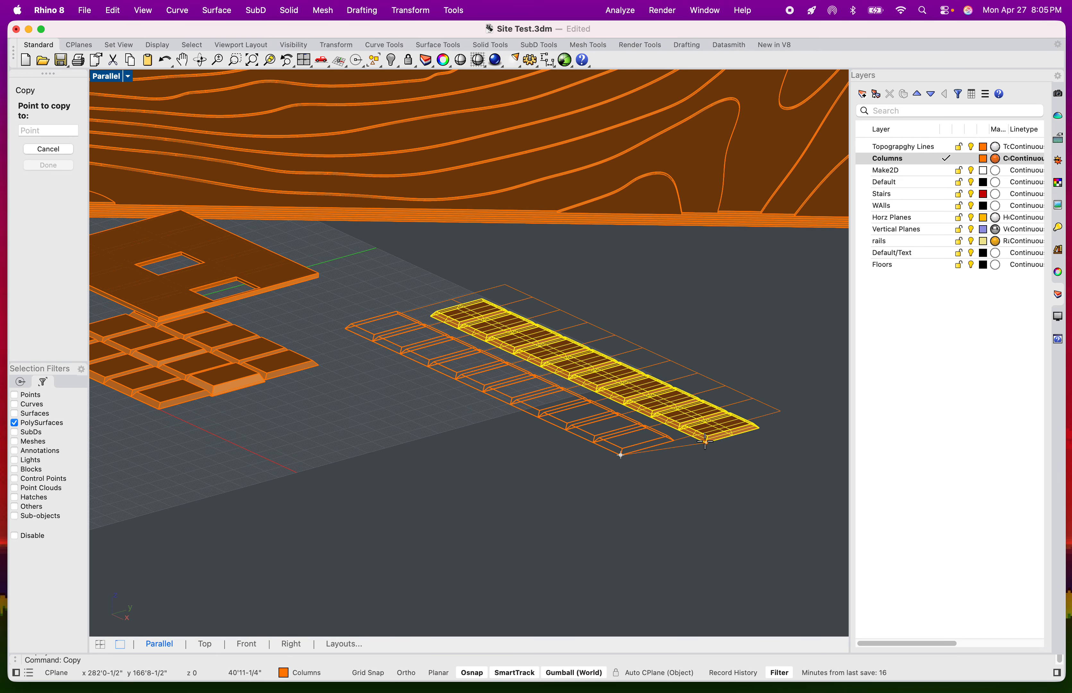
left_click(676, 443)
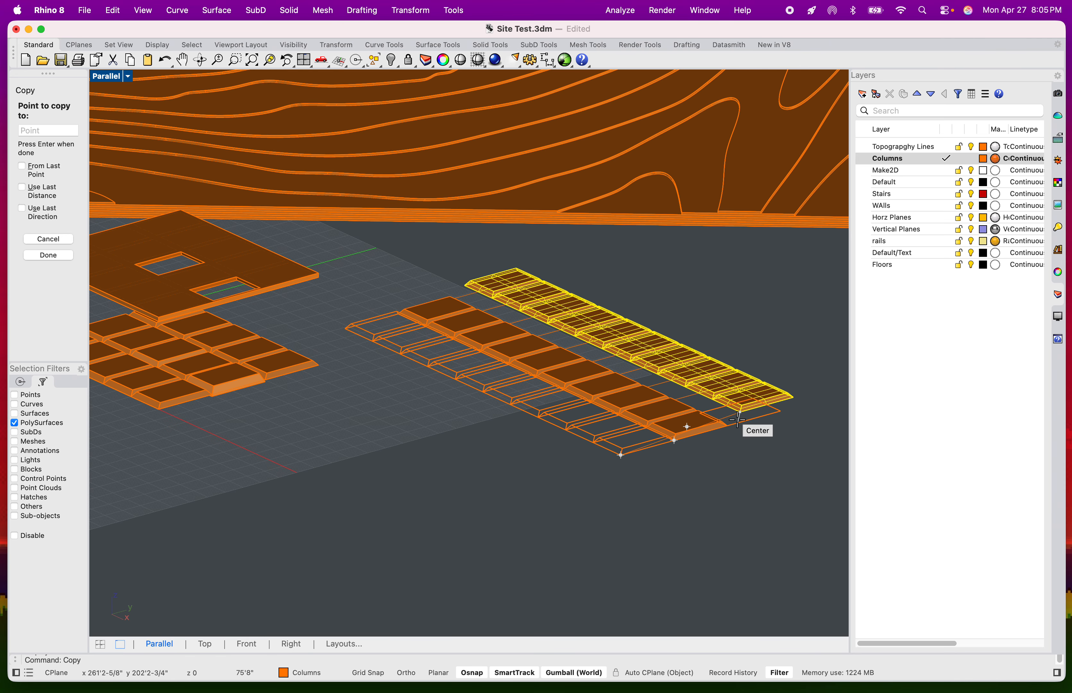
key("Return")
key("Escape")
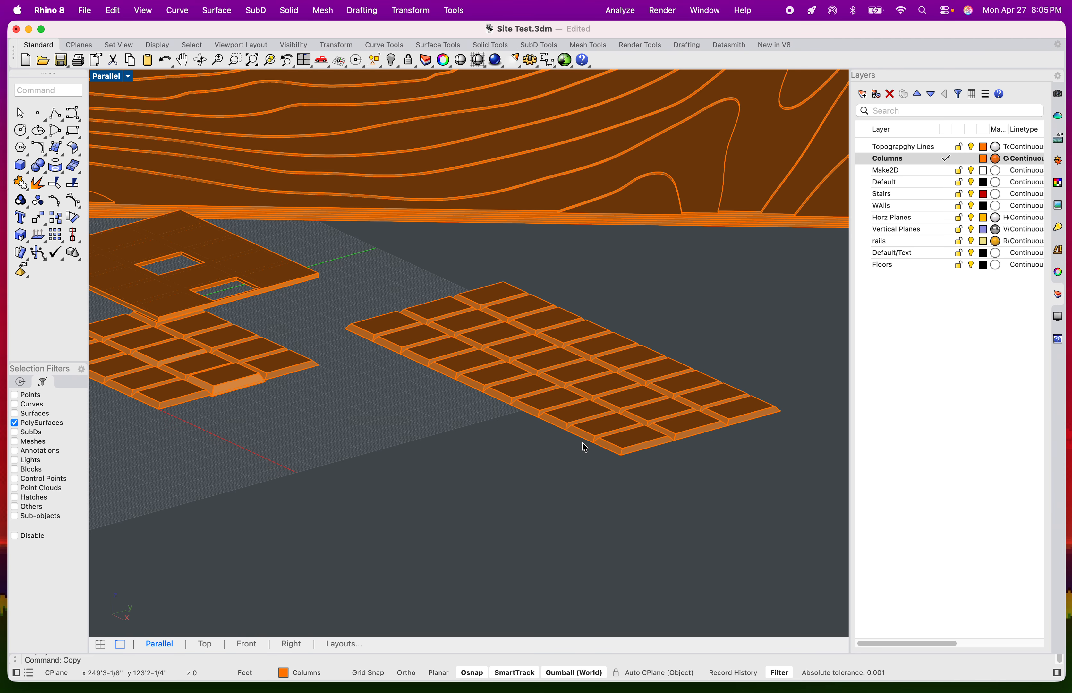
- Draw a box over the entire ten-by-three block grid, from one outer corner to the opposite one, with a height of 24"
right_click_drag(441, 516, 469, 499, "shift")
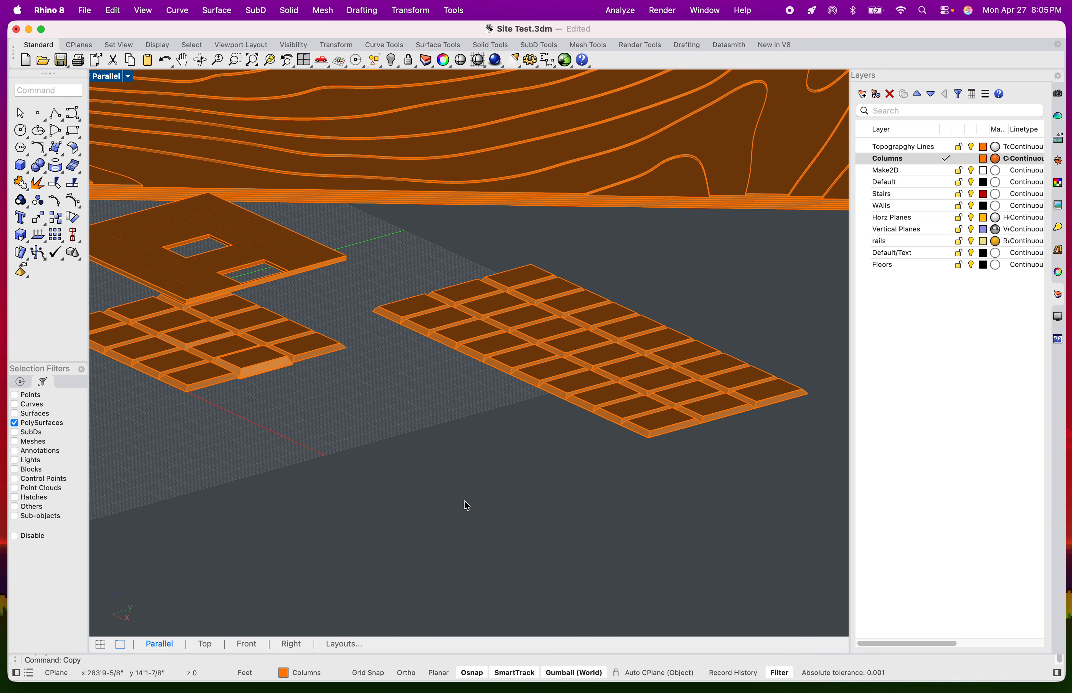
type("box")
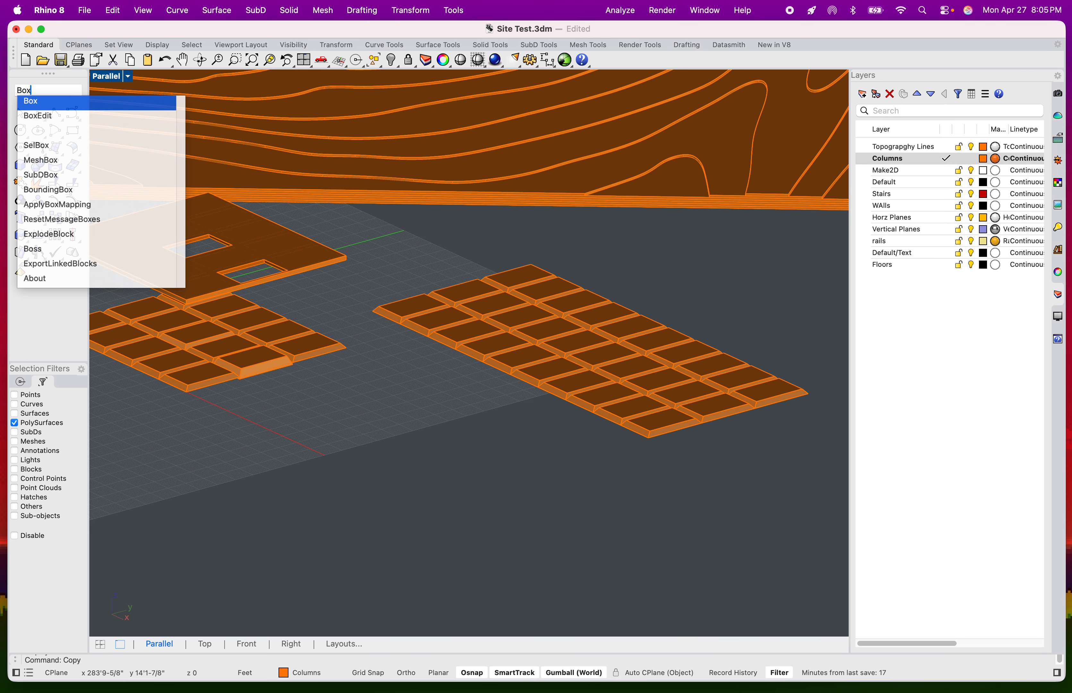
key("Return")
scroll(362, 292, "up", 3)
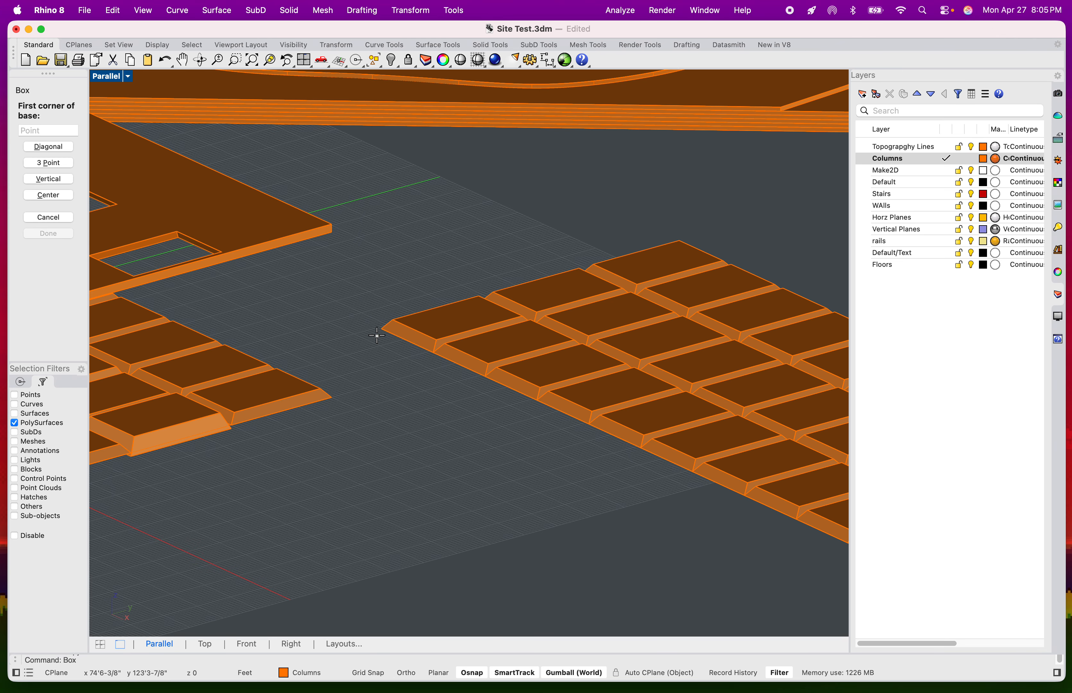
left_click(378, 327)
scroll(384, 359, "down", 5)
scroll(384, 359, "up", 5)
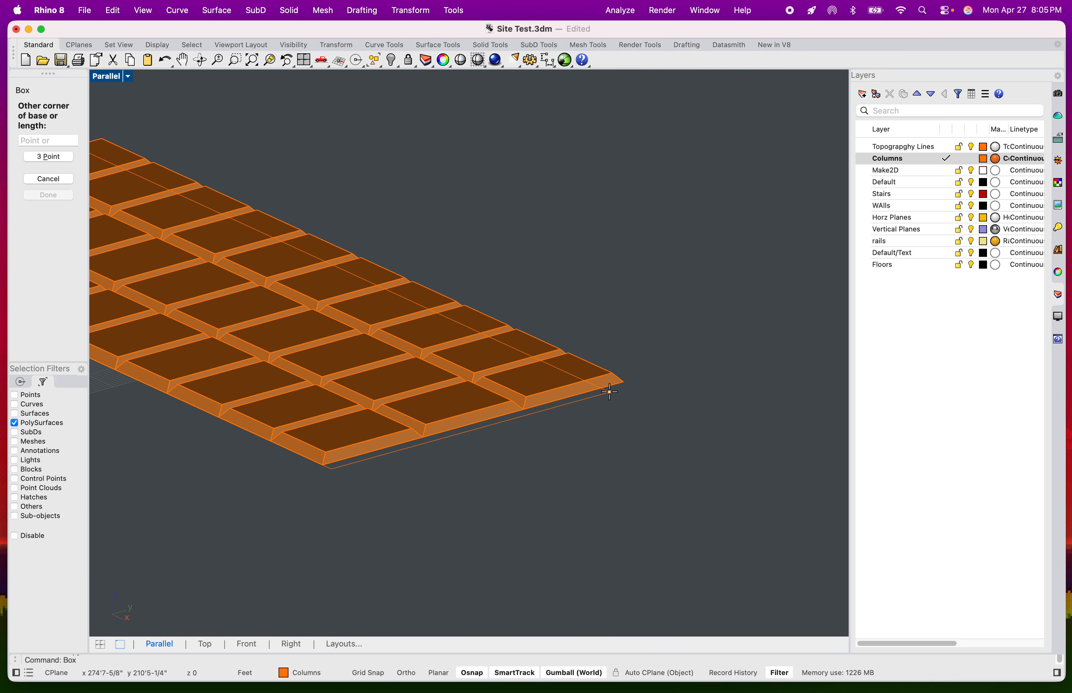
left_click(626, 377)
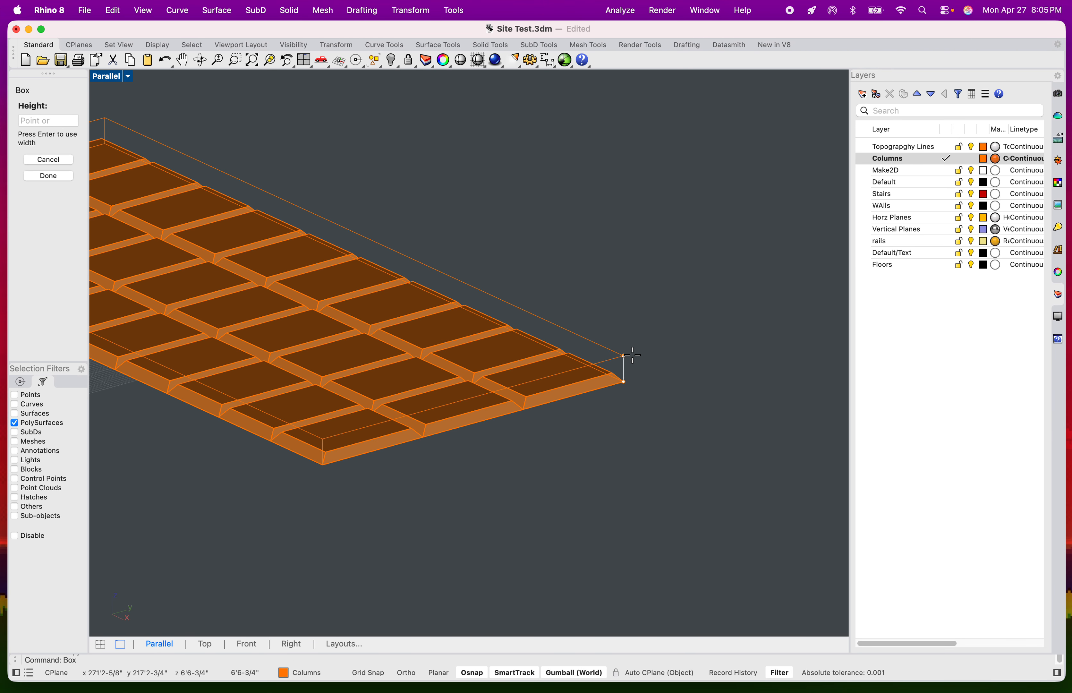
type("24\"")
key("Return")
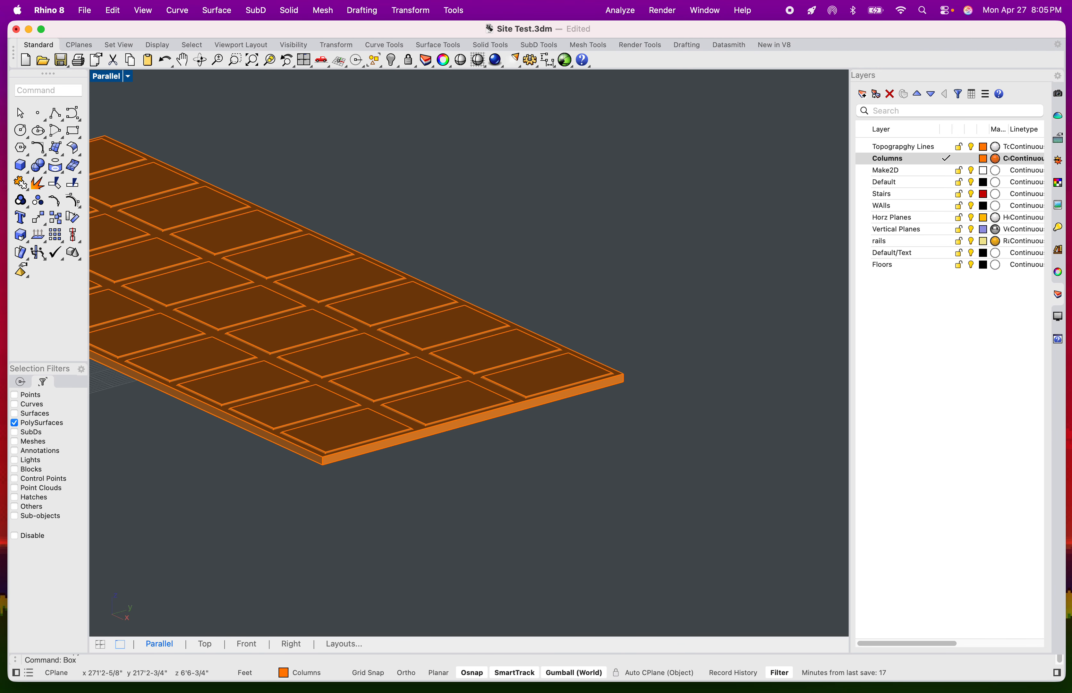
- Raise the new box by about 6-3/4" so that it covers the tops of the tapered blocks
scroll(448, 415, "up", 5)
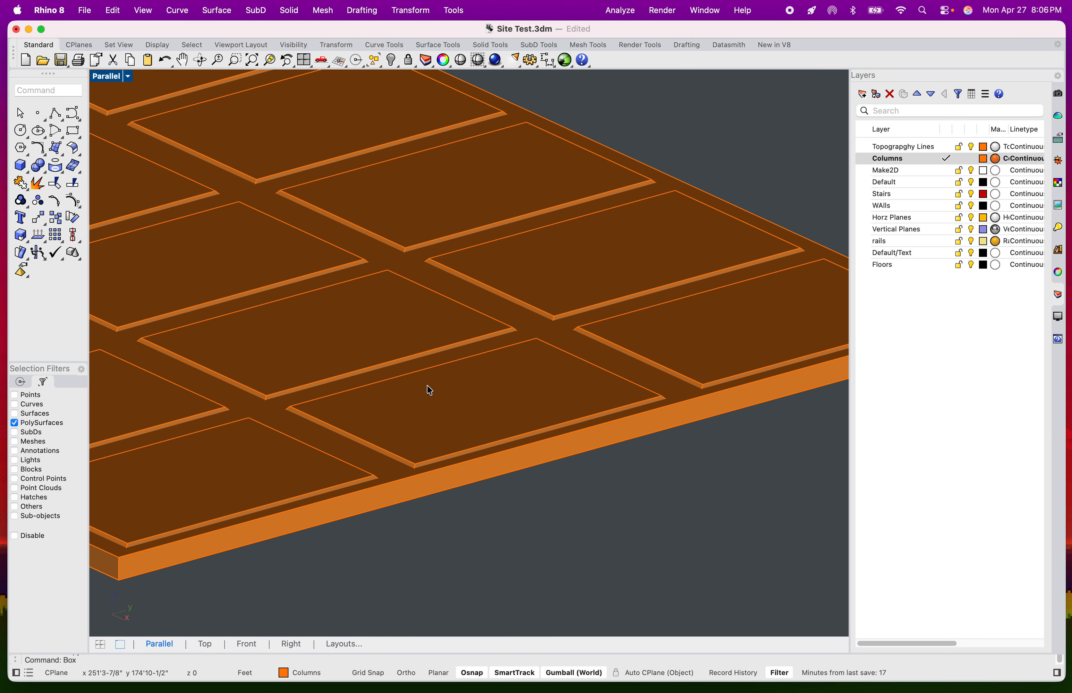
left_click(388, 481)
scroll(391, 481, "down", 3)
scroll(445, 459, "up", 5)
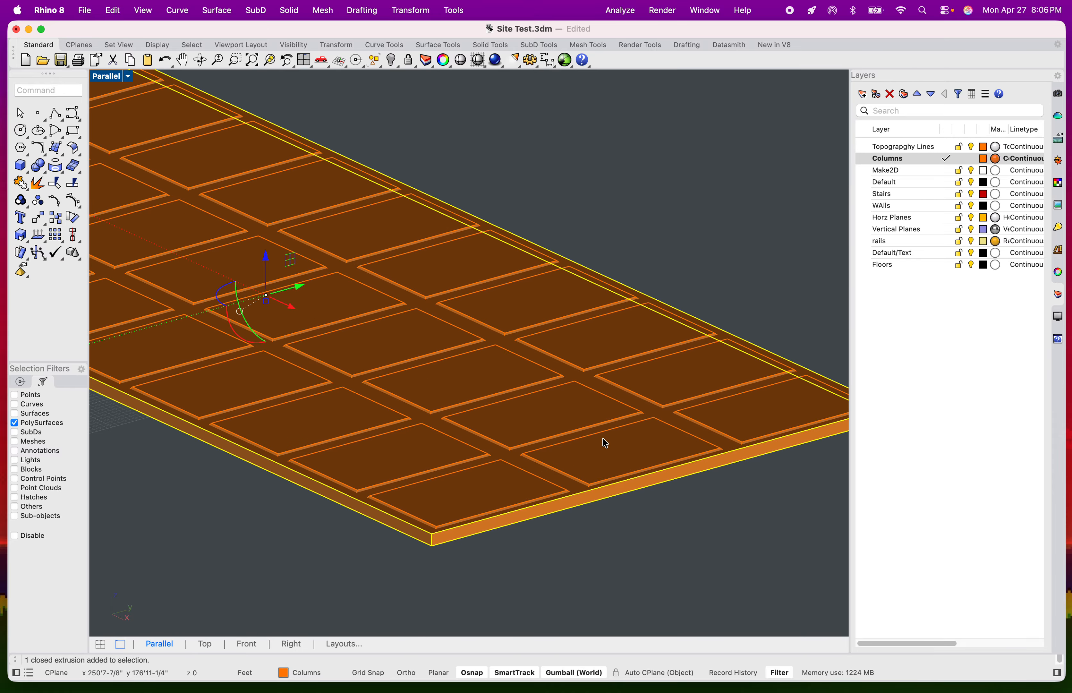
left_click_drag(273, 262, 268, 254)
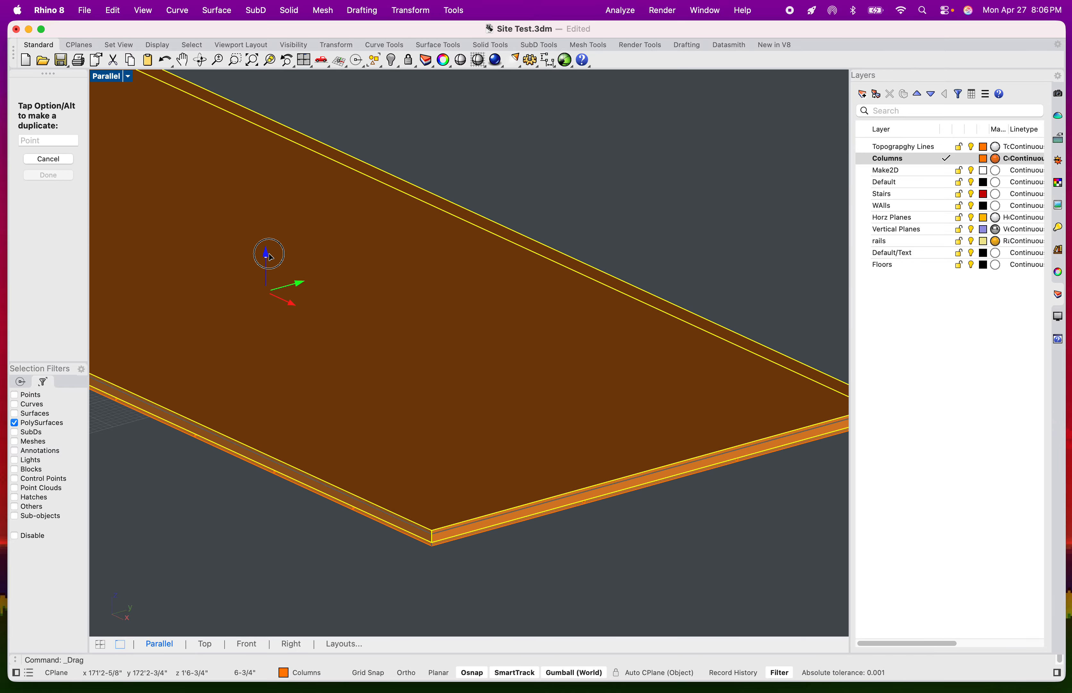
right_click_drag(533, 249, 711, 221, "shift")
right_click_drag(530, 255, 475, 381)
scroll(506, 374, "up", 3)
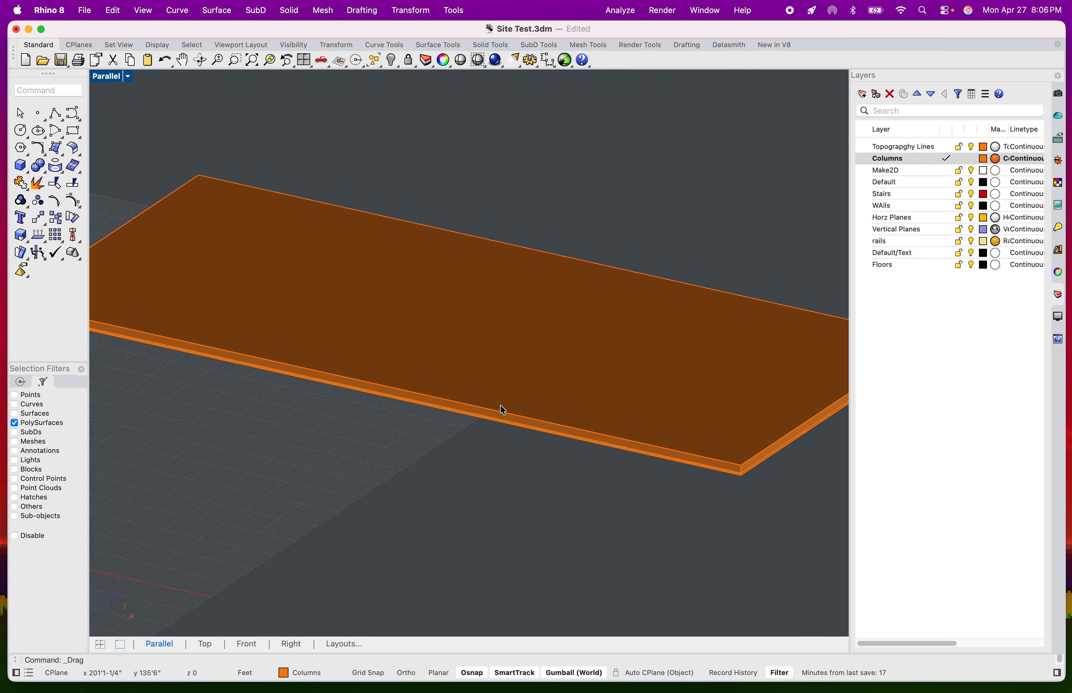
- Boolean-split the raised box using the tapered blocks of the ten-by-three grid as cutters
scroll(533, 425, "down", 5)
right_click_drag(532, 425, 648, 534)
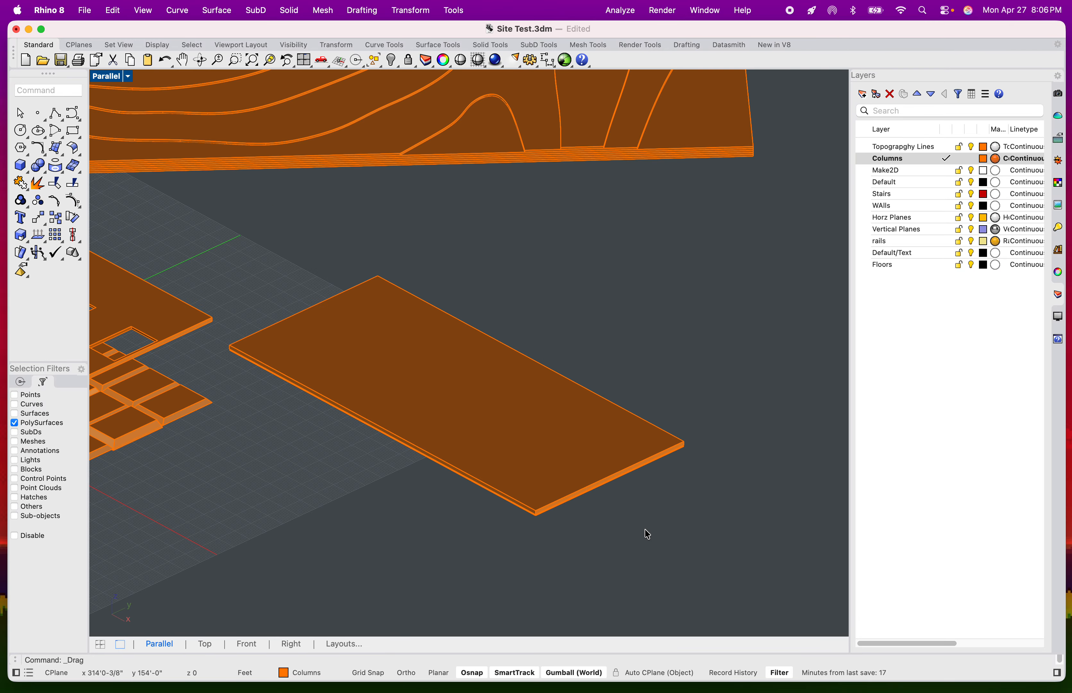
type("box")
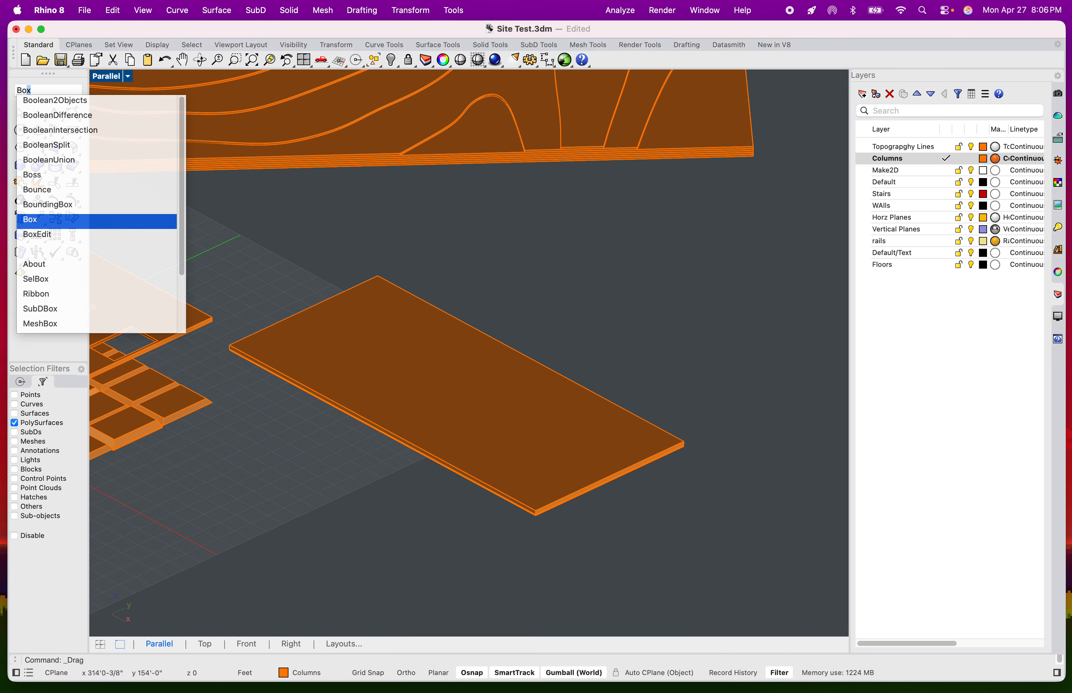
key("Up")
key("Up")
key("Up")
key("Up")
key("Up")
key("Return")
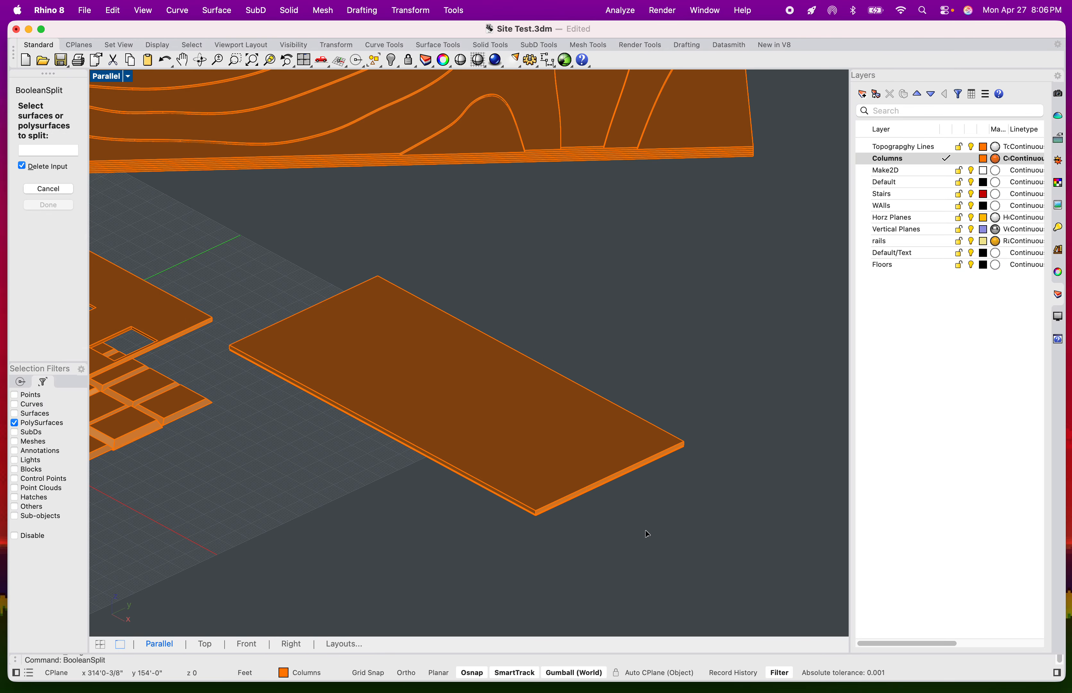
left_click(595, 474)
key("Return")
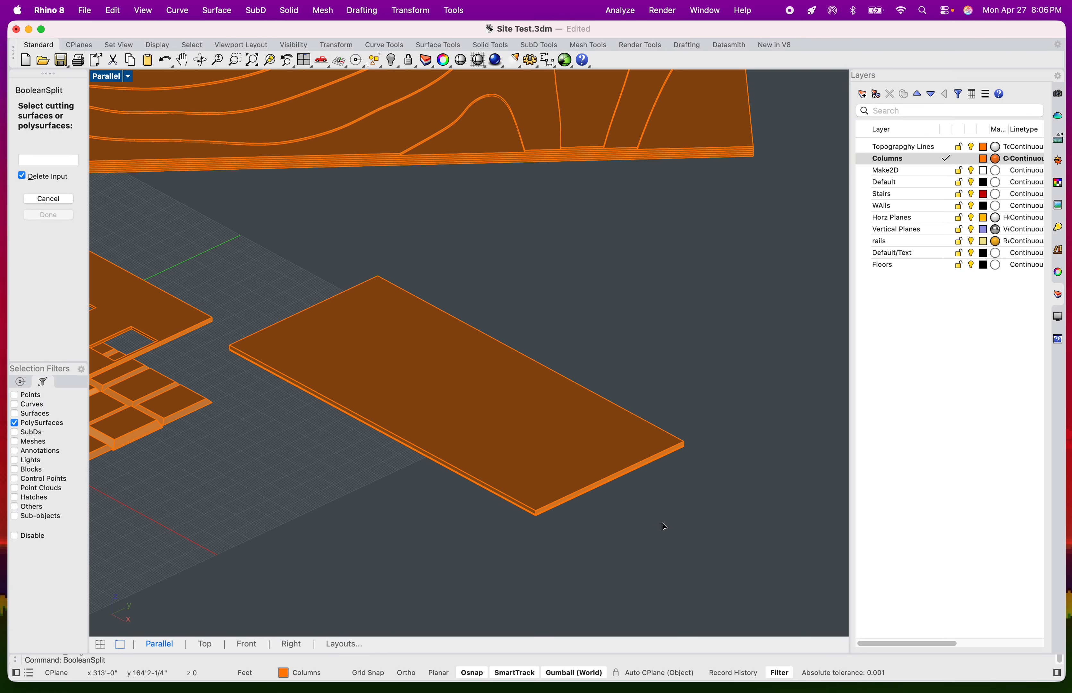
left_click(314, 285)
key("Return")
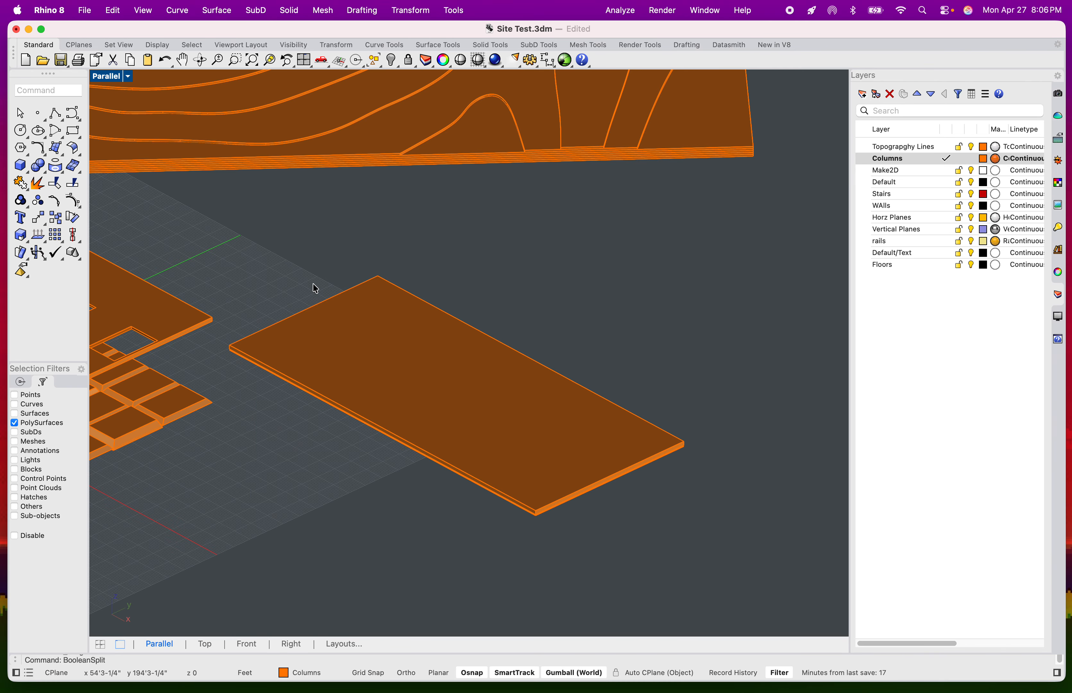
- Select the split slab among the overlapping polysurfaces and lift it straight up, well clear of the block grid
left_click(510, 345)
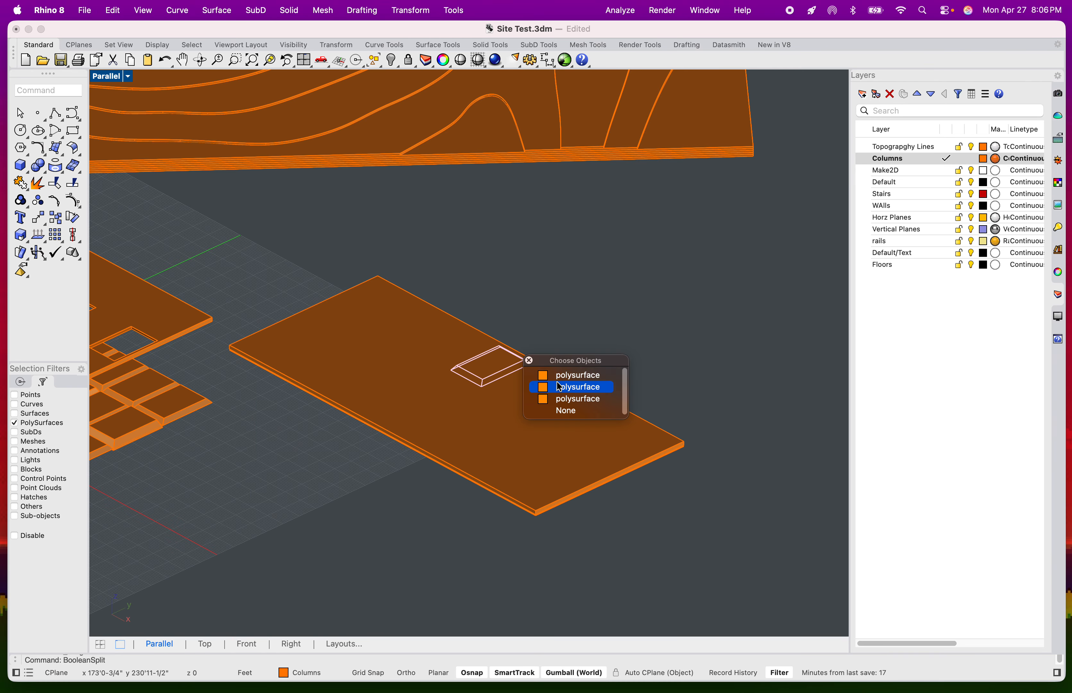
left_click(568, 387)
left_click_drag(457, 362, 457, 272)
left_click(663, 286)
right_click_drag(667, 388, 716, 471, "shift")
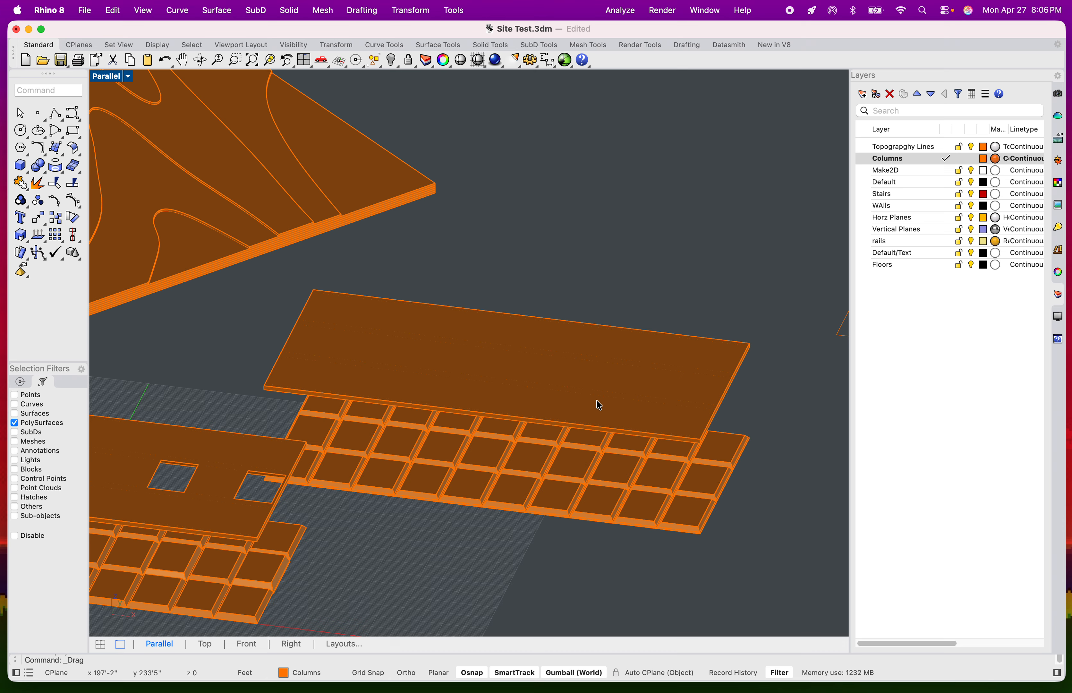
- Bend the raised coffered slab sideways into an arc, with the spine running lengthwise between the middles of its short edges
type("bend")
key("Return")
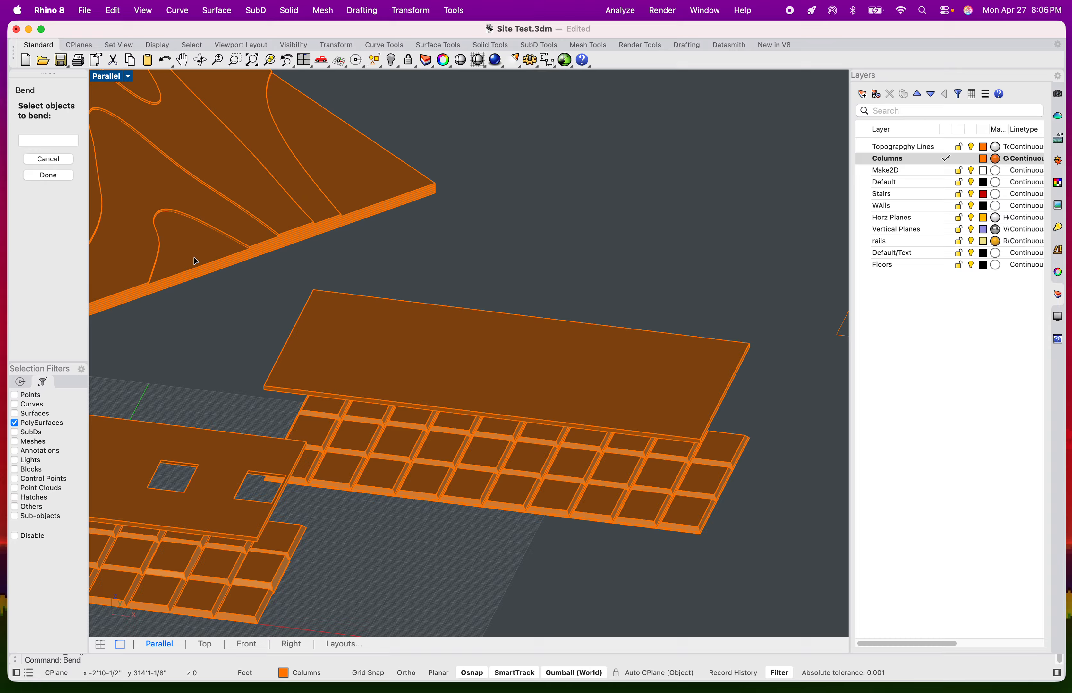
left_click(307, 321)
key("Return")
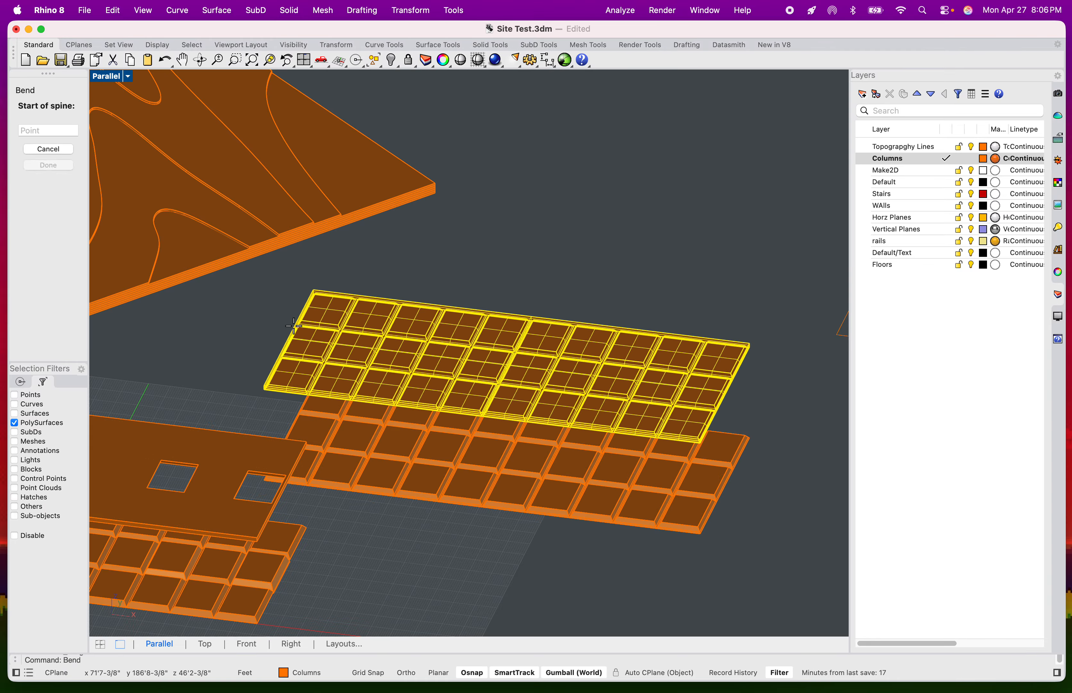
scroll(276, 353, "up", 5)
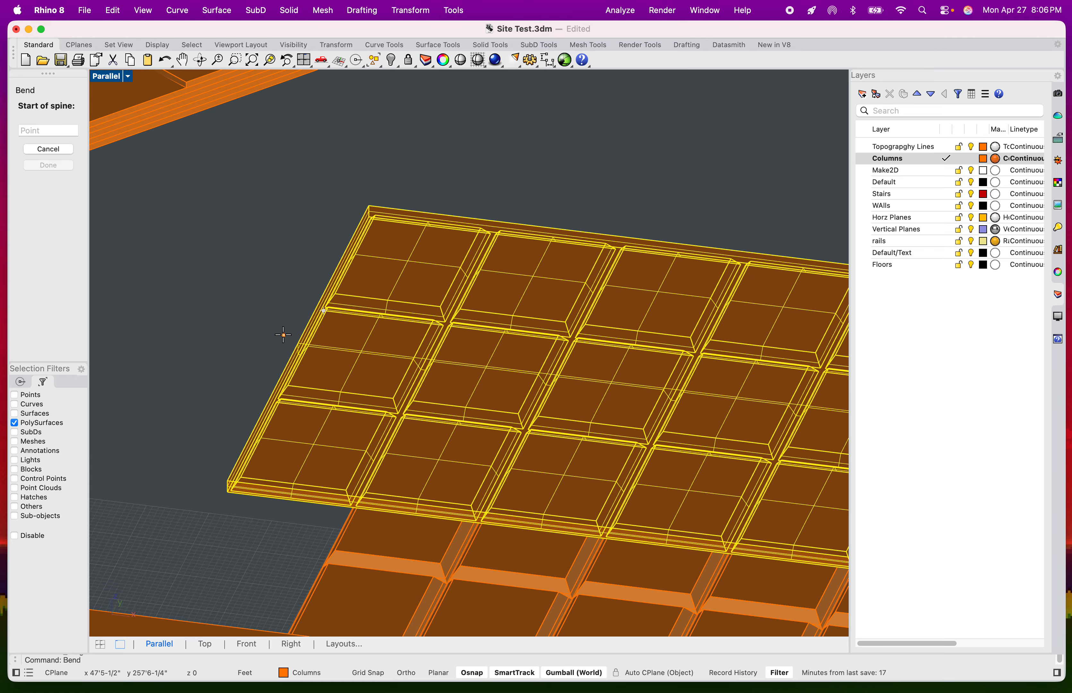
left_click(302, 340)
scroll(335, 354, "down", 6)
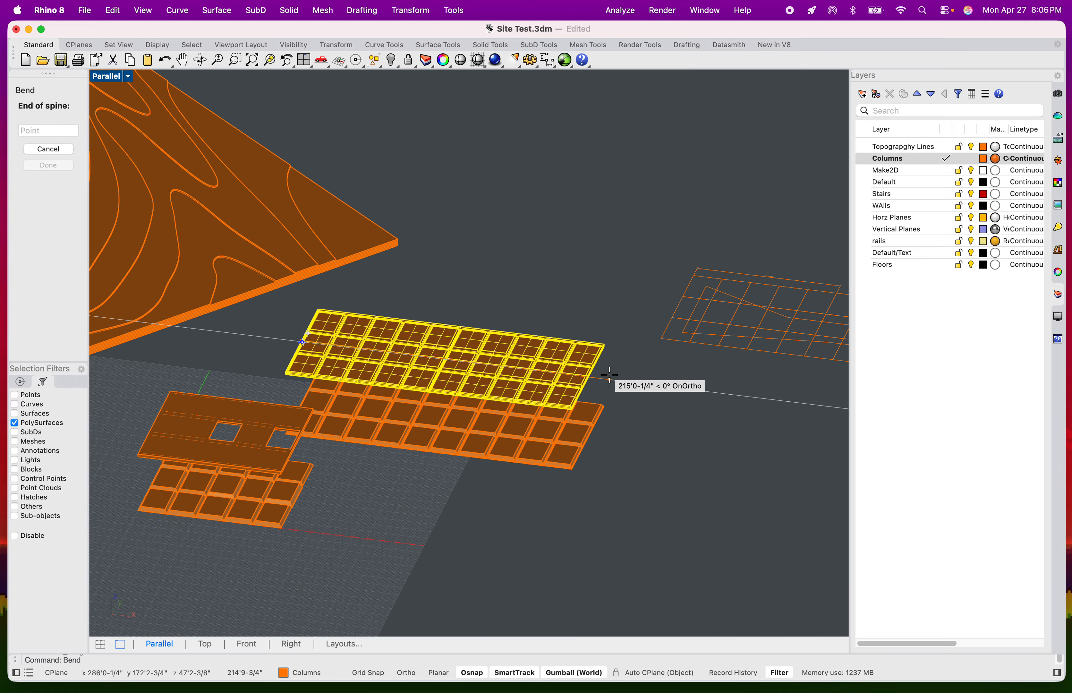
scroll(594, 378, "up", 5)
left_click(593, 378)
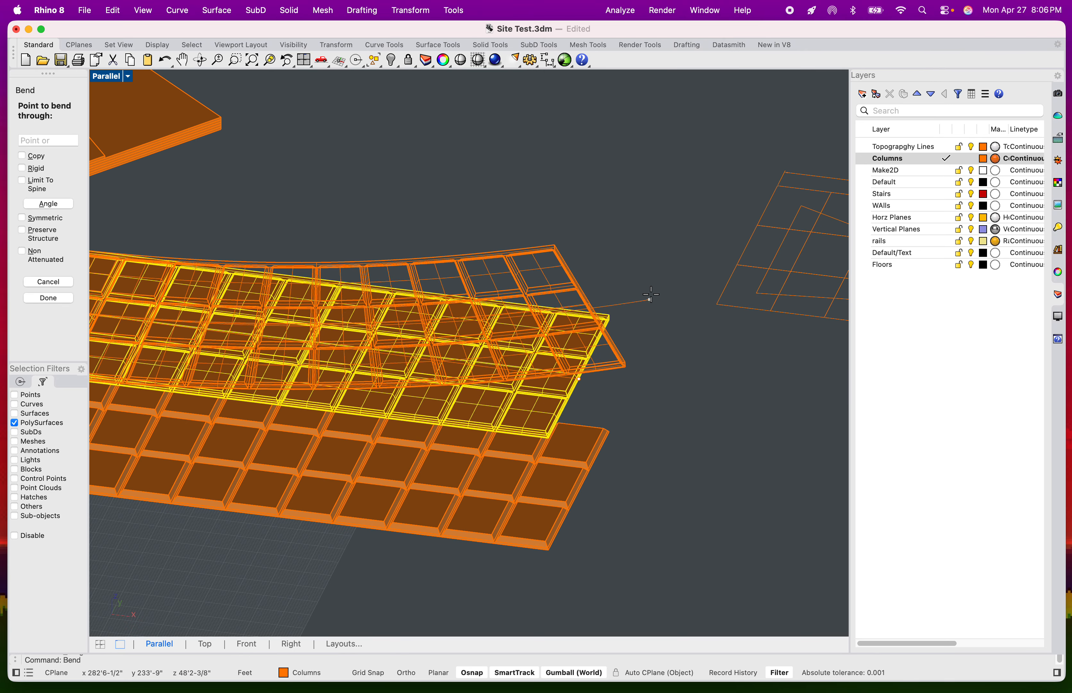
left_click(646, 168)
- Show the viewport in the Rendered display mode and inspect the bent slab up close
right_click_drag(622, 239, 723, 318)
left_click(128, 77)
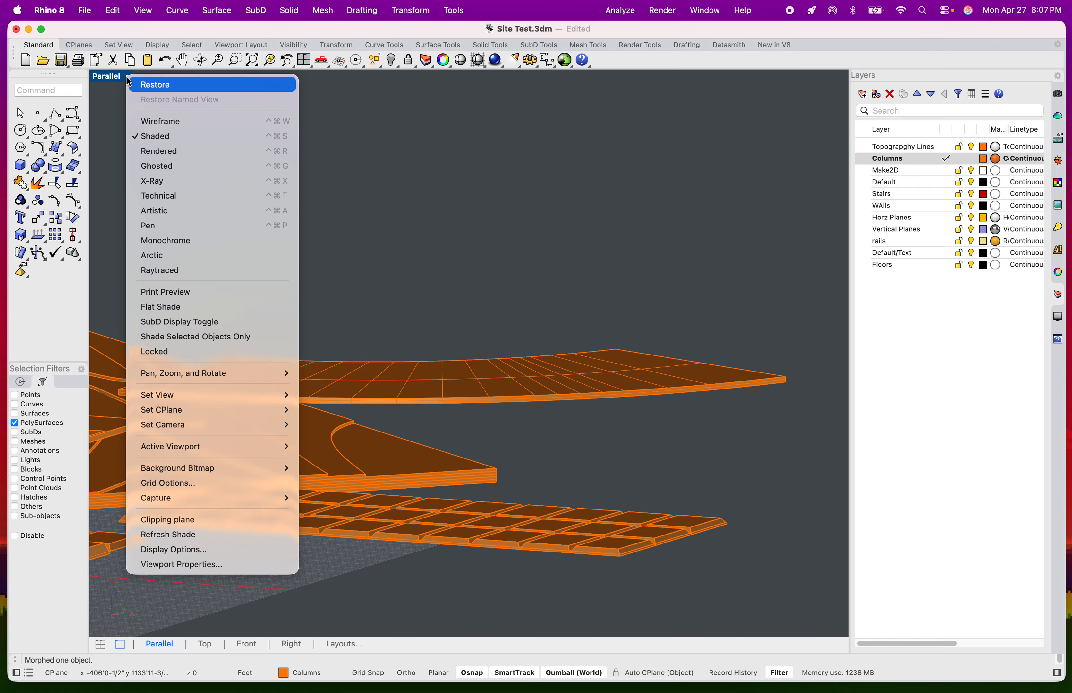
left_click(180, 150)
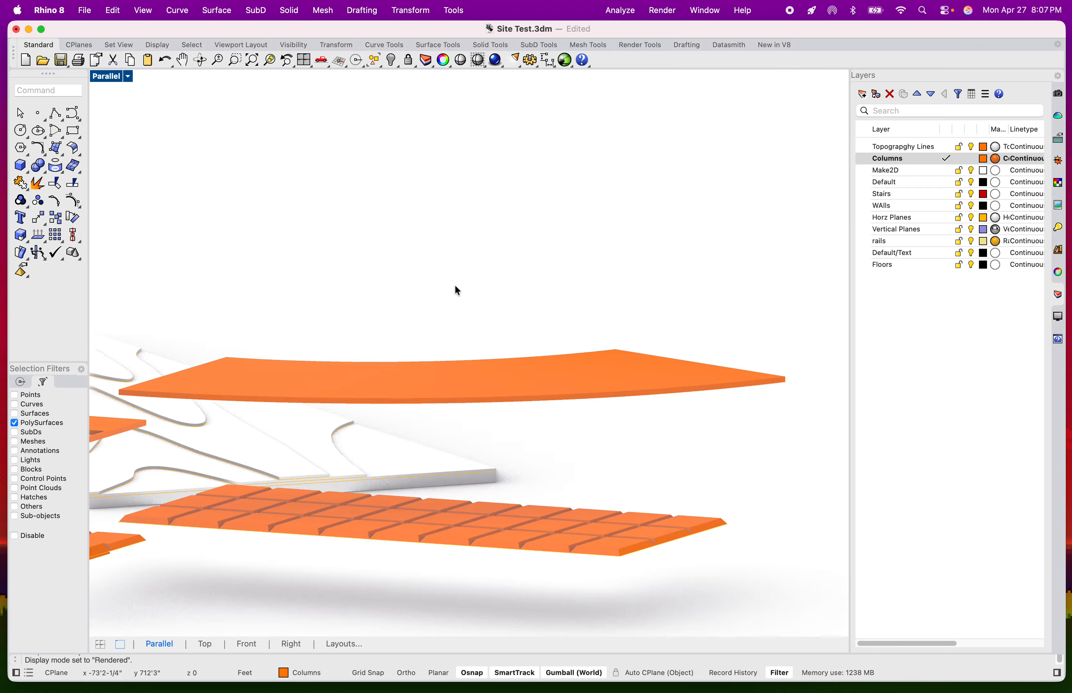
right_click_drag(455, 288, 797, 311)
scroll(512, 405, "up", 10)
scroll(619, 388, "down", 5)
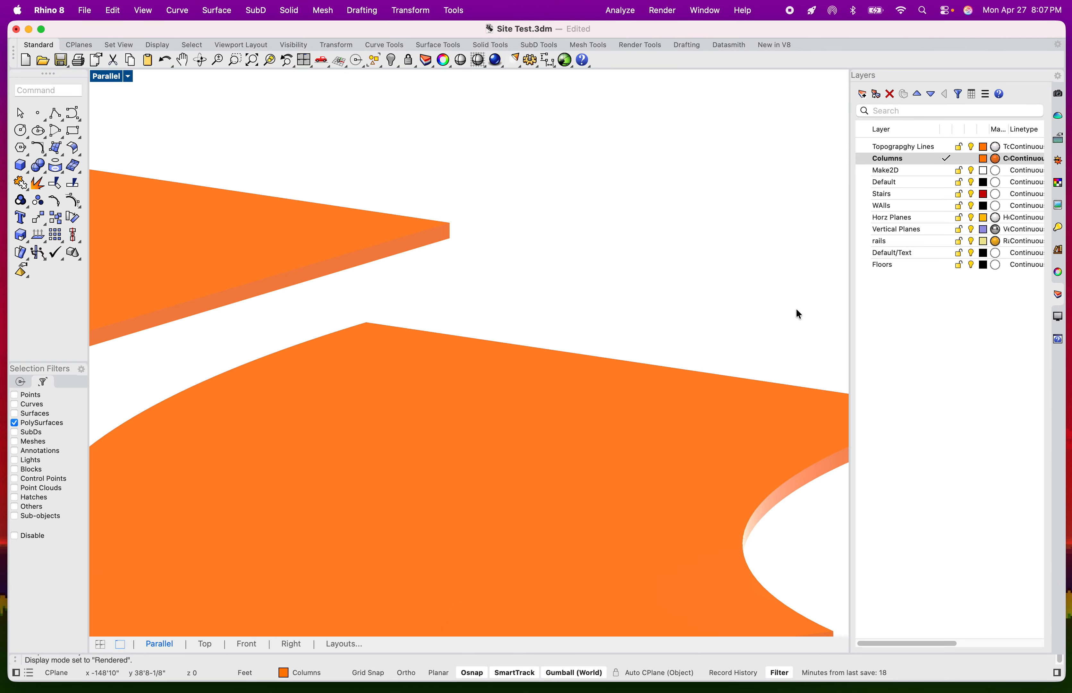
- Assign the Default Material to the Columns layer in place of Columns beams
left_click(972, 154)
left_click(995, 159)
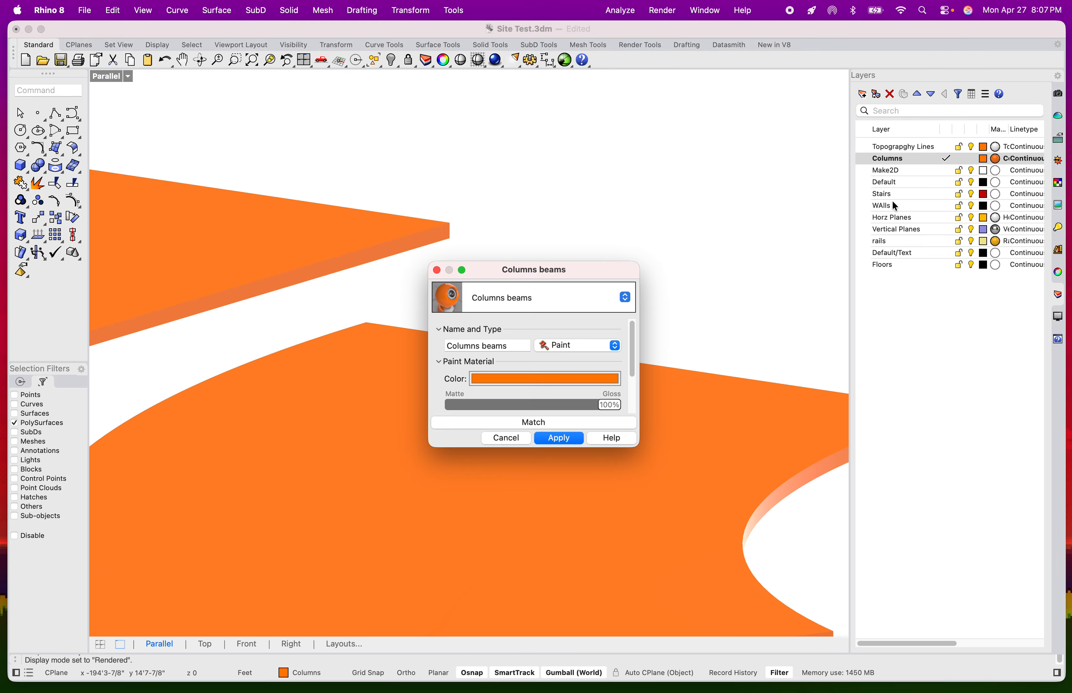
left_click(522, 300)
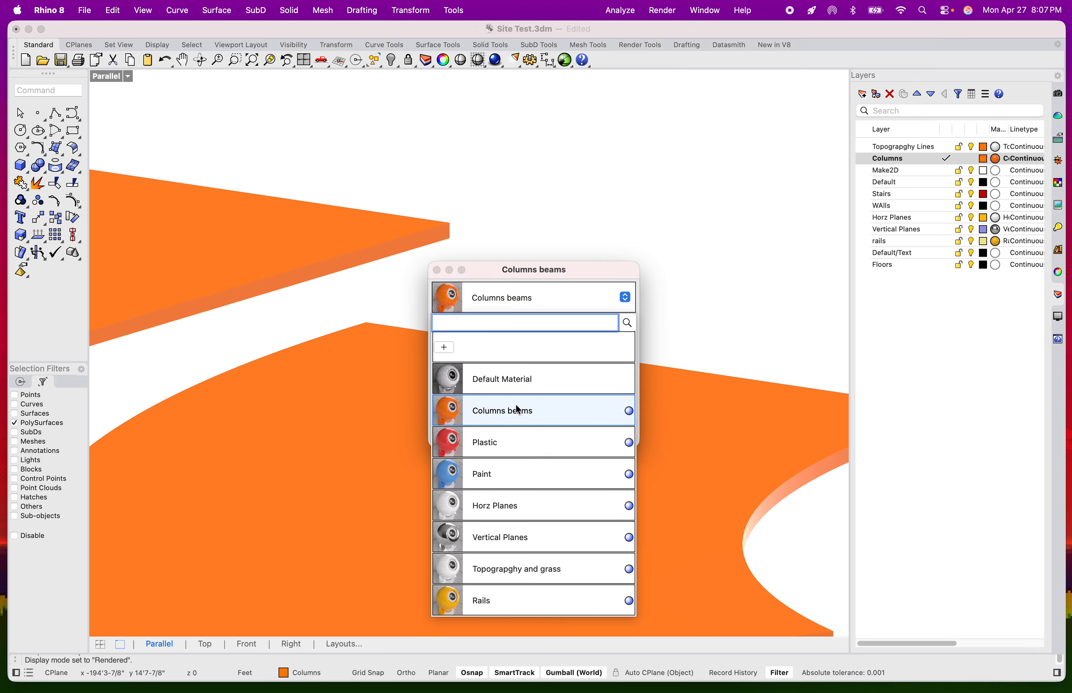
left_click(516, 393)
left_click(558, 438)
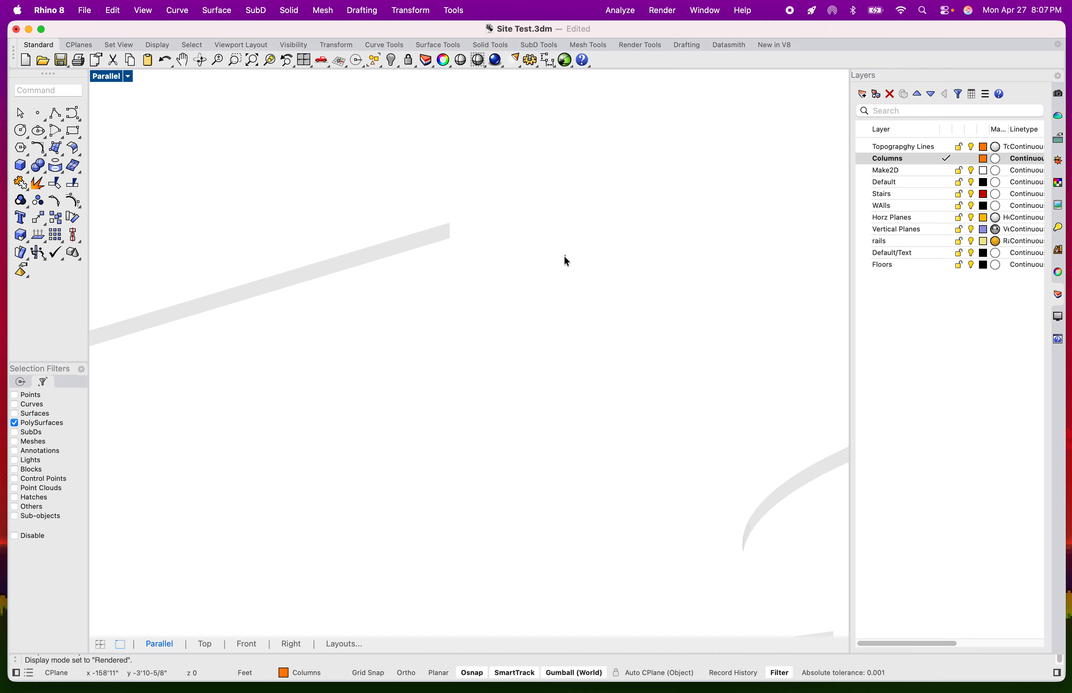
- Set the Columns layer's plaster material color to Orange and apply it
scroll(581, 247, "up", 3)
left_click(972, 160)
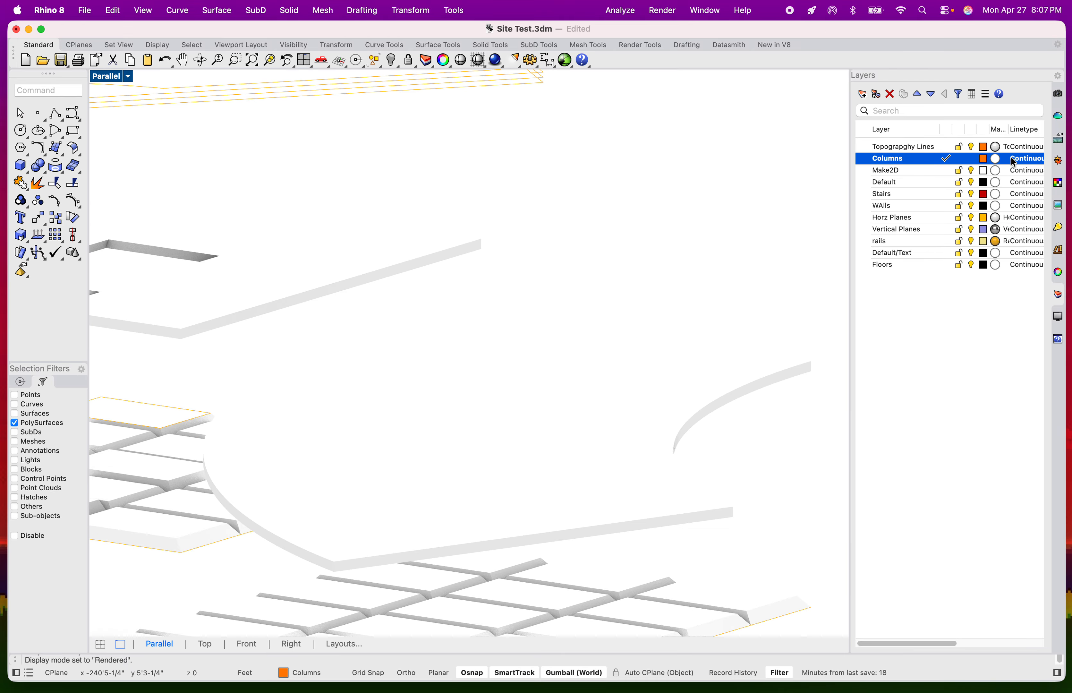
left_click(996, 158)
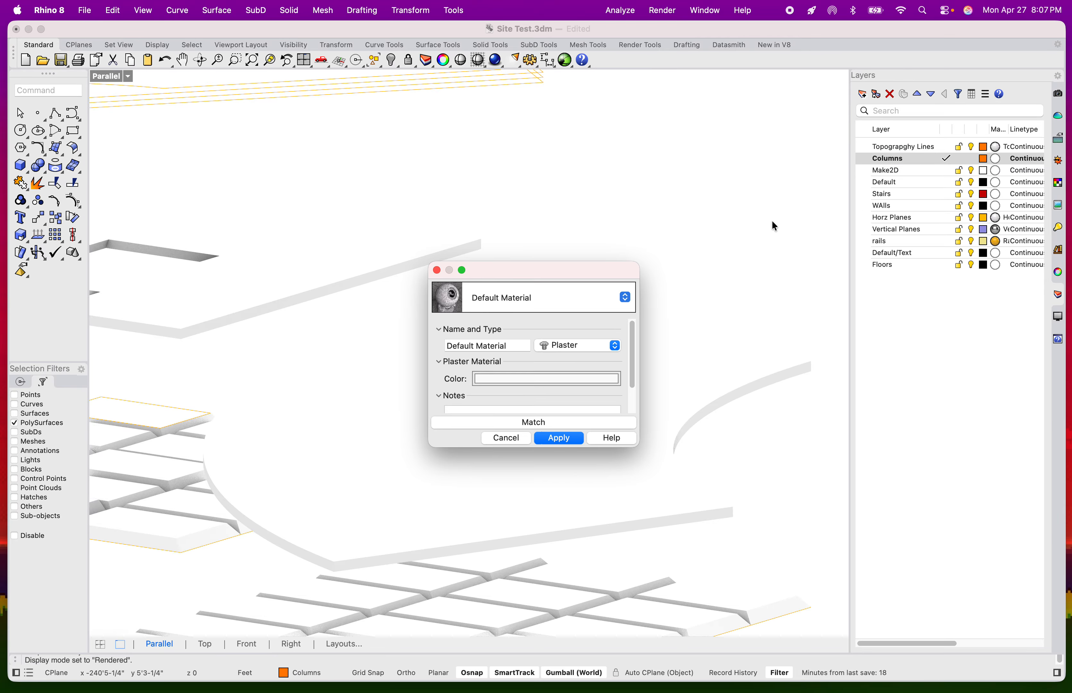
left_click(557, 380)
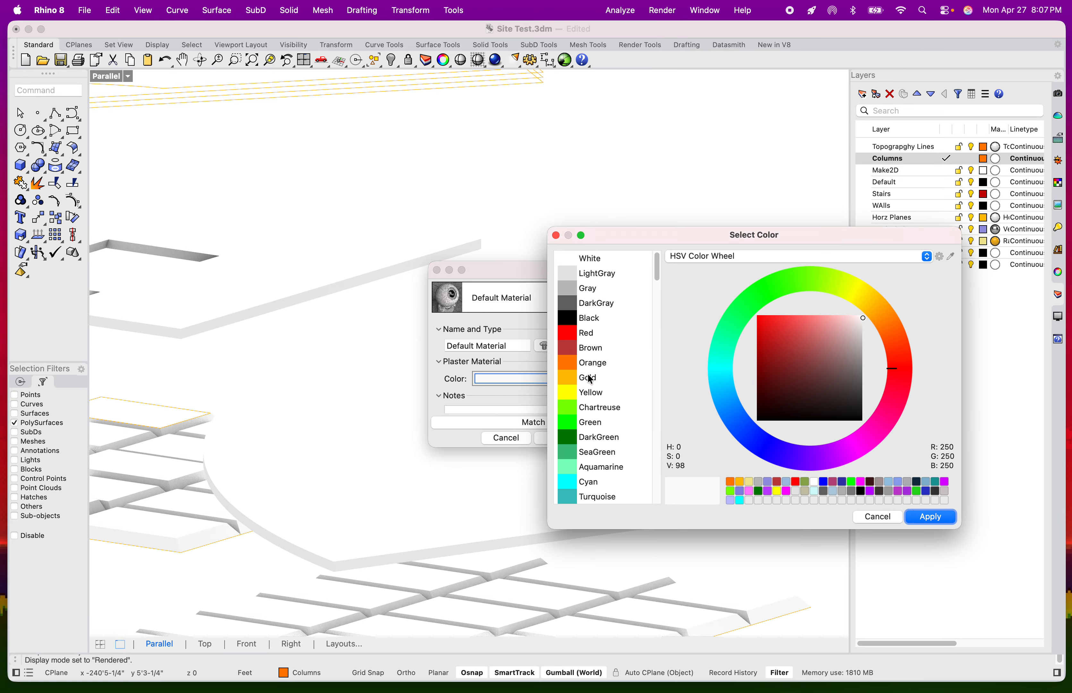
left_click(574, 363)
left_click(930, 516)
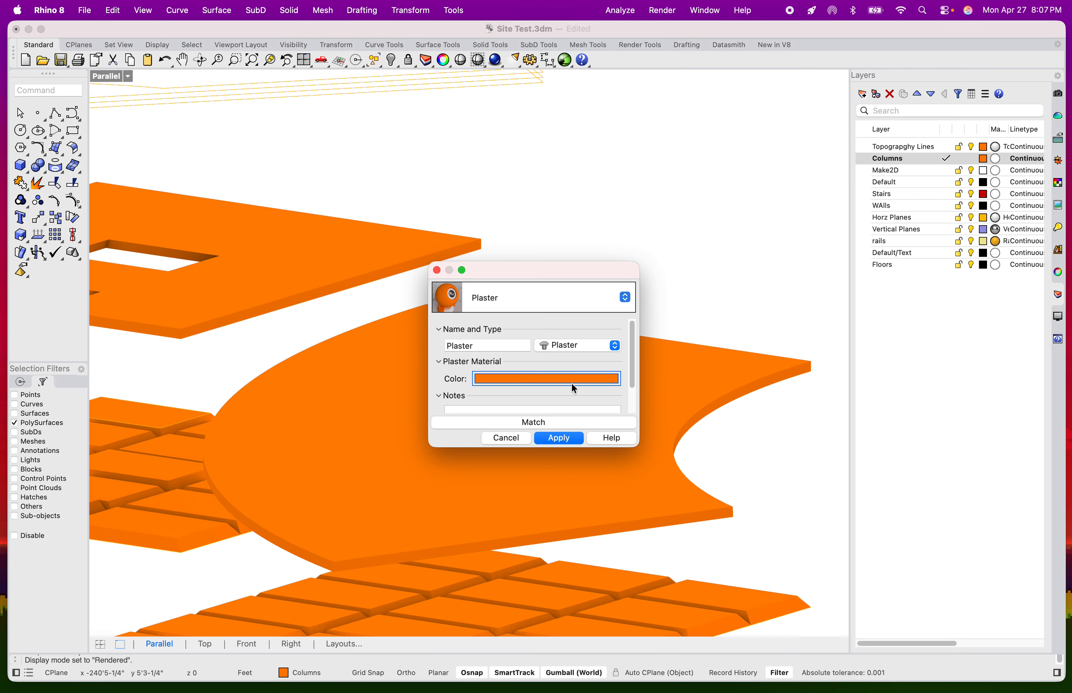
left_click(560, 438)
left_click(628, 212)
- Examine the rendered slabs, the topography model and the building across the whole site
scroll(626, 217, "down", 10)
right_click_drag(625, 216, 488, 378)
scroll(464, 373, "down", 5)
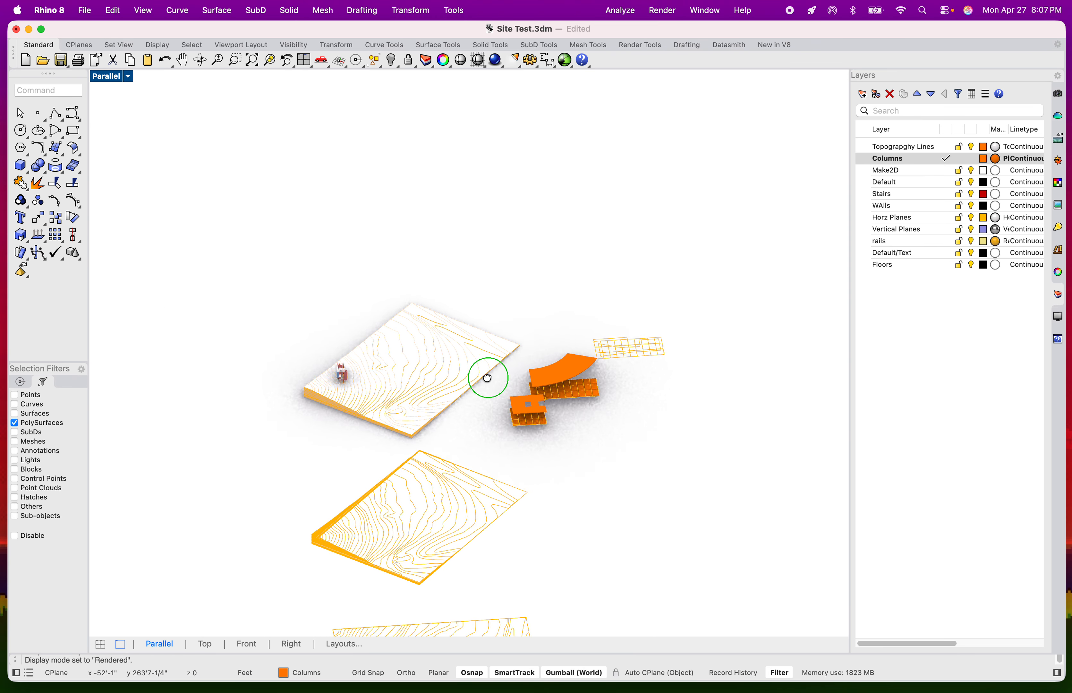
scroll(388, 381, "up", 8)
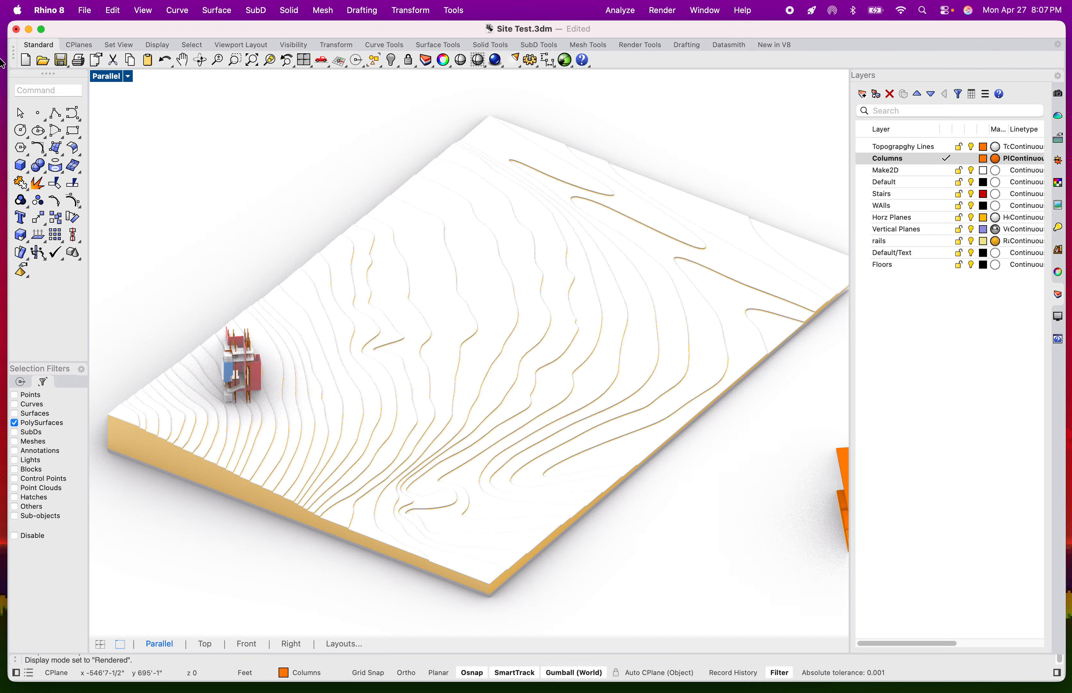
scroll(293, 263, "down", 10)
scroll(538, 325, "up", 10)
- Delete the leftover tapered block grids beneath the flat and bent slabs, keeping the topography model
right_click_drag(538, 325, 639, 468, "shift")
right_click_drag(693, 504, 673, 474)
left_click_drag(723, 462, 366, 334)
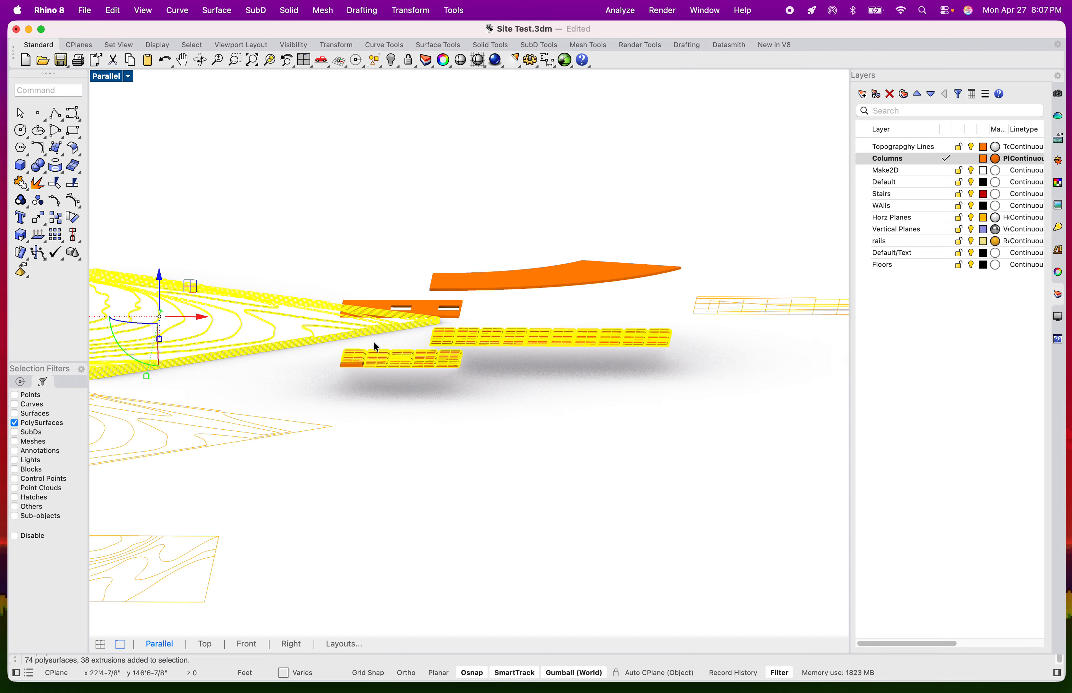
left_click(430, 367)
left_click(633, 422)
left_click_drag(652, 407, 340, 347)
key("Delete")
key("Delete")
right_click_drag(391, 430, 547, 307)
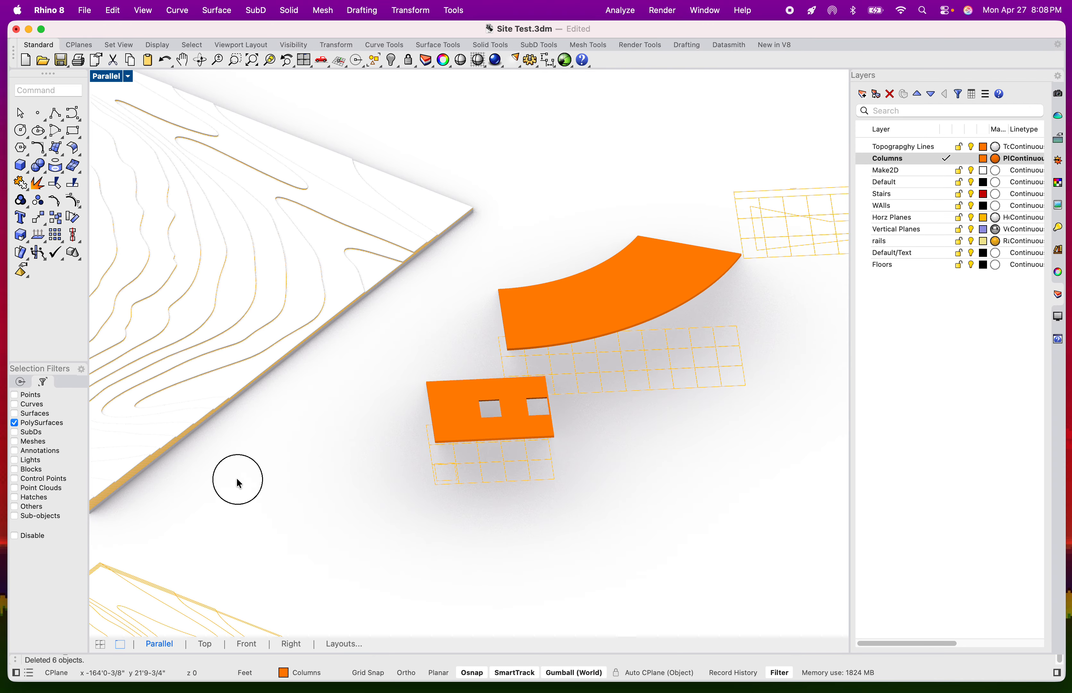
- Move both the rectangular slab with two openings and the bent slab across onto the topography model
left_click(466, 419)
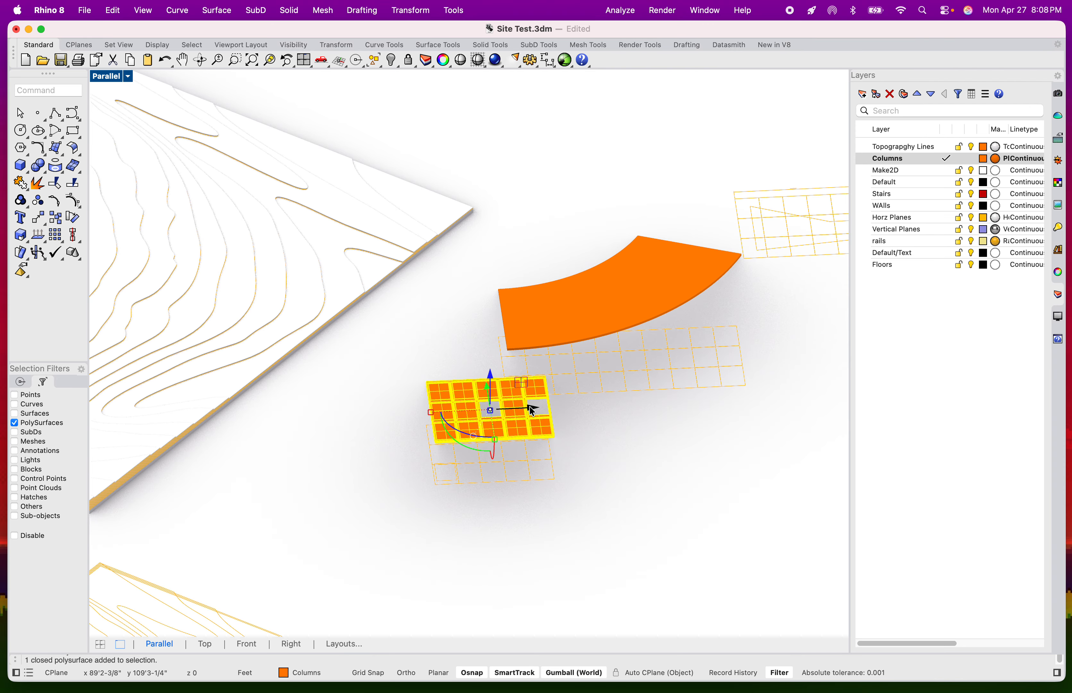
left_click_drag(533, 411, 355, 391)
scroll(430, 402, "down", 6)
left_click(473, 382)
scroll(469, 377, "up", 5)
left_click_drag(525, 375, 334, 382)
left_click(292, 451)
scroll(419, 448, "up", 10)
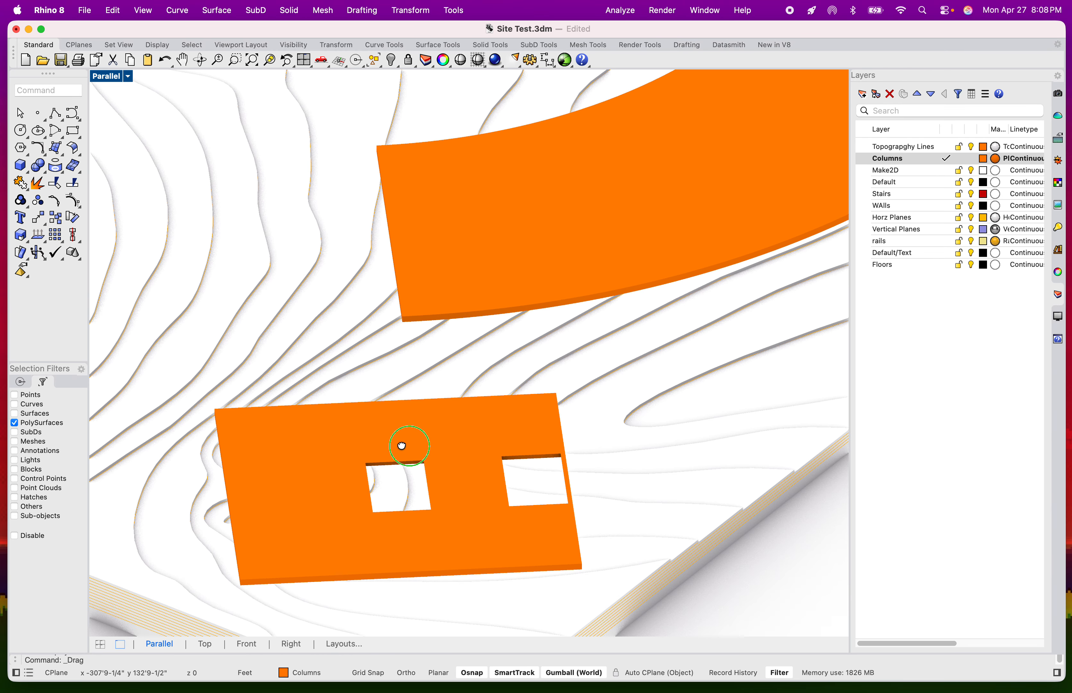
- Examine the two slabs against the topography and the building from low and high viewing angles
scroll(402, 445, "down", 10)
right_click_drag(448, 478, 307, 455)
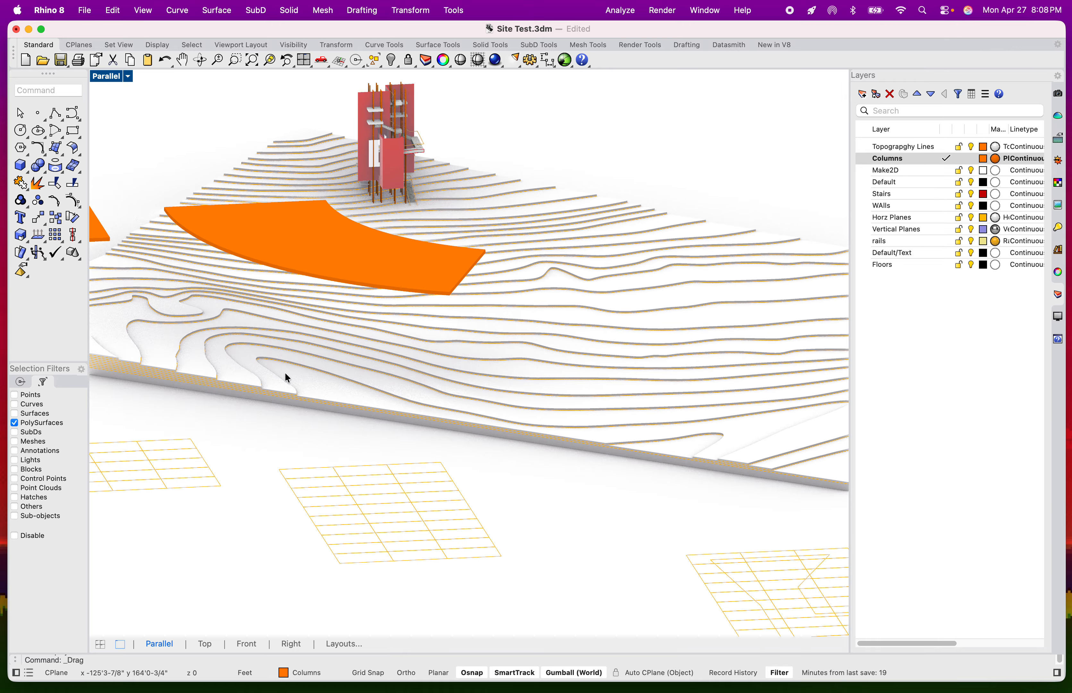
right_click_drag(367, 331, 474, 389, "shift")
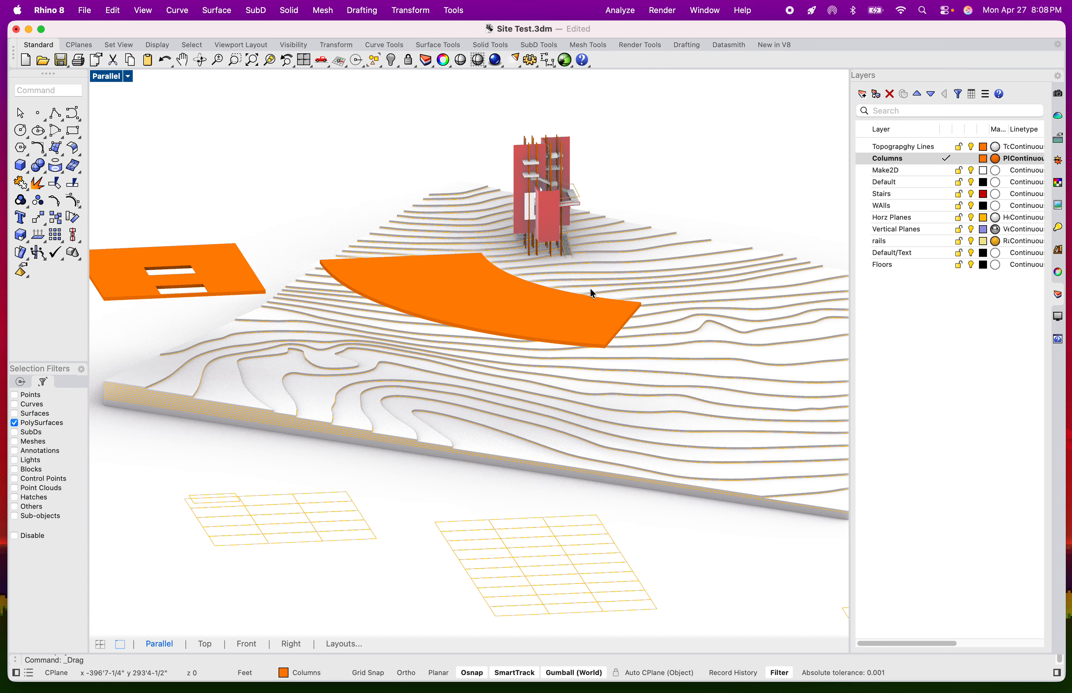
scroll(553, 194, "up", 5)
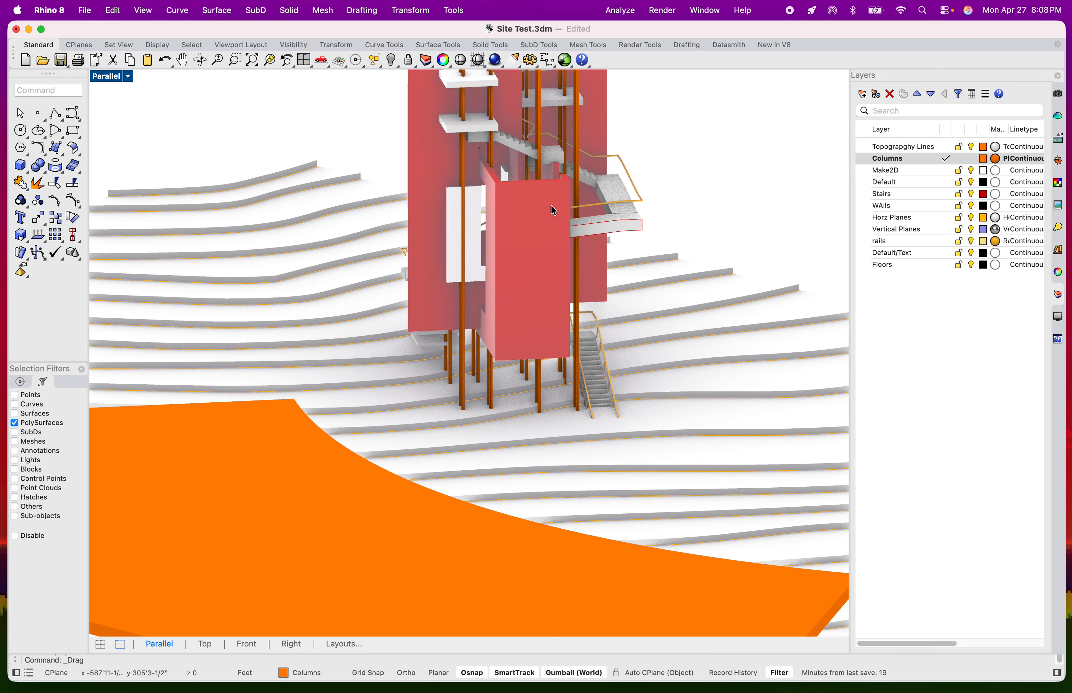
right_click_drag(562, 242, 556, 305, "shift")
scroll(571, 299, "down", 5)
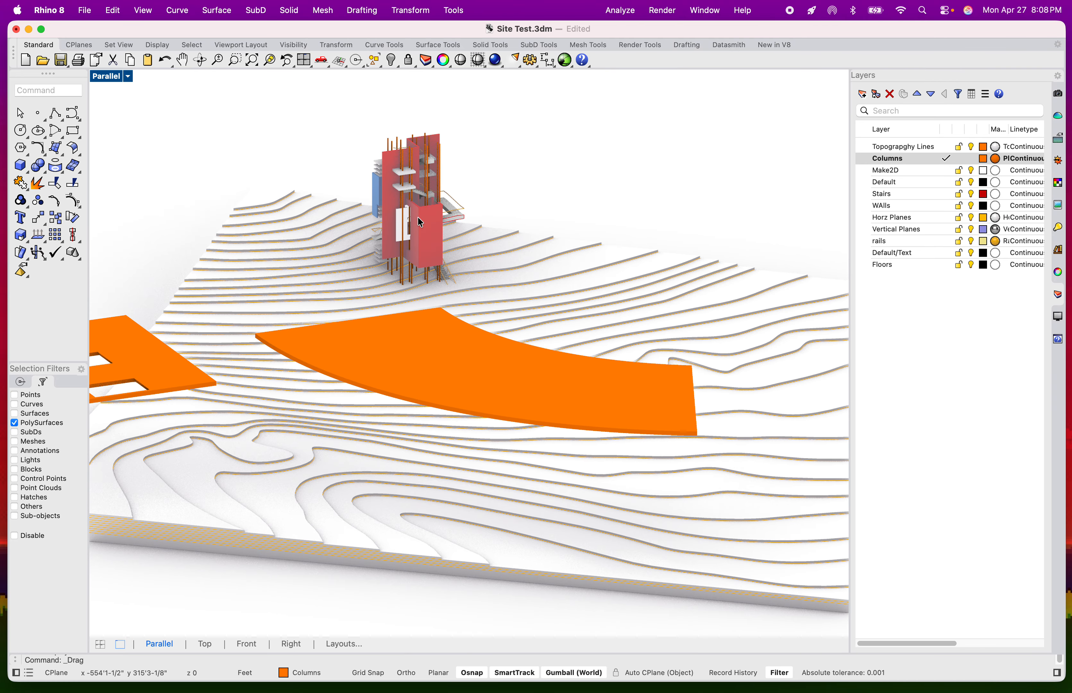
scroll(414, 218, "down", 5)
scroll(372, 257, "up", 5)
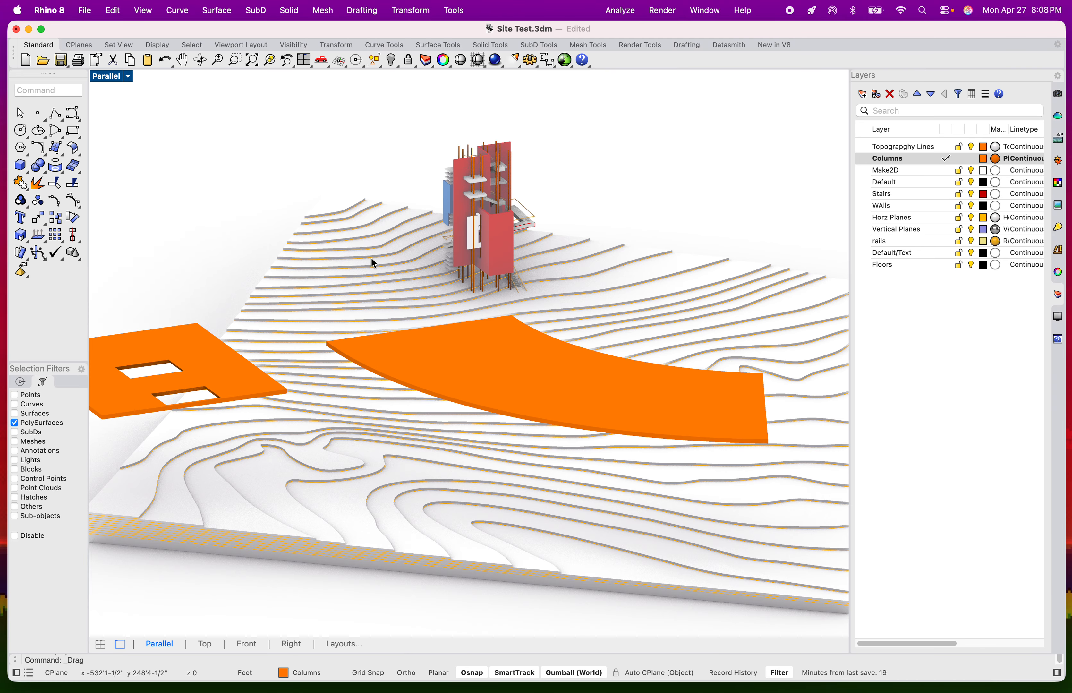
right_click_drag(371, 258, 420, 242, "shift")
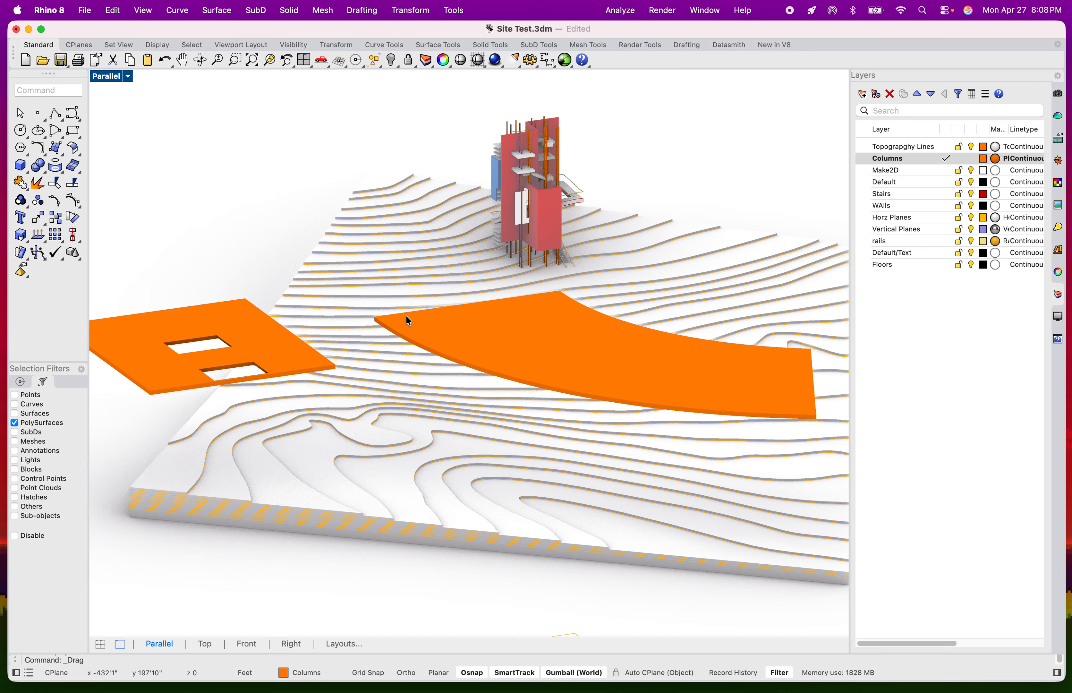
right_click_drag(405, 314, 434, 303, "shift")
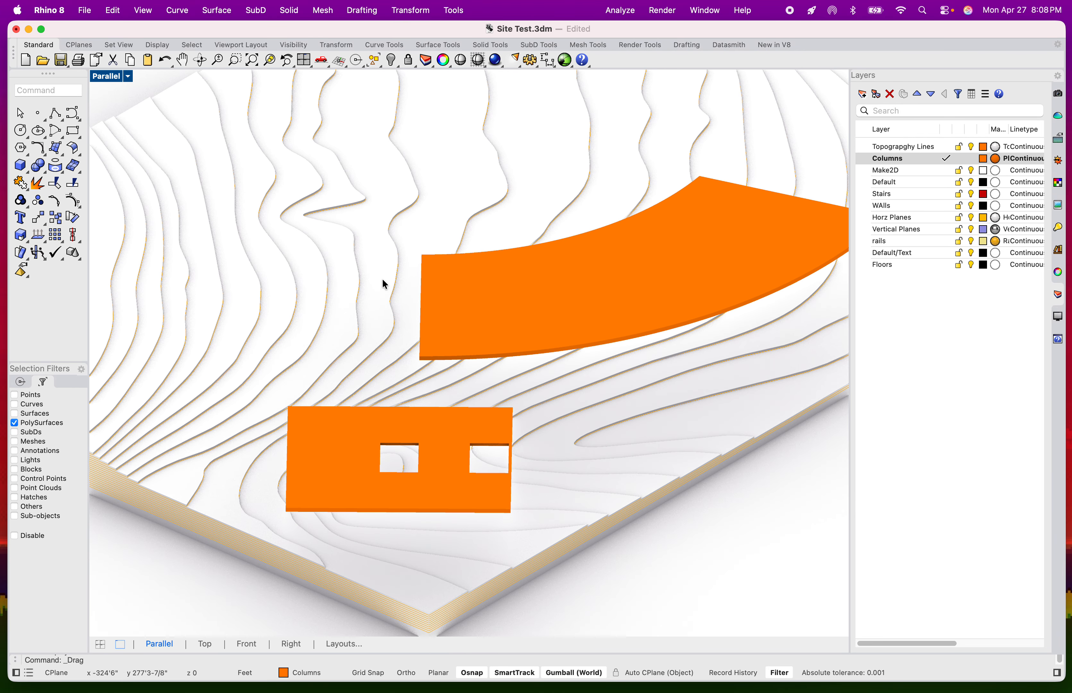
- Create a new layer named Foundation Pad
left_click(463, 275)
left_click(960, 159)
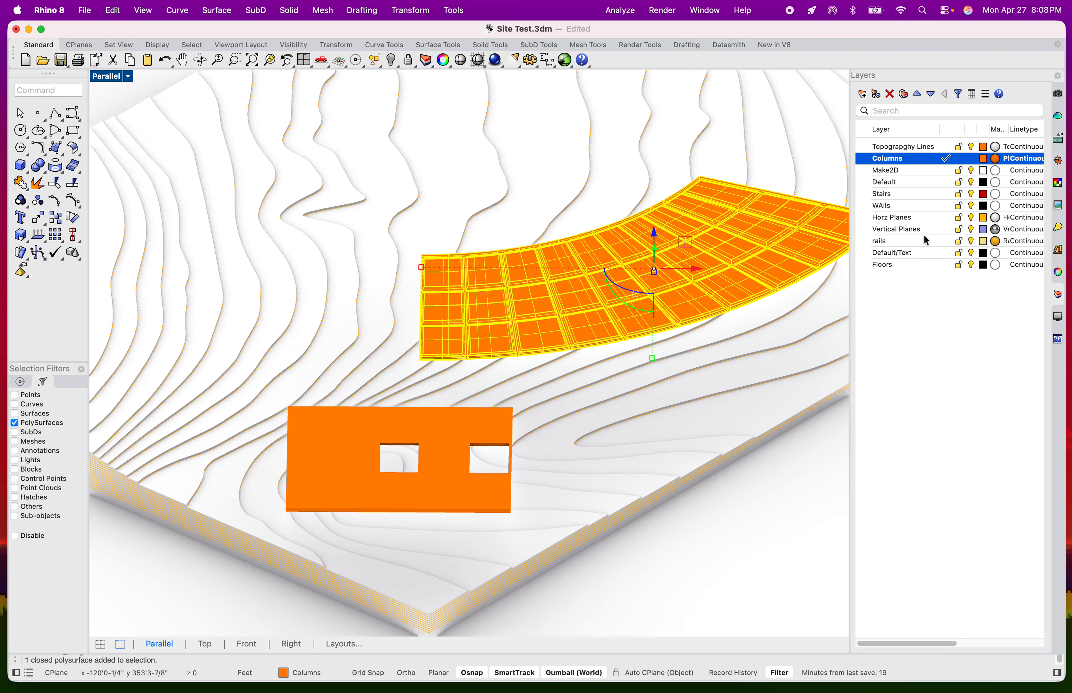
left_click(919, 284)
right_click(916, 324)
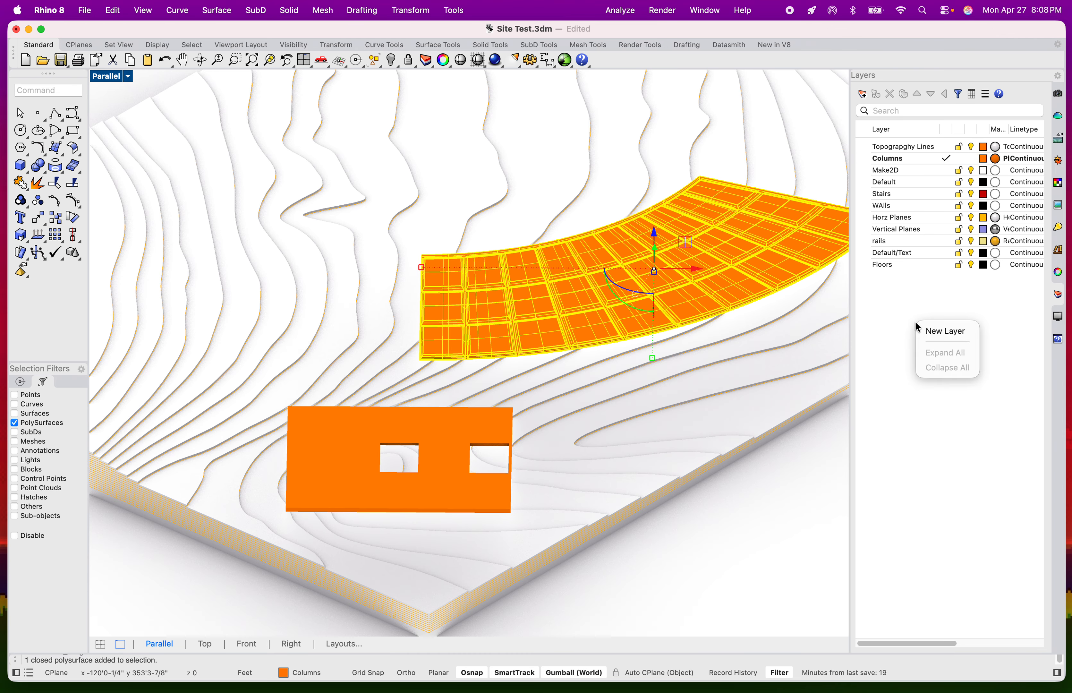
left_click(932, 331)
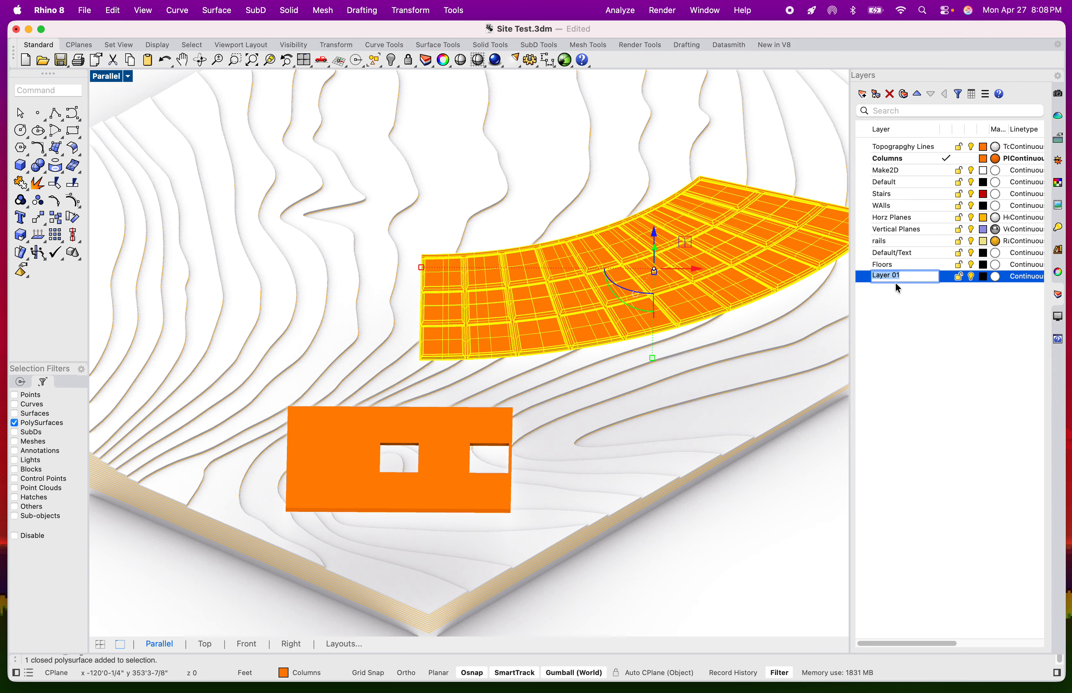
type("Foundation Pad")
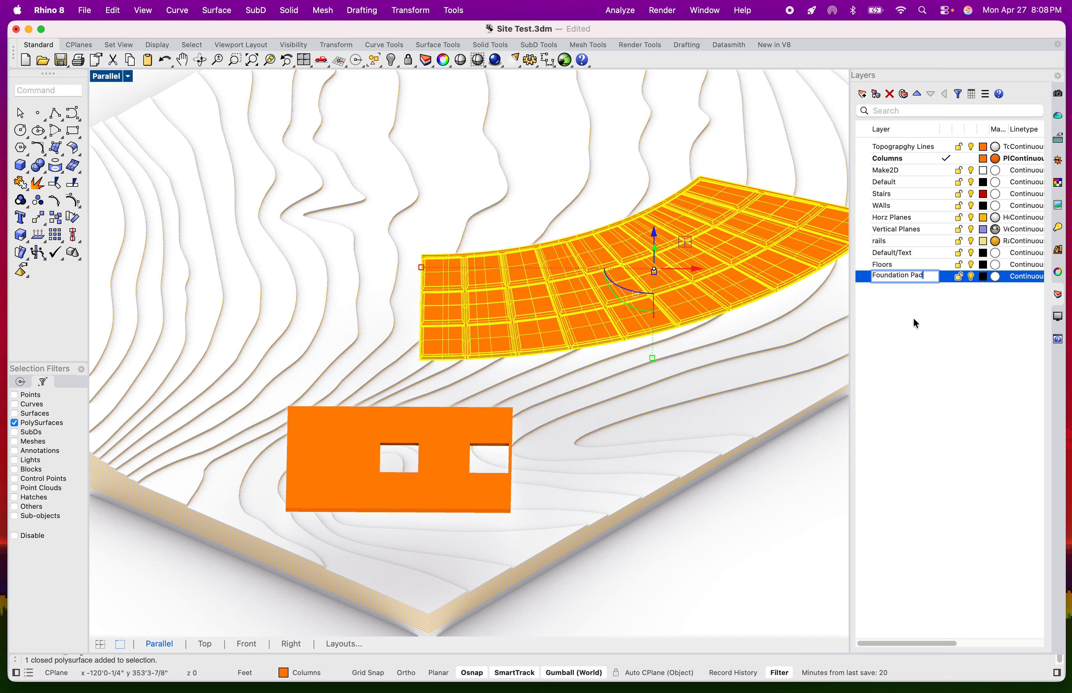
left_click(951, 302)
- Set the Foundation Pad layer's color to Red and apply it
left_click(984, 277)
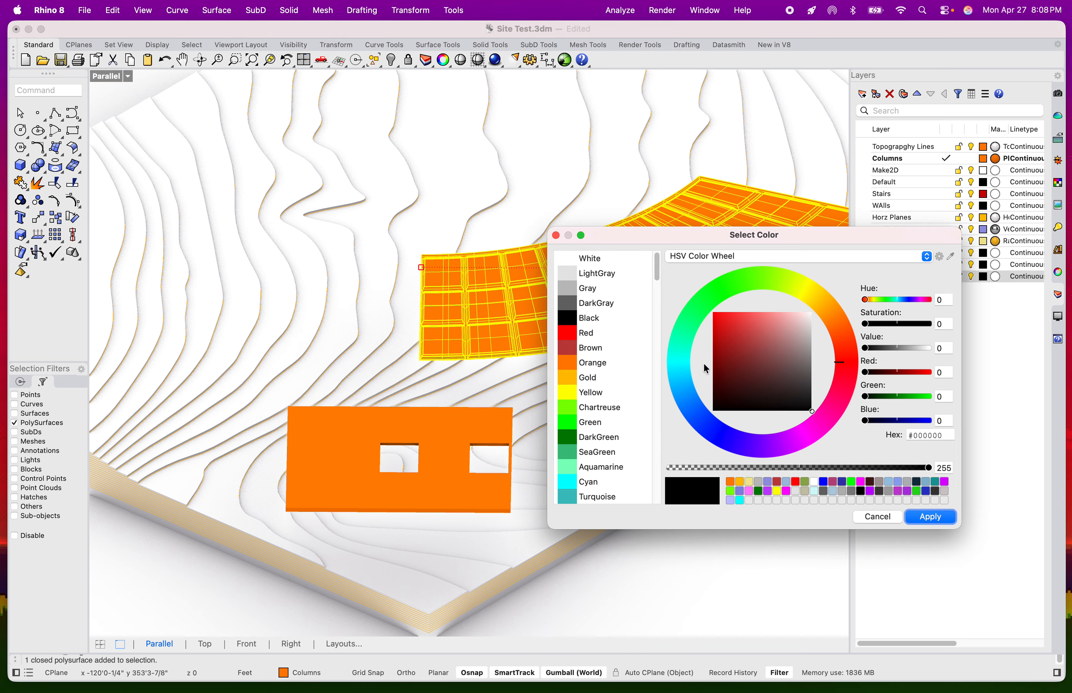
left_click(569, 333)
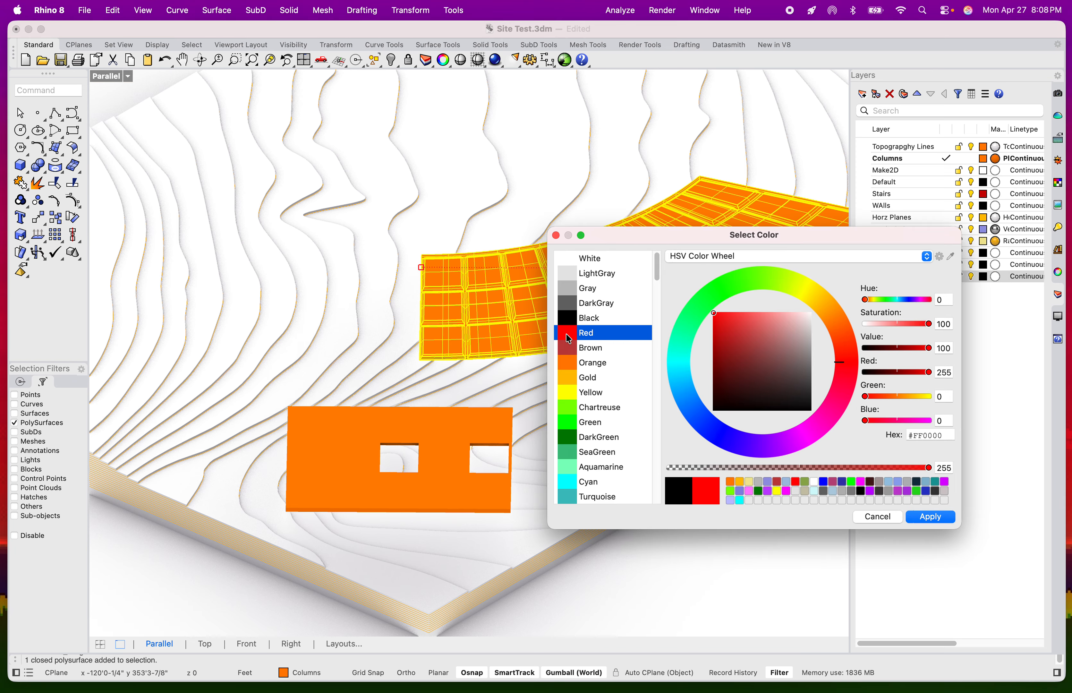
left_click(930, 517)
left_click(722, 565)
- Disable the selection filters and show the object snap settings in their place
left_click(445, 495)
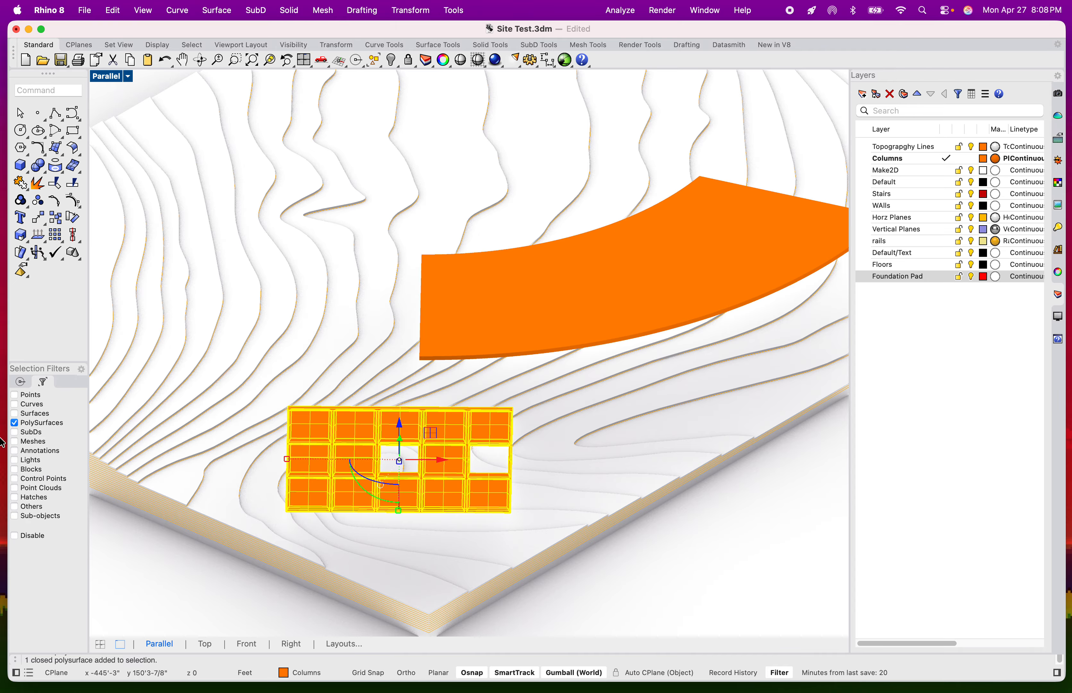
left_click(15, 535)
left_click(175, 584)
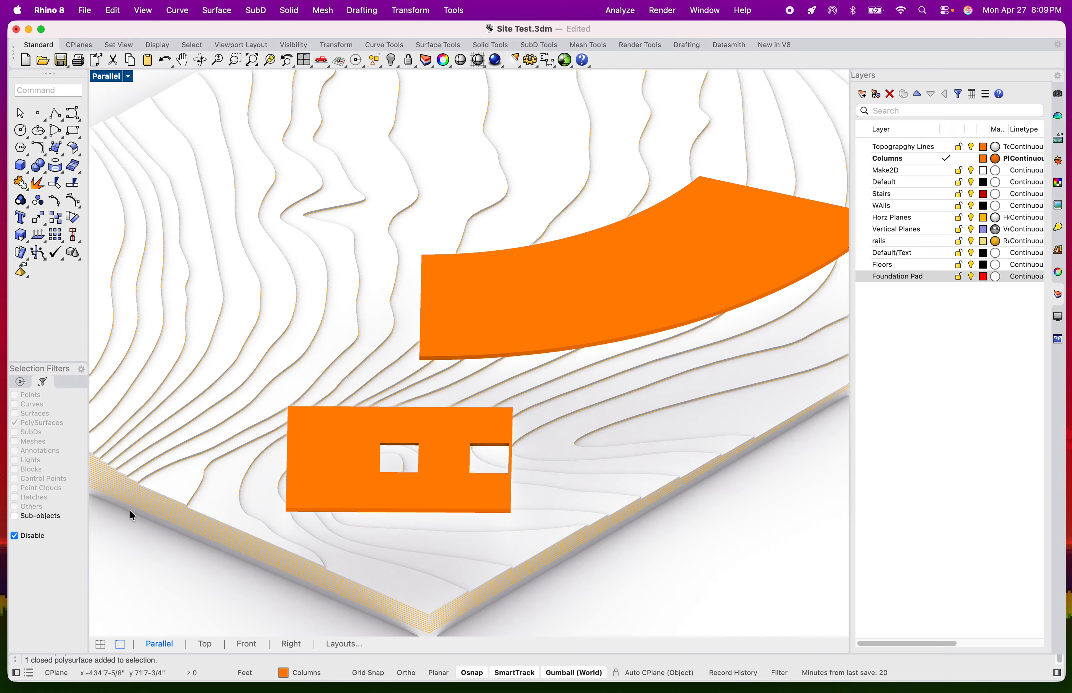
left_click(20, 381)
- Make Foundation Pad the current layer and hide the Columns layer with its orange slabs
left_click(395, 492)
left_click(560, 331)
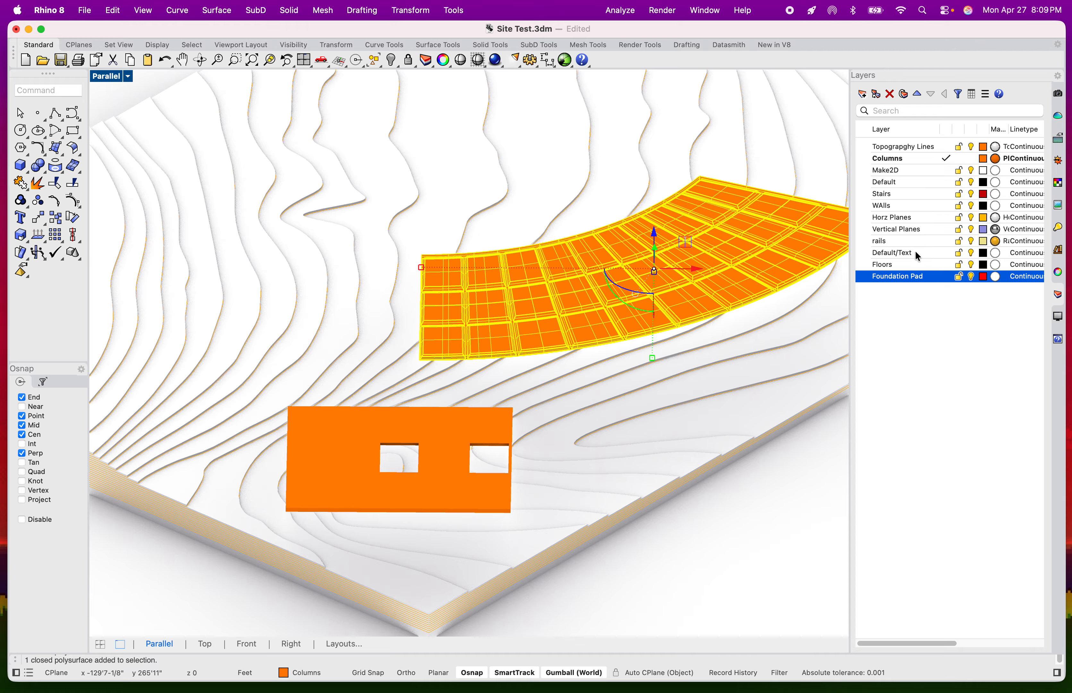
double_click(911, 278)
left_click(971, 158)
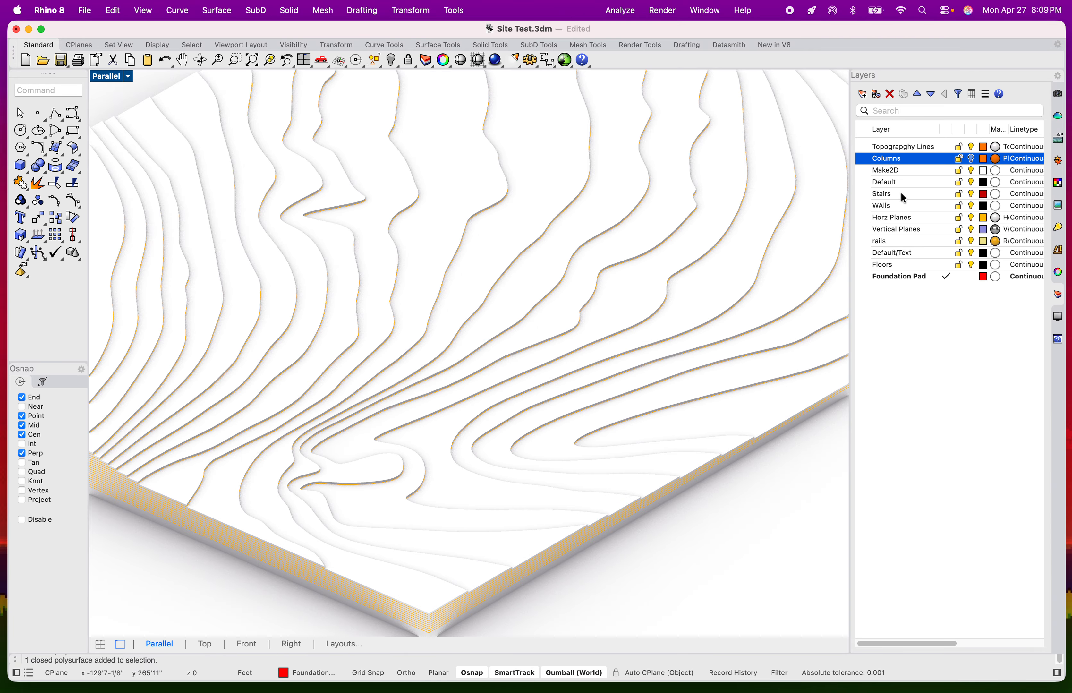
- Replace the maximized Parallel view with a maximized Top view framed on the building and surrounding contours
scroll(676, 235, "down", 6)
right_click_drag(596, 271, 623, 323, "shift")
right_click_drag(501, 328, 570, 346)
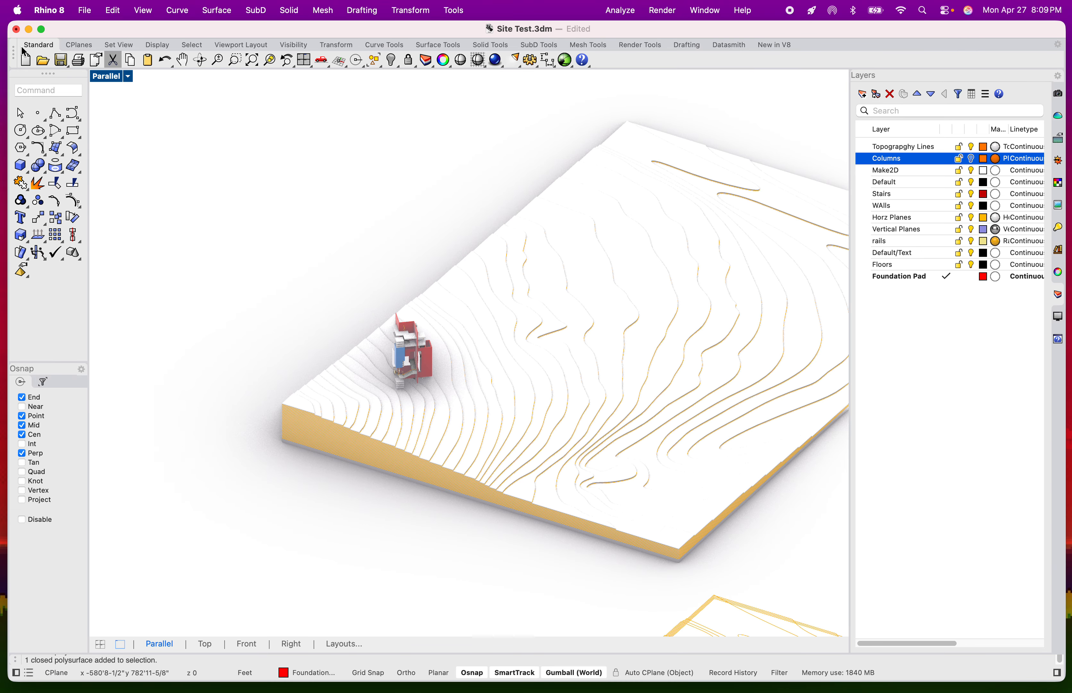
double_click(110, 77)
double_click(104, 76)
scroll(352, 226, "down", 13)
scroll(270, 202, "up", 13)
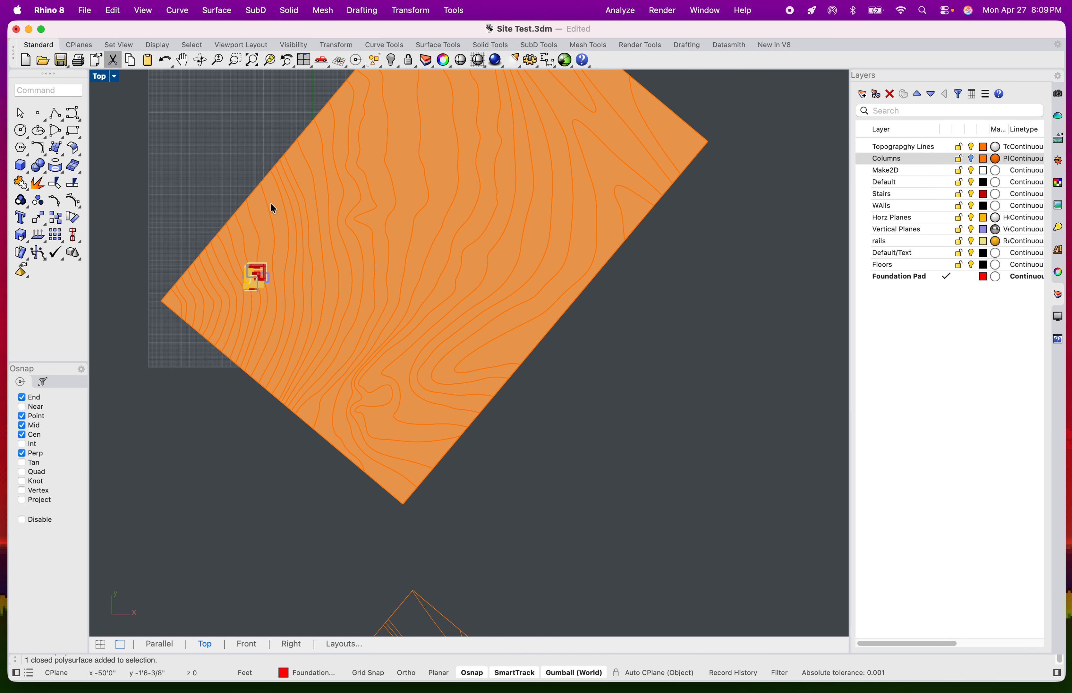
scroll(271, 202, "up", 8)
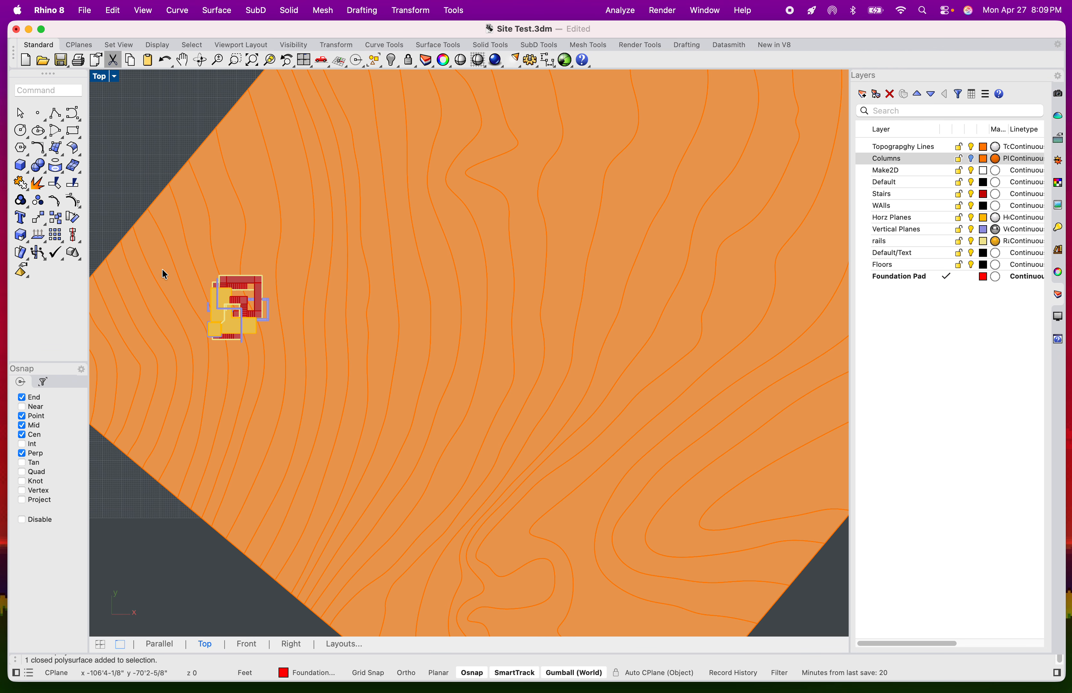
left_click(56, 113)
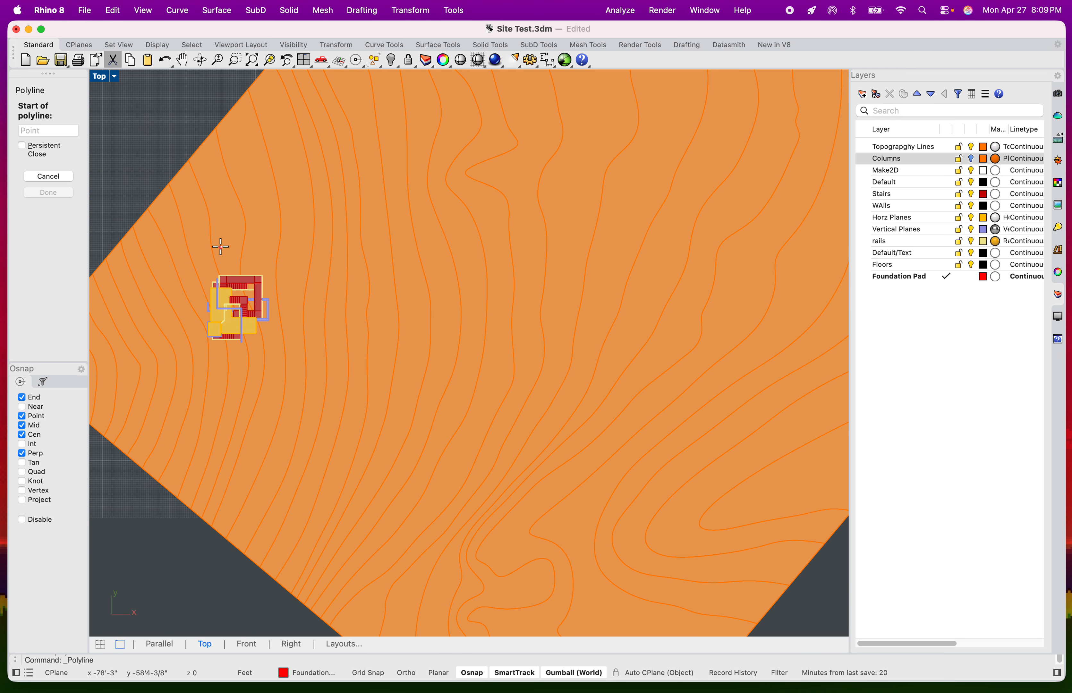
scroll(221, 247, "down", 6)
key("Escape")
scroll(317, 280, "down", 3)
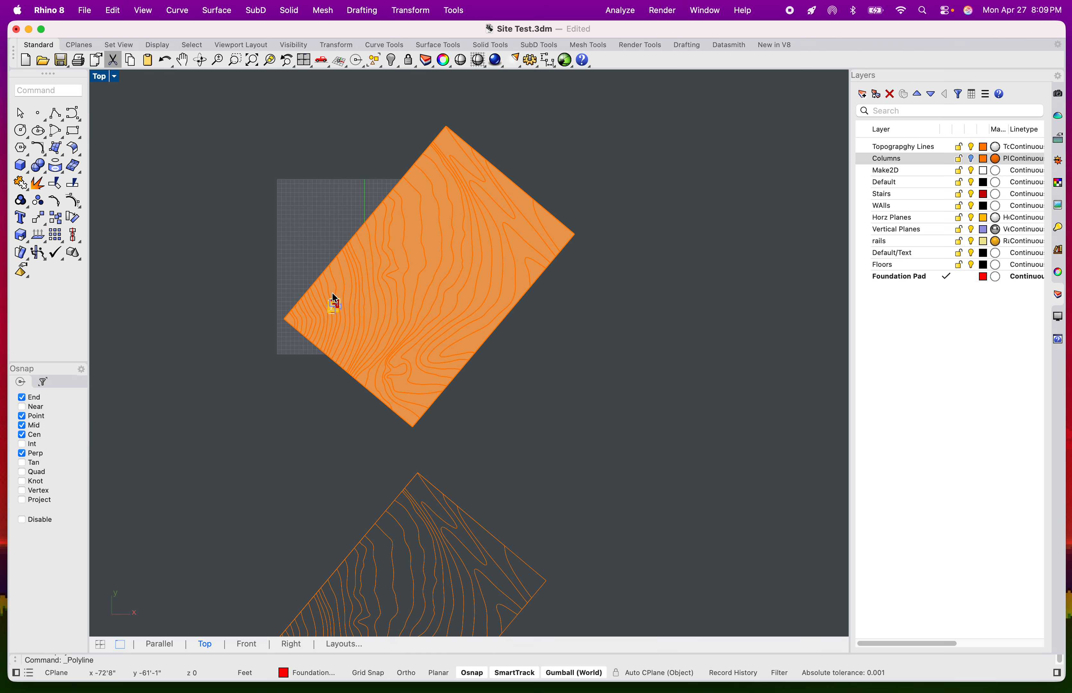
- Lock the hidden Columns layer and recenter the Top view on the topography
scroll(591, 283, "up", 4)
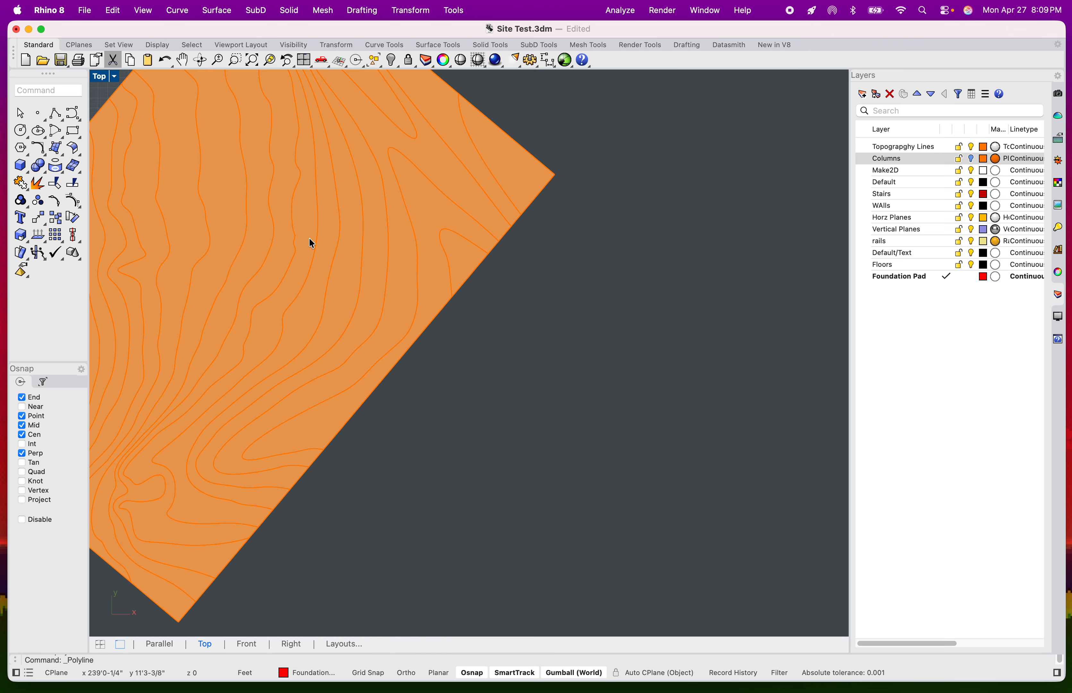
scroll(332, 254, "down", 4)
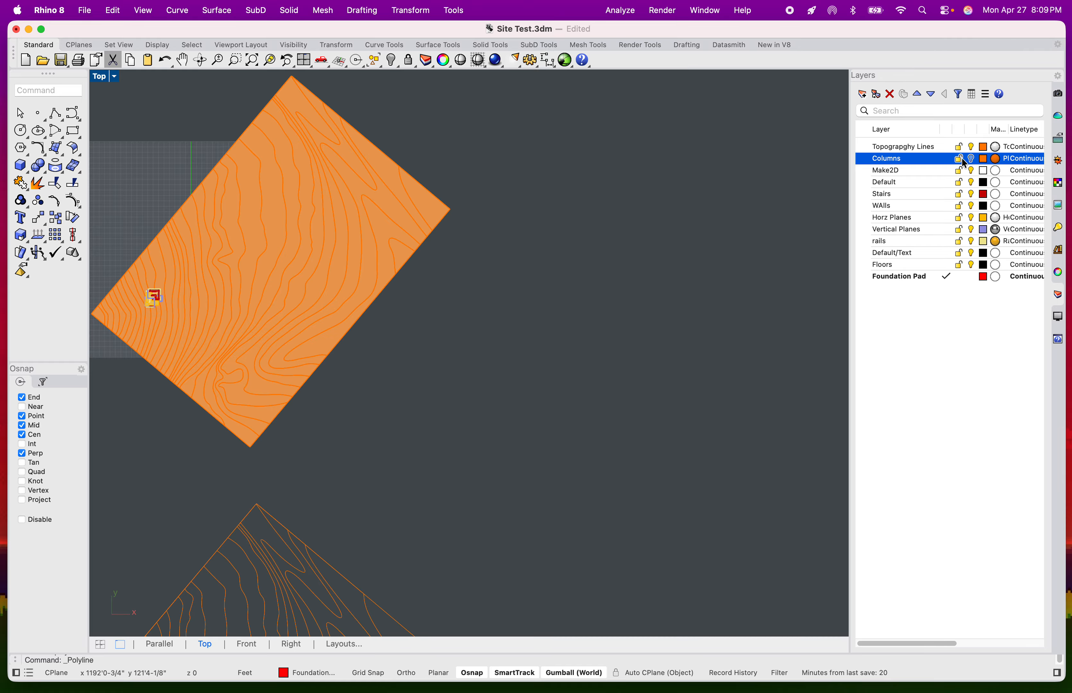
left_click(576, 303)
right_click_drag(480, 348, 666, 354)
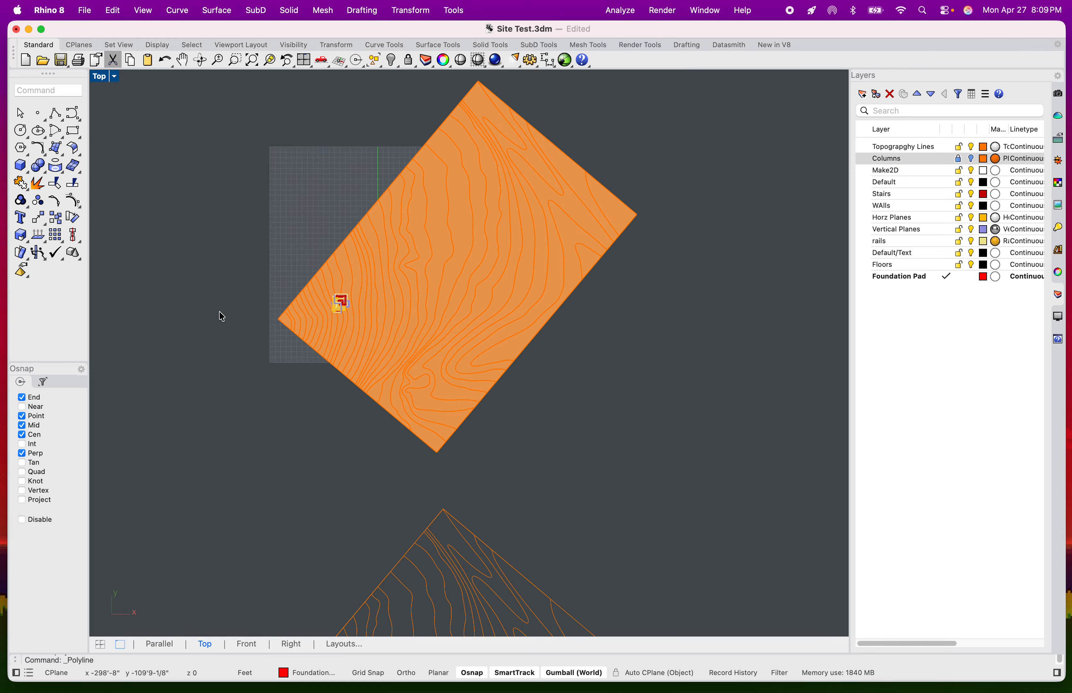
- Start a Polyline on the contours beside the building and place its first three points in a V shape
scroll(300, 302, "up", 8)
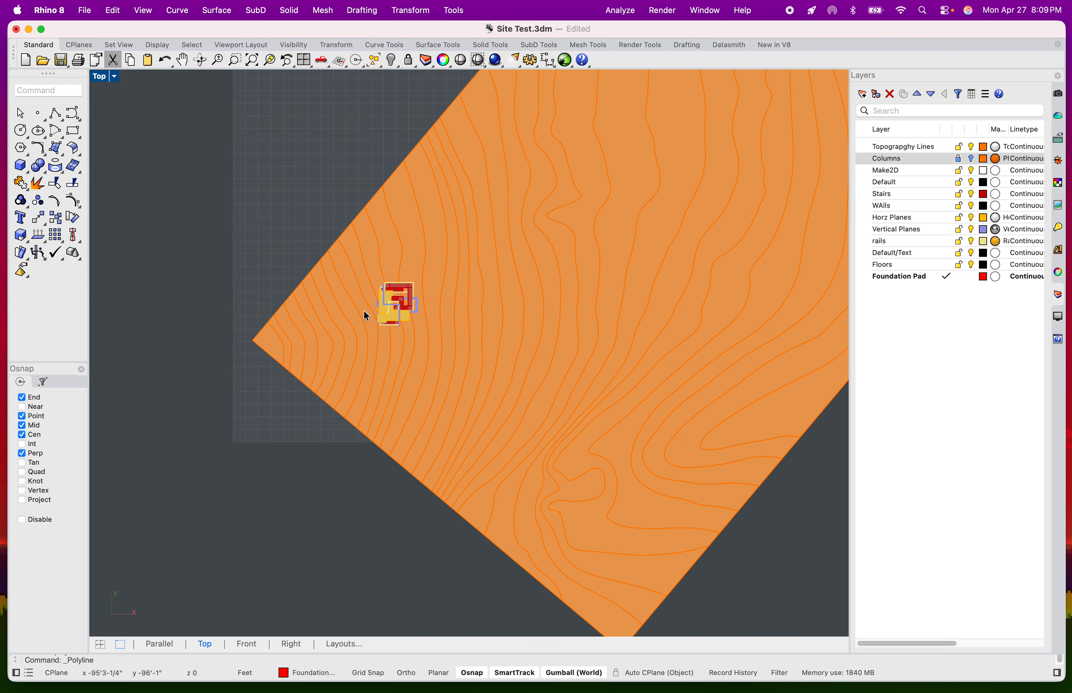
type("lyline")
key("Return")
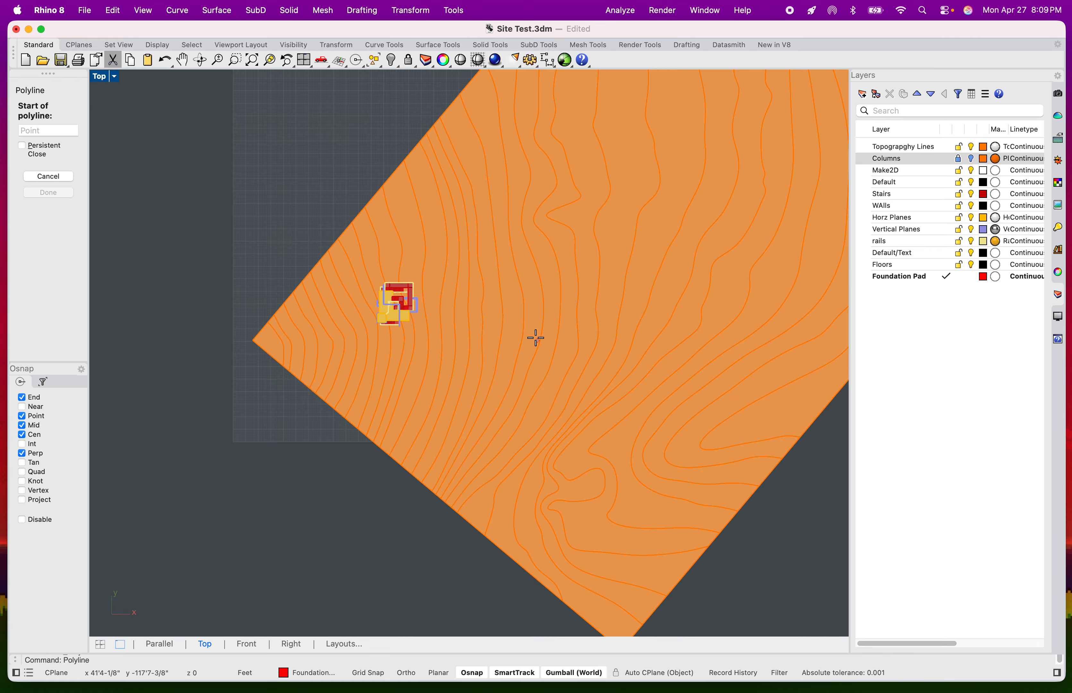
scroll(525, 302, "up", 4)
left_click(474, 268)
left_click(357, 375)
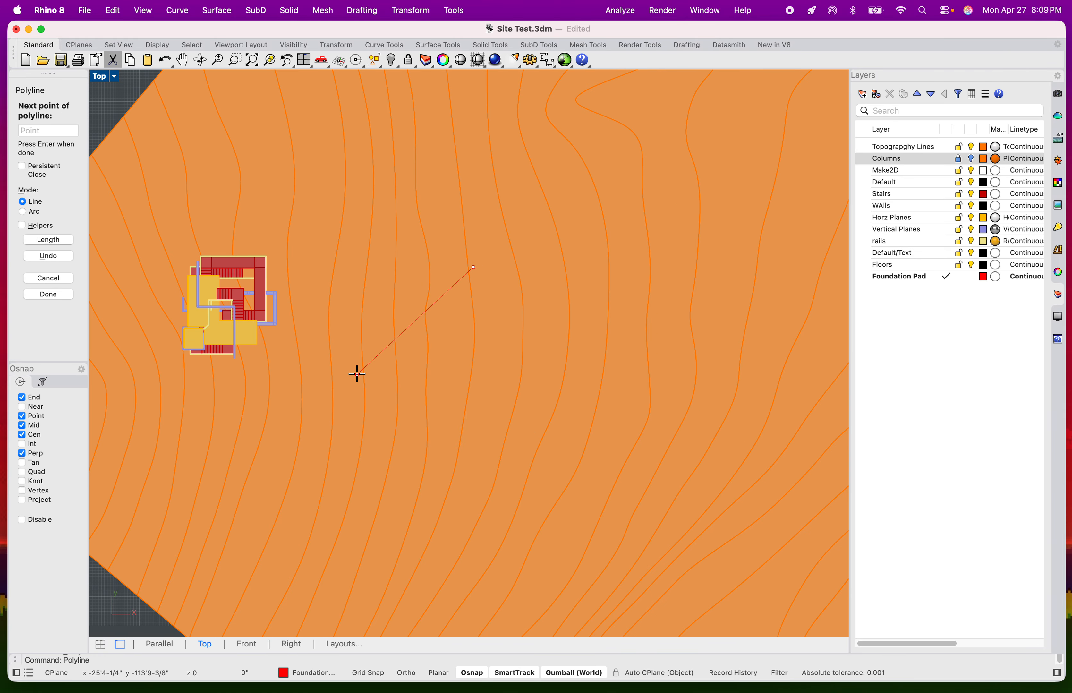
left_click(463, 423)
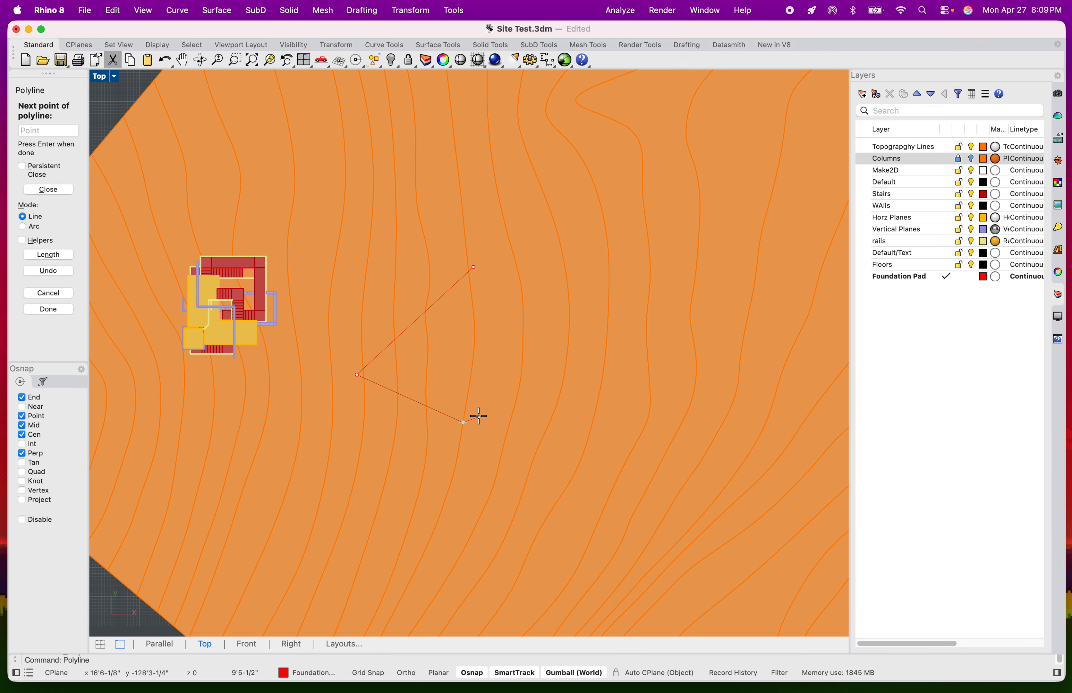
- Restore the four-viewport layout and check the polyline's height against the terrain from a low side angle in Parallel
scroll(481, 426, "down", 2)
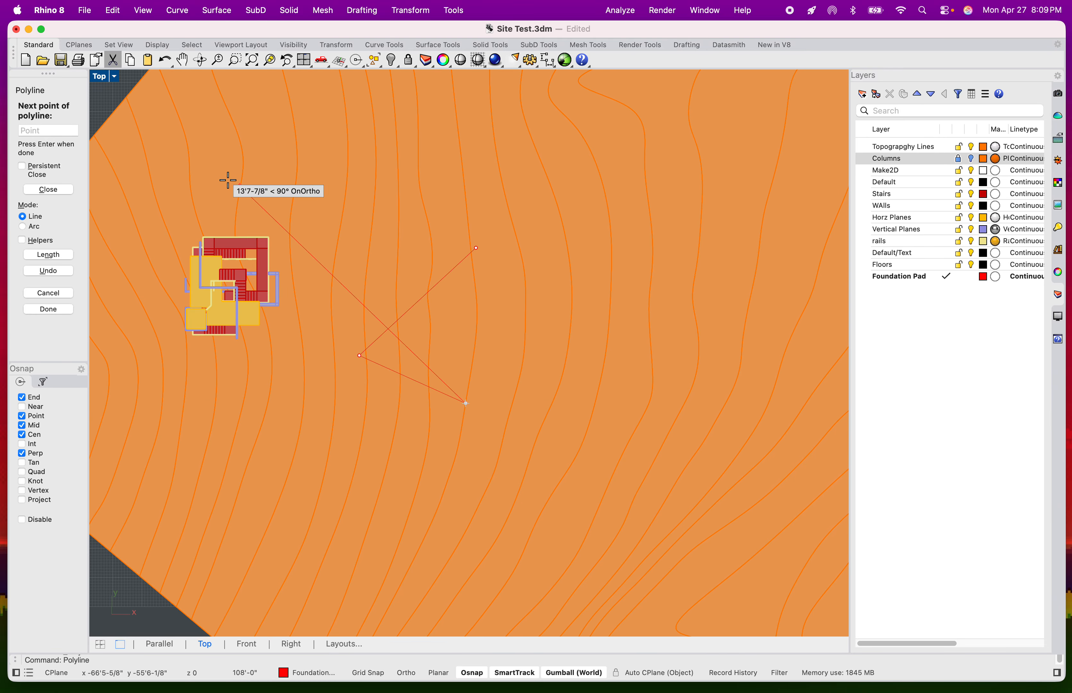
double_click(100, 76)
scroll(651, 231, "up", 12)
right_click_drag(732, 276, 654, 237, "shift")
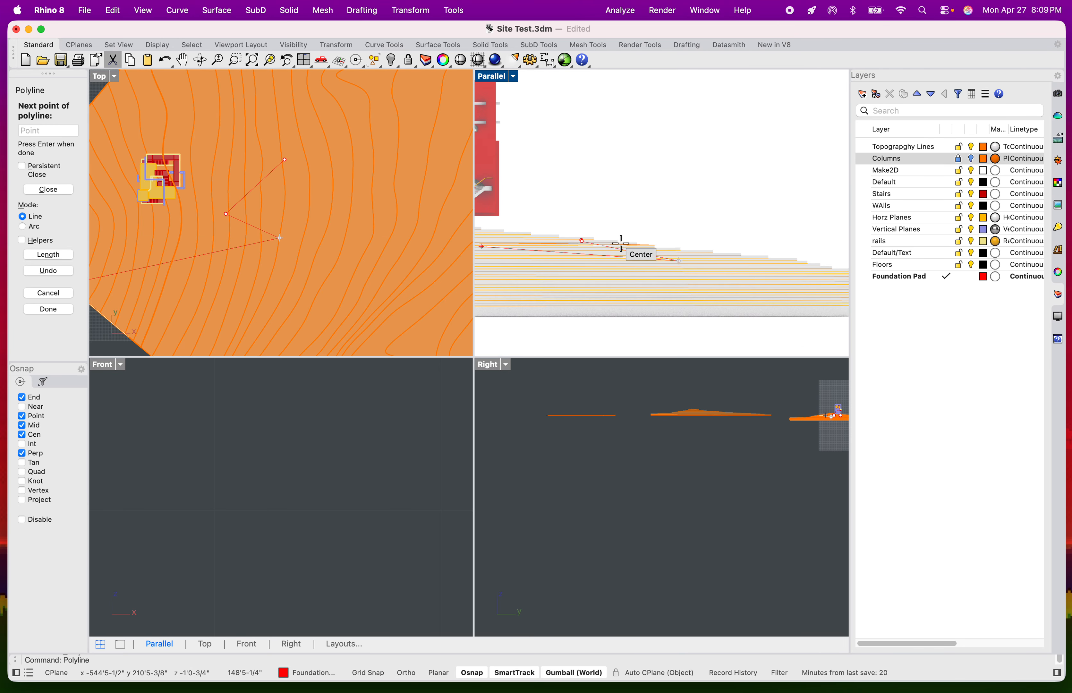
- Cancel the unfinished polyline and frame the flat rectangular contour drawing in a maximized Top view
key("Escape")
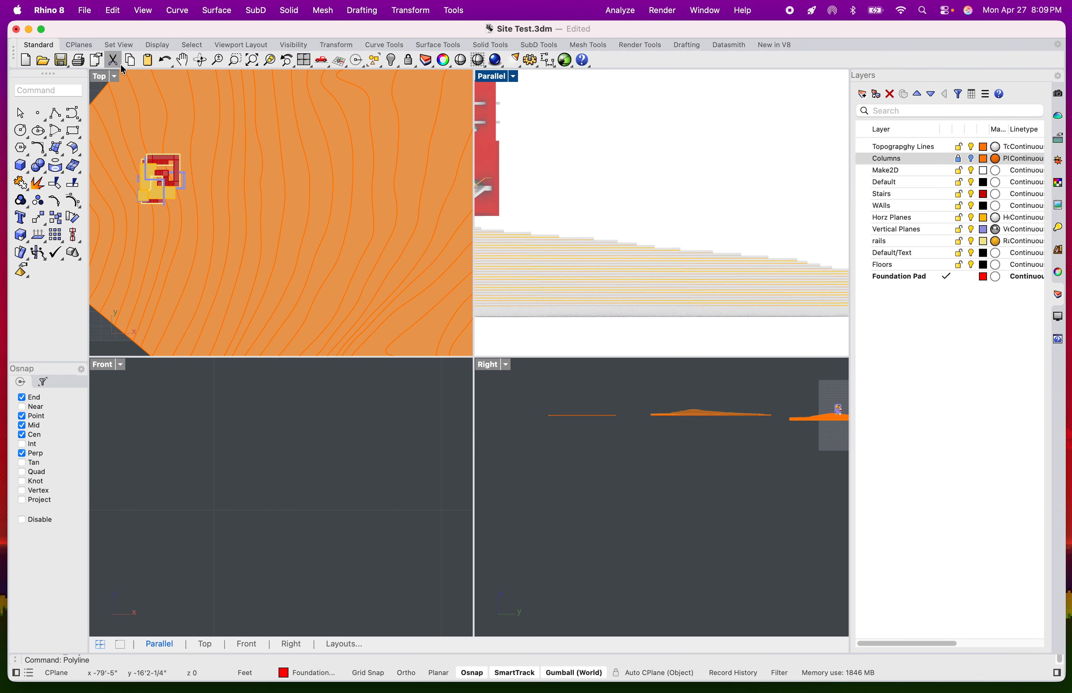
double_click(105, 76)
scroll(325, 208, "down", 5)
scroll(323, 205, "down", 8)
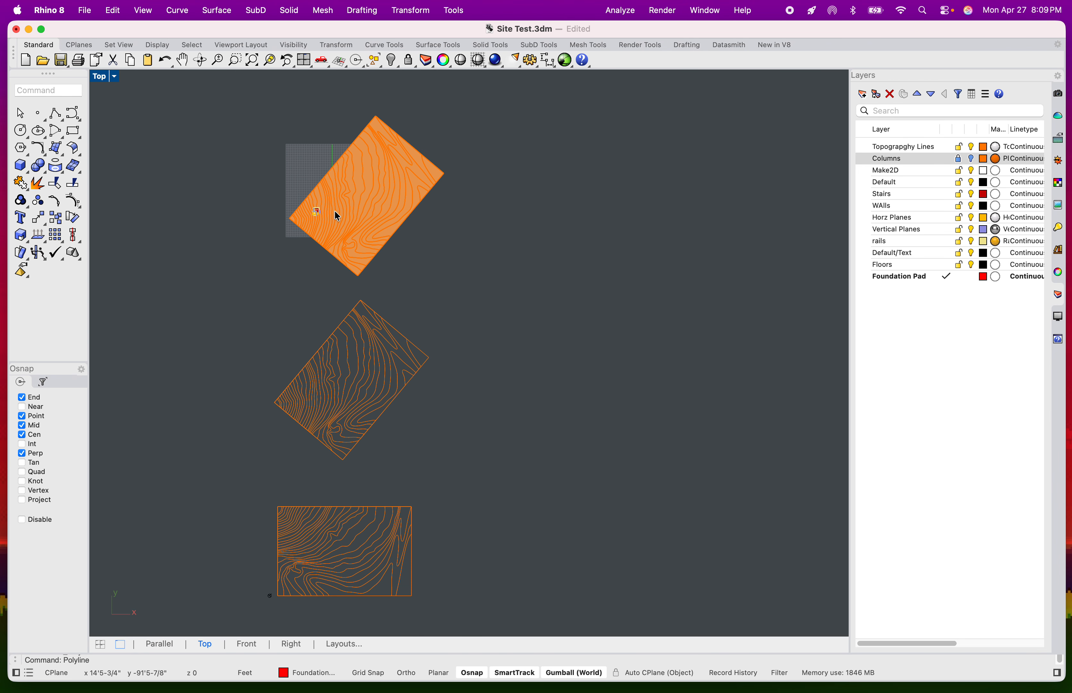
right_click_drag(335, 211, 324, 232)
scroll(339, 434, "up", 5)
right_click_drag(377, 506, 391, 244)
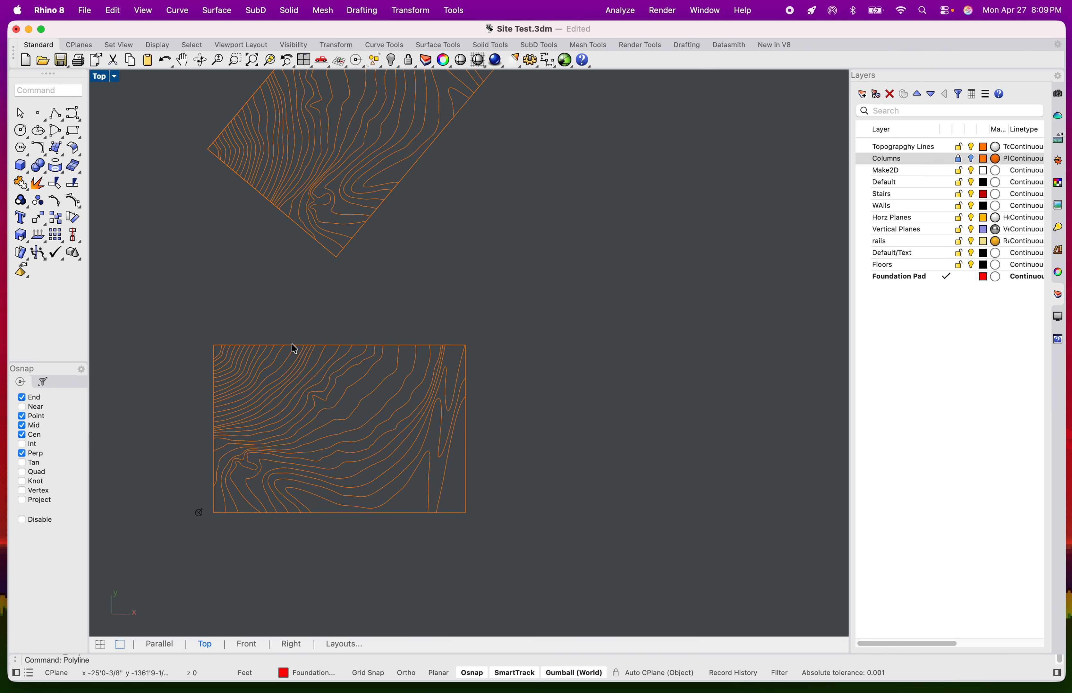
- Lock the Topograpghy Lines layer, leaving the flat contour drawing deselected
left_click_drag(184, 330, 554, 558)
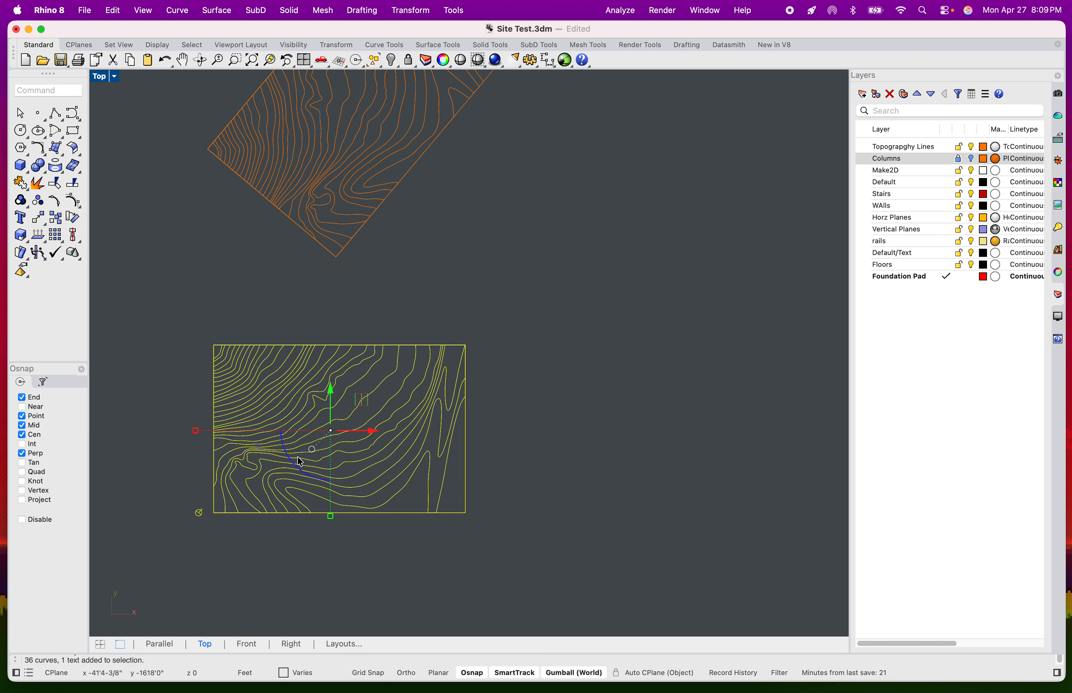
scroll(299, 462, "up", 5)
scroll(327, 387, "down", 6)
right_click_drag(364, 391, 447, 391)
left_click(415, 179)
scroll(389, 337, "up", 6)
right_click_drag(389, 337, 382, 321)
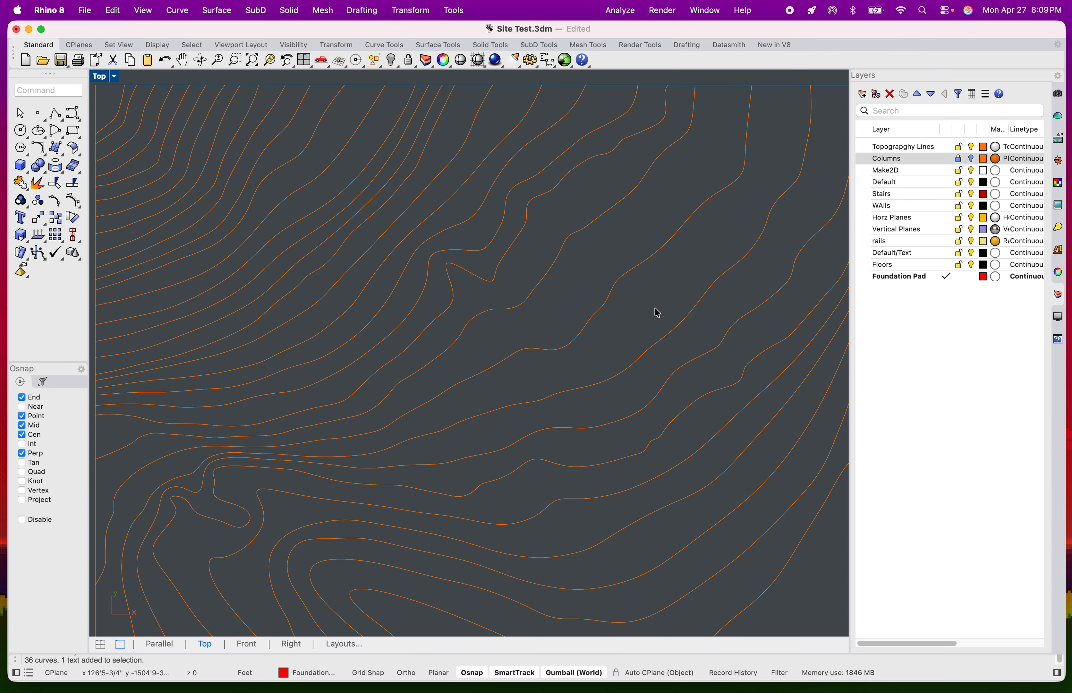
left_click(959, 147)
- Test the layer lock by window-selecting across the flat contours, and clear the selection
scroll(689, 232, "down", 5)
left_click(407, 156)
left_click_drag(407, 156, 786, 412)
right_click_drag(786, 412, 730, 416)
scroll(585, 313, "up", 5)
right_click_drag(586, 307, 523, 318)
left_click(520, 290)
left_click(470, 251)
right_click_drag(444, 273, 437, 323)
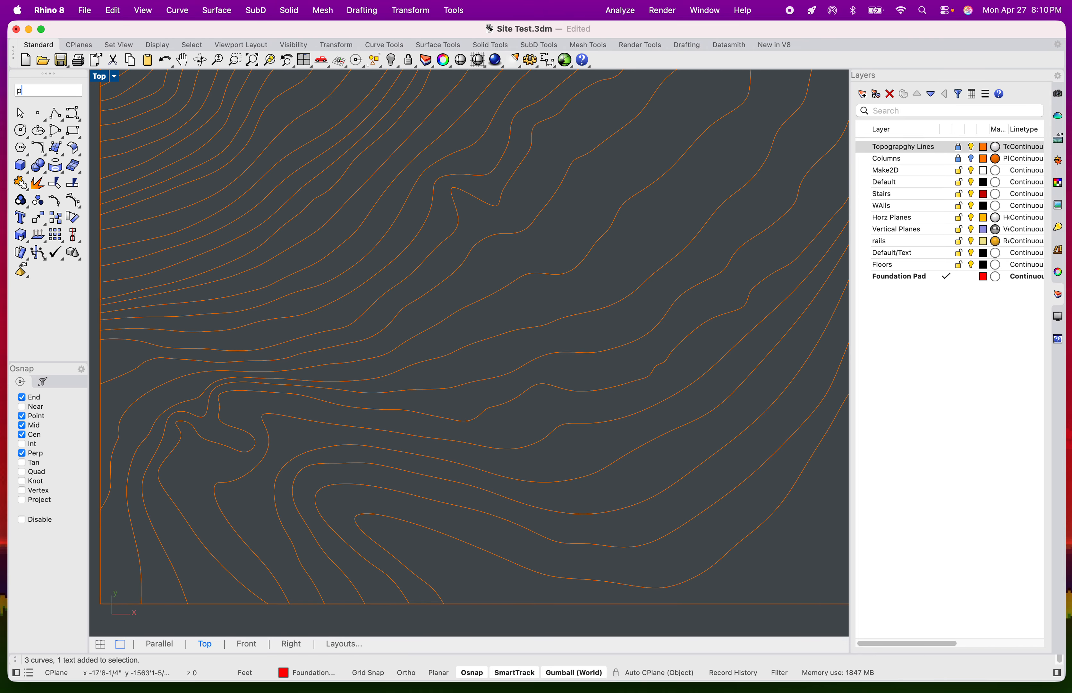
type("Polyline")
key("Return")
scroll(446, 284, "down", 3)
scroll(424, 319, "up", 5)
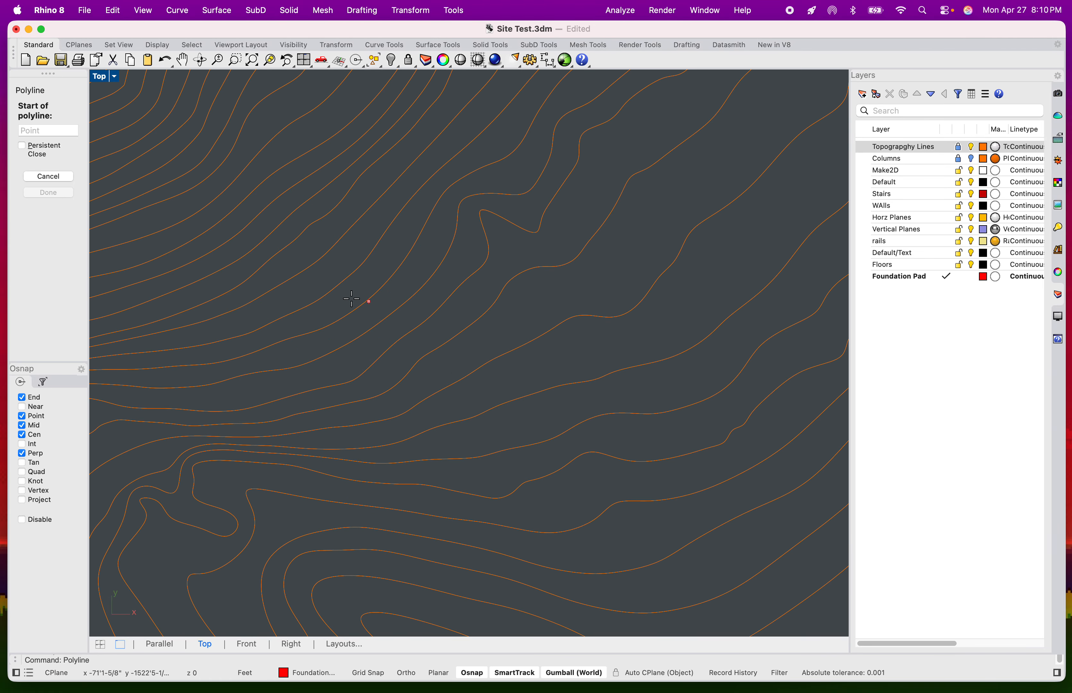
left_click(291, 209)
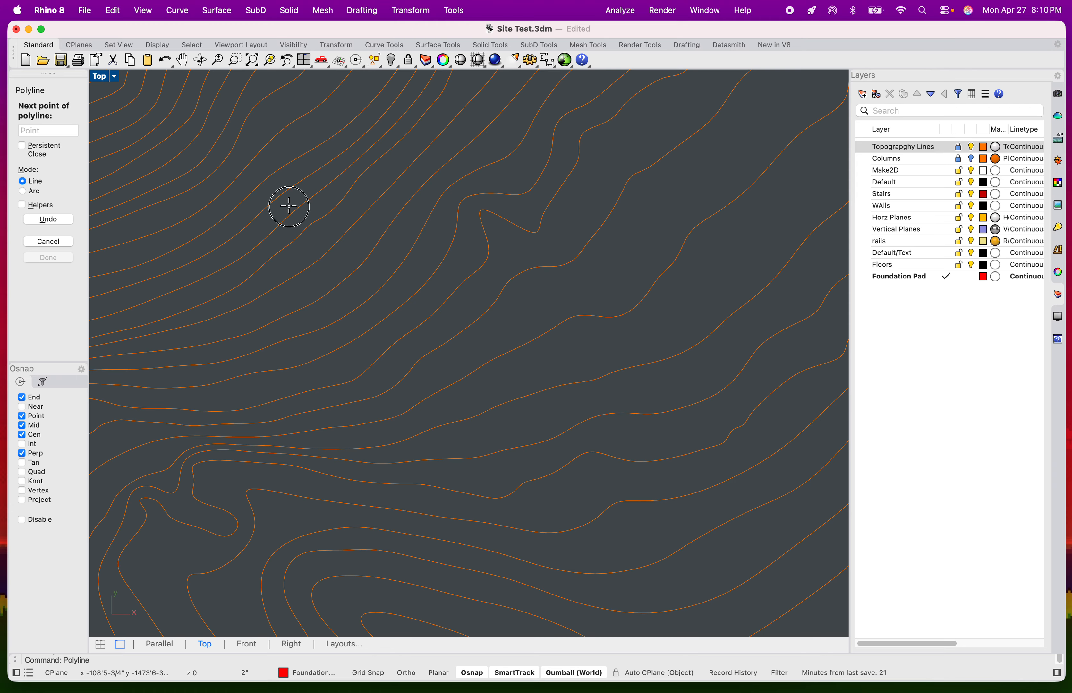
key("F8")
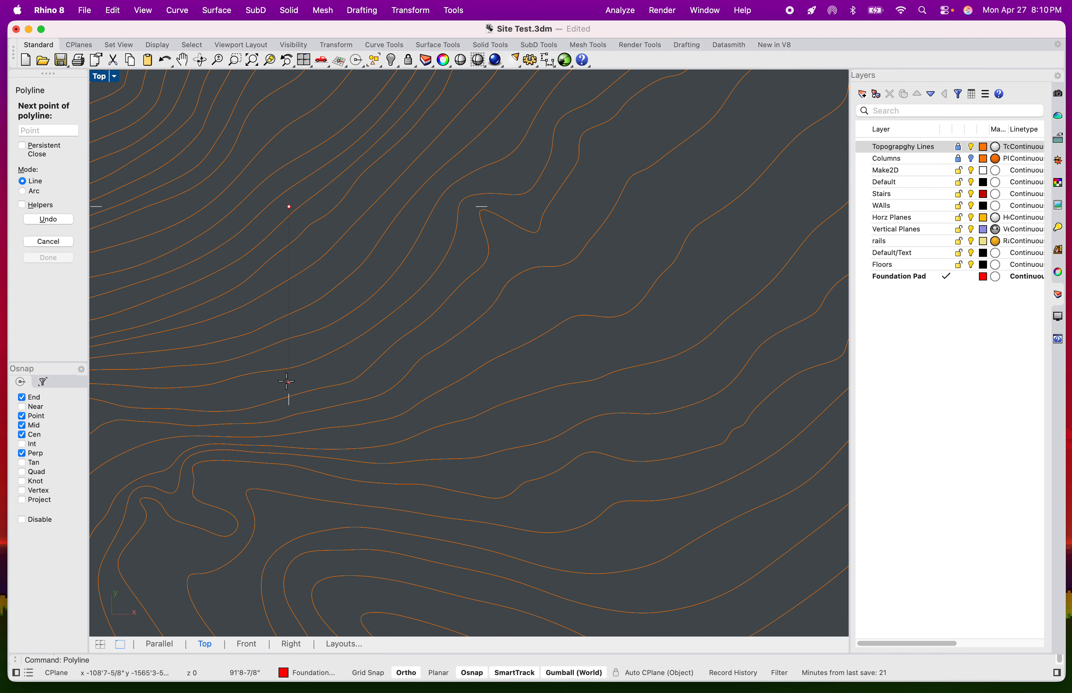
left_click(286, 382)
key("F8")
scroll(259, 385, "up", 3)
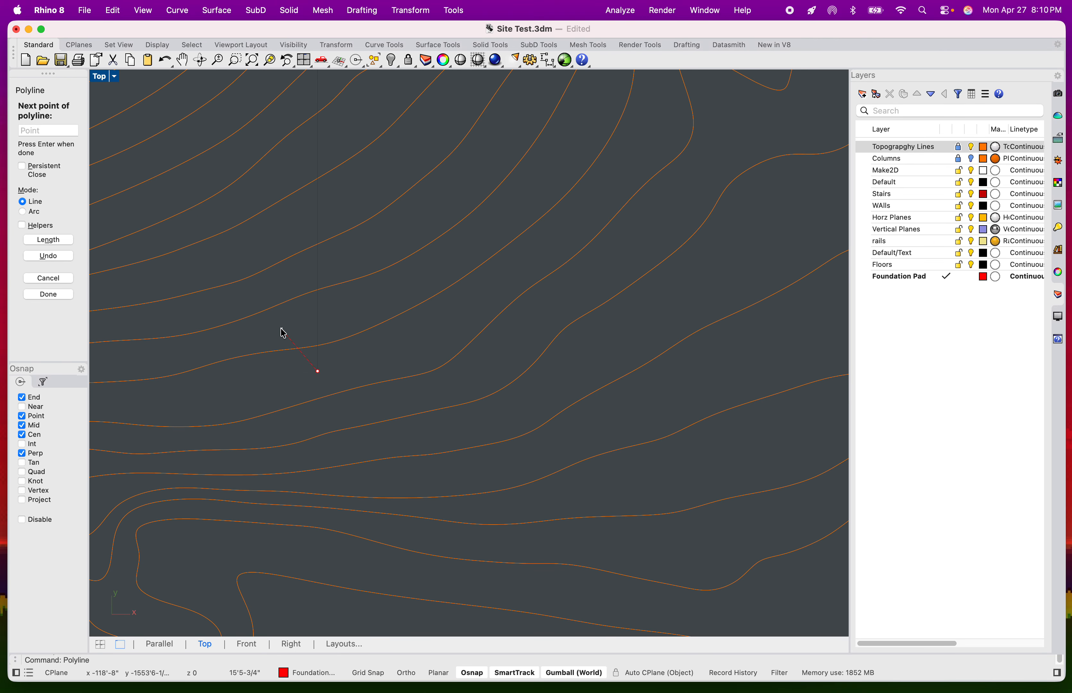
key("Escape")
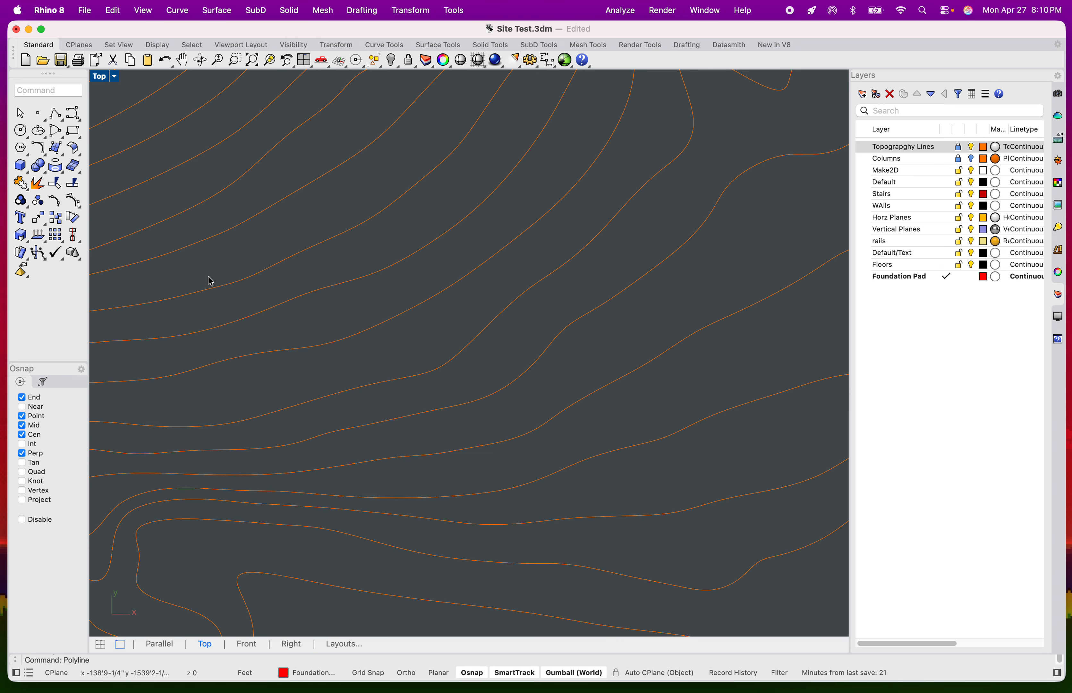
- Start a Polyline on the flat contour drawing with a short near-vertical edge followed by a diagonal edge rising to the right
scroll(430, 214, "down", 10)
right_click_drag(432, 218, 423, 330)
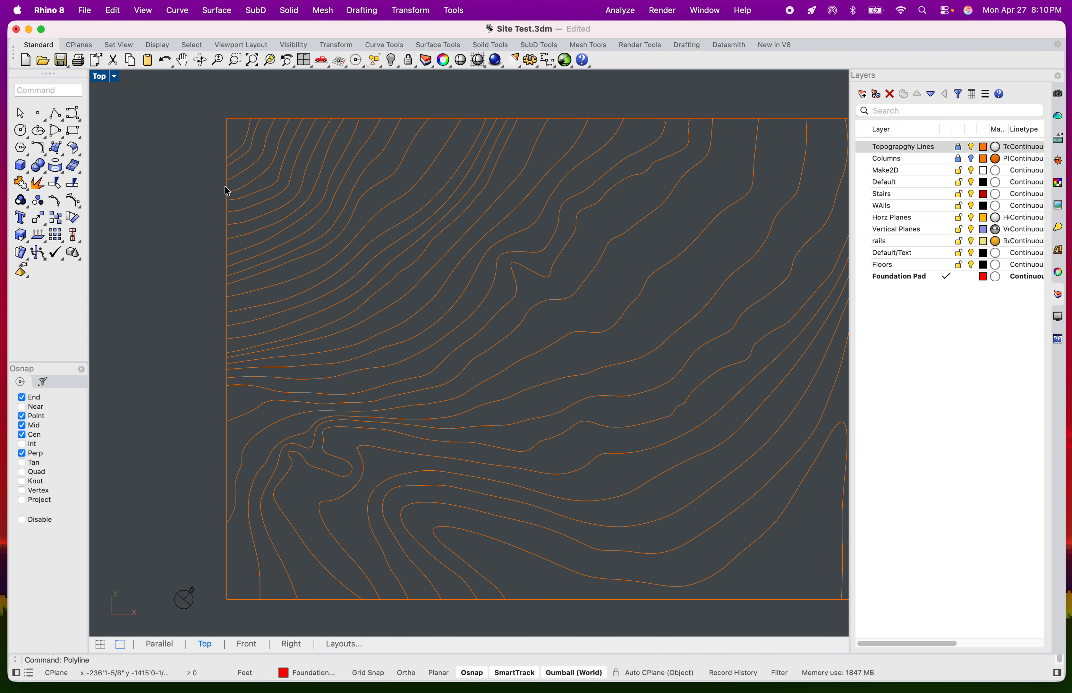
left_click(55, 113)
scroll(345, 384, "up", 3)
left_click(334, 411)
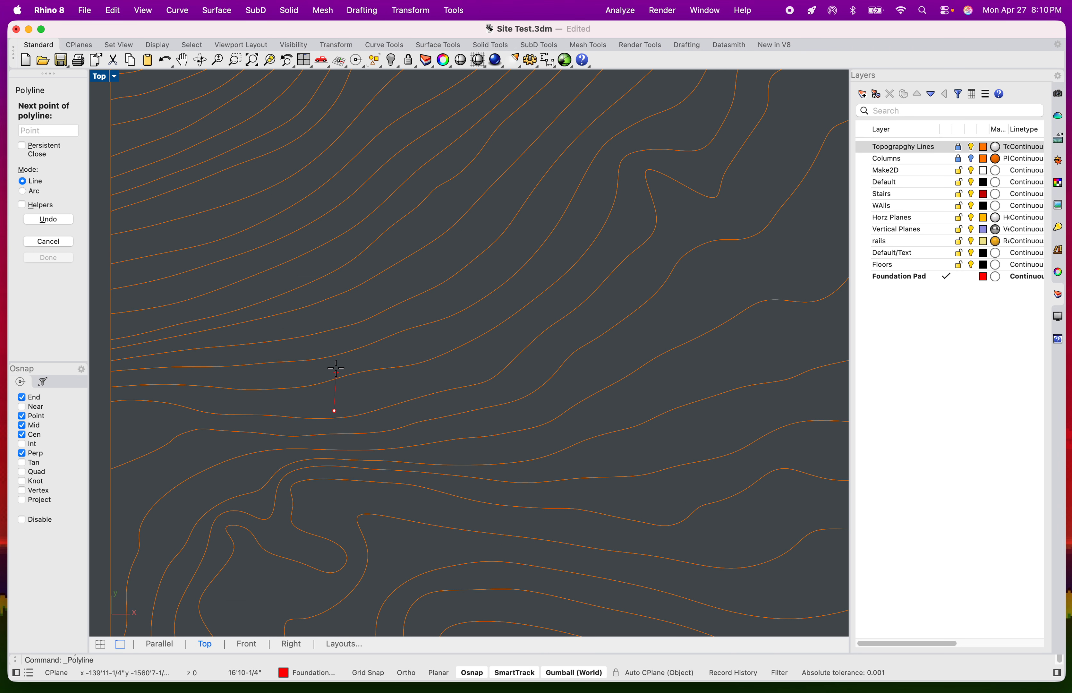
left_click(339, 318)
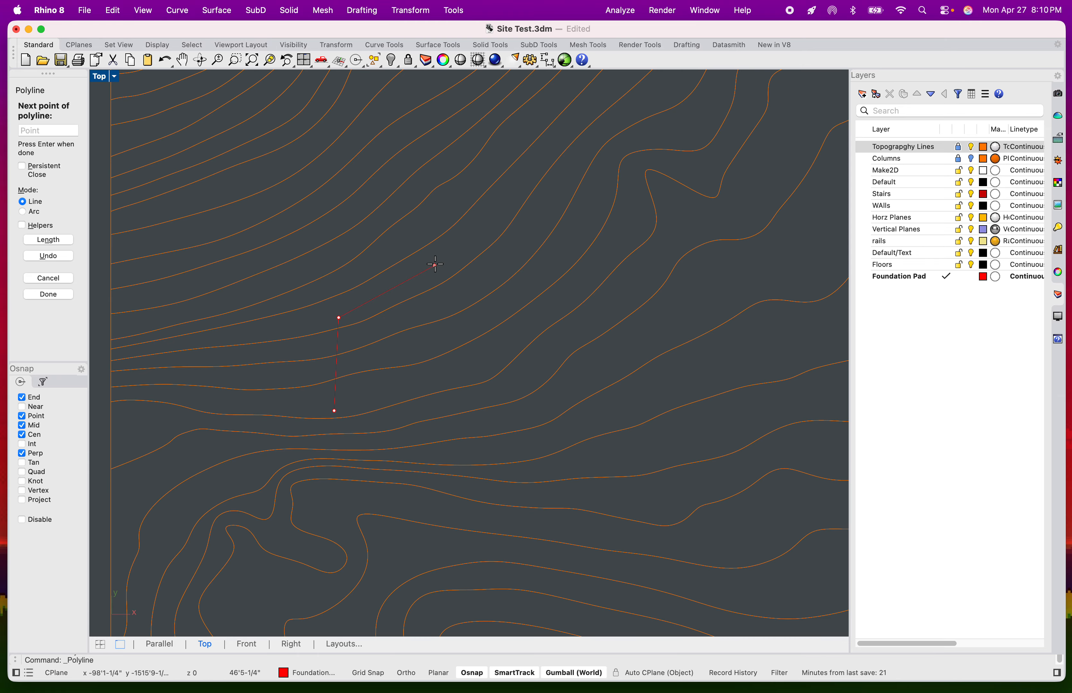
left_click(468, 239)
- Continue the polyline with a vertical edge, a long horizontal edge, a short diagonal jog and a horizontal upper edge
scroll(469, 240, "up", 5)
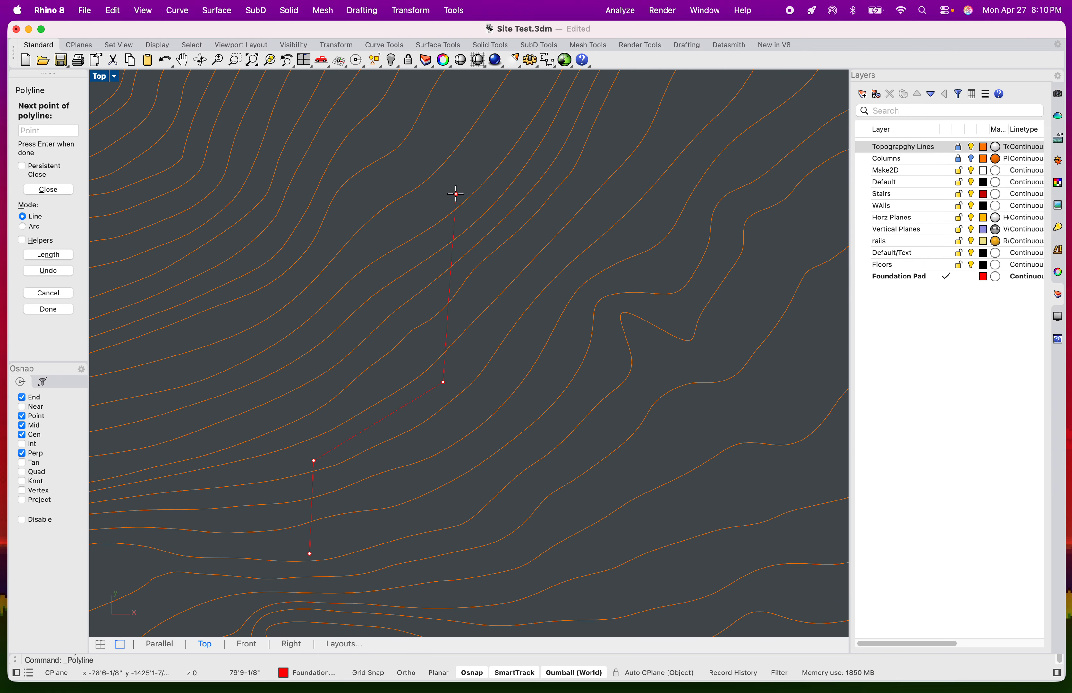
scroll(478, 182, "up", 5)
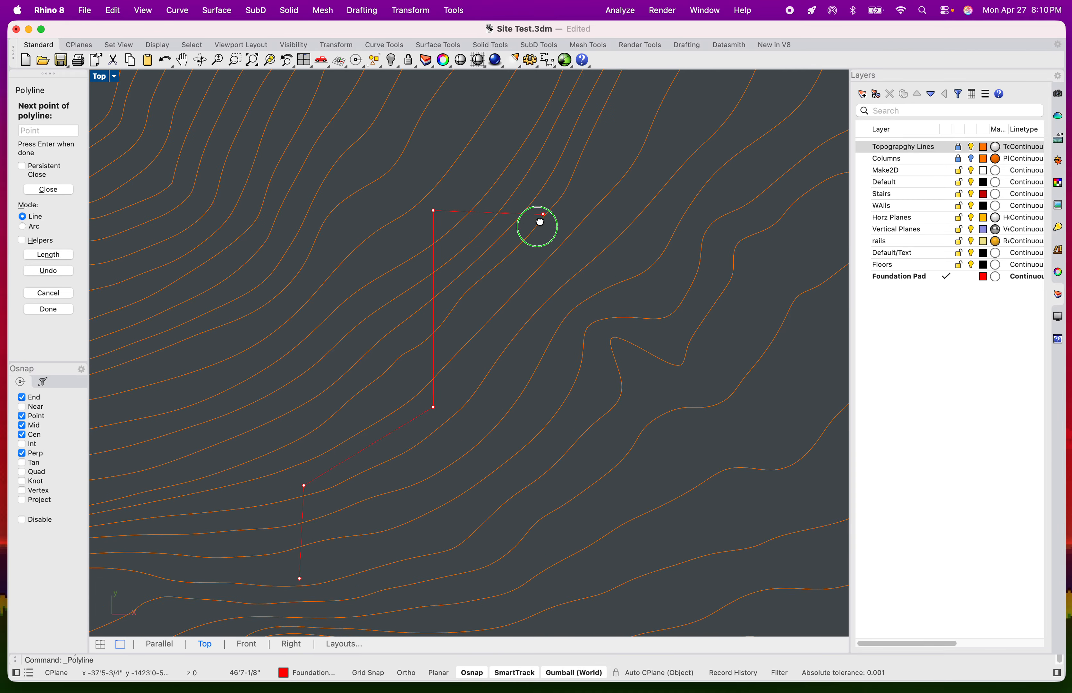
key("F8")
key("F8")
left_click(659, 298)
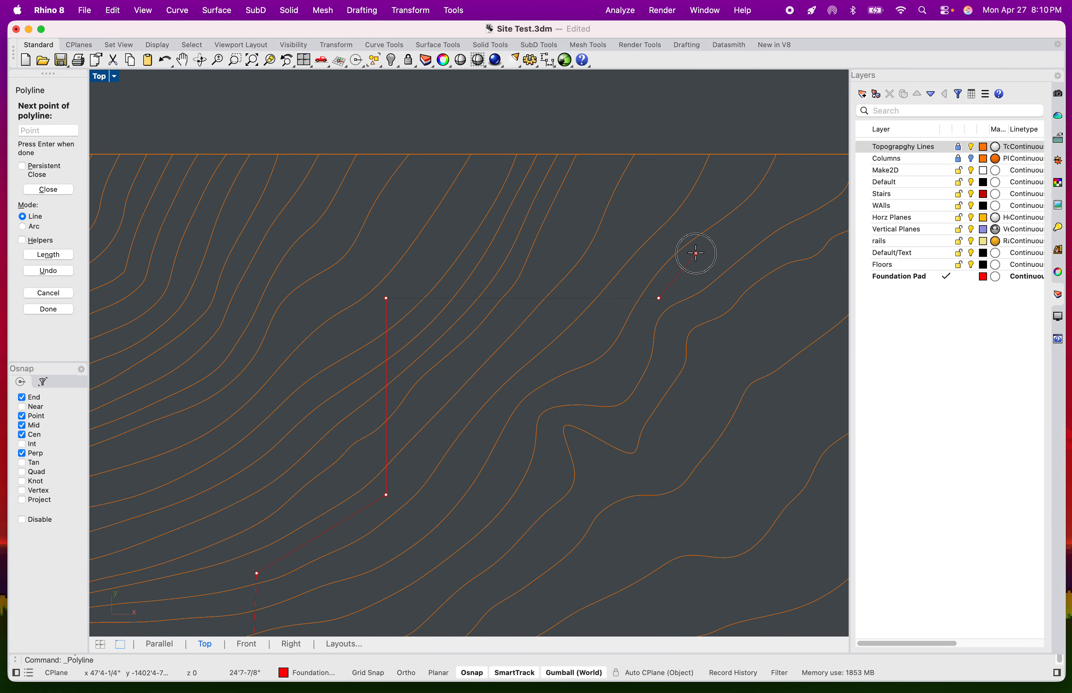
scroll(786, 263, "down", 6)
right_click_drag(752, 277, 589, 267)
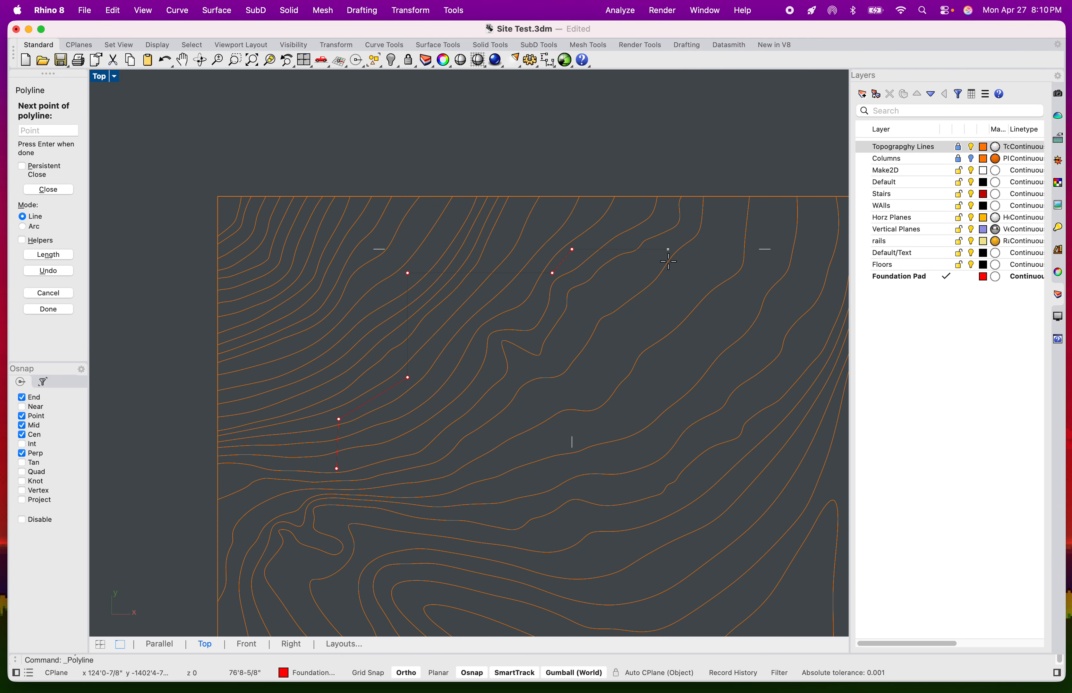
left_click(716, 256, "shift")
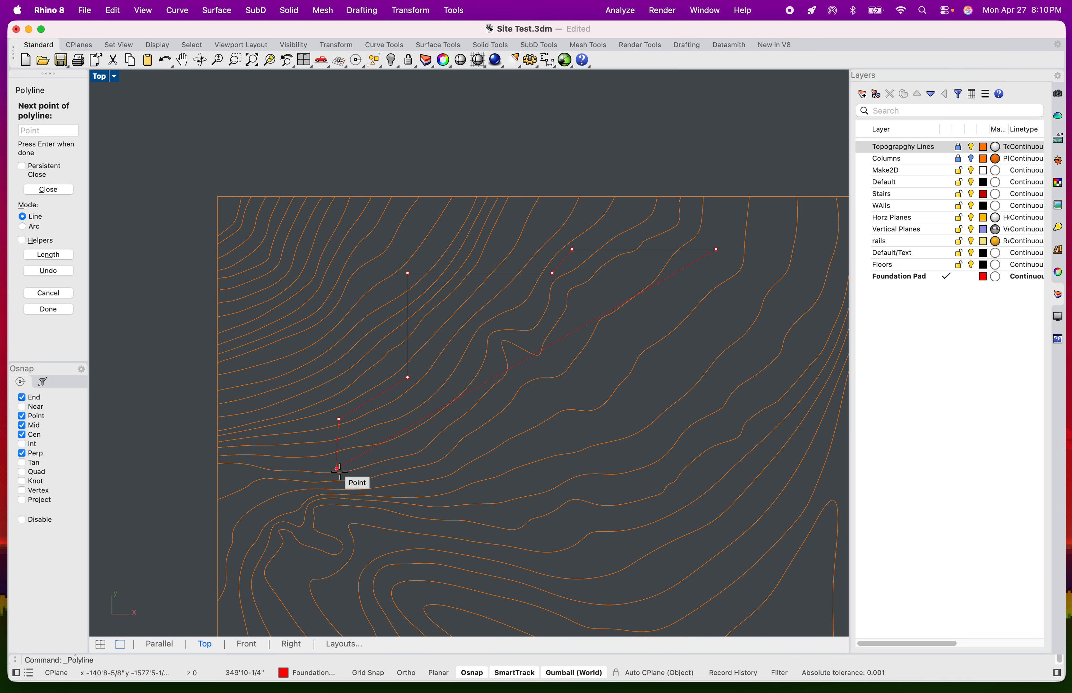
- Draw the pad outline's right edge about 175 ft straight down, close it horizontally at the start point, and select the closed curve
key("shift")
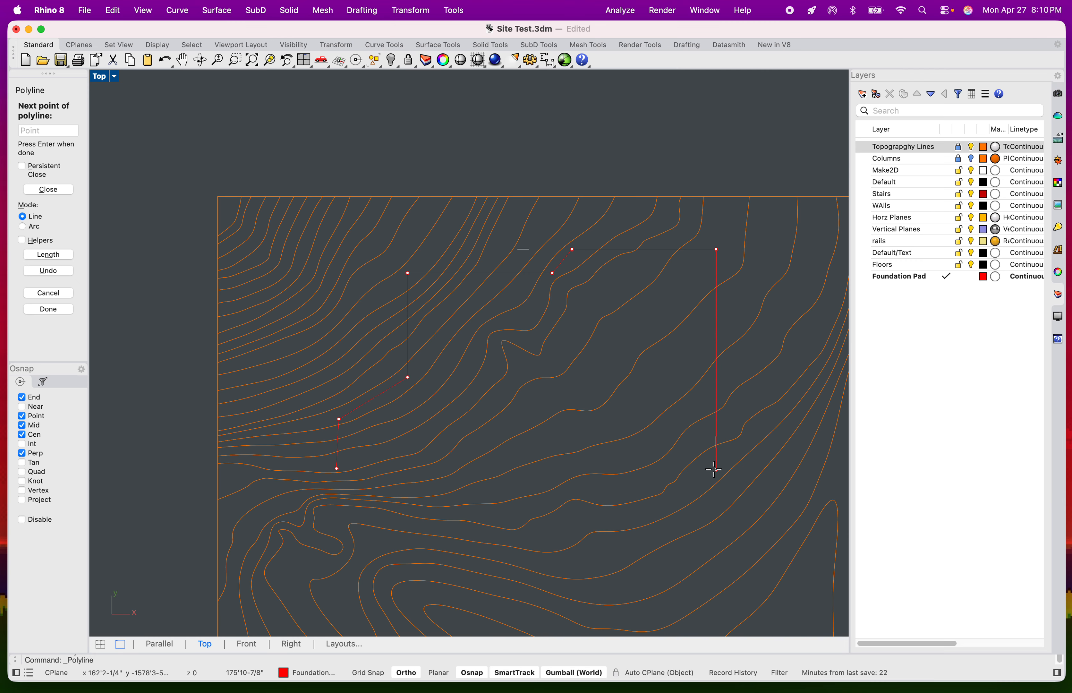
left_click(714, 477)
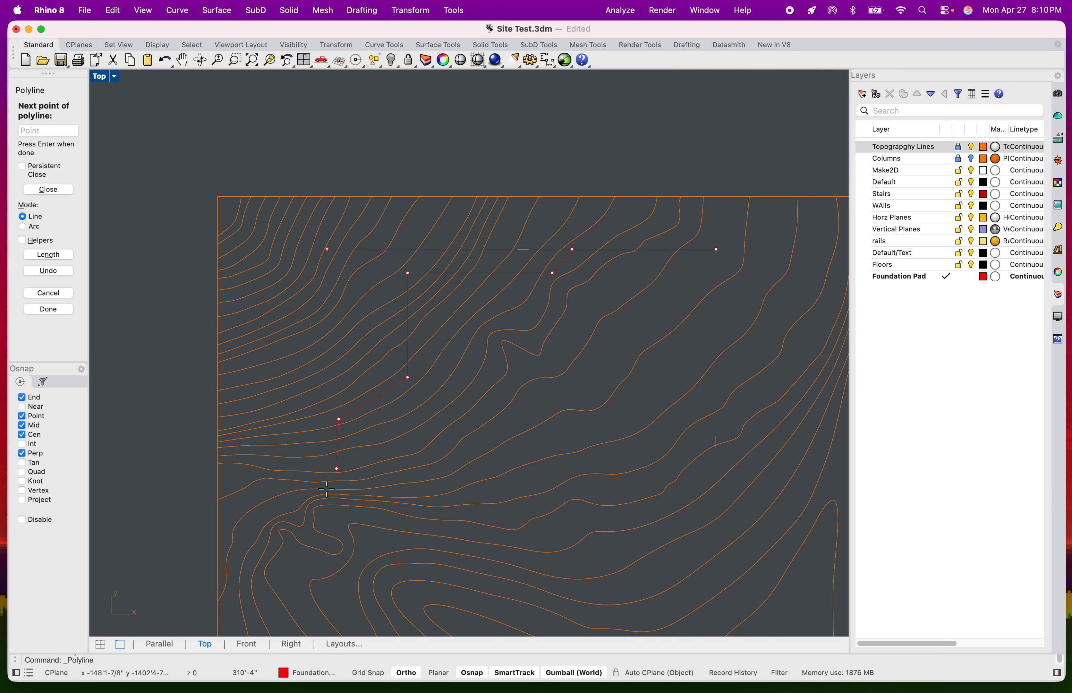
left_click(716, 469)
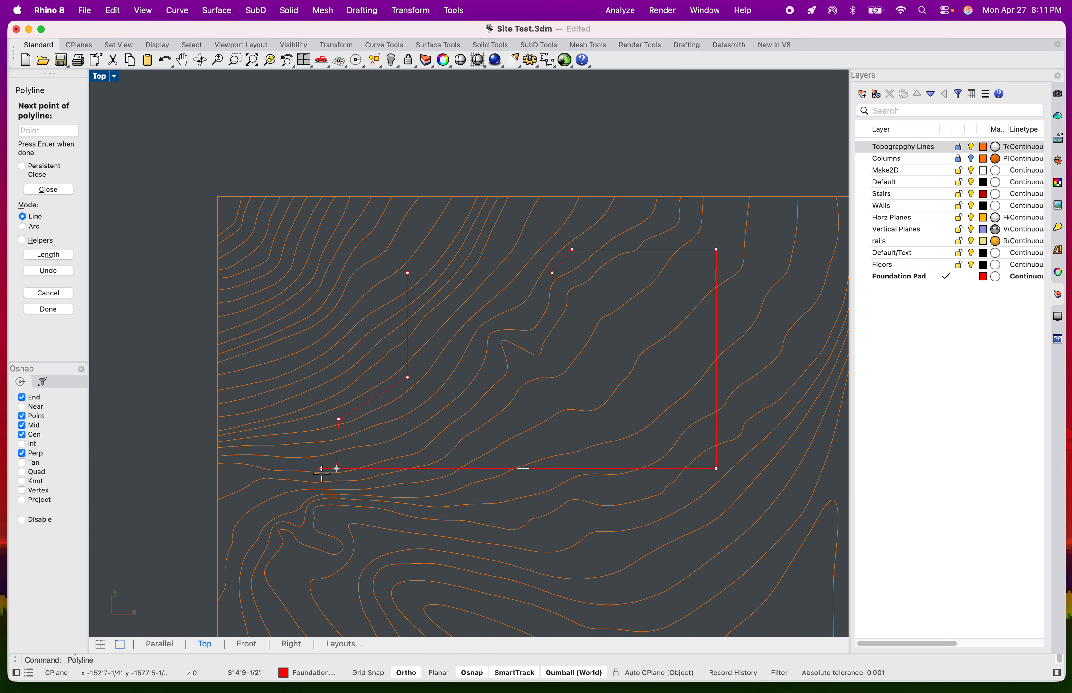
left_click(336, 469)
left_click(449, 470)
scroll(348, 460, "up", 5)
left_click(392, 434)
left_click(343, 439)
scroll(347, 433, "down", 5)
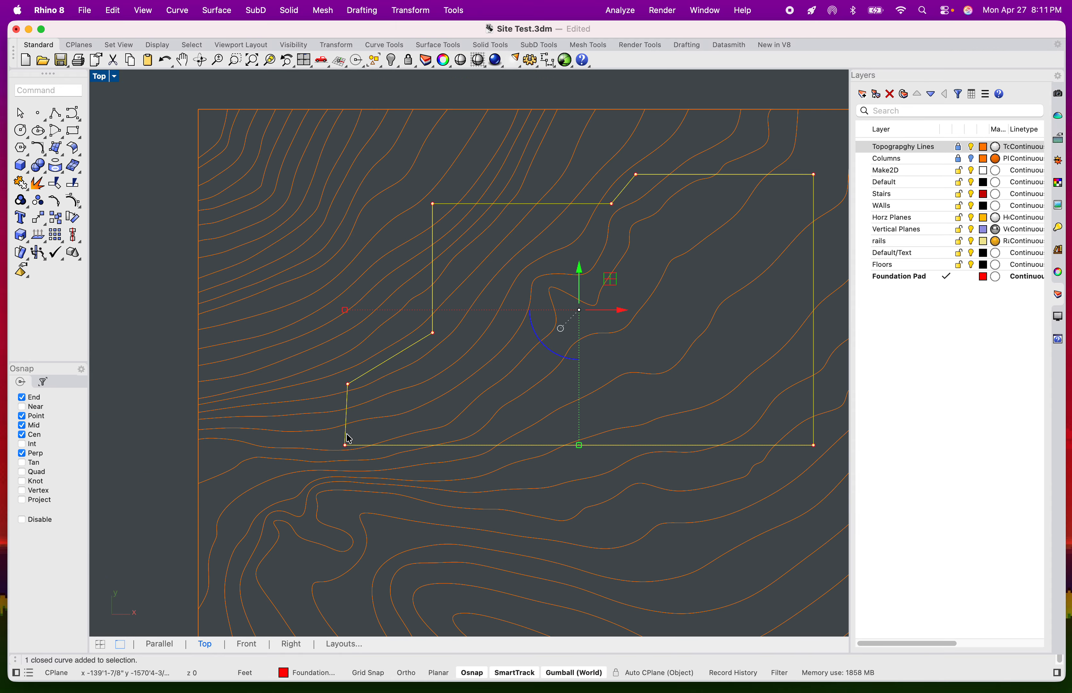
- Restore the four-viewport layout, set the Parallel view to Shaded, and frame the terrain models there
double_click(108, 77)
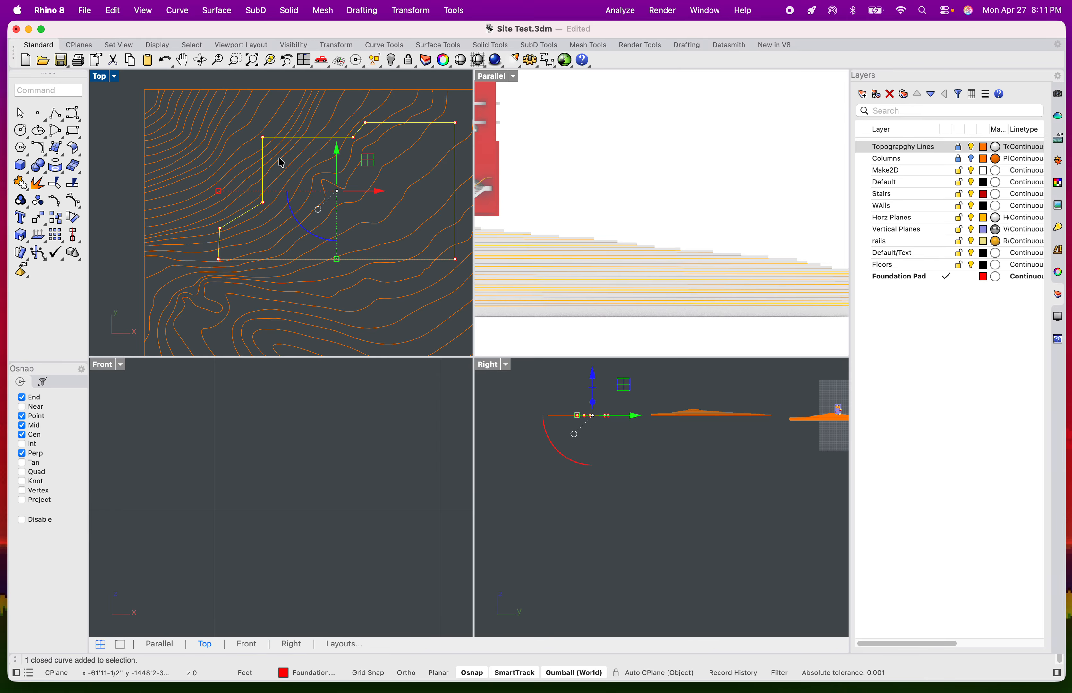
left_click(513, 76)
left_click(555, 133)
left_click(588, 199)
scroll(588, 199, "down", 10)
mouse_move(550, 205)
right_mouse_down("shift")
mouse_move(581, 176)
mouse_move(628, 212)
right_mouse_up("shift")
scroll(629, 212, "down", 12)
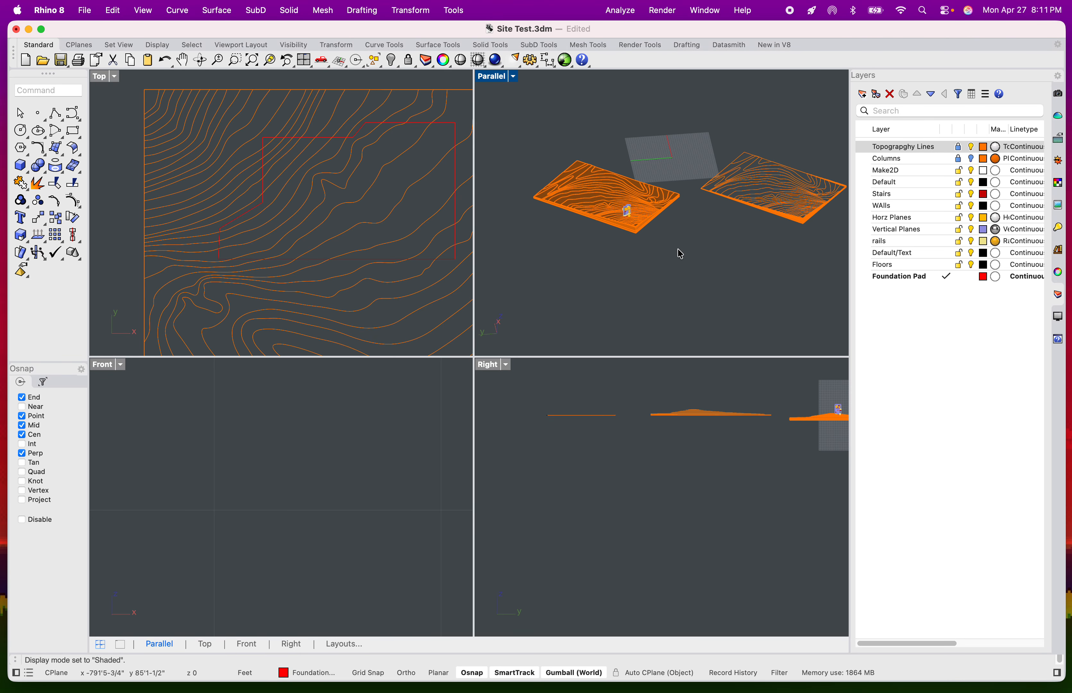
- Select the pad outline on the flat contour drawing in Parallel and move it to the solid topography model
right_click_drag(768, 250, 532, 258, "shift")
mouse_move(674, 217)
right_mouse_down("shift")
mouse_move(633, 239)
mouse_move(627, 273)
mouse_move(560, 244)
mouse_move(591, 263)
right_mouse_up("shift")
scroll(638, 220, "up", 12)
left_click(630, 282)
scroll(630, 283, "down", 10)
right_click_drag(674, 293, 811, 309, "shift")
left_click_drag(759, 296, 533, 229)
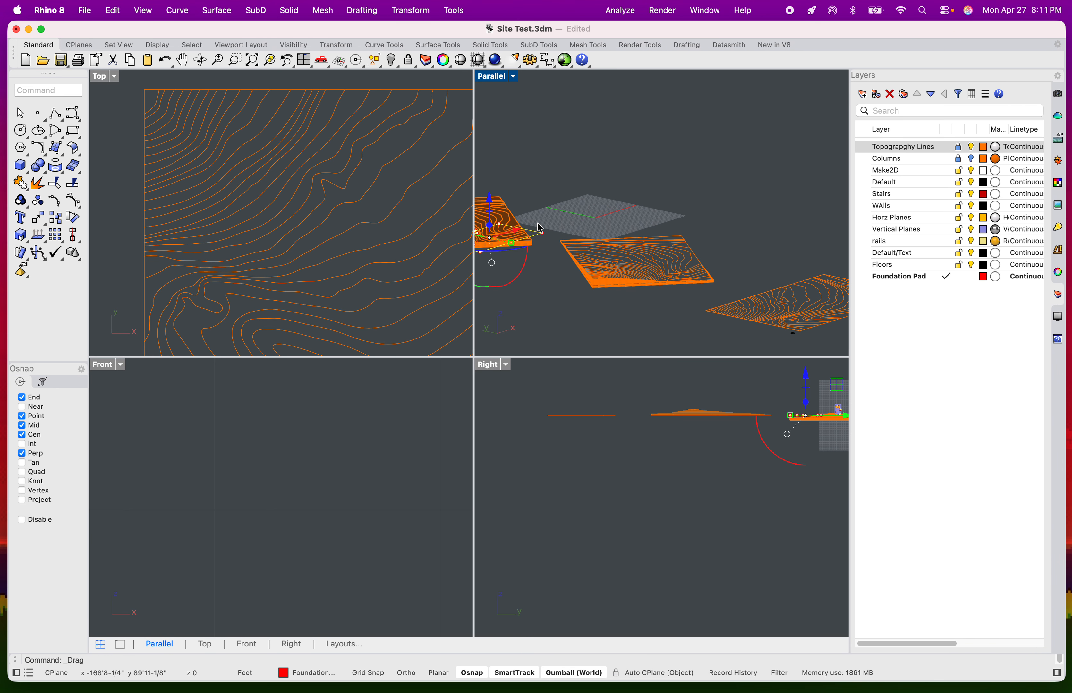
- Reposition and rotate the pad outline in Top so it aligns with the tilted topography model beside the building
scroll(585, 266, "up", 10)
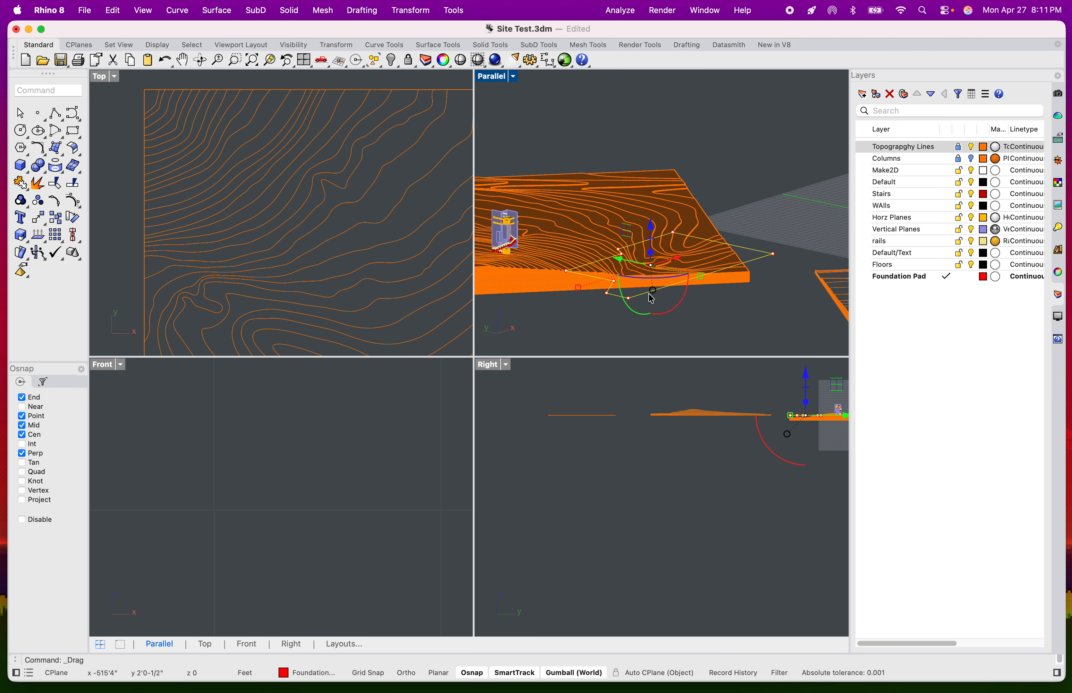
scroll(379, 228, "down", 10)
scroll(354, 219, "up", 6)
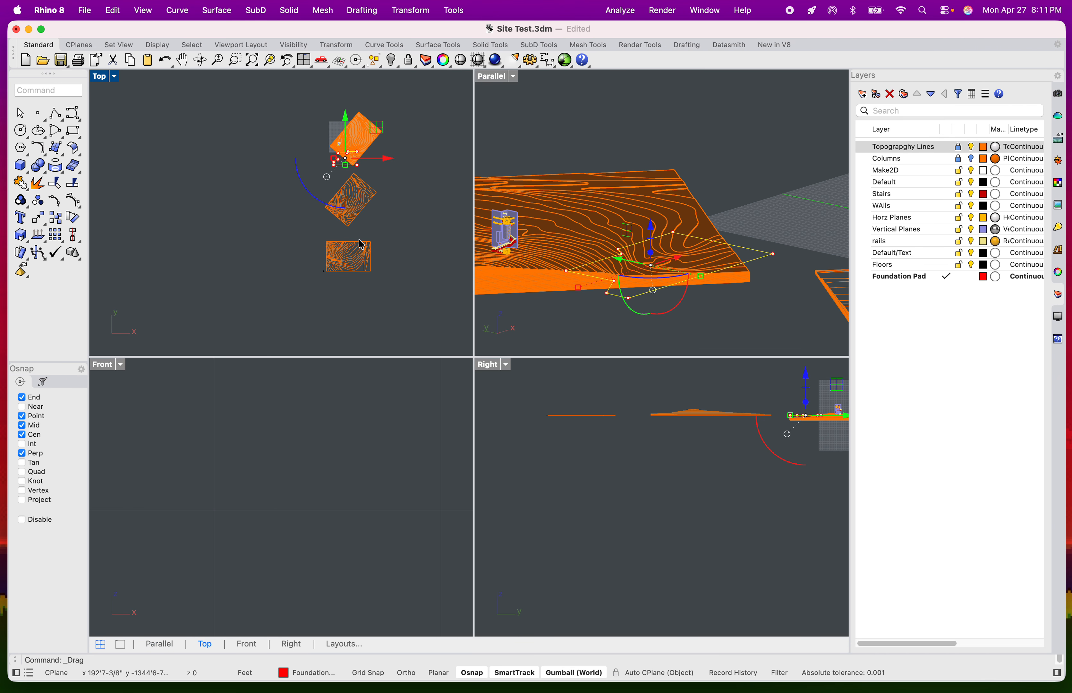
scroll(338, 216, "up", 5)
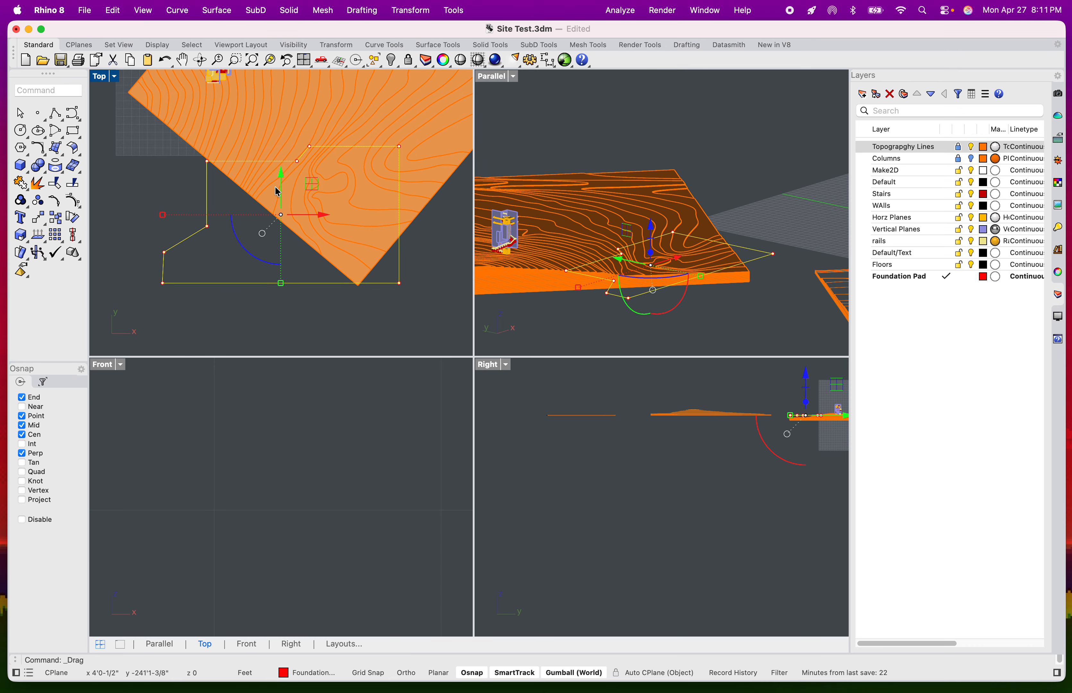
left_click_drag(259, 260, 390, 182)
- Raise the pad outline vertically in Parallel until it sits above the terrain, and deselect it
right_click_drag(582, 180, 675, 179, "shift")
left_click_drag(668, 189, 681, 142)
left_click(730, 122)
right_click_drag(731, 145, 734, 170, "shift")
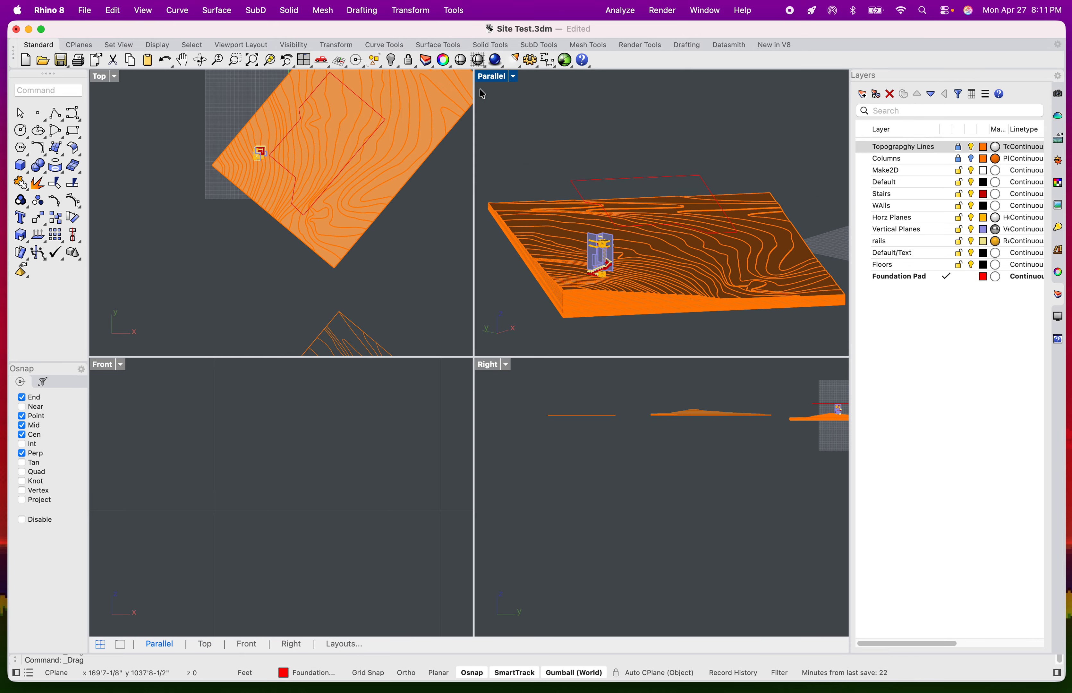
- Maximize the Parallel view, zoom to the selected pad outline, and view it with the building and terrain from another angle
double_click(492, 77)
mouse_move(534, 206)
right_mouse_down()
mouse_move(454, 225)
mouse_move(554, 206)
mouse_move(530, 212)
right_mouse_up()
left_click(570, 146)
left_click(271, 62)
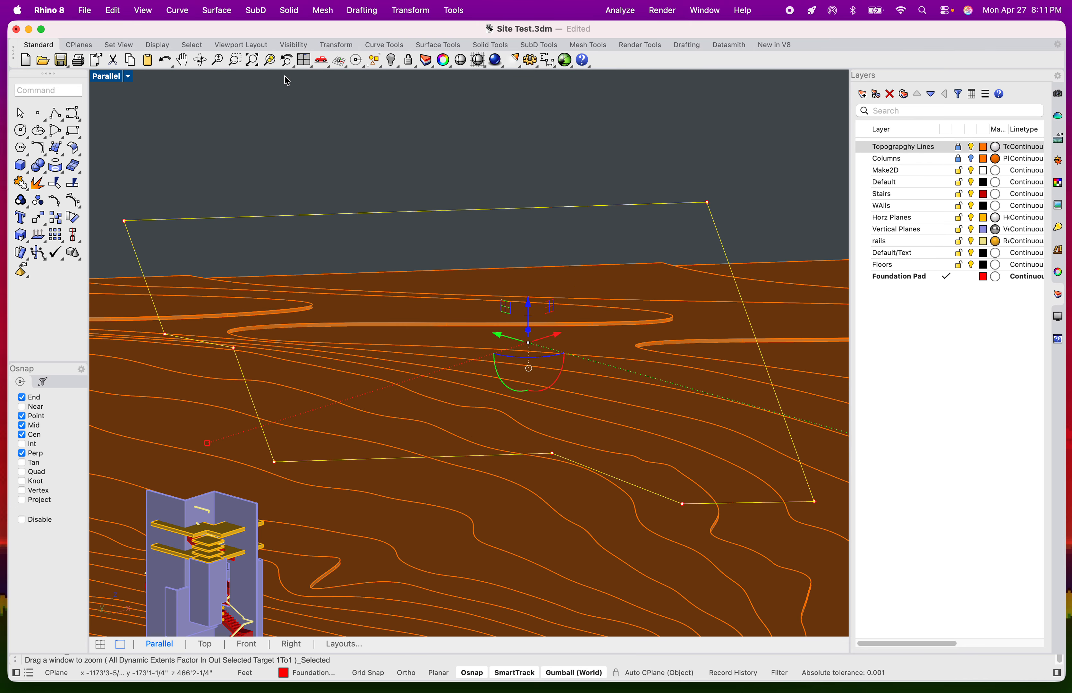
scroll(610, 273, "up", 5)
right_click_drag(409, 287, 507, 321)
scroll(498, 306, "down", 5)
scroll(469, 319, "up", 2)
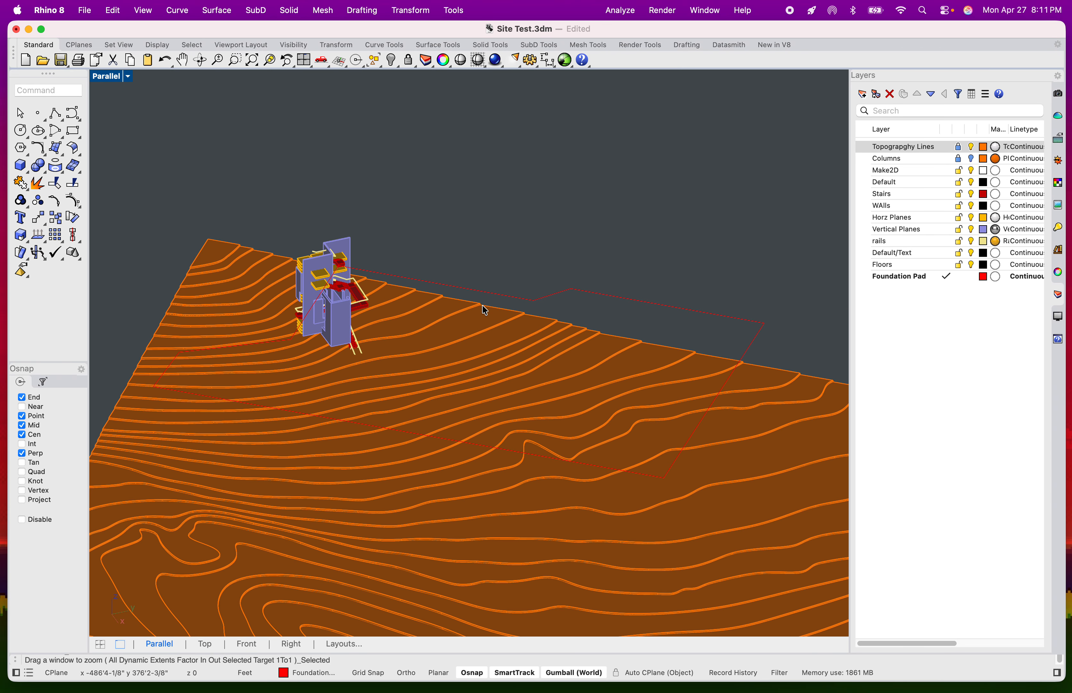
- Extrude the foundation pad outline upward into a closed solid and lower the solid so it cuts into the topography model
left_click(490, 294)
right_click_drag(526, 288, 530, 266, "shift")
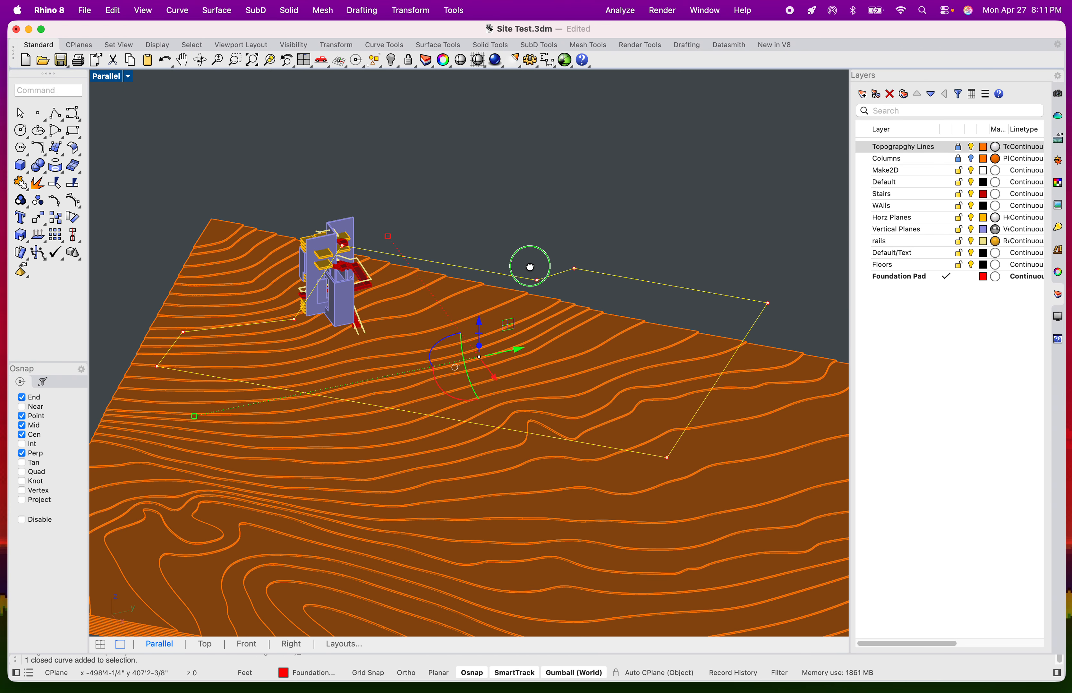
type("e")
type("rudeCrv")
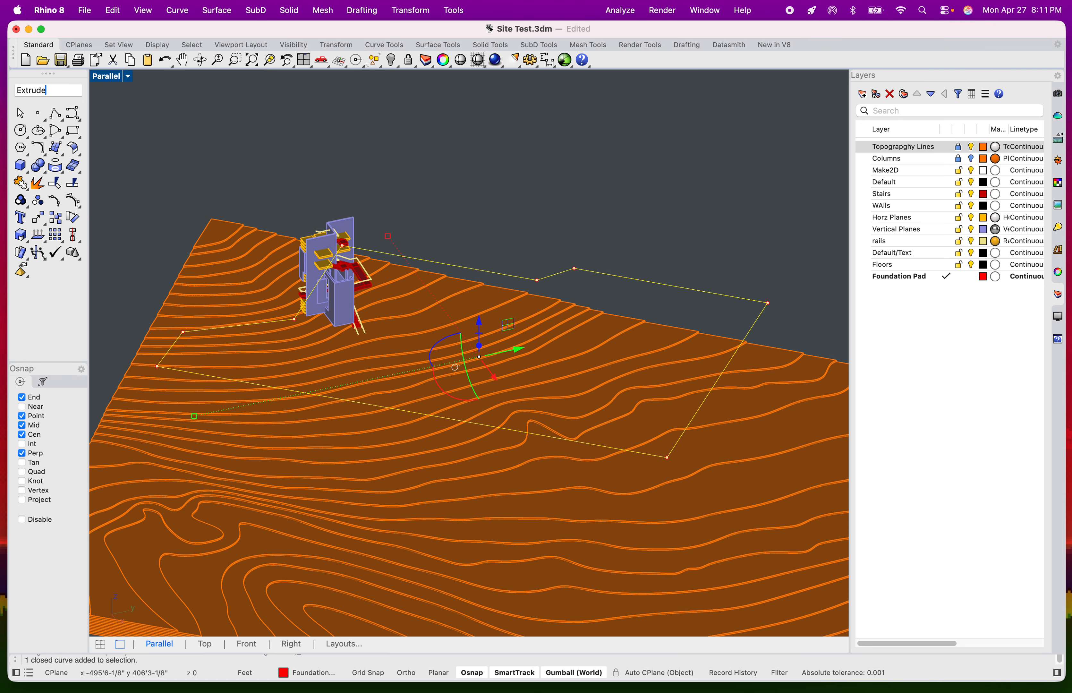
key("Return")
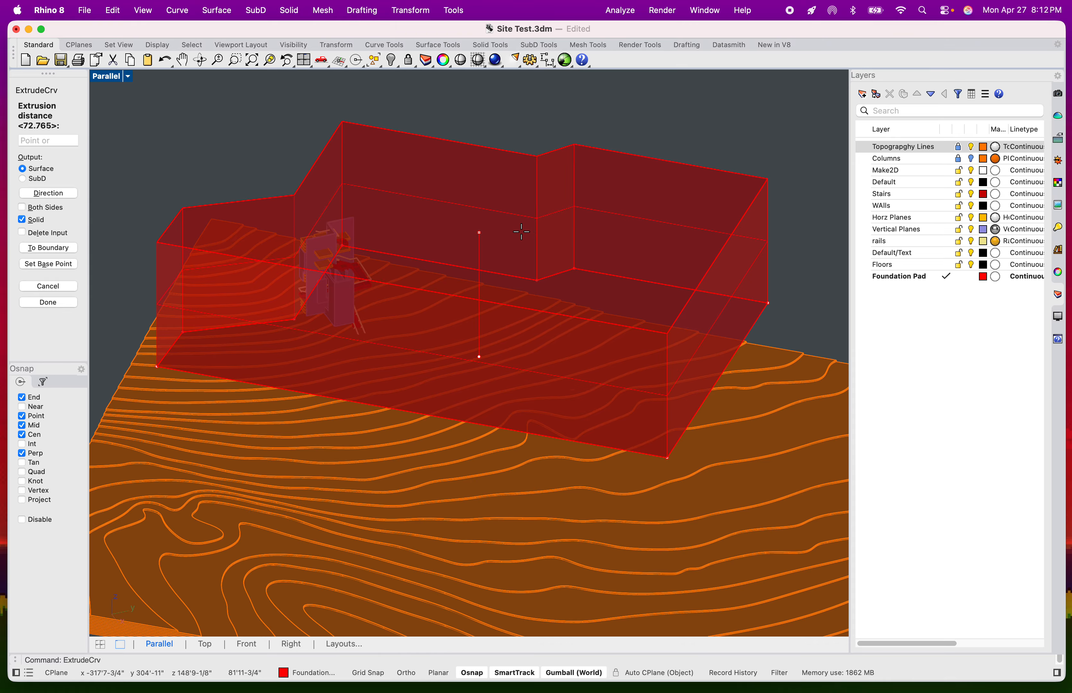
left_click(509, 240)
left_click(477, 180)
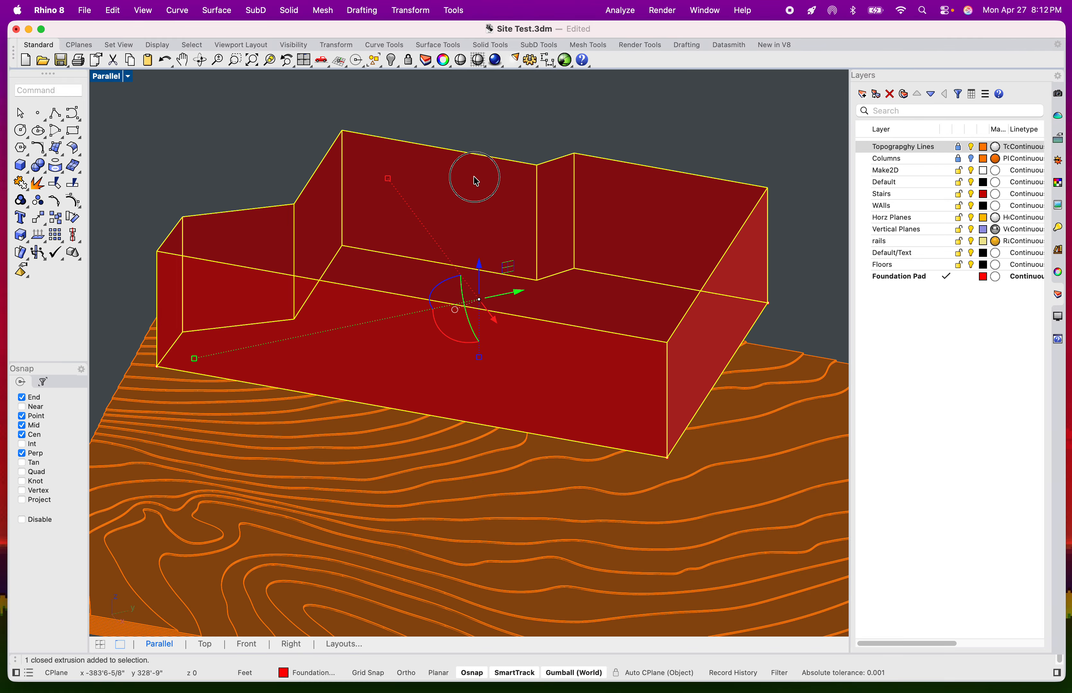
left_click_drag(479, 269, 478, 374)
left_click(531, 247)
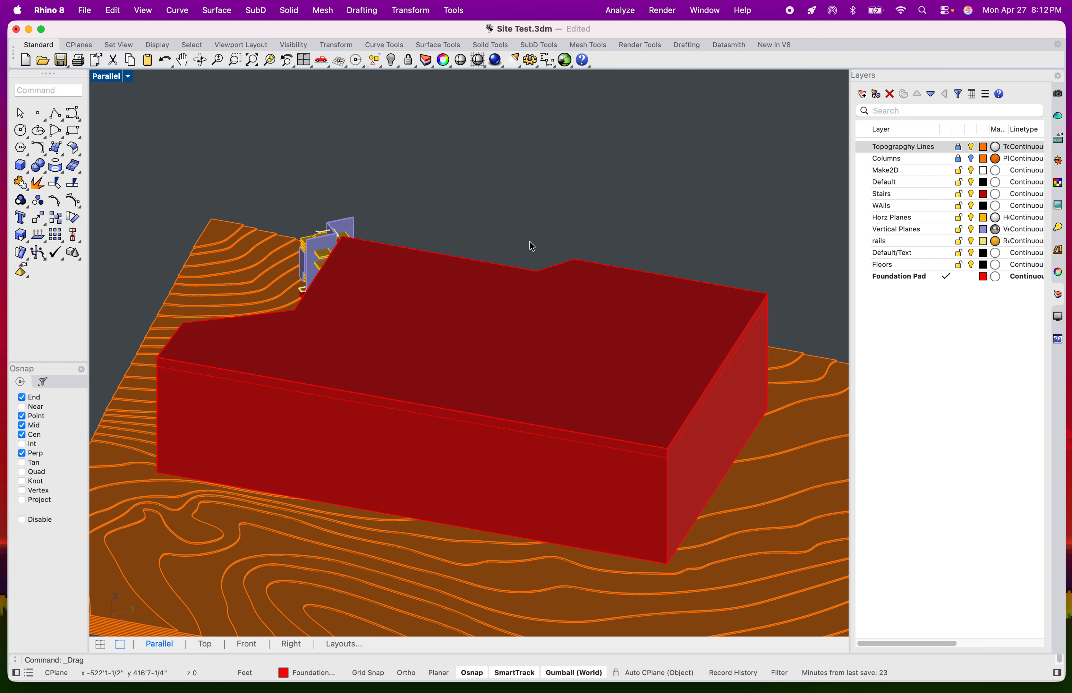
- Restore the four-viewport layout and adjust the pad solid's height in Right relative to the building's base
double_click(108, 76)
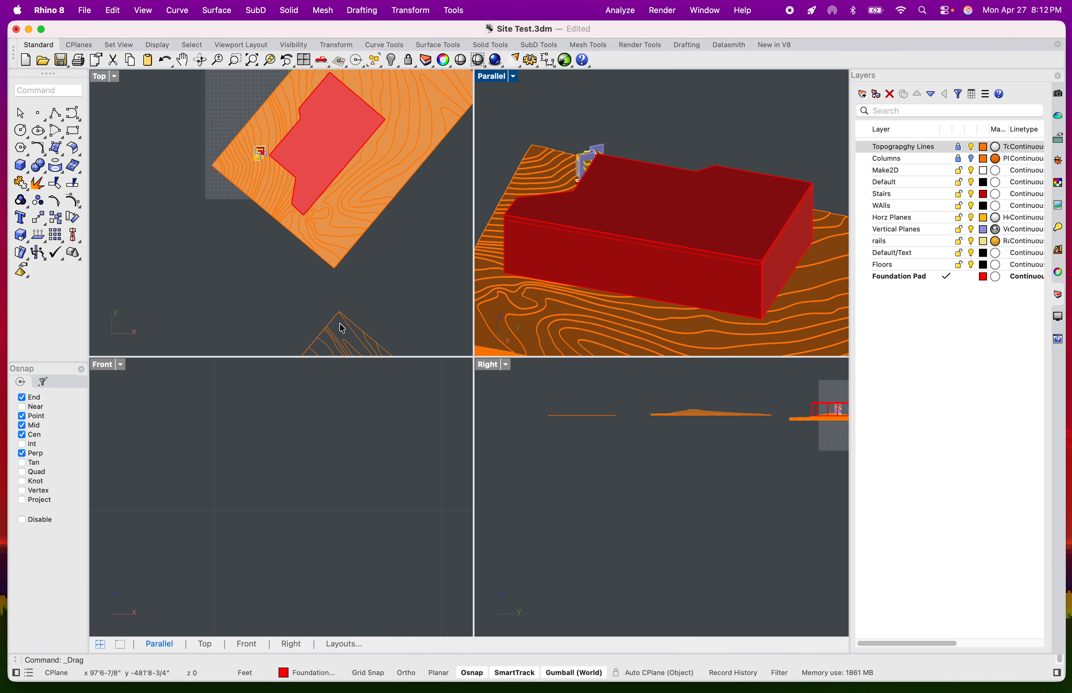
scroll(666, 409, "down", 8)
scroll(736, 401, "up", 12)
scroll(686, 433, "up", 11)
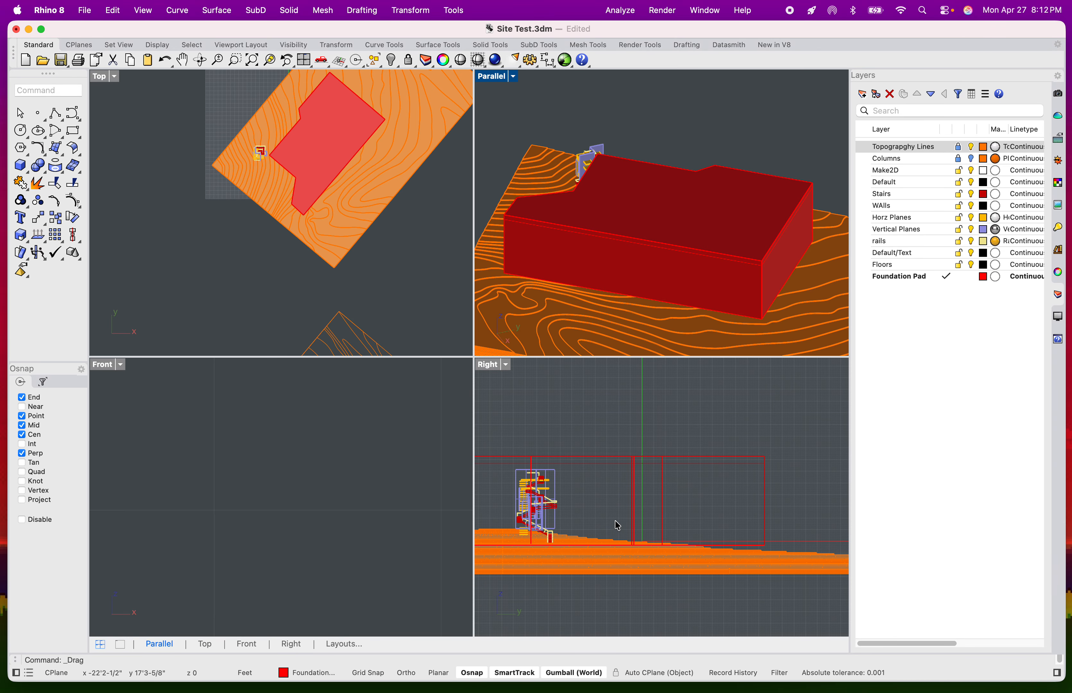
right_click_drag(624, 515, 686, 470)
scroll(609, 487, "up", 10)
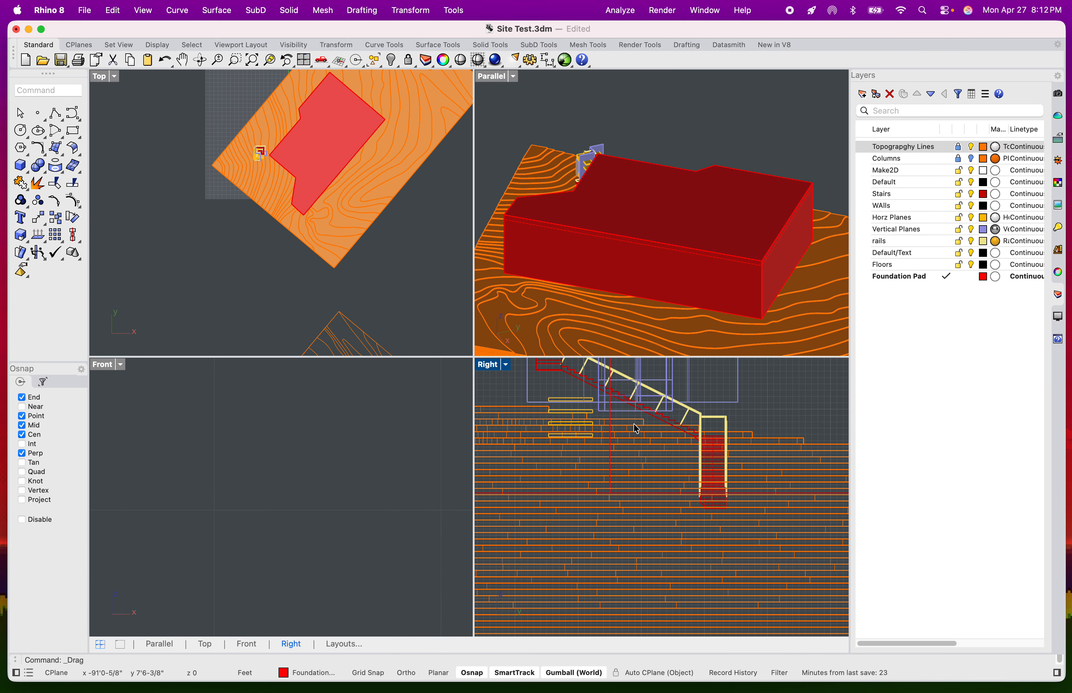
scroll(634, 419, "down", 10)
right_click_drag(684, 407, 643, 502)
scroll(654, 457, "down", 5)
right_click_drag(655, 445, 657, 452)
left_click(661, 410)
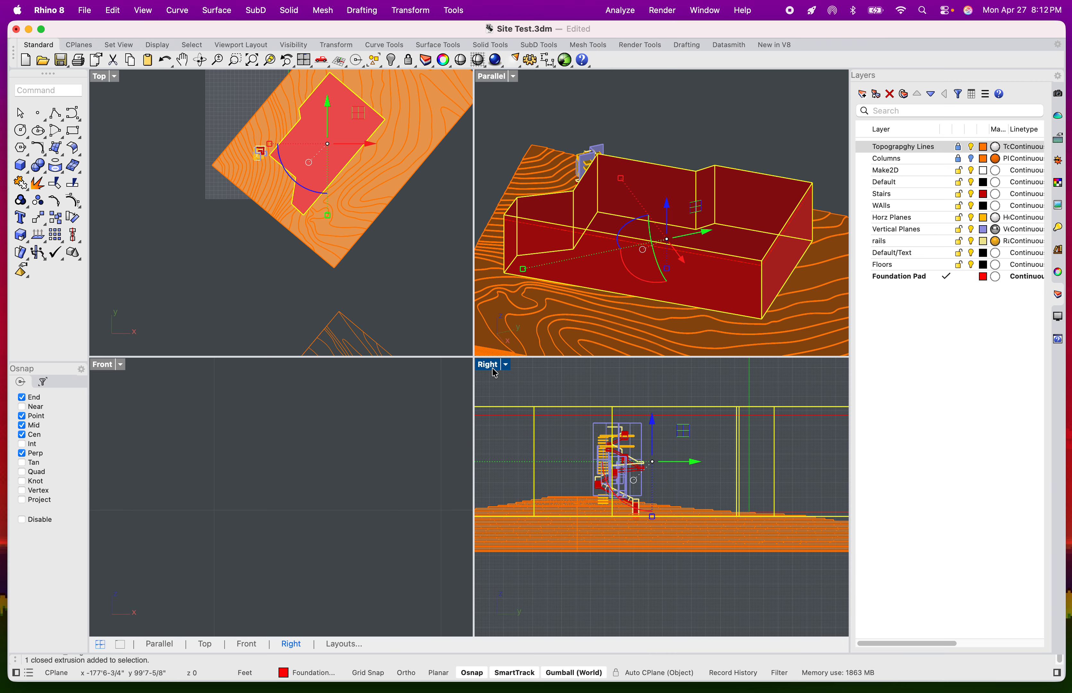
left_click_drag(652, 439, 655, 427)
- Lower the pad solid slightly in Right toward the foot of the building's stairs, and deselect it
scroll(628, 525, "up", 12)
scroll(657, 514, "up", 6)
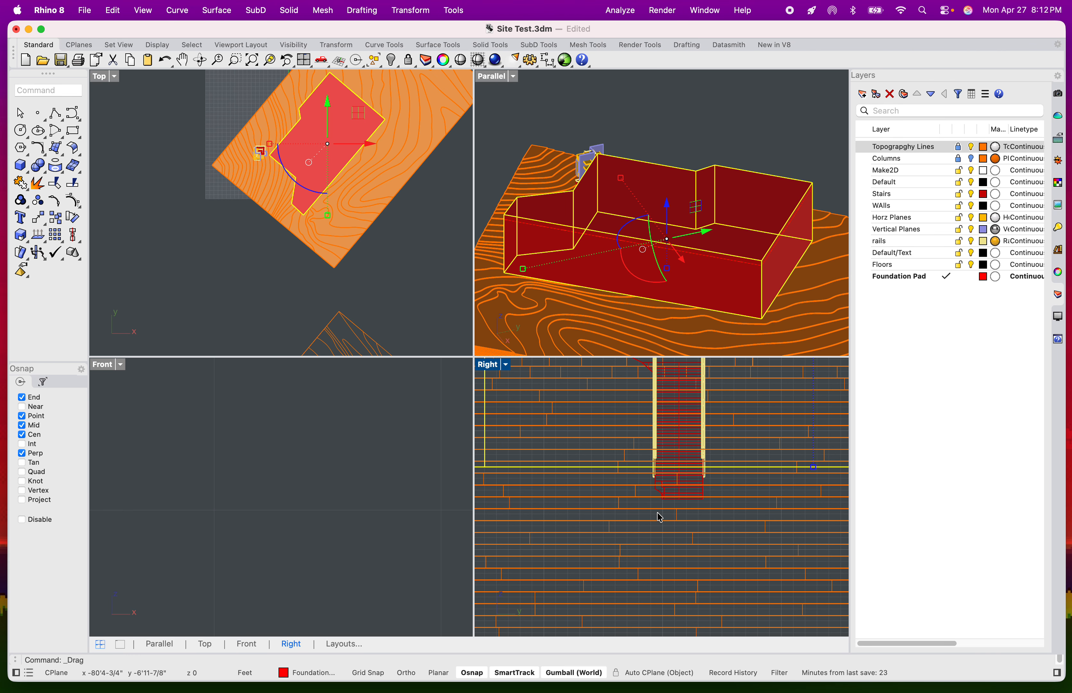
scroll(682, 504, "down", 15)
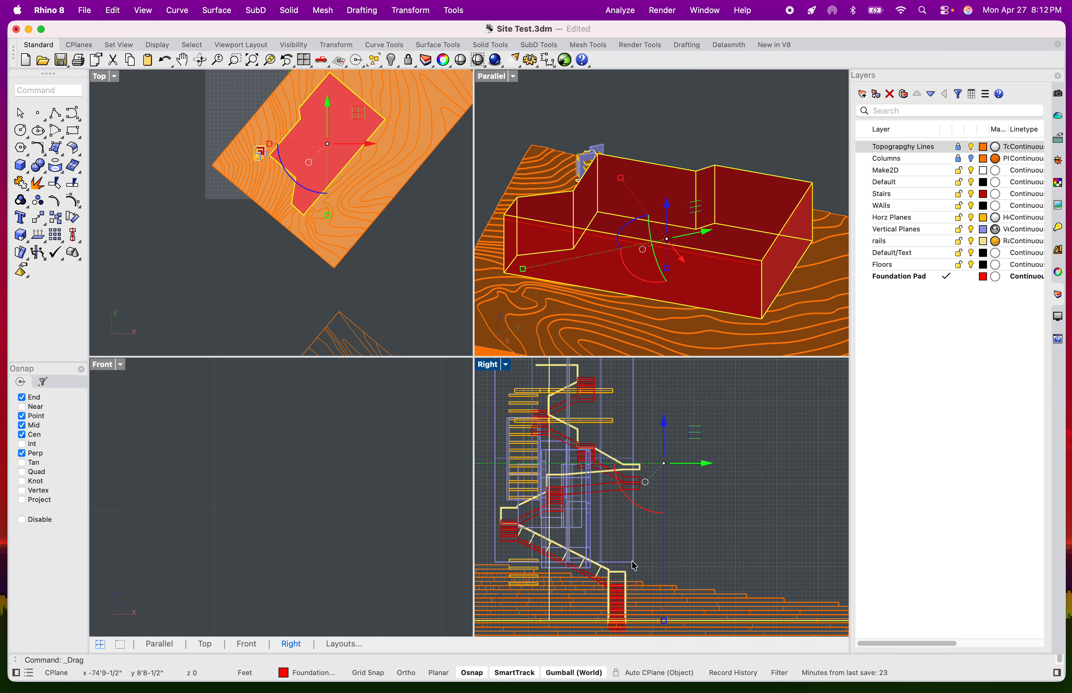
left_click_drag(665, 422, 667, 433)
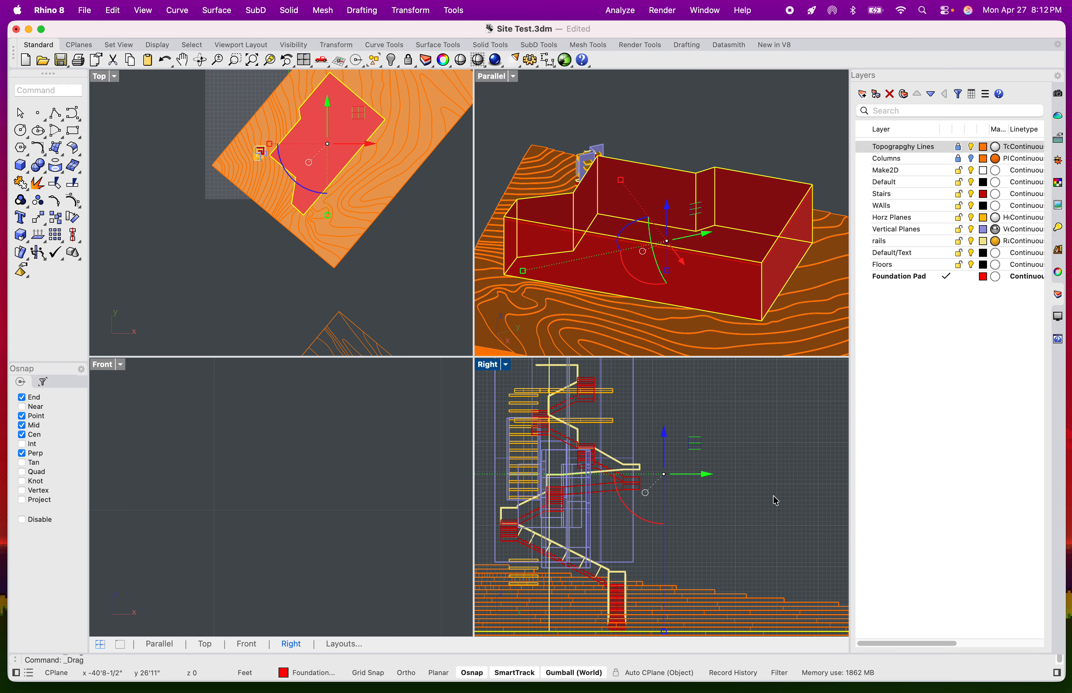
left_click(774, 496)
- Move the pad solid horizontally in Parallel over the building, then inspect its overlap with the terrain in the maximized view and deselect it
scroll(774, 496, "down", 6)
right_click_drag(651, 278, 686, 254)
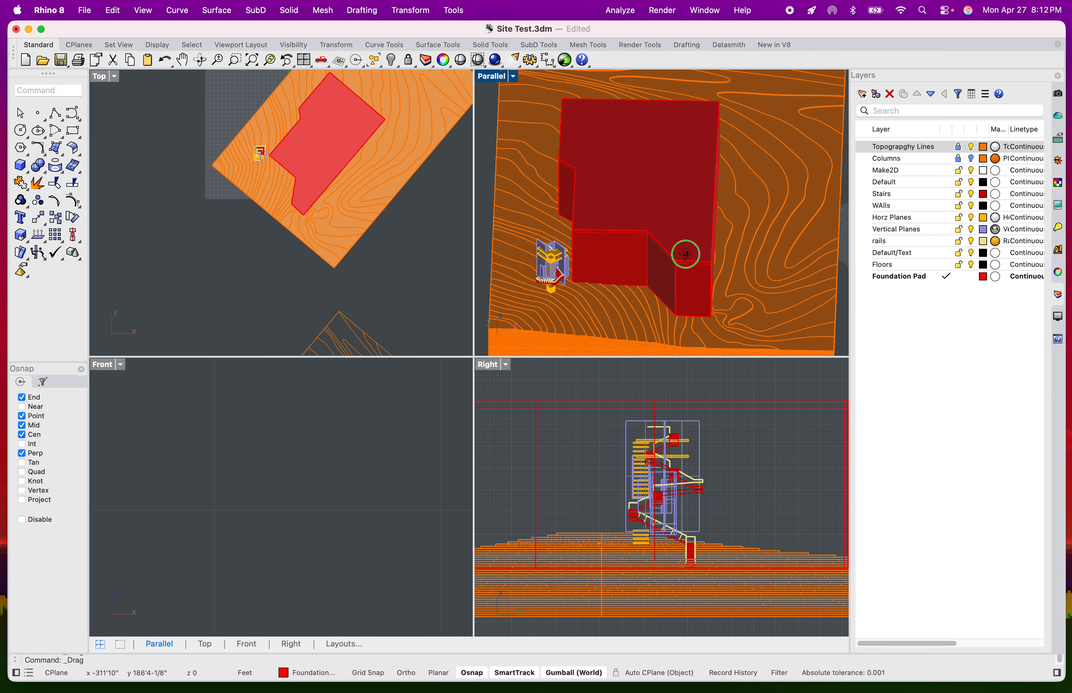
left_click(595, 244)
left_click_drag(674, 189, 642, 226)
right_click_drag(773, 449, 742, 372)
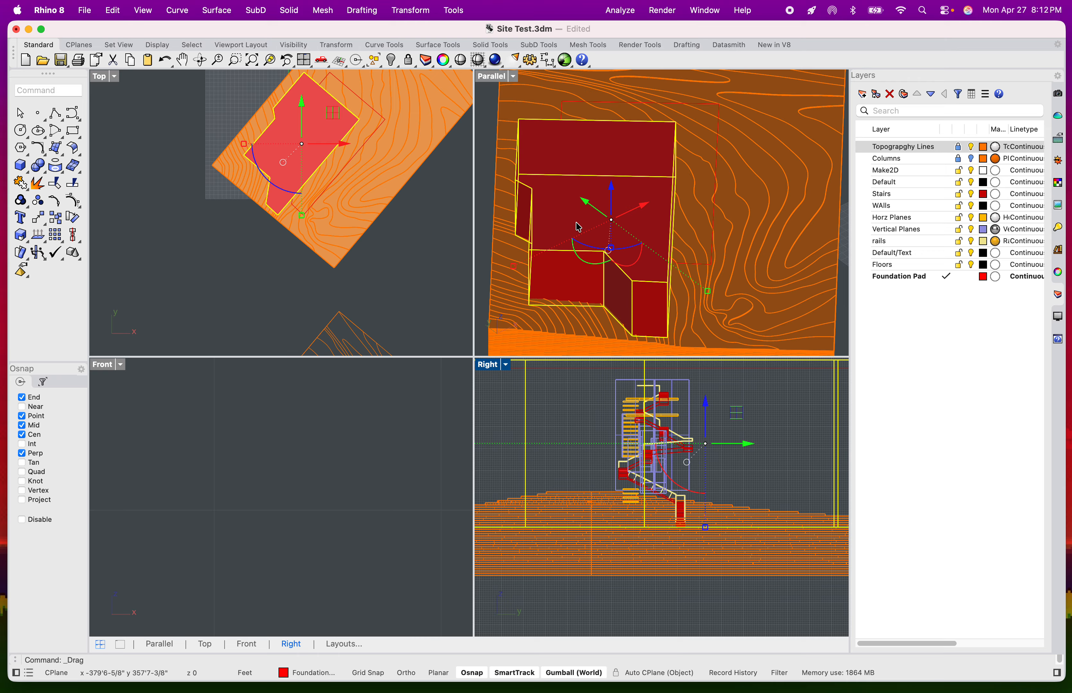
scroll(266, 117, "up", 3)
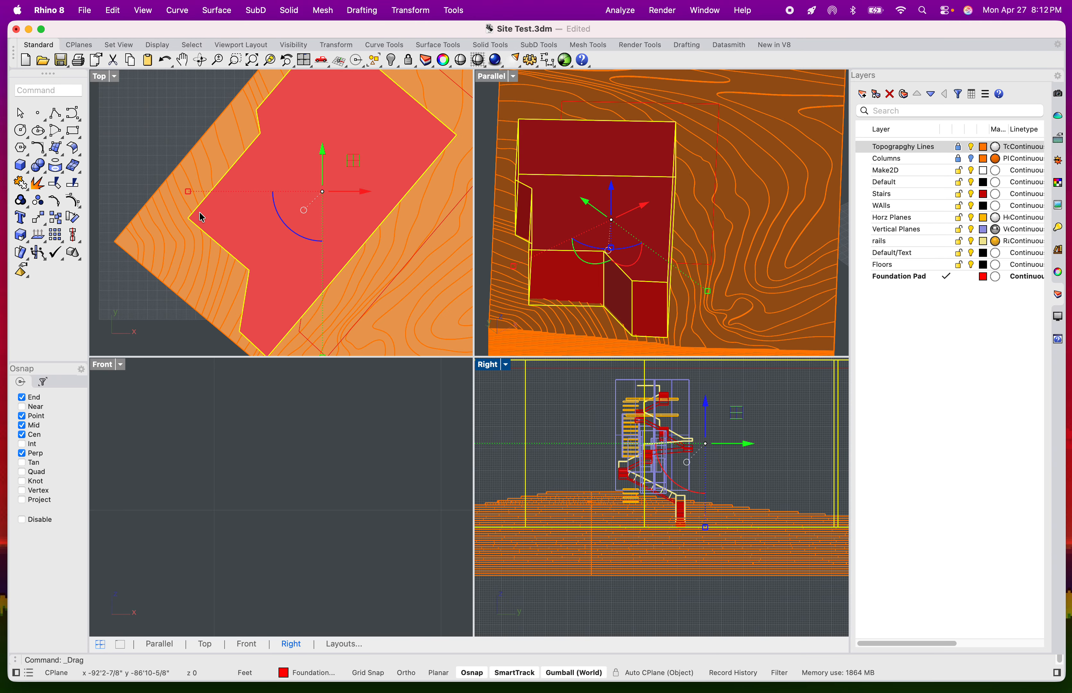
double_click(491, 79)
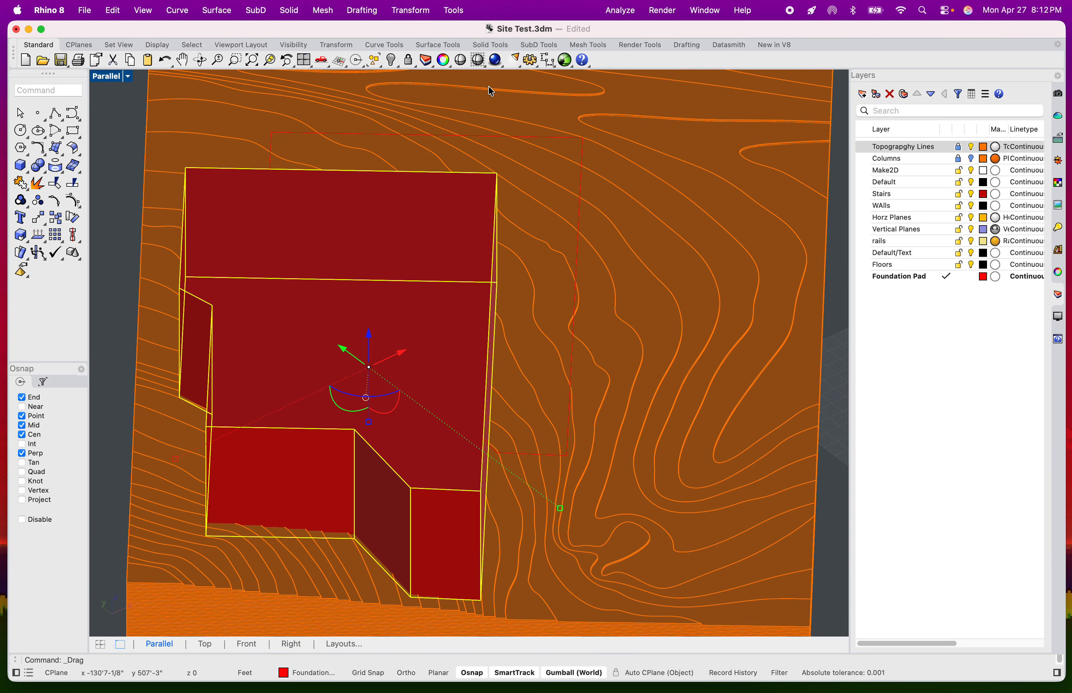
right_click_drag(530, 304, 317, 413)
scroll(315, 410, "up", 3)
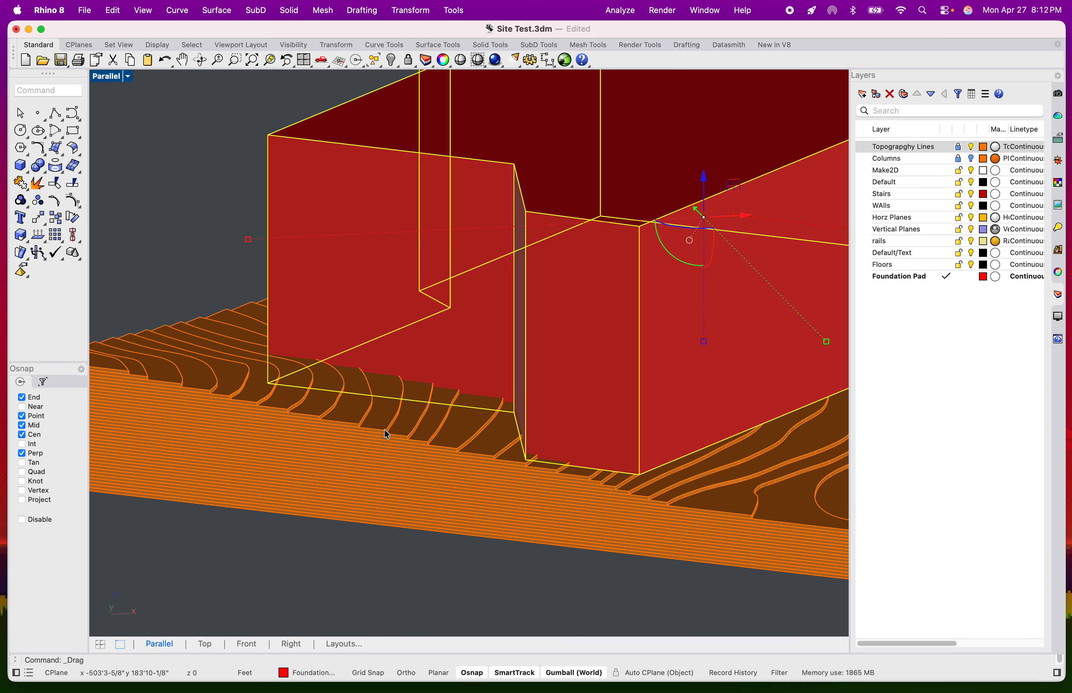
left_click(405, 449)
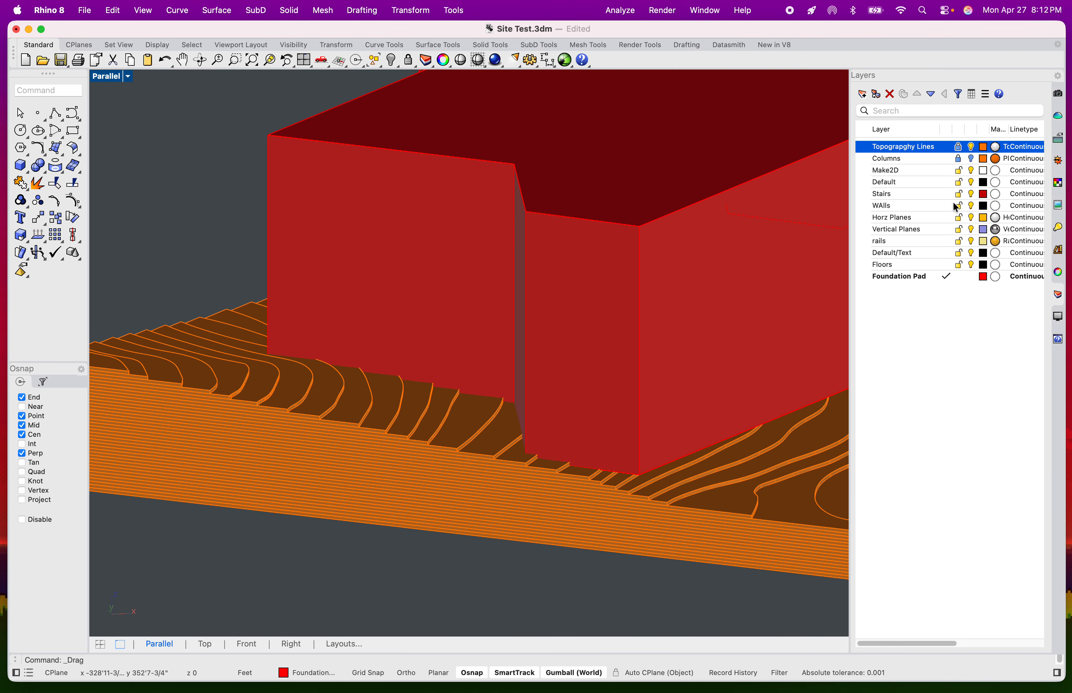
- Unlock the Columns and Topograpghy Lines layers
left_click(960, 159)
left_click(958, 146)
scroll(231, 460, "down", 5)
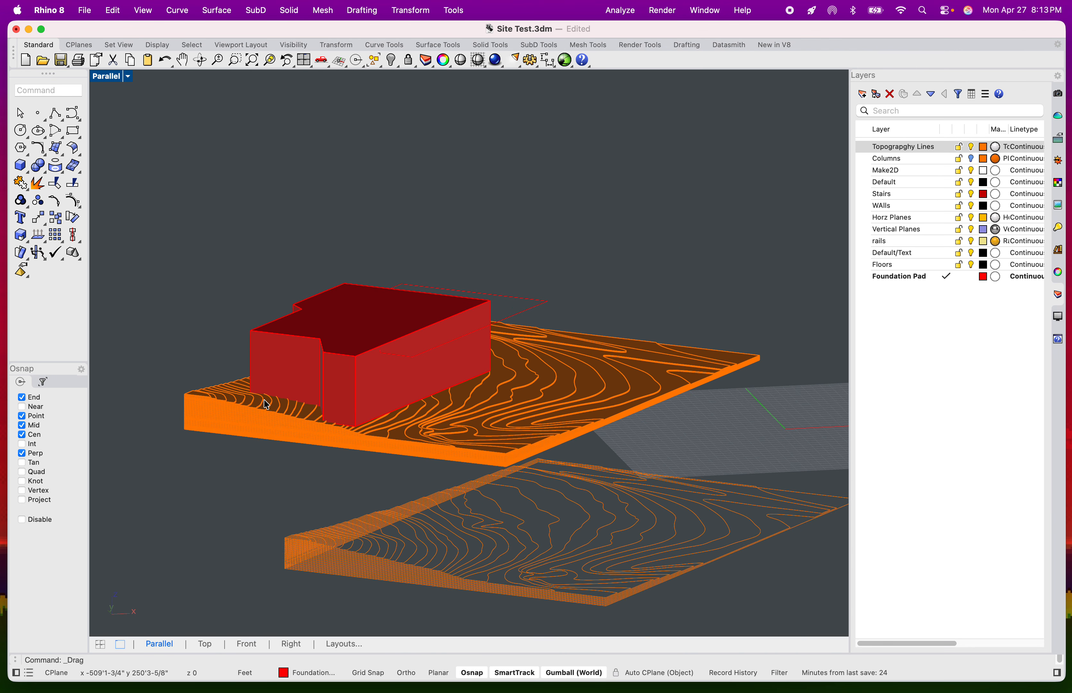
right_click_drag(239, 395, 273, 409)
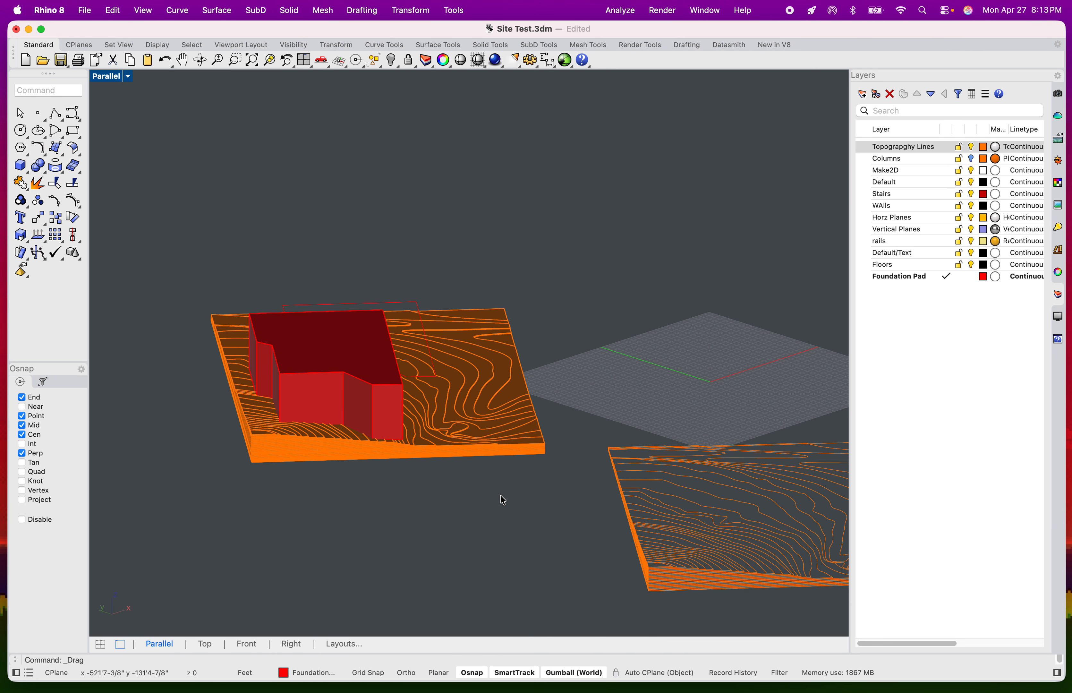
- Copy the solid topography model together with the pad solid and building to an empty area beyond the construction grid
left_click_drag(548, 505, 181, 209)
type("copy")
key("Return")
scroll(300, 512, "down", 5)
left_click(299, 513)
left_click(482, 451)
key("Return")
key("Escape")
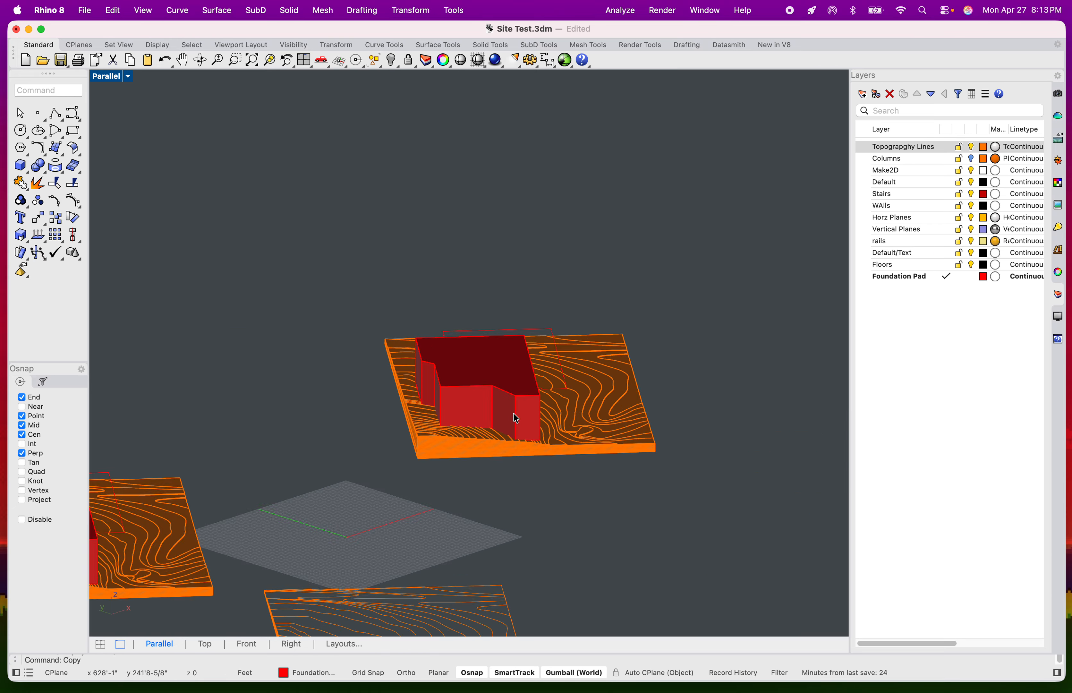
scroll(516, 426, "up", 10)
right_click_drag(496, 541, 471, 446)
left_click_drag(452, 457, 395, 422)
right_click(454, 457)
left_click_drag(376, 471, 266, 365)
right_click_drag(292, 385, 343, 454)
type("bo")
key("Escape")
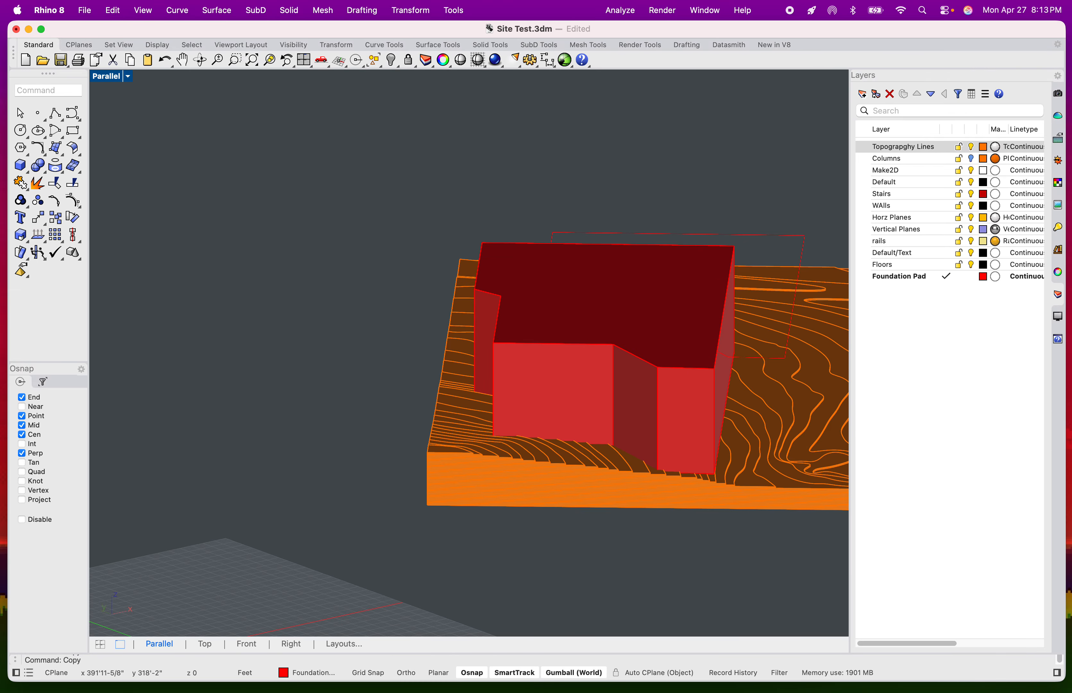
- Split the copied topography model with BooleanSplit, using the pad solid as the cutting object
left_click_drag(472, 526, 401, 434)
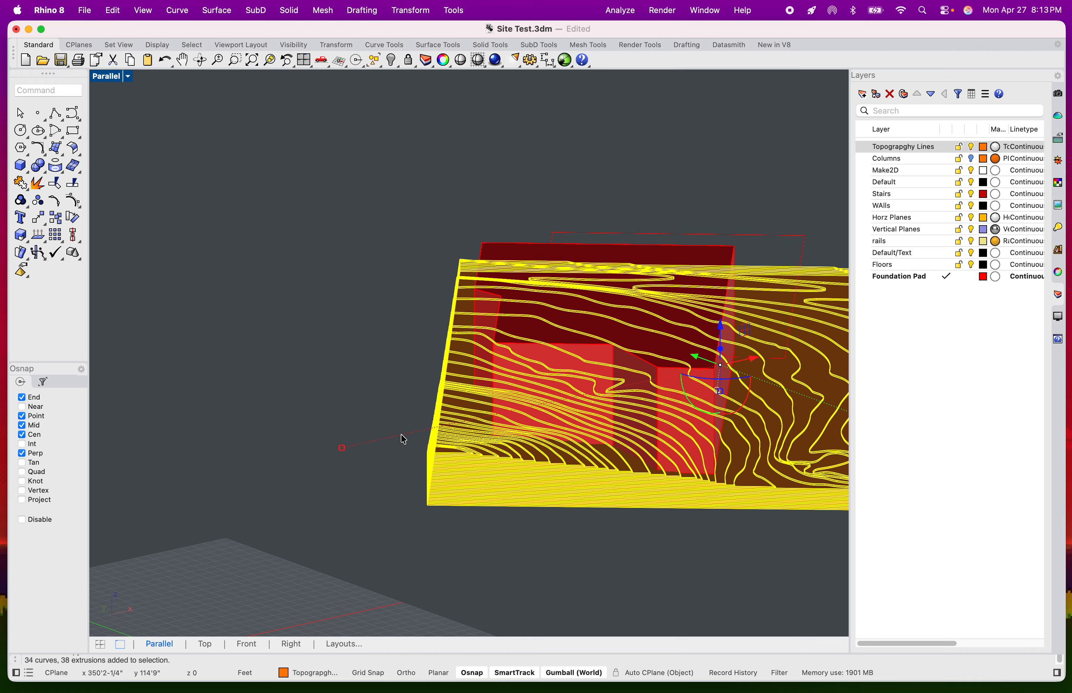
key("Up")
key("Up")
key("Up")
key("Up")
key("Up")
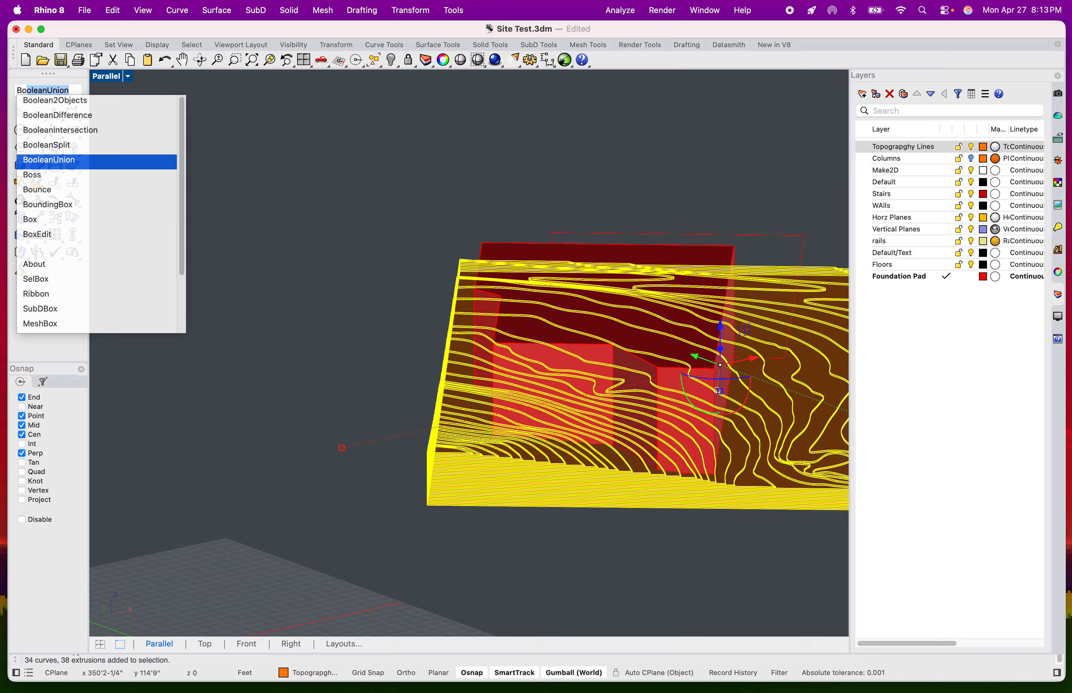
key("Return")
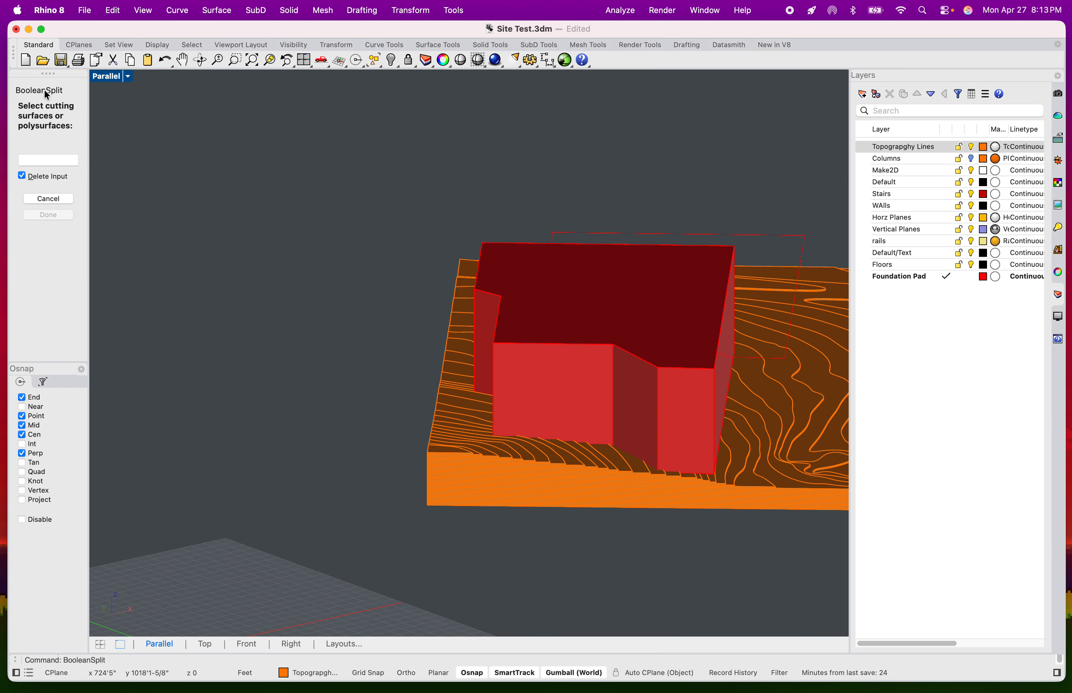
left_click(573, 308)
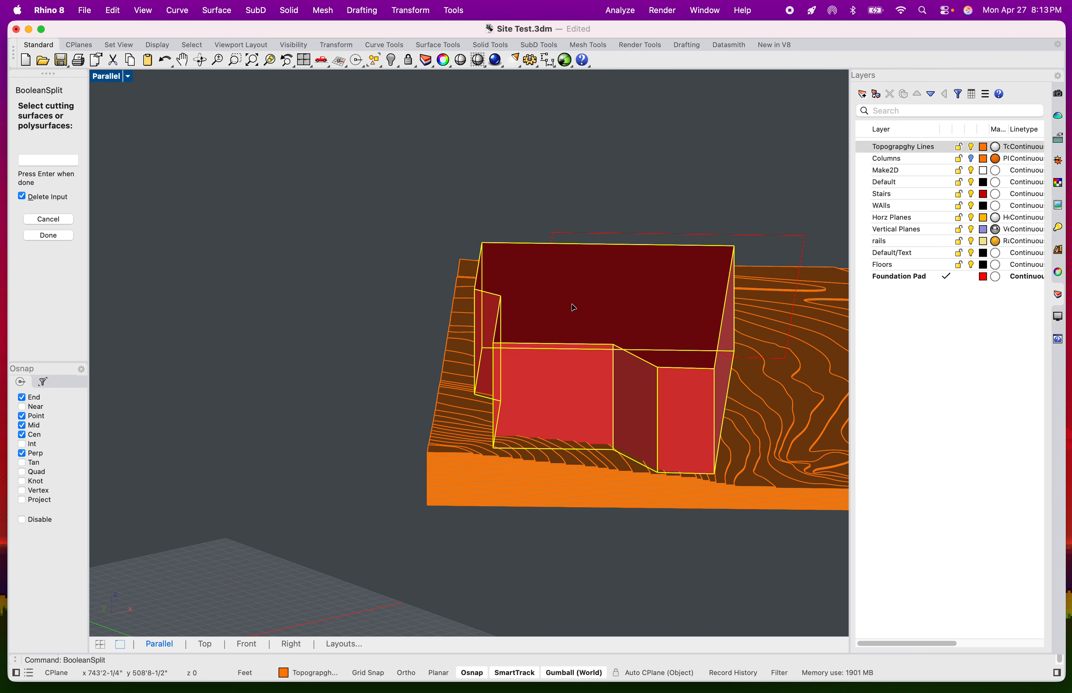
key("Return")
- Raise the copied pad solid vertically until it clears the split terrain, and deselect it
scroll(533, 438, "up", 8)
right_click_drag(535, 449, 533, 414)
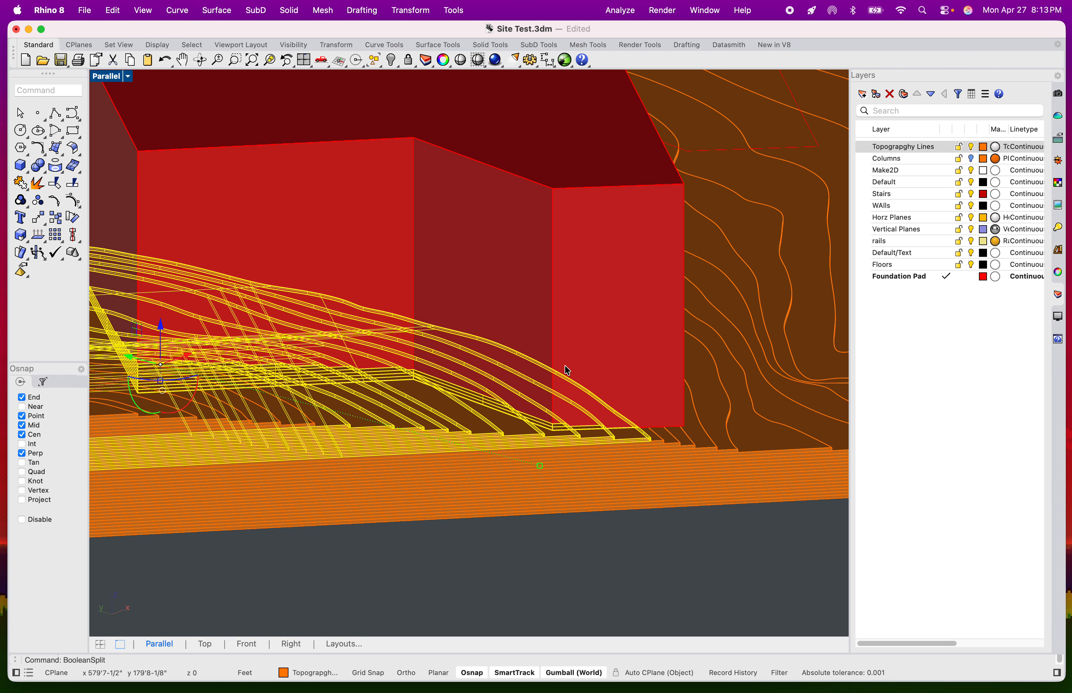
scroll(544, 400, "down", 10)
scroll(437, 363, "up", 8)
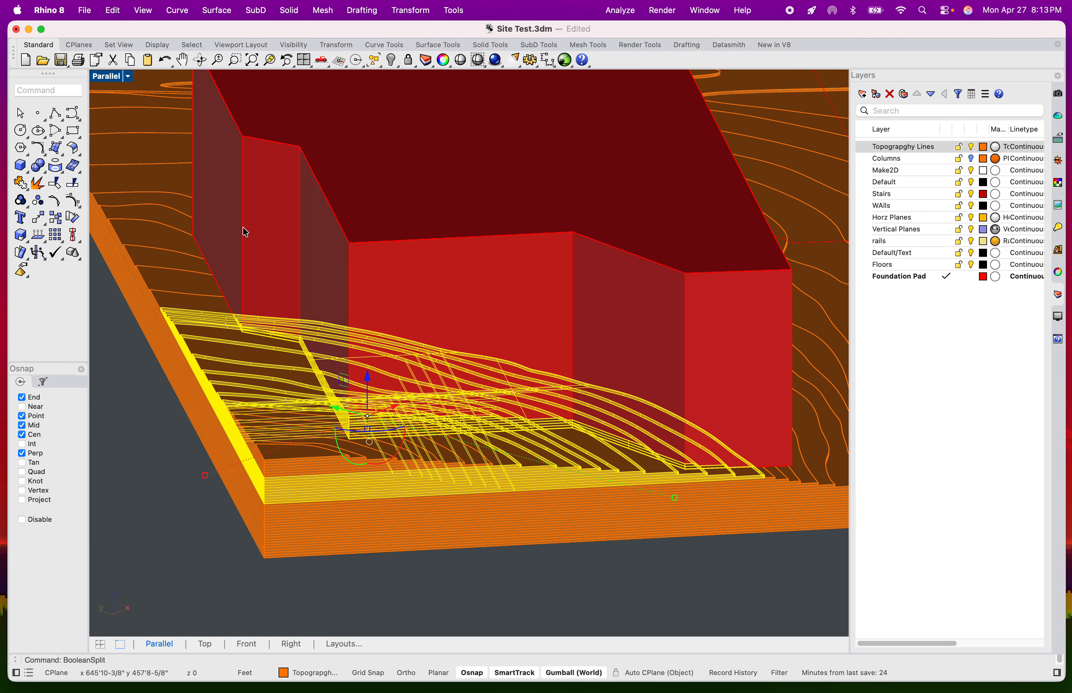
left_click(266, 63)
right_click_drag(384, 272, 236, 180)
left_click(334, 210)
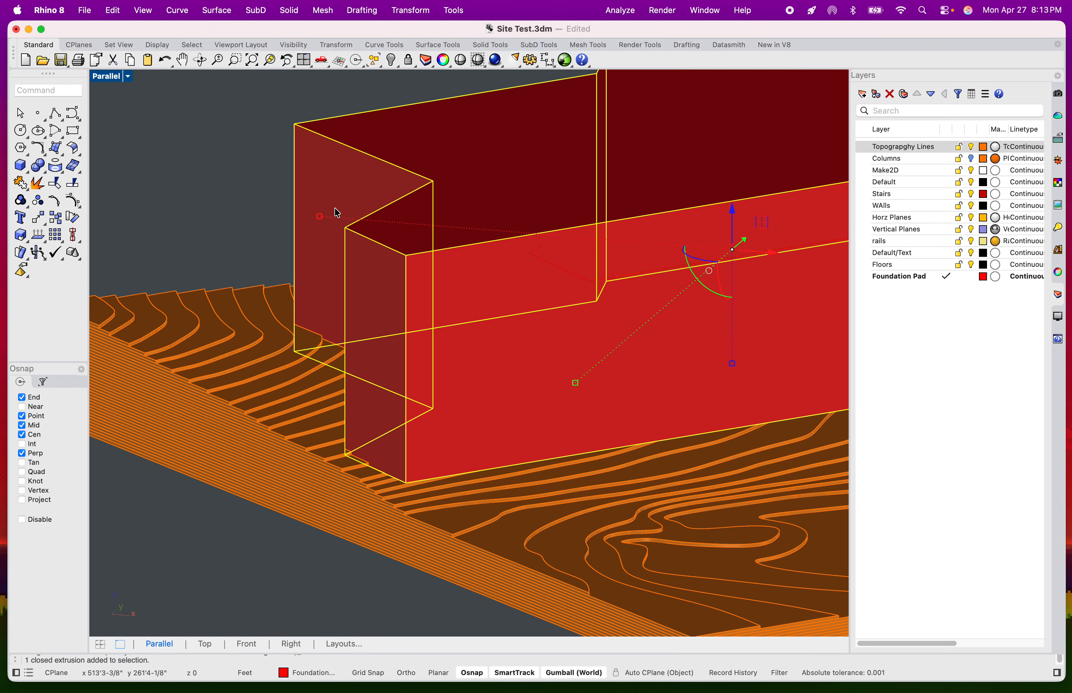
scroll(743, 220, "down", 6)
left_click_drag(737, 198, 739, 84)
left_click(422, 145)
scroll(570, 277, "up", 5)
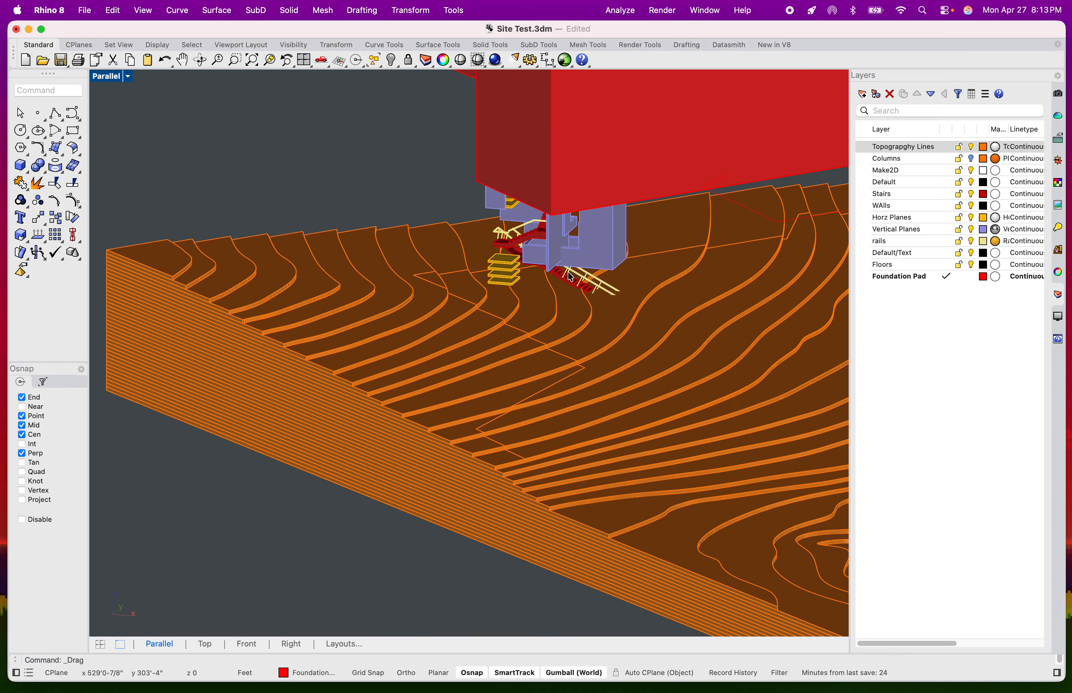
left_click(453, 287)
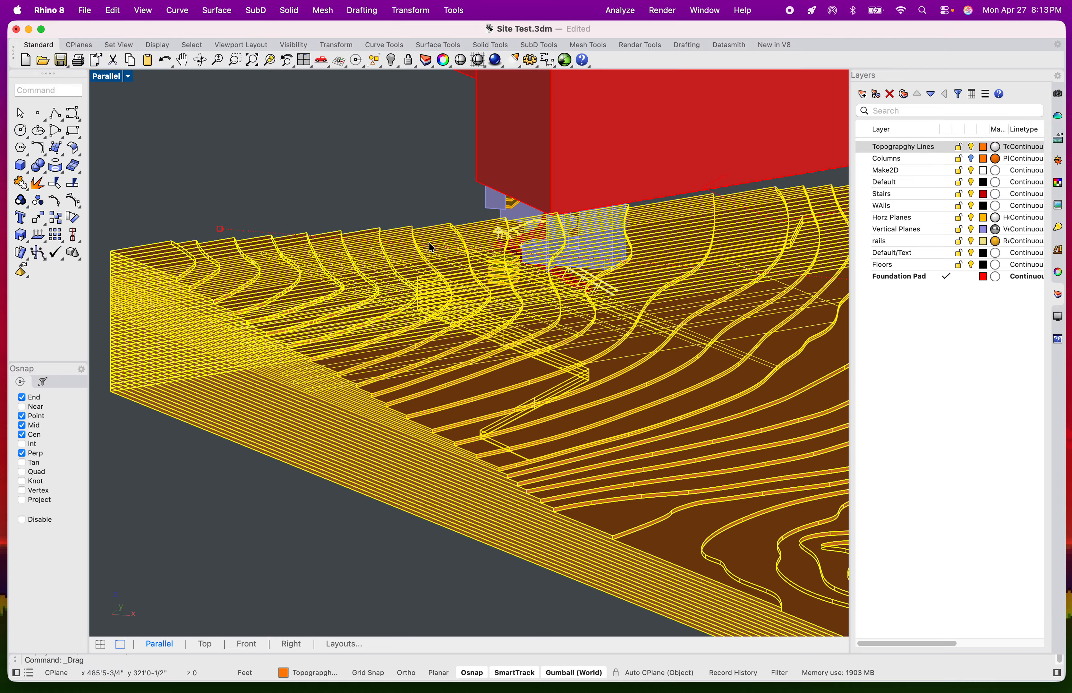
key("super+z")
left_click(371, 130)
left_click(441, 283)
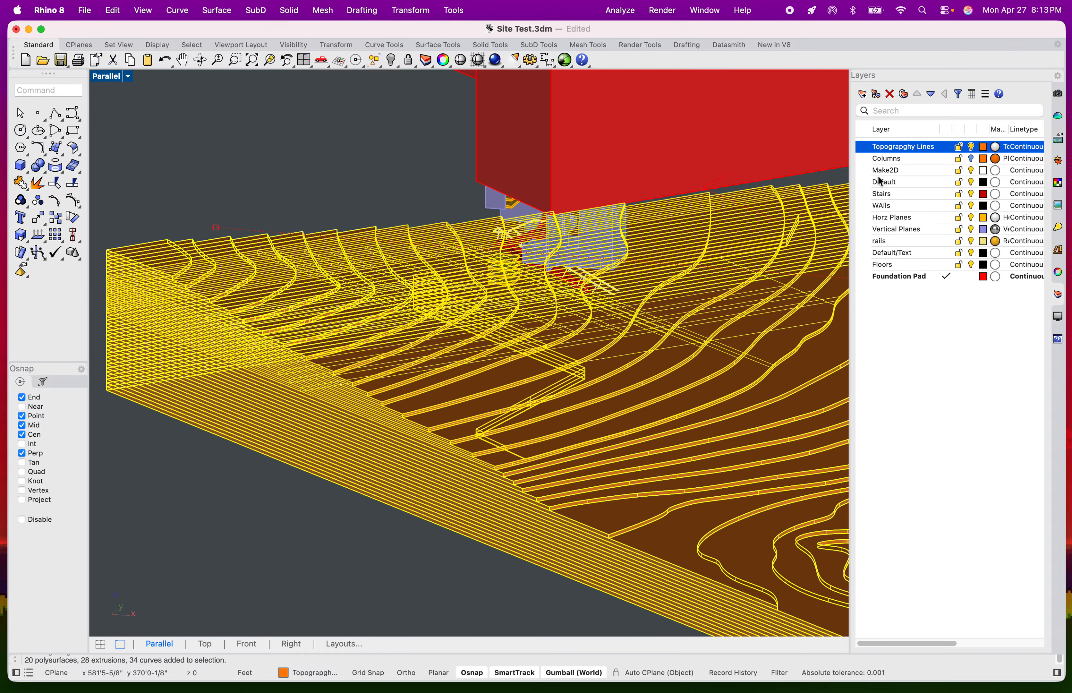
left_click(275, 147)
- Select the copied topography model and ungroup it
right_click_drag(351, 210, 102, 159, "shift")
left_click(380, 274)
scroll(447, 353, "down", 8)
left_click(362, 508)
left_click(427, 376)
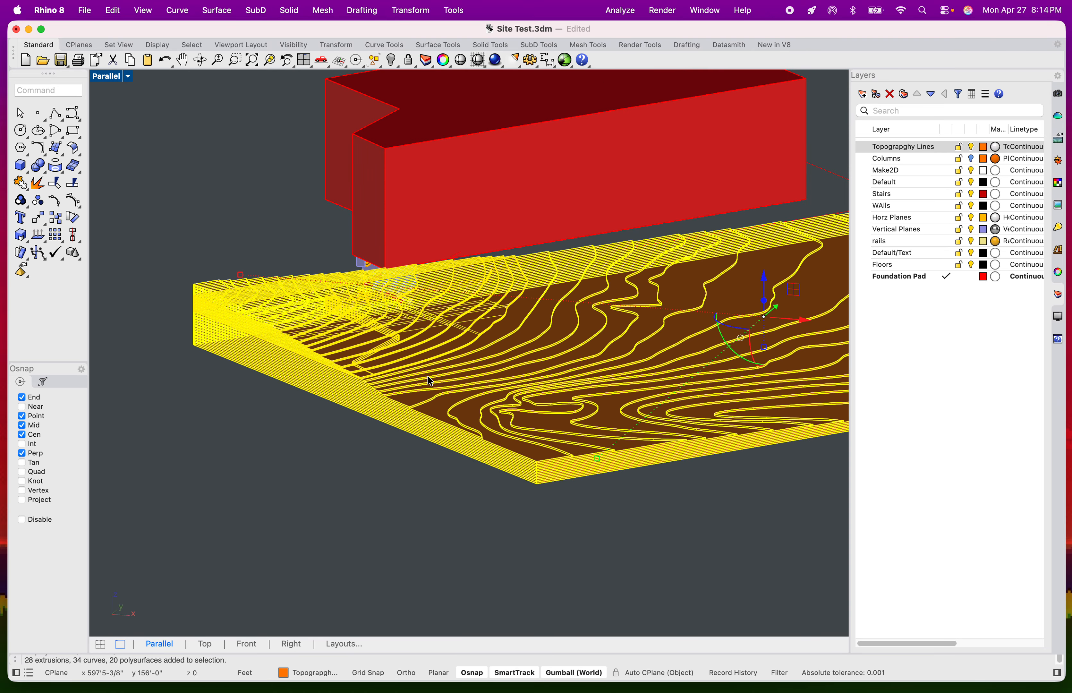
type("Ungroup")
key("Return")
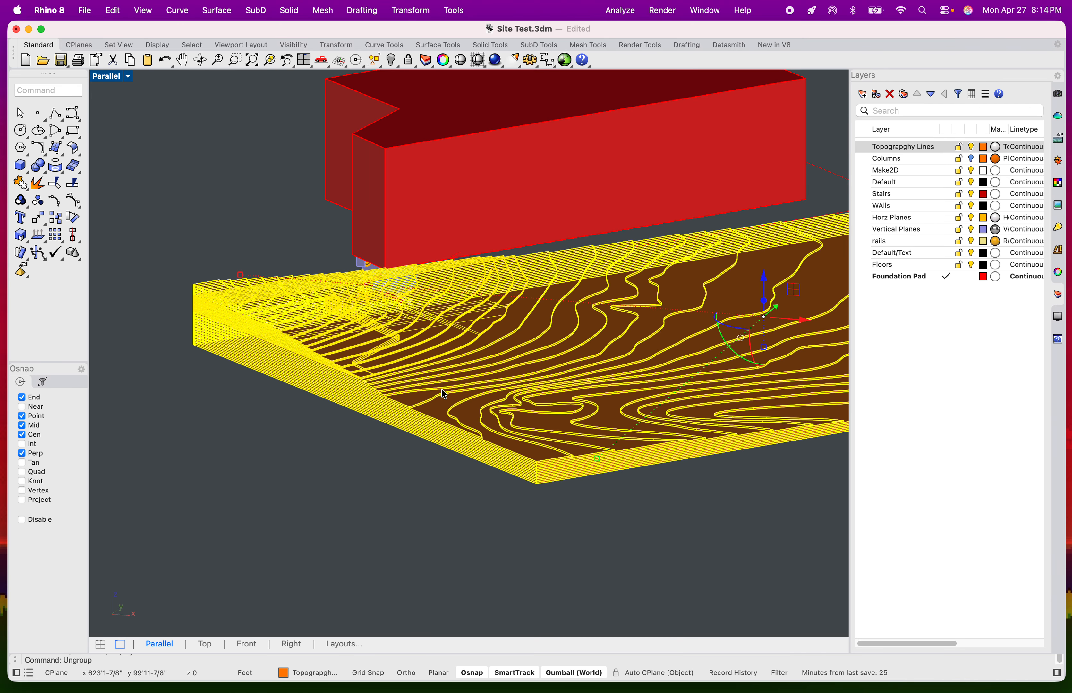
- Deselect the ungrouped topography and delete the upper cut terrain pieces within the pad outline beneath the building, one by one
left_click(243, 197)
left_click(308, 314)
left_click(342, 350)
left_click(408, 328)
scroll(416, 320, "up", 10)
left_click(339, 308)
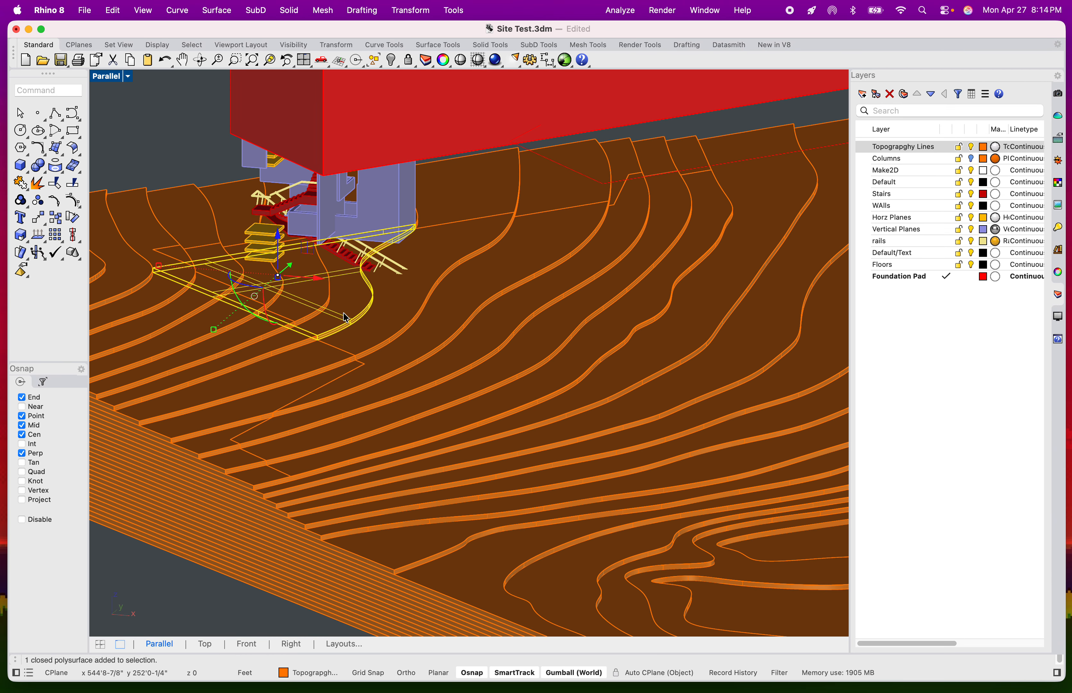
key("Delete")
left_click(334, 302)
left_click(324, 301)
key("Delete")
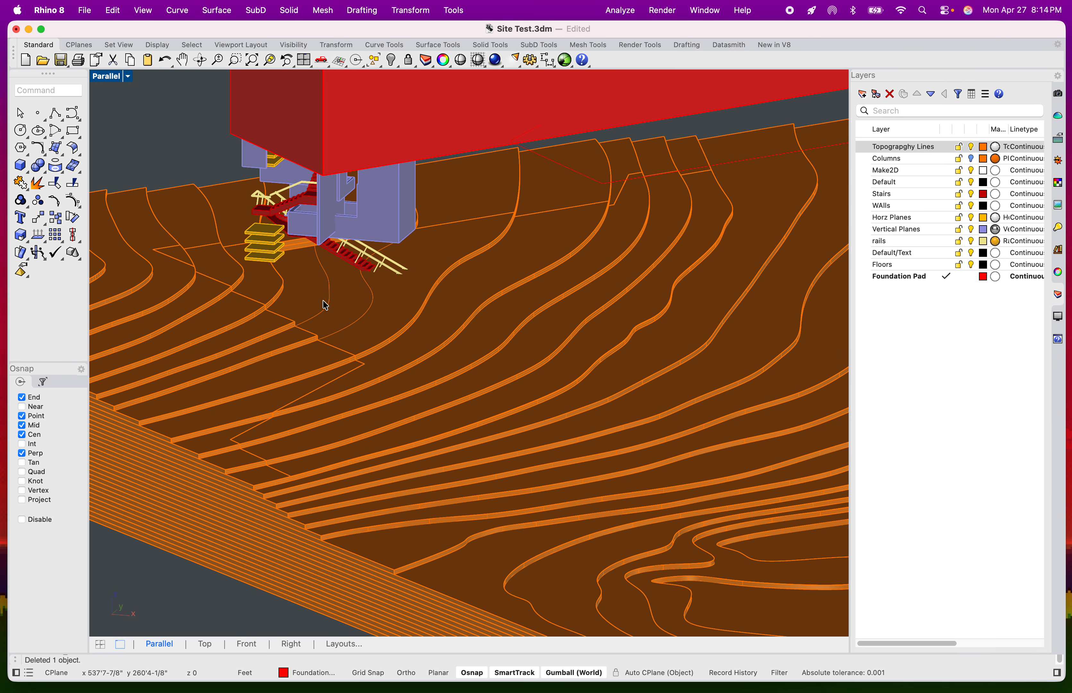
left_click(279, 284)
key("Delete")
left_click(230, 273)
key("Delete")
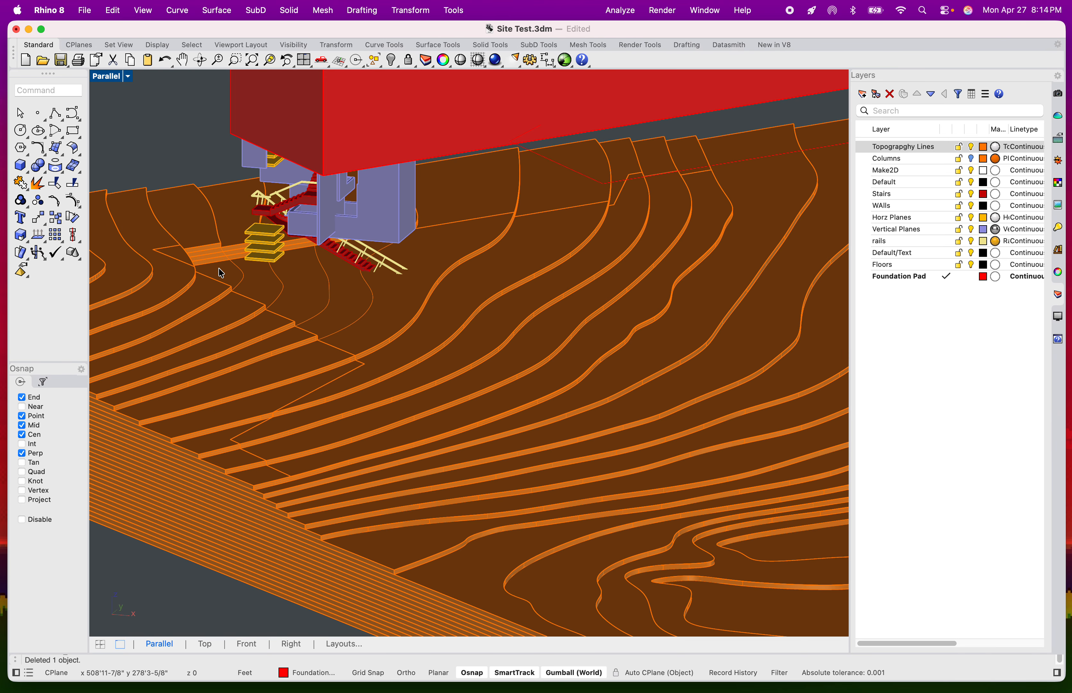
- Delete the next two terrain pieces within the pad outline, beyond the foot of the exterior stairs
scroll(186, 258, "up", 5)
scroll(233, 276, "down", 5)
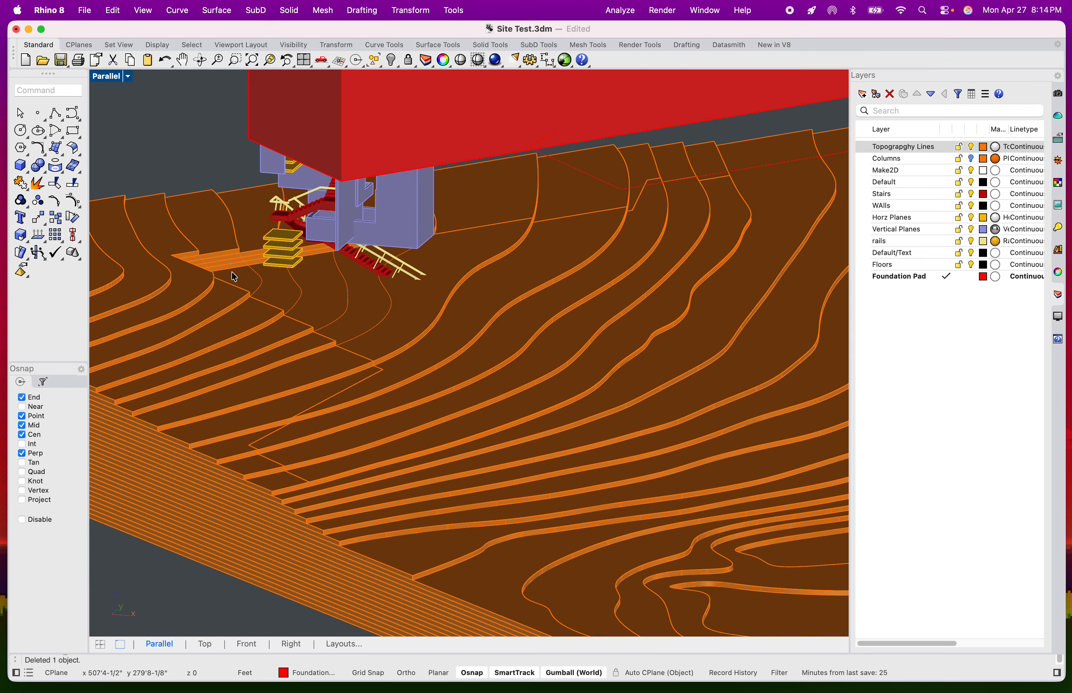
scroll(433, 350, "up", 2)
left_click(433, 351)
key("Delete")
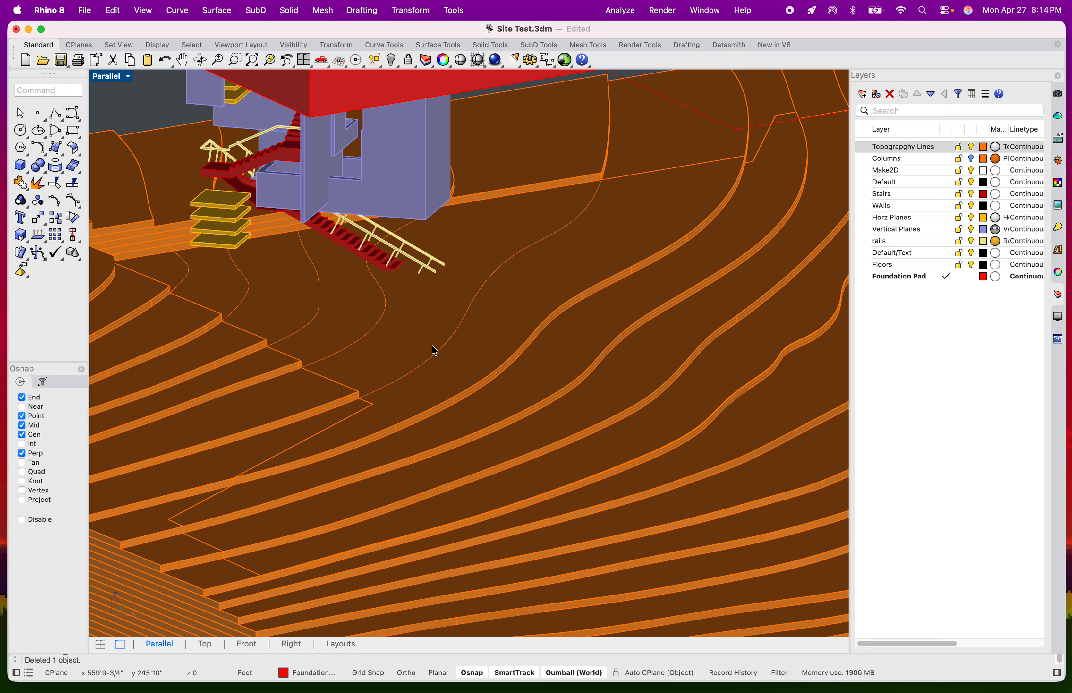
scroll(434, 354, "down", 2)
left_click(431, 387)
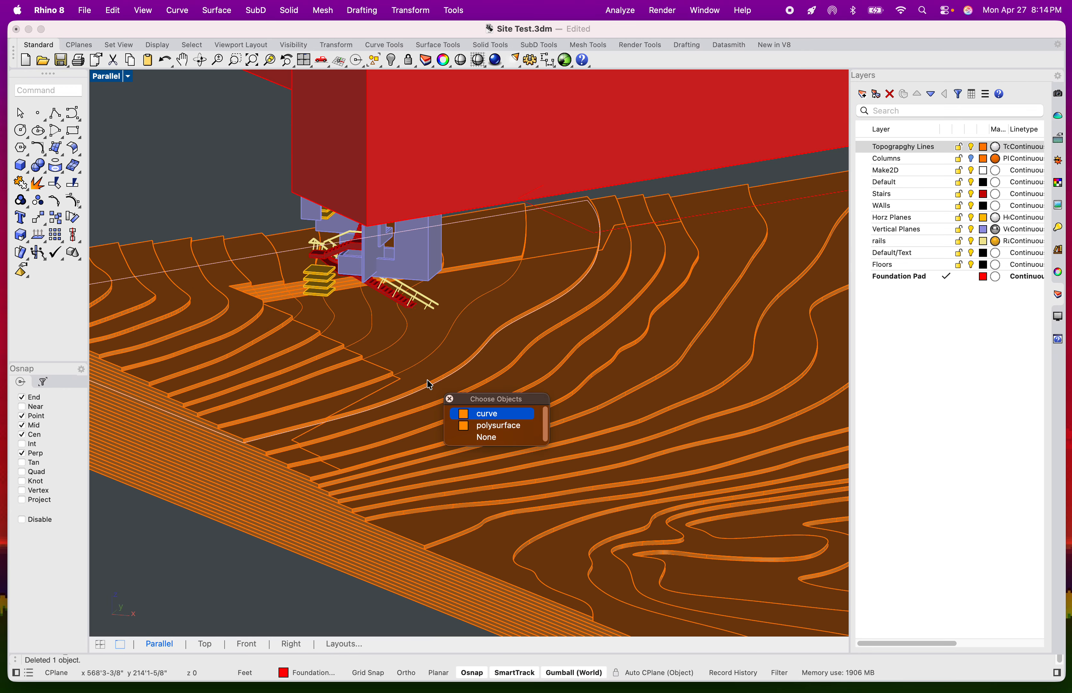
key("Return")
key("Delete")
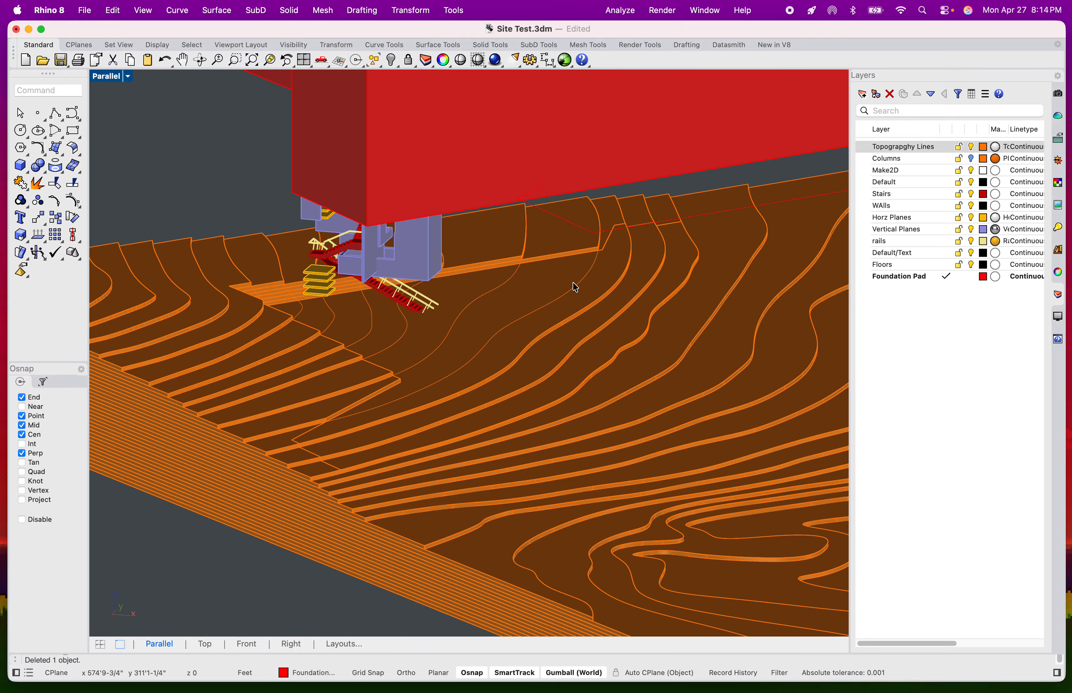
- Delete the following two lower terrain pieces that reach the far notched edge of the pad outline
scroll(631, 248, "up", 2)
left_click(644, 246)
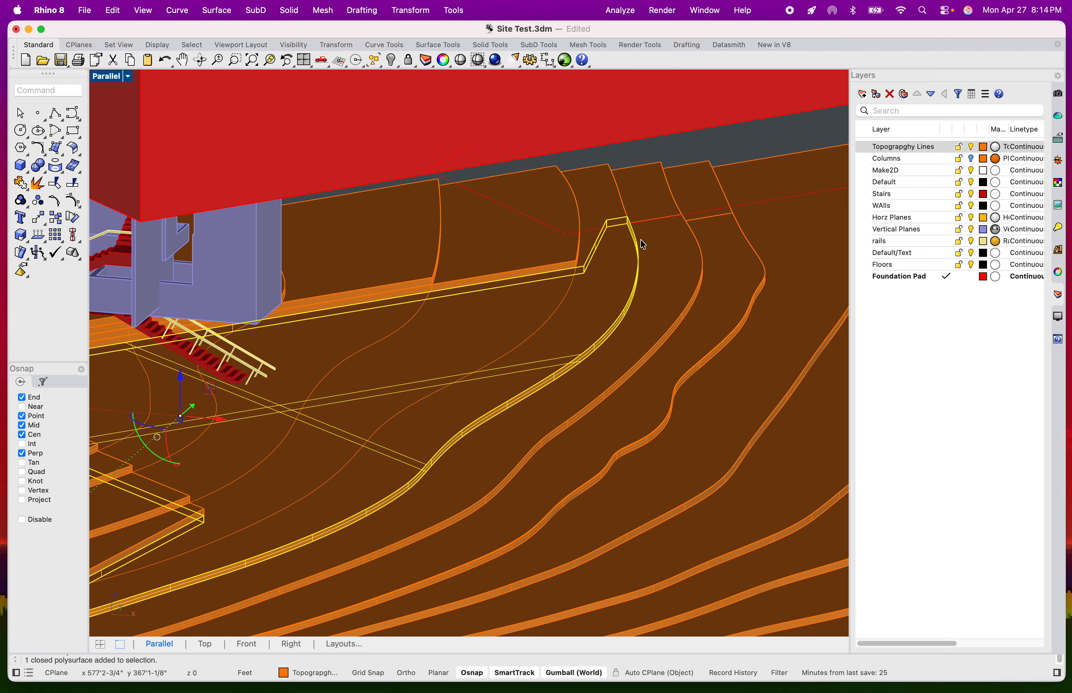
key("Delete")
left_click(698, 242)
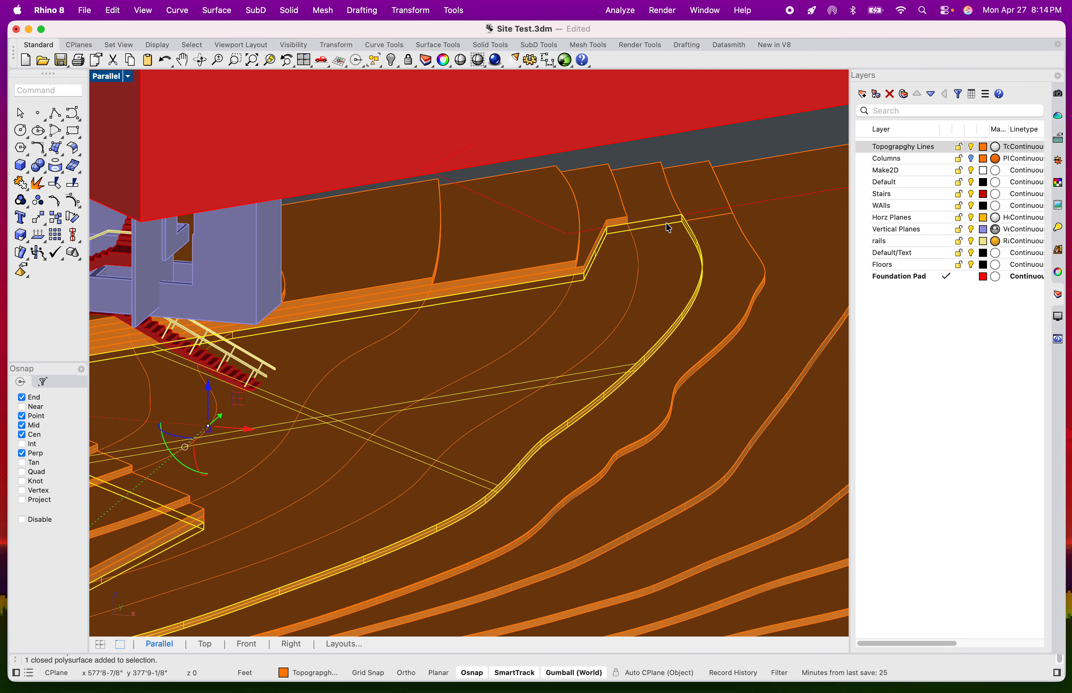
key("Delete")
- Try deleting the next lower terrain layer at the pad's far edge, undo that deletion and deselect the layer
left_click(742, 239)
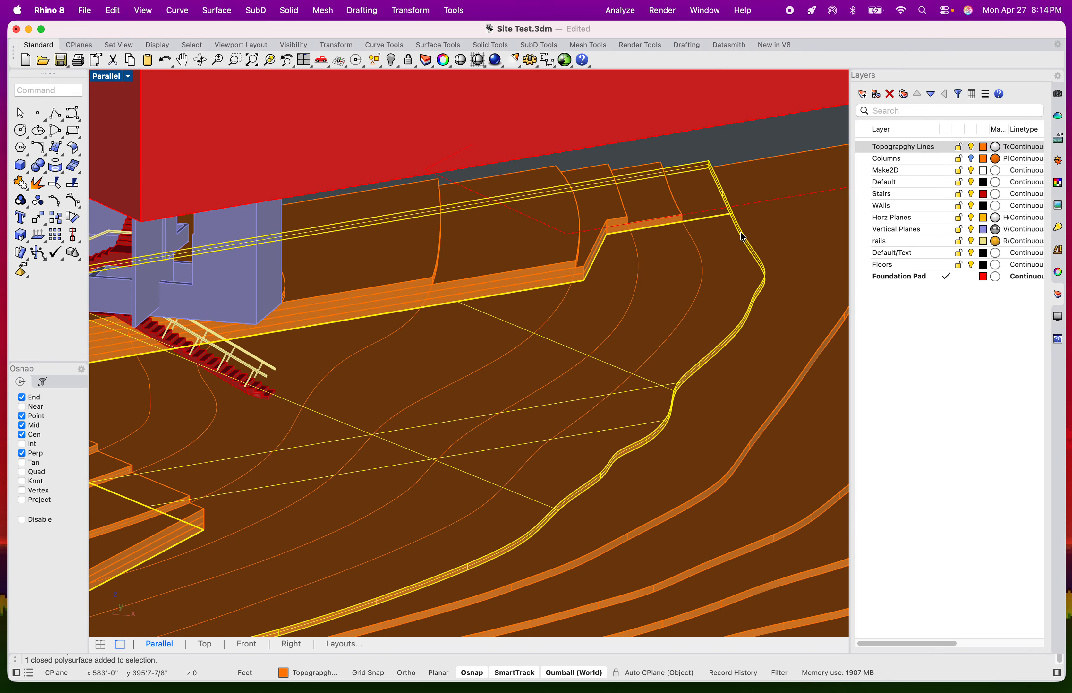
key("Delete")
key("cmd+z")
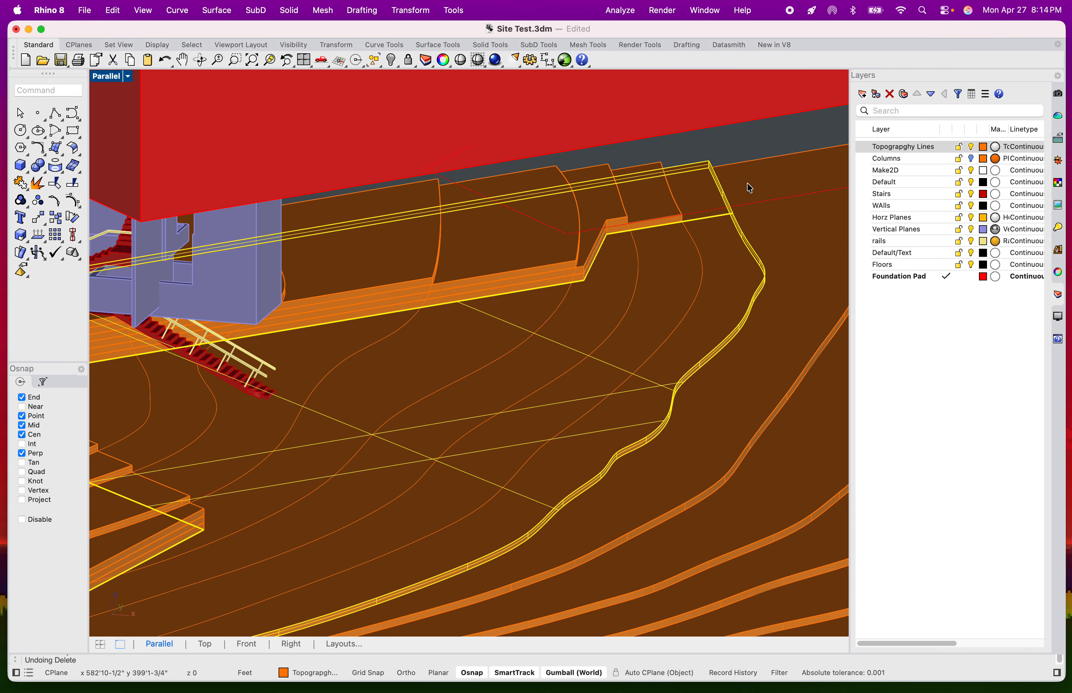
left_click(748, 155)
- Examine the remaining terrain layer at the pad's far edge up close, selecting it to see its extent
right_click_drag(742, 186, 716, 246, "shift")
right_click_drag(715, 246, 725, 283)
right_click_drag(758, 363, 463, 331, "shift")
right_click_drag(514, 347, 533, 344)
scroll(392, 385, "up", 5)
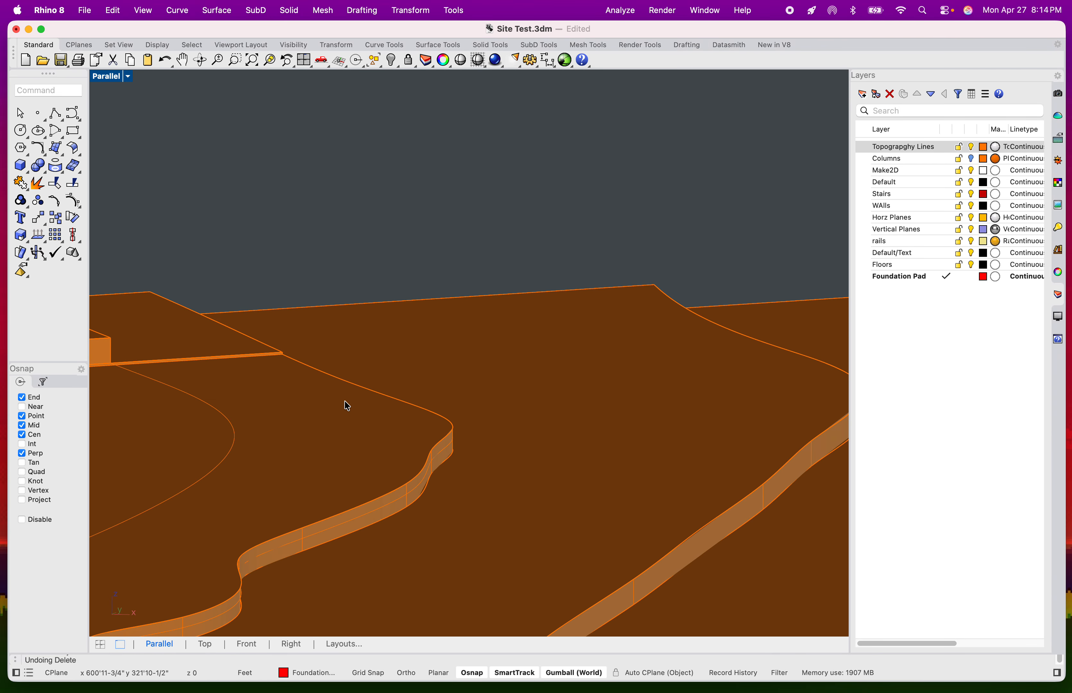
left_click(443, 431)
right_click_drag(302, 426, 491, 388)
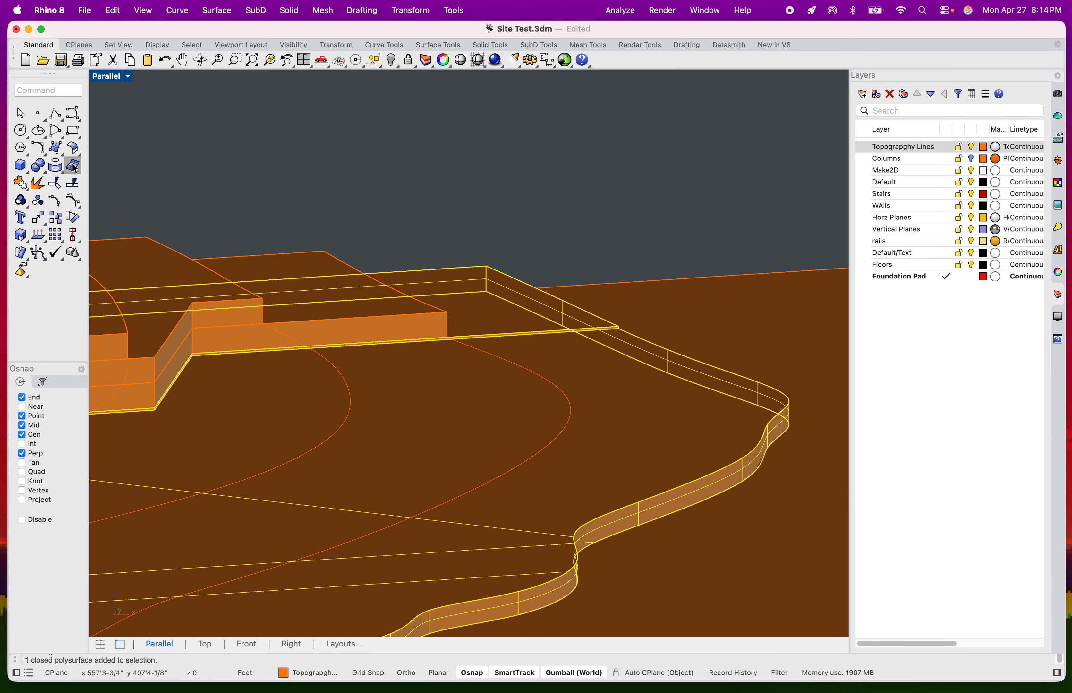
- Preview the excavated terrain around the building in Rendered display mode, and return the viewport to Shaded
left_click(128, 76)
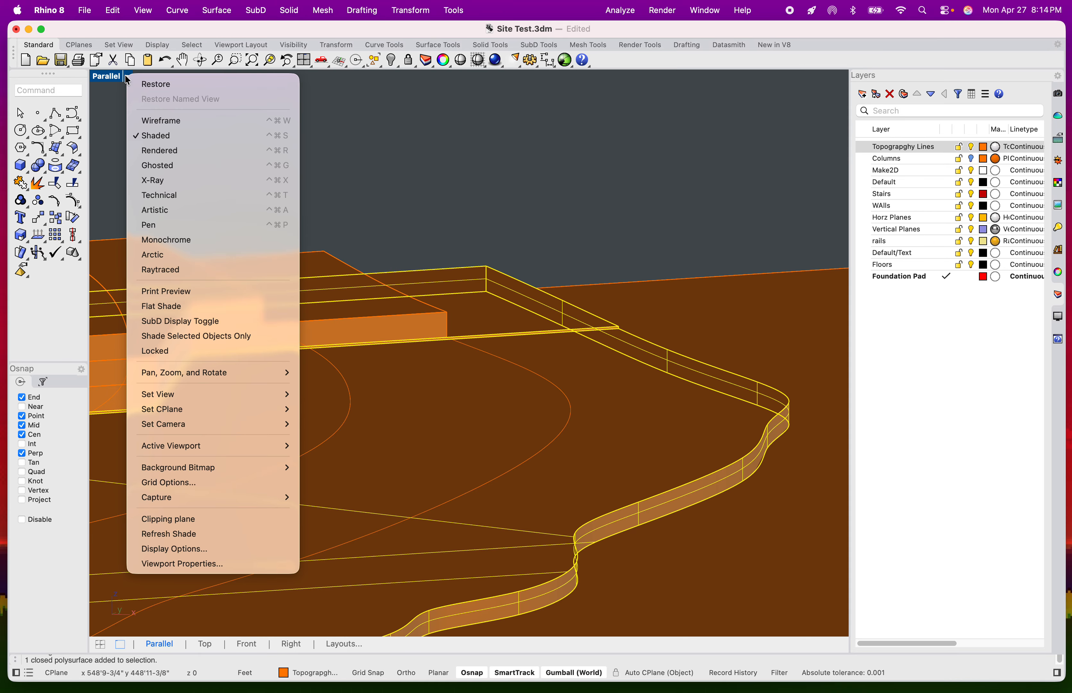
left_click(162, 155)
right_click_drag(522, 175, 448, 274)
scroll(532, 240, "up", 5)
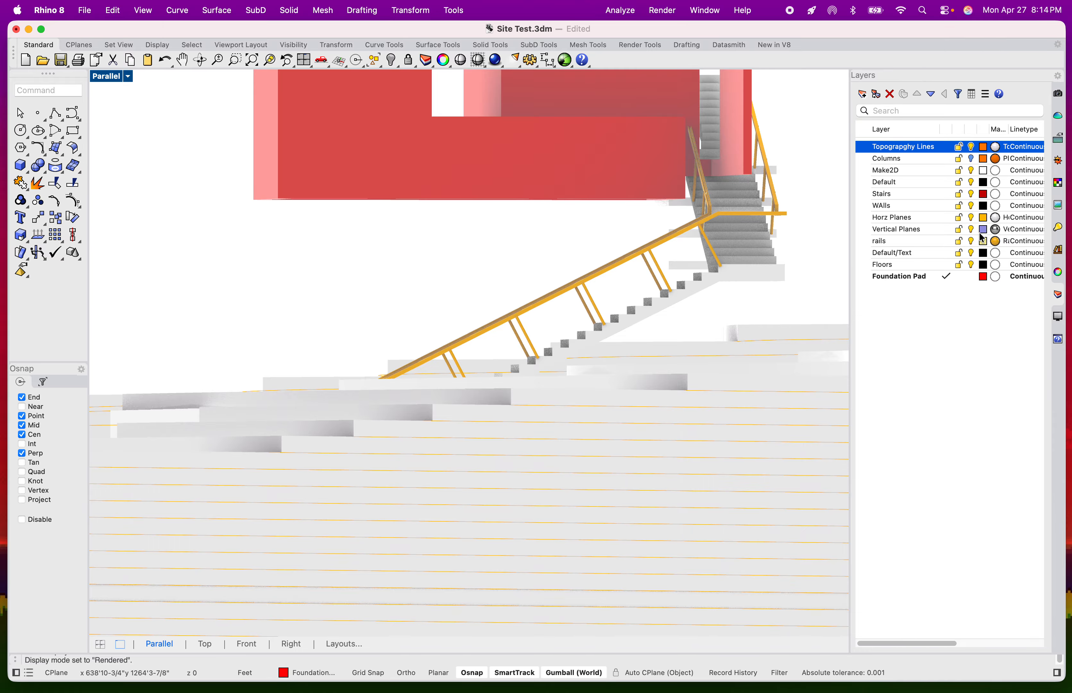
scroll(515, 239, "up", 10)
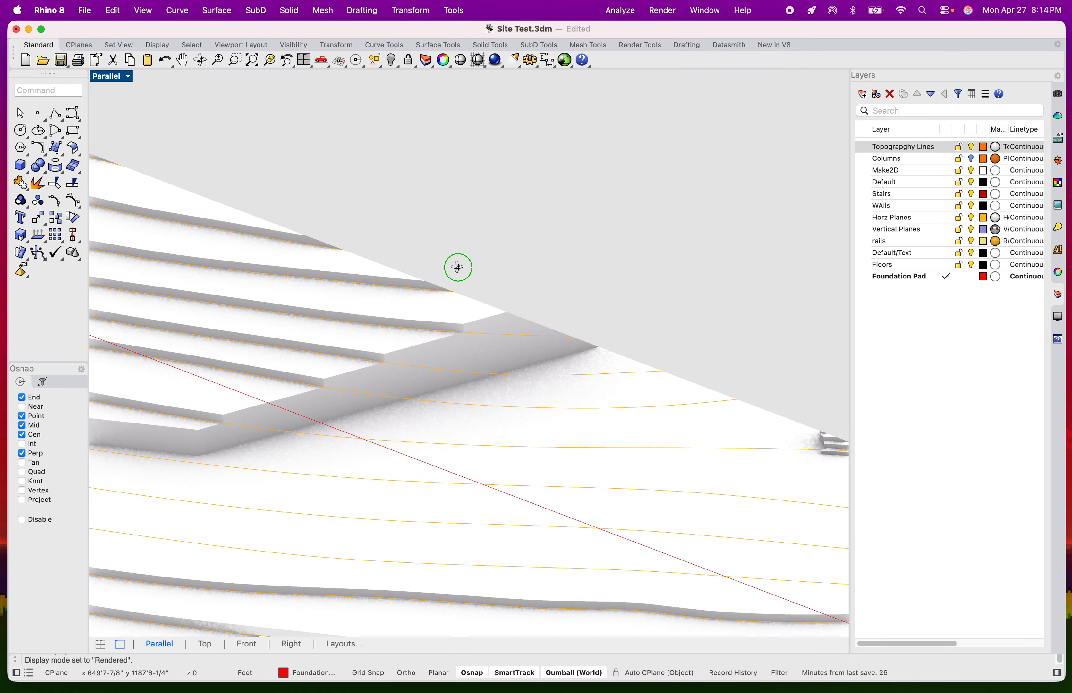
scroll(520, 259, "down", 5)
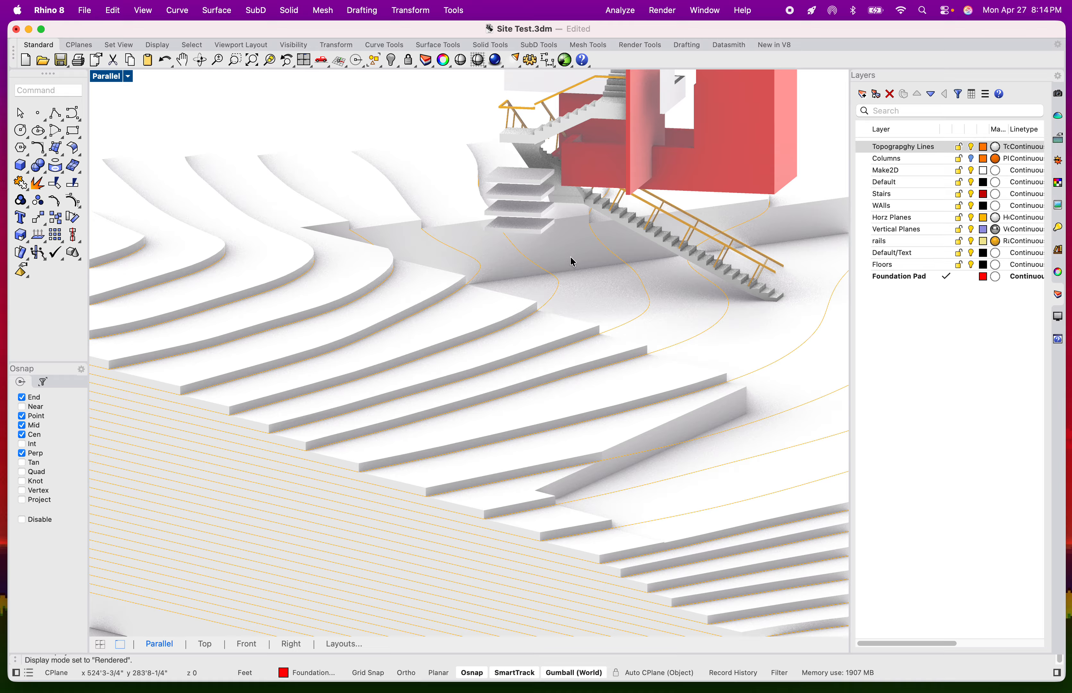
left_click(128, 76)
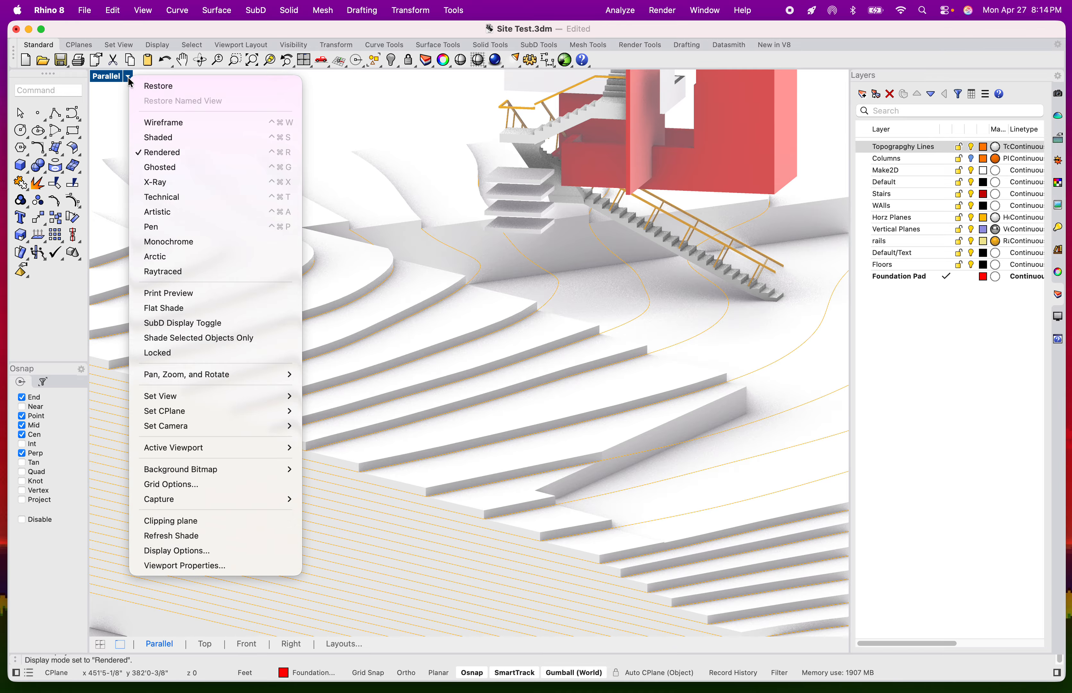
left_click(167, 136)
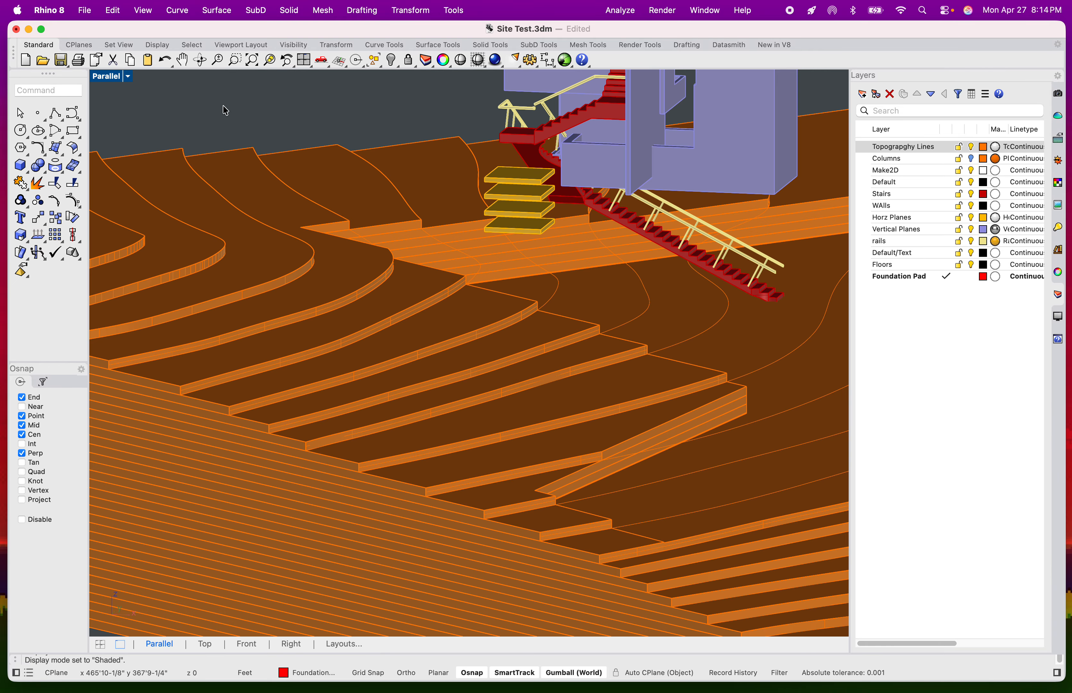
scroll(223, 108, "down", 5)
scroll(342, 234, "up", 5)
scroll(489, 223, "down", 3)
scroll(489, 223, "down", 5)
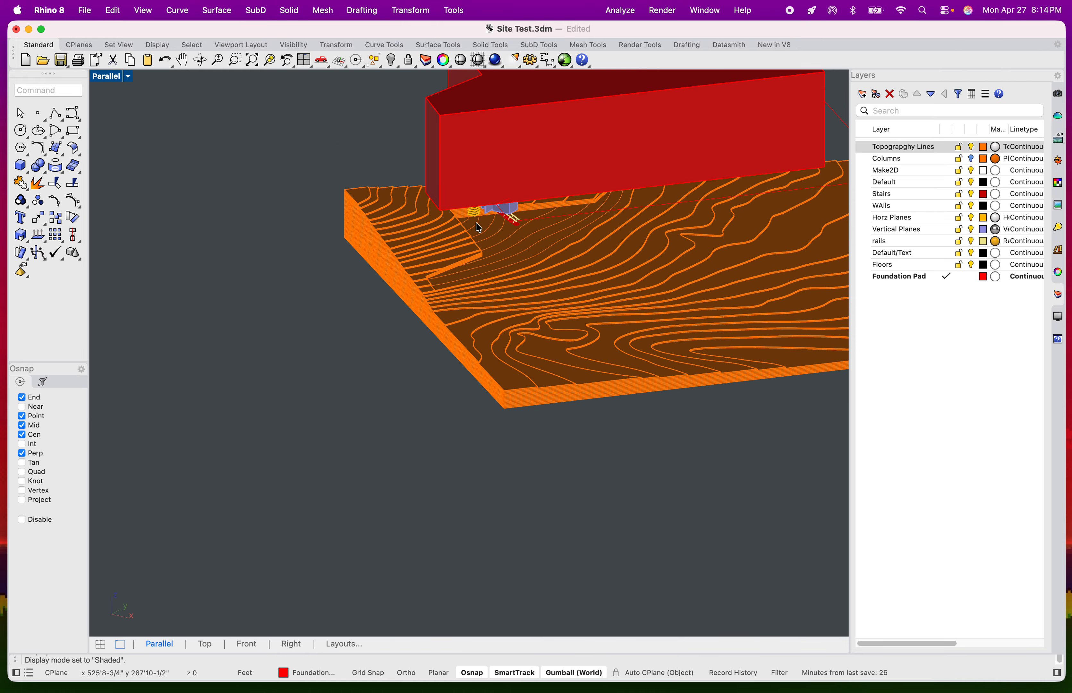
- Offset the closed foundation pad outline curve inward by 1.5 feet
scroll(518, 225, "up", 2)
left_click(636, 197)
scroll(654, 189, "up", 3)
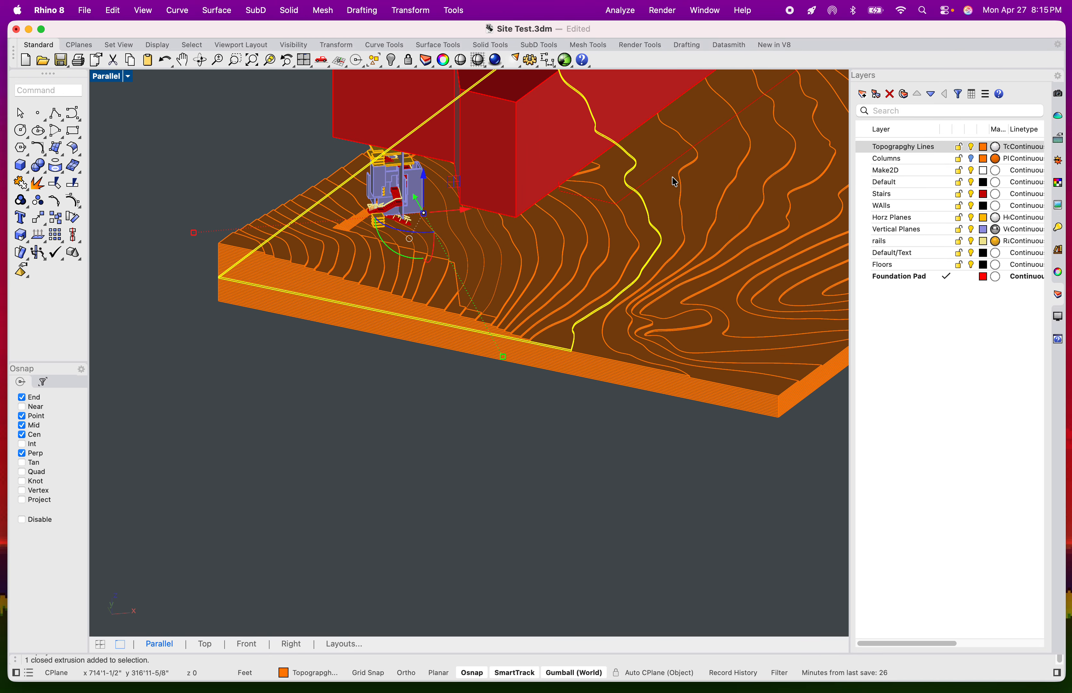
left_click(673, 178)
scroll(662, 221, "up", 3)
right_click_drag(661, 220, 653, 229)
type("Offset")
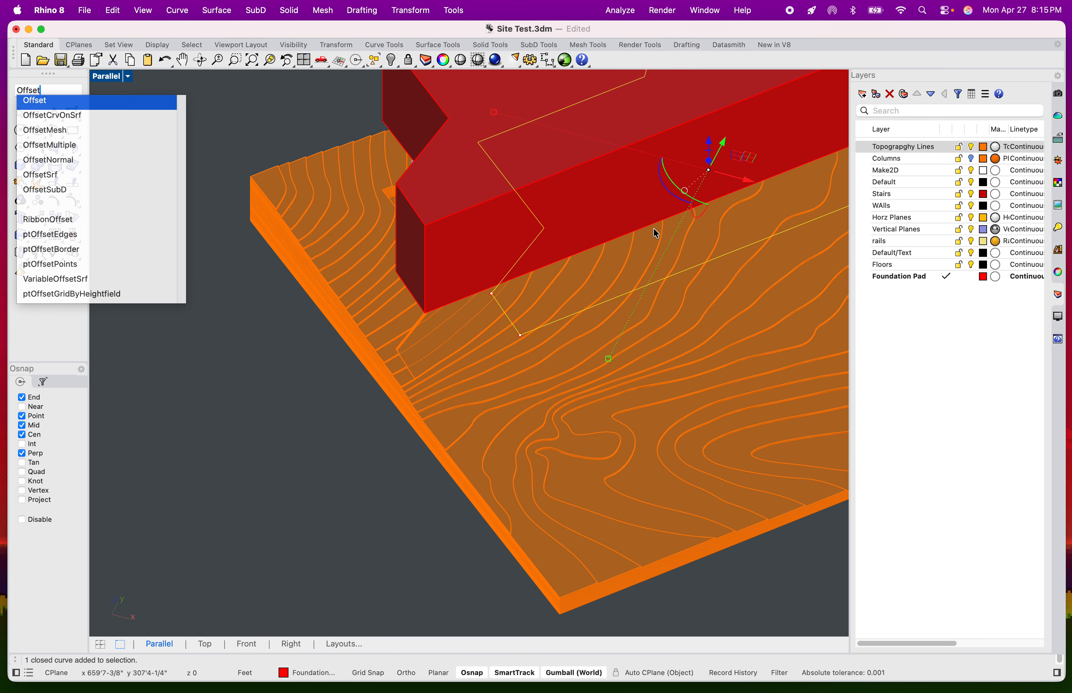
key("Return")
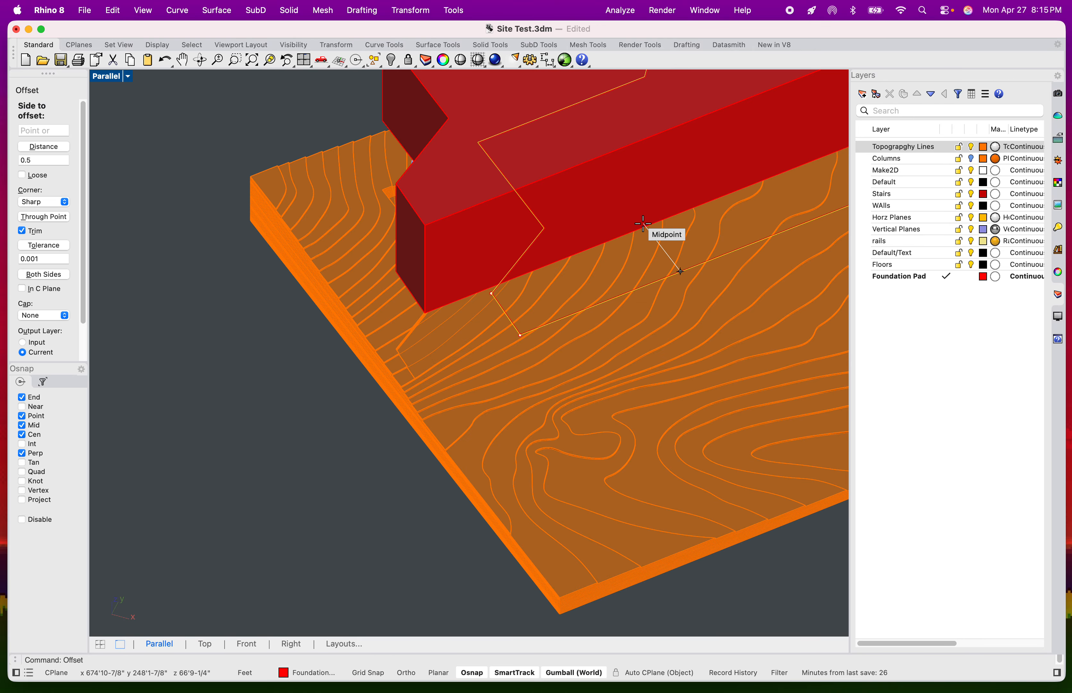
left_click(27, 144)
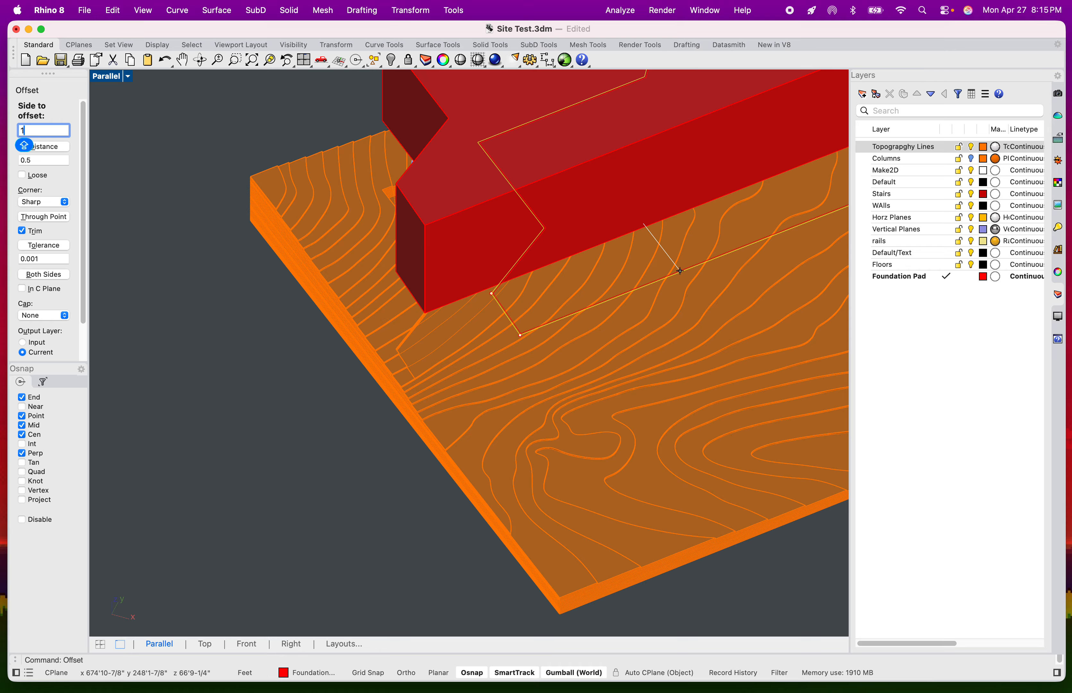
type("1.5")
key("Return")
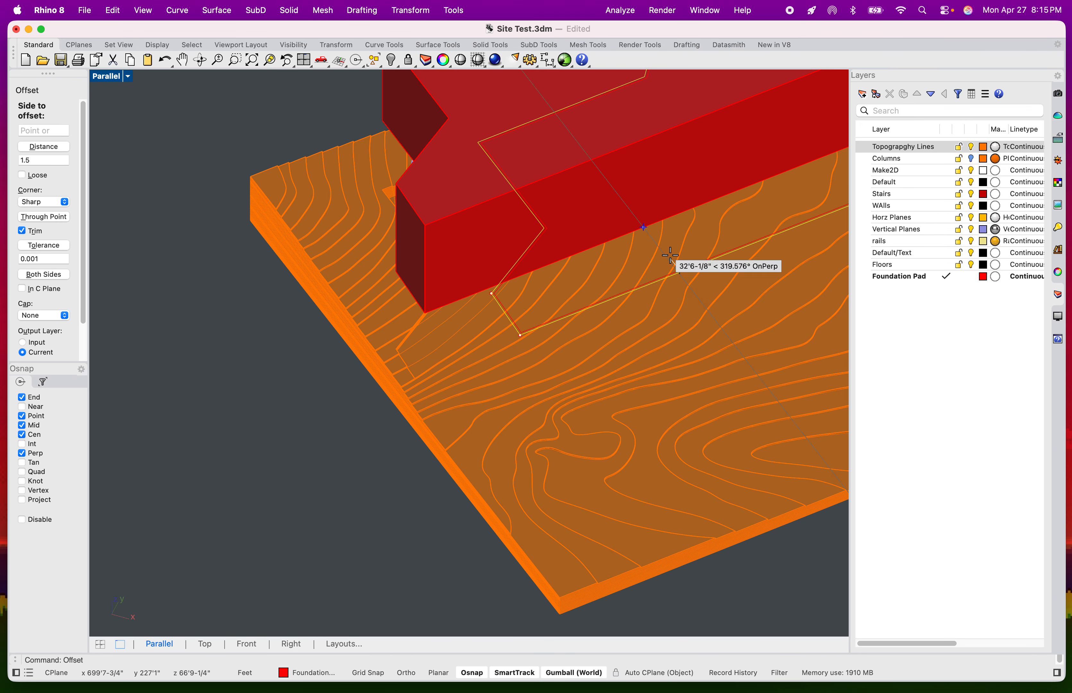
scroll(657, 268, "up", 5)
left_click(635, 282)
scroll(556, 319, "down", 8)
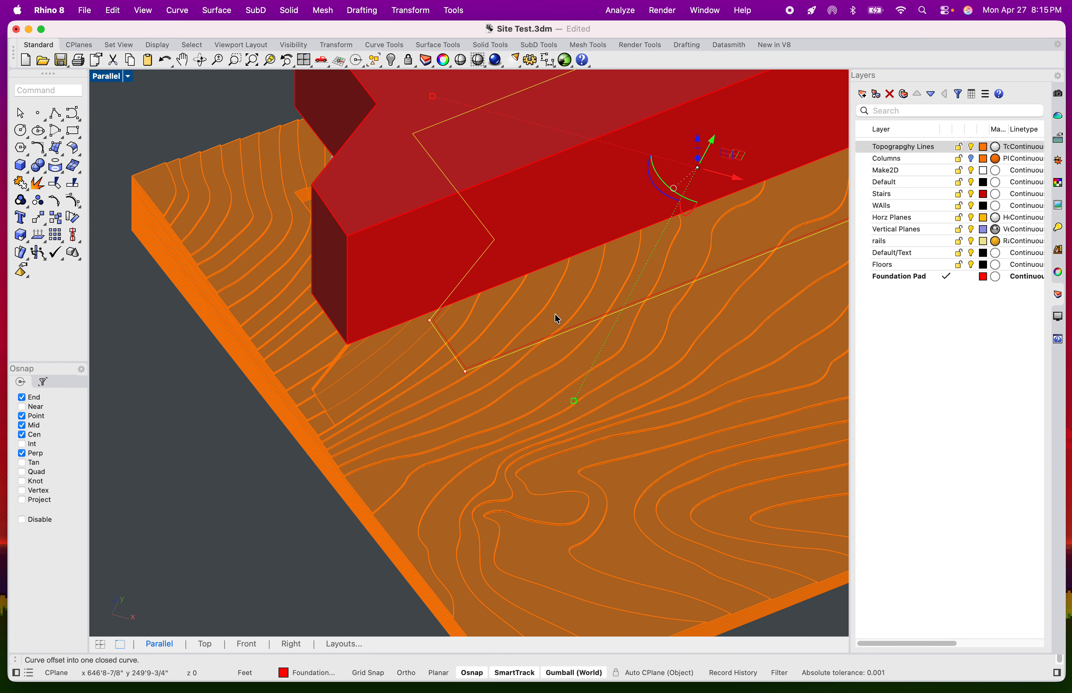
- Select both the original and the offset pad outlines and explode them into separate segments
scroll(483, 359, "up", 10)
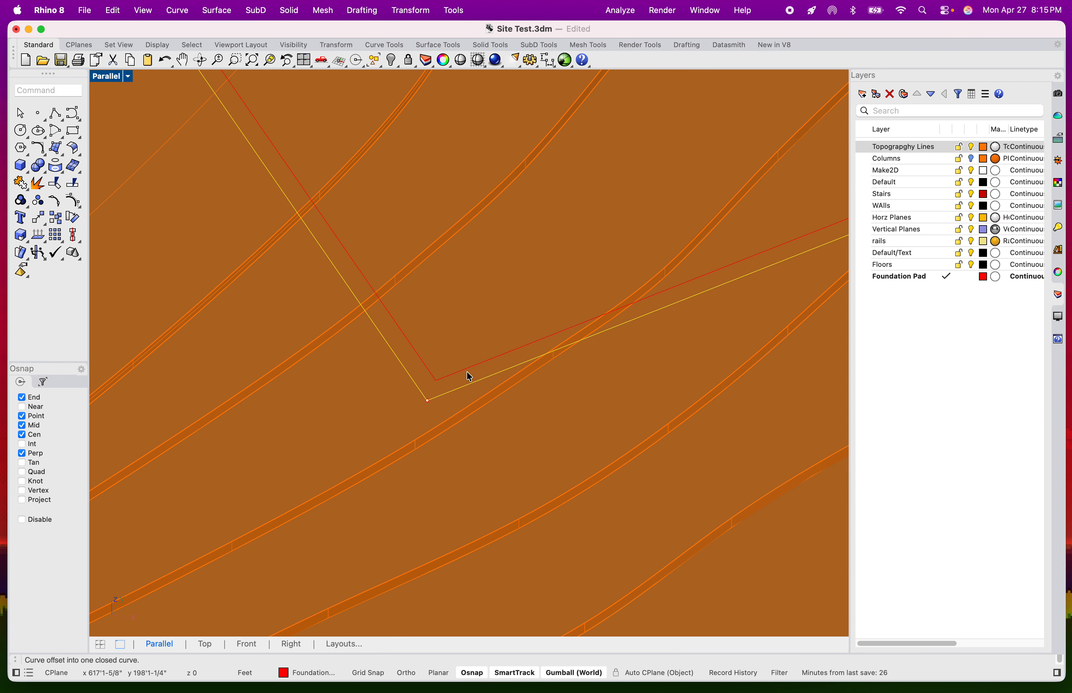
scroll(440, 388, "up", 4)
left_click(466, 341)
key("Escape")
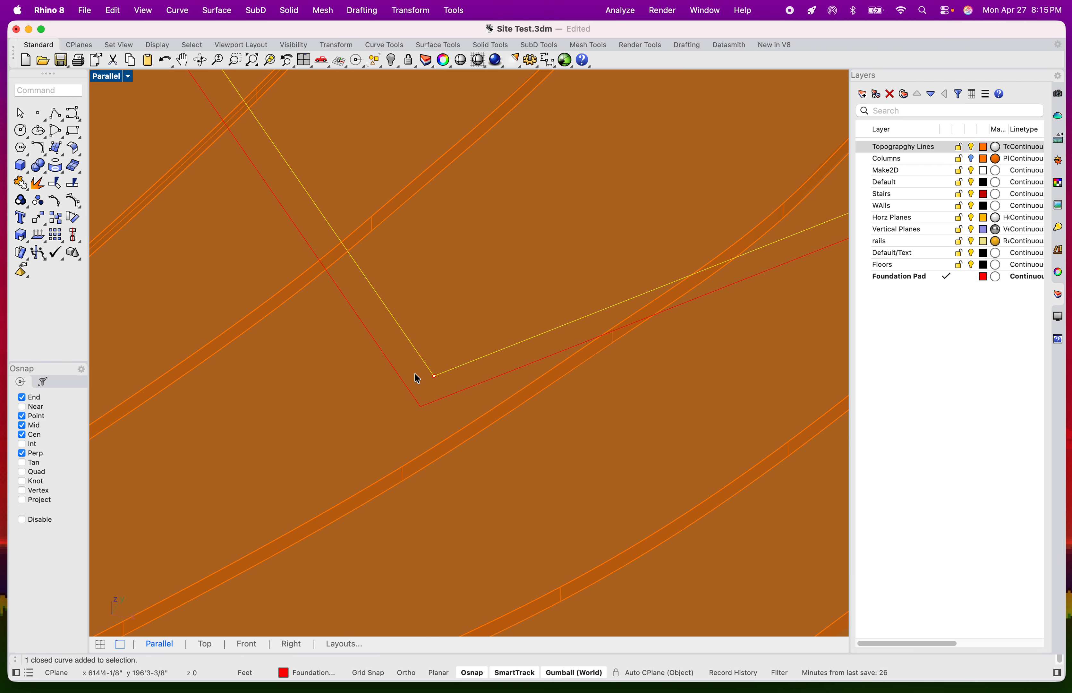
left_click(417, 376)
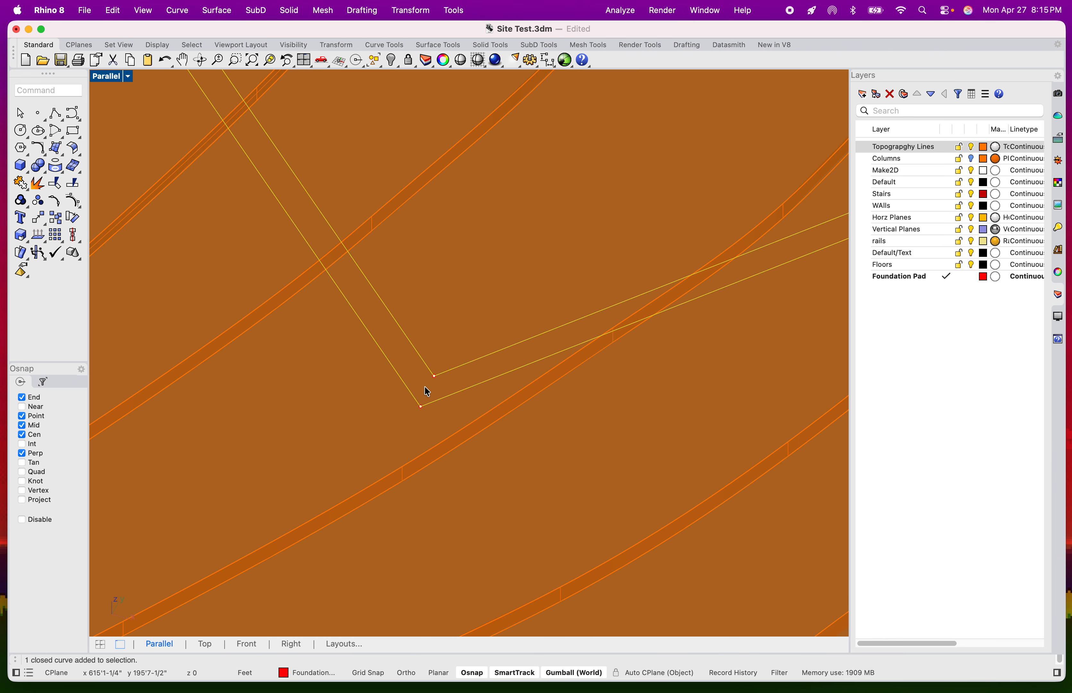
type("EXPLODE")
key("Return")
- Delete the long outer side from both exploded outlines, plus the two segments at its far end
left_click(455, 338)
left_click(447, 369)
left_click(458, 390, "shift")
key("Delete")
scroll(457, 386, "down", 3)
scroll(456, 383, "down", 5)
right_click_drag(529, 363, 434, 418)
left_click_drag(804, 251, 765, 224)
key("Delete")
- Draw a line about 1'6" long closing the open end between the two parallel outlines, perpendicular to the longer one
scroll(725, 212, "up", 6)
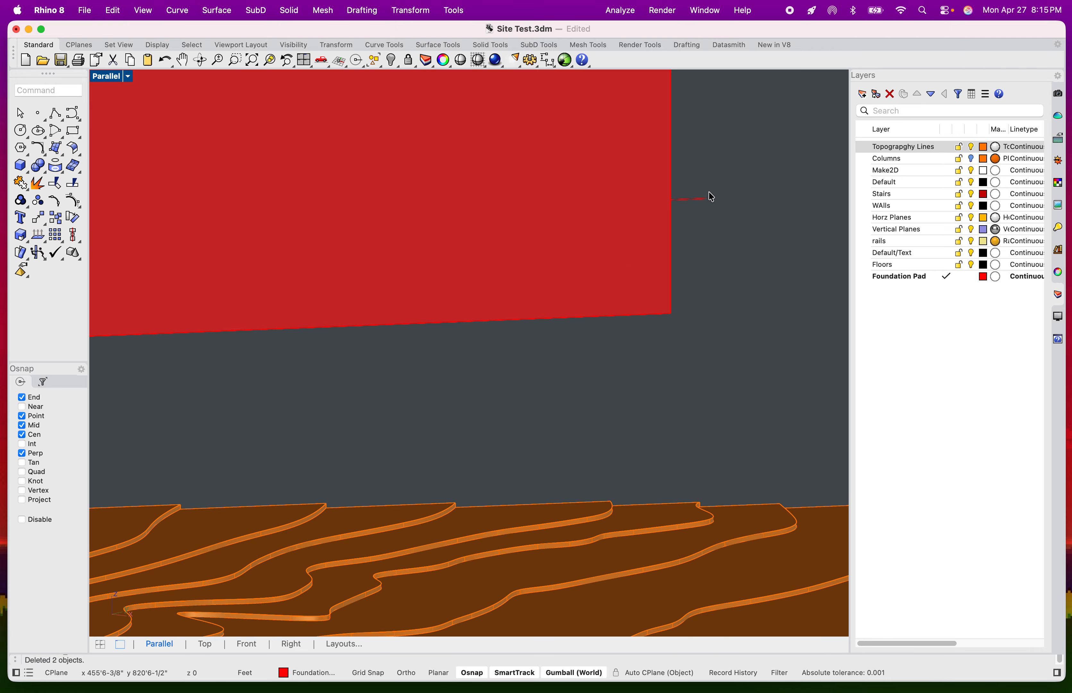
right_click_drag(707, 247, 707, 257)
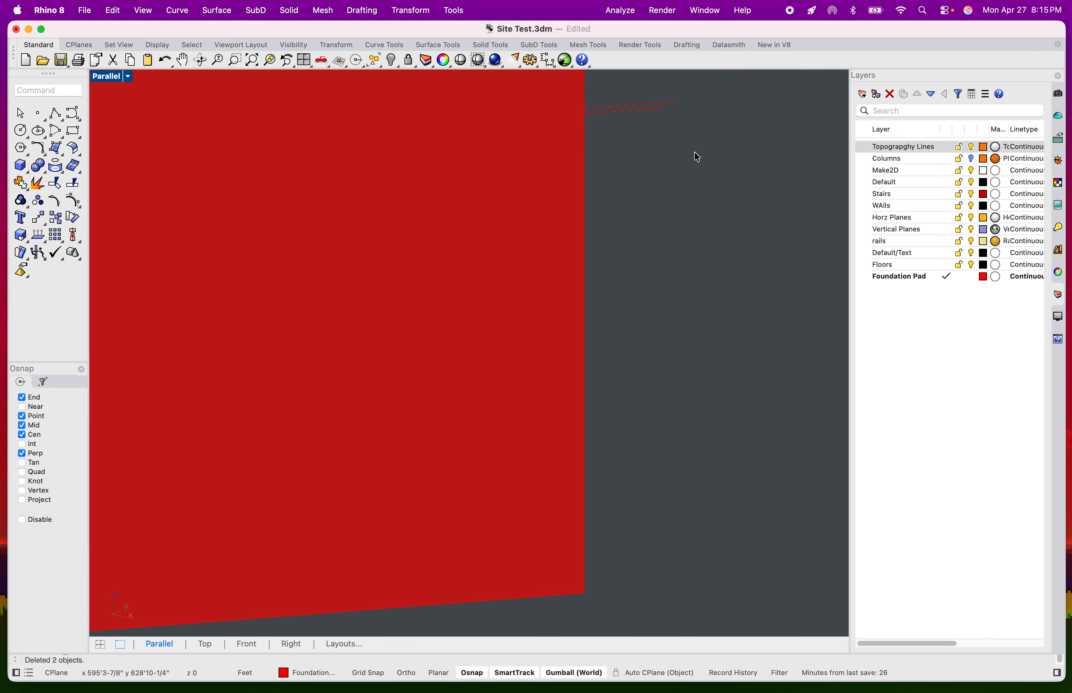
type("line")
key("Return")
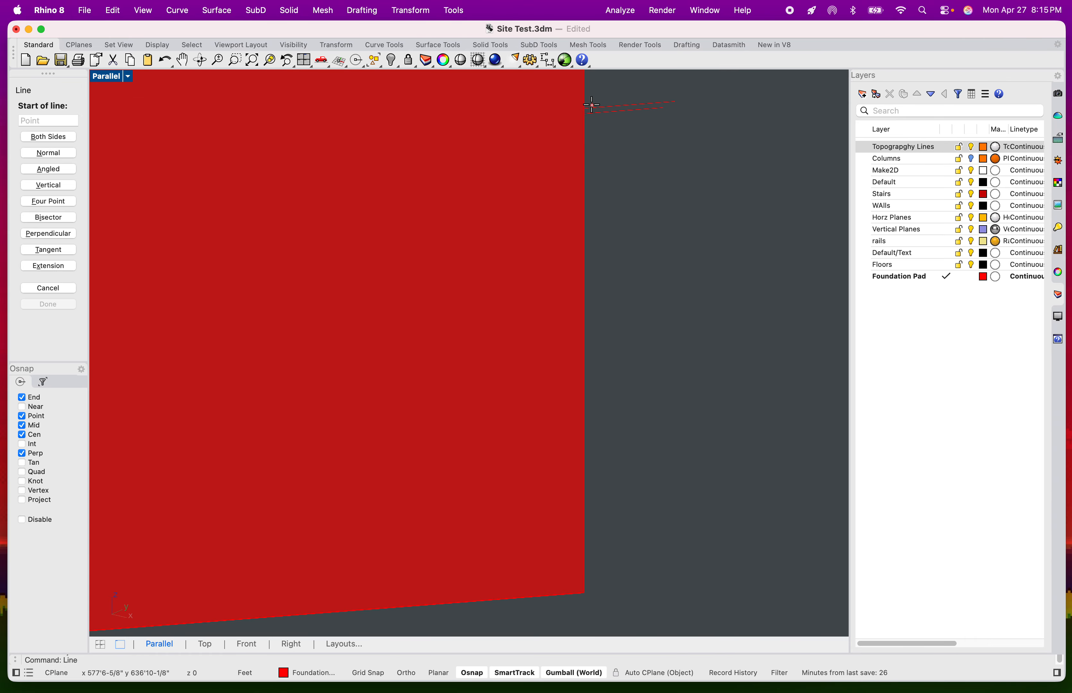
left_click(668, 111)
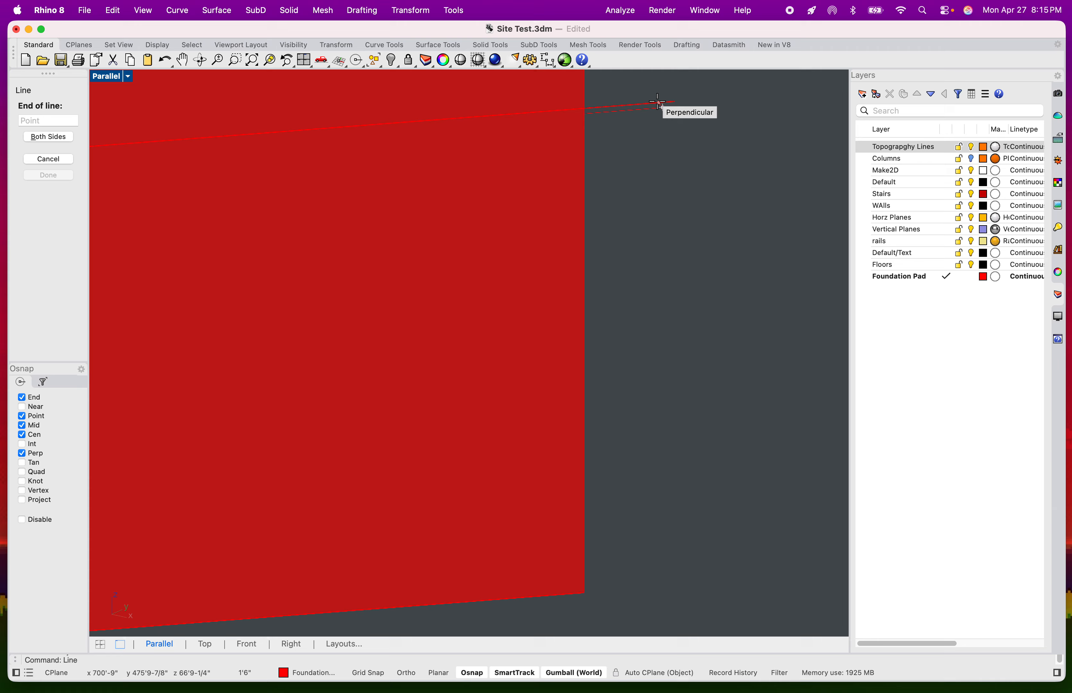
key("Escape")
- Trim the overhanging end of the longer outline back to the closing line
left_click_drag(666, 113, 644, 99)
type("Trim")
key("Return")
right_click_drag(640, 109, 668, 113)
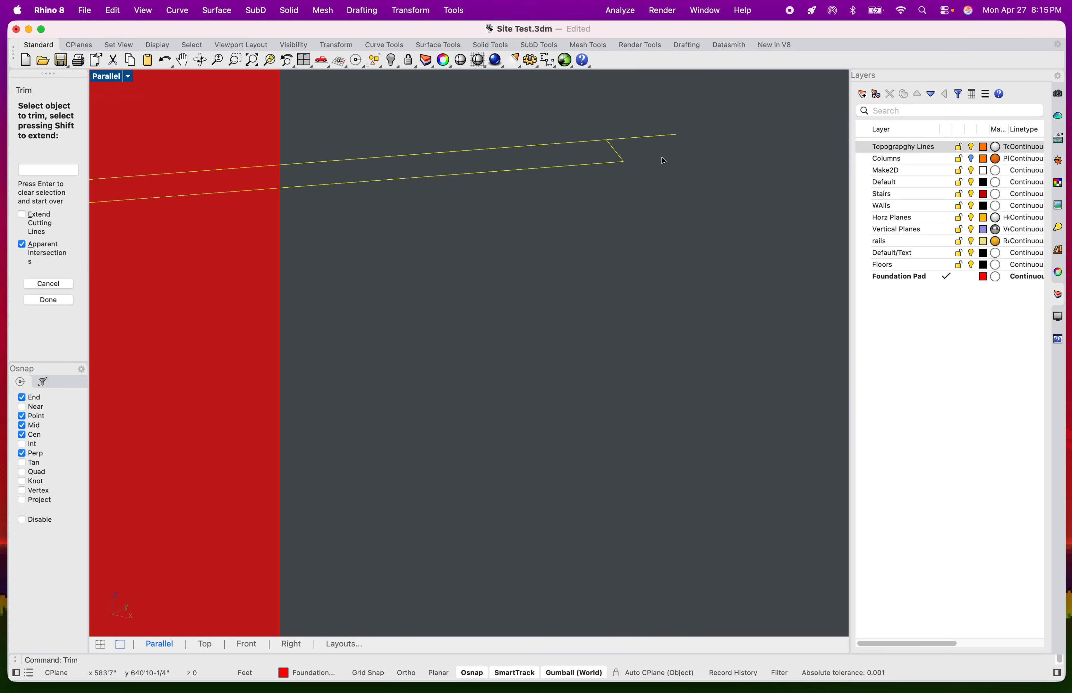
left_click_drag(650, 109, 636, 136)
scroll(636, 136, "down", 20)
right_click_drag(542, 196, 576, 333)
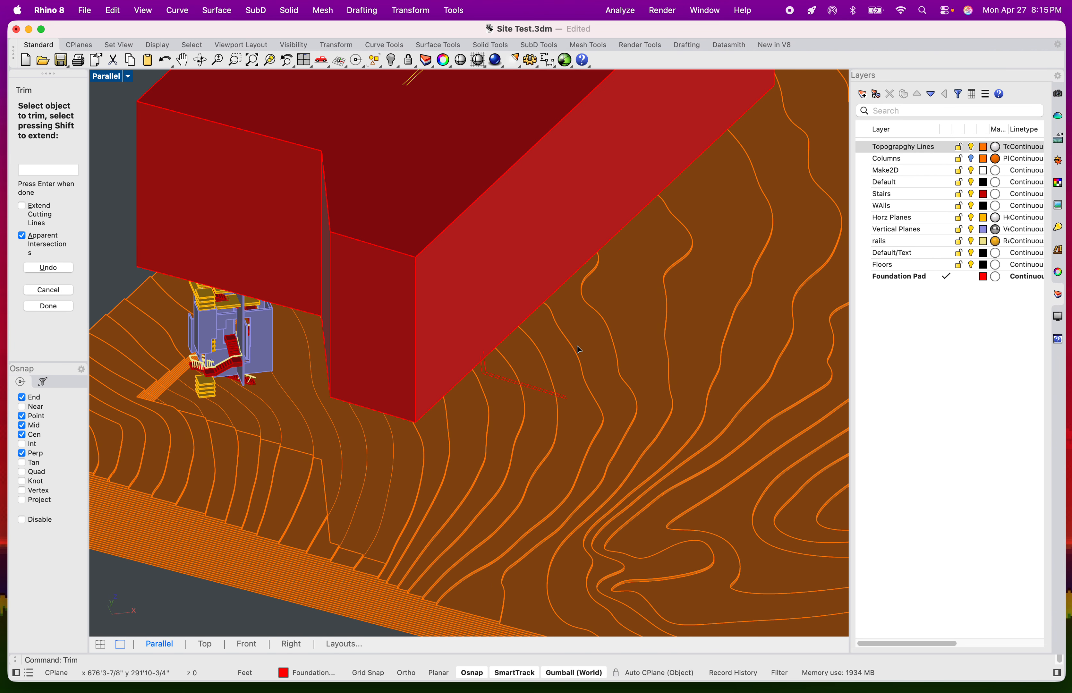
- Draw a perpendicular line about 1'6" long closing the remaining open end between the two parallel pad outlines
scroll(576, 334, "up", 10)
type("line")
key("Return")
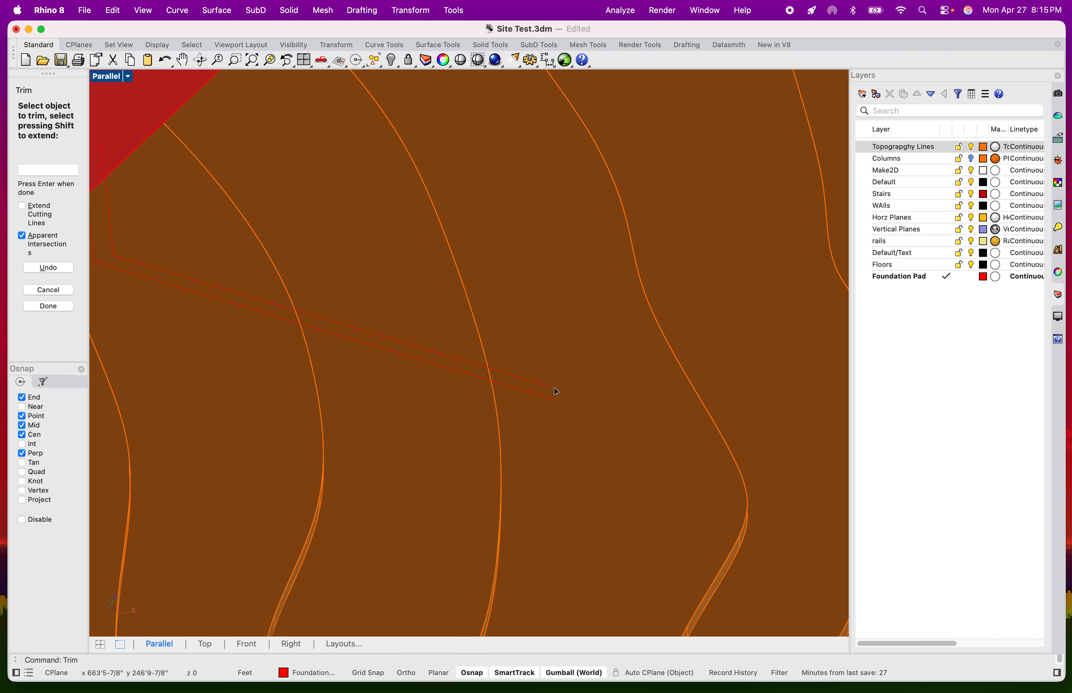
key("Escape")
type("line")
key("Return")
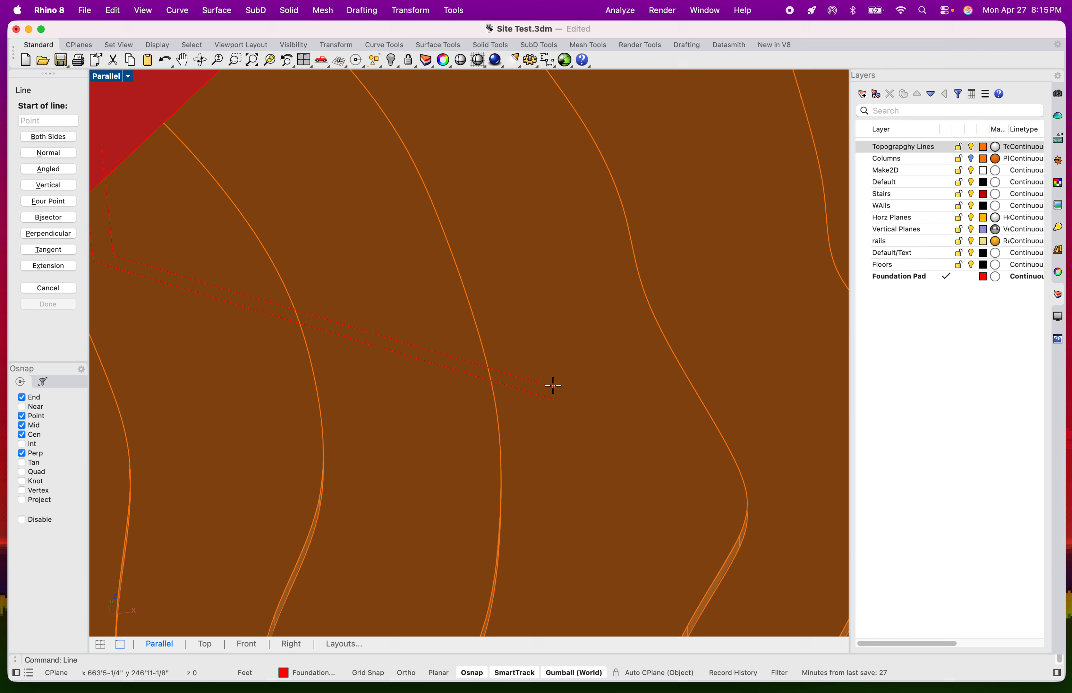
left_click(549, 384)
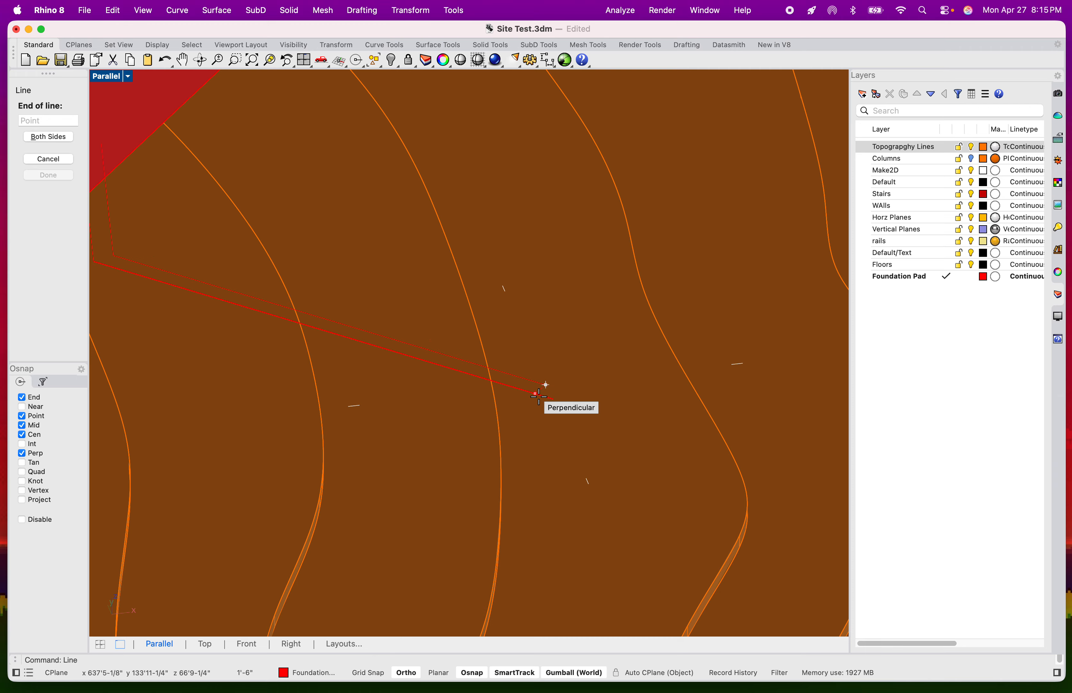
left_click(543, 389)
- Lock the Columns and Topography Lines layers
scroll(567, 439, "up", 3)
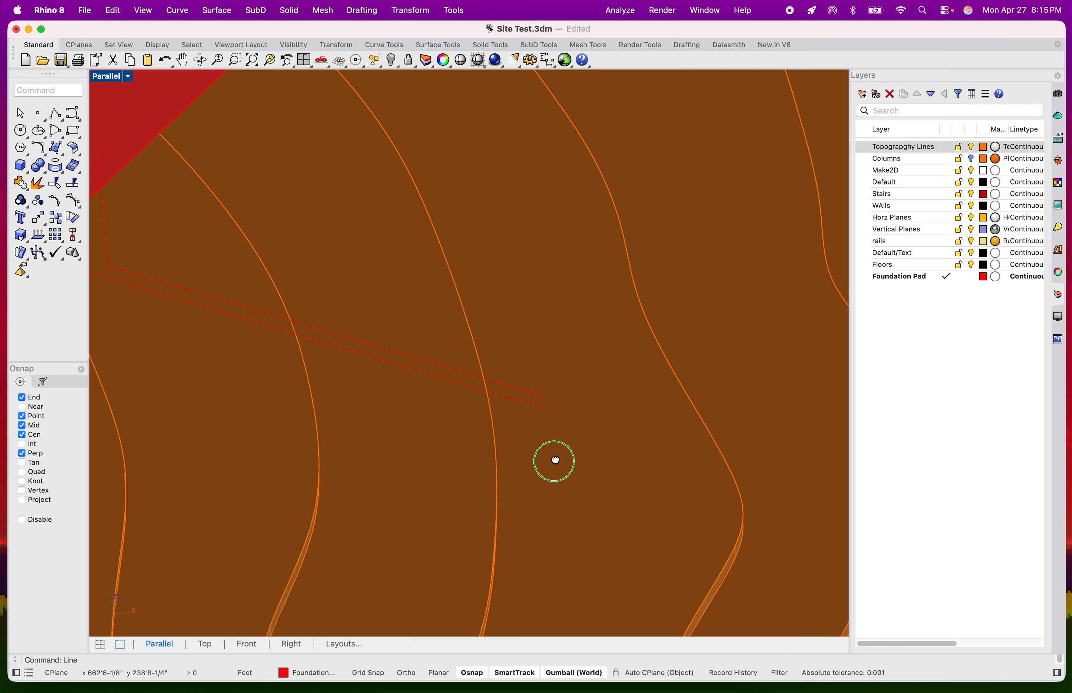
left_click(979, 148)
left_click(959, 158)
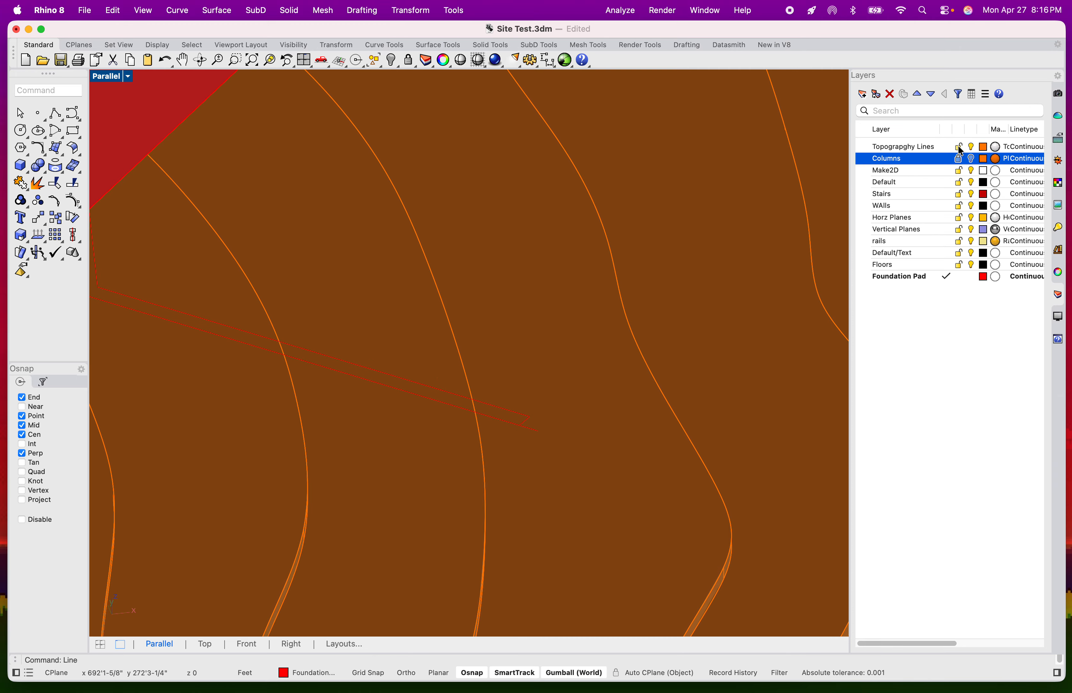
left_click(958, 147)
- Trim the longer outline's overhanging end back to the new closing line
left_click_drag(587, 469, 513, 383)
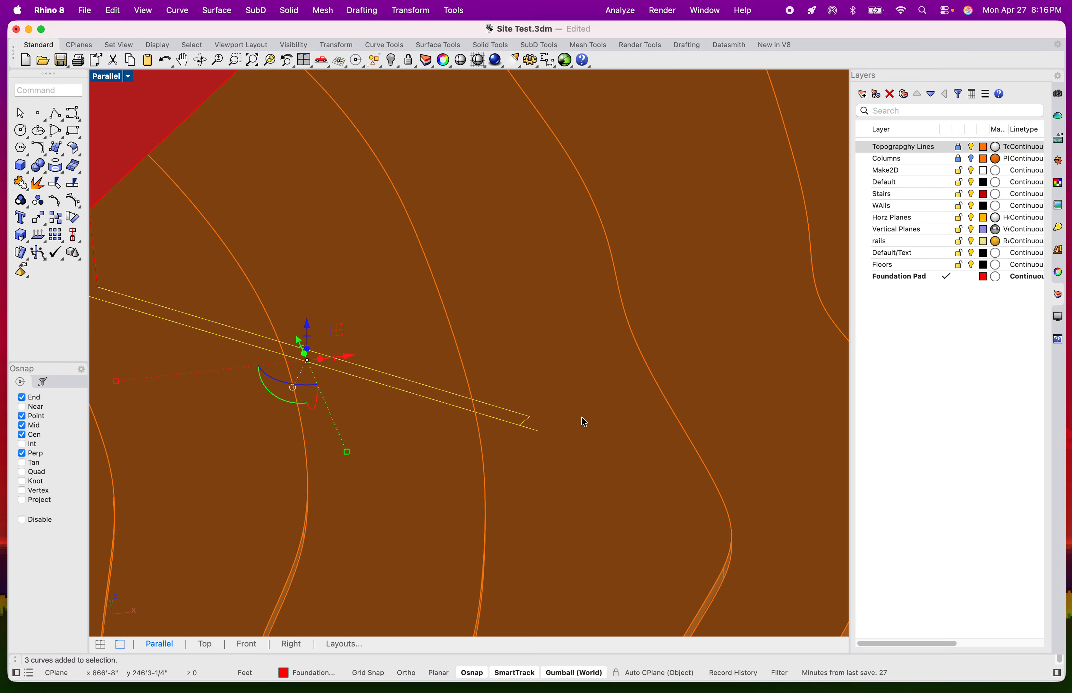
type("Trim")
key("Return")
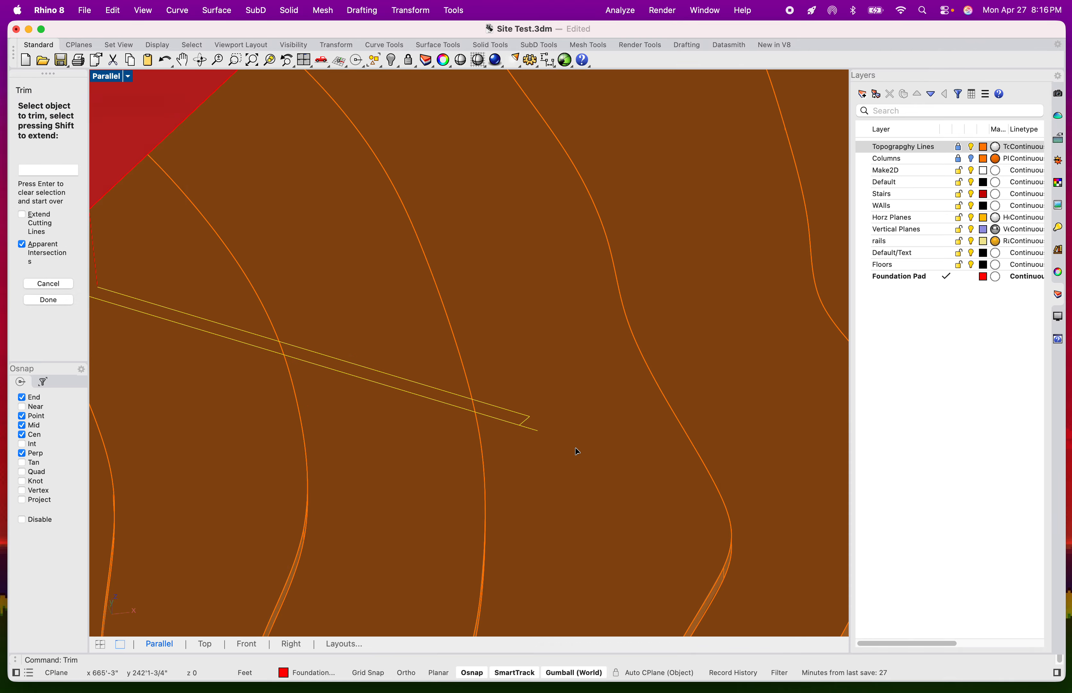
left_click(534, 431)
key("Escape")
key("Escape")
- Select all the outline curves beneath the foundation pad, excluding the stair tower parts, and join them into one closed profile
scroll(606, 439, "down", 12)
right_click_drag(606, 440, 615, 515, "shift")
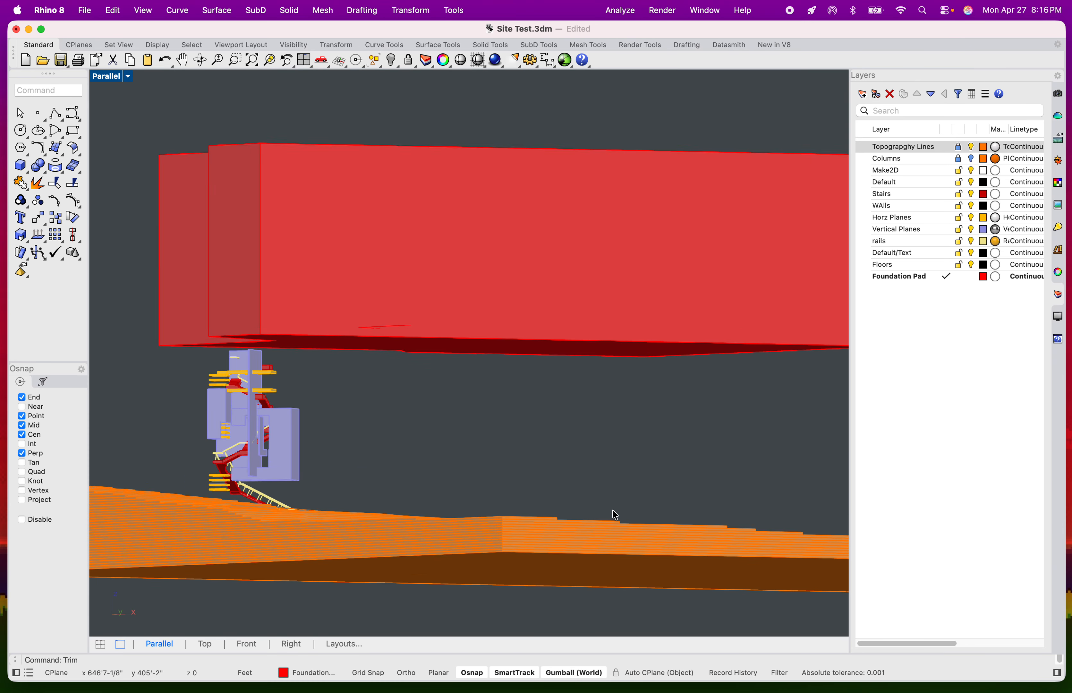
scroll(616, 515, "down", 3)
left_click_drag(485, 373, 816, 430)
scroll(346, 420, "up", 5)
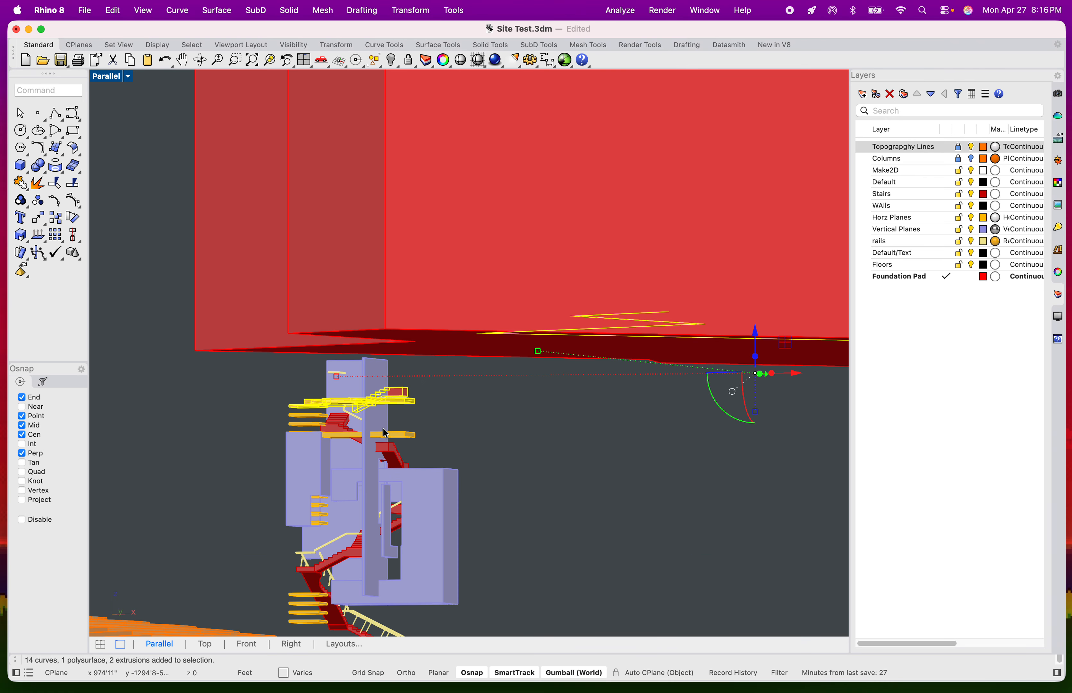
left_click_drag(251, 382, 466, 419, "super")
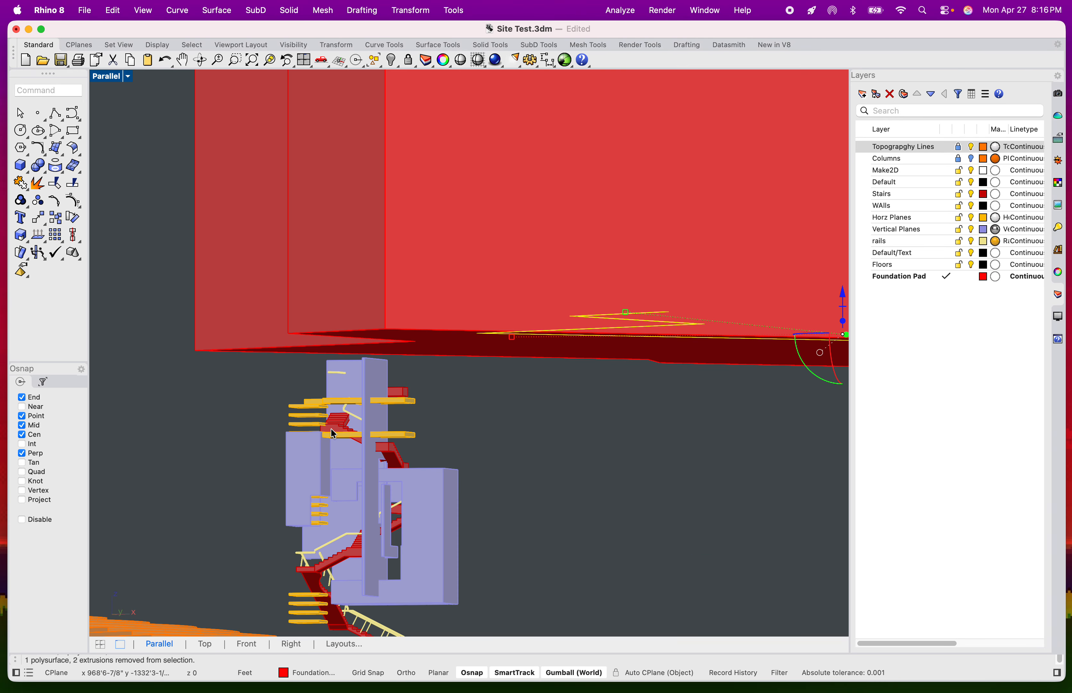
scroll(416, 401, "down", 5)
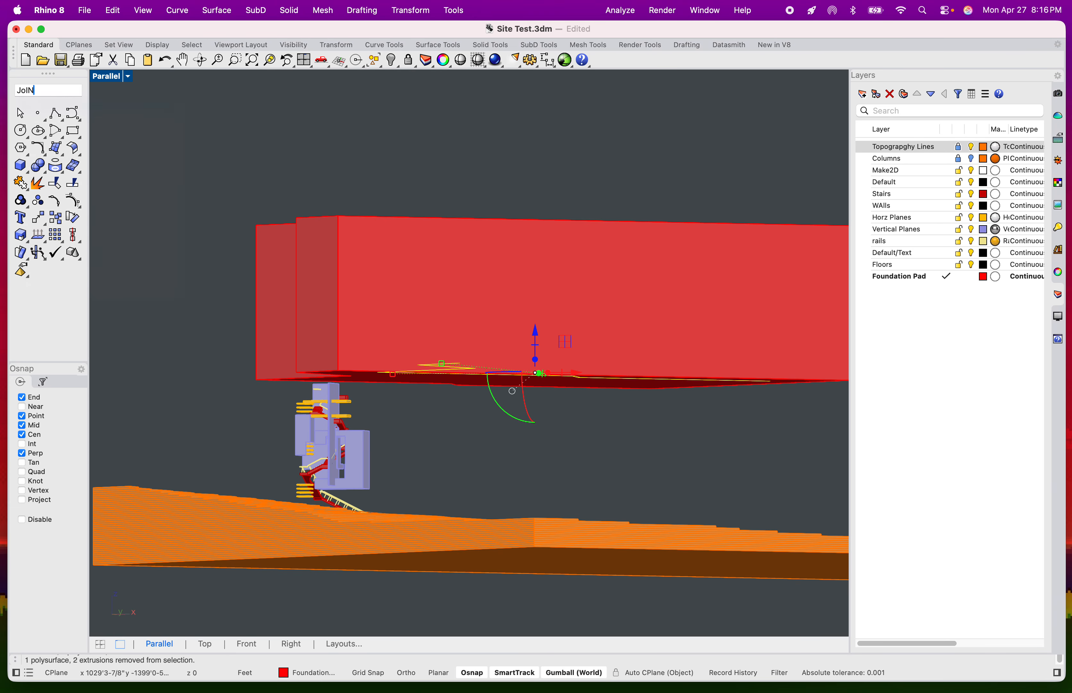
key("Return")
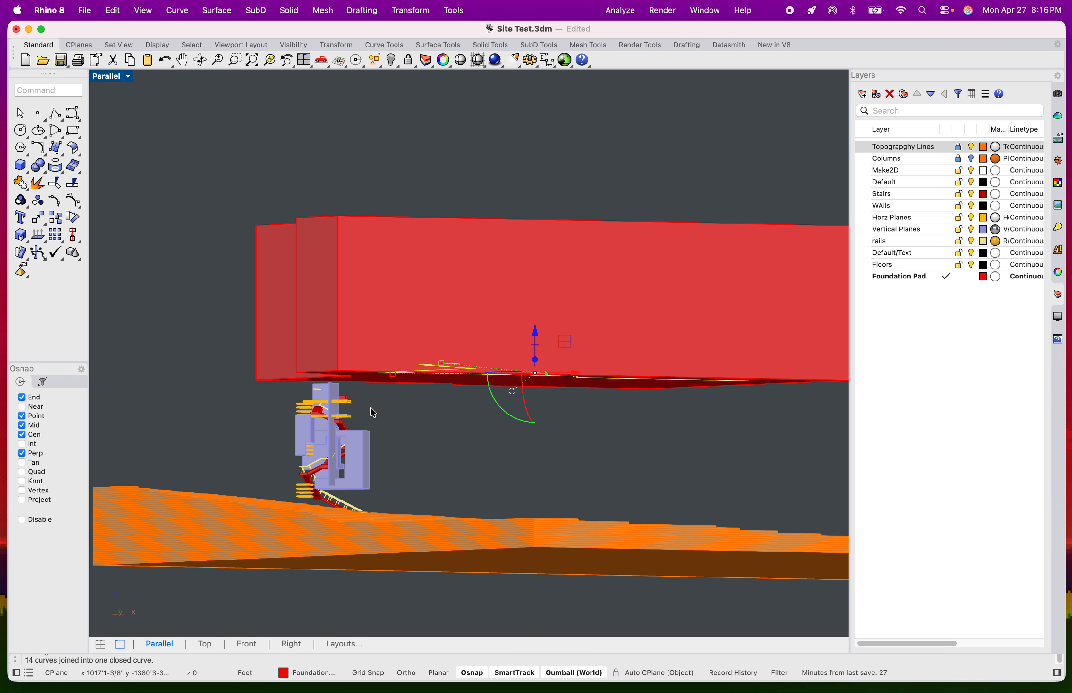
left_click(451, 437)
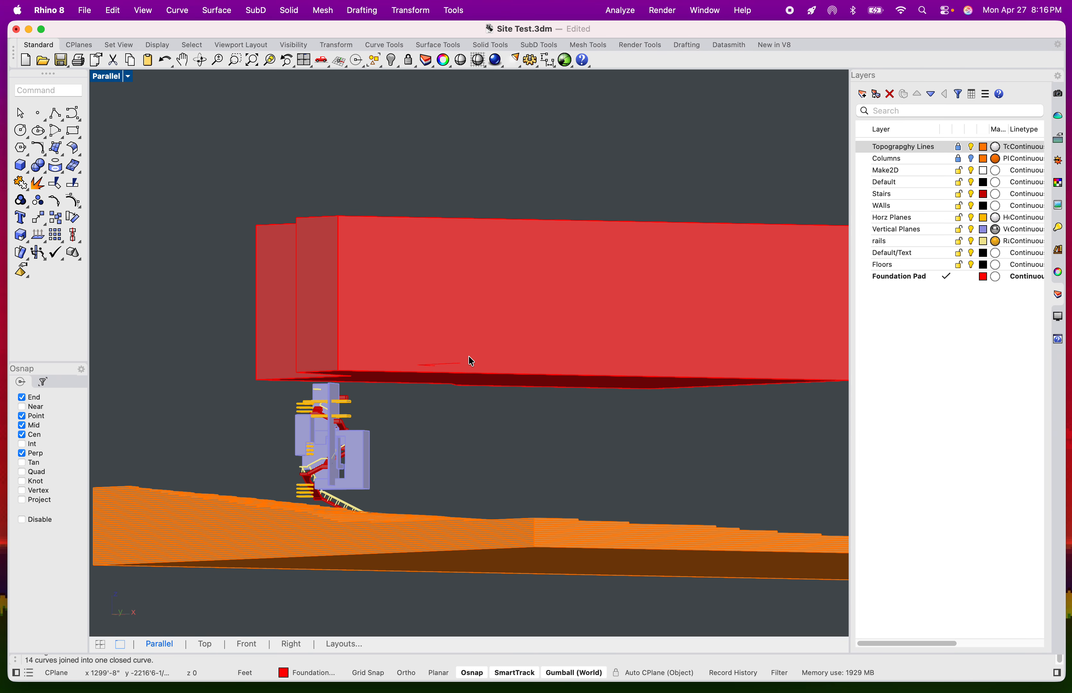
- Raise the foundation pad solid vertically, clear of the joined profile below it
scroll(470, 356, "down", 3)
left_click(468, 339)
left_click_drag(519, 275, 518, 179)
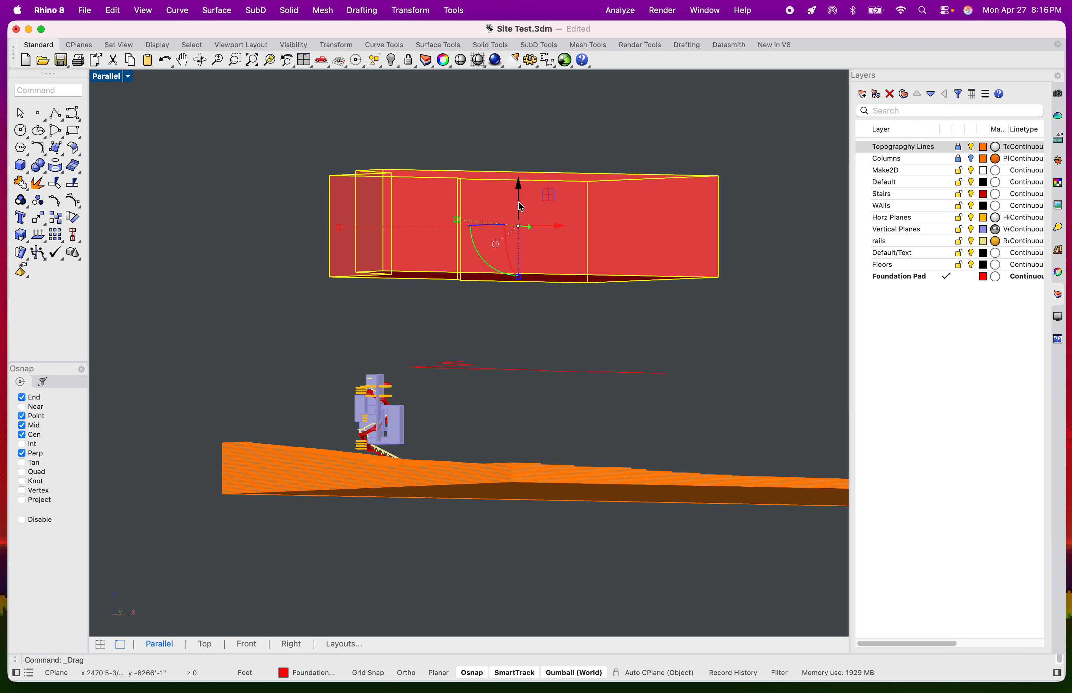
left_click(526, 319)
- Select the closed profile curve below the raised foundation pad
right_click_drag(520, 348, 493, 326, "shift")
scroll(490, 342, "up", 3)
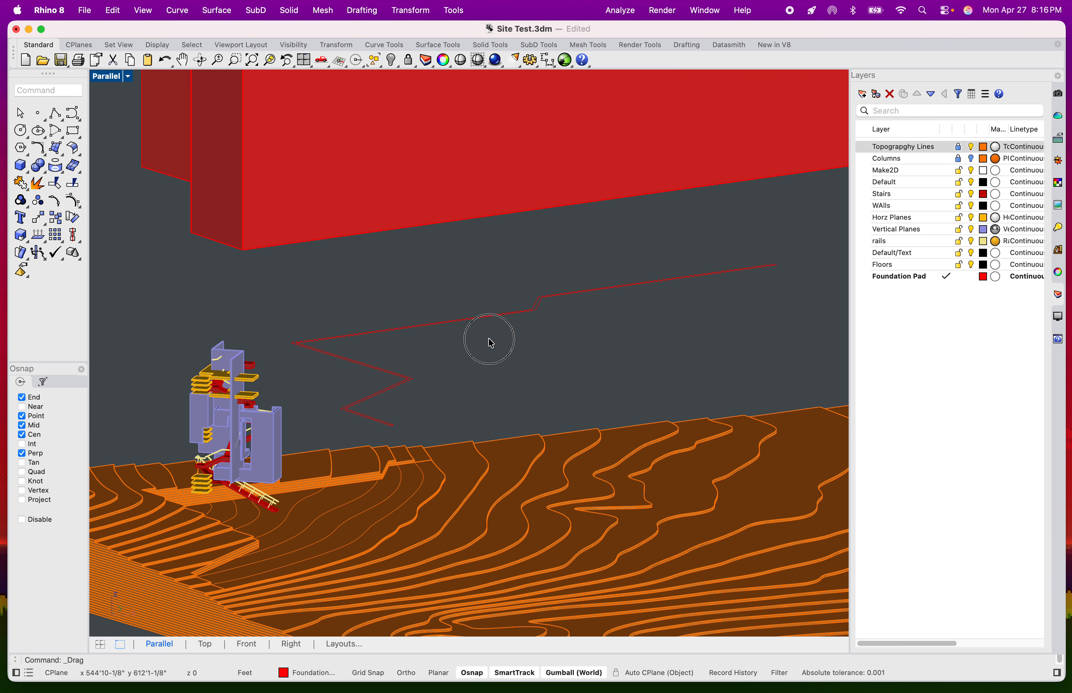
left_click(463, 322)
type("ExtrudeCrv")
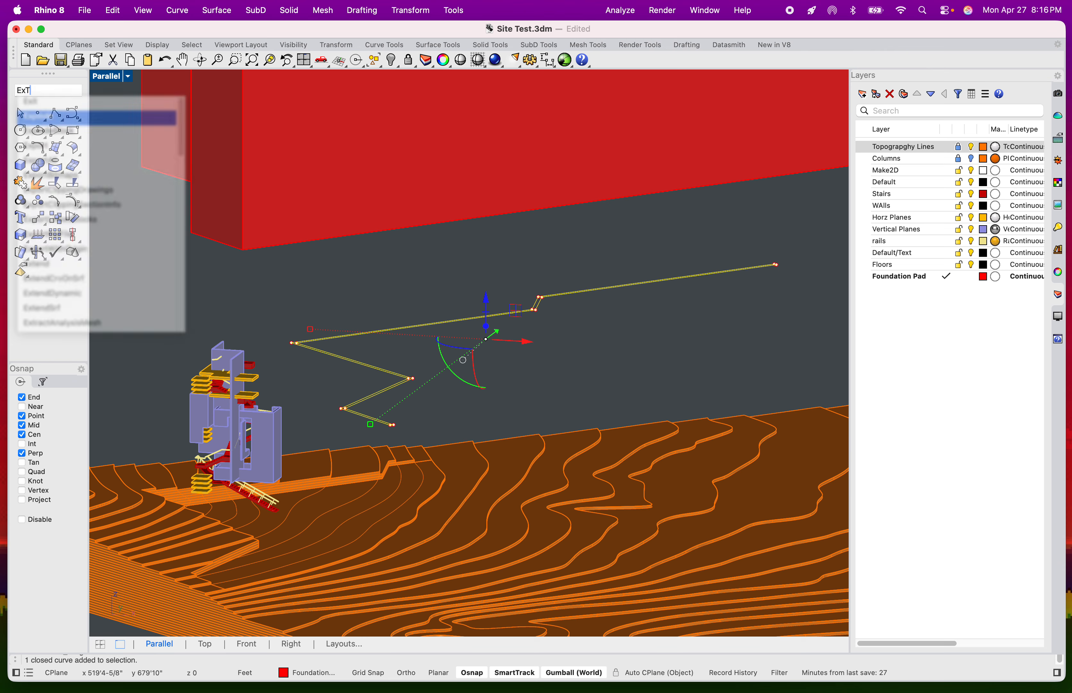
key("Return")
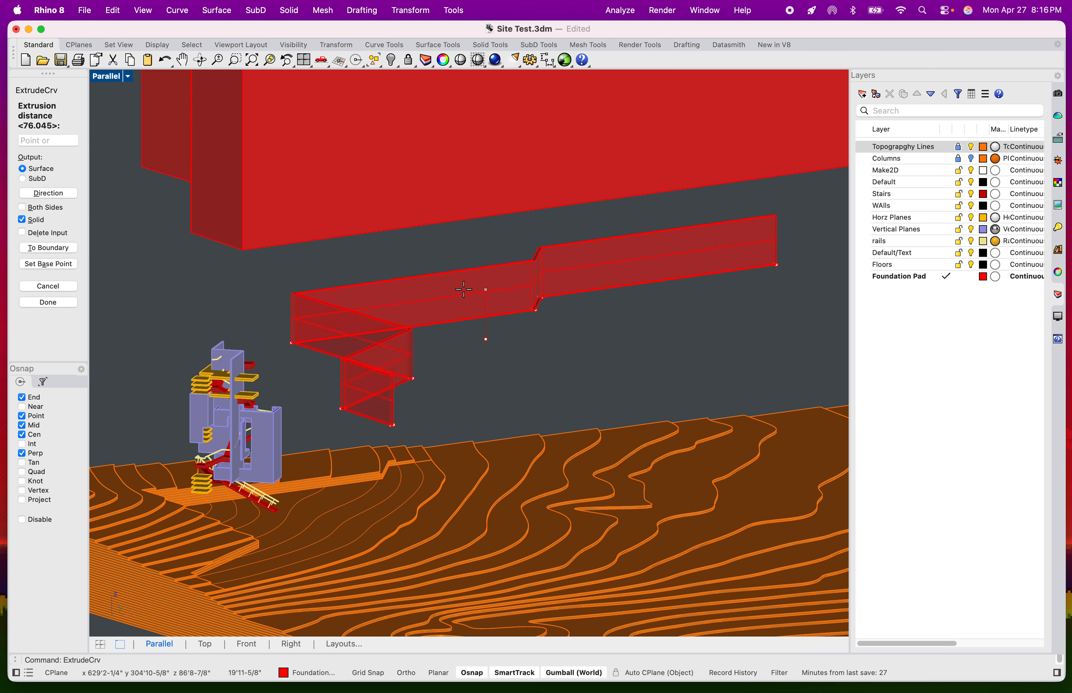
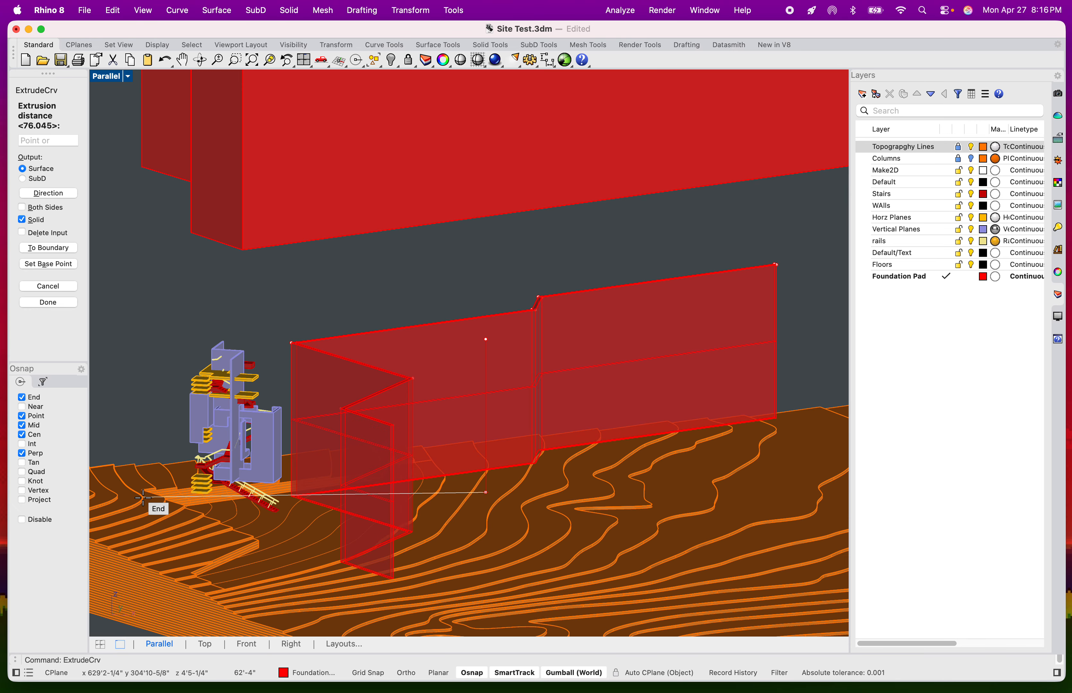
key("Escape")
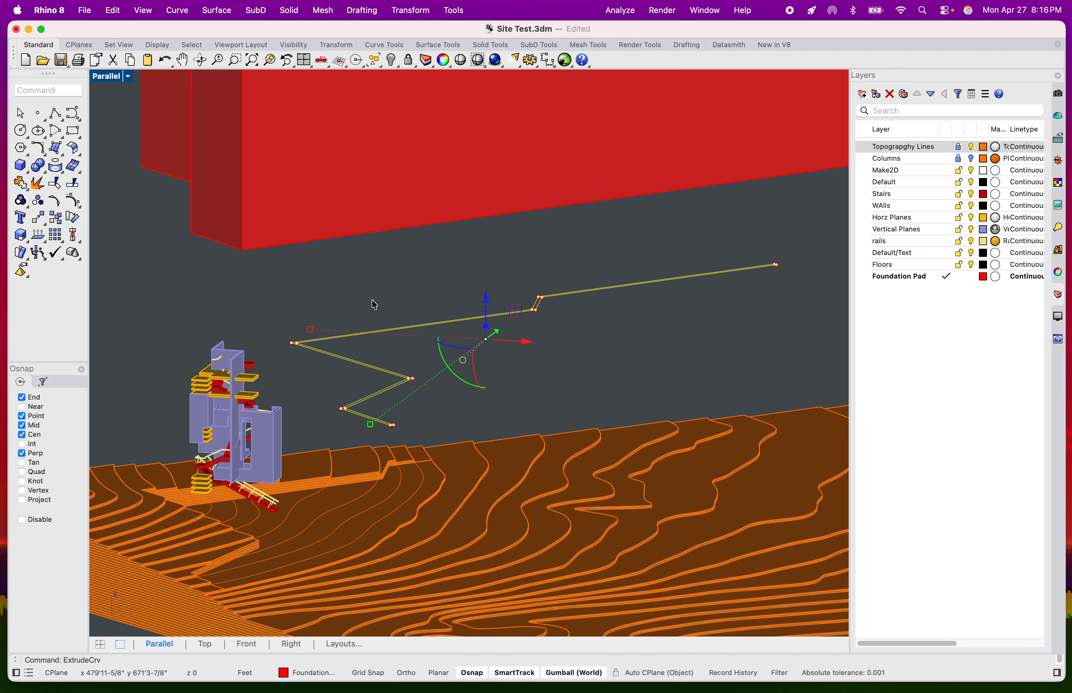
- Move the profile by its corner about 87'5" down to the terrain cut beside the stair tower
type("m")
key("Return")
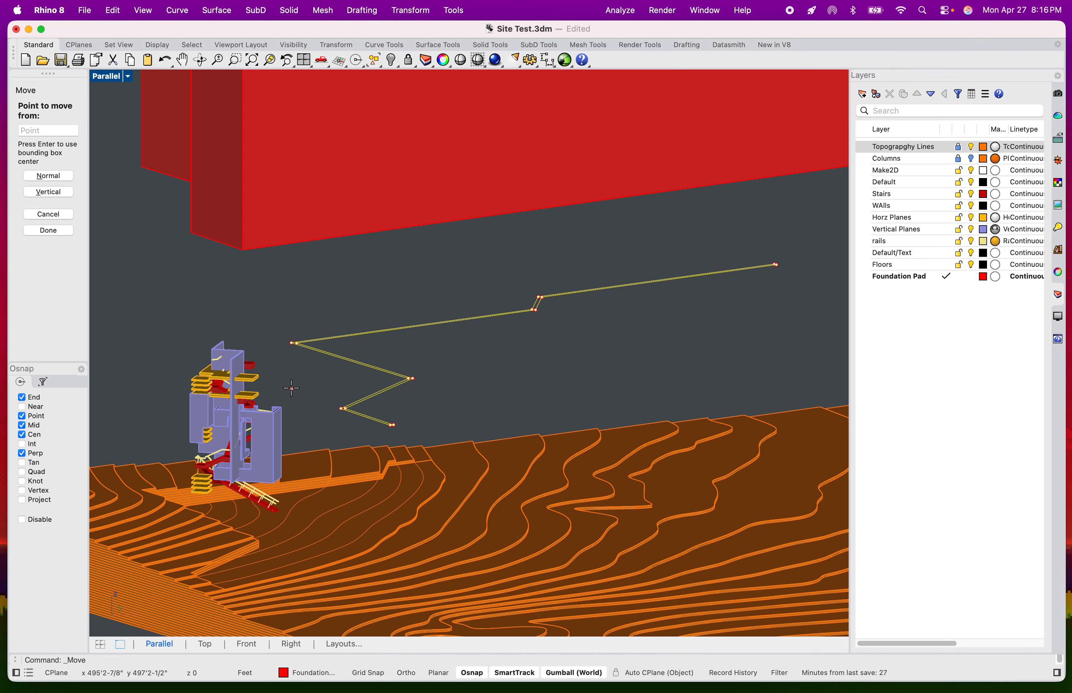
scroll(283, 351, "up", 5)
left_click(308, 328)
scroll(307, 327, "down", 5)
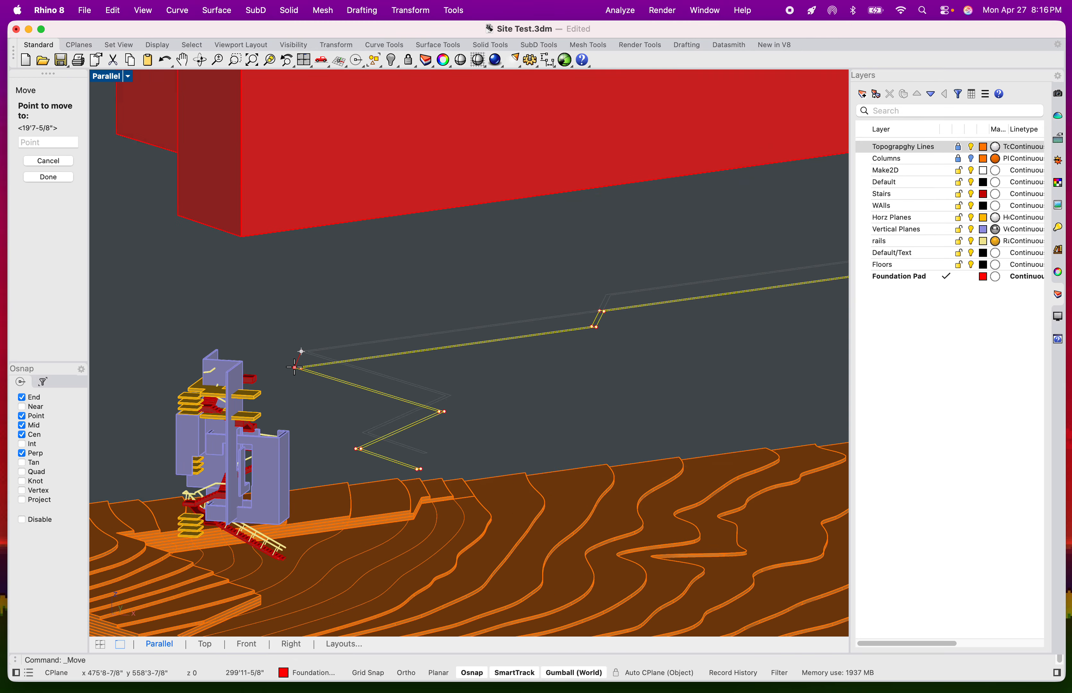
scroll(204, 411, "up", 8)
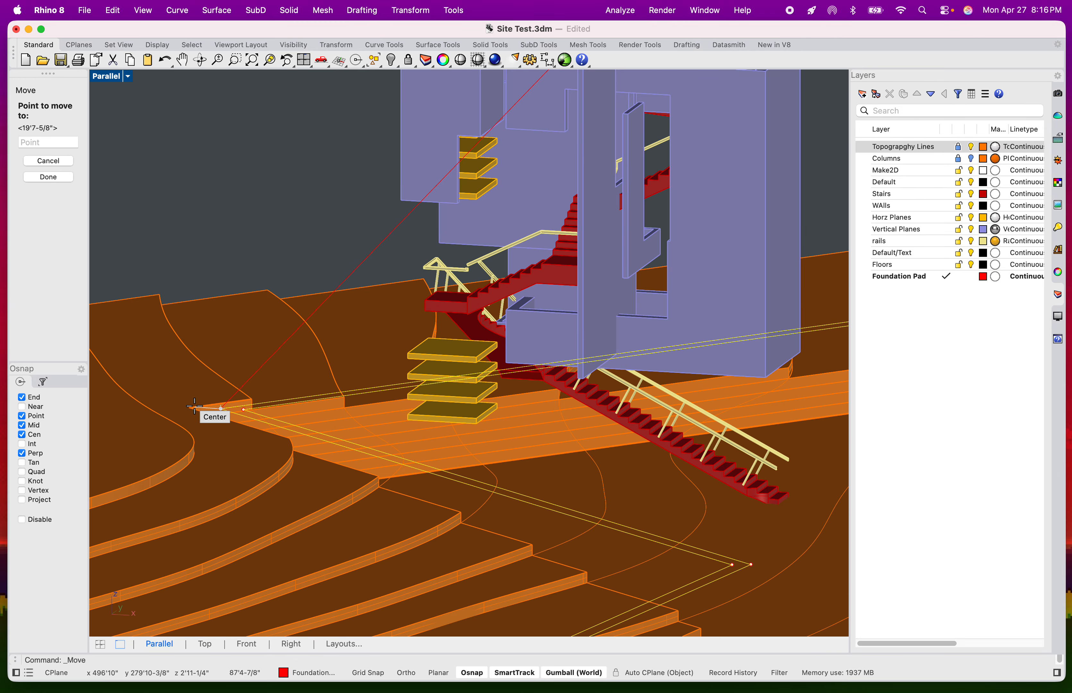
left_click(205, 411)
- Move the profile by its outer corner onto the matching outer corner of the terrain cut
scroll(287, 437, "down", 5)
scroll(289, 442, "up", 10)
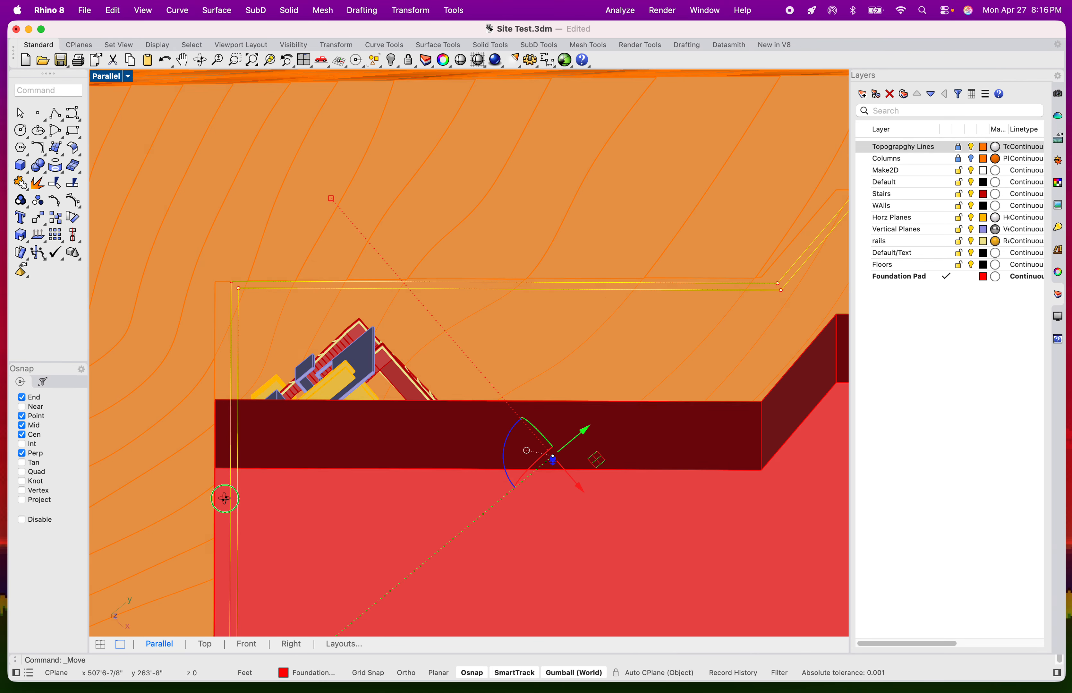
right_click_drag(225, 498, 242, 472)
scroll(219, 373, "up", 10)
right_click_drag(336, 219, 302, 262)
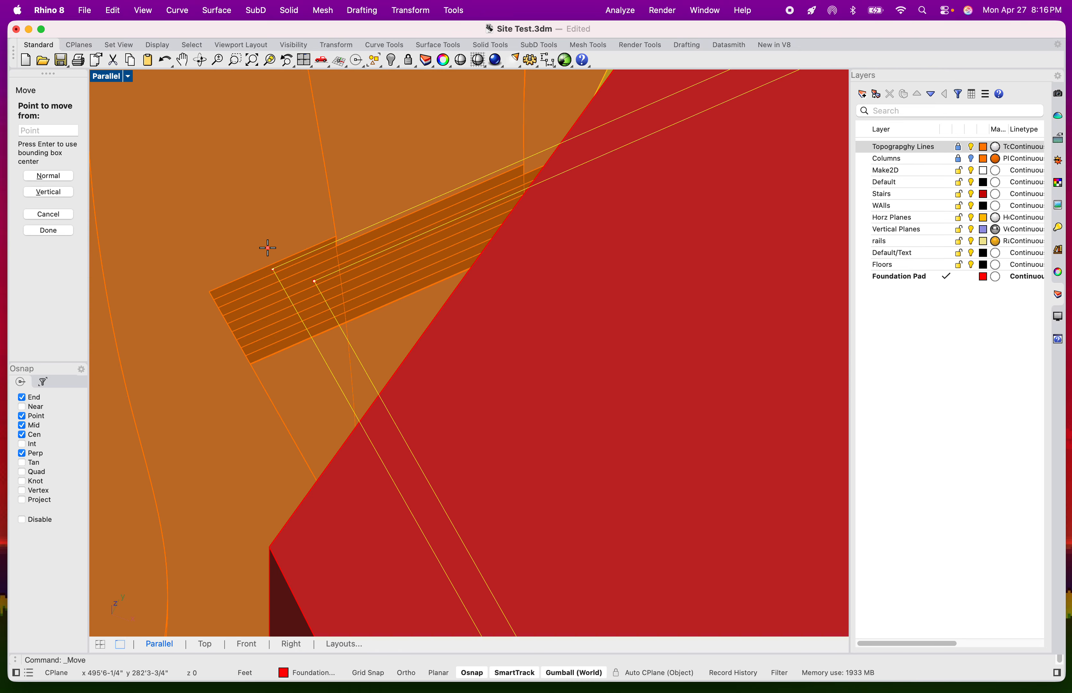
left_click(272, 264)
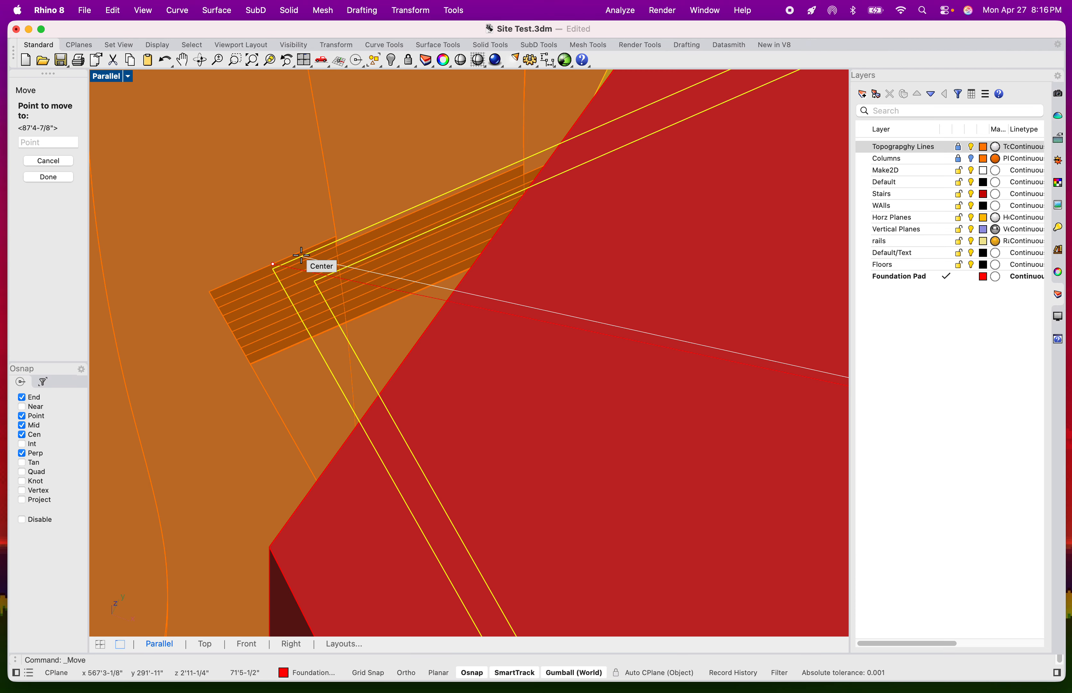
key("Escape")
key("Return")
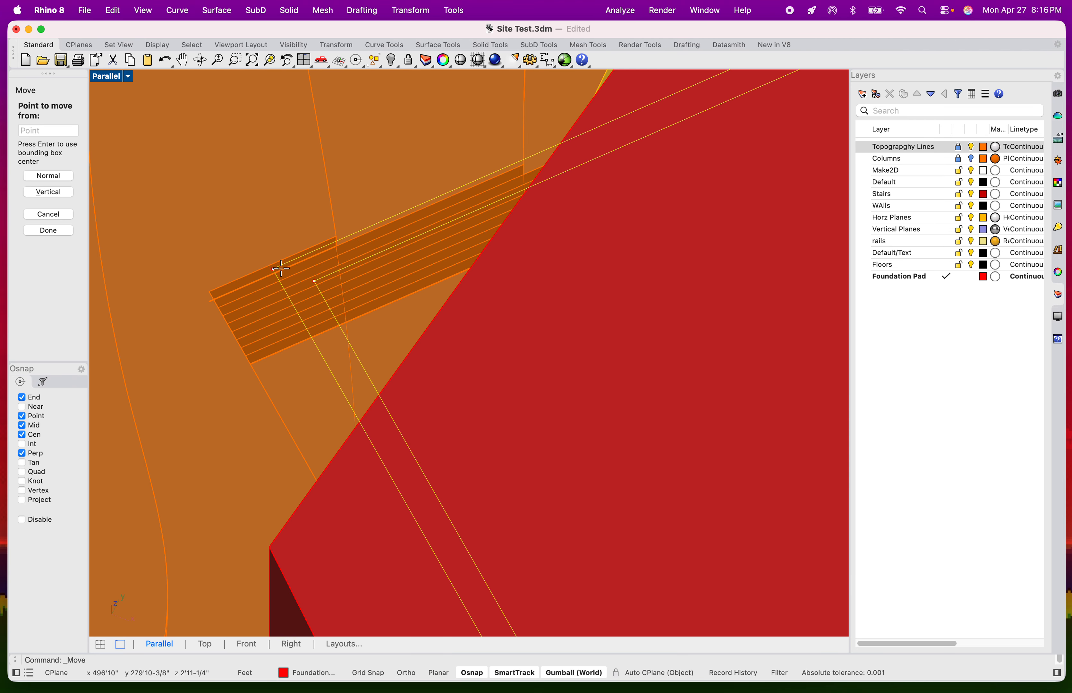
scroll(285, 269, "up", 3)
left_click(276, 269)
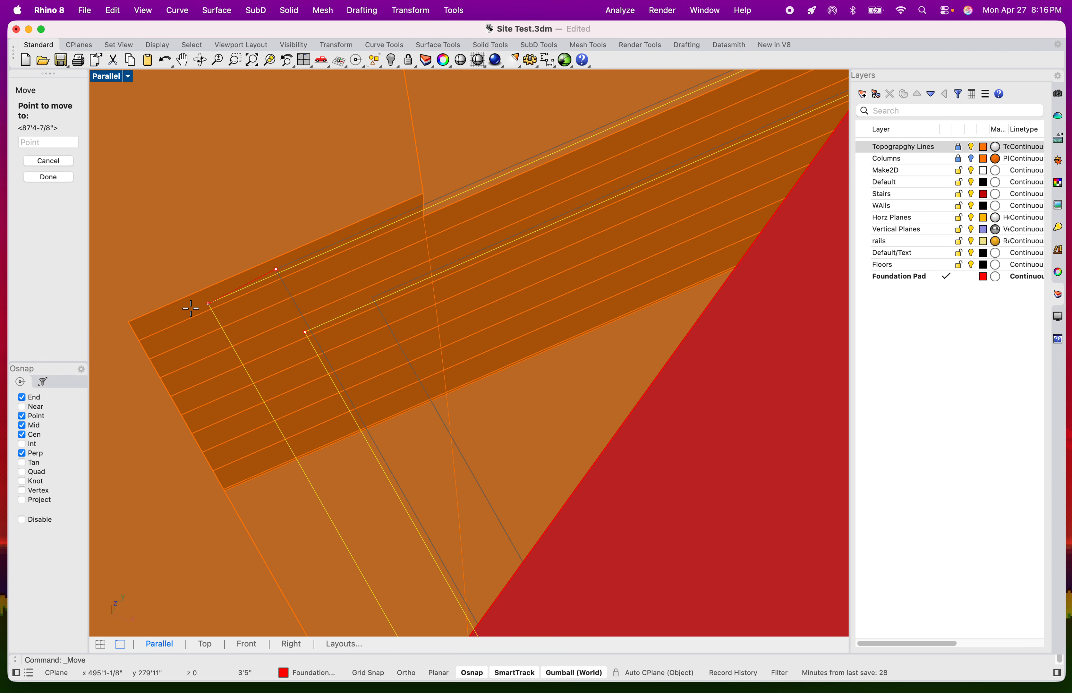
left_click(131, 322)
- Extrude the closed profile downward into the terrain as a solid, about 19'6" deep
scroll(136, 323, "down", 5)
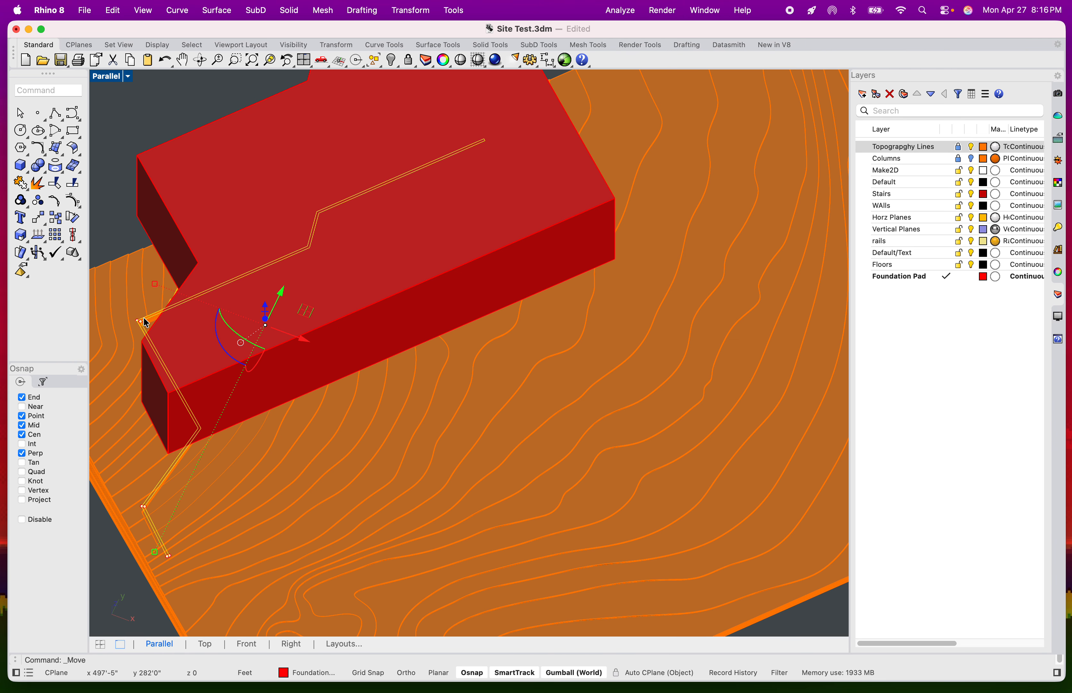
type("ExtrudeCrv")
key("Return")
right_click_drag(155, 431, 222, 451)
scroll(223, 450, "up", 12)
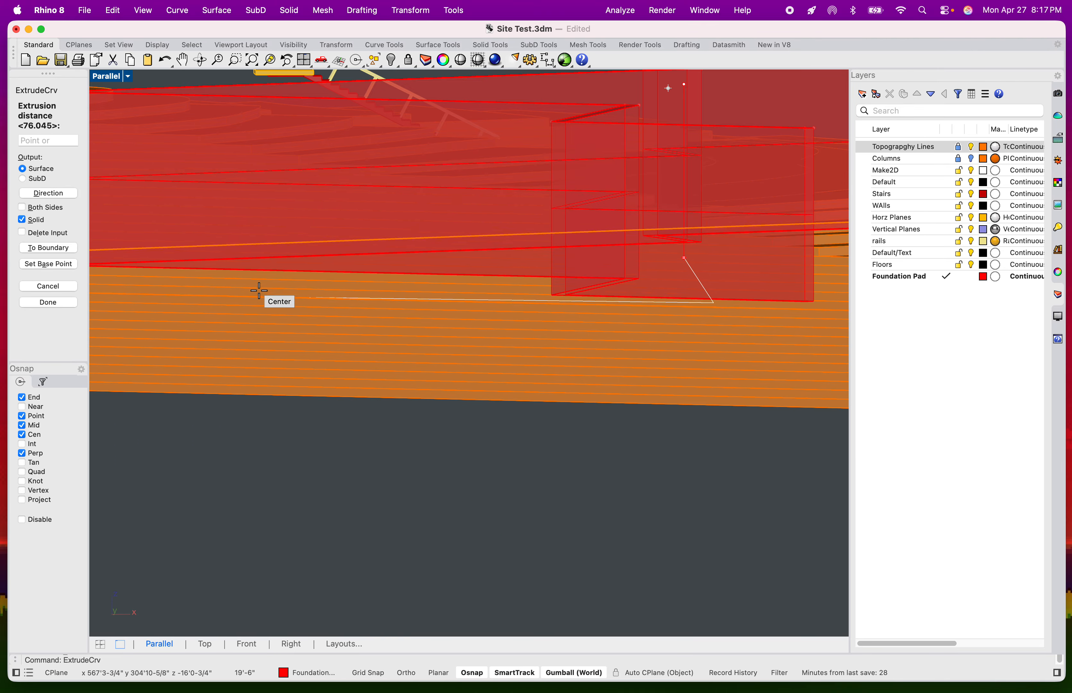
left_click(269, 269)
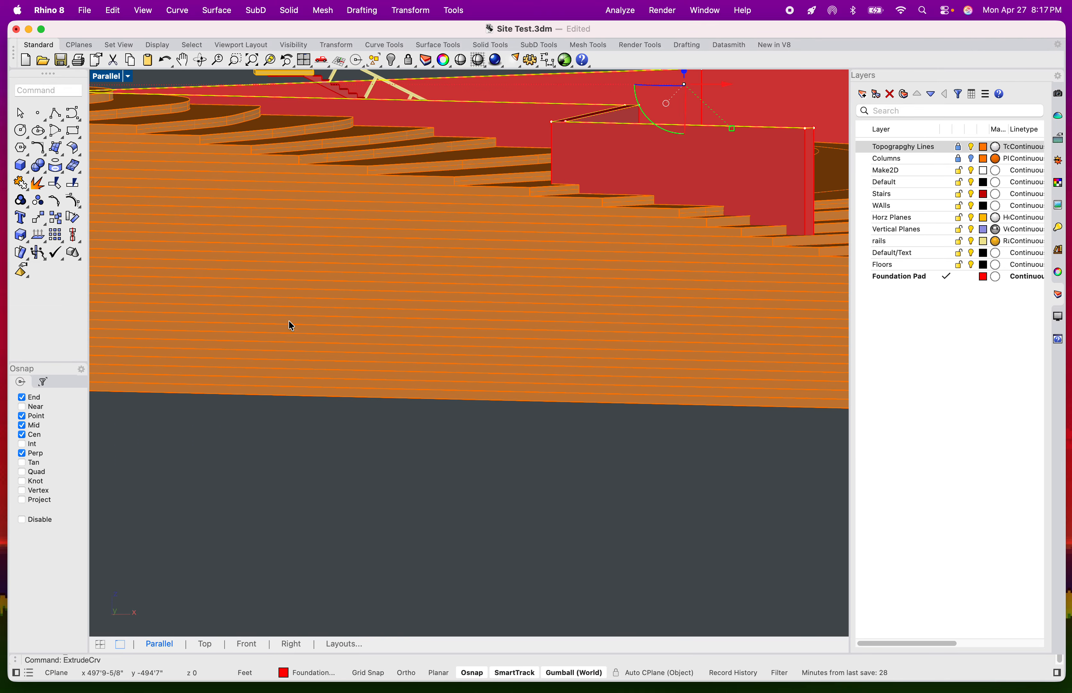
- Examine how the extruded foundation wall meets the stepped terrain, both in the parallel view and in the maximized Right view
scroll(287, 323, "down", 8)
right_click_drag(235, 452, 136, 442)
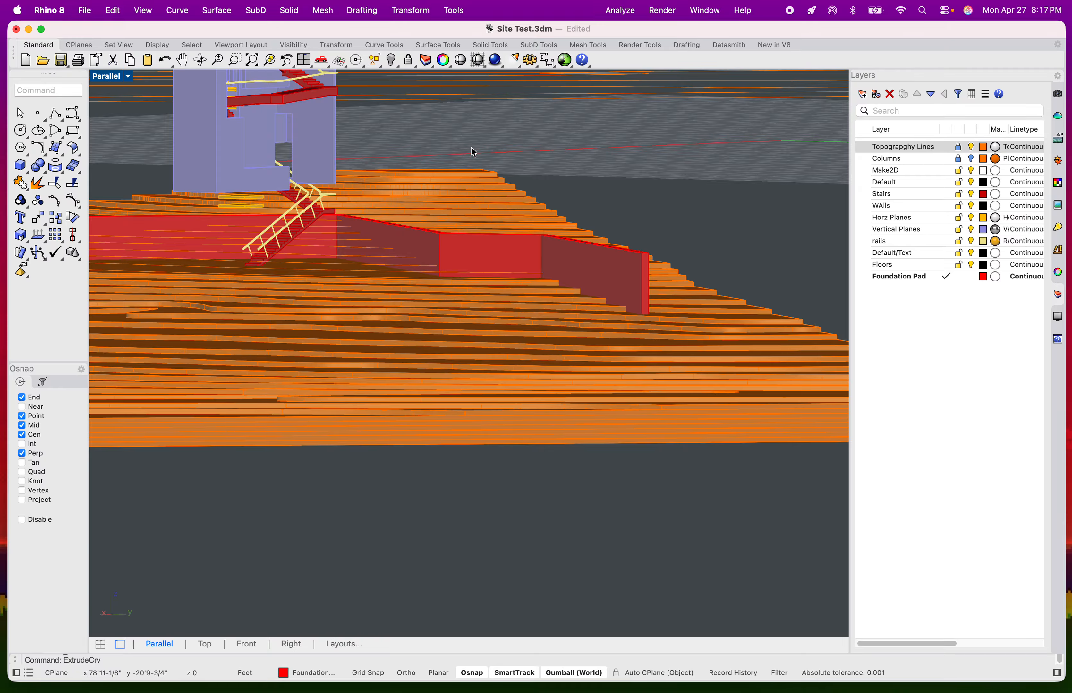
scroll(568, 237, "up", 10)
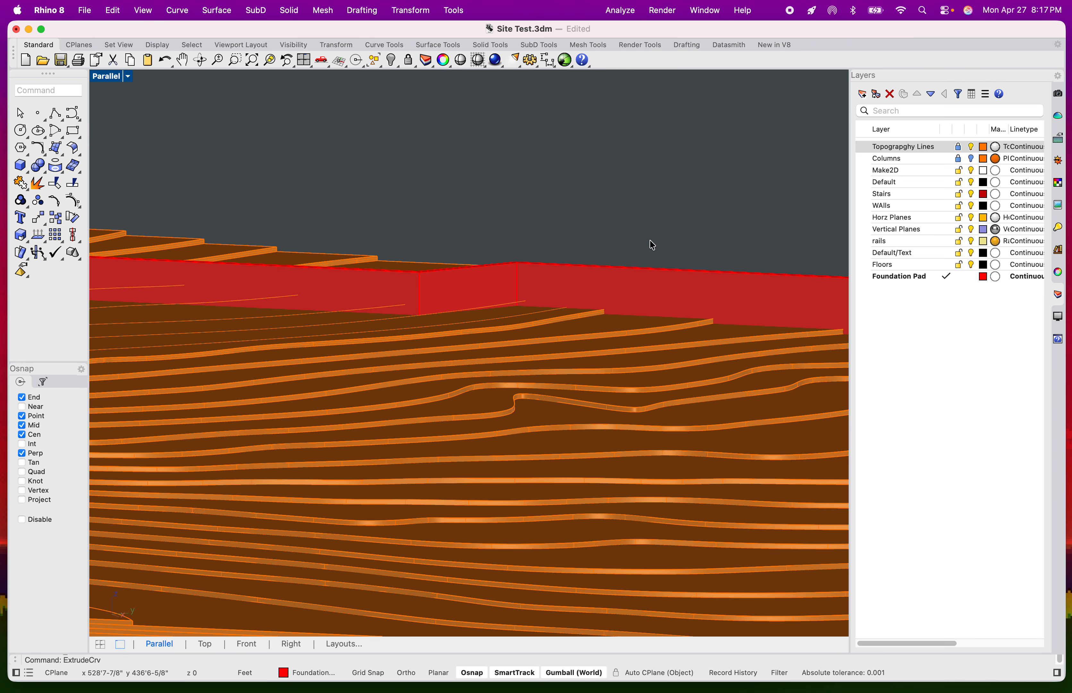
double_click(113, 78)
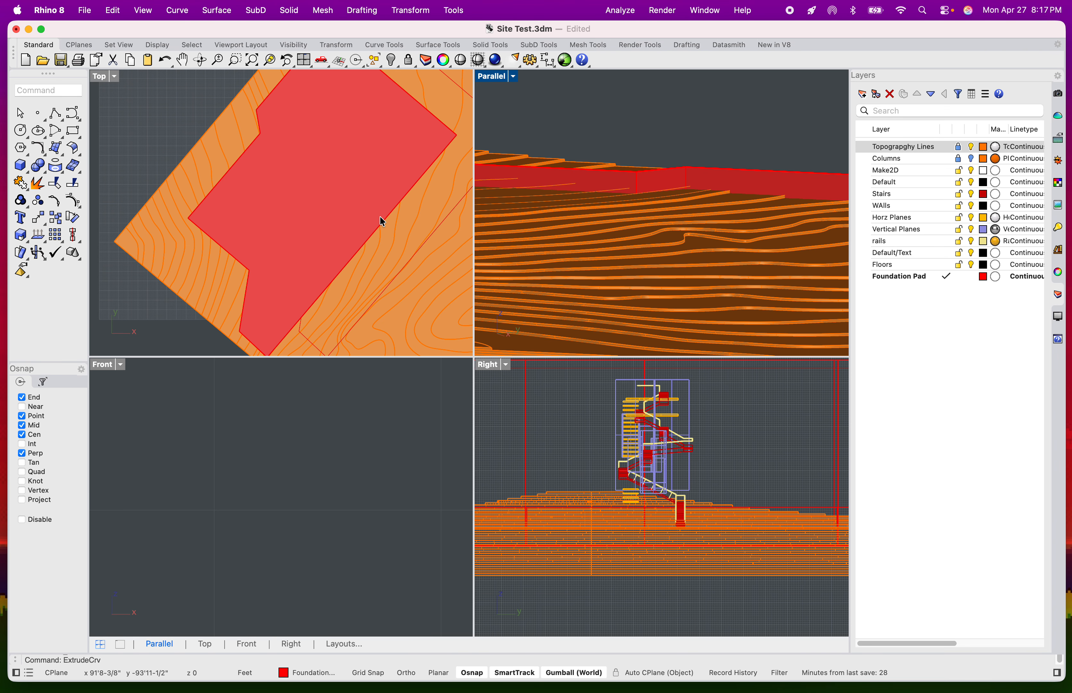
double_click(490, 365)
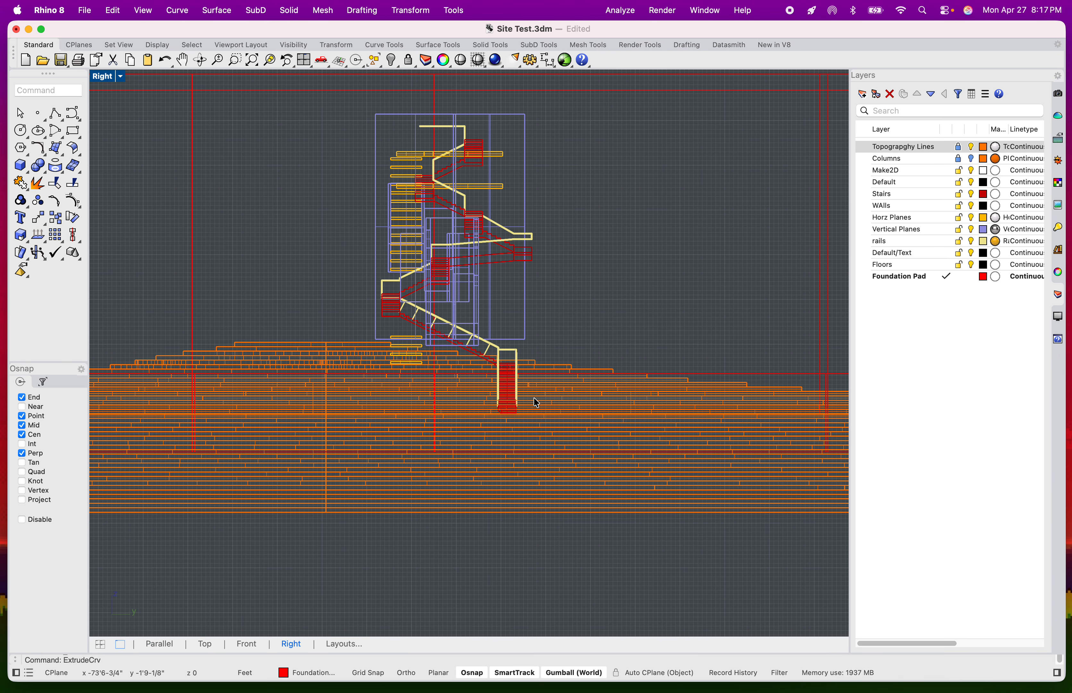
scroll(545, 394, "down", 5)
scroll(487, 335, "down", 1)
scroll(486, 335, "down", 2)
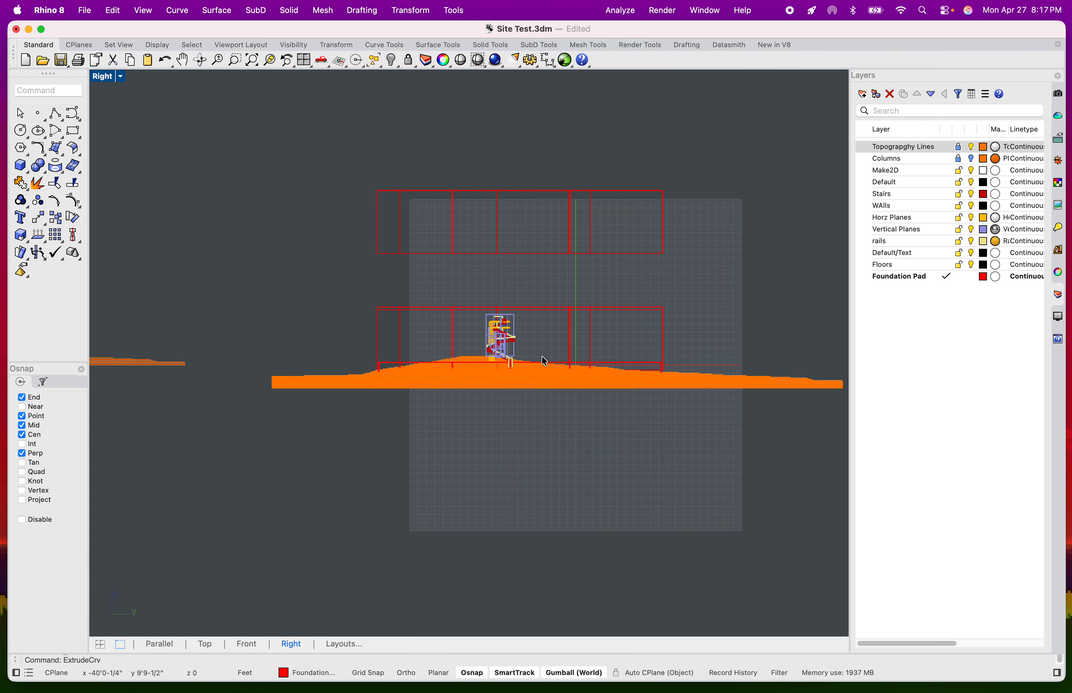
- Switch the maximized Right viewport to the Front view and frame the stair tower with the foundation wall and stepped terrain
scroll(512, 344, "up", 4)
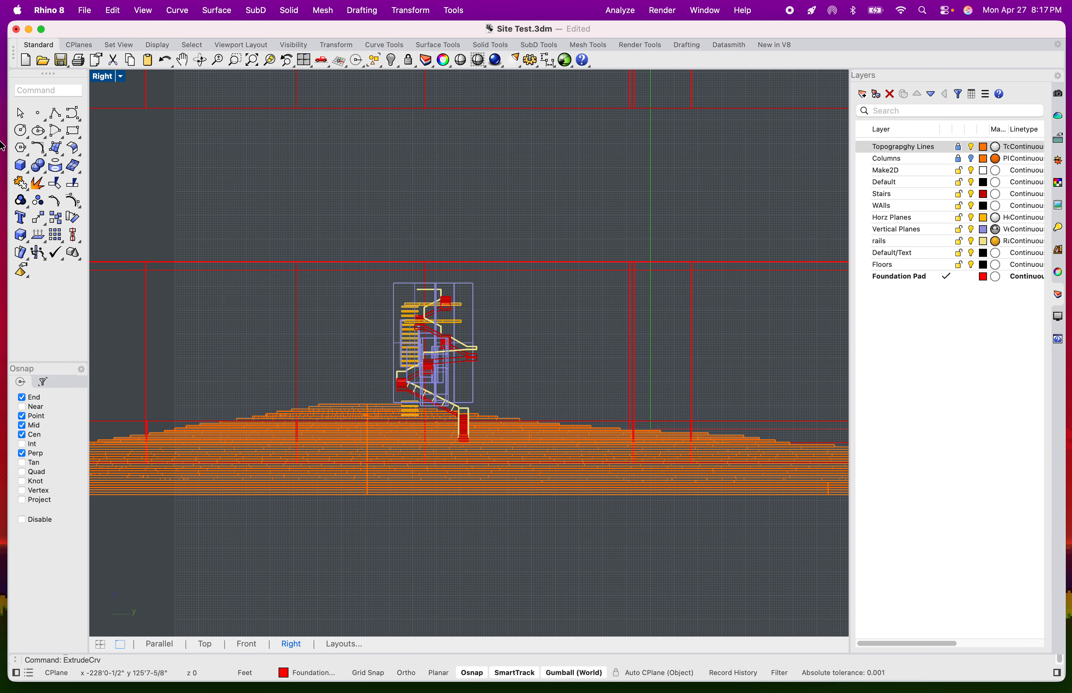
left_click(113, 86)
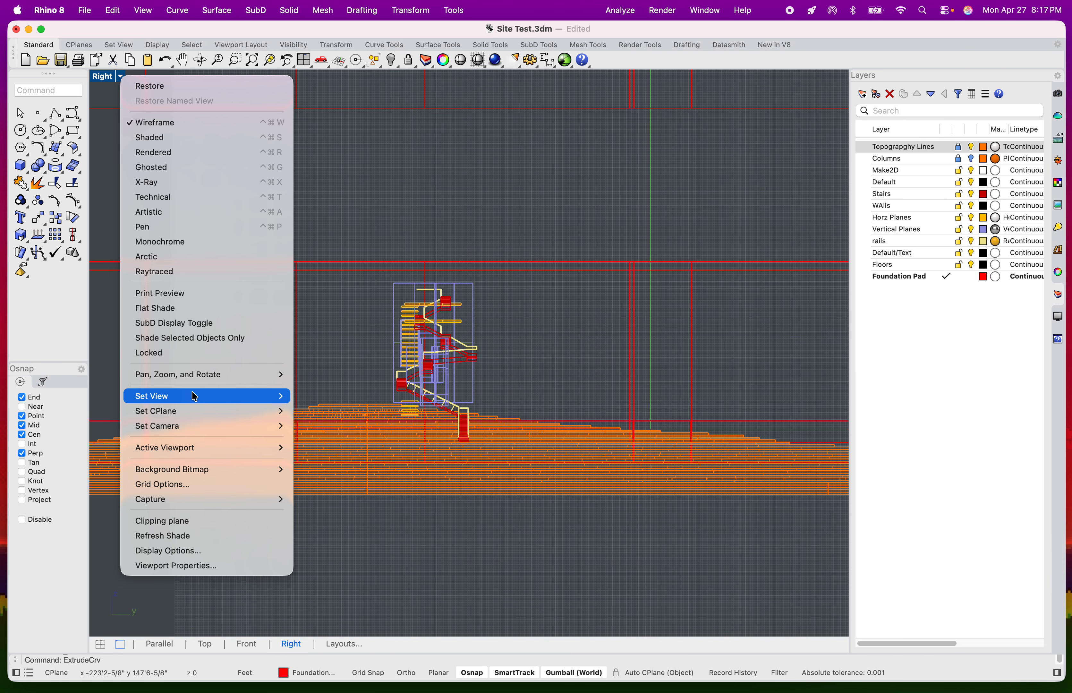
mouse_move(279, 397)
left_click(326, 476)
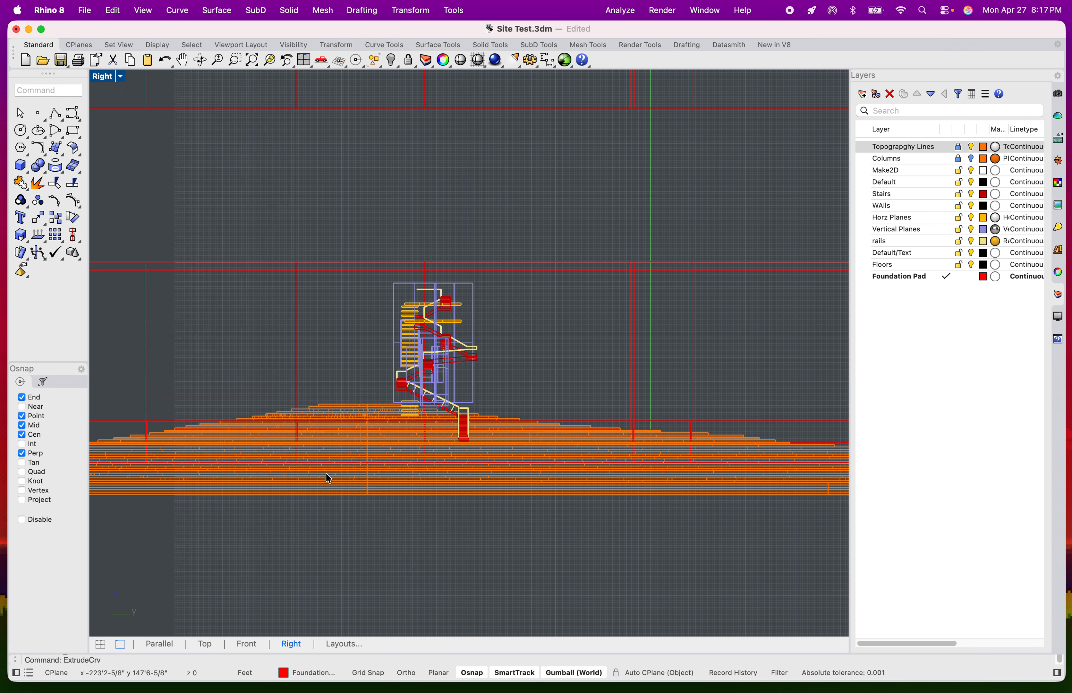
scroll(392, 324, "down", 4)
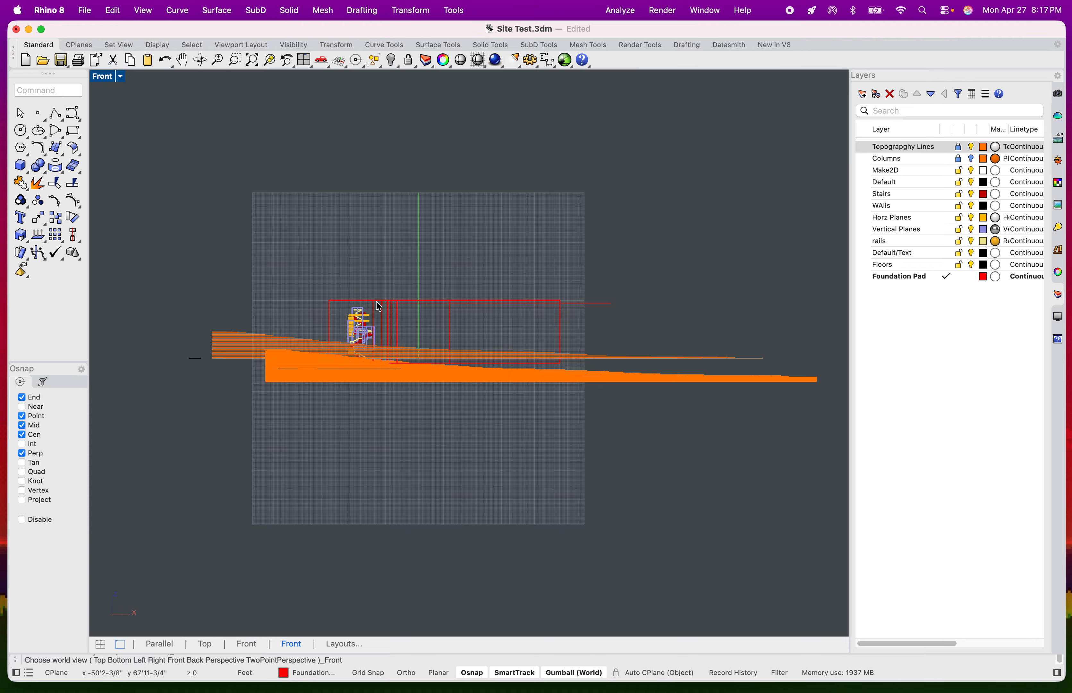
scroll(435, 309, "up", 3)
scroll(471, 311, "down", 4)
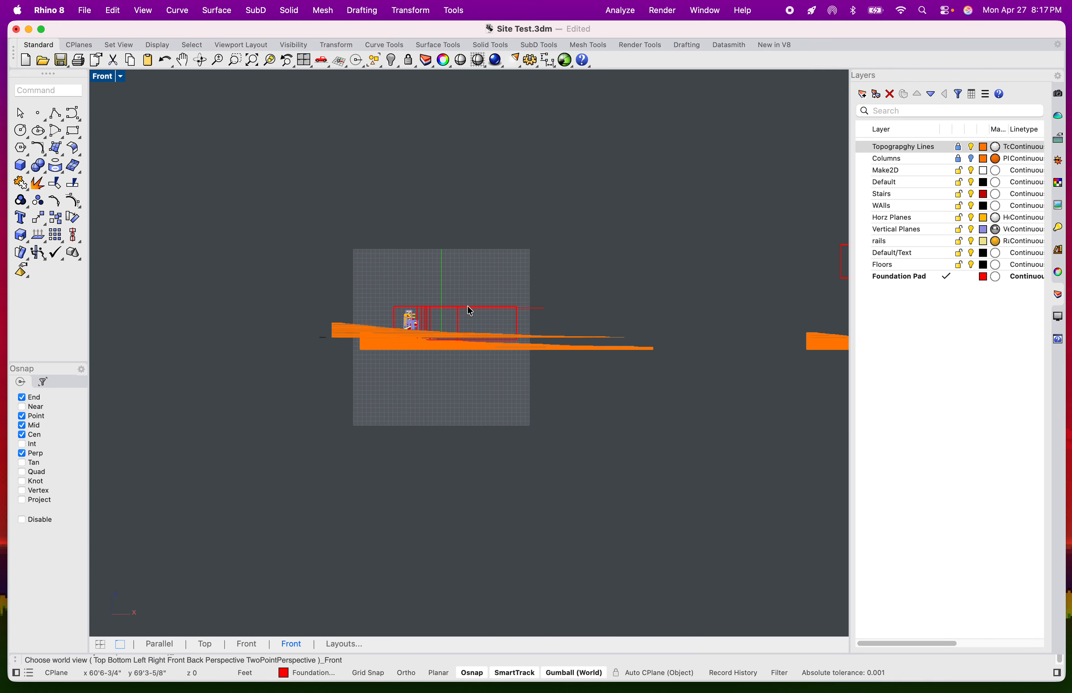
scroll(403, 320, "up", 4)
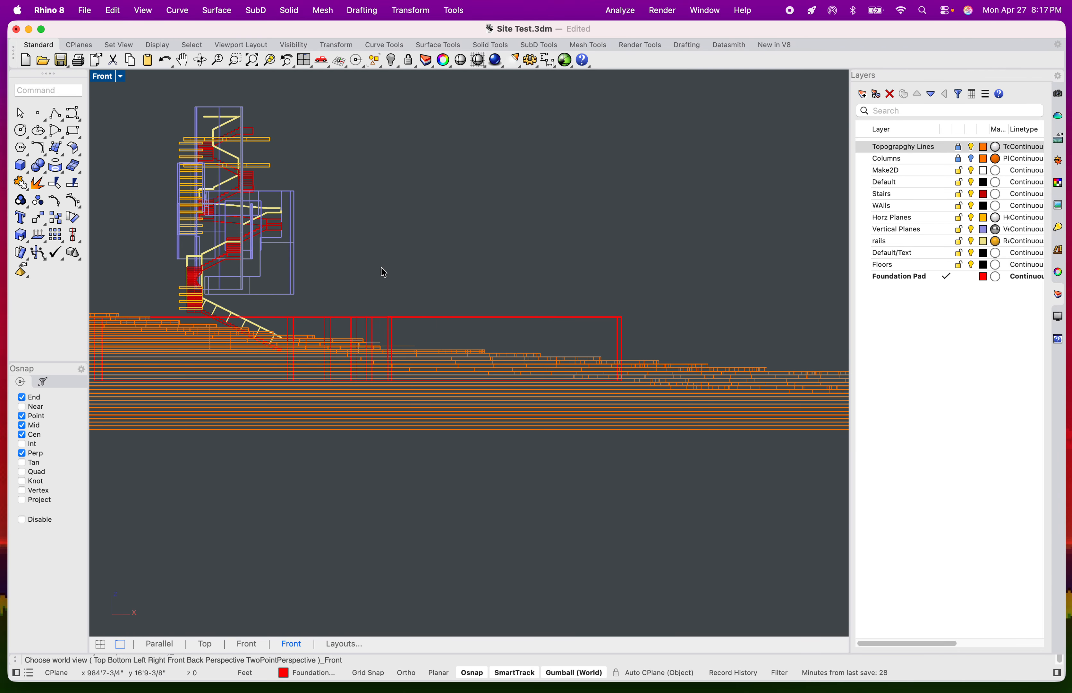
- Try to draw a slightly sloping line about 31 ft long from beside the stair tower's base across the lowest flight, with object snaps disabled
key("Return")
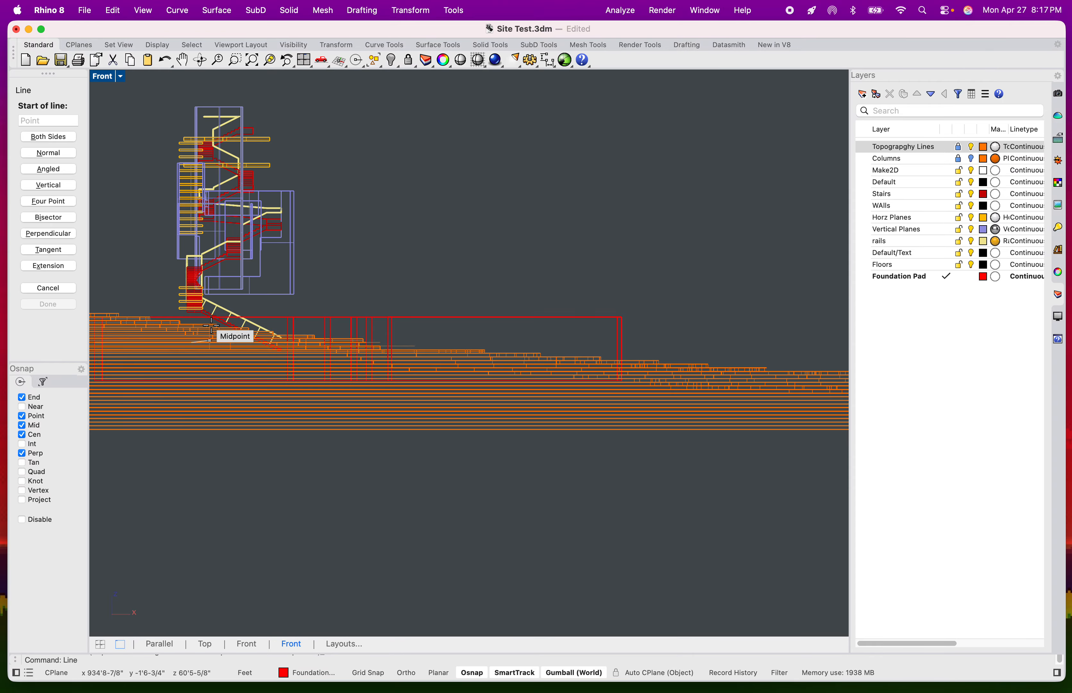
scroll(196, 331, "up", 3)
scroll(173, 311, "up", 3)
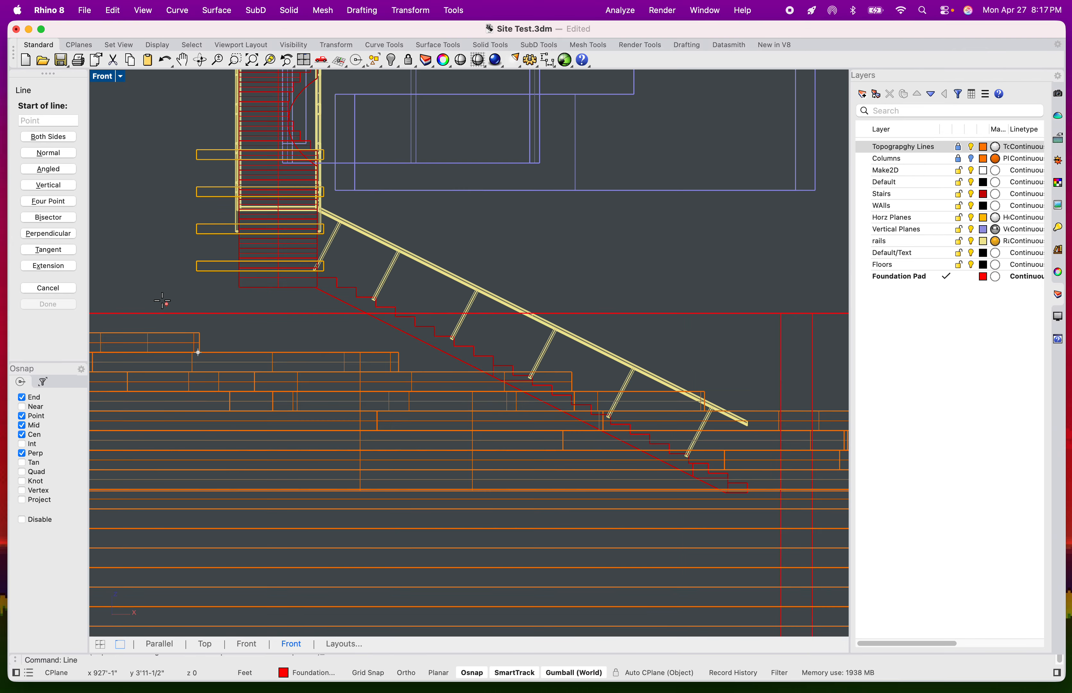
left_click(120, 295)
scroll(135, 304, "down", 3)
scroll(345, 298, "up", 3)
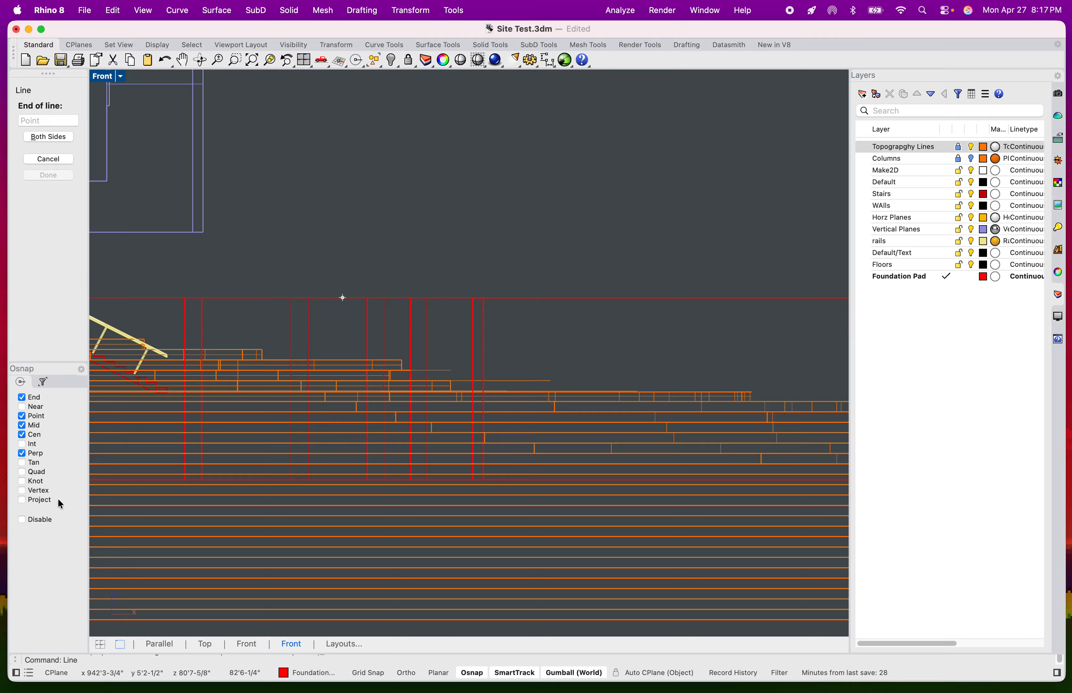
left_click(471, 673)
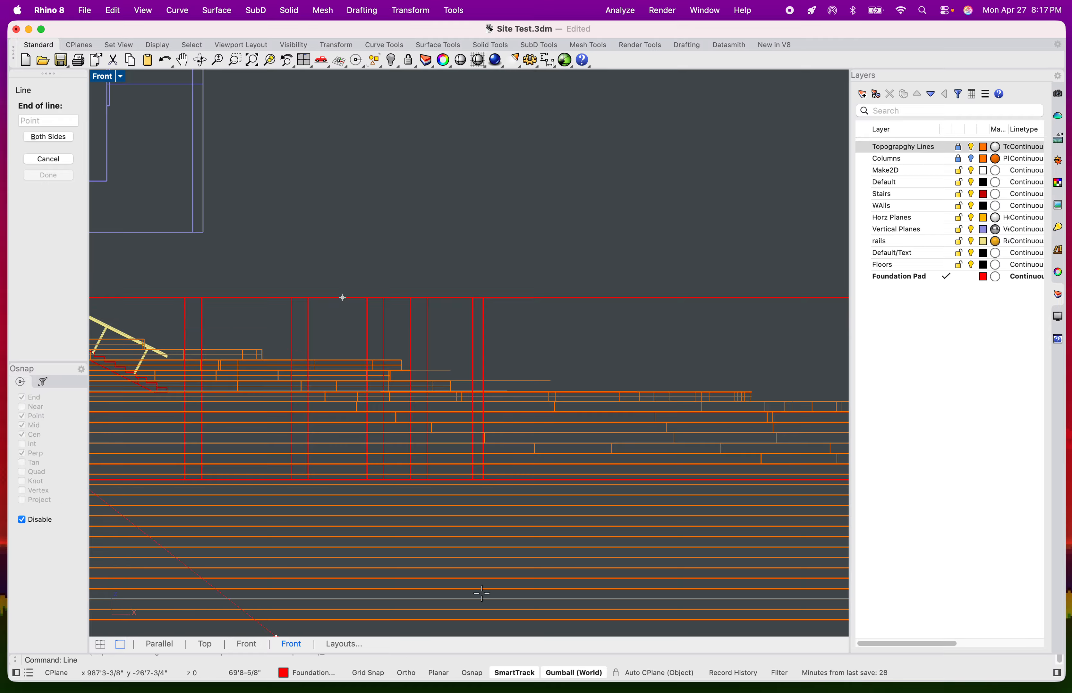
scroll(347, 324, "down", 3)
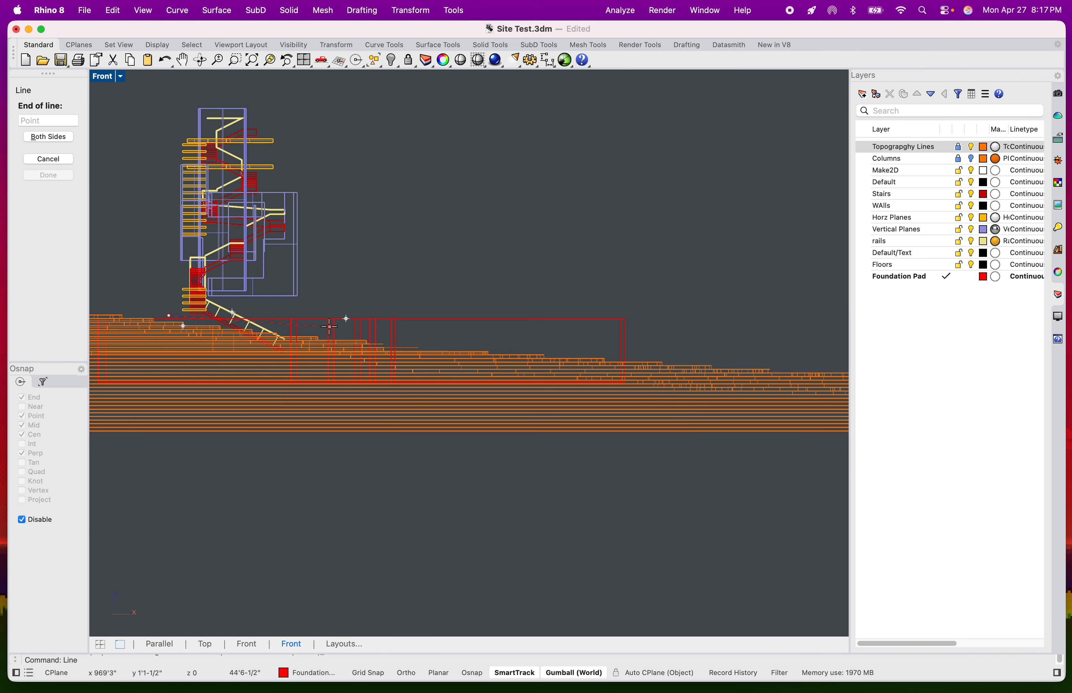
scroll(329, 326, "up", 3)
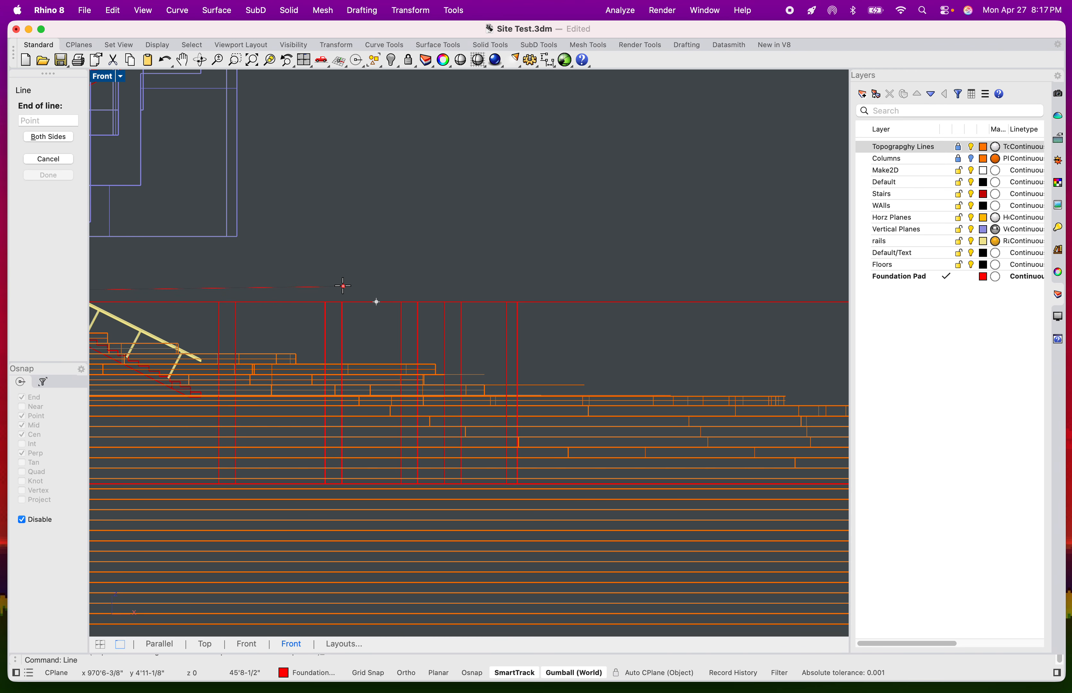
scroll(329, 315, "down", 3)
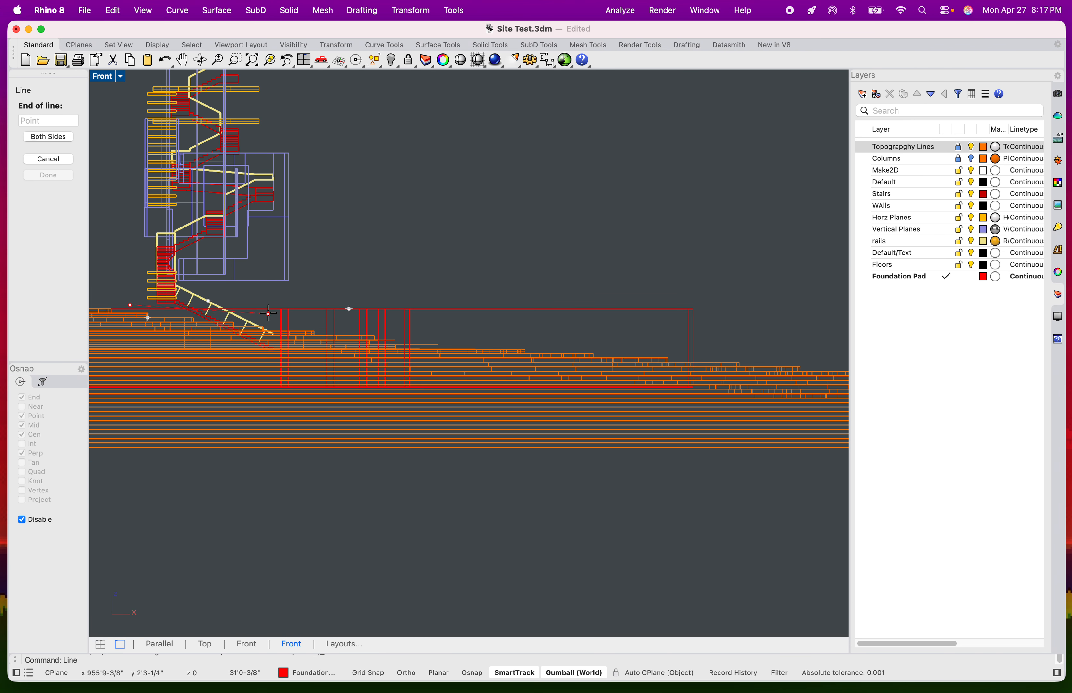
scroll(257, 321, "up", 3)
left_click(267, 325)
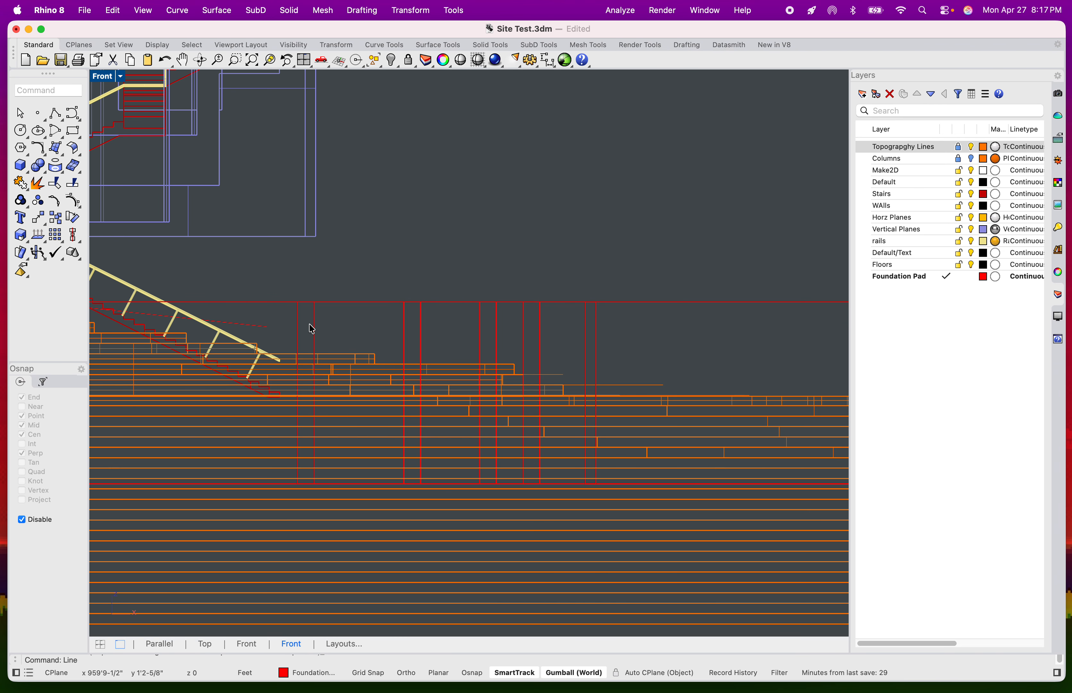
- Undo the sloping line drawn across the lowest stair flight
left_click(59, 119)
left_click(257, 278)
scroll(253, 277, "down", 8)
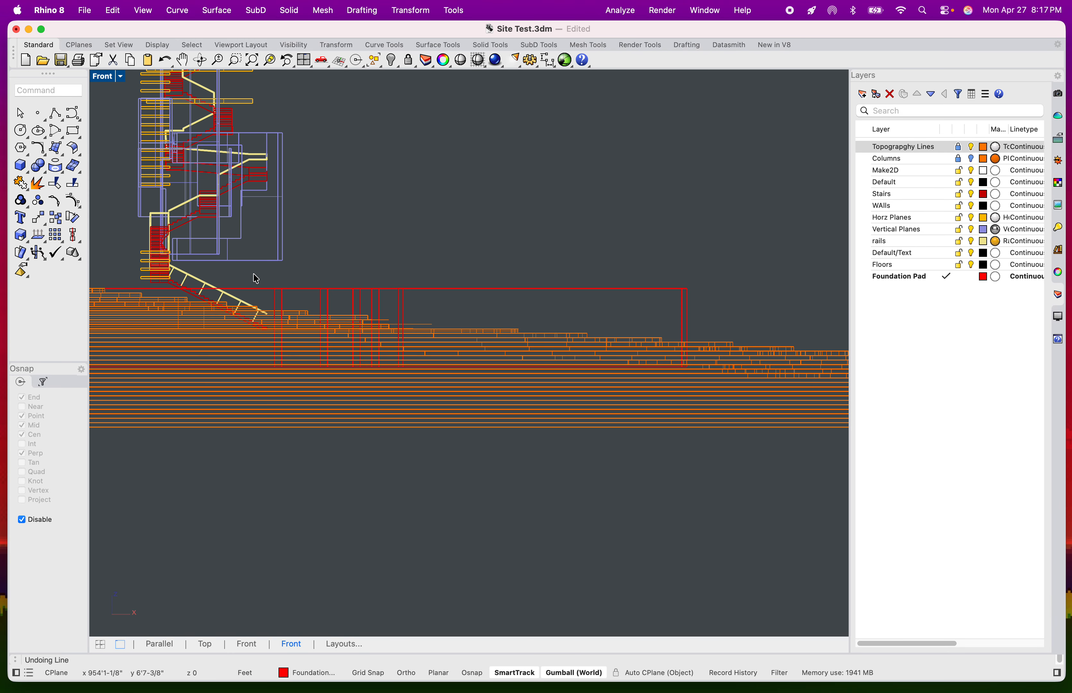
- Draw an open polyline in the Front view, stepping down with the slope across the foundation wall and extending past its far end
right_click_drag(252, 277, 327, 287)
scroll(281, 290, "up", 6)
left_click(74, 119)
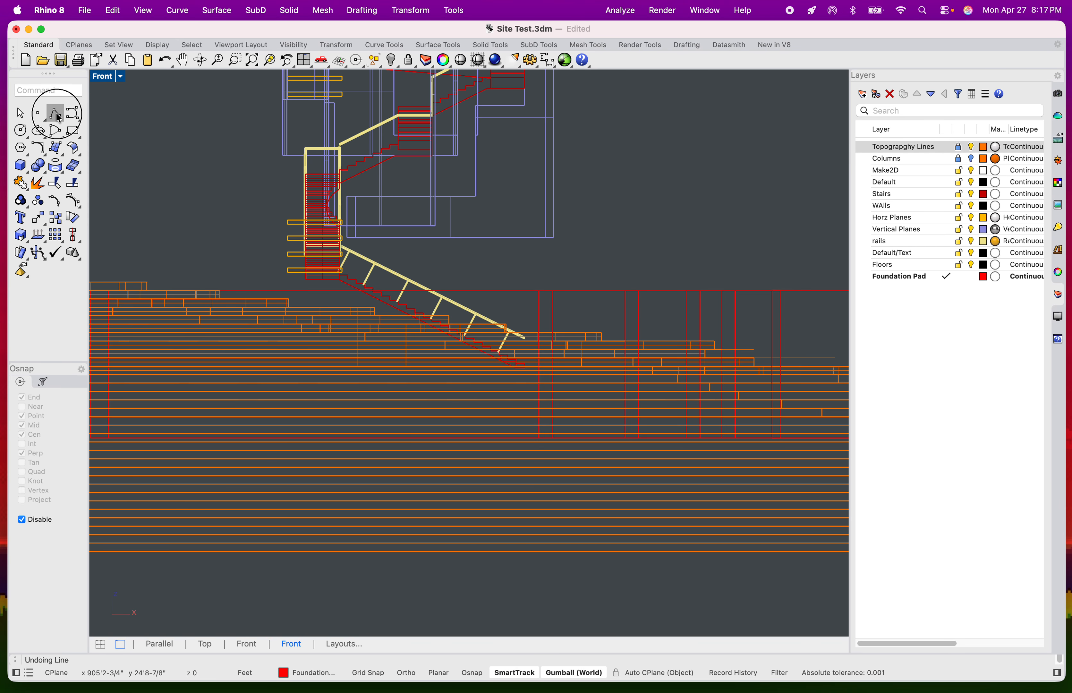
left_click(245, 284)
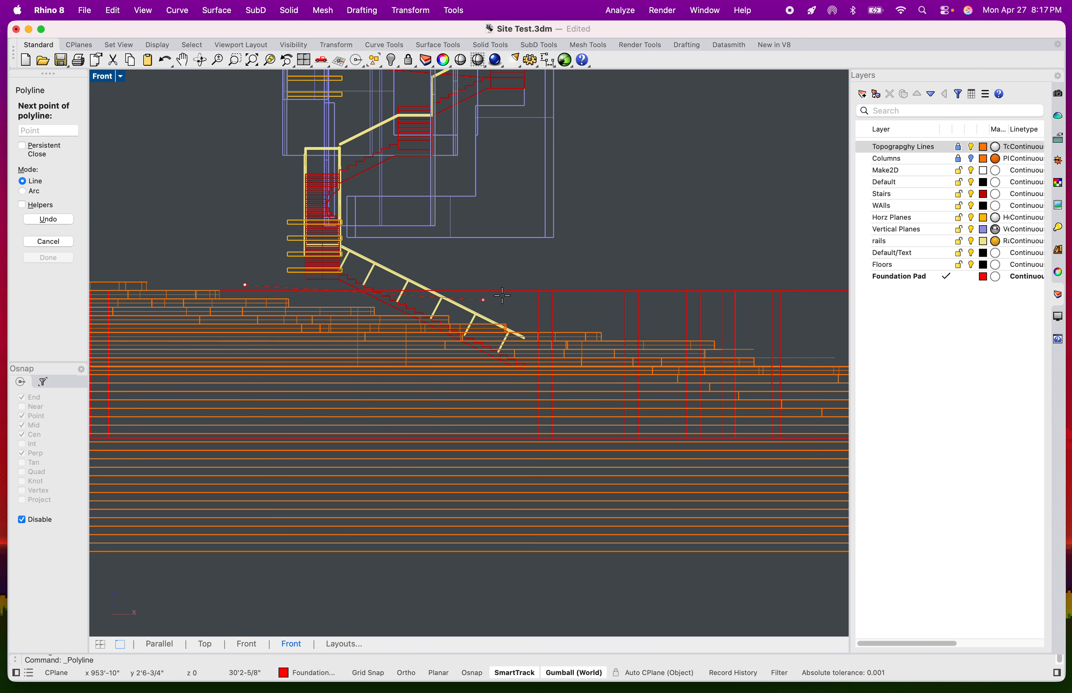
left_click(598, 314)
right_click_drag(694, 317, 489, 307)
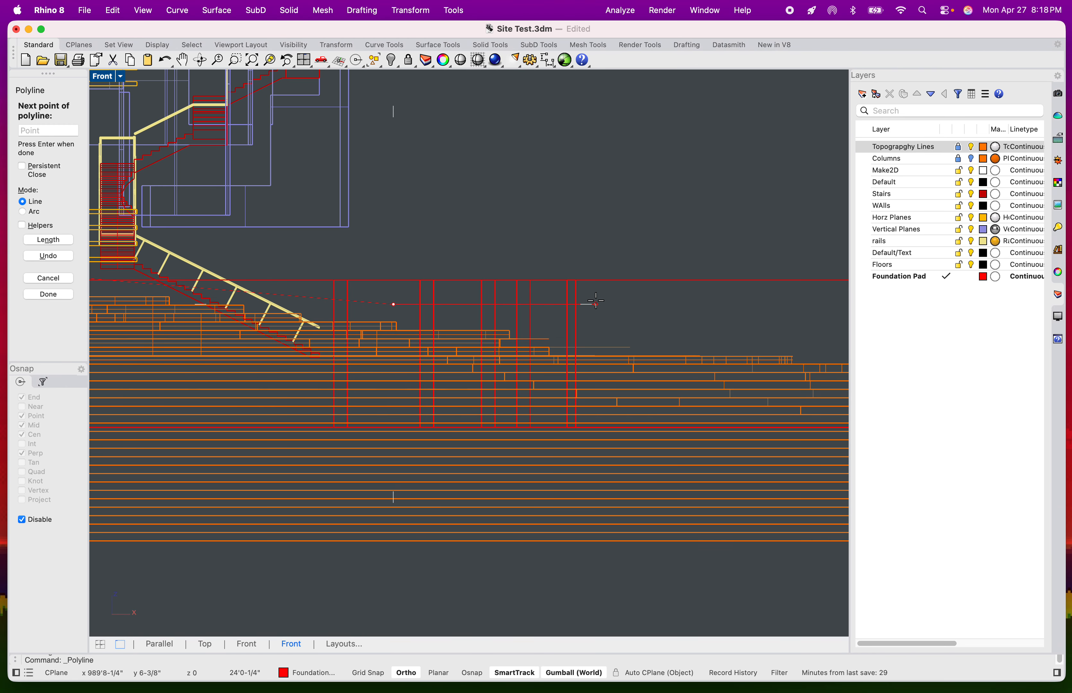
left_click(546, 304)
right_click_drag(638, 355, 509, 330)
key("F8")
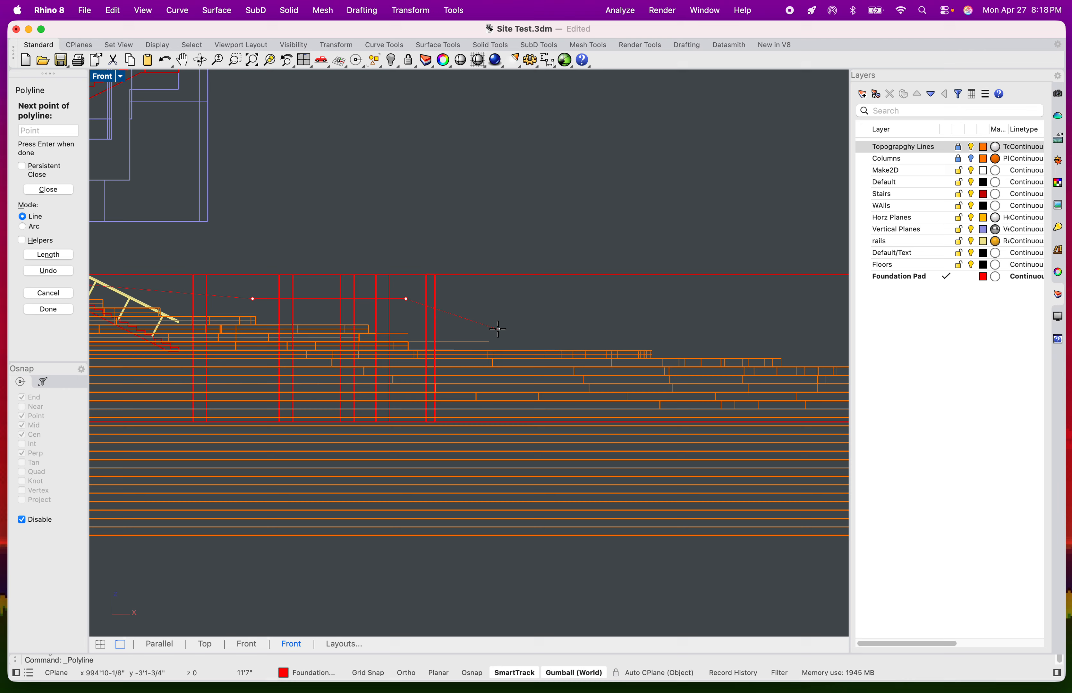
right_click_drag(671, 353, 379, 344)
scroll(437, 333, "down", 4)
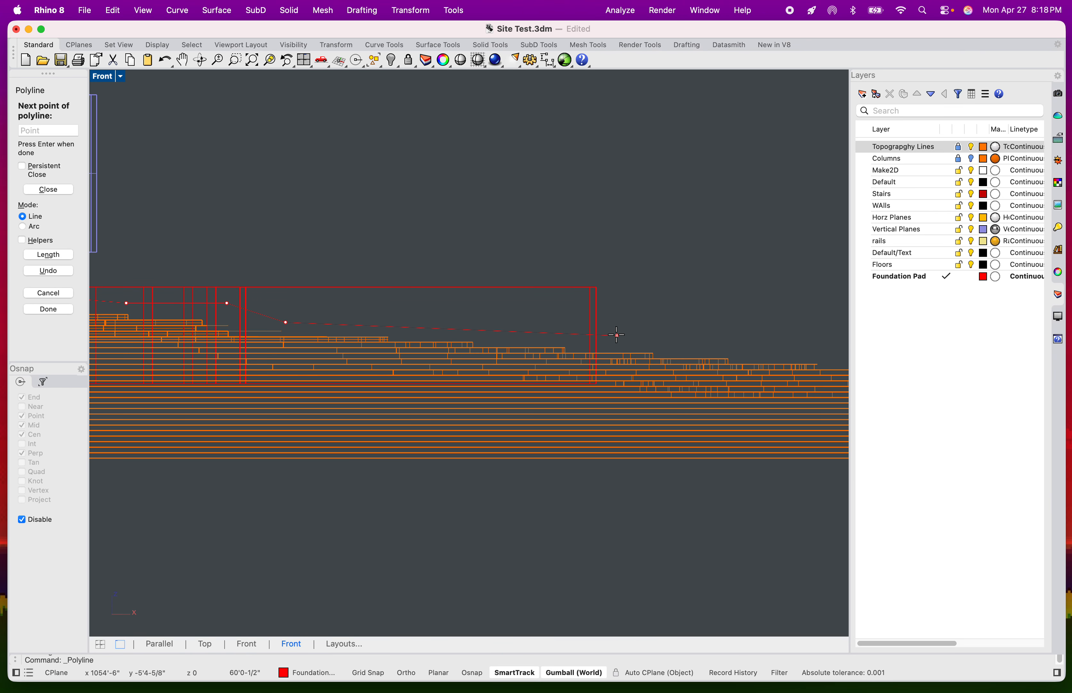
scroll(614, 334, "up", 6)
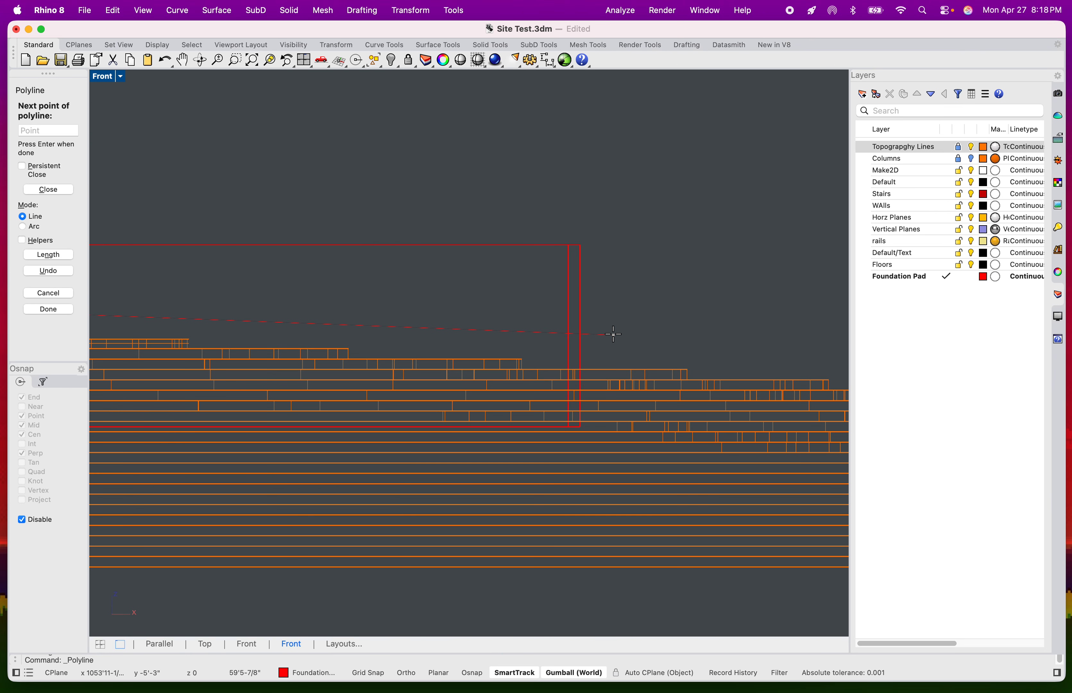
left_click(712, 318)
key("Return")
scroll(619, 310, "down", 4)
- Switch to the Parallel view and shift the polyline slightly downward against the foundation wall
left_click(617, 312)
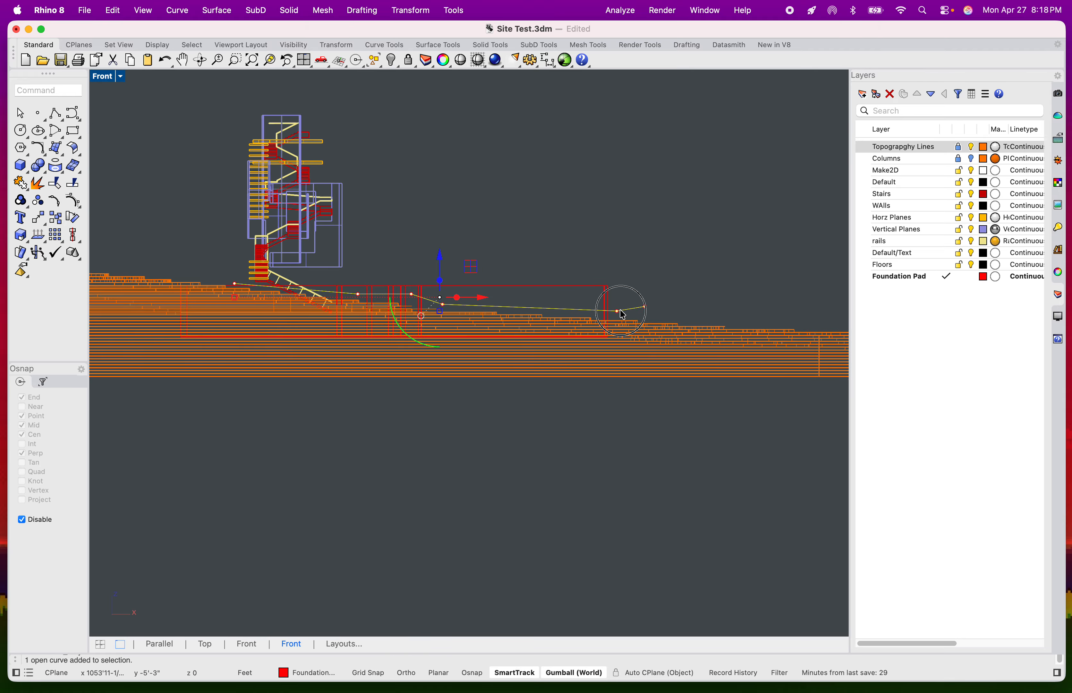
double_click(104, 76)
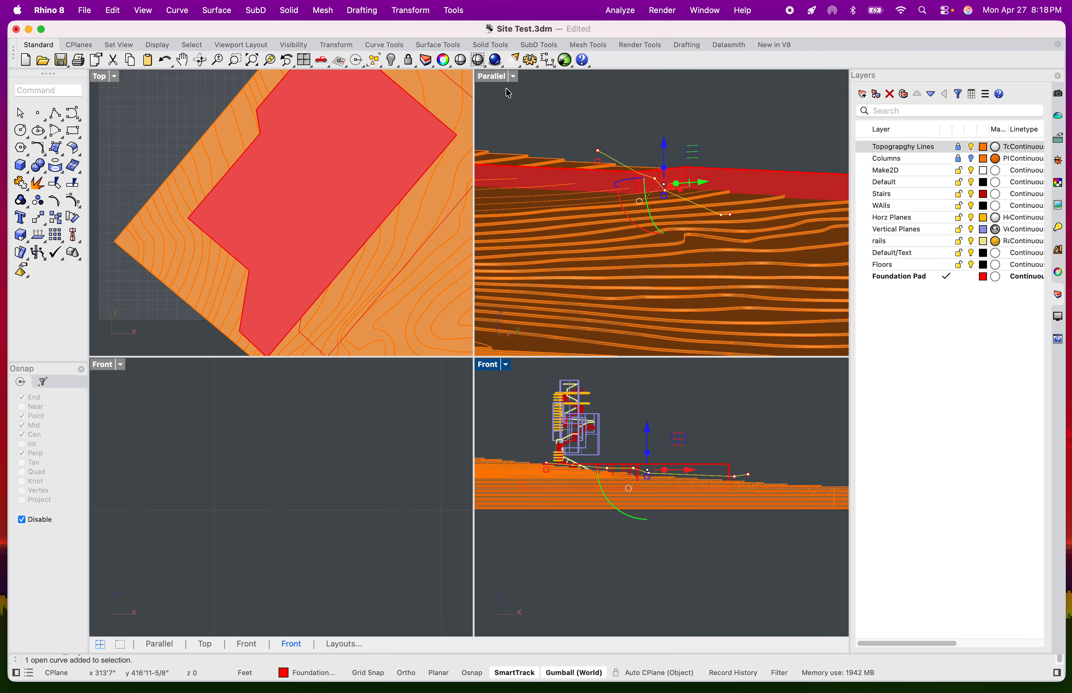
double_click(496, 77)
scroll(443, 197, "down", 10)
right_click_drag(438, 270, 504, 351)
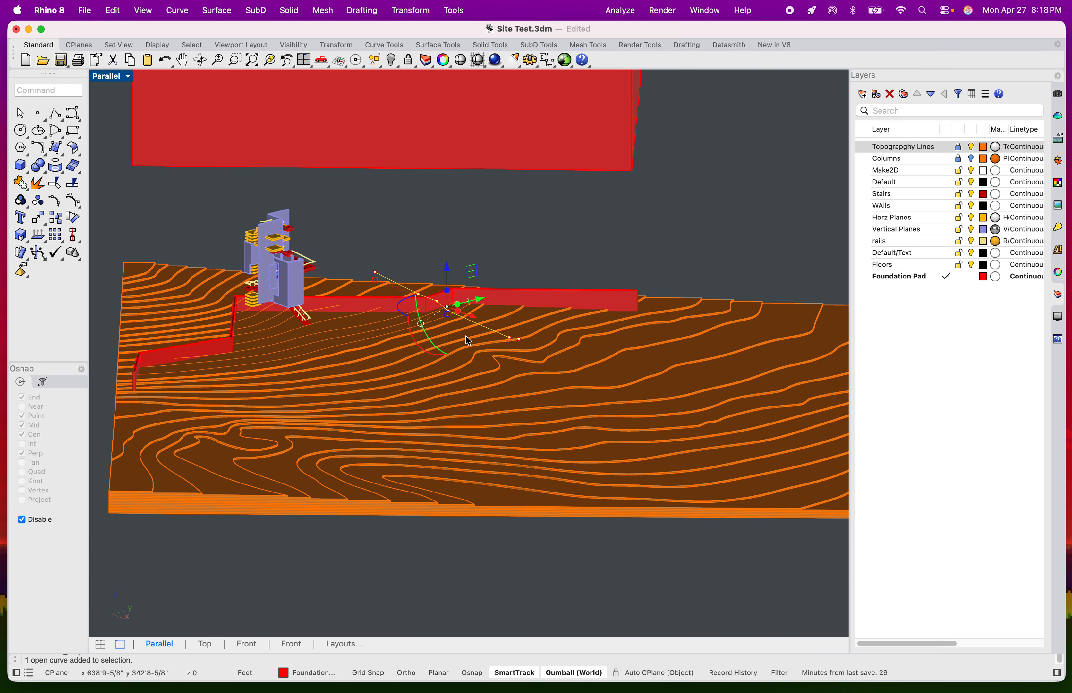
mouse_move(404, 317)
left_mouse_down()
mouse_move(436, 343)
mouse_move(430, 311)
mouse_move(286, 306)
mouse_move(396, 329)
left_mouse_up()
right_click_drag(395, 329, 490, 257)
left_click_drag(470, 274, 470, 277)
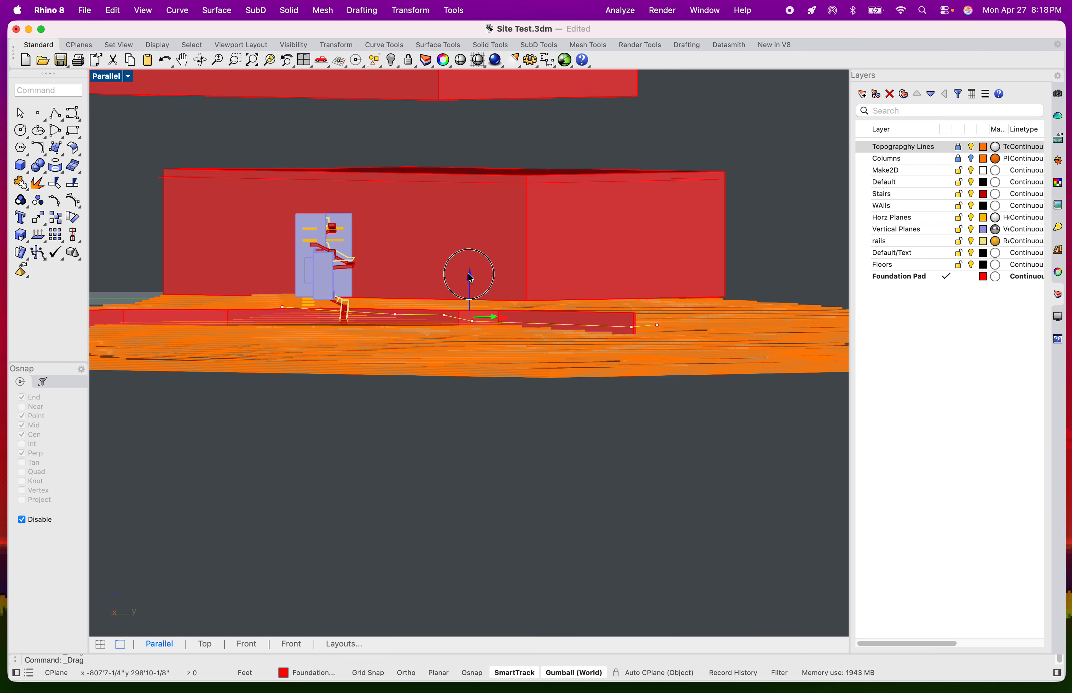
key("Escape")
- Wire-cut the foundation wall with the polyline, using the Normal To Curve direction, keeping all pieces and picking both cut depths
left_click(638, 327)
type("WireCU")
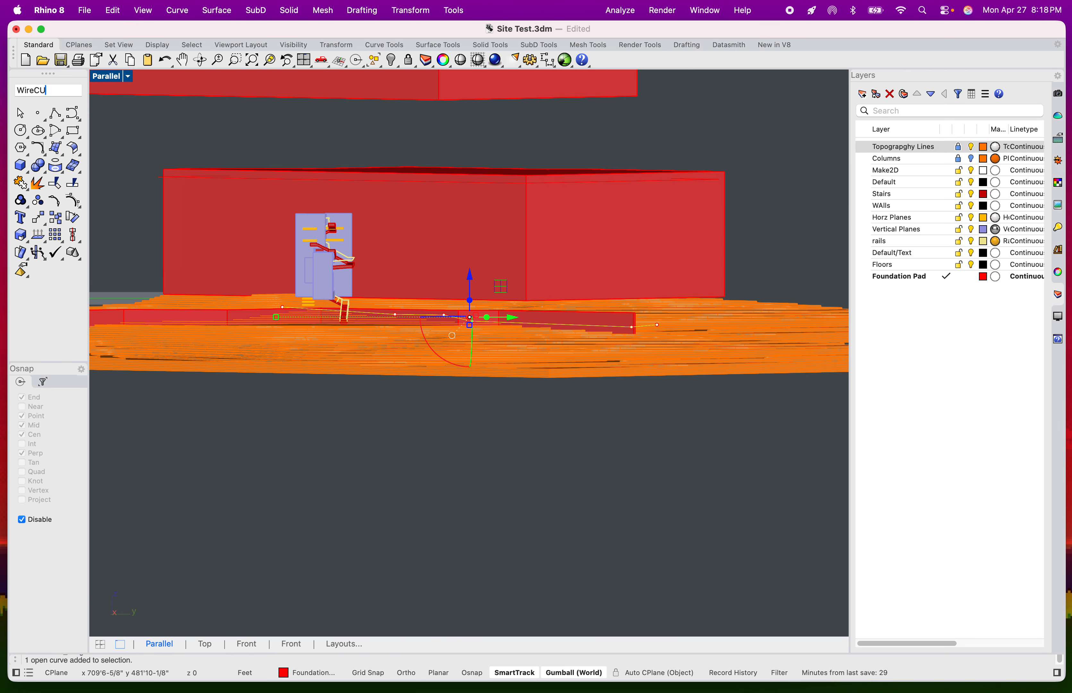
type("t")
key("Return")
key("Return")
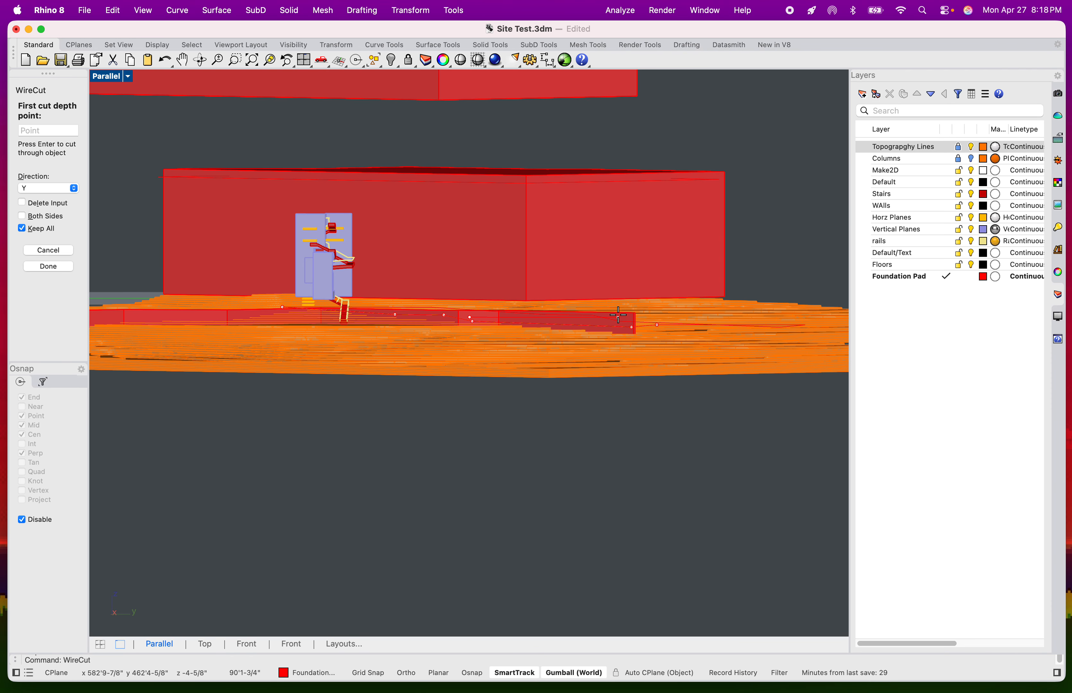
right_click_drag(617, 287, 592, 285, "shift")
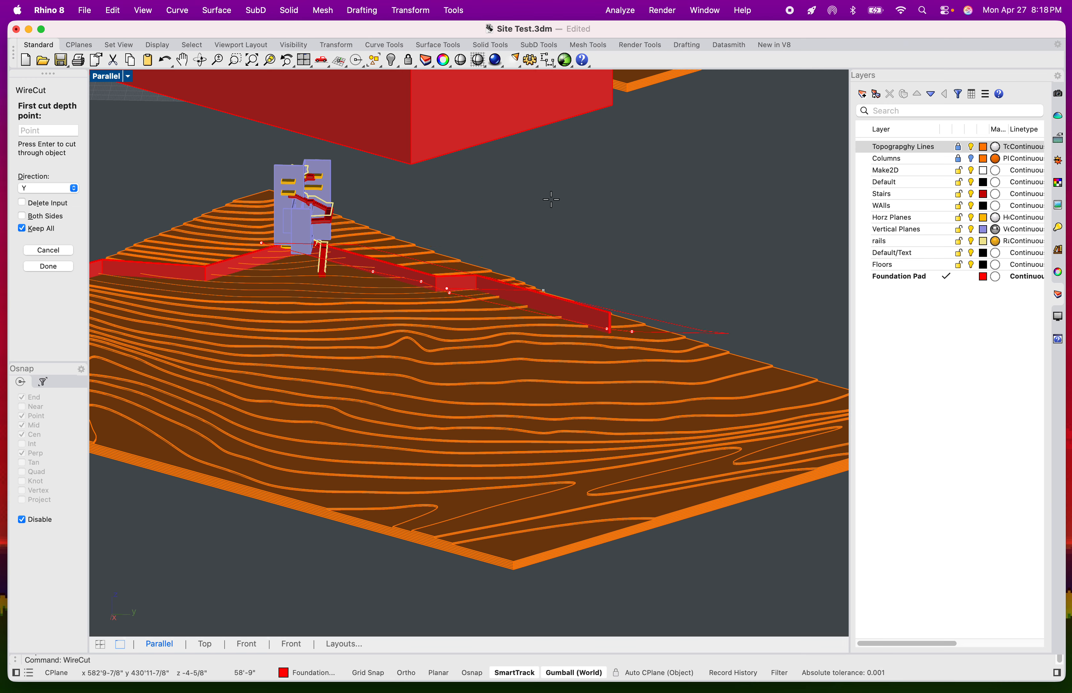
left_click(73, 189)
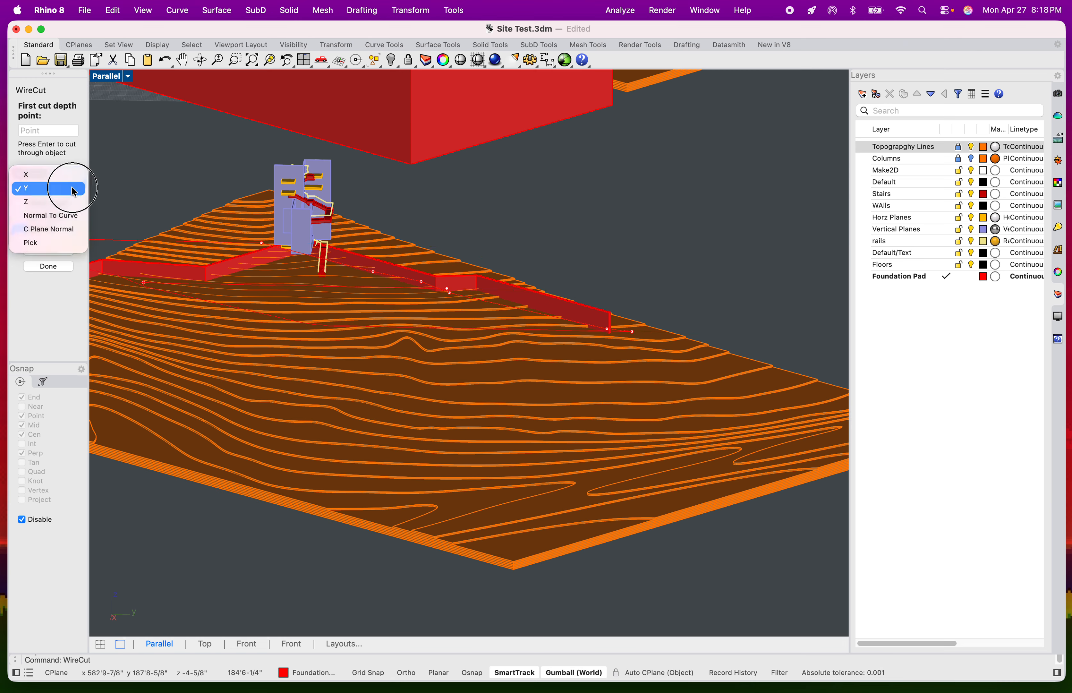
left_click(74, 217)
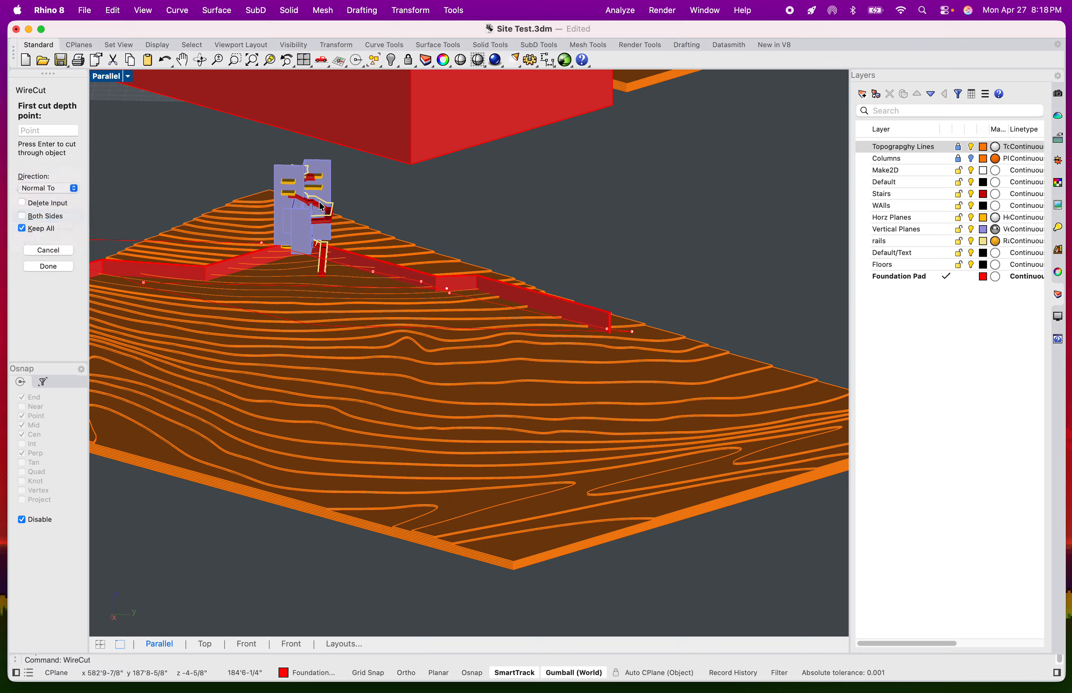
left_click(576, 230)
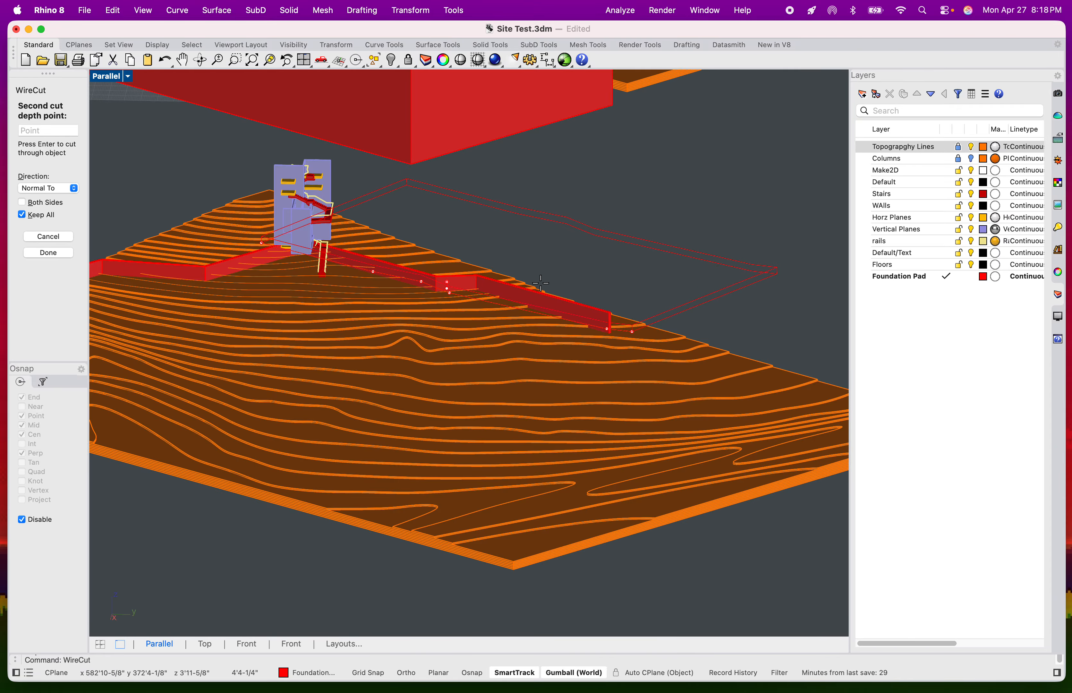
left_click(578, 228)
- Delete the upper piece of the foundation wall above the cut
scroll(561, 299, "up", 5)
left_click(557, 304)
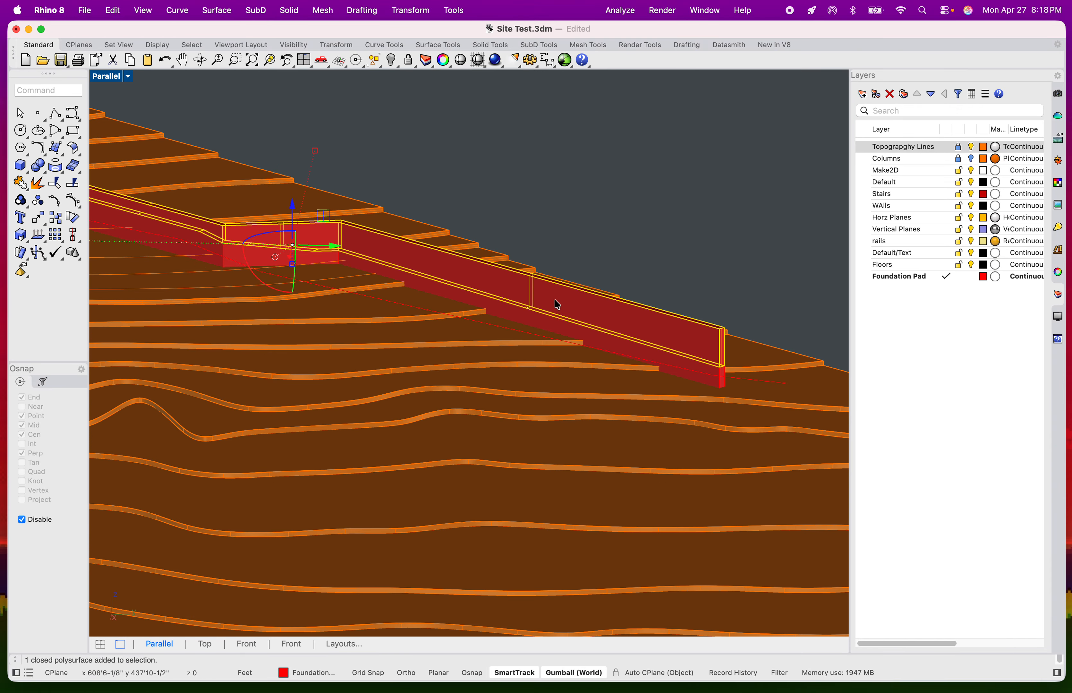
key("Delete")
scroll(558, 306, "down", 5)
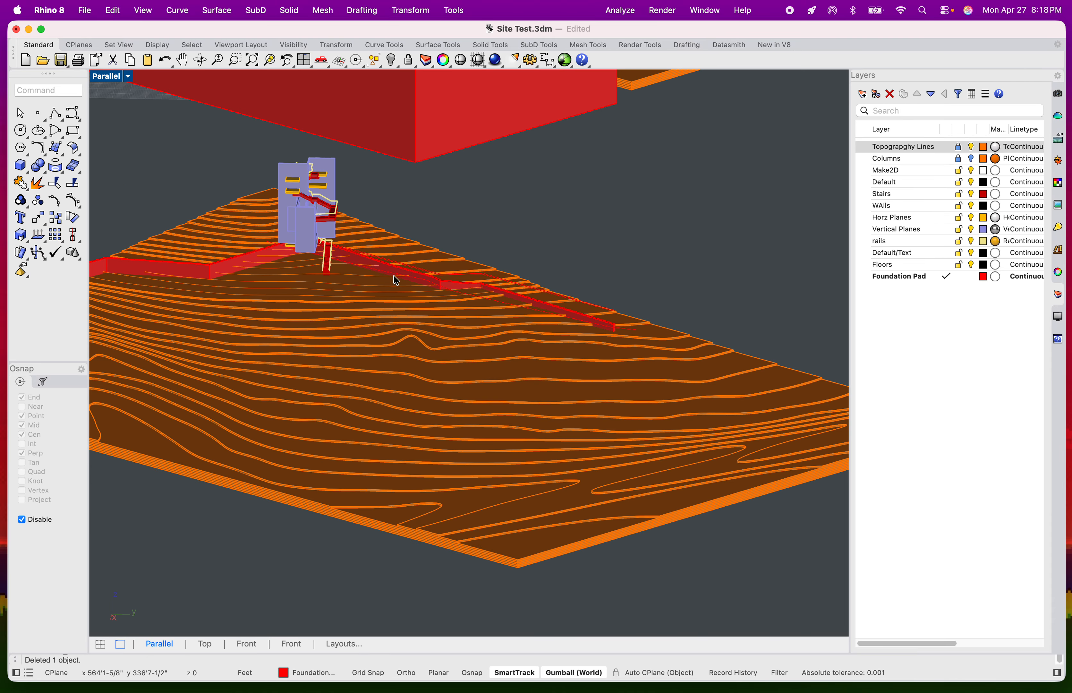
- Set the Parallel viewport's display mode to Rendered and inspect the trimmed wall around the tower
scroll(377, 276, "up", 8)
right_click_drag(330, 267, 249, 256)
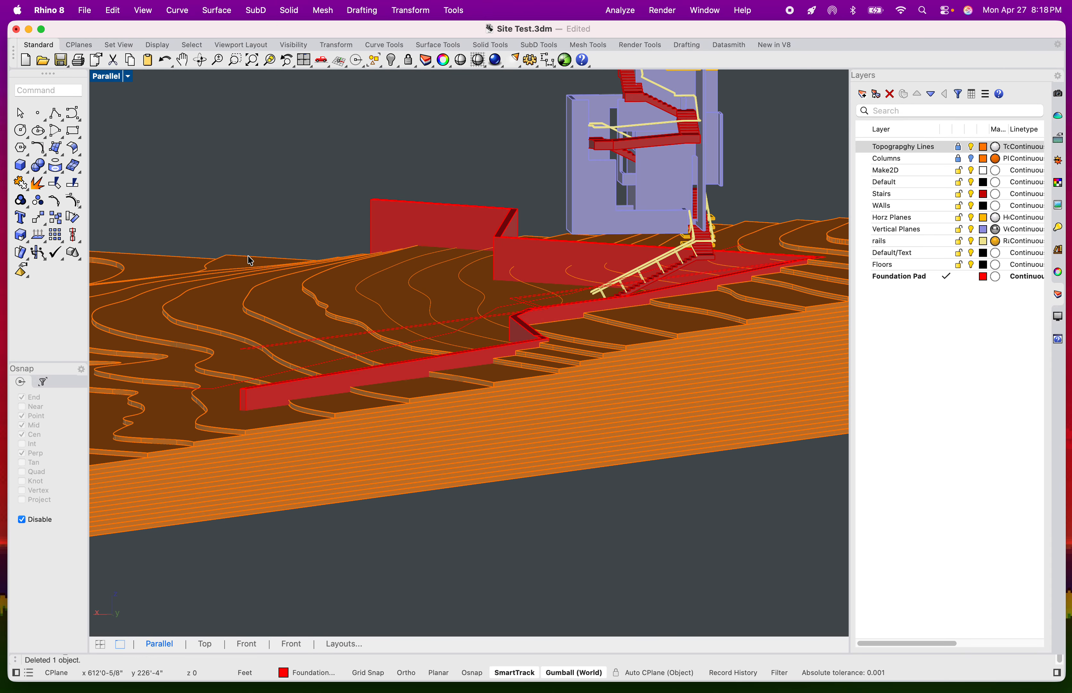
left_click(128, 77)
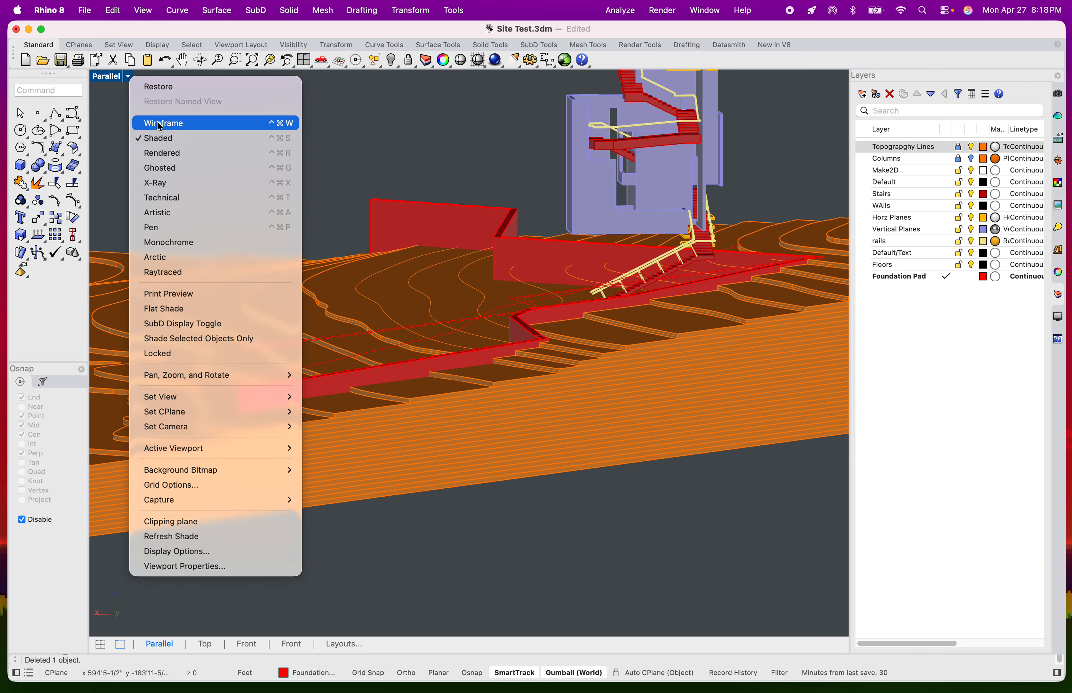
left_click(167, 153)
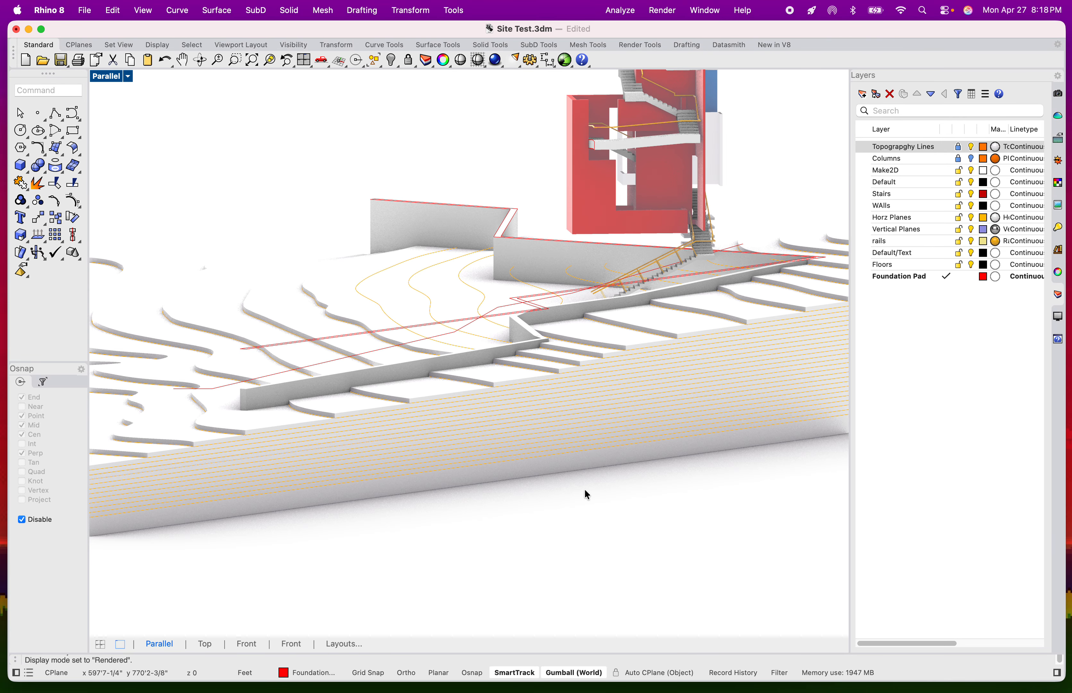
right_click_drag(548, 480, 543, 512)
right_click_drag(491, 453, 239, 349)
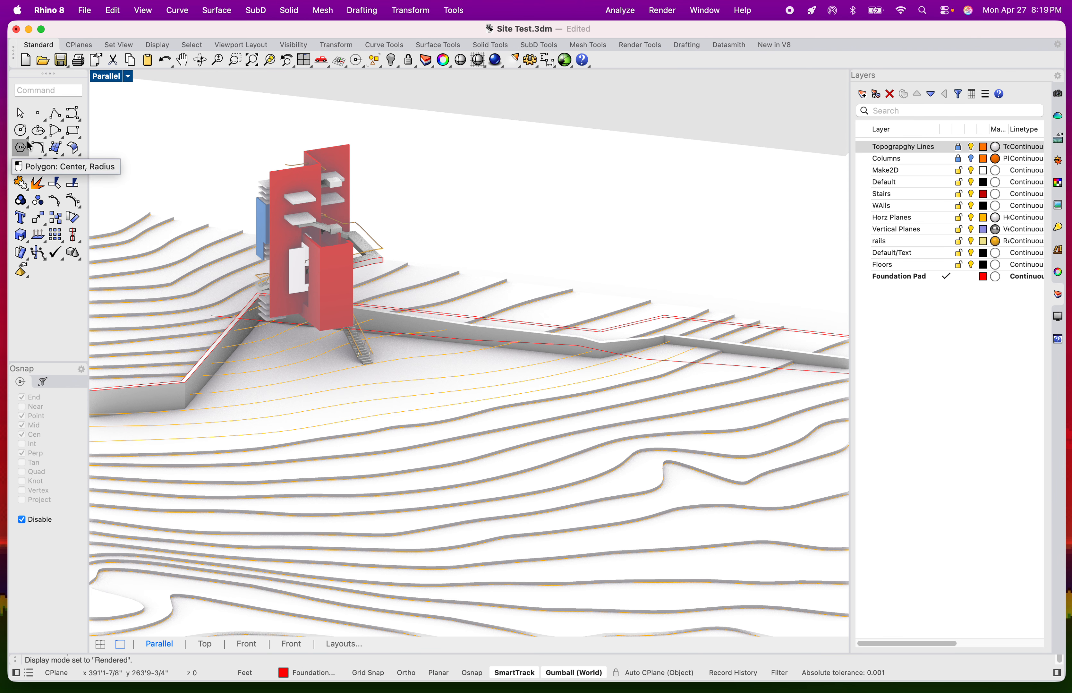
- Turn on object snapping and try to start a box at the foundation wall's inner corner
type("Box")
key("Return")
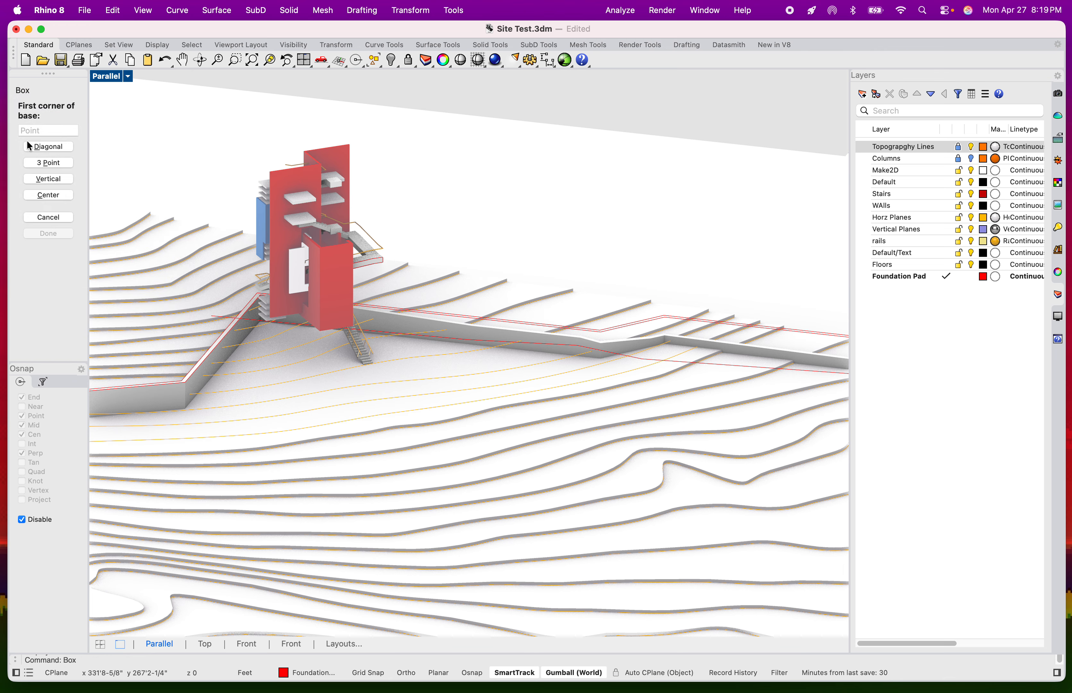
scroll(254, 333, "up", 5)
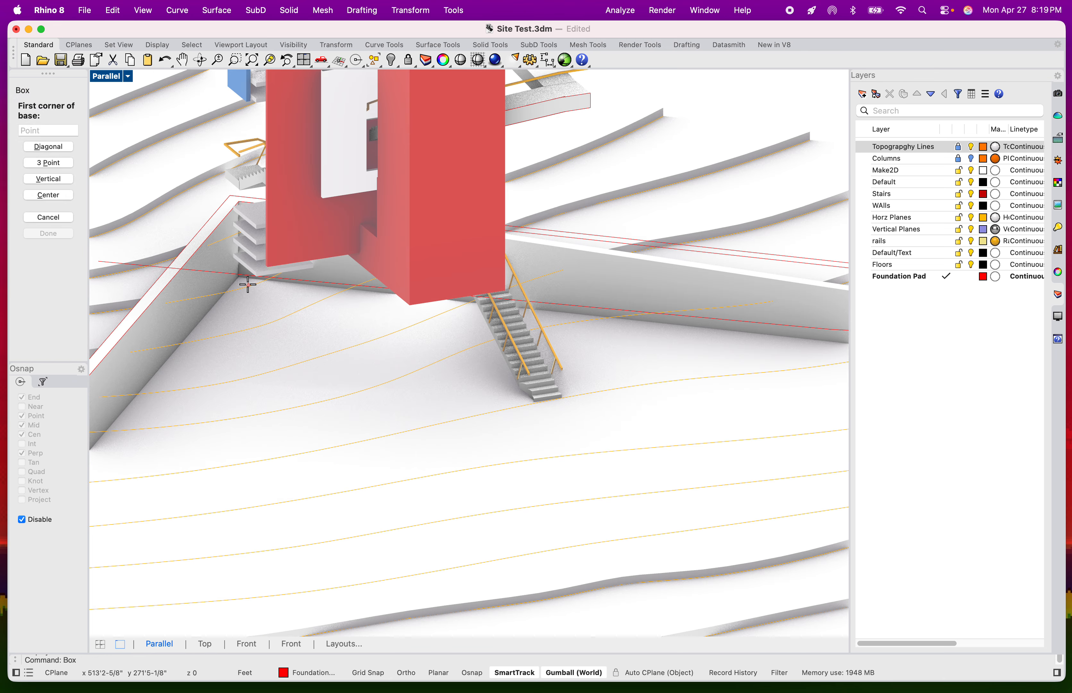
scroll(239, 277, "up", 4)
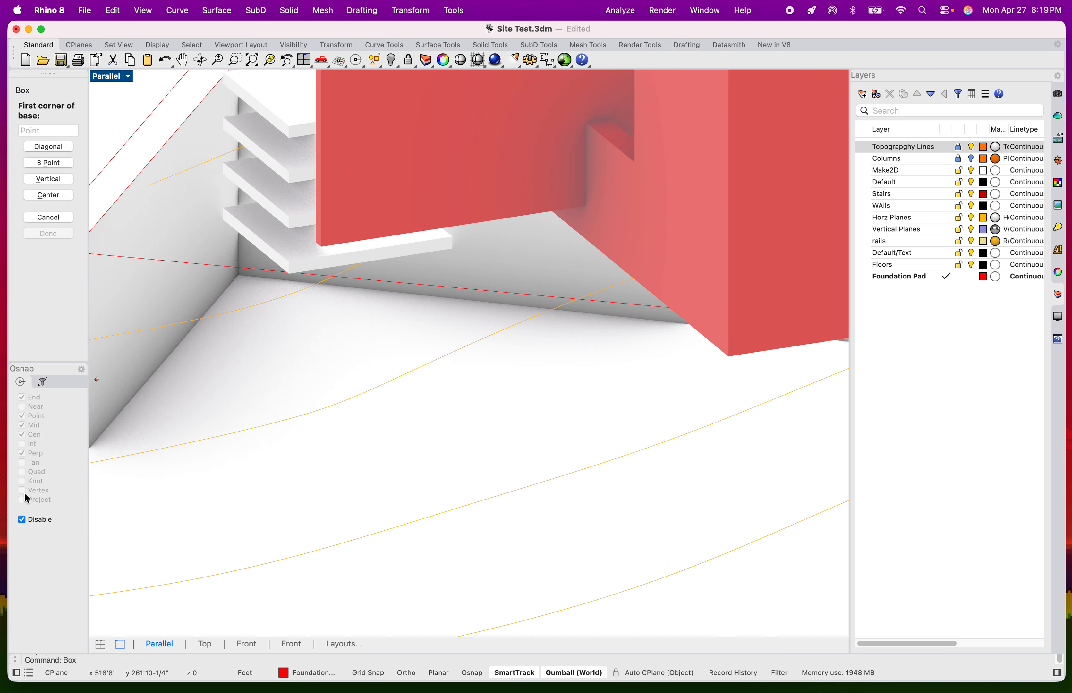
left_click(472, 672)
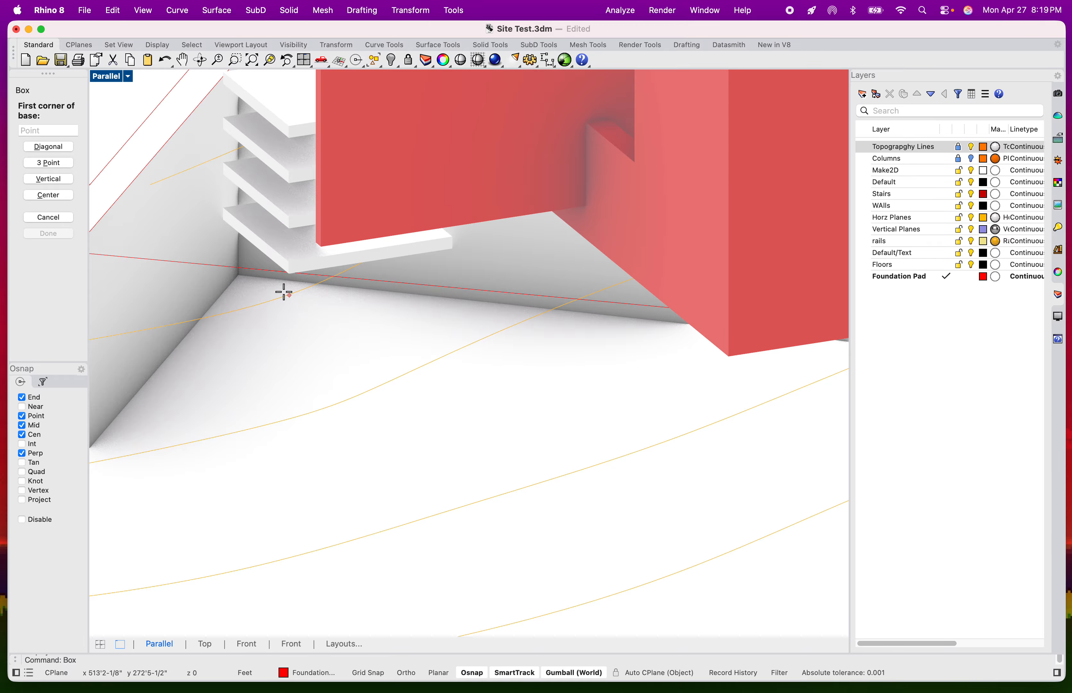
left_click(238, 272)
scroll(398, 350, "down", 5)
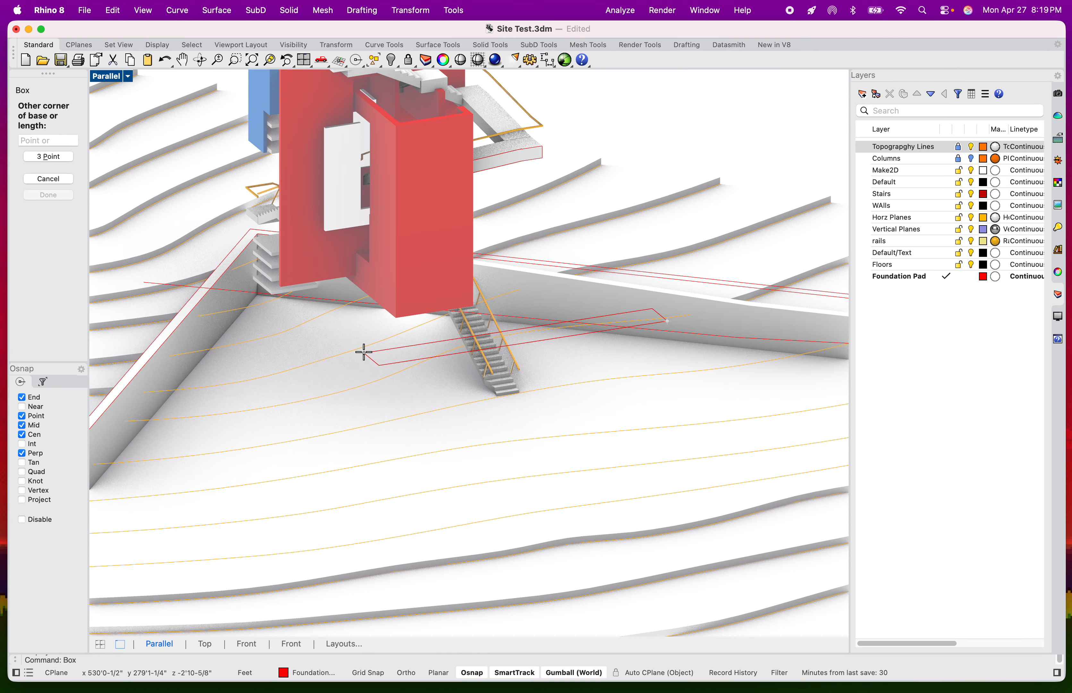
key("Escape")
- Turn off the Cen object snap
scroll(250, 276, "up", 5)
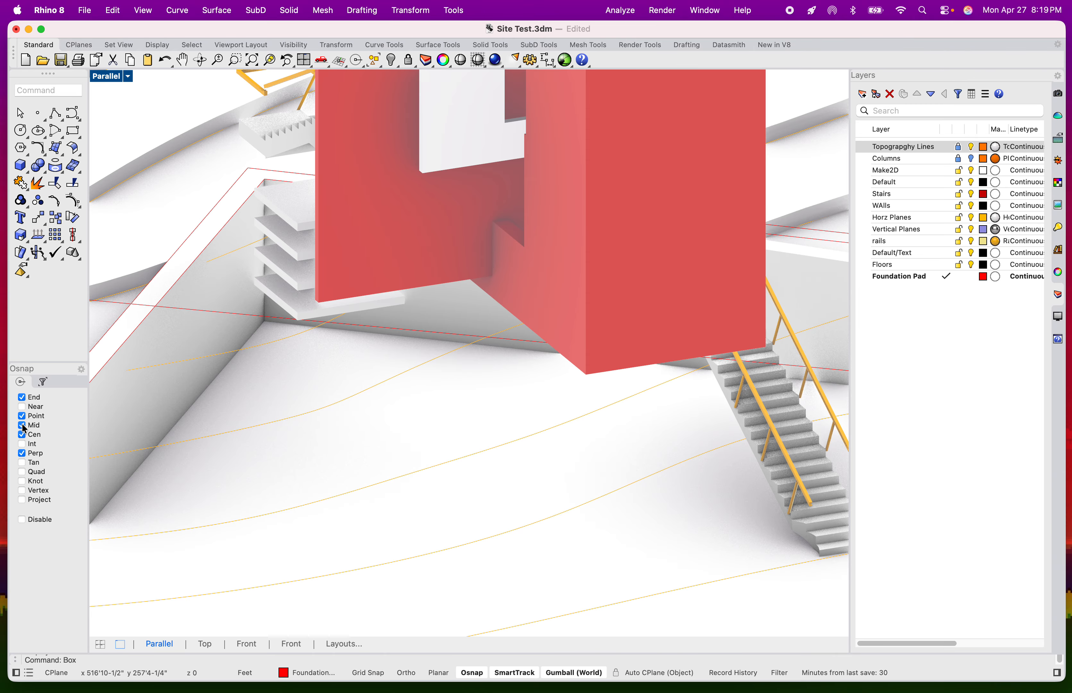
left_click(23, 434)
scroll(280, 337, "up", 3)
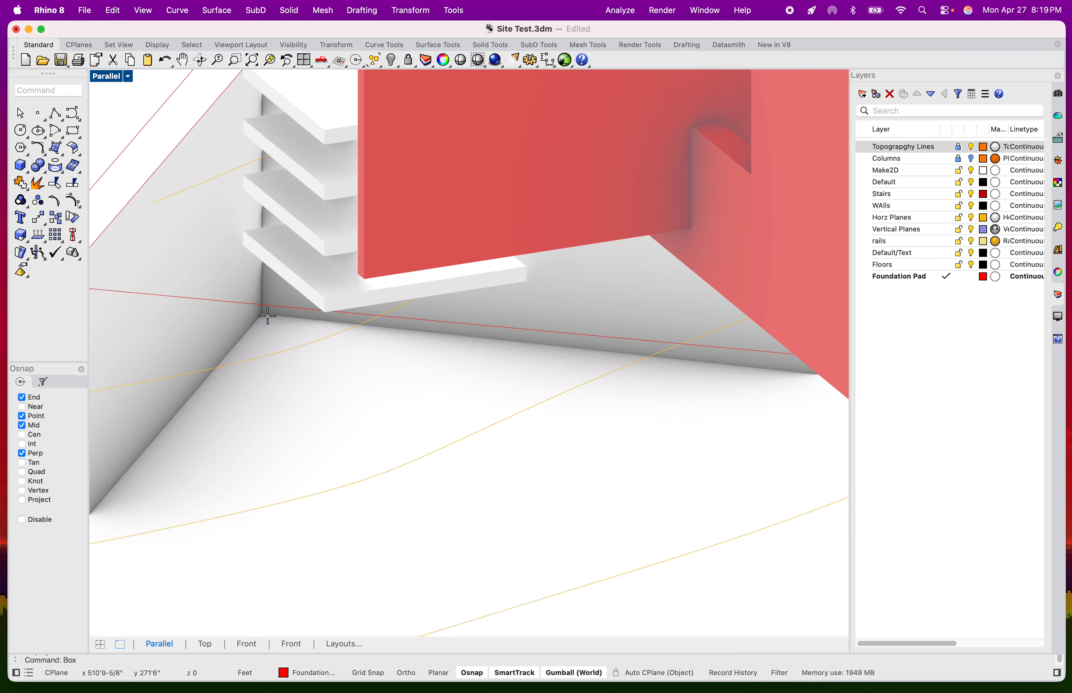
key("Return")
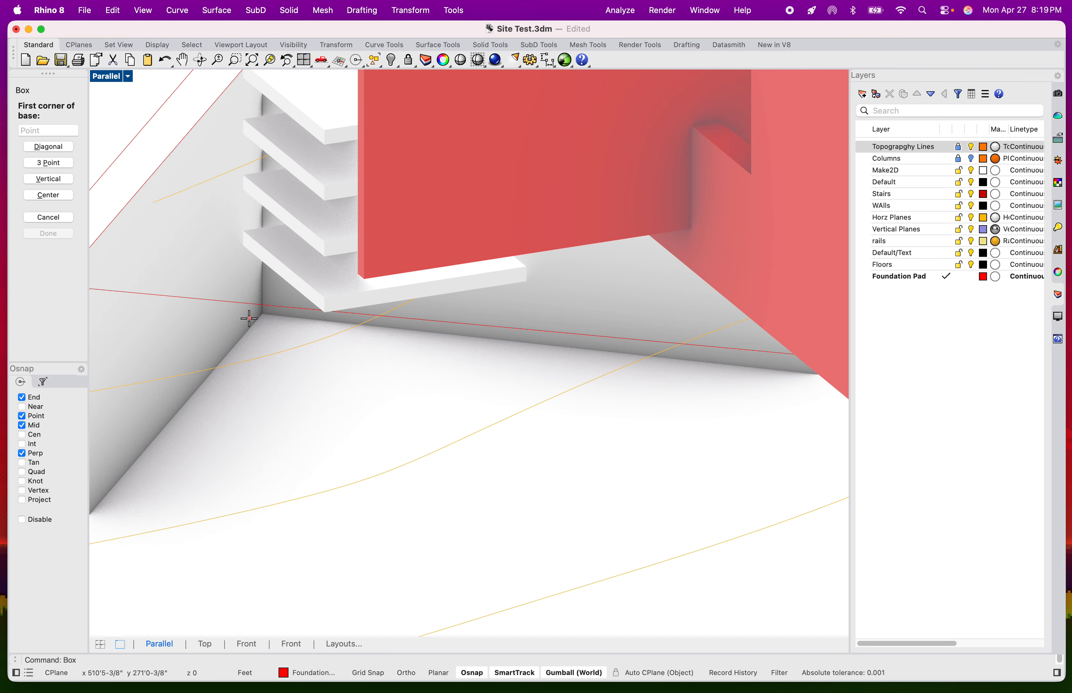
scroll(266, 268, "down", 5)
scroll(332, 308, "up", 4)
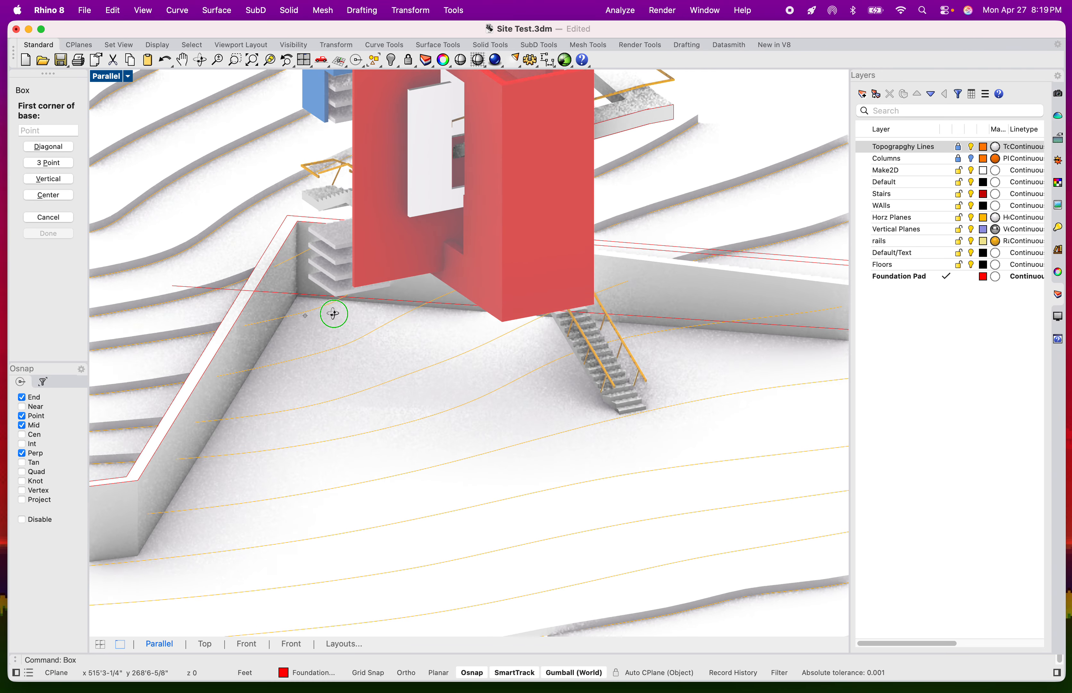
left_click(205, 242)
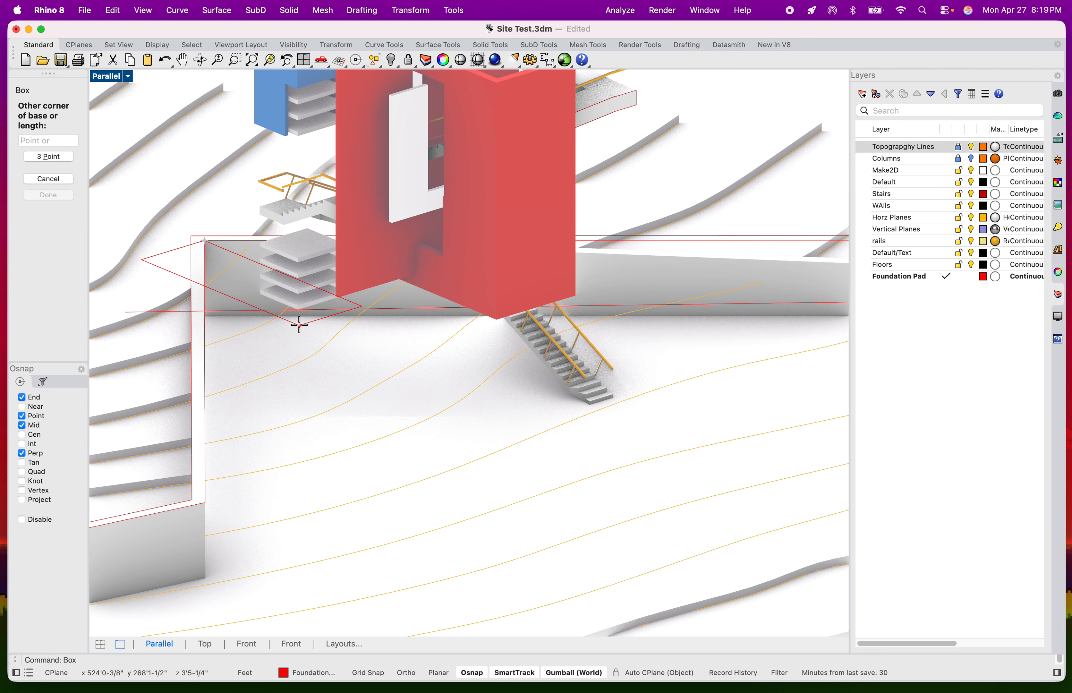
scroll(310, 351, "down", 3)
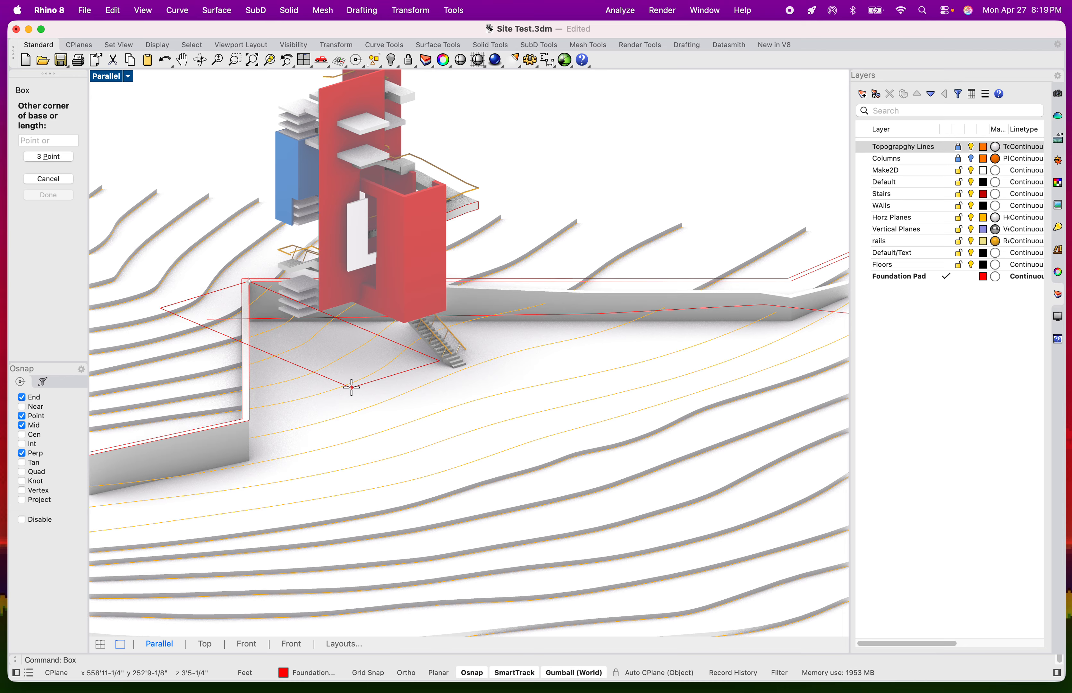
key("Escape")
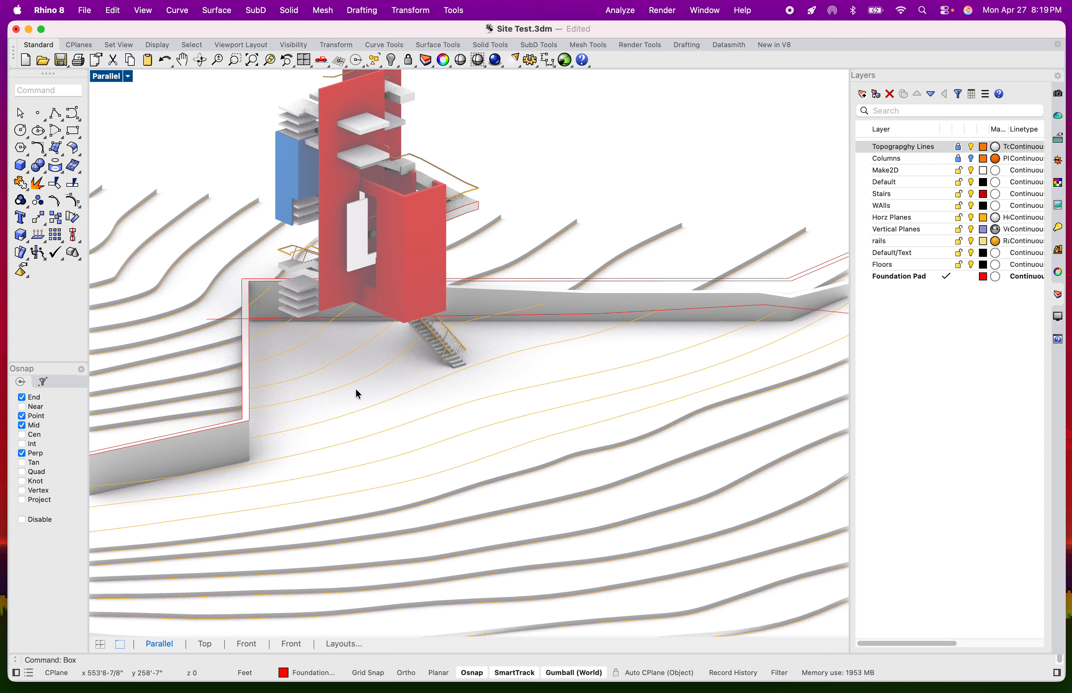
- Restore the four-viewport layout and zoom out the empty Front view to show the site
double_click(116, 75)
scroll(336, 416, "down", 10)
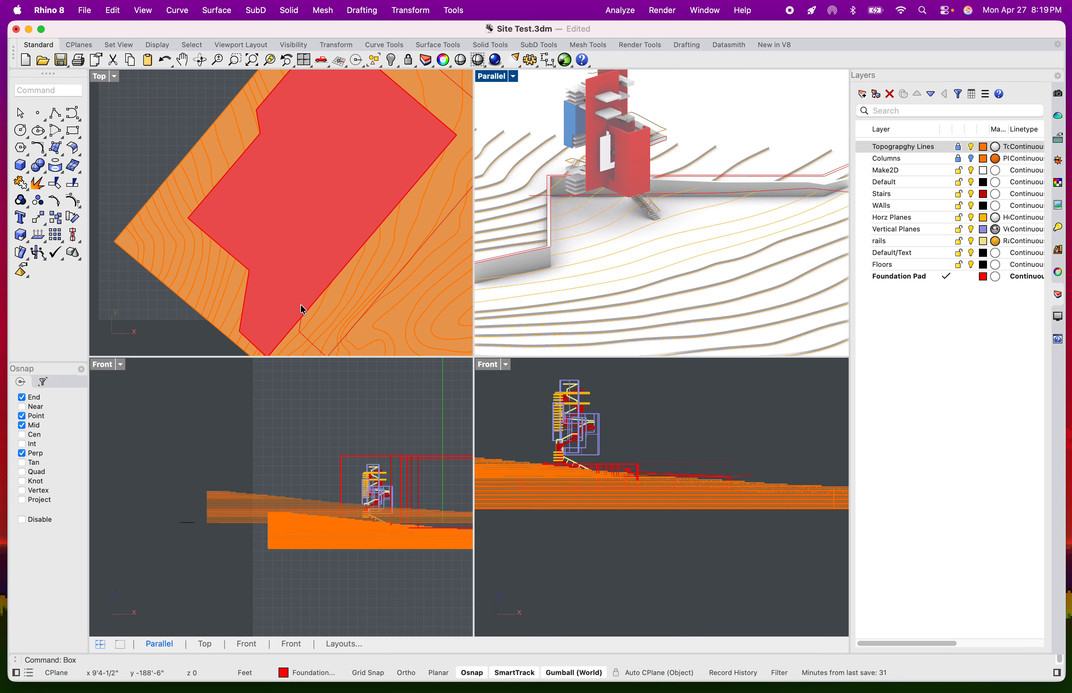
- Maximize the Parallel viewport and view the whole sloping site with the tower and the tall extruded block above it
scroll(301, 313, "down", 10)
scroll(253, 251, "up", 10)
scroll(275, 186, "down", 5)
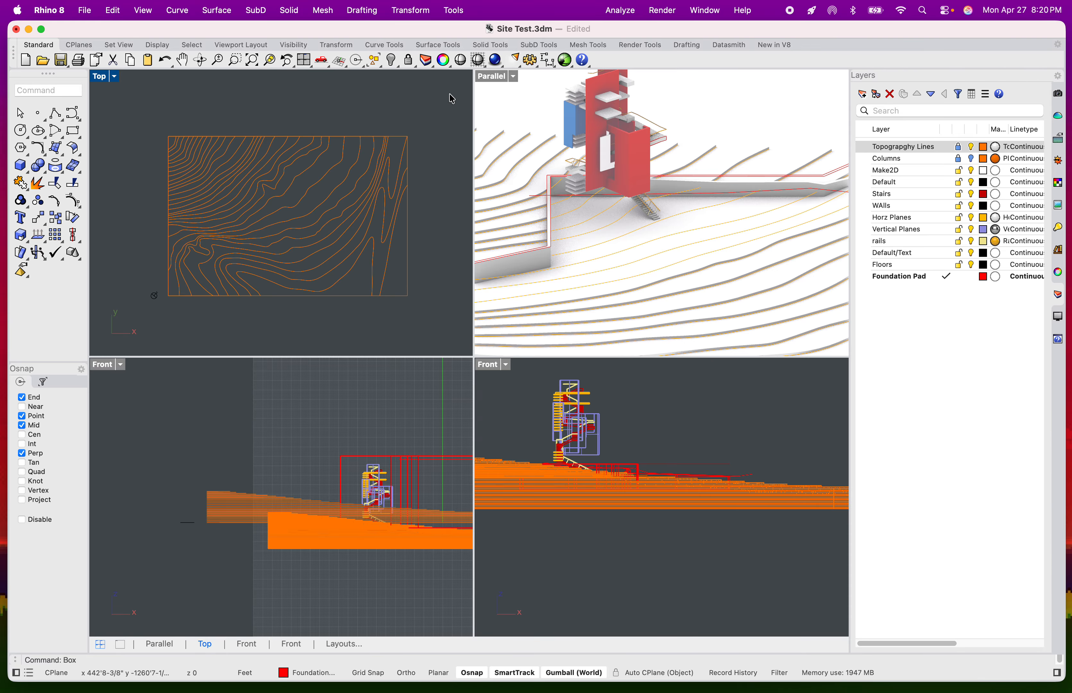
double_click(494, 77)
right_click_drag(455, 351, 516, 397, "shift")
scroll(516, 397, "down", 4)
right_click_drag(608, 398, 414, 374, "shift")
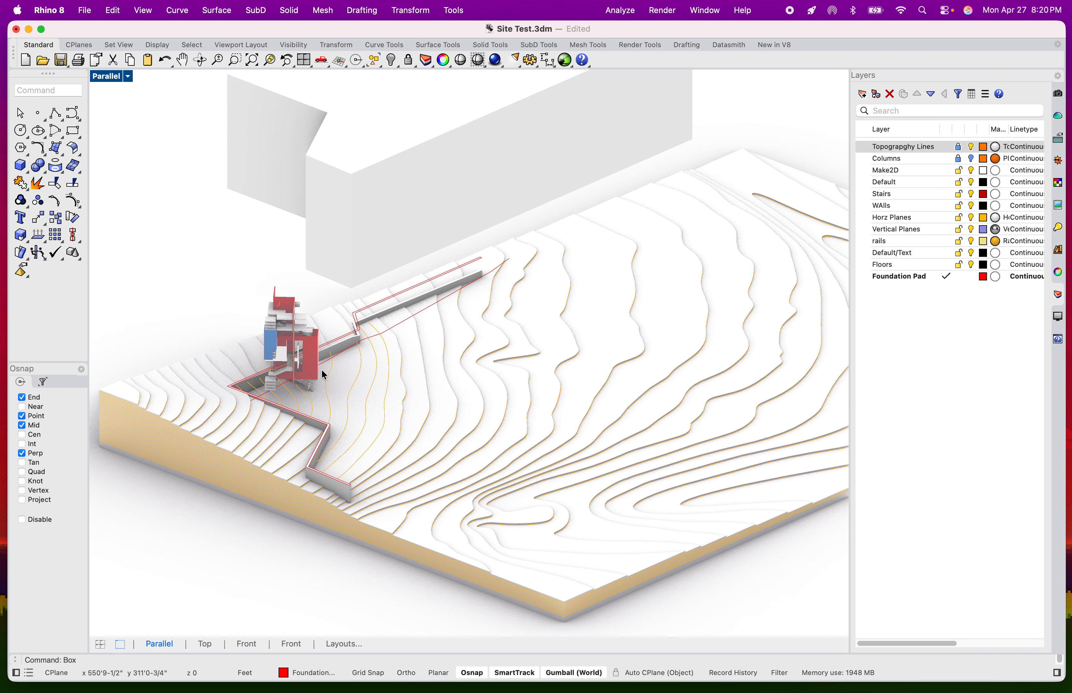
- Flatten the tall extruded block floating above the site vertically into a thin slab
scroll(323, 371, "up", 6)
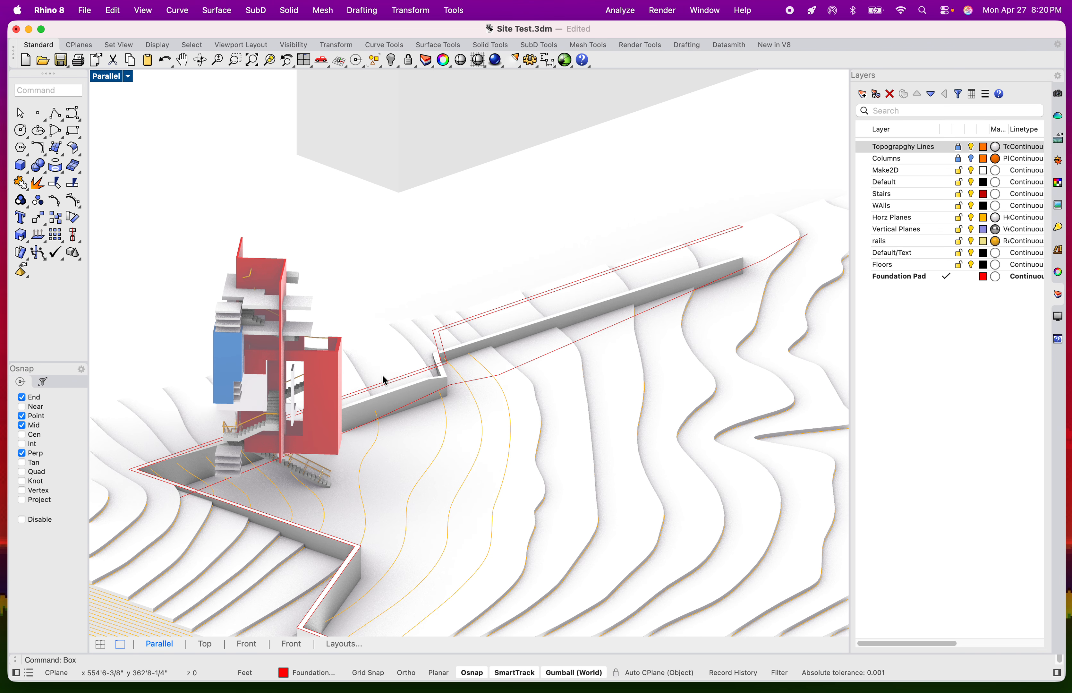
scroll(390, 381, "down", 2)
left_click(400, 257)
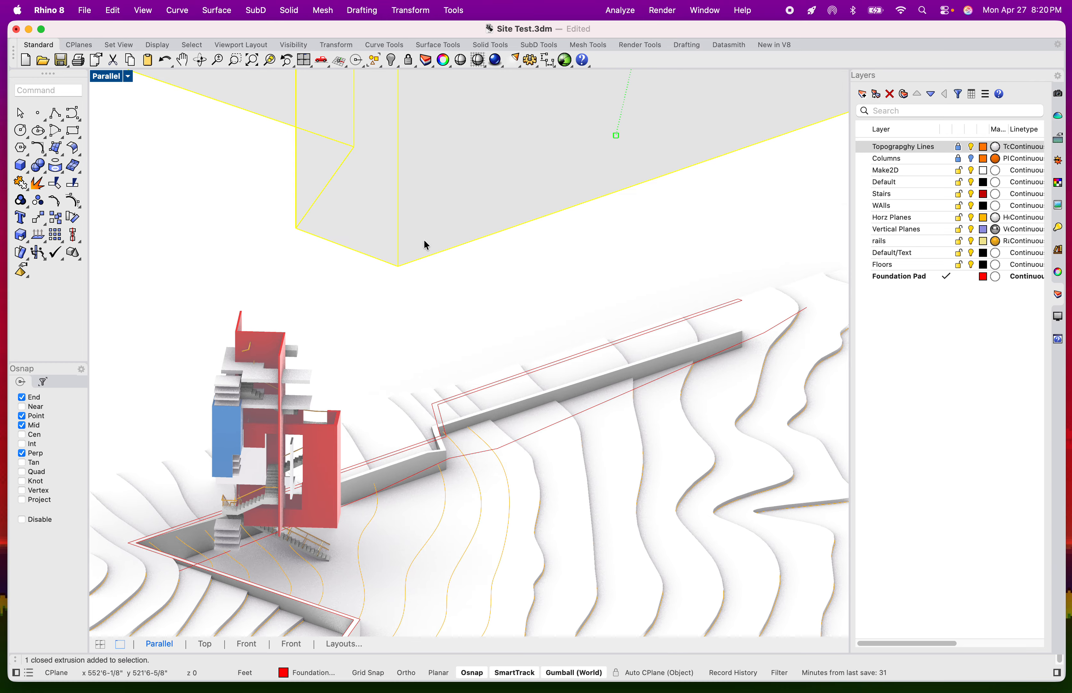
scroll(432, 239, "down", 3)
right_click_drag(468, 225, 465, 353, "shift")
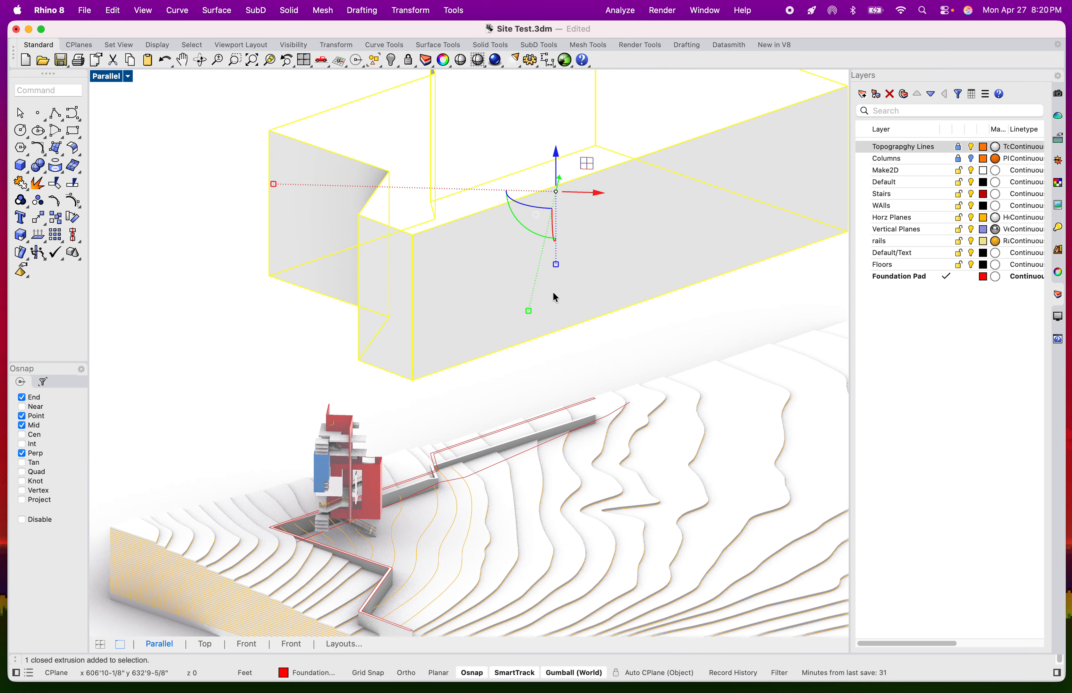
left_click_drag(558, 269, 561, 197)
- Try lowering the thin slab to the site, then undo both moves
left_click_drag(477, 210, 480, 255)
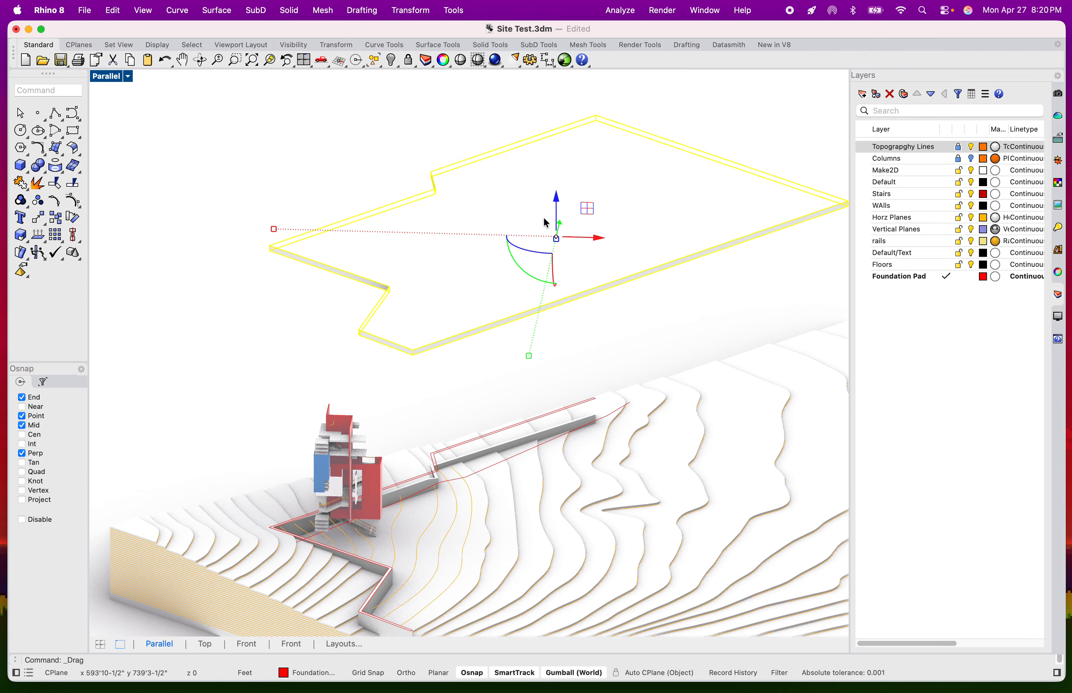
left_click_drag(557, 198, 567, 496)
key("super+z")
key("super+z")
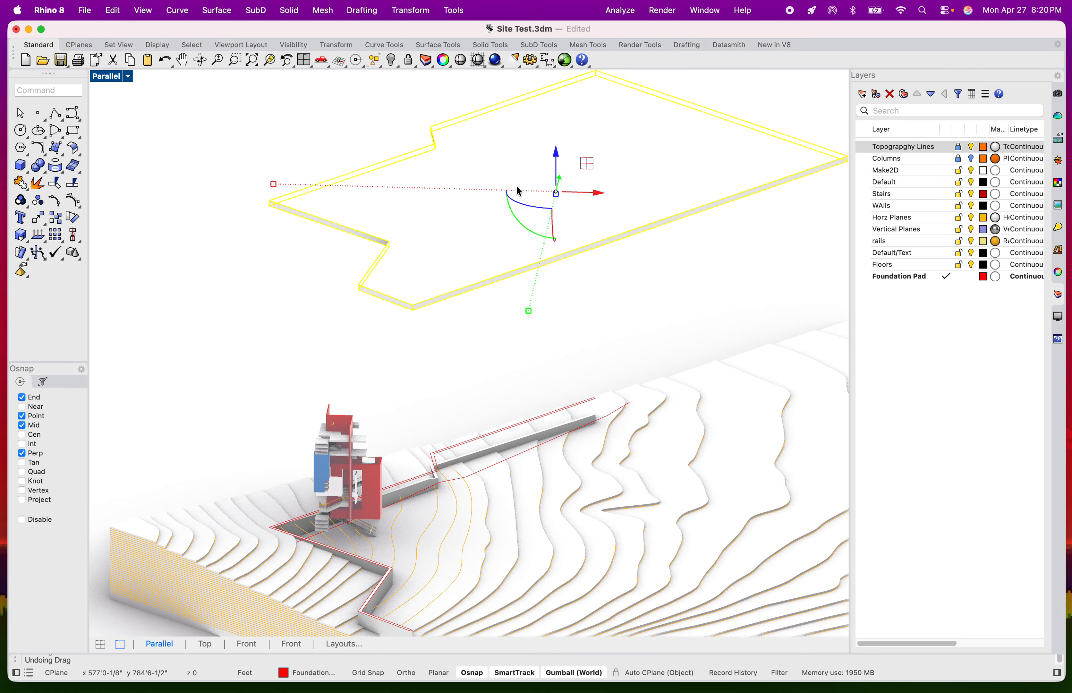
- Lower the thin slab straight down onto the site so it sits within the foundation wall near the tower's base
left_click_drag(562, 155, 570, 496)
left_click(466, 338)
right_click_drag(501, 385, 262, 263, "shift")
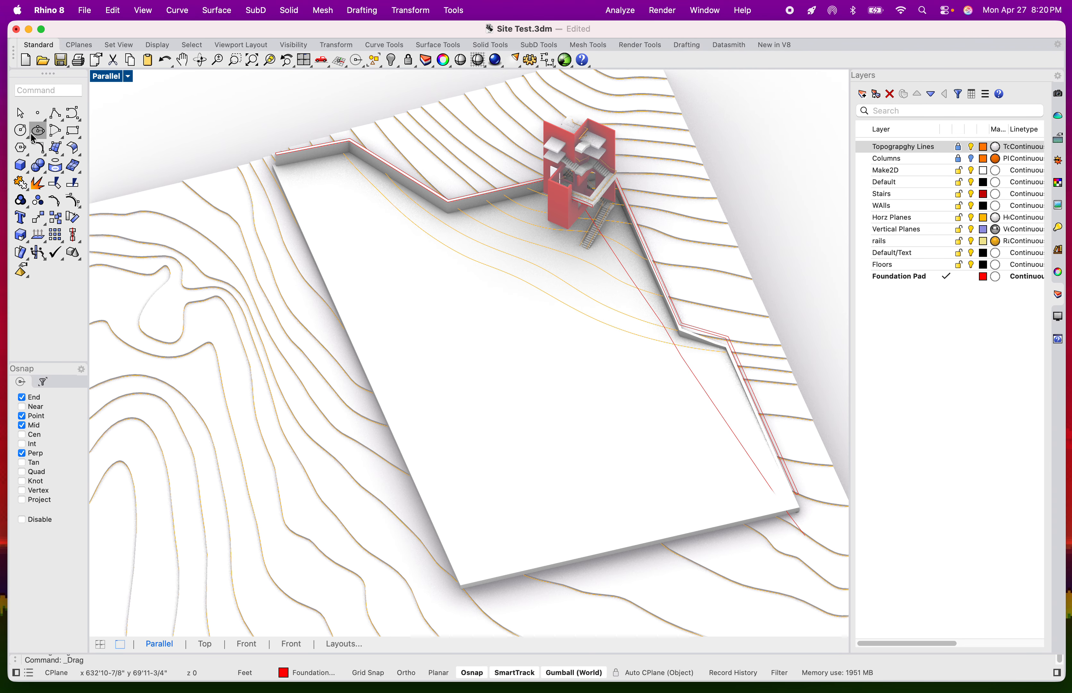
- Draw an open V-shaped polyline with three points across the slab and raise it slightly
left_click(61, 111)
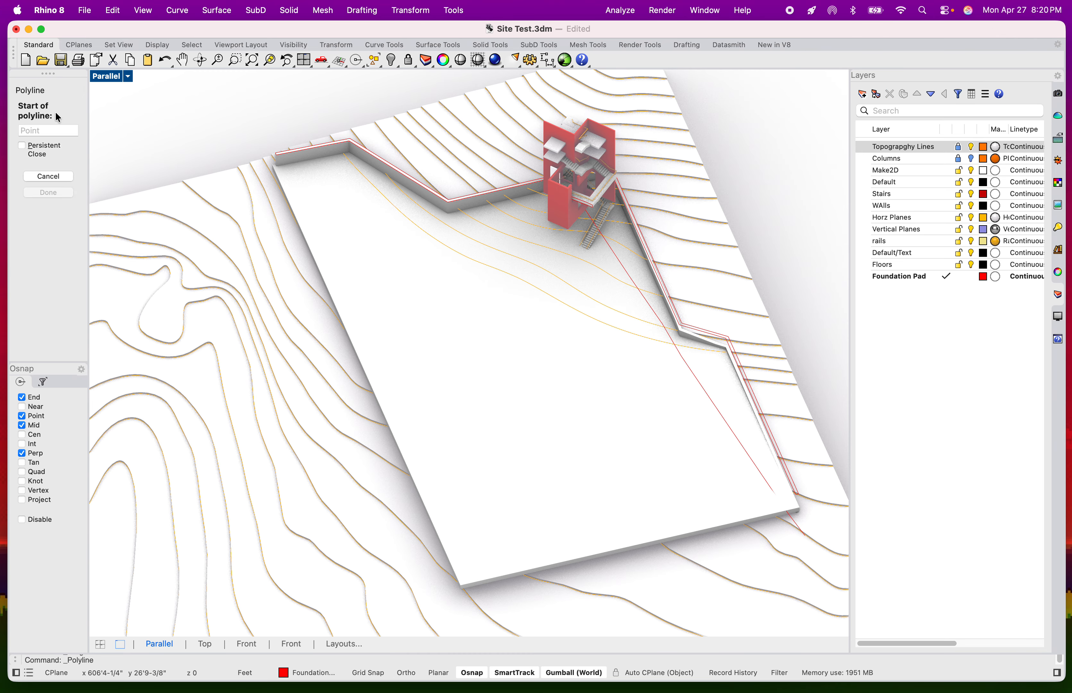
left_click(338, 92)
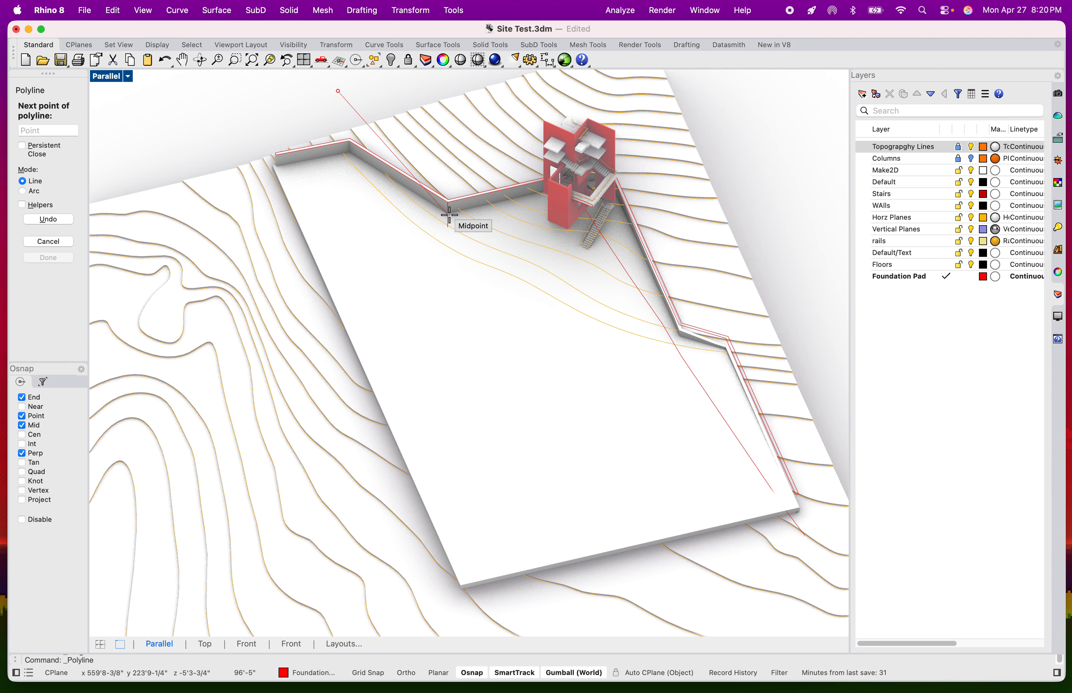
left_click(570, 379)
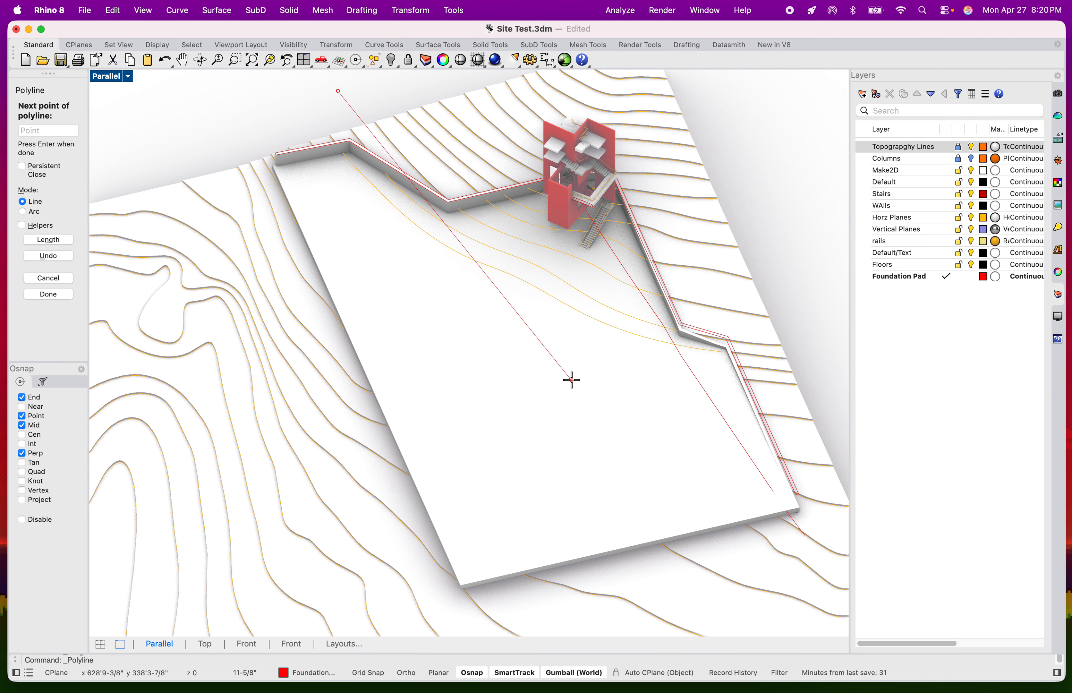
left_click(831, 344)
key("Return")
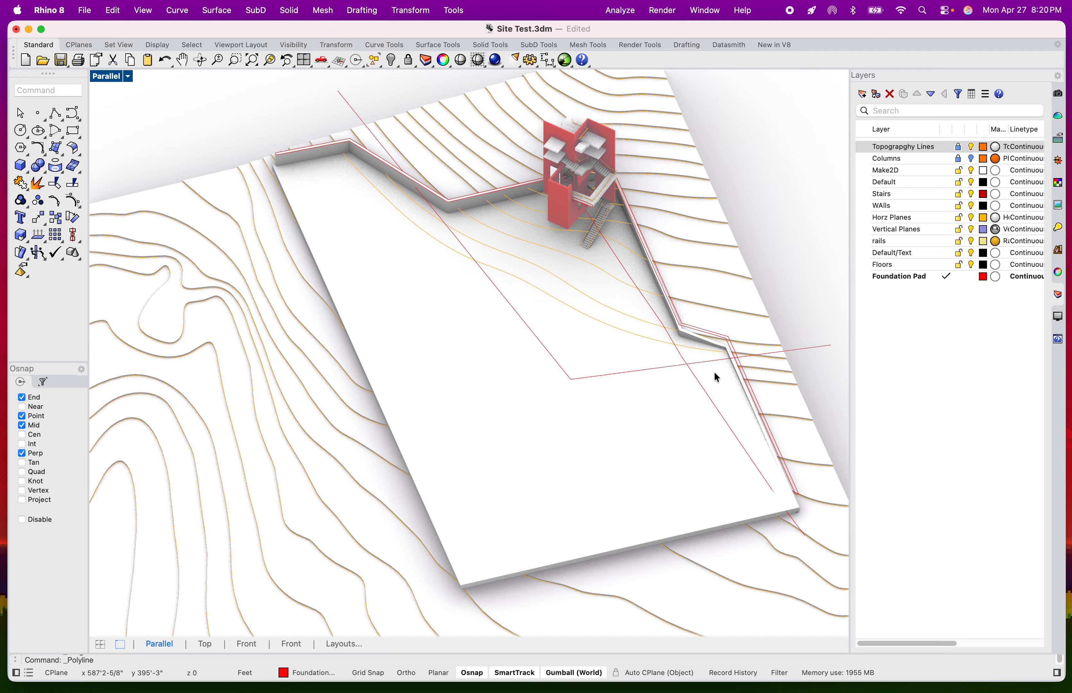
left_click(773, 352)
left_click_drag(540, 244, 539, 223)
- Cut the slab with the polyline using WireCut, extending the cut depth past the slab and keeping all pieces
right_click_drag(529, 348, 619, 329, "shift")
type("wirecut")
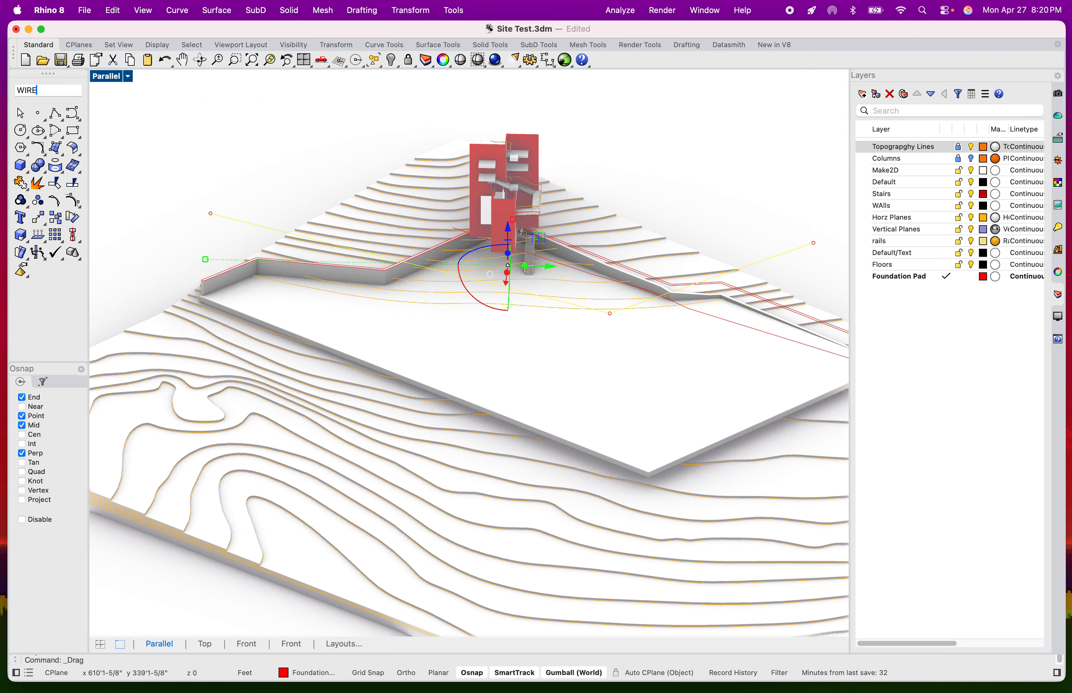
key("Return")
left_click(584, 379)
key("Return")
left_click(527, 481)
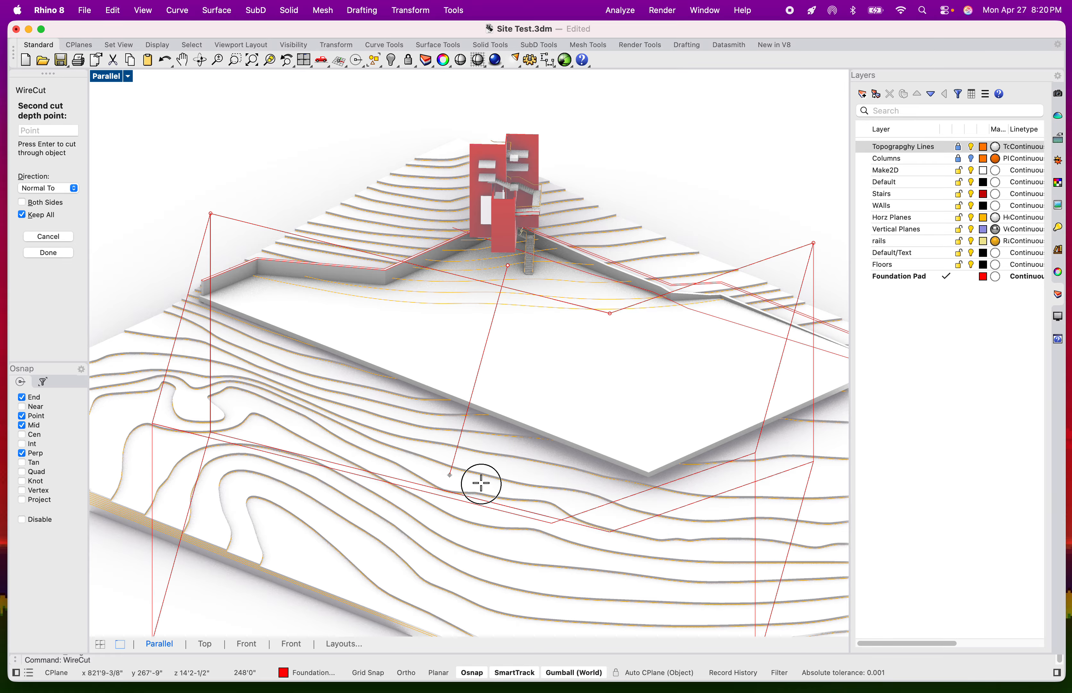
scroll(330, 407, "down", 5)
left_click(307, 523)
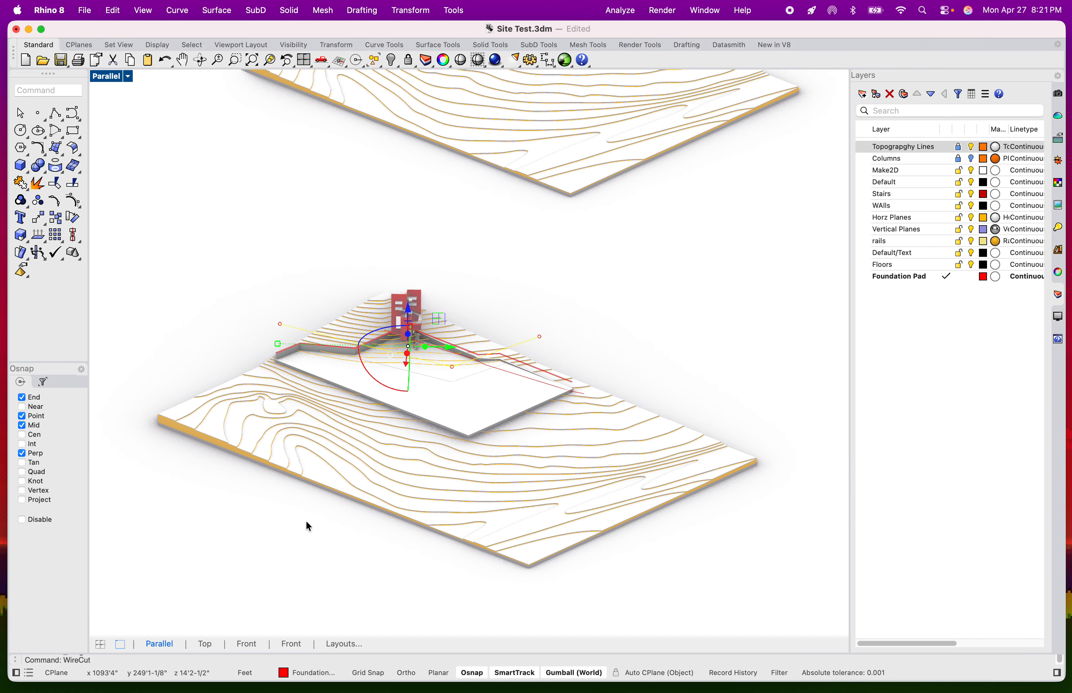
- Delete the two cut-off slab pieces outside the polyline, keeping the part of the pad around the tower
scroll(389, 409, "up", 10)
left_click(495, 391)
key("Delete")
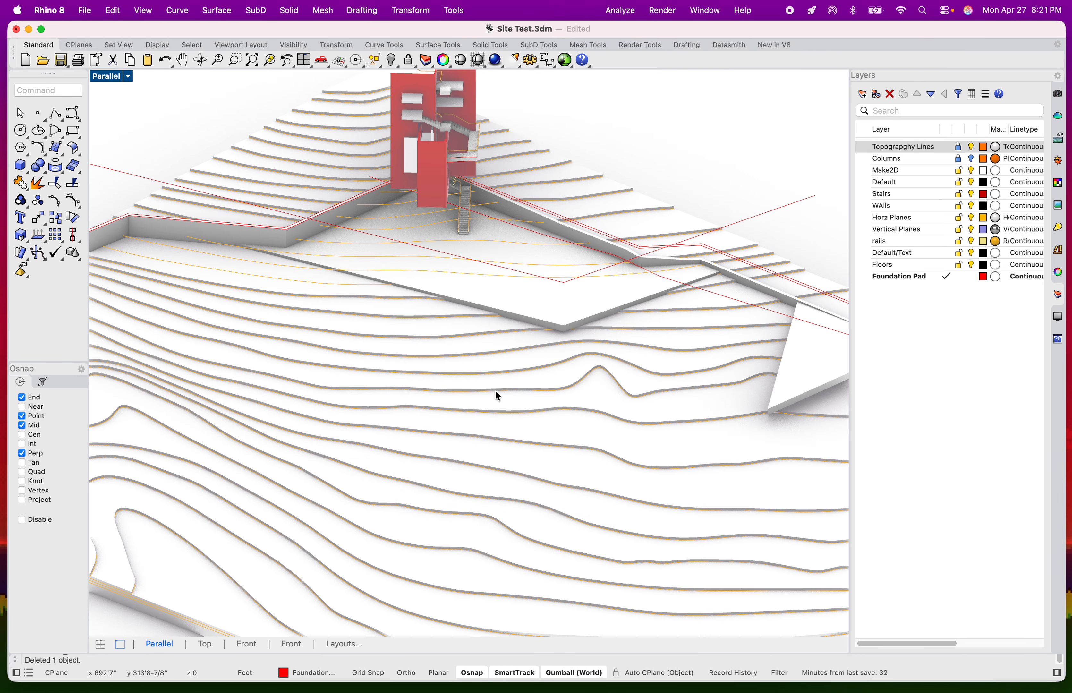
left_click(814, 358)
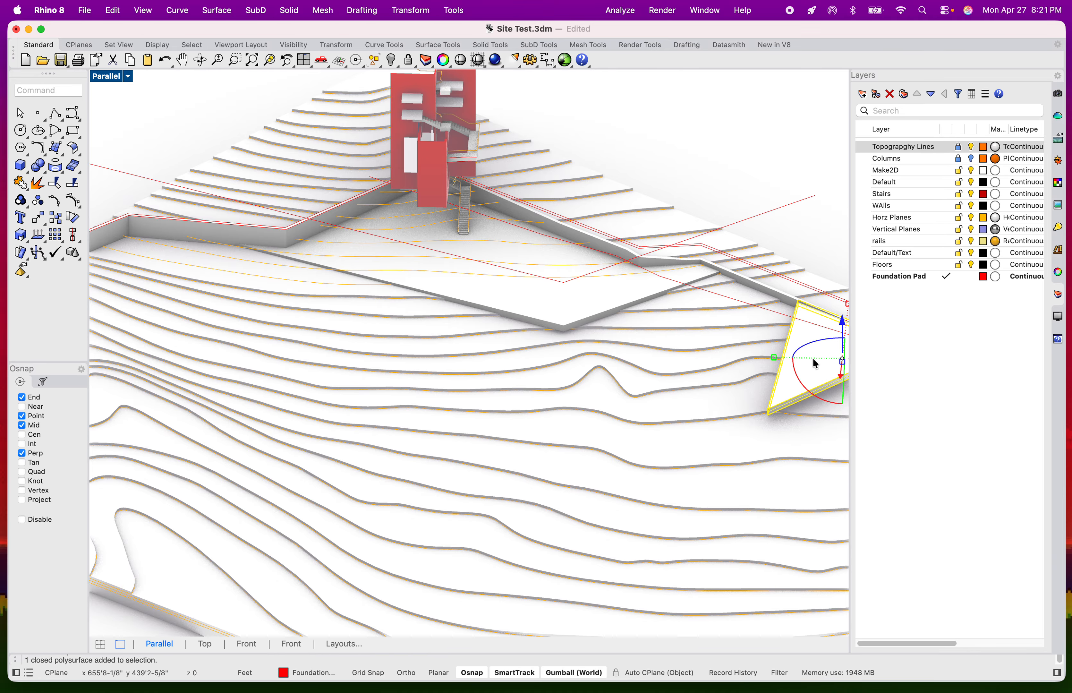
key("Delete")
- Examine the trimmed foundation pad against the wall, the tower and the slope from several angles
scroll(806, 361, "down", 5)
scroll(723, 313, "up", 8)
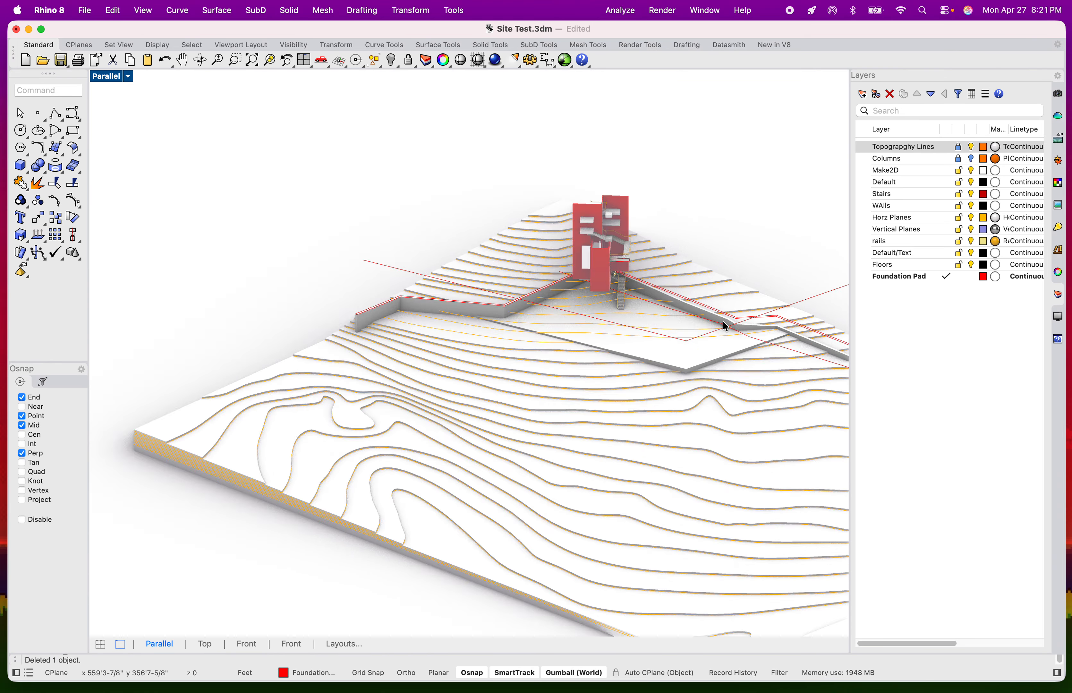
right_click_drag(591, 350, 537, 332)
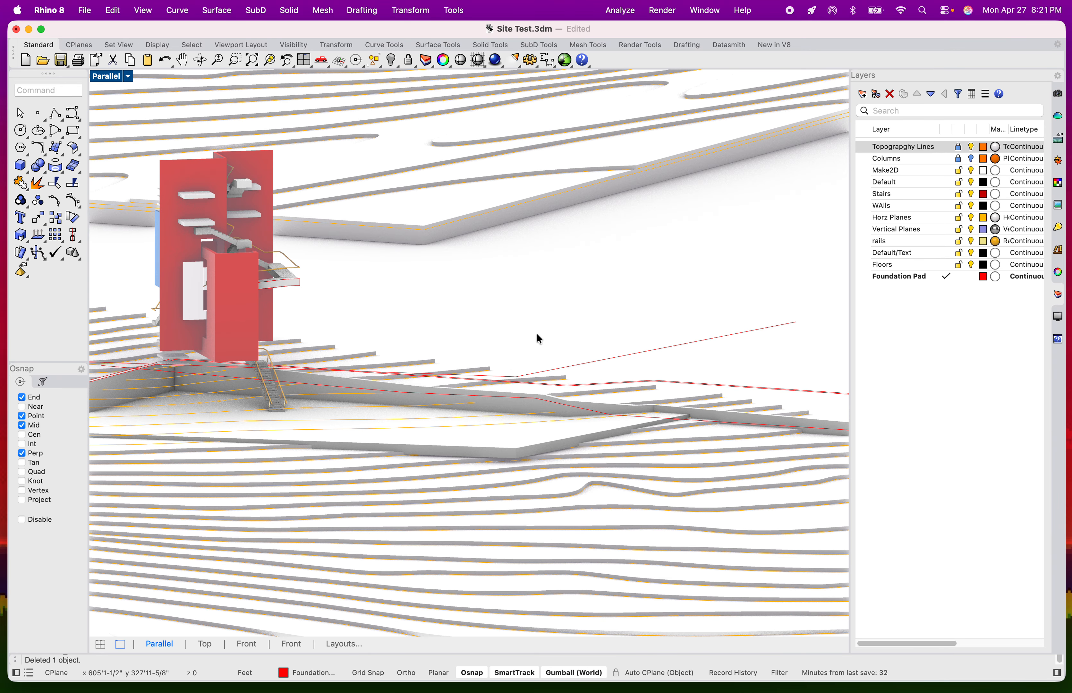
scroll(537, 332, "down", 3)
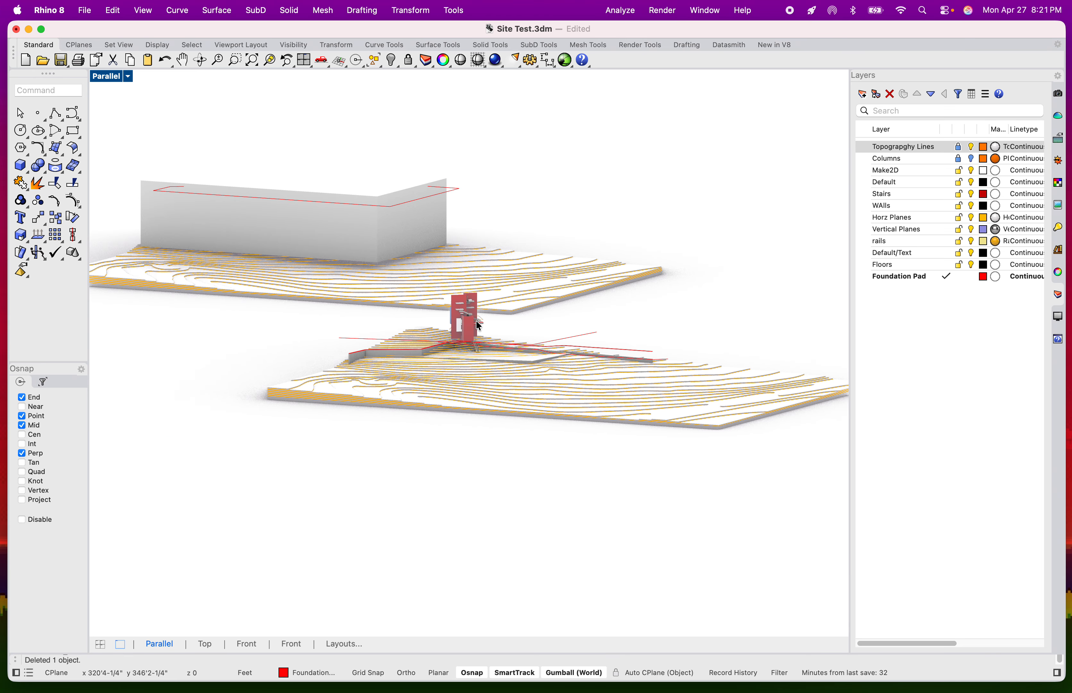
scroll(465, 346, "up", 3)
scroll(465, 348, "down", 3)
scroll(466, 349, "down", 2)
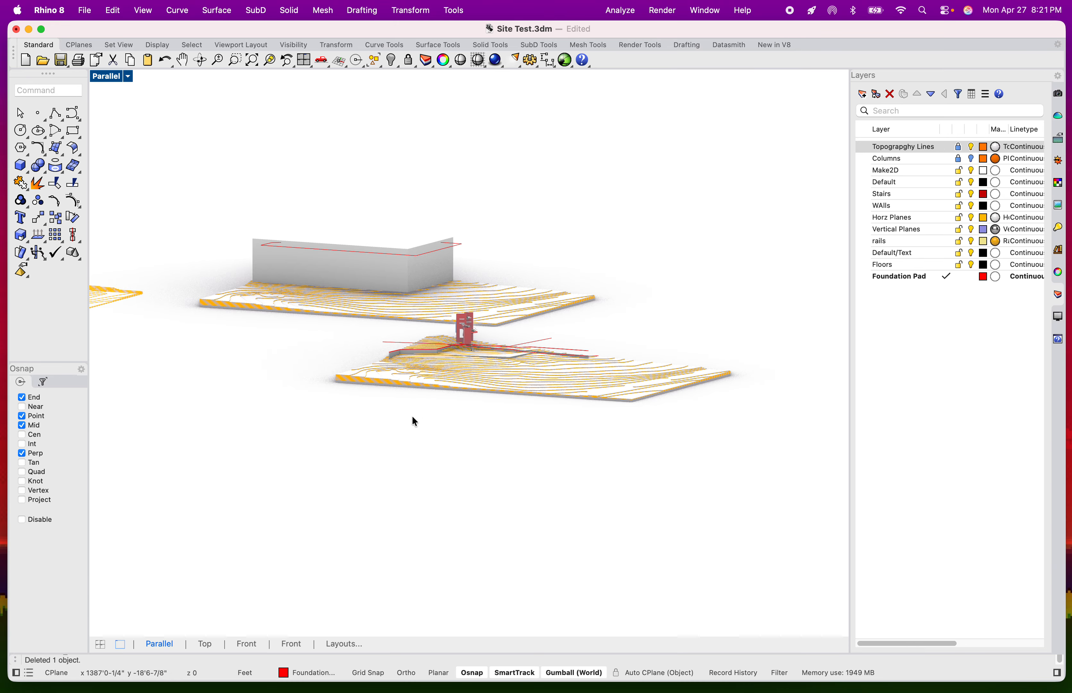
right_click_drag(414, 456, 487, 404)
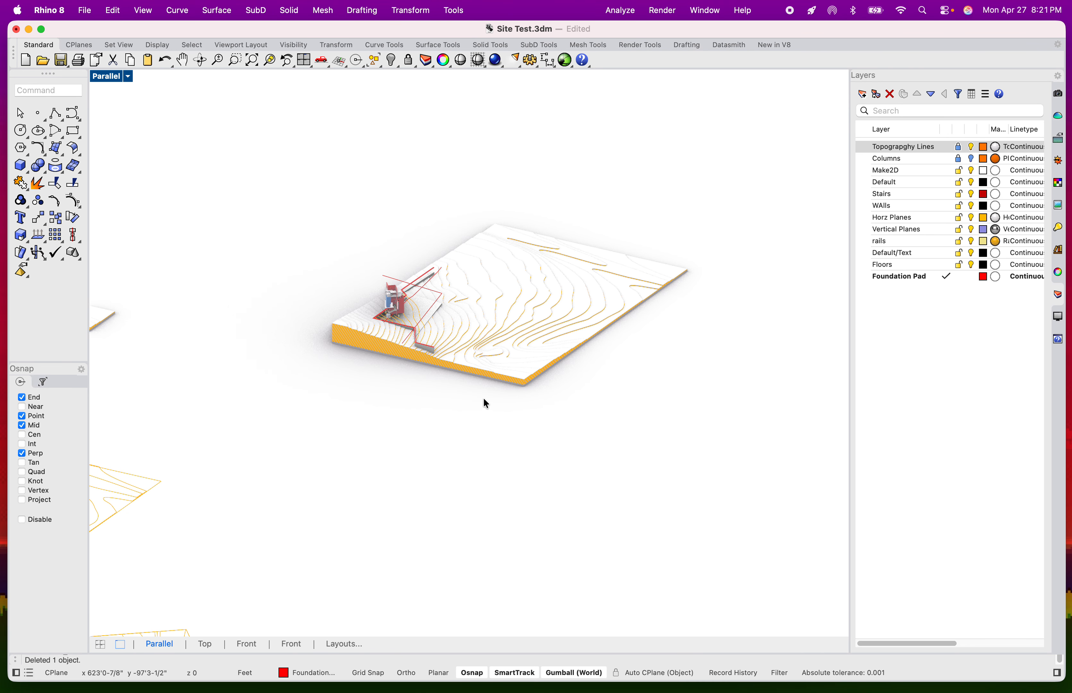
- Maximize the Top viewport and examine the site copies and the trimmed foundation pad in plan
double_click(110, 76)
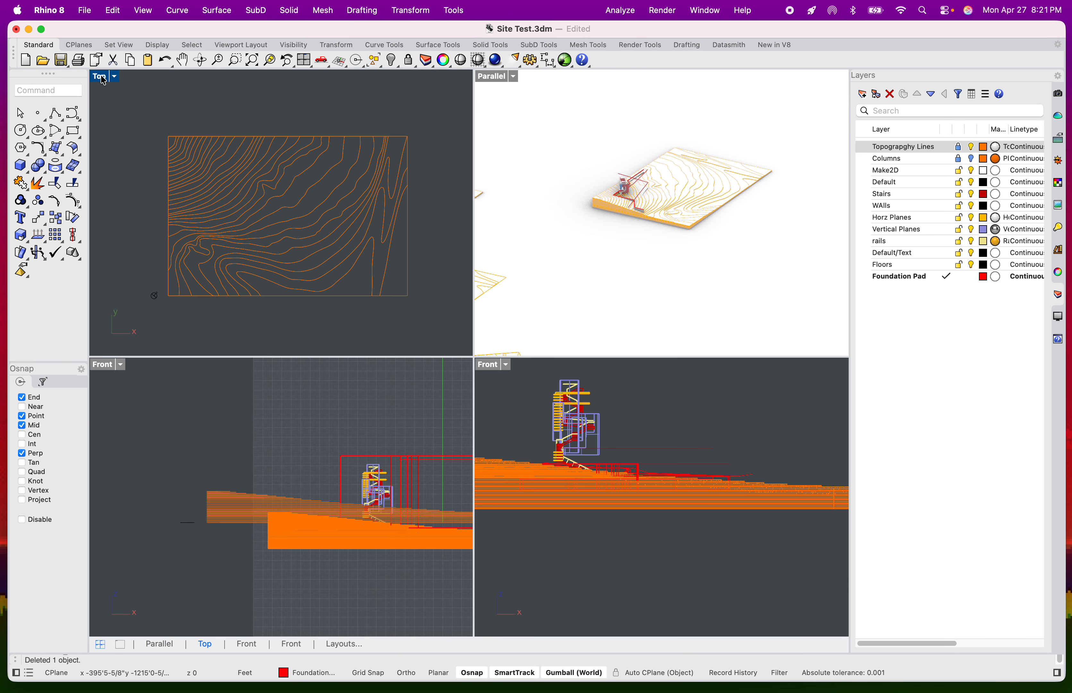
double_click(106, 81)
scroll(442, 229, "down", 5)
right_click_drag(441, 230, 448, 426)
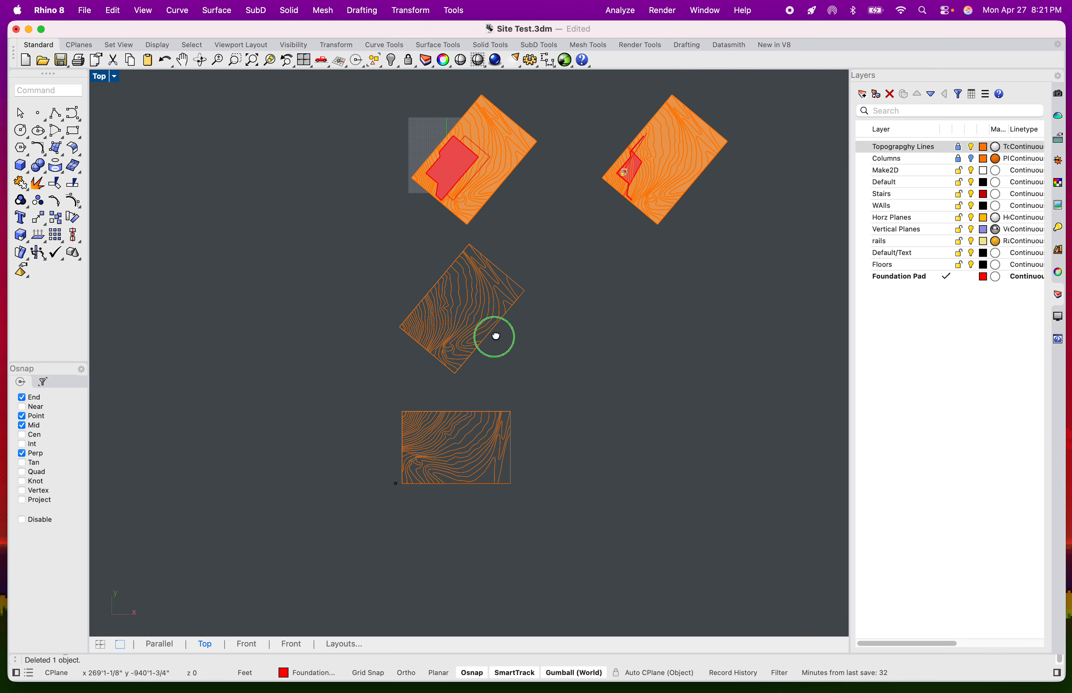
right_click_drag(495, 334, 496, 423)
scroll(561, 258, "up", 5)
right_click_drag(521, 243, 506, 357)
scroll(410, 291, "up", 5)
scroll(560, 315, "up", 3)
scroll(529, 308, "down", 8)
scroll(521, 158, "down", 5)
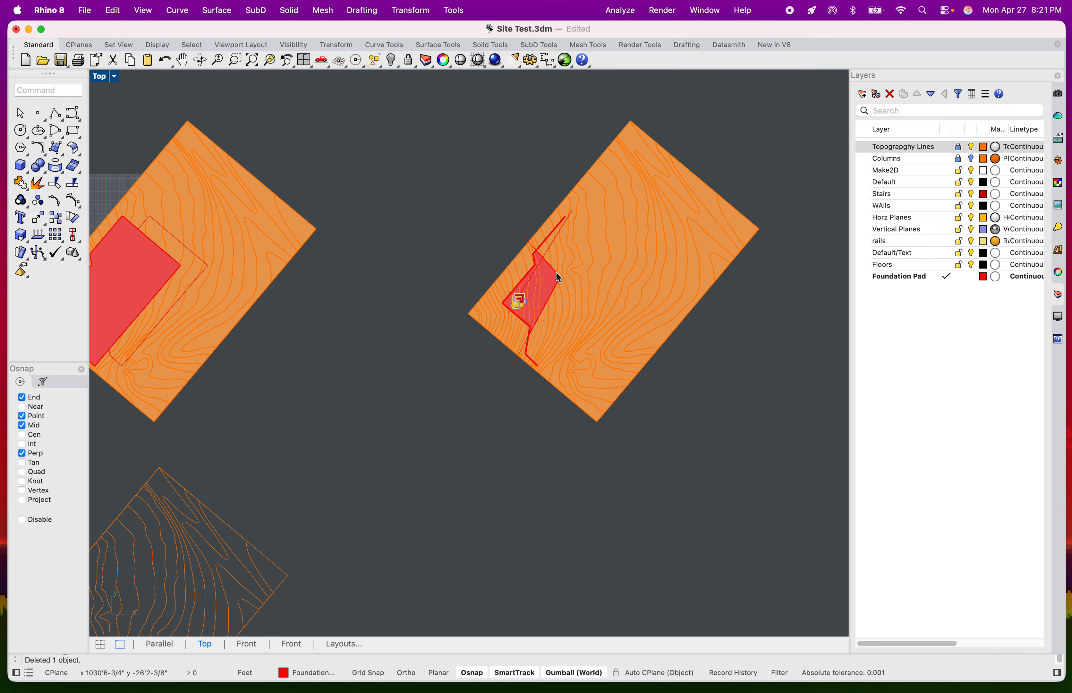
left_click_drag(445, 124, 701, 460)
scroll(554, 336, "up", 5)
left_click(427, 471)
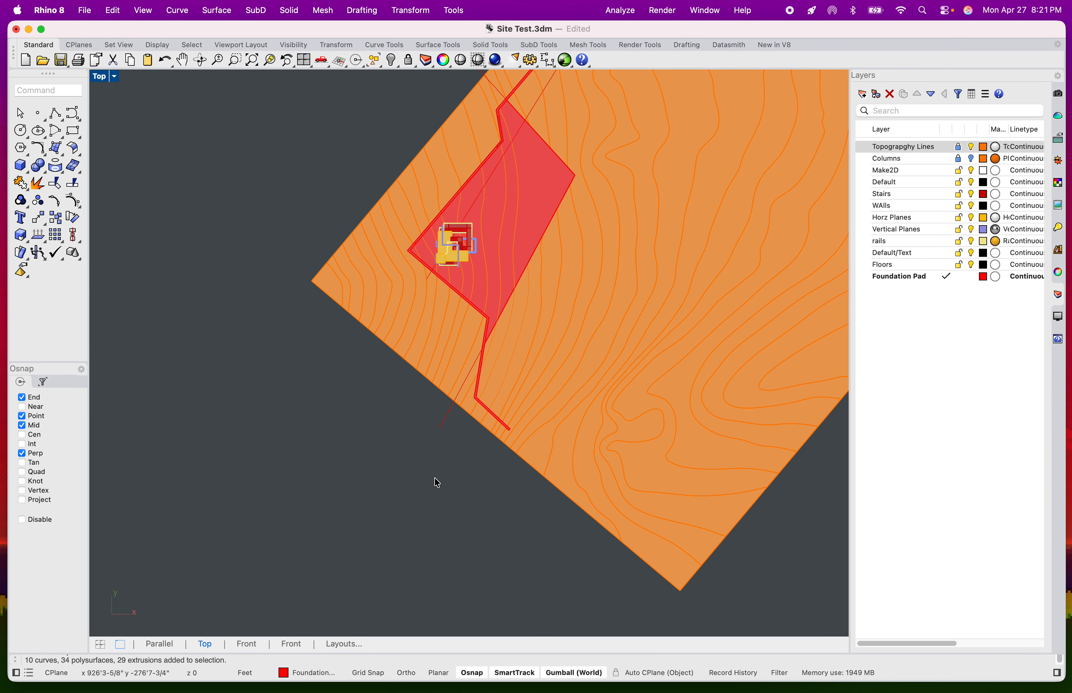
- Move the V-shaped cutting polyline inward over the foundation pad, closer to the tower, and leave it selected
scroll(432, 473, "down", 5)
scroll(431, 479, "up", 8)
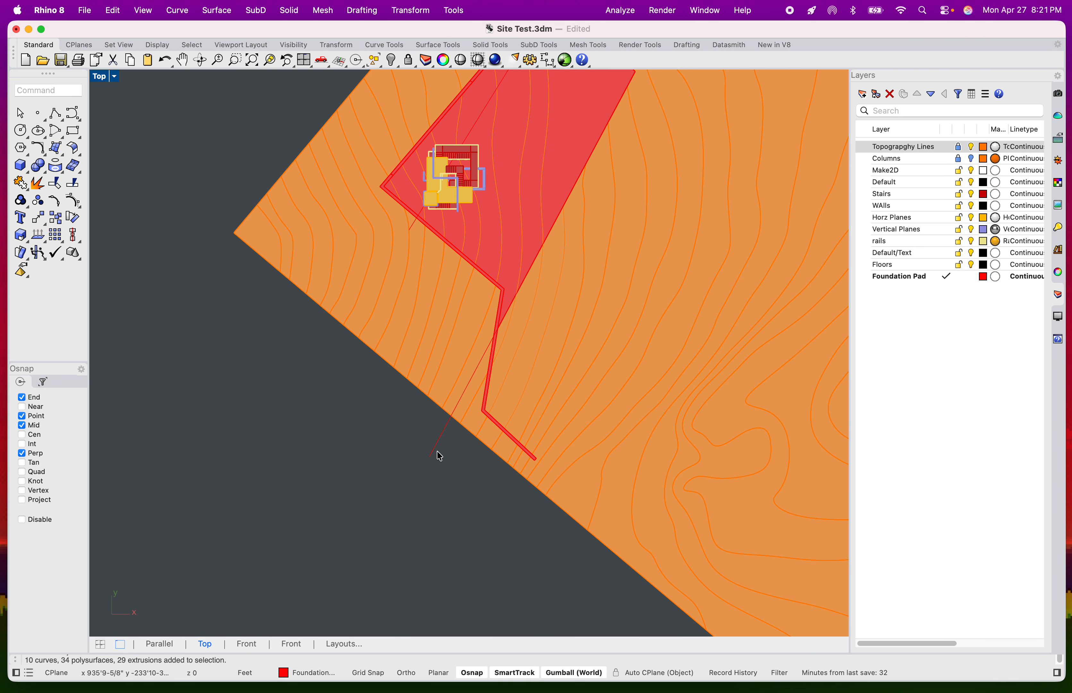
scroll(438, 454, "down", 5)
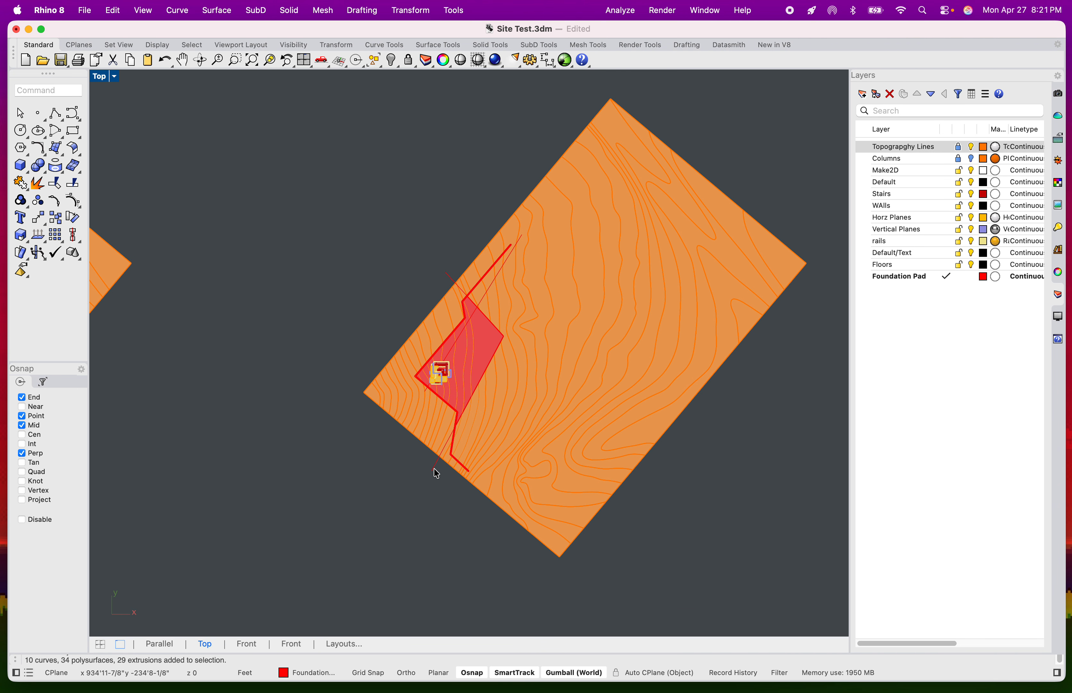
scroll(473, 352, "up", 5)
scroll(403, 165, "up", 5)
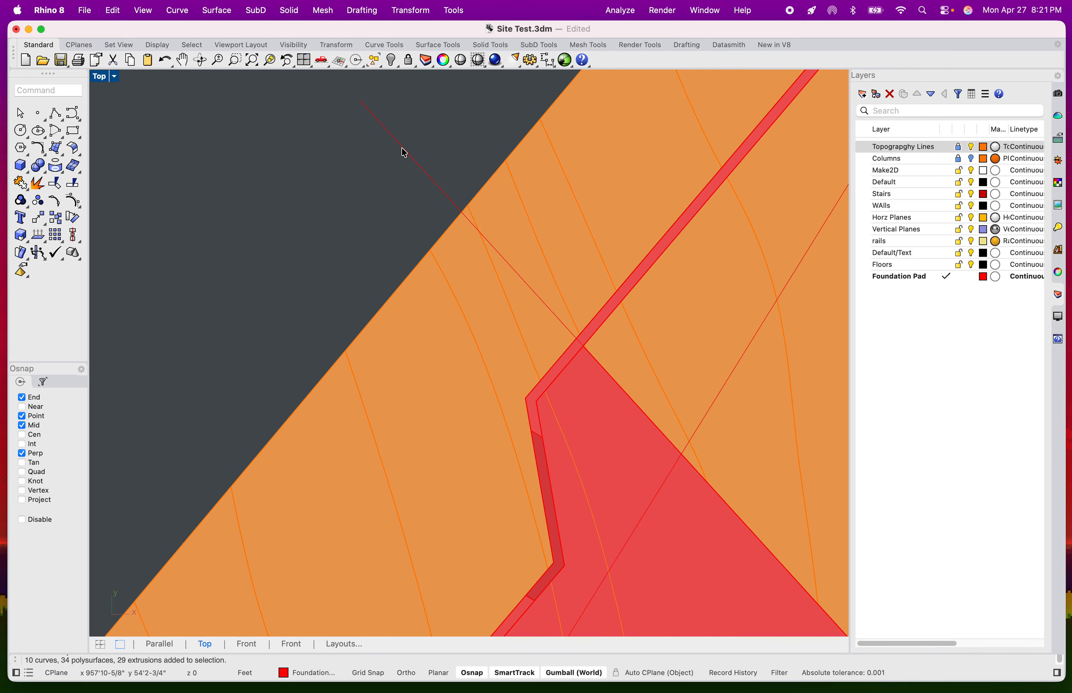
left_click(405, 153)
scroll(406, 158, "down", 4)
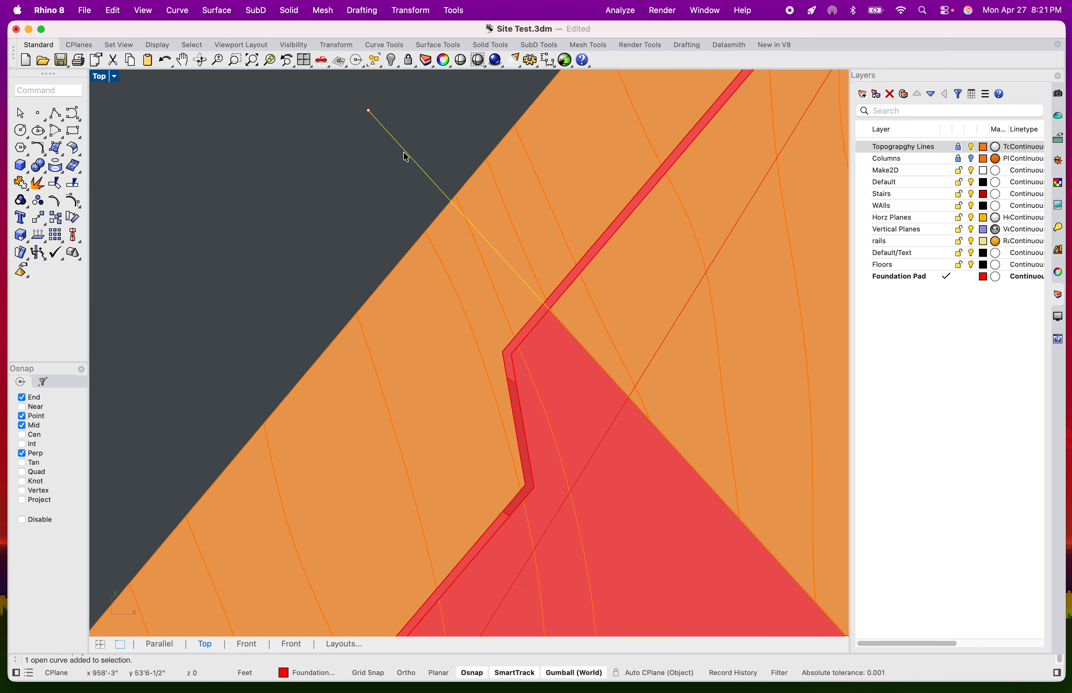
left_click_drag(430, 181, 398, 210)
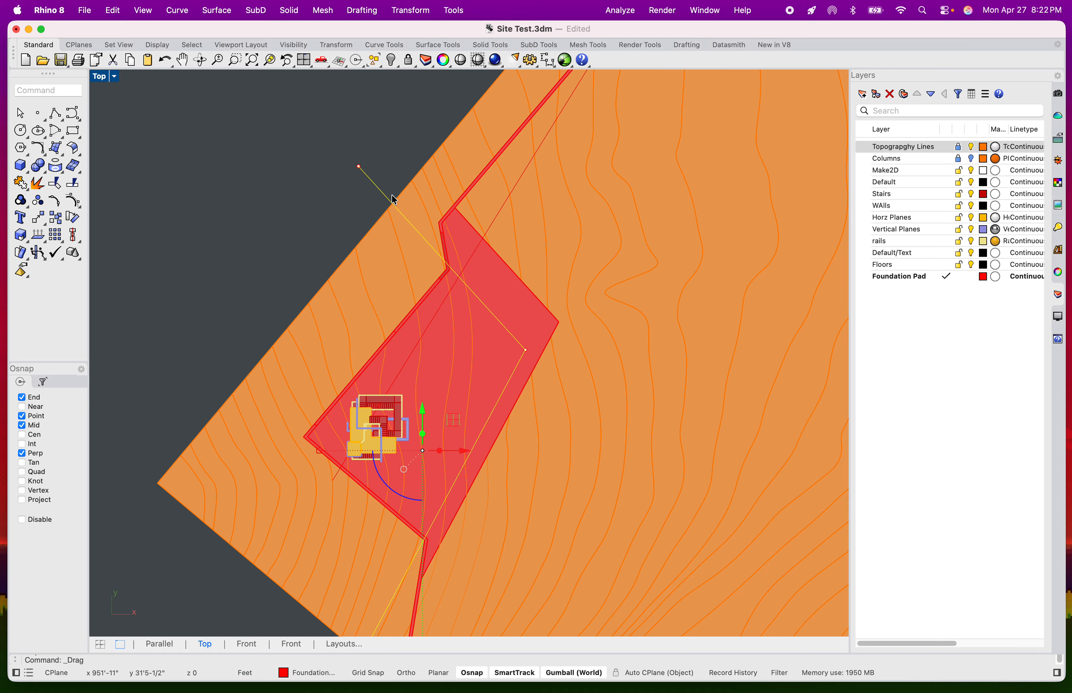
left_click(392, 204)
left_click(424, 219)
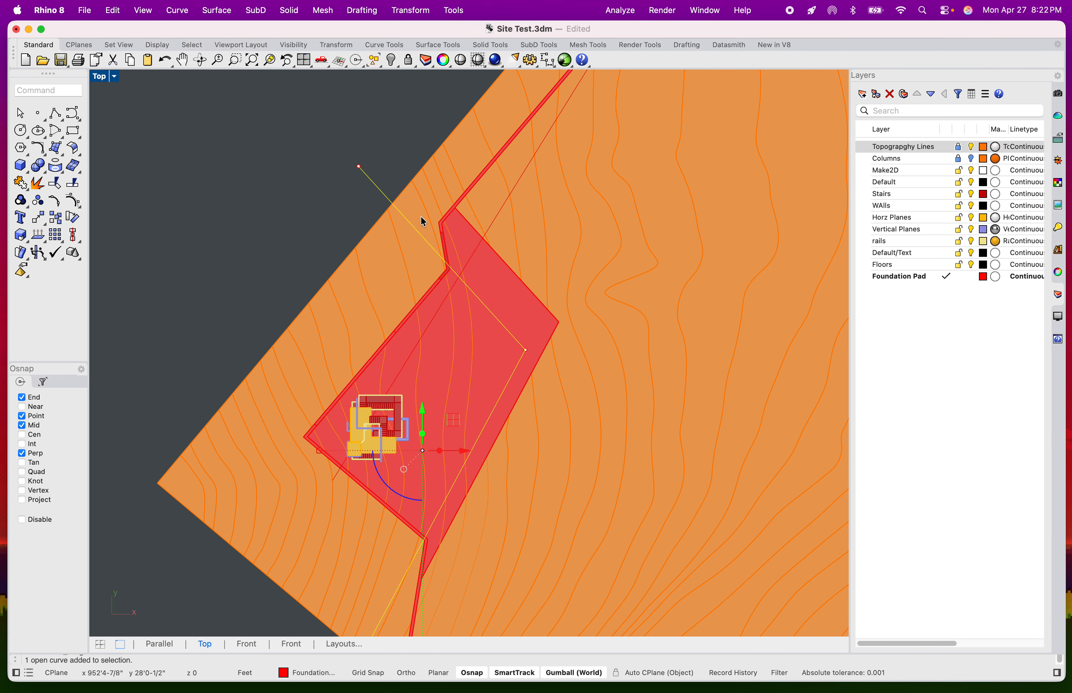
- Return to the maximized Parallel viewport and check the moved polyline's position over the pad and foundation wall
right_click_drag(282, 201, 303, 245)
left_click(107, 84)
double_click(106, 84)
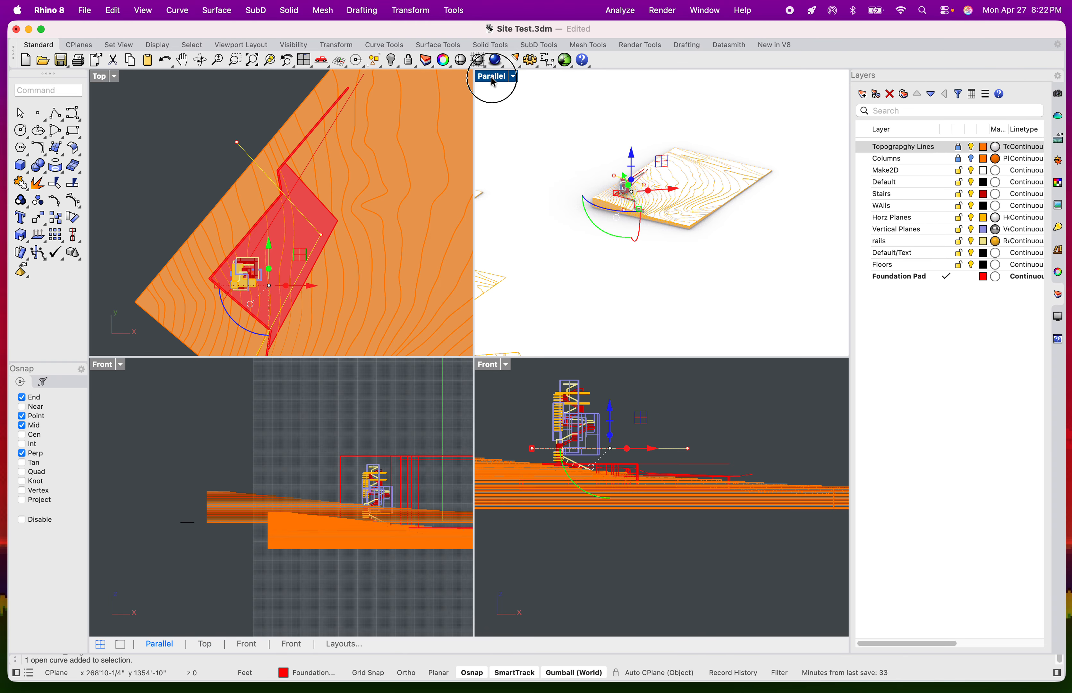
double_click(492, 76)
scroll(403, 321, "up", 10)
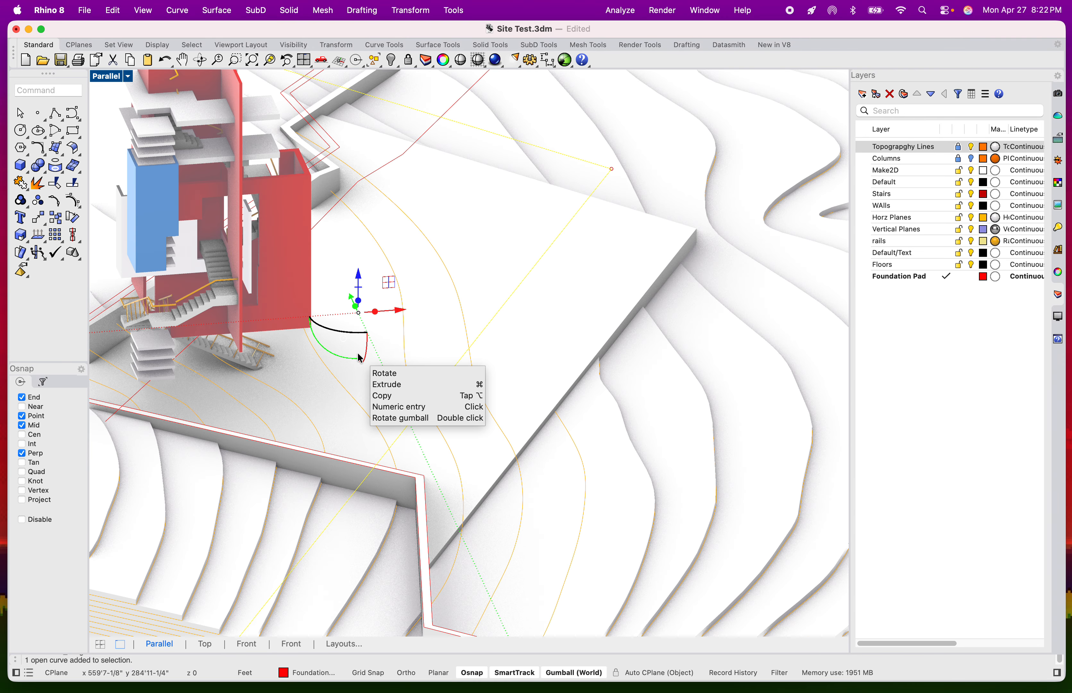
scroll(446, 194, "down", 5)
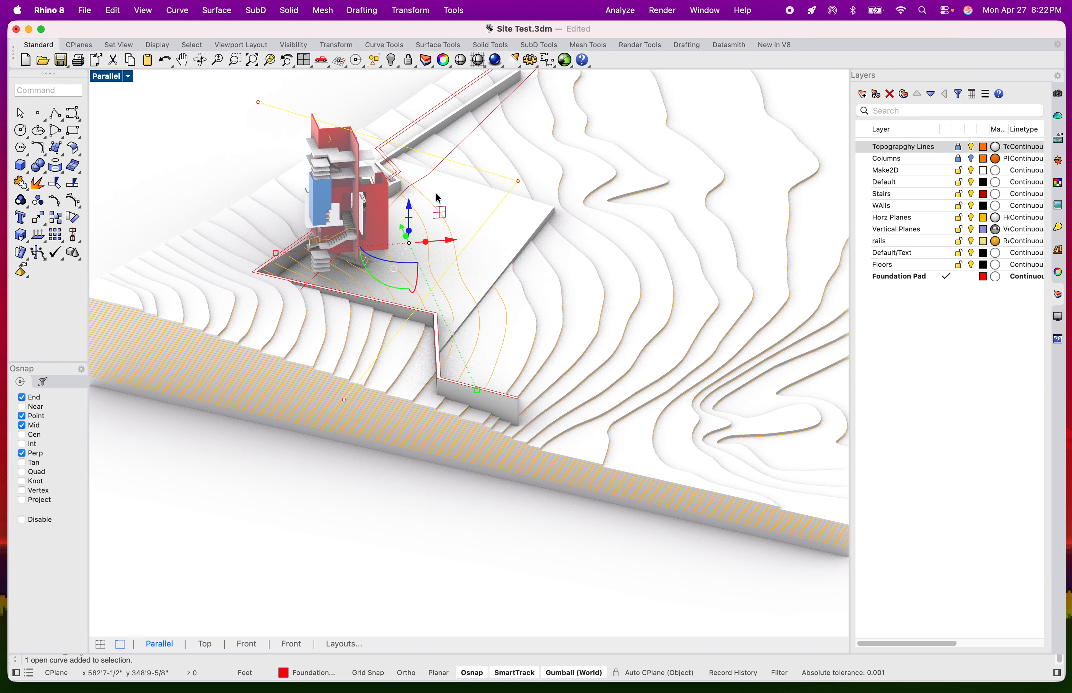
- Unlock the Topograpghy Lines and Columns layers and turn the Columns layer on
scroll(429, 477, "down", 5)
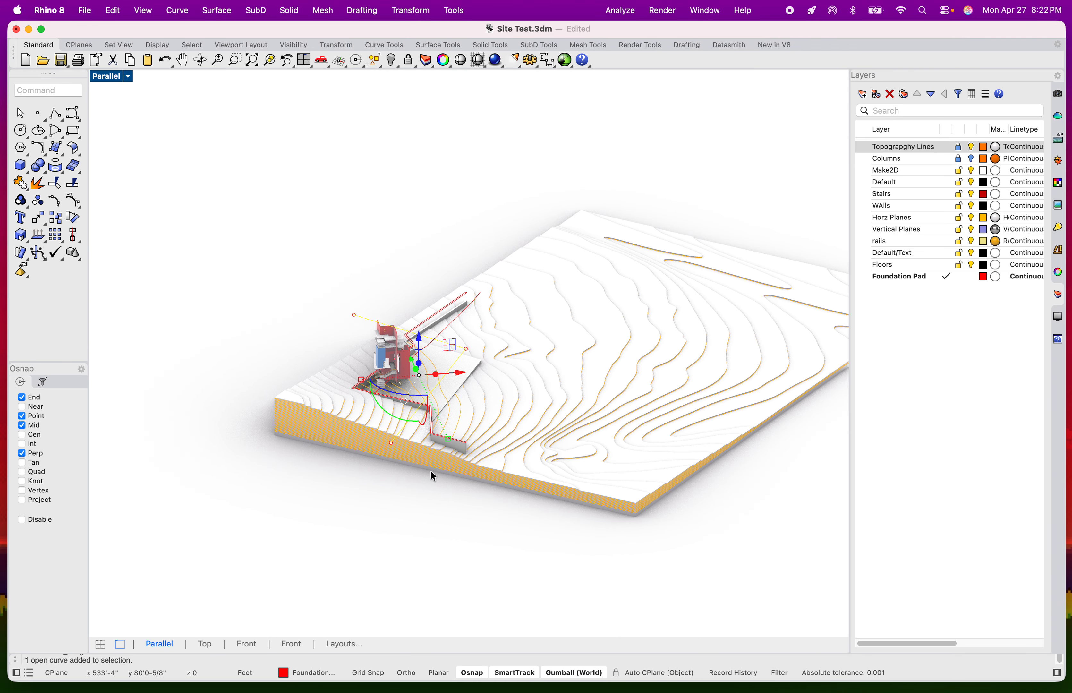
mouse_move(461, 490)
right_mouse_down()
mouse_move(445, 490)
mouse_move(450, 469)
right_mouse_up()
scroll(515, 461, "down", 10)
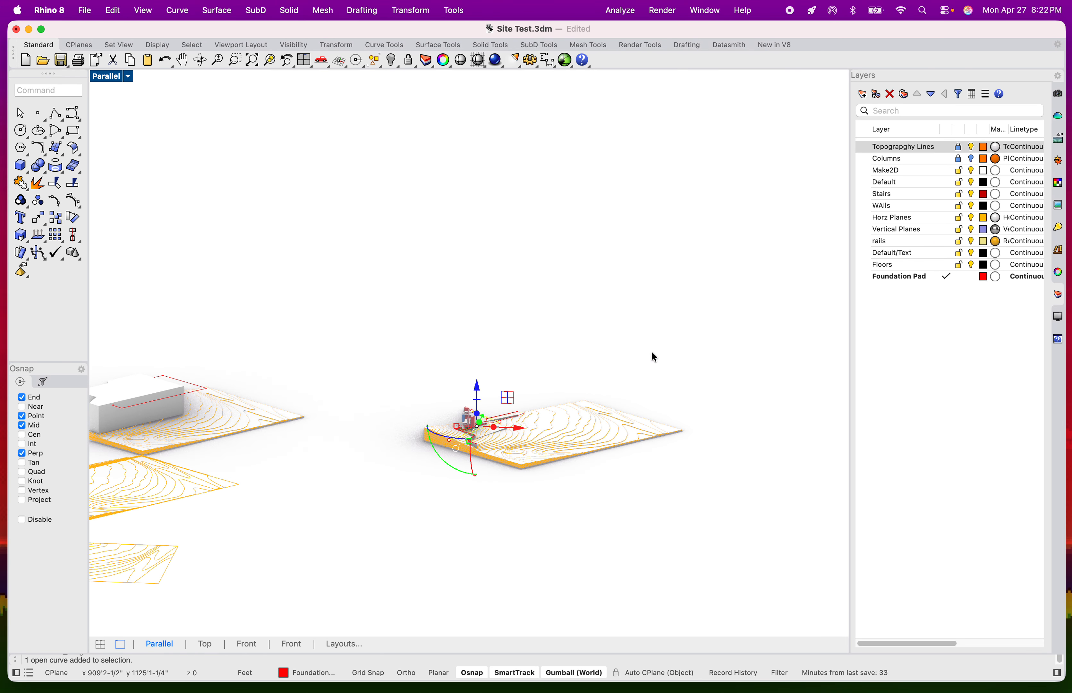
left_click(961, 157)
left_click(962, 147)
left_click(971, 157)
- Select the rectangular and curved orange slabs over the other site copy and move them together toward the tower's site
scroll(498, 363, "up", 10)
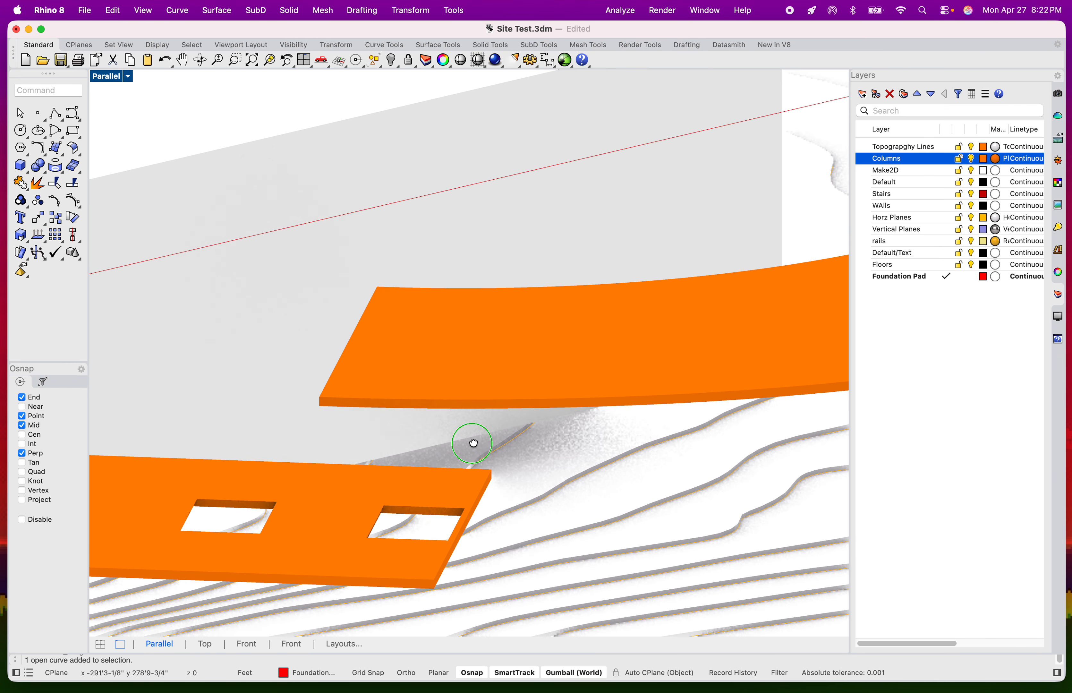
right_click_drag(472, 443, 371, 428)
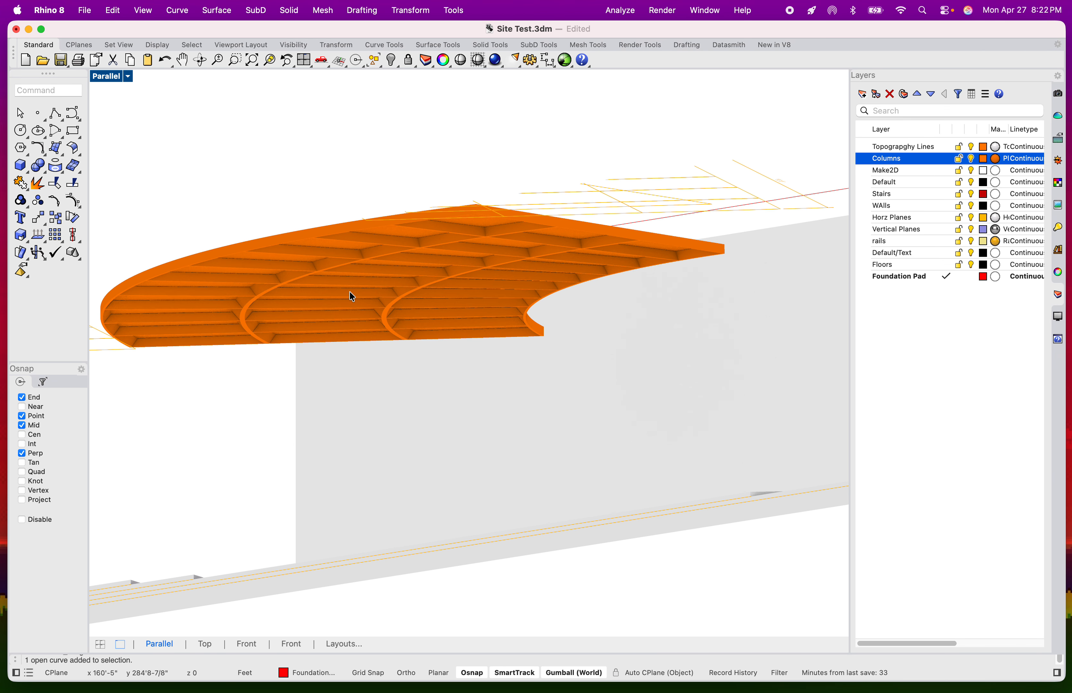
scroll(345, 259, "up", 5)
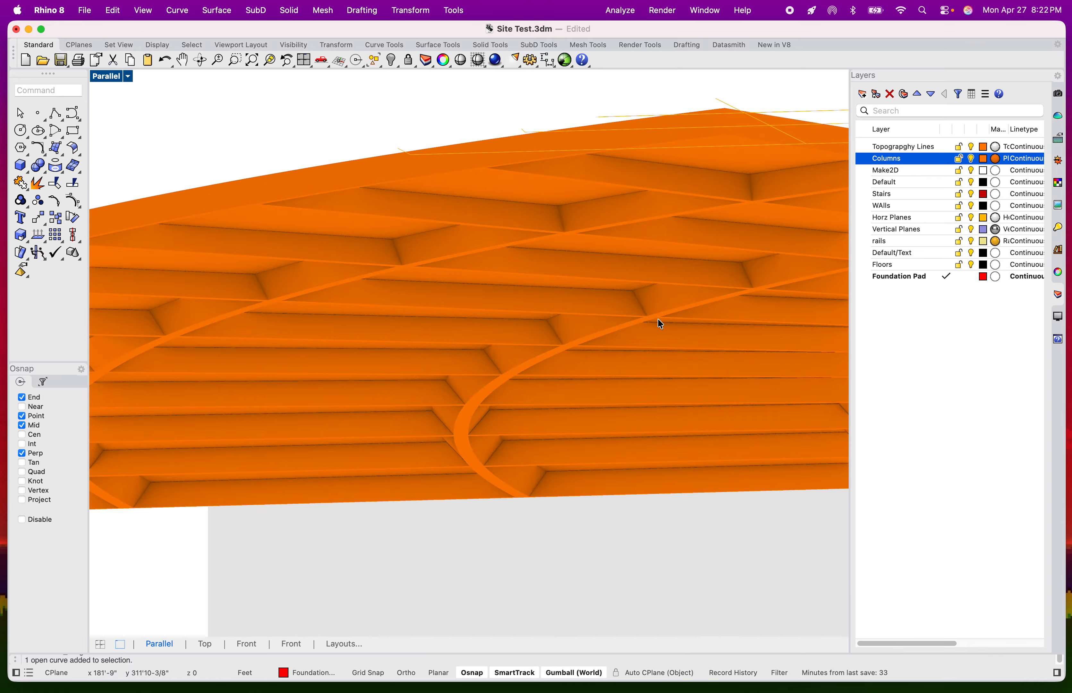
scroll(470, 358, "down", 5)
right_click_drag(469, 355, 610, 334)
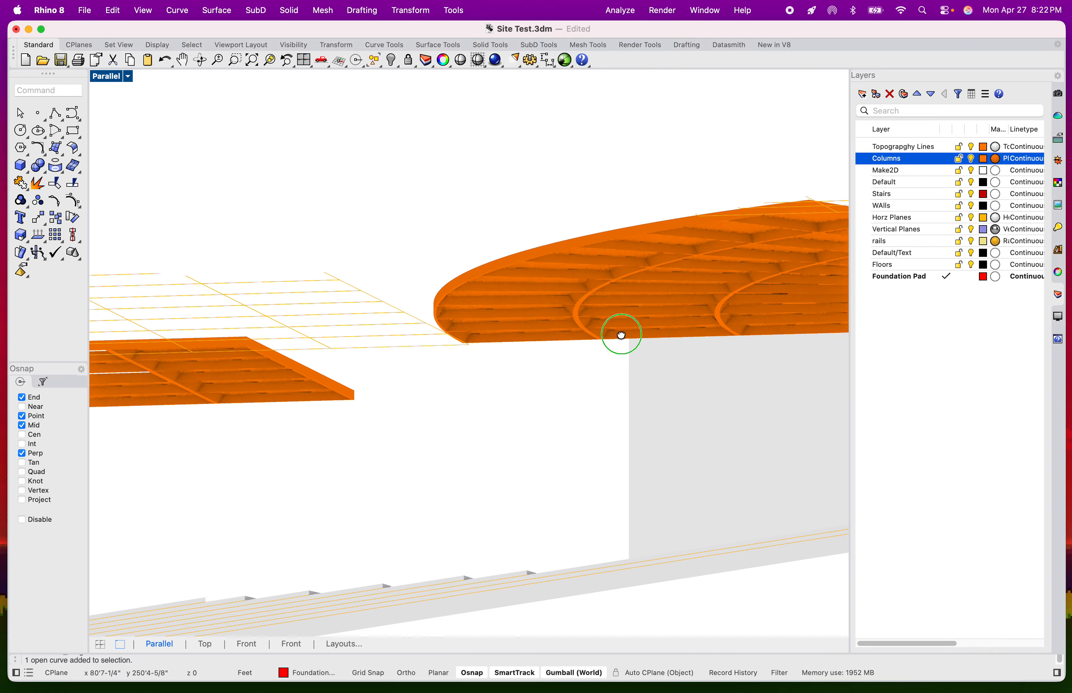
right_click_drag(390, 361, 342, 373)
left_click(342, 374)
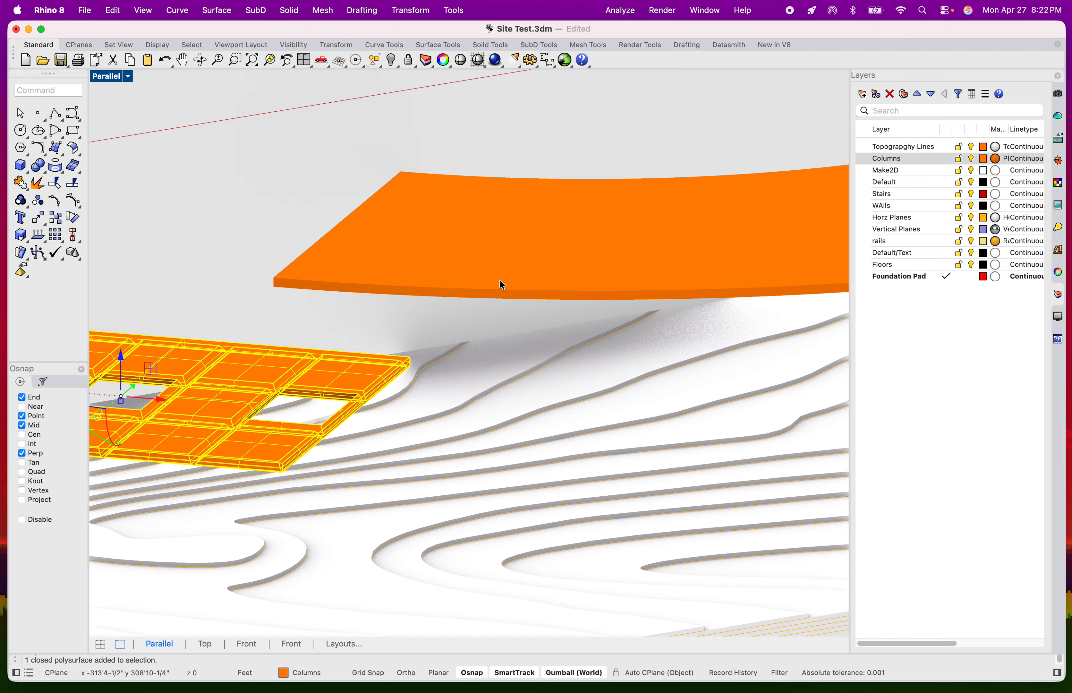
left_click(500, 272, "shift")
scroll(479, 278, "down", 5)
left_click_drag(491, 276, 818, 314)
- Shift the two selected slabs over the tower's terrain and lower them close to the slope
scroll(585, 302, "down", 3)
right_click_drag(818, 314, 584, 518, "shift")
scroll(581, 317, "up", 8)
scroll(593, 325, "up", 8)
left_click_drag(584, 581, 591, 406)
mouse_move(591, 405)
right_mouse_down()
mouse_move(642, 460)
mouse_move(593, 385)
mouse_move(604, 407)
mouse_move(603, 397)
right_mouse_up()
left_click_drag(475, 175, 478, 284)
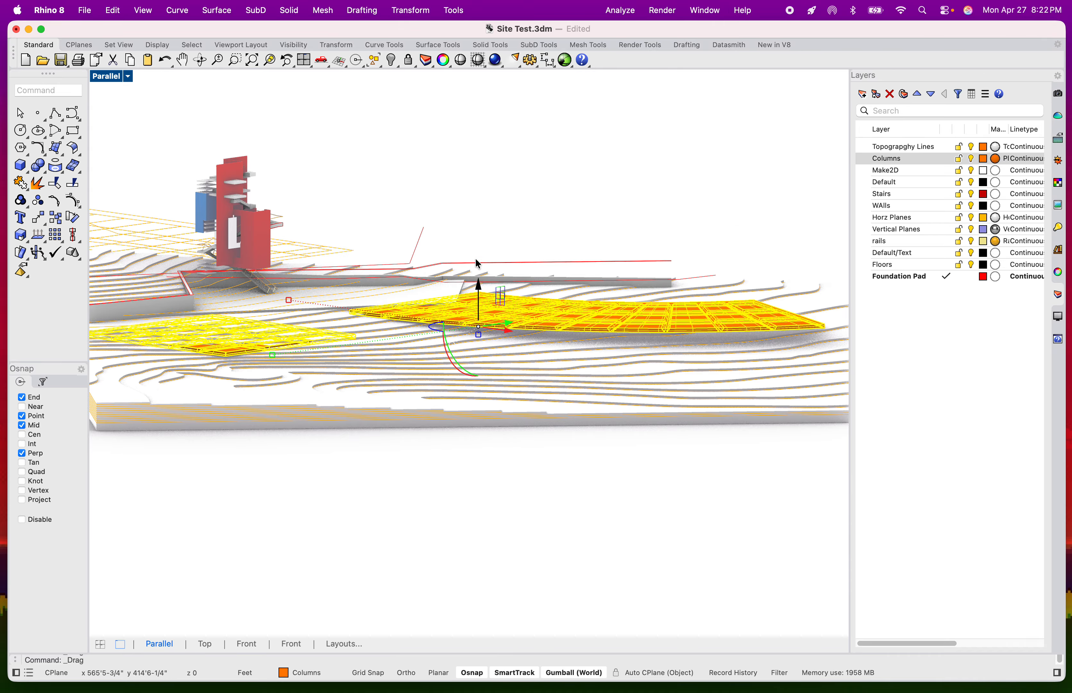
- Select only the large curved slab and move it away from the tower, clear of the foundation pad
left_click(503, 192)
right_click_drag(509, 262, 520, 283, "shift")
left_click(514, 332)
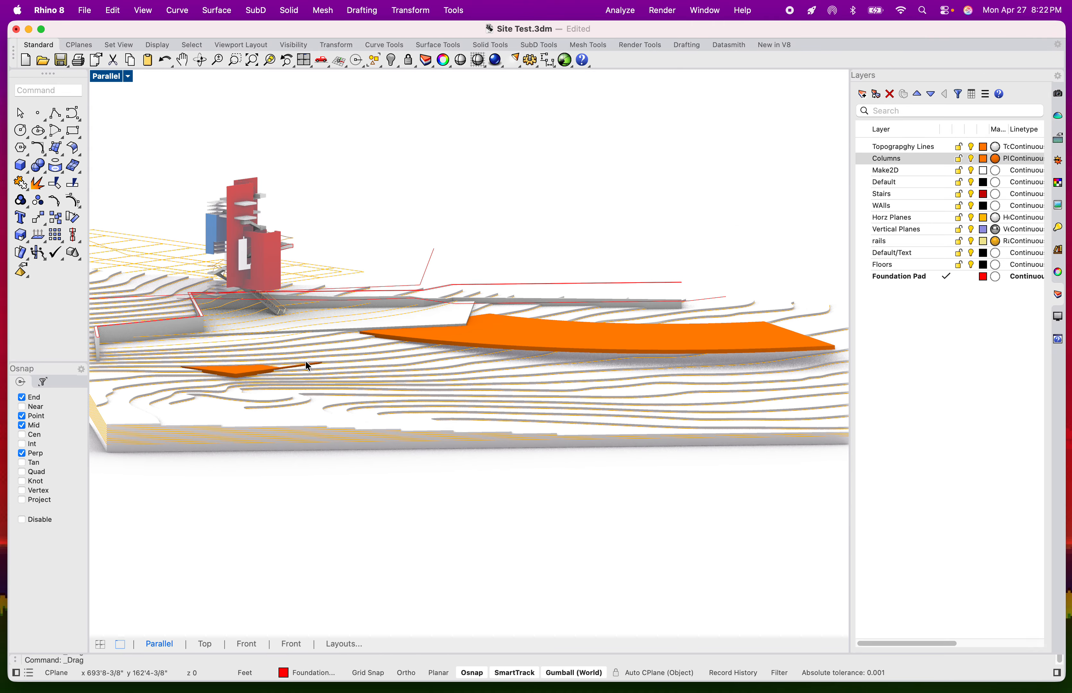
left_click(512, 347)
right_click_drag(554, 511, 529, 473)
left_click(604, 390)
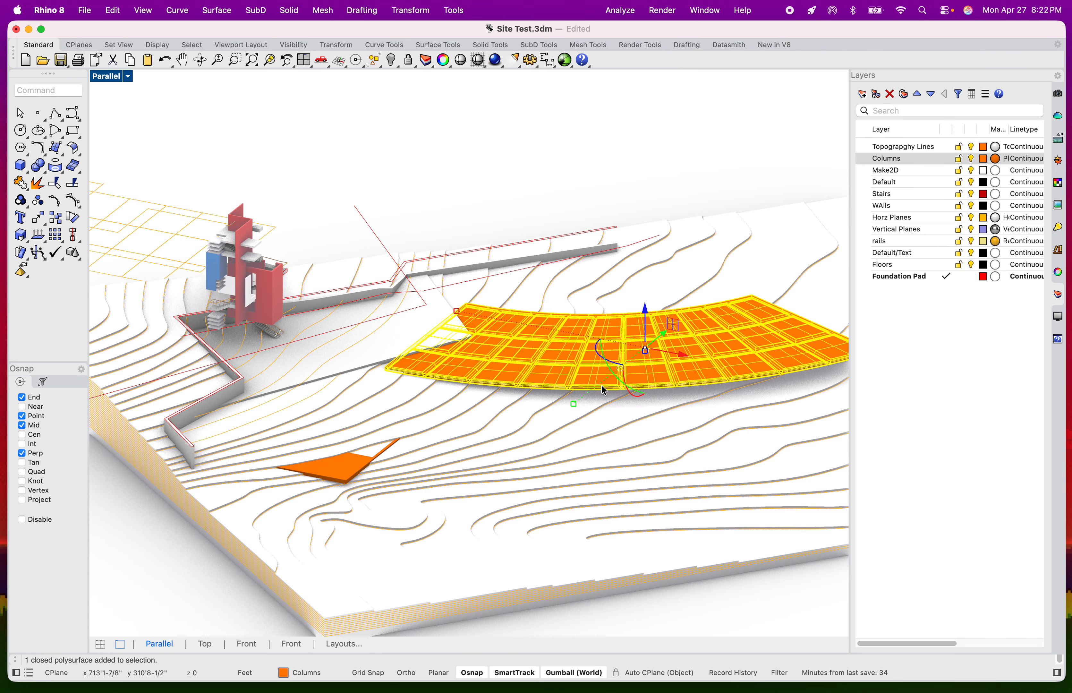
left_click_drag(614, 364, 710, 386)
left_click(650, 198)
- Lower the large curved slab onto the terrain and deselect it
right_click_drag(601, 259, 570, 287)
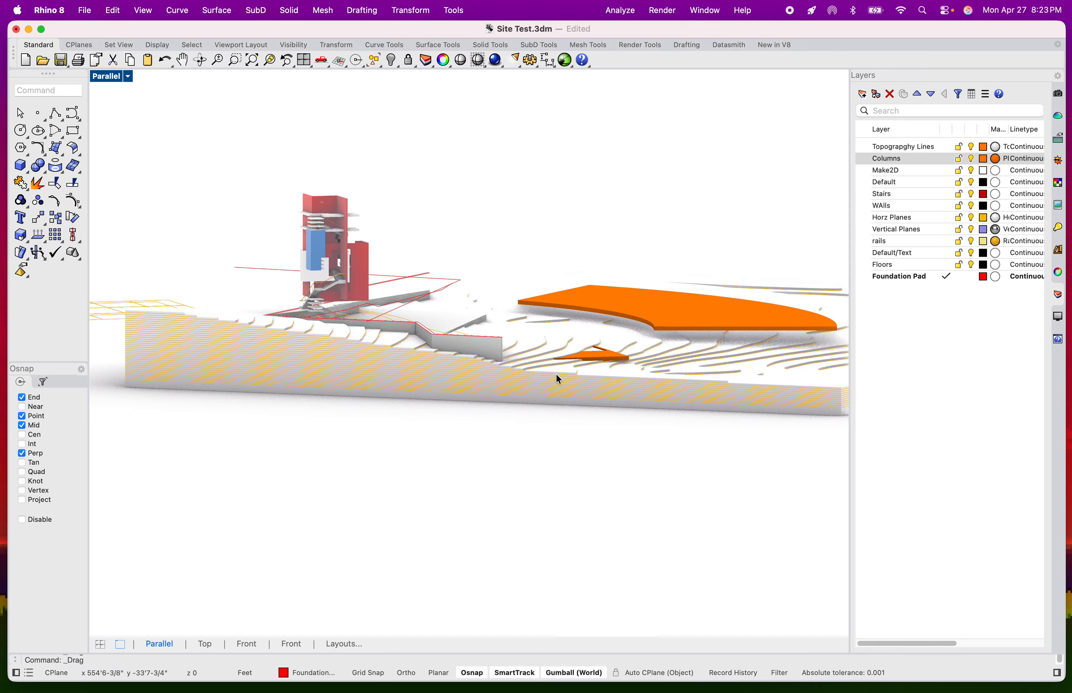
scroll(533, 332, "up", 6)
right_click_drag(529, 351, 483, 412, "shift")
left_click(590, 365)
left_click_drag(649, 366, 648, 386)
left_click(470, 166)
scroll(471, 187, "down", 8)
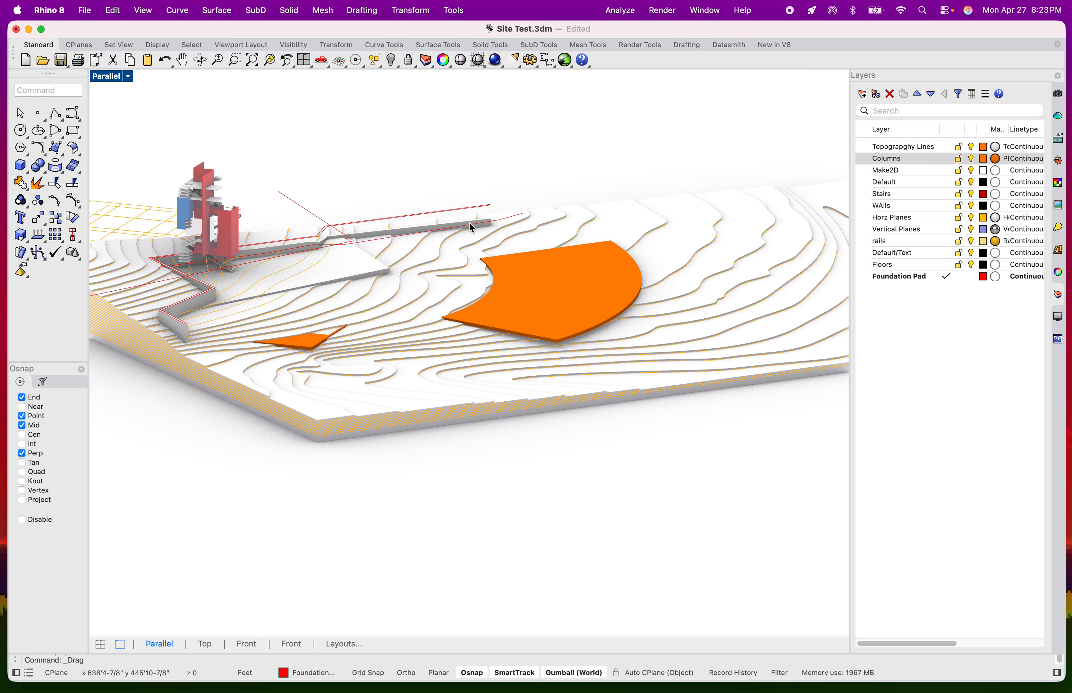
- Switch to the Epic Games Launcher
key("ctrl+Left")
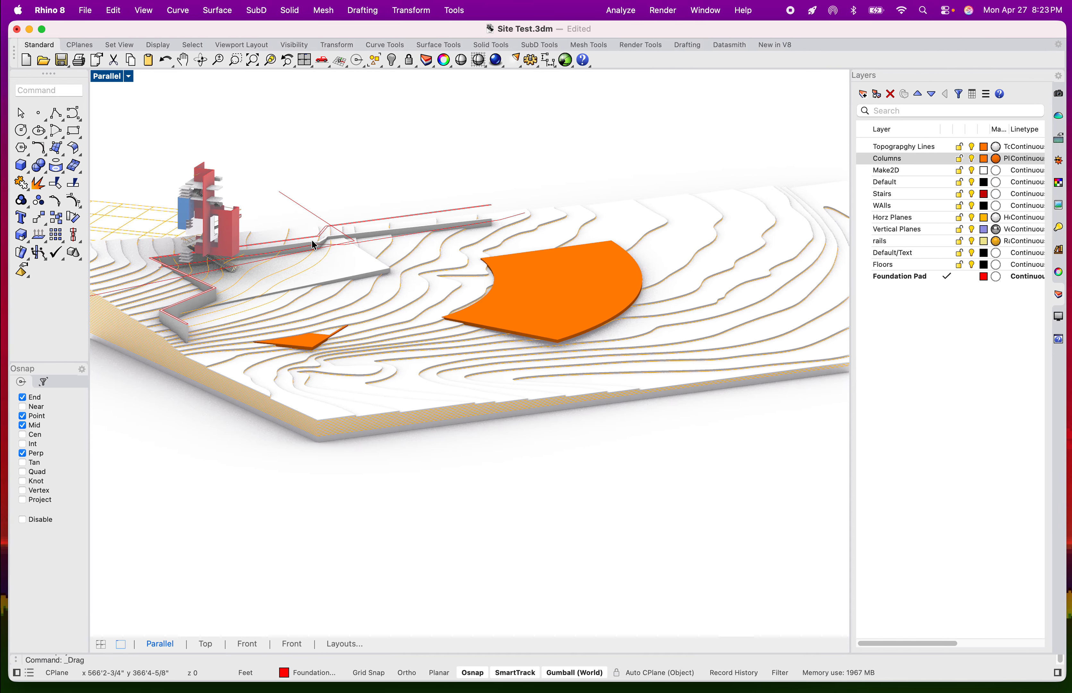
key("ctrl+Right")
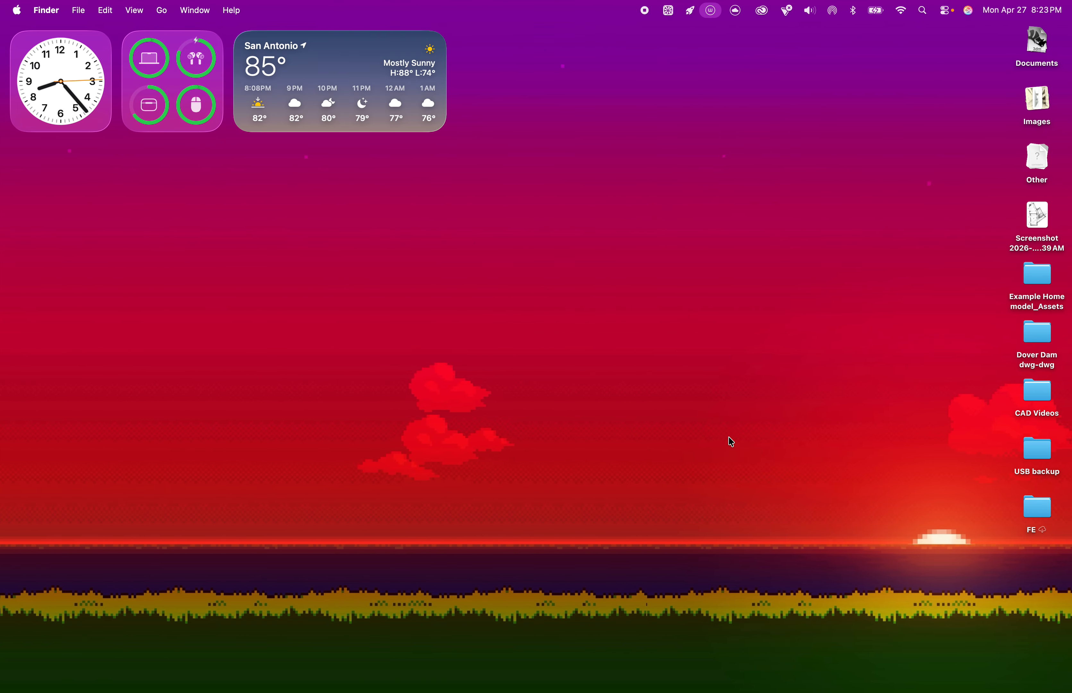
left_click(779, 567)
left_click(787, 568)
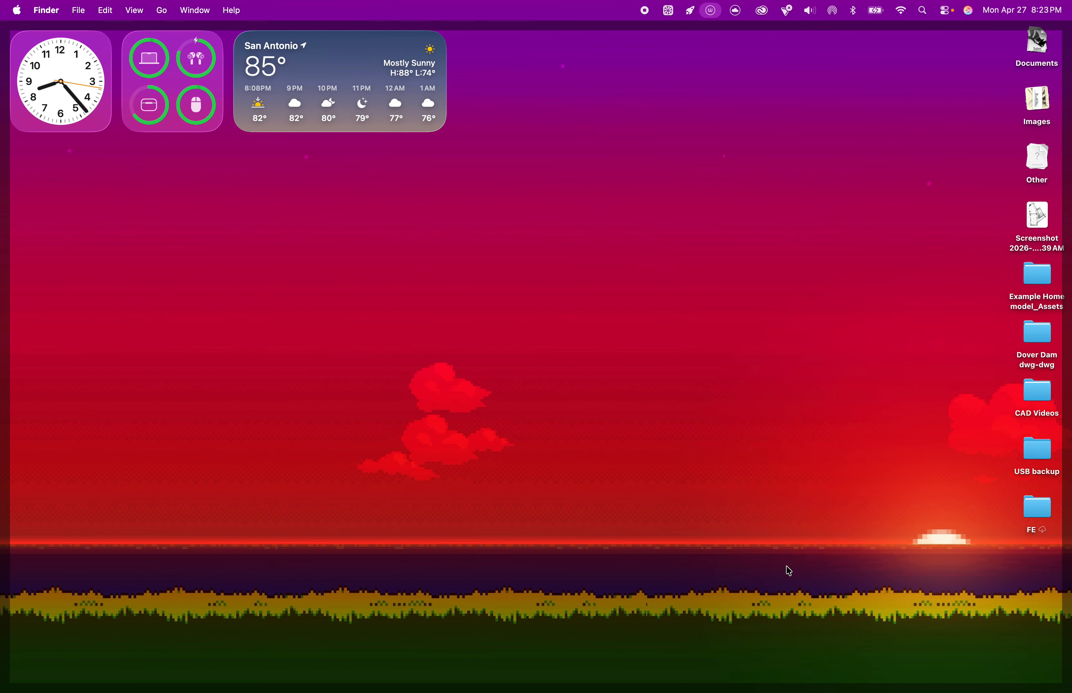
mouse_move(769, 691)
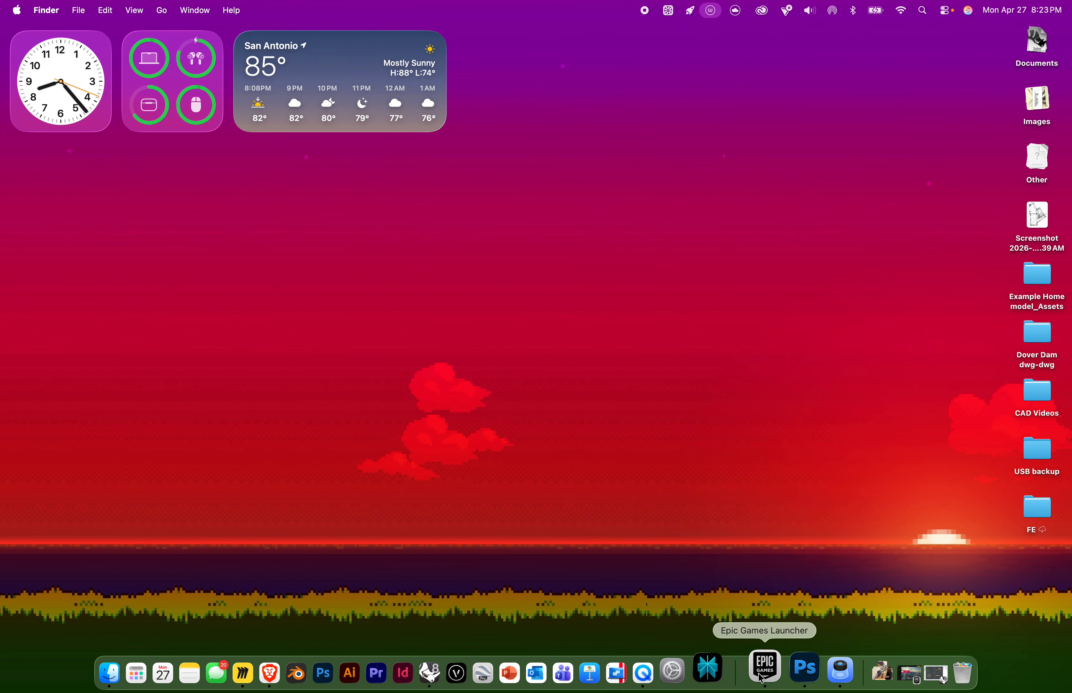
left_click(762, 677)
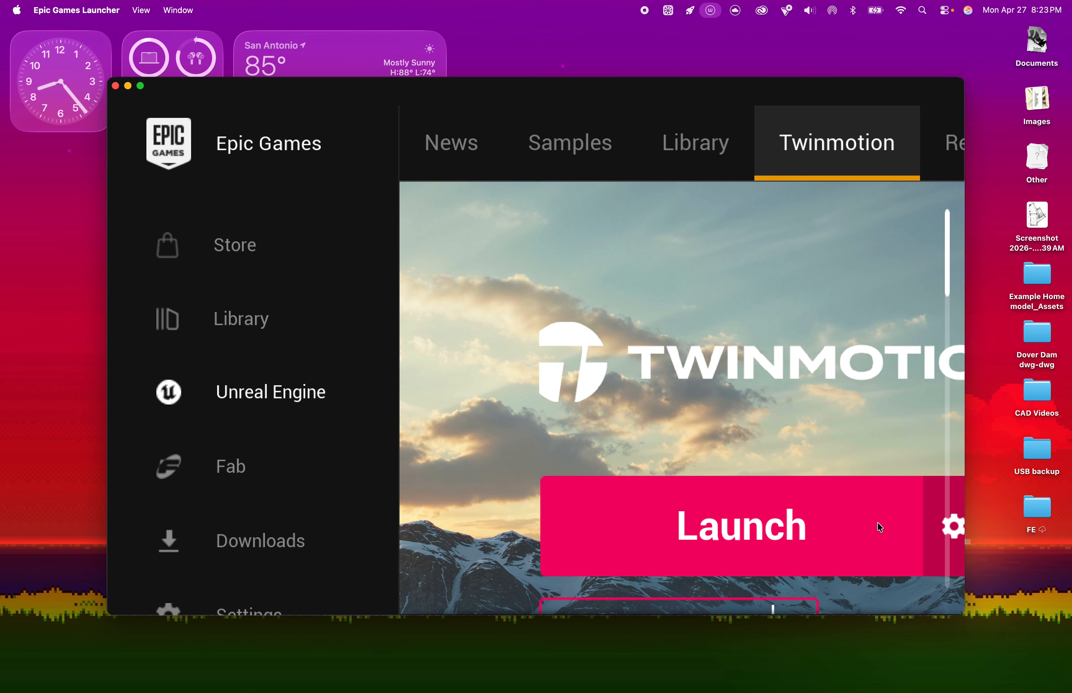
- Quit the Epic Games Launcher and start it again
mouse_move(717, 691)
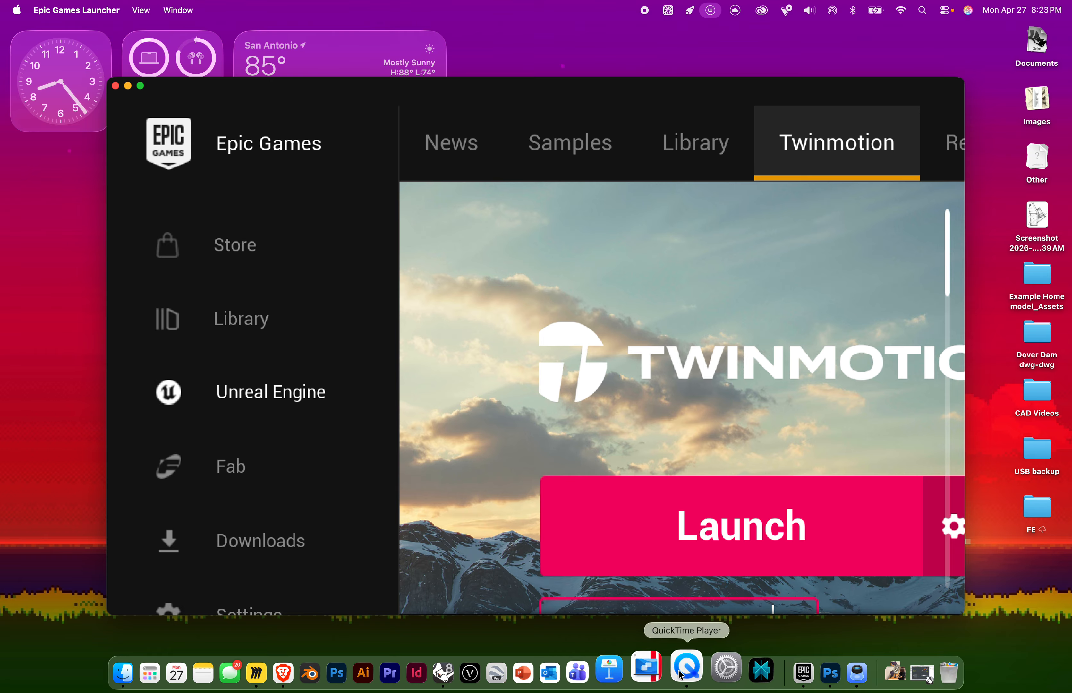
right_click(835, 674)
left_click(824, 619)
right_click(805, 661)
left_click(809, 616)
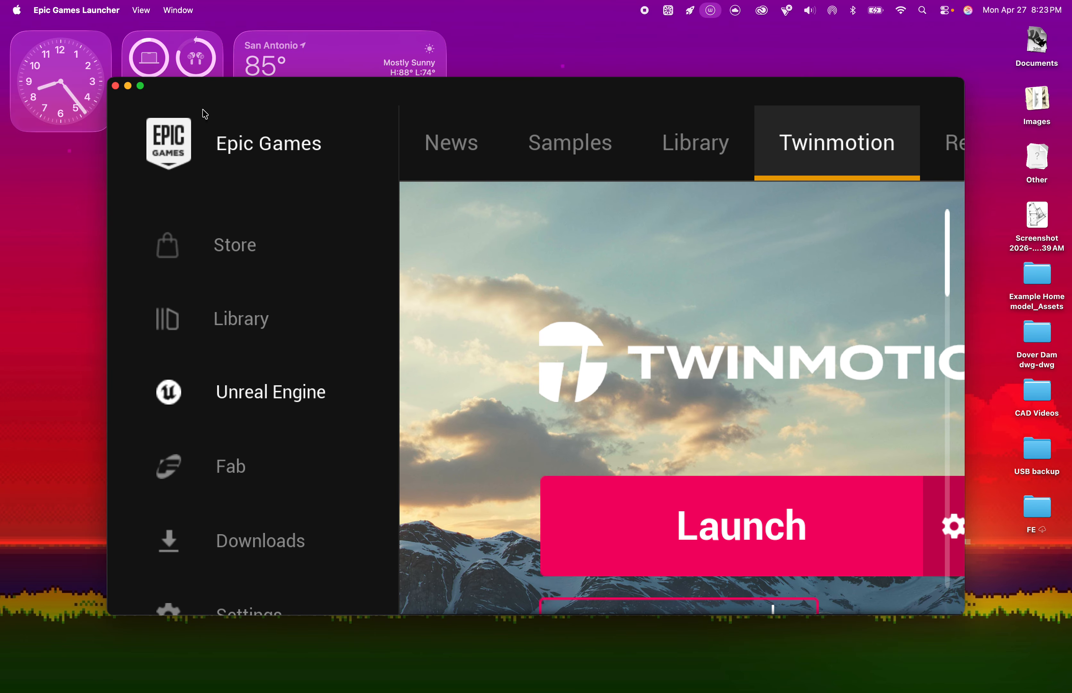
left_click(77, 10)
left_click(90, 122)
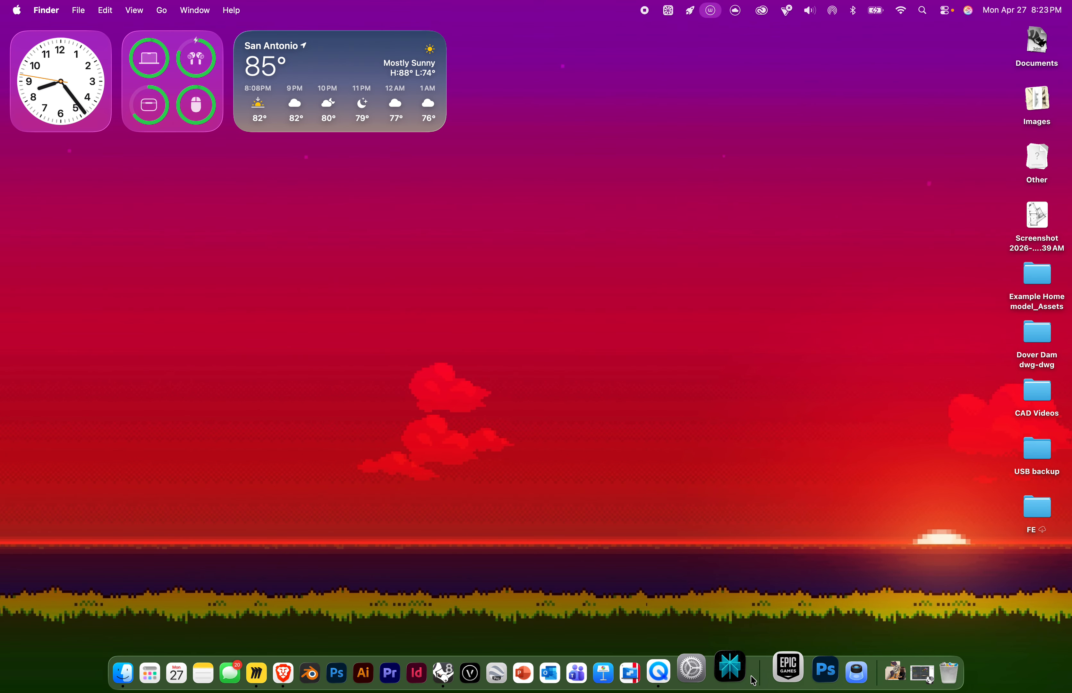
left_click(786, 668)
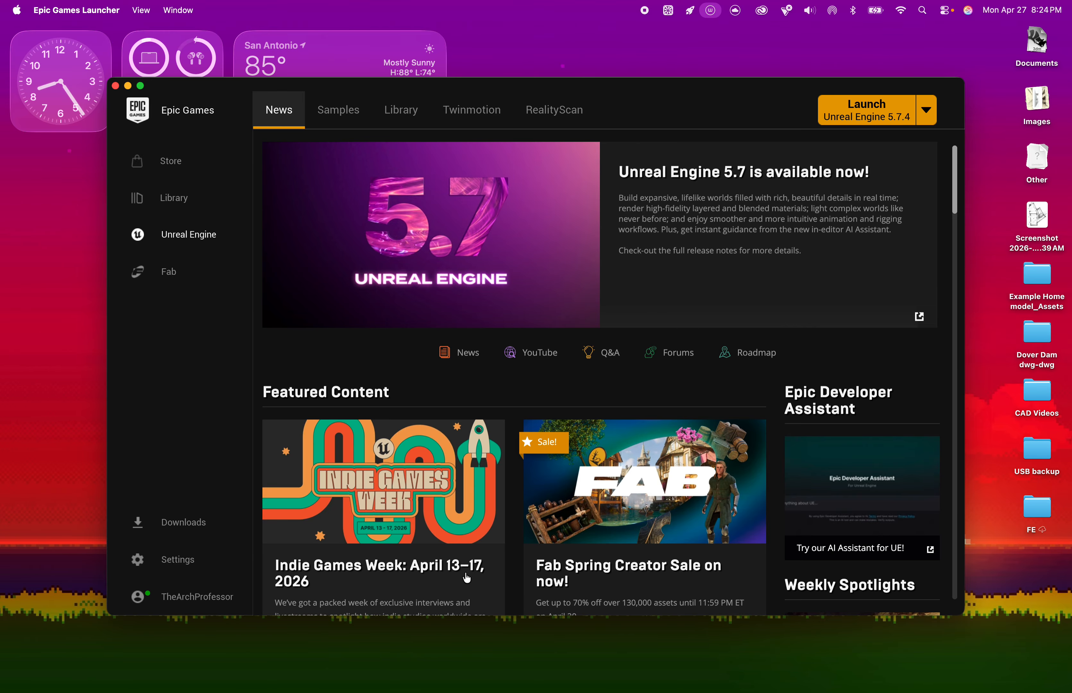
- Return to Rhino and examine the tower, the foundation wall and pad, and the placed slabs from several angles
key("ctrl+Left")
scroll(333, 237, "up", 8)
right_click_drag(341, 251, 391, 380, "shift")
scroll(373, 354, "up", 5)
scroll(391, 380, "down", 3)
right_click_drag(439, 290, 405, 356)
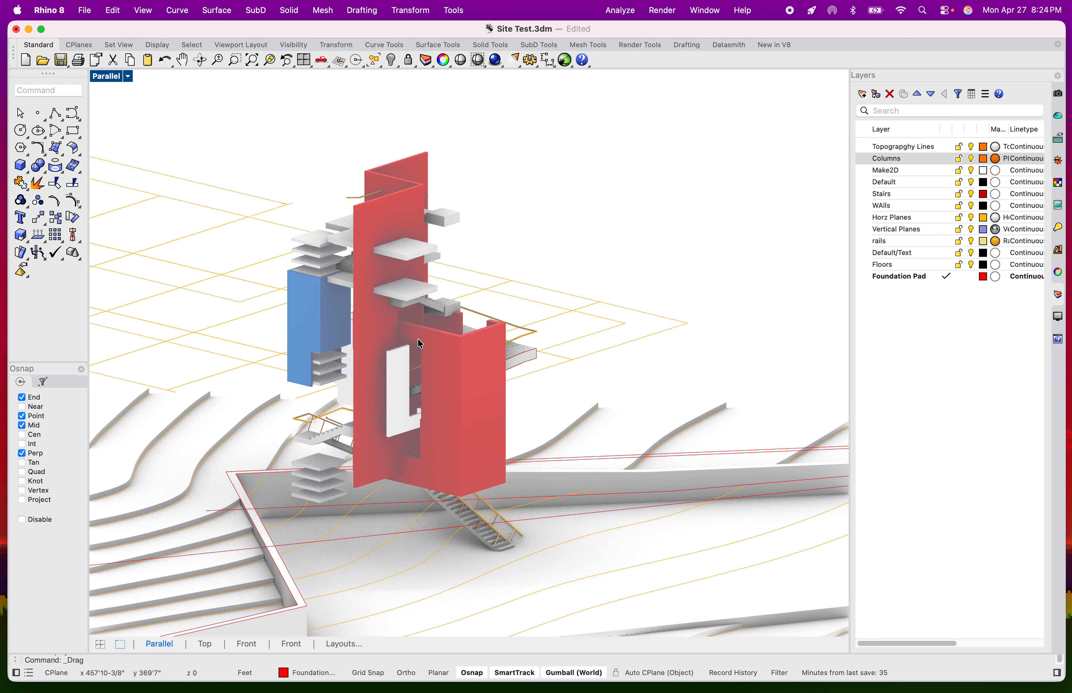
scroll(420, 343, "down", 5)
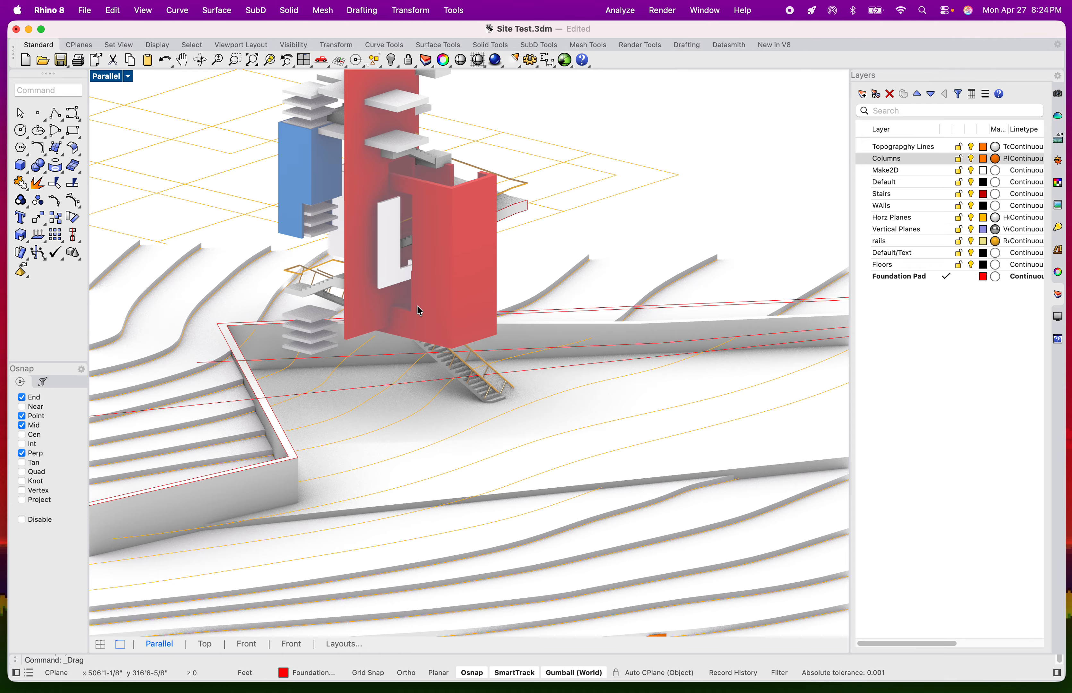
scroll(401, 316, "down", 5)
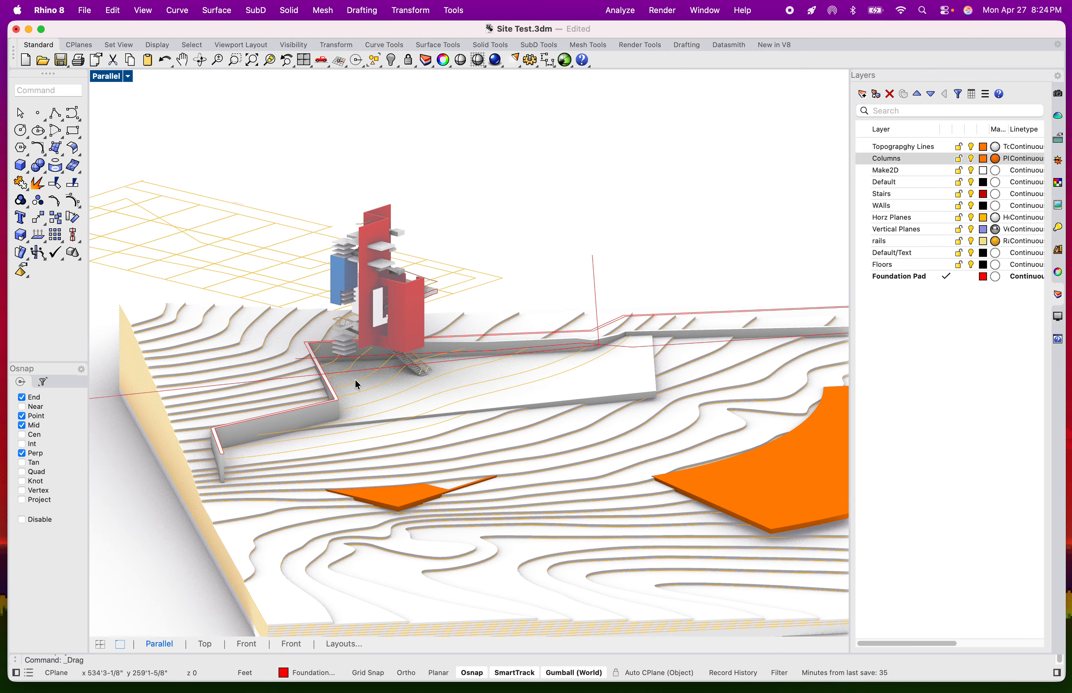
right_click_drag(395, 404, 328, 397)
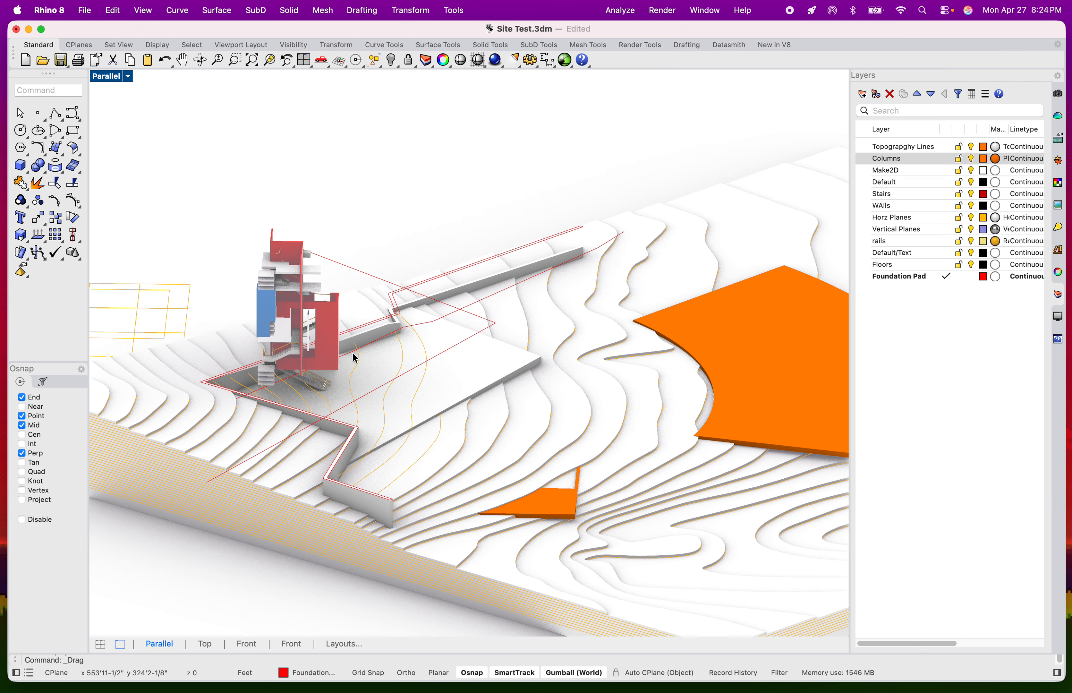
- Switch to the Epic Games Launcher, check the available Twinmotion versions and launch Twinmotion 2026.1
key("ctrl+Right")
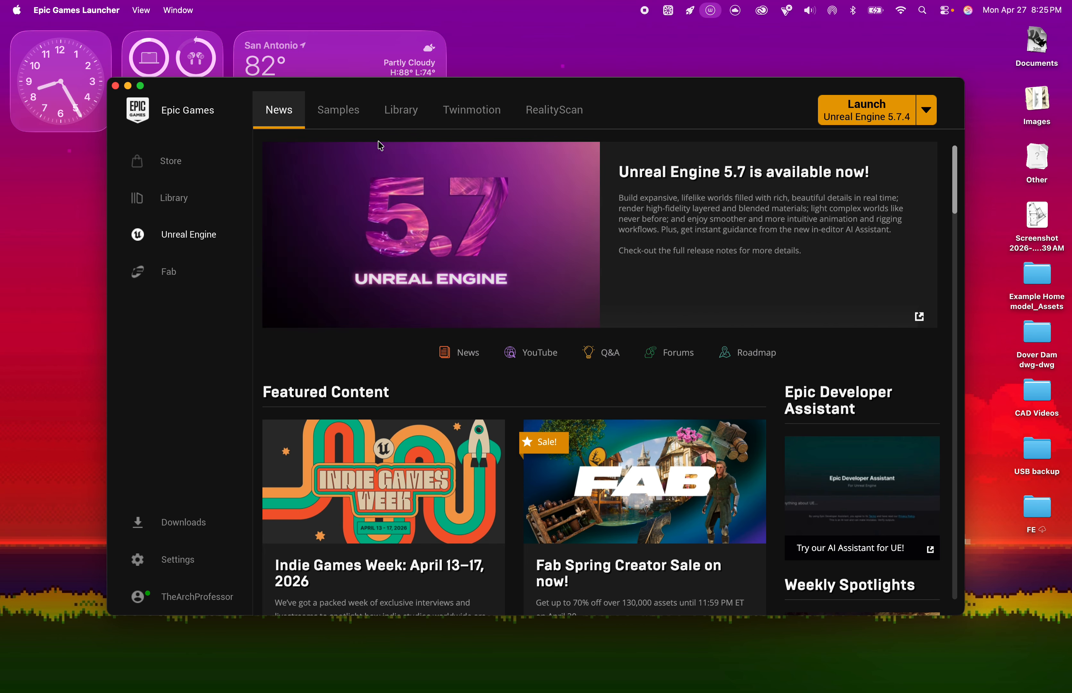
left_click(462, 126)
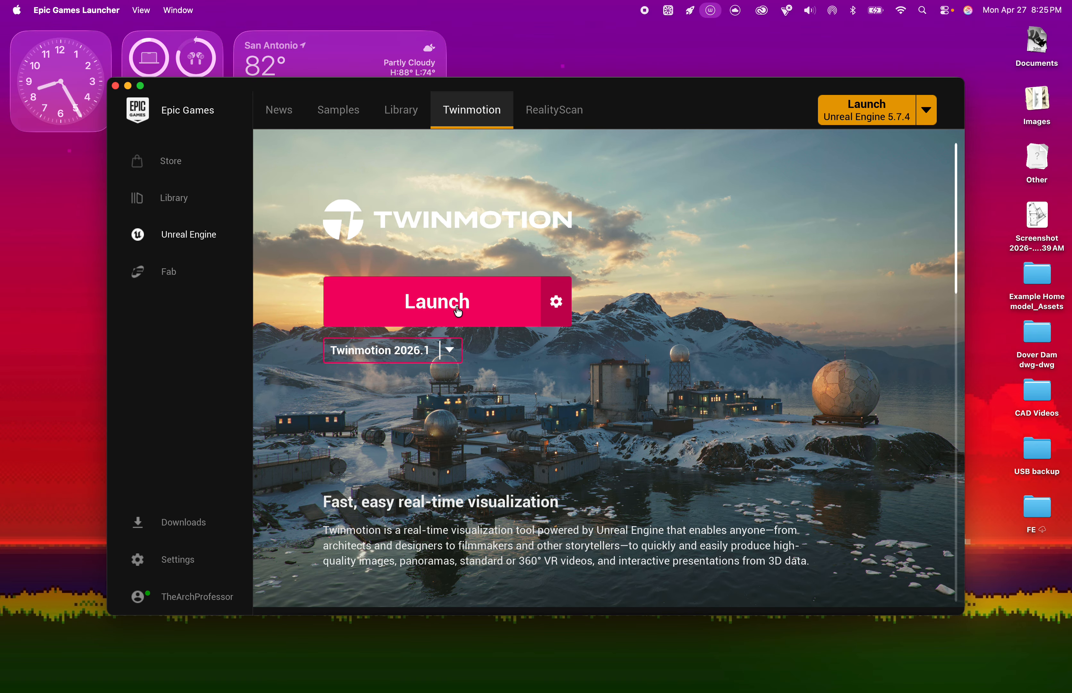
left_click(450, 354)
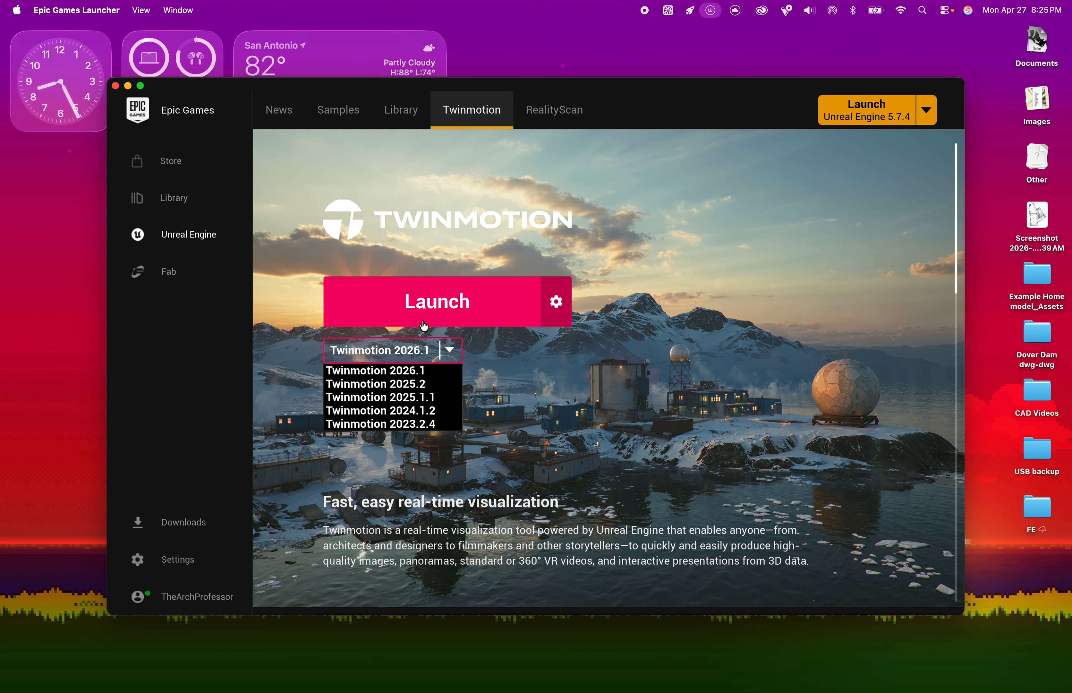
left_click(439, 311)
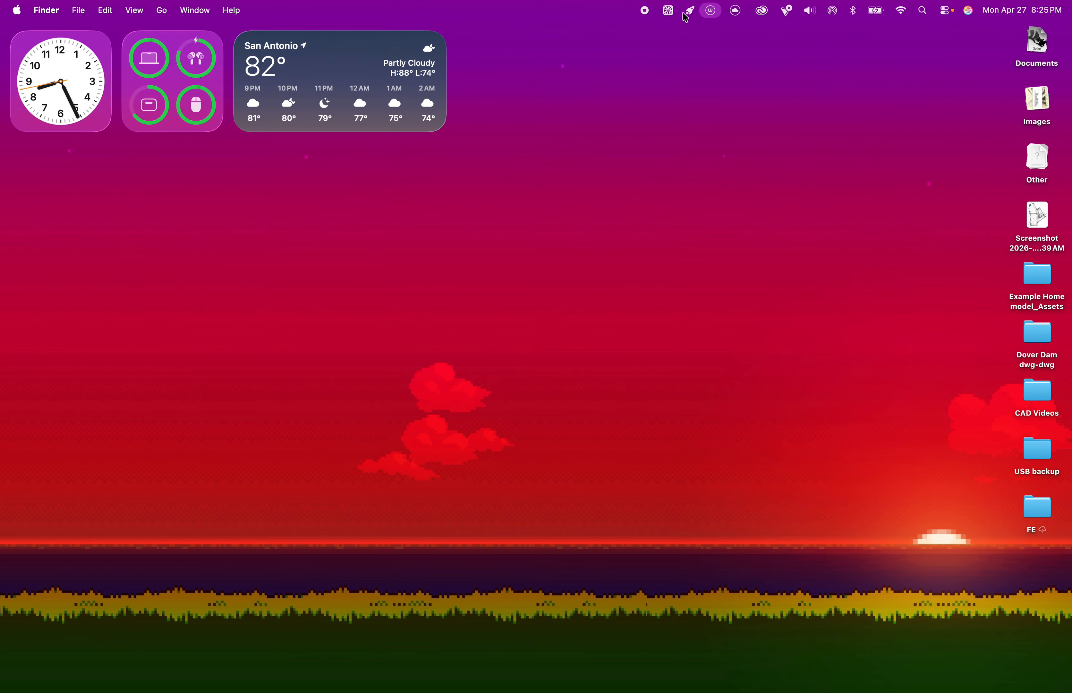
- Open Macs Fan Control and apply custom speed settings to the left-side and right-side fans
left_click(667, 10)
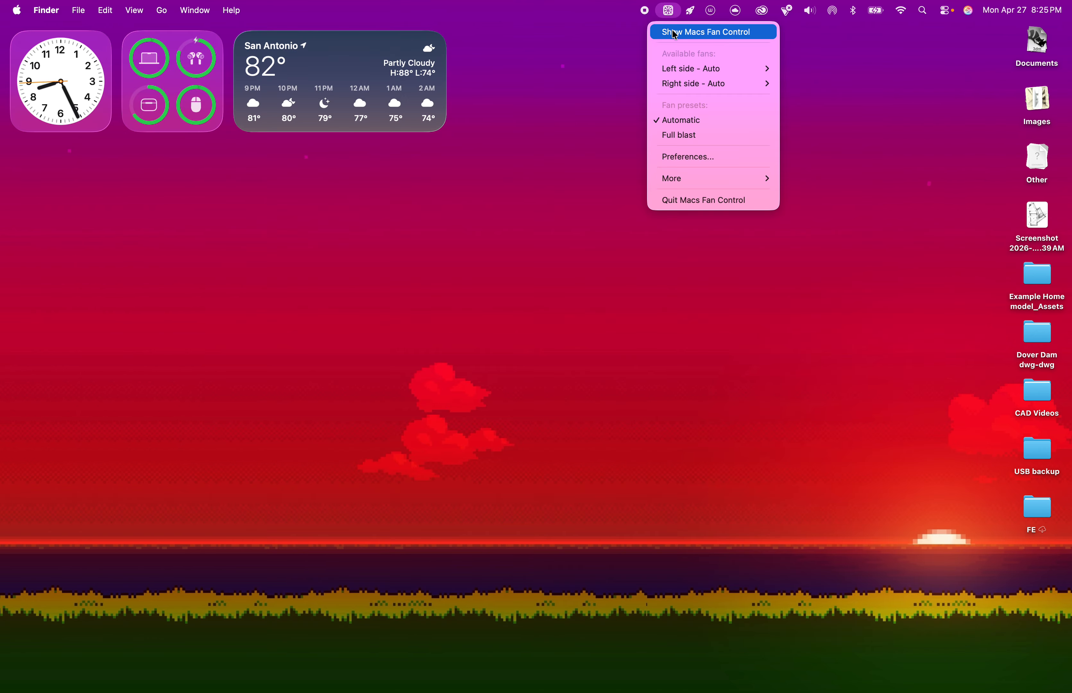
left_click(674, 33)
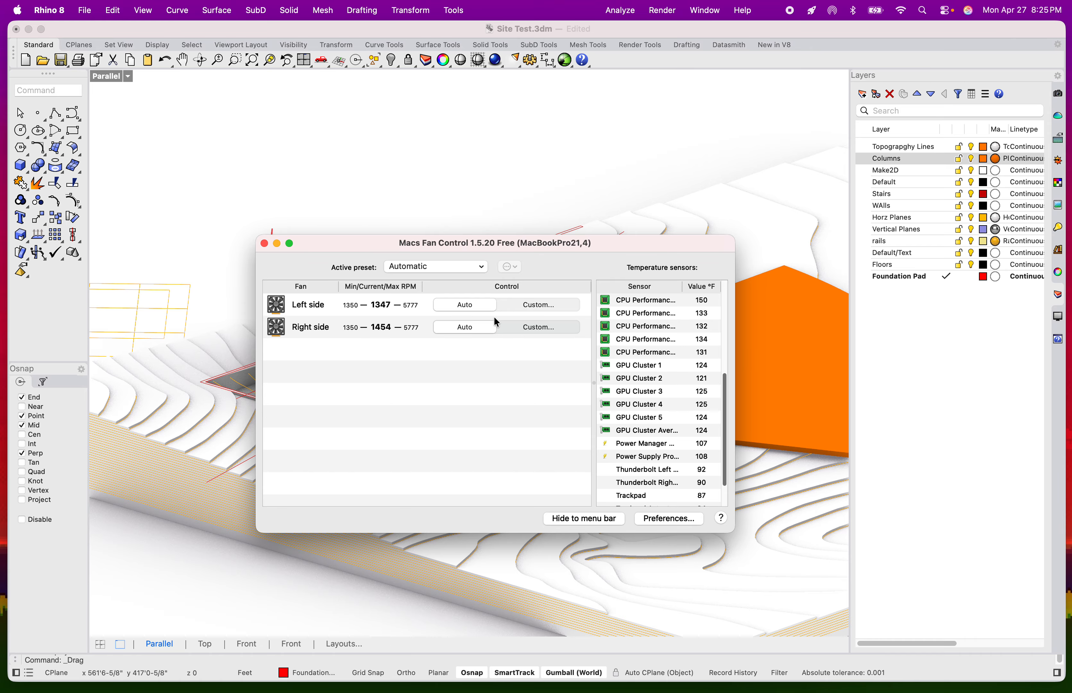
left_click(549, 304)
left_click_drag(572, 322, 522, 317)
left_click(614, 408)
left_click(541, 332)
left_click(614, 407)
left_click(548, 309)
left_click(613, 407)
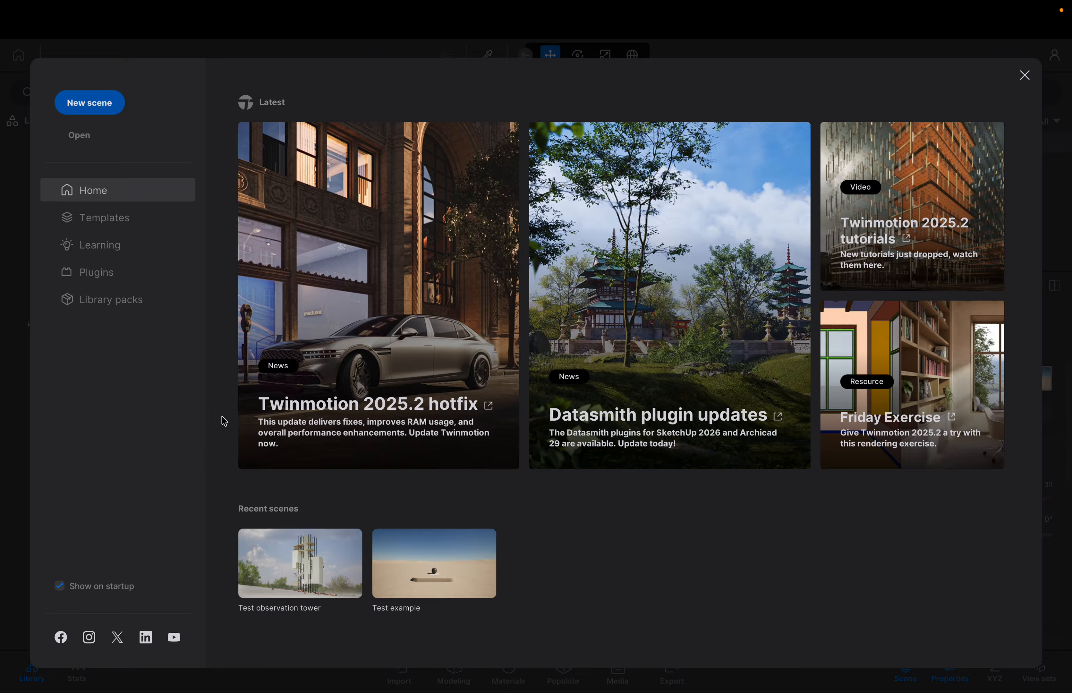
- Create a new scene and delete the Starting Landscape, Starting Ground and Starting Base from it
left_click(95, 108)
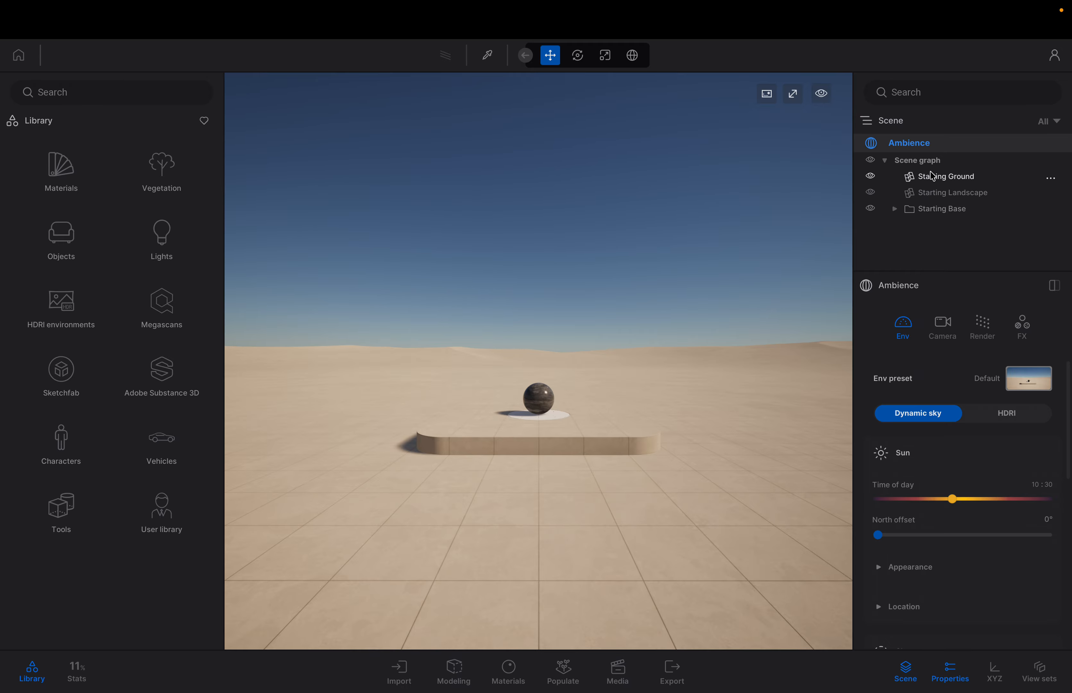
right_click_drag(627, 397, 628, 397)
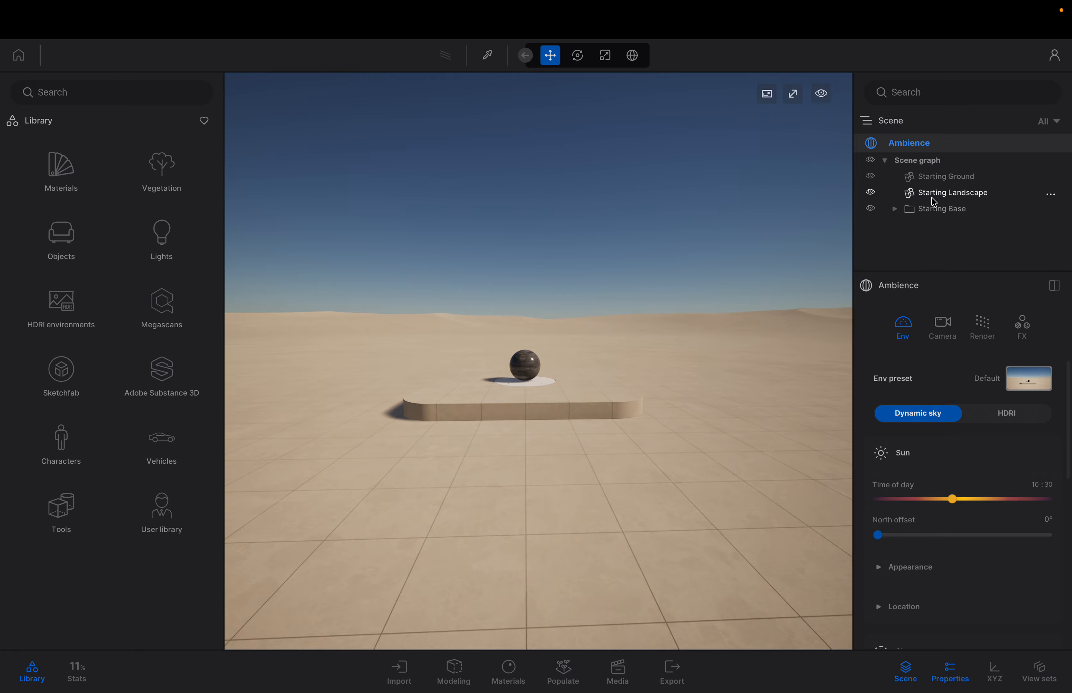
left_click(942, 198)
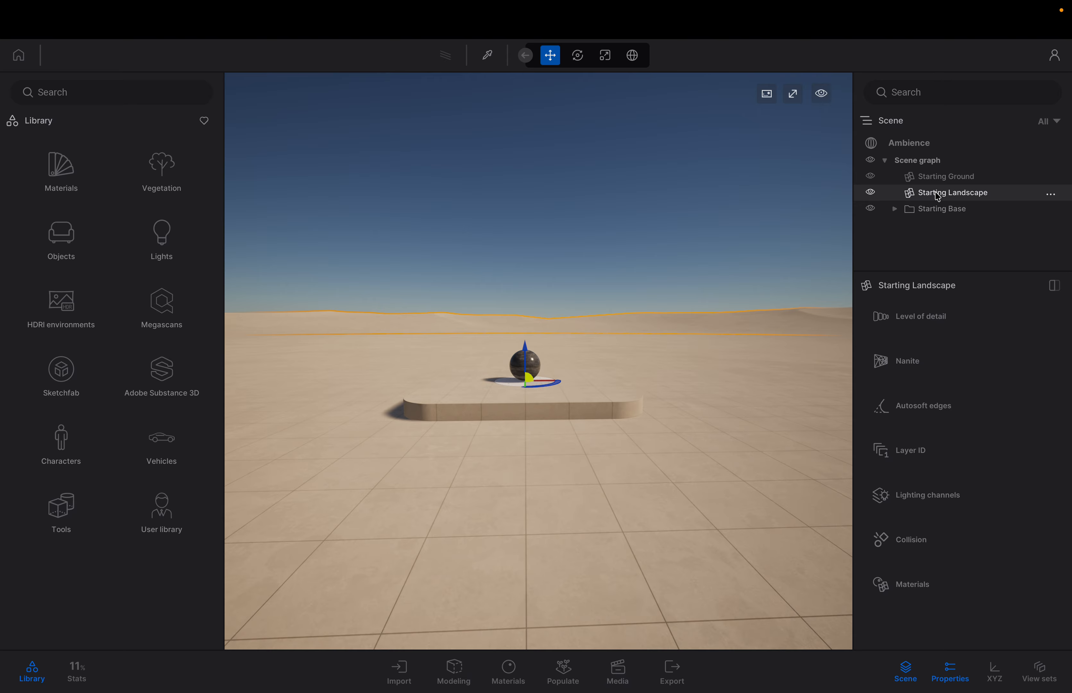
key("Delete")
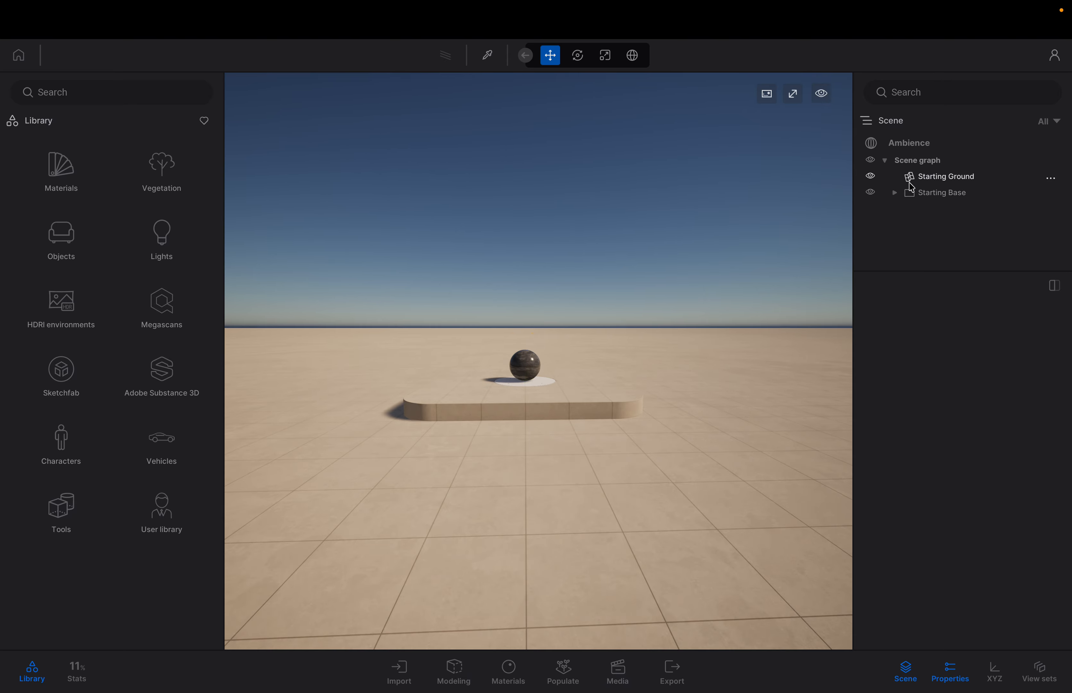
left_click(936, 181)
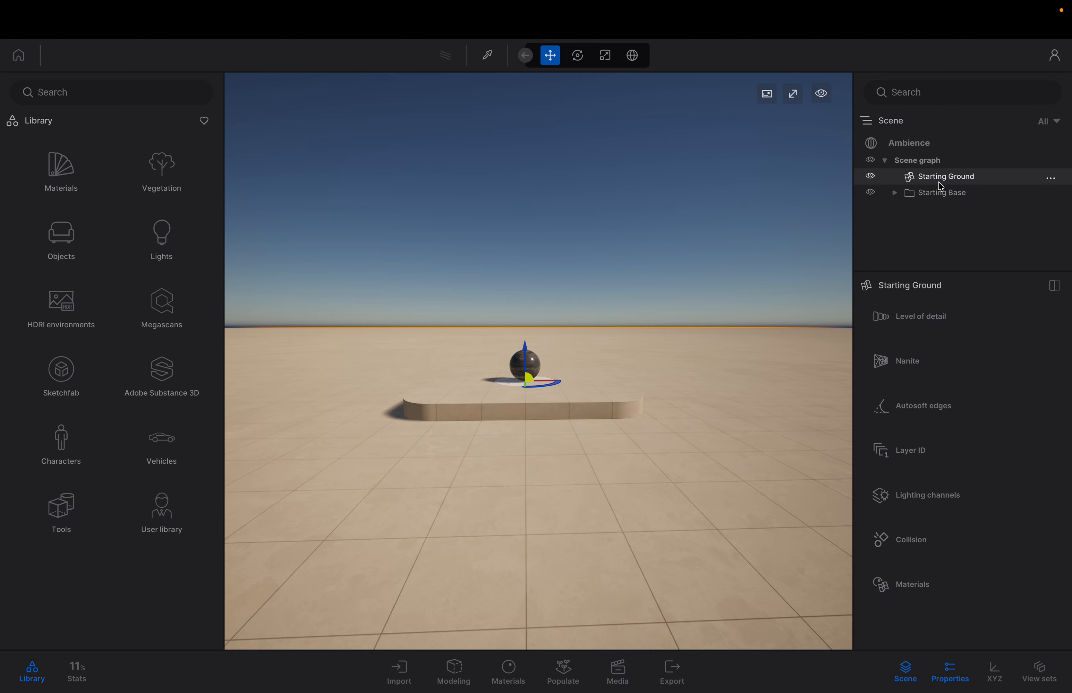
key("Delete")
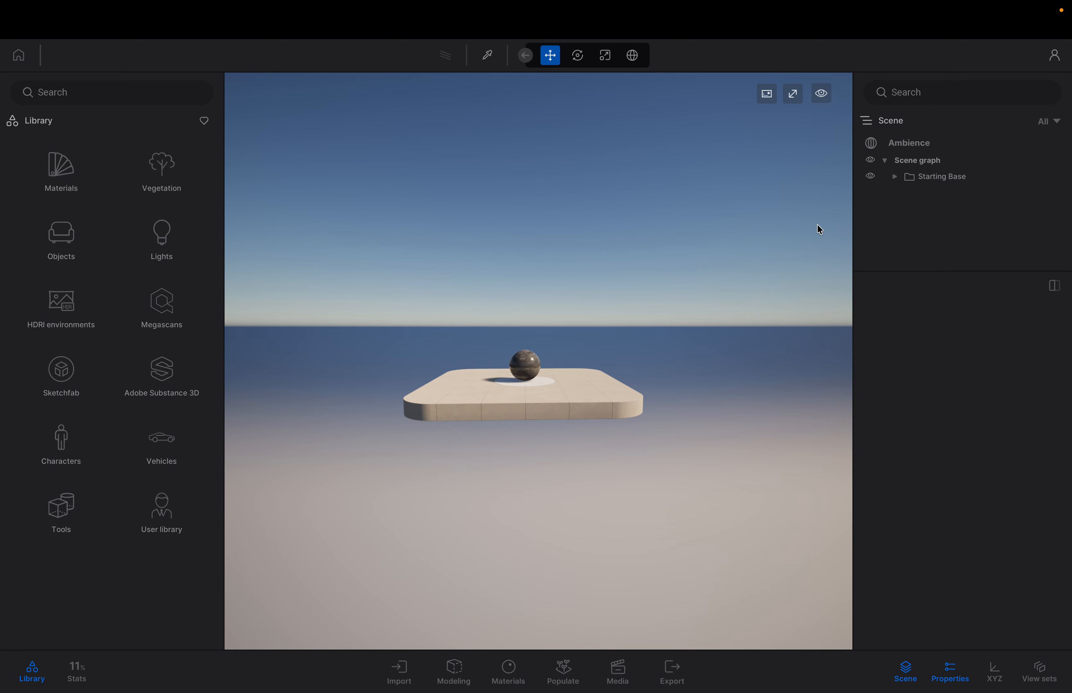
left_click(933, 180)
key("Delete")
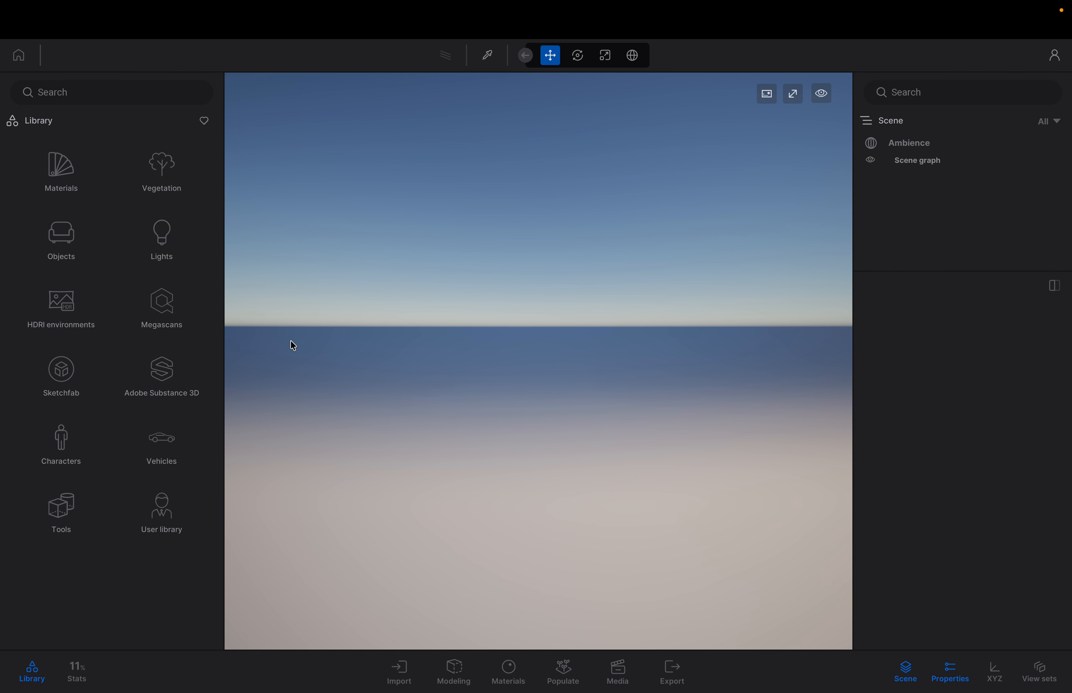
- Switch to Rhino, close Macs Fan Control and bring up the Datasmith tools
key("ctrl+Left")
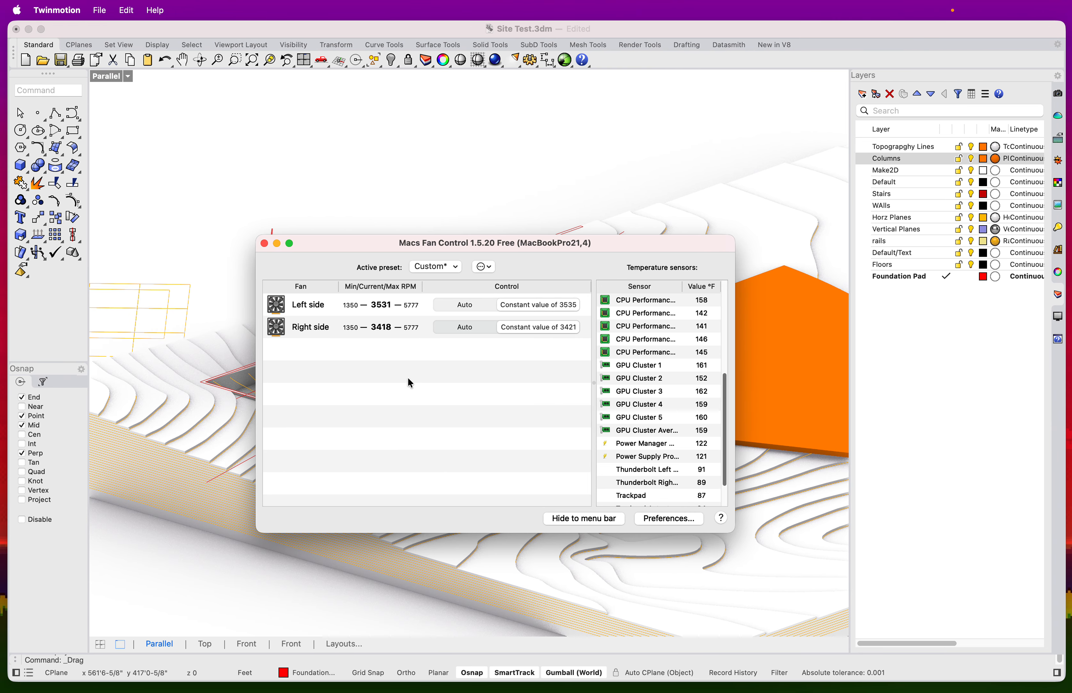
mouse_move(444, 689)
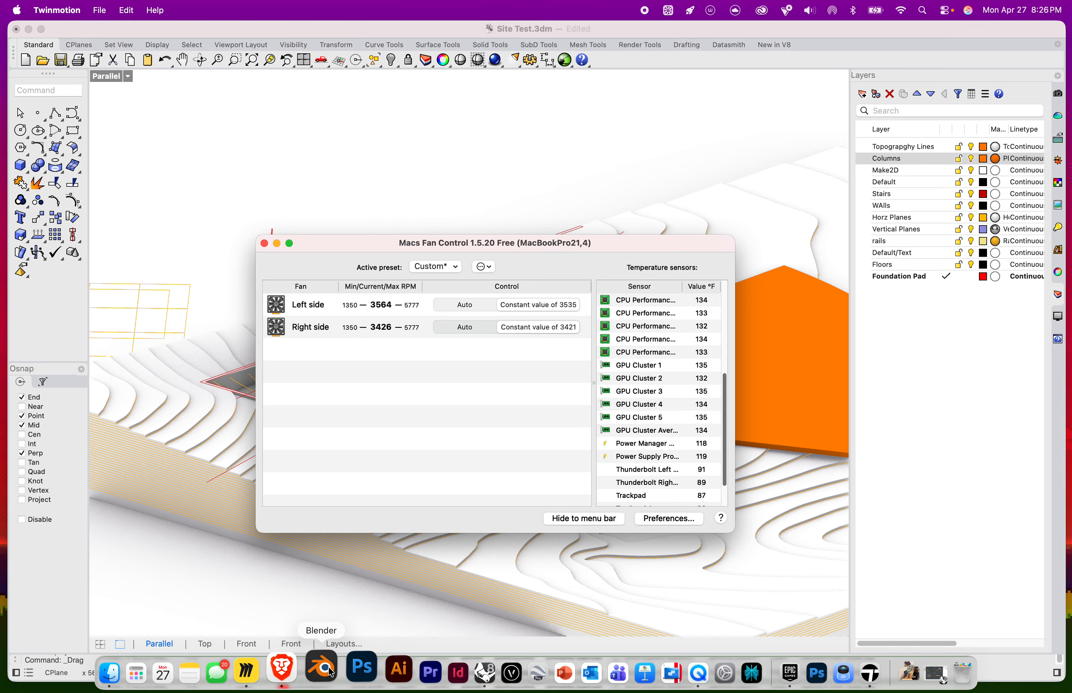
key("ctrl+Right")
key("ctrl+Left")
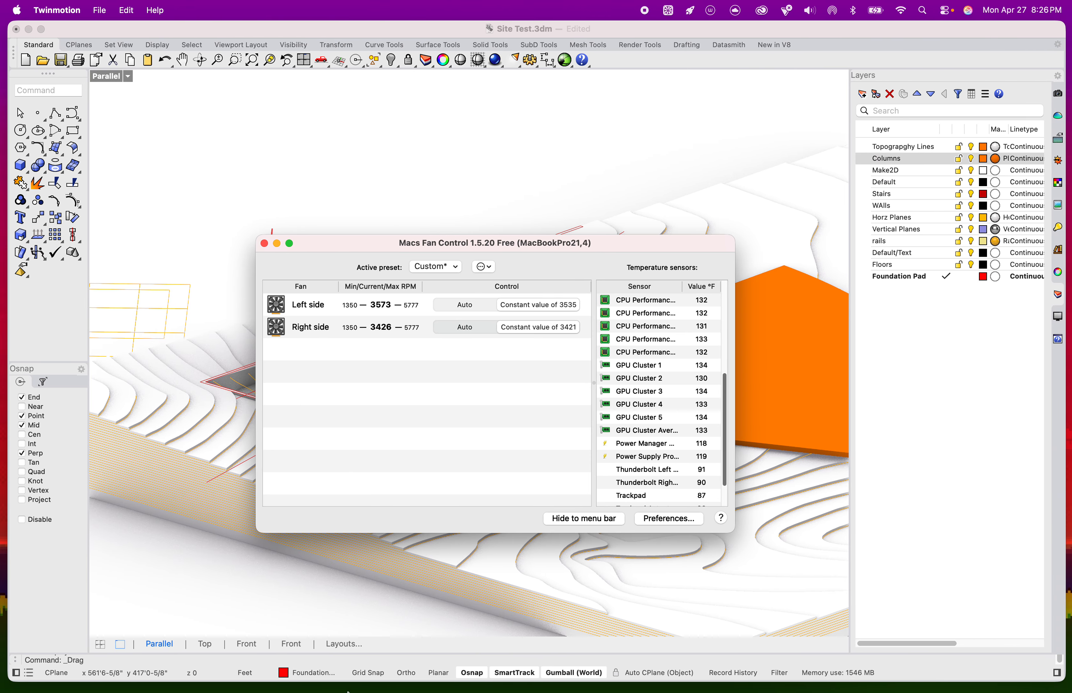
mouse_move(348, 688)
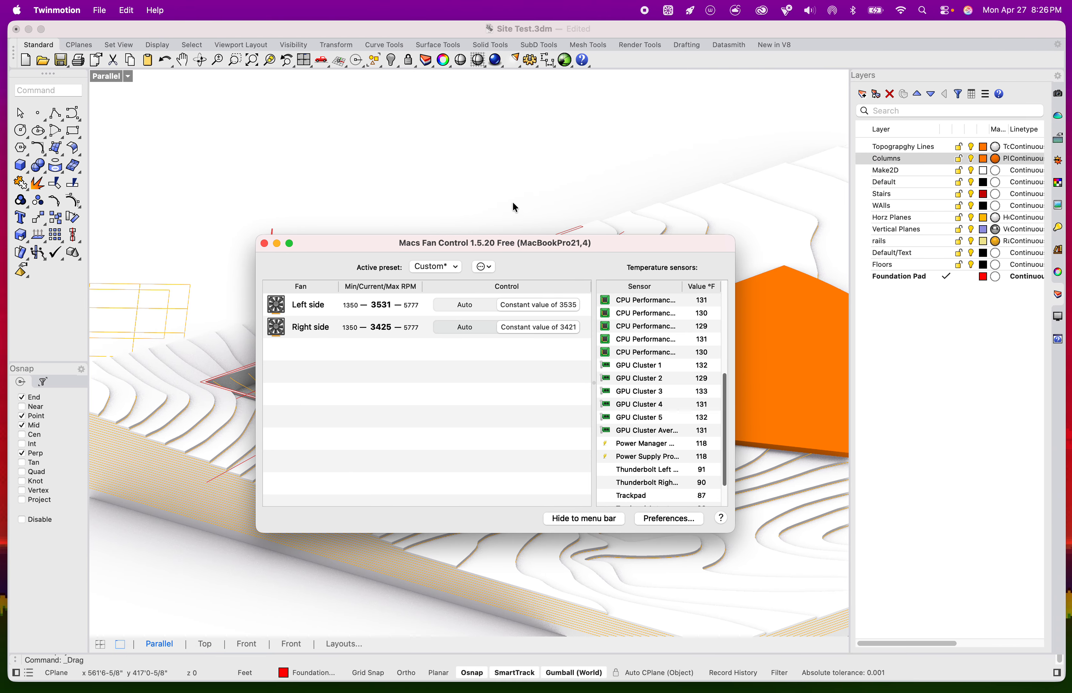
left_click(265, 244)
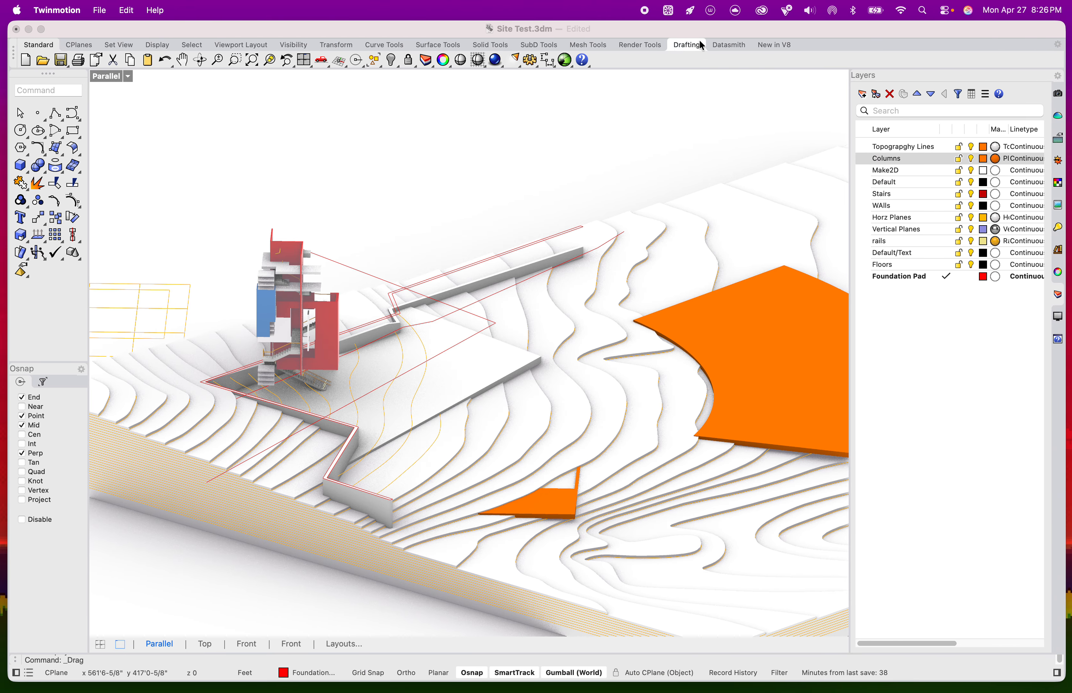
left_click(730, 45)
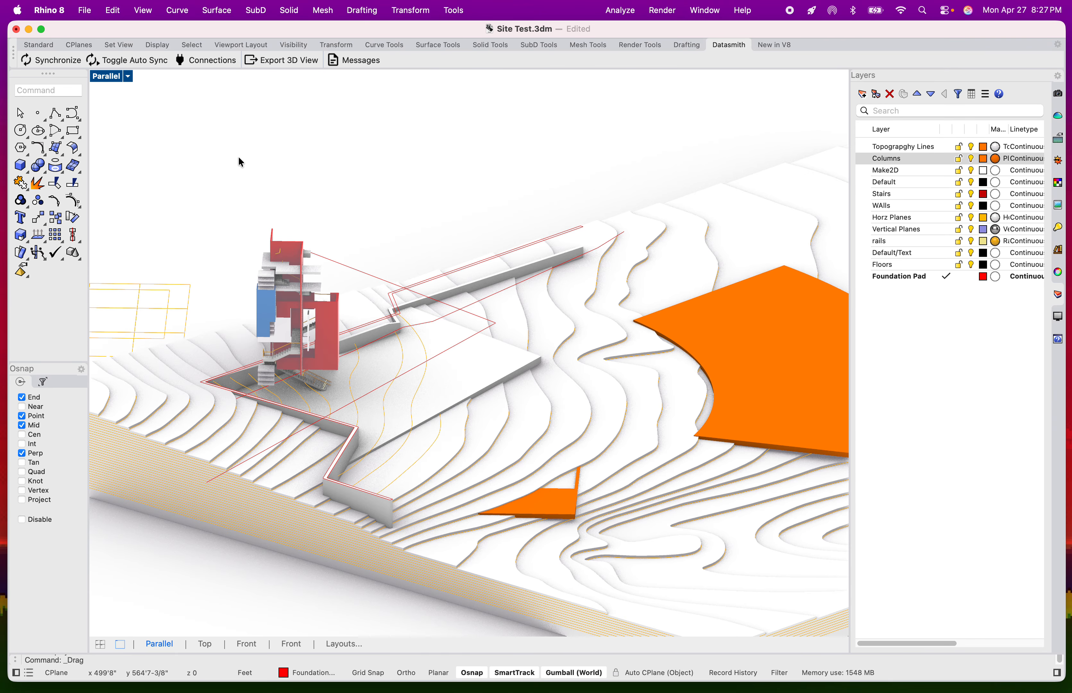
- Switch to Twinmotion and set up a Direct Link import with Rhinoceros - 2026_SAC_Capstone_Site_model as source and Keep hierarchy
key("ctrl+Right")
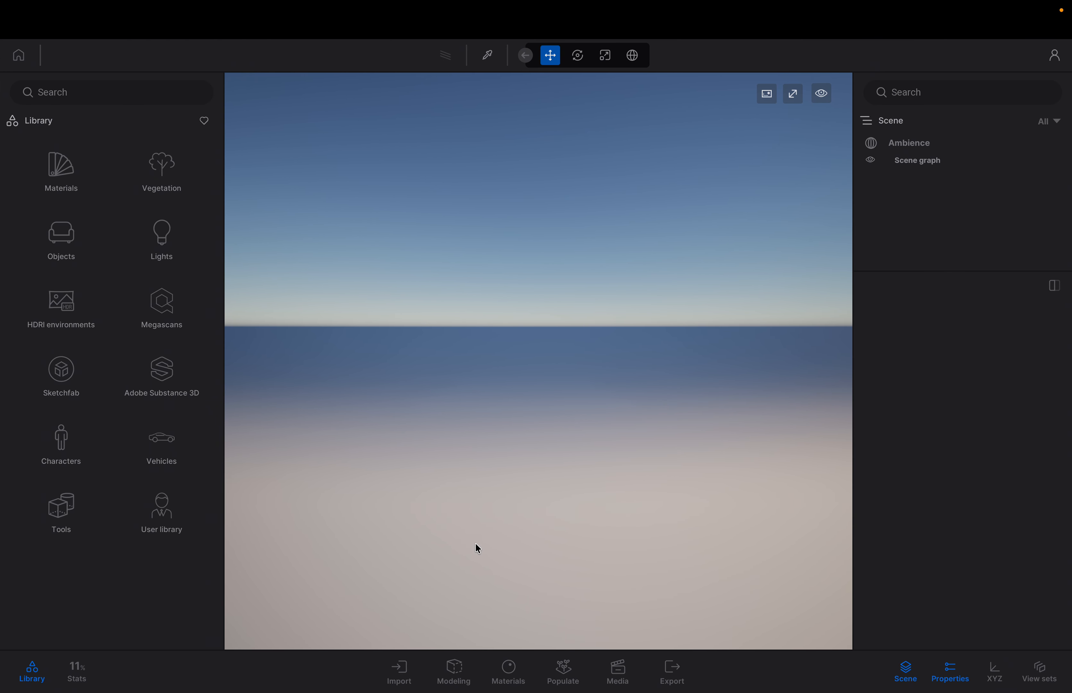
left_click(401, 671)
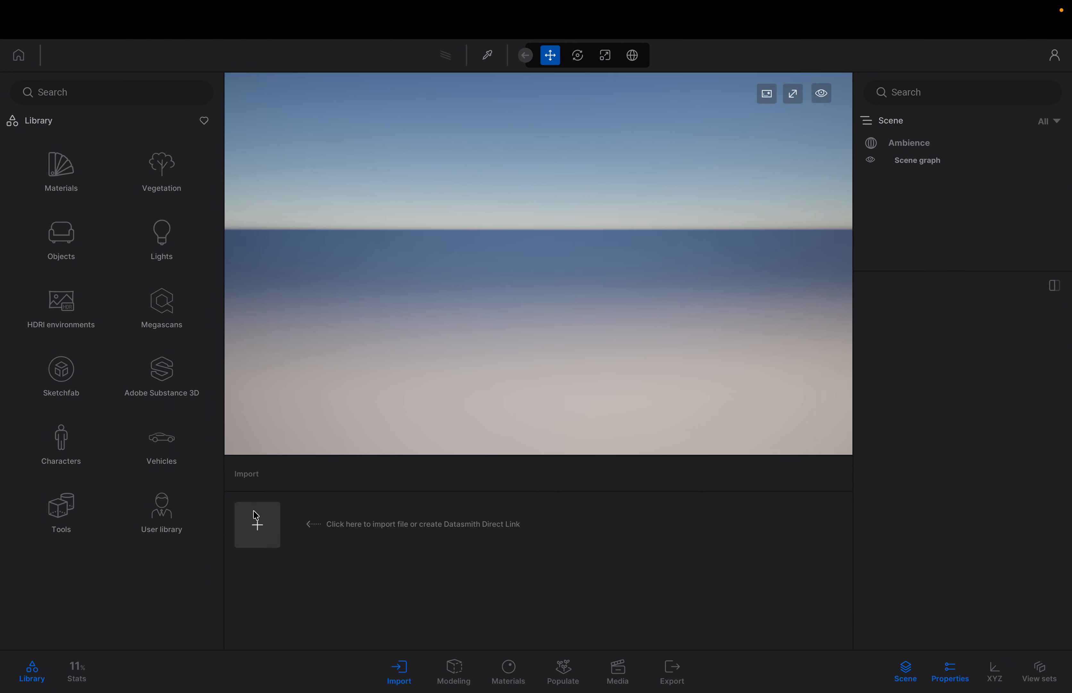
left_click(259, 526)
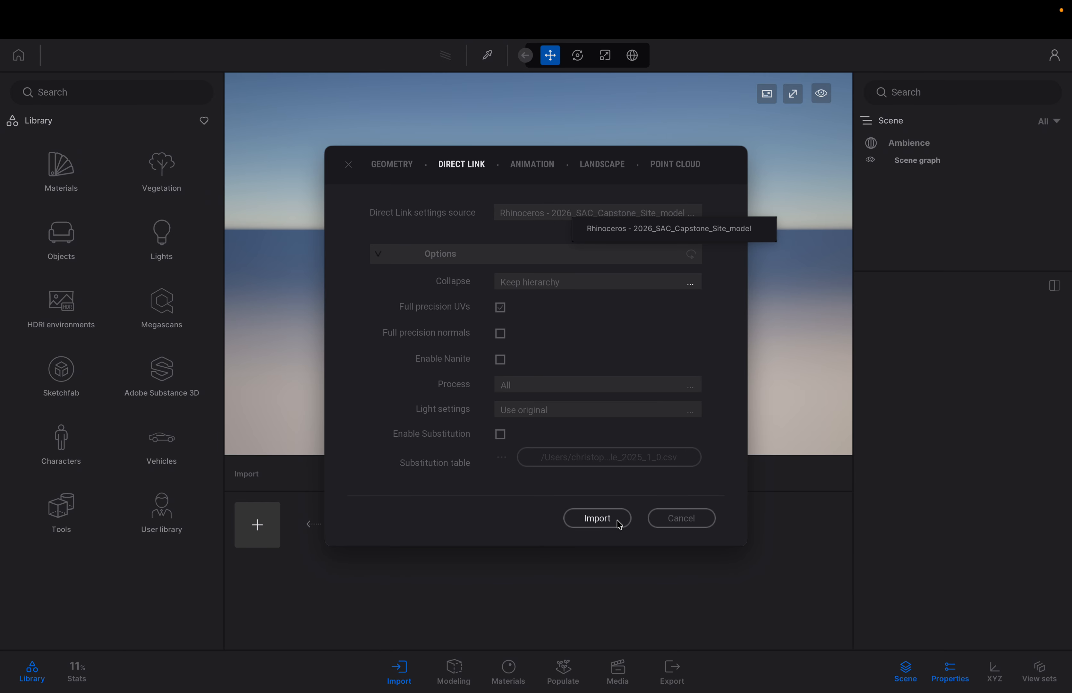
- Return to Rhino, maximize the Top view and restrict the selection filter to surfaces and polysurfaces
key("ctrl+Left")
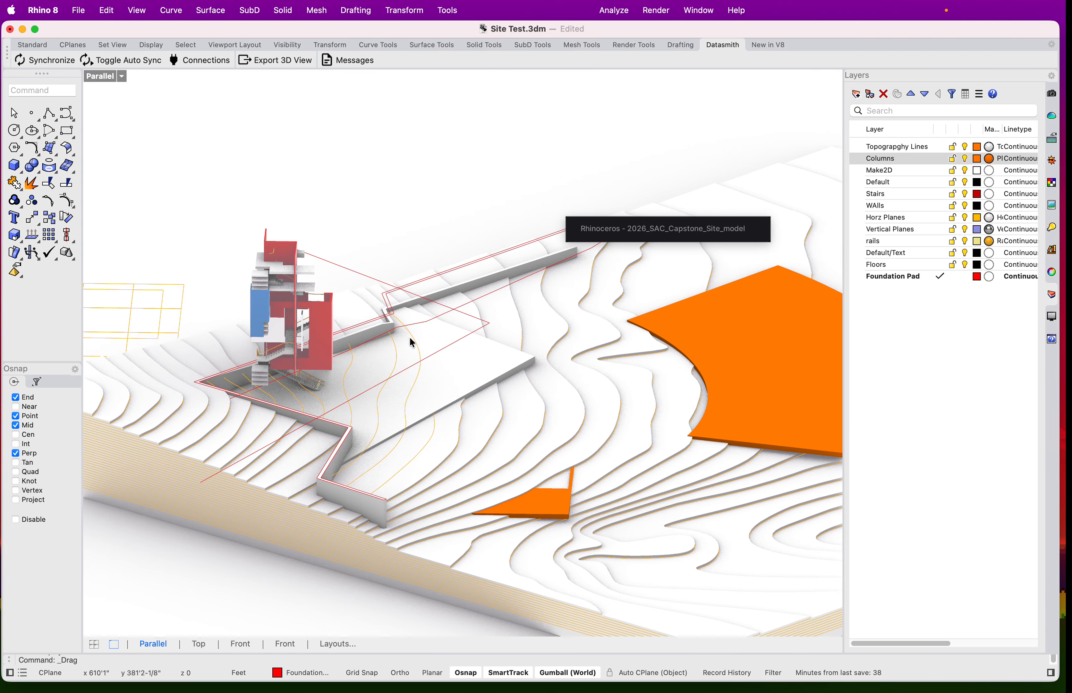
double_click(115, 82)
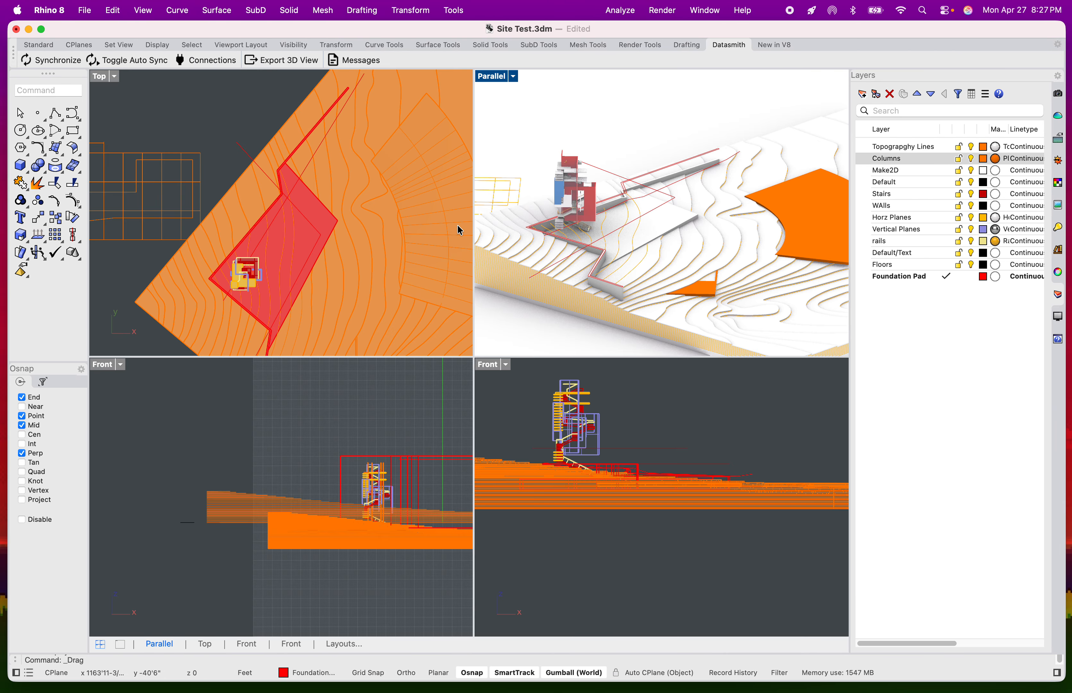
double_click(99, 74)
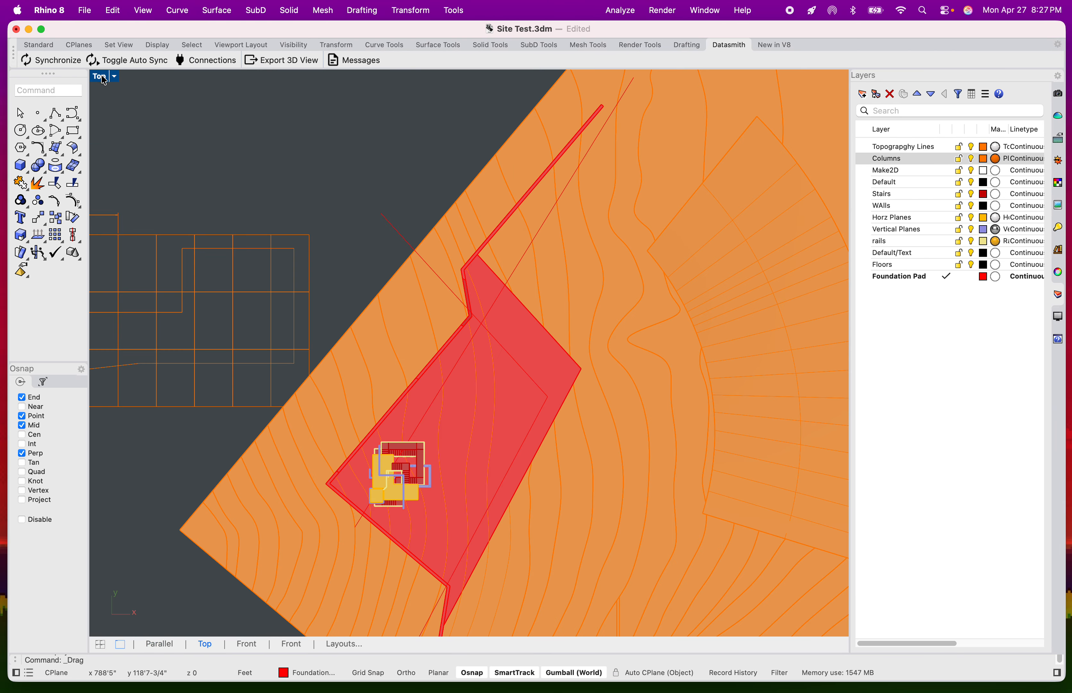
scroll(375, 232, "down", 8)
scroll(383, 229, "up", 10)
right_click_drag(384, 268, 425, 283)
left_click_drag(568, 350, 335, 177)
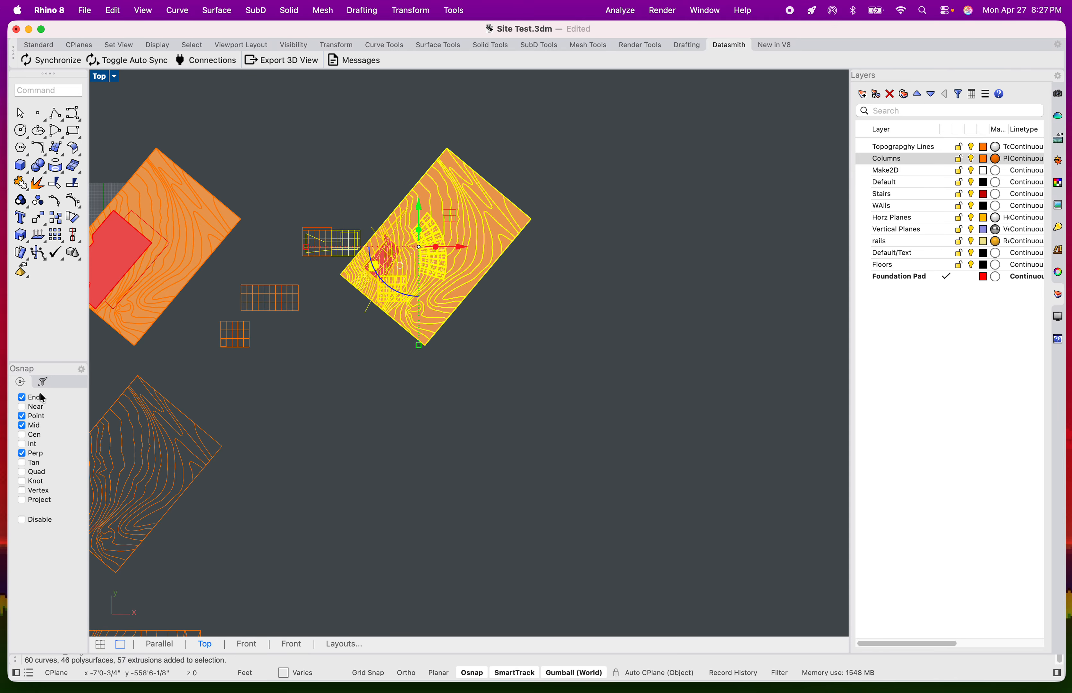
left_click(43, 382)
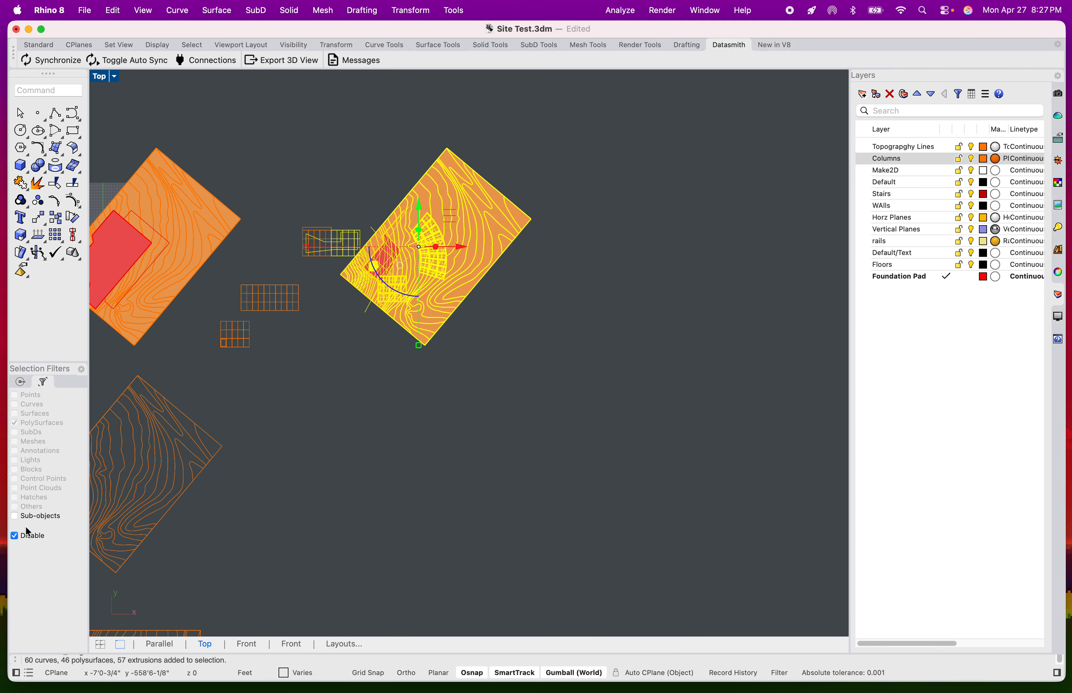
left_click(18, 540)
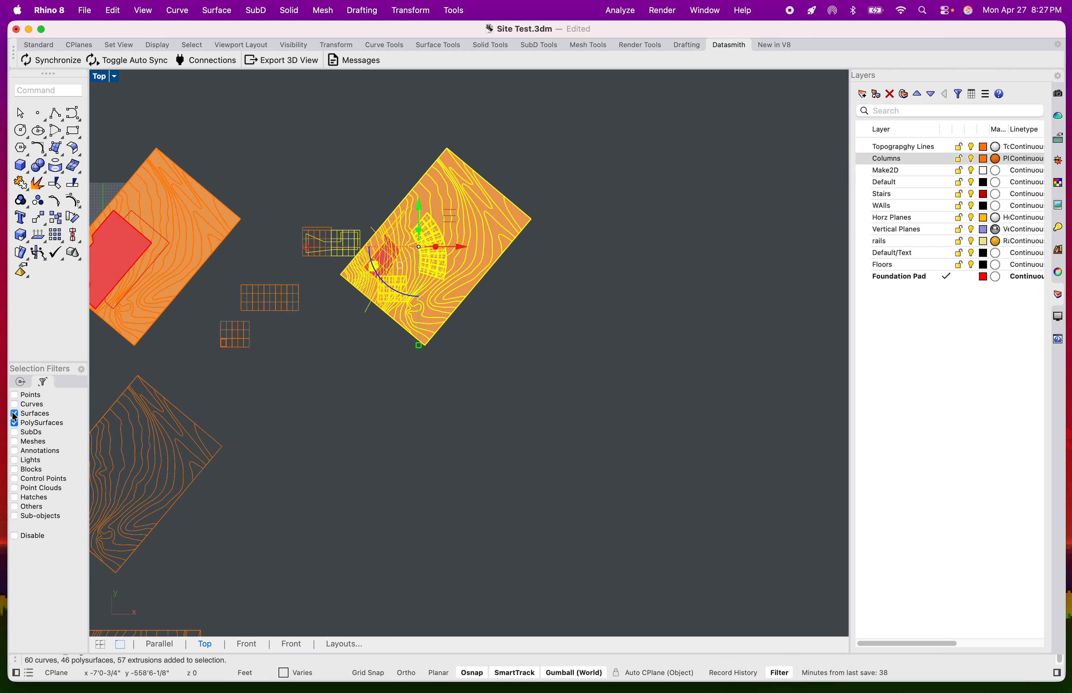
- Move the surfaces and polysurfaces of the site model with the tower clear of its underlying curves
left_click(376, 136)
left_click_drag(331, 103, 568, 374)
left_click_drag(478, 247, 649, 270)
left_click(617, 350)
scroll(490, 347, "down", 5)
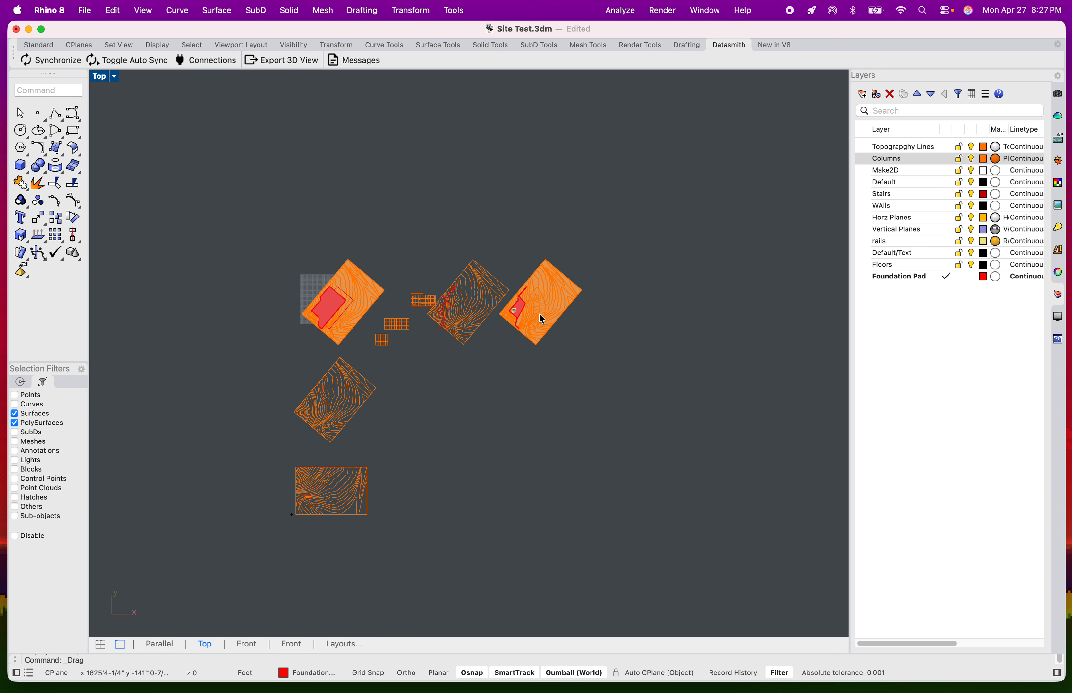
key("super+z")
left_click_drag(511, 301, 630, 315)
left_click(509, 383)
- Disable the selection filter and hide all geometry except the separated site model with the tower
left_click_drag(501, 534, 184, 206)
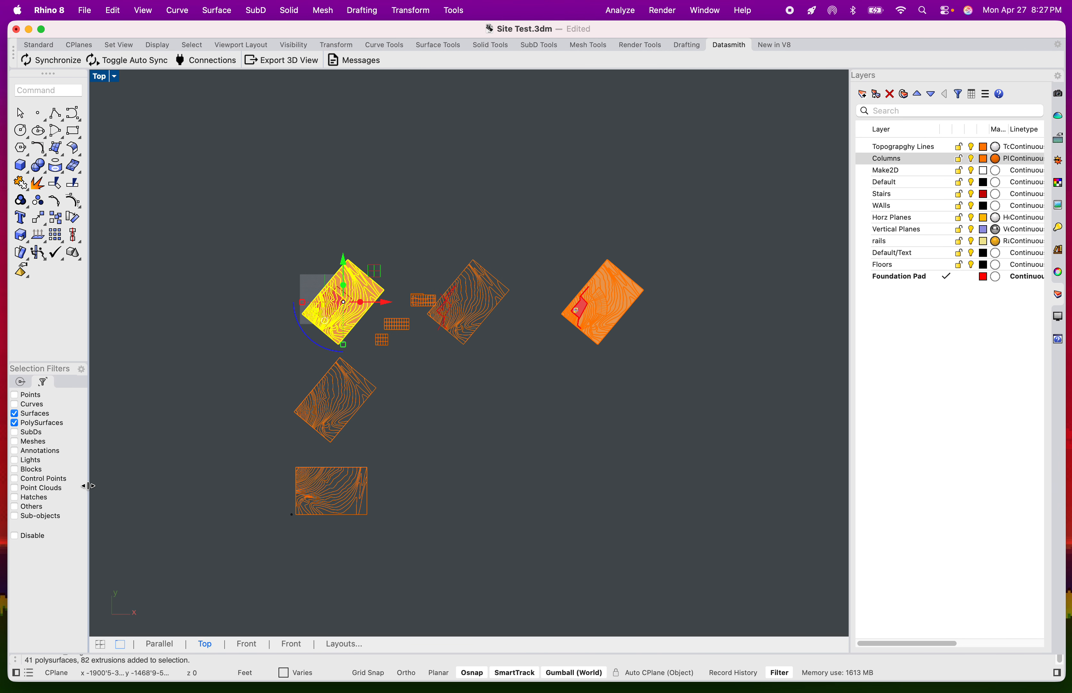
left_click(15, 536)
left_click_drag(548, 542, 239, 191)
type("hide")
key("Return")
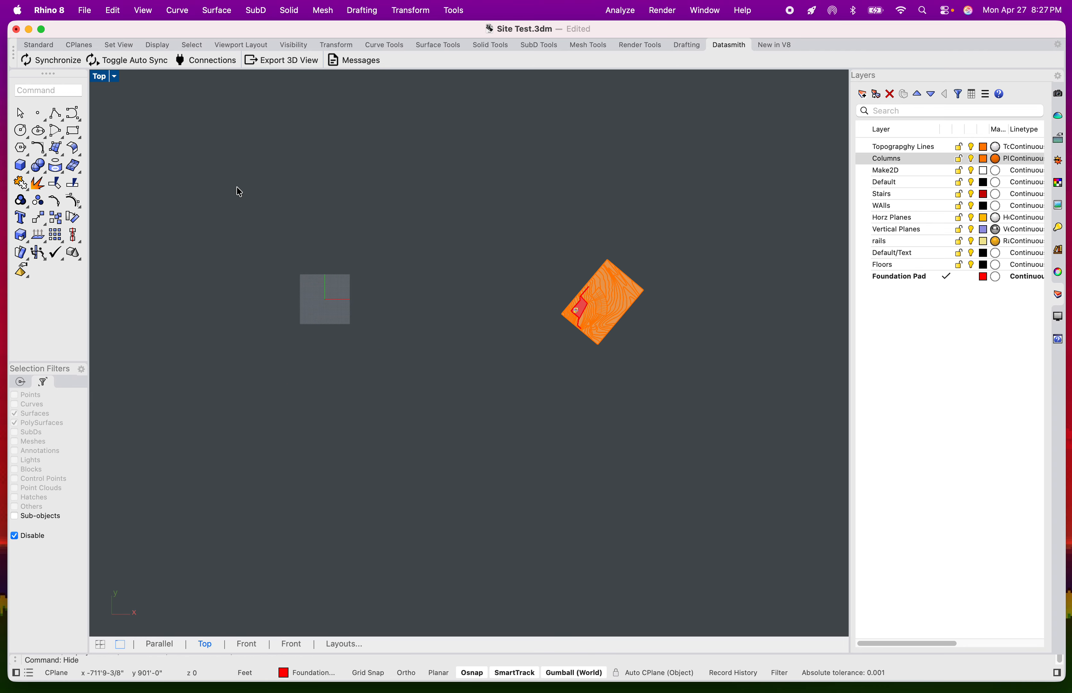
- Move the whole site model with the tower onto the construction plane grid around the origin
left_click_drag(484, 223, 792, 414)
left_click_drag(641, 303, 357, 324)
scroll(232, 283, "up", 7)
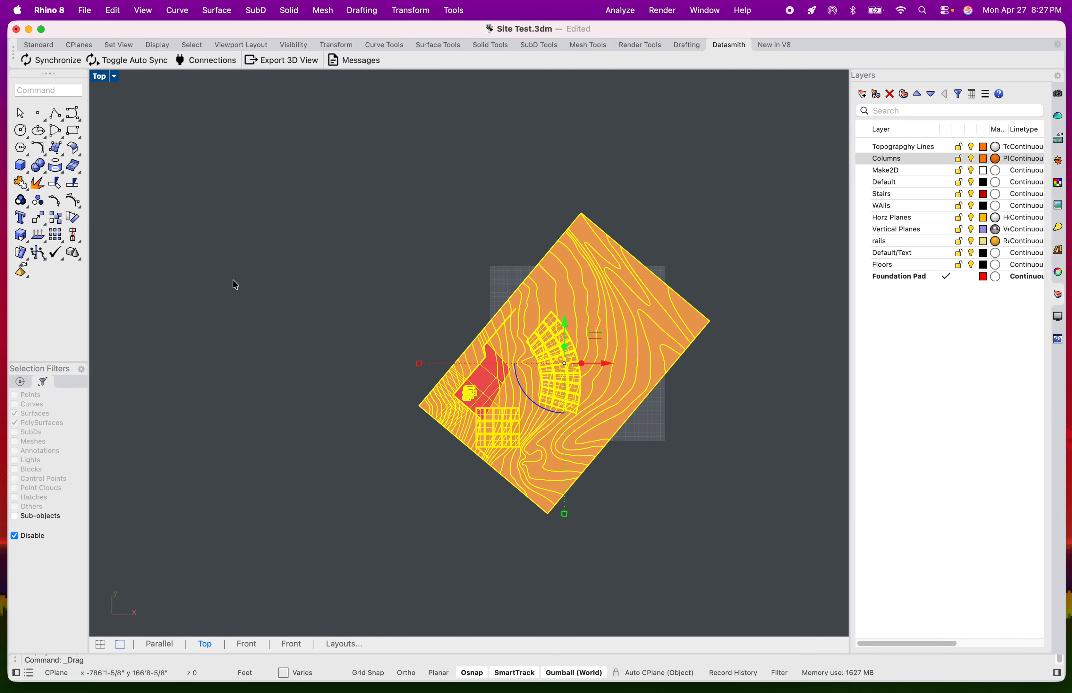
right_click_drag(481, 326, 383, 299)
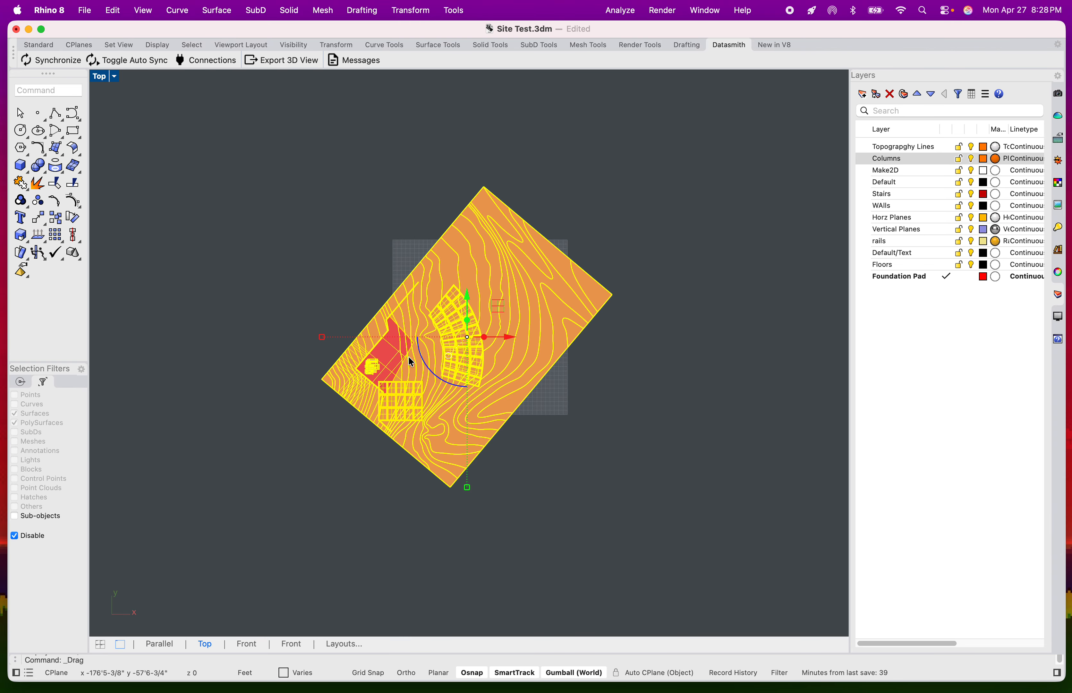
scroll(409, 320, "up", 3)
scroll(412, 320, "down", 2)
left_click(366, 224)
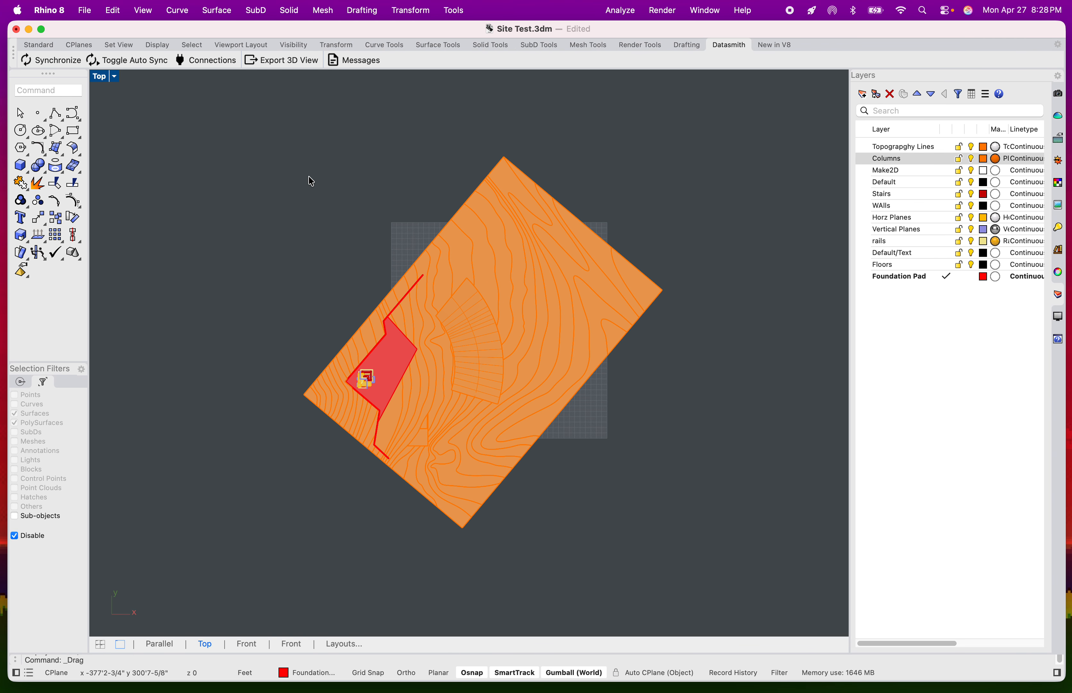
- Maximize the Parallel view and zoom to the selected site model
double_click(102, 77)
double_click(488, 77)
scroll(634, 230, "down", 10)
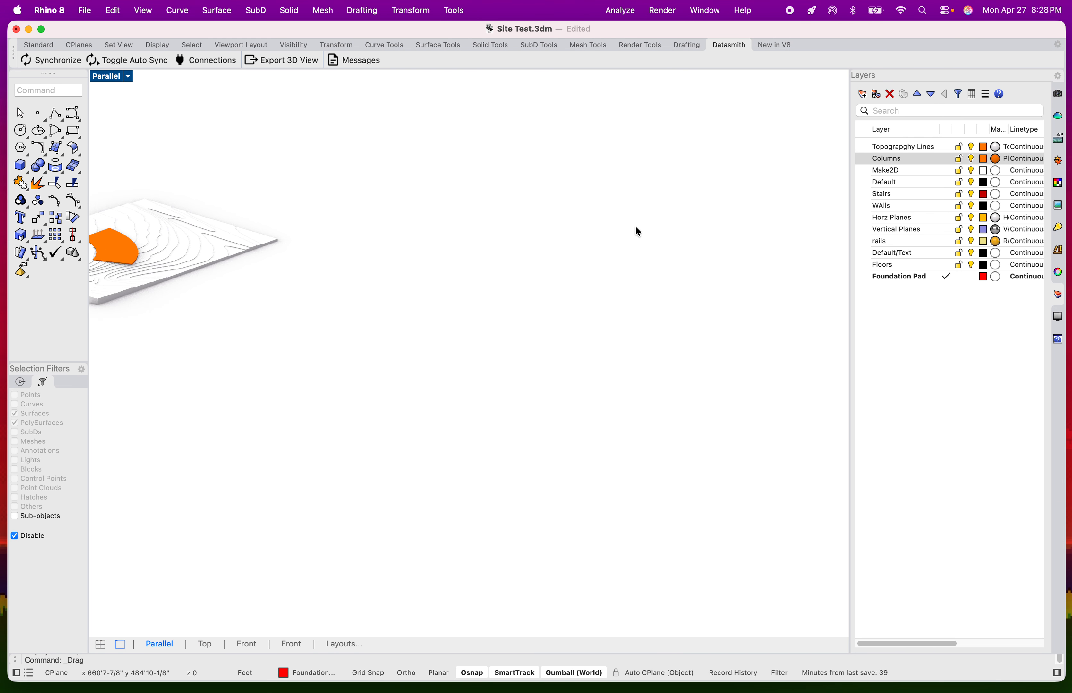
scroll(474, 219, "up", 6)
left_click_drag(436, 183, 970, 446)
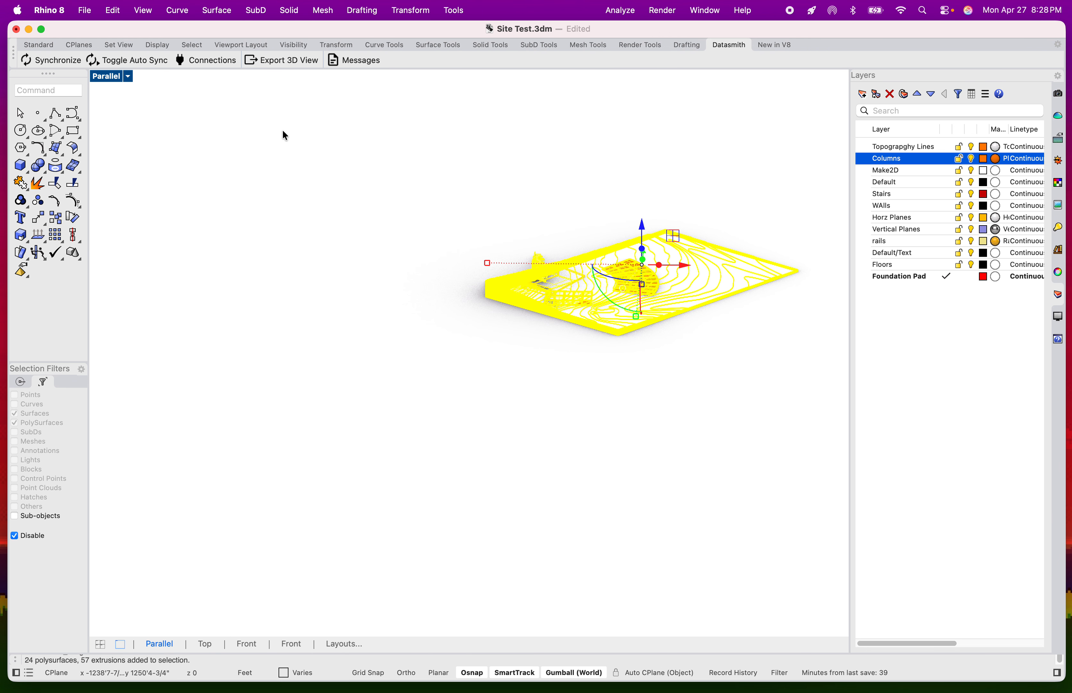
left_click(55, 46)
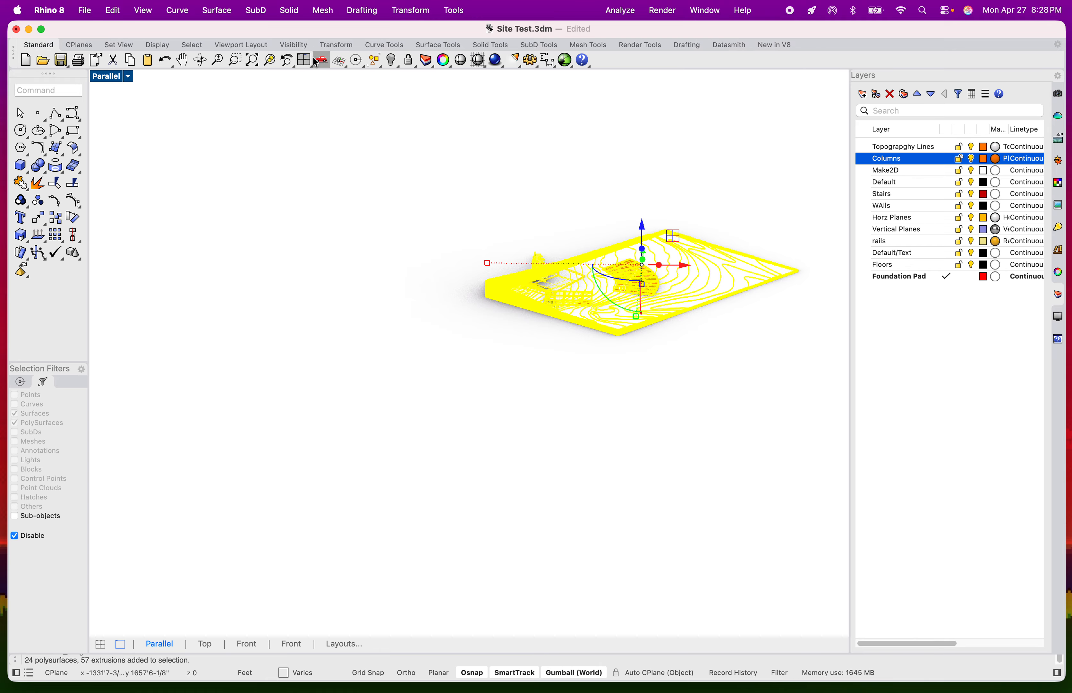
left_click(269, 61)
left_click(356, 133)
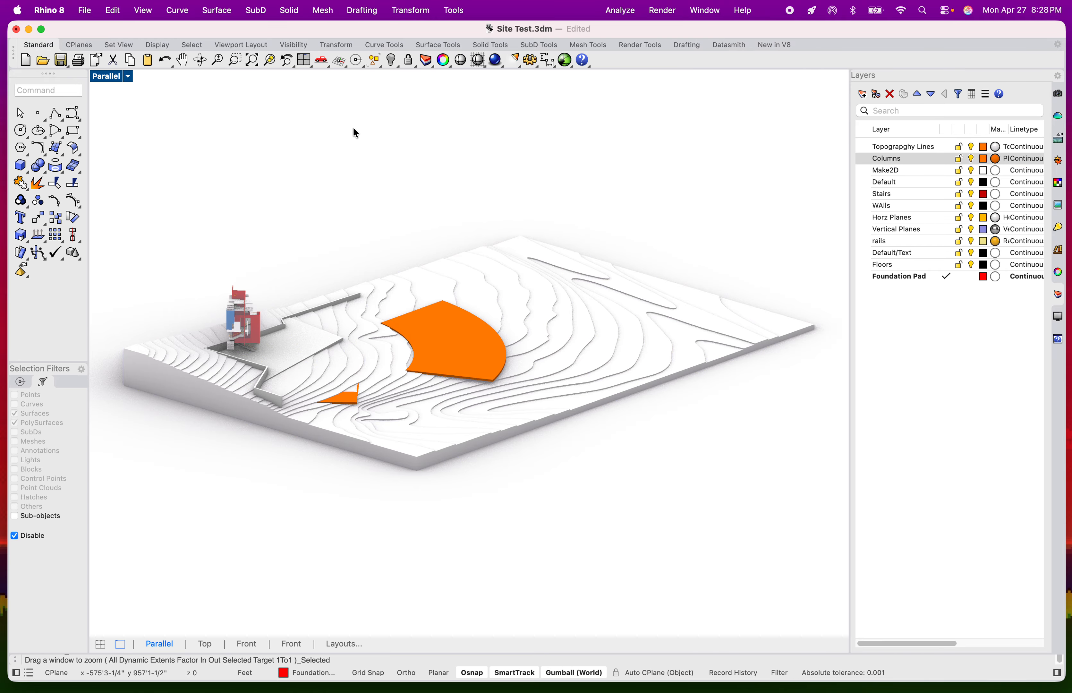
- Switch to Twinmotion, import the Rhinoceros Direct Link for the site model and select it in the imports
key("ctrl+Right")
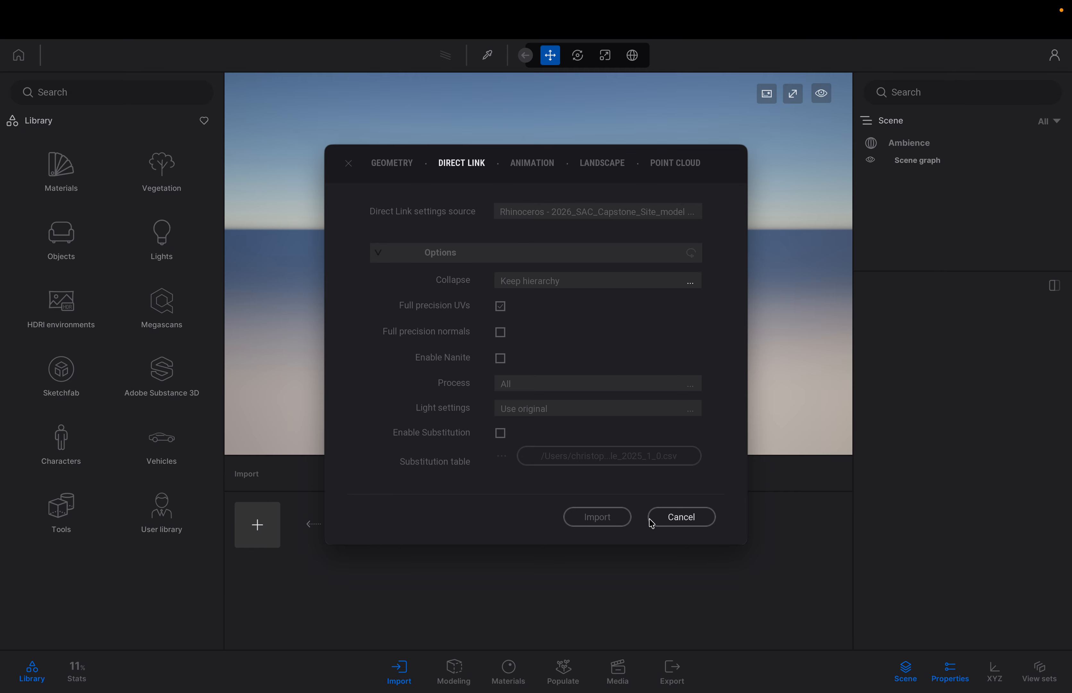
left_click(614, 524)
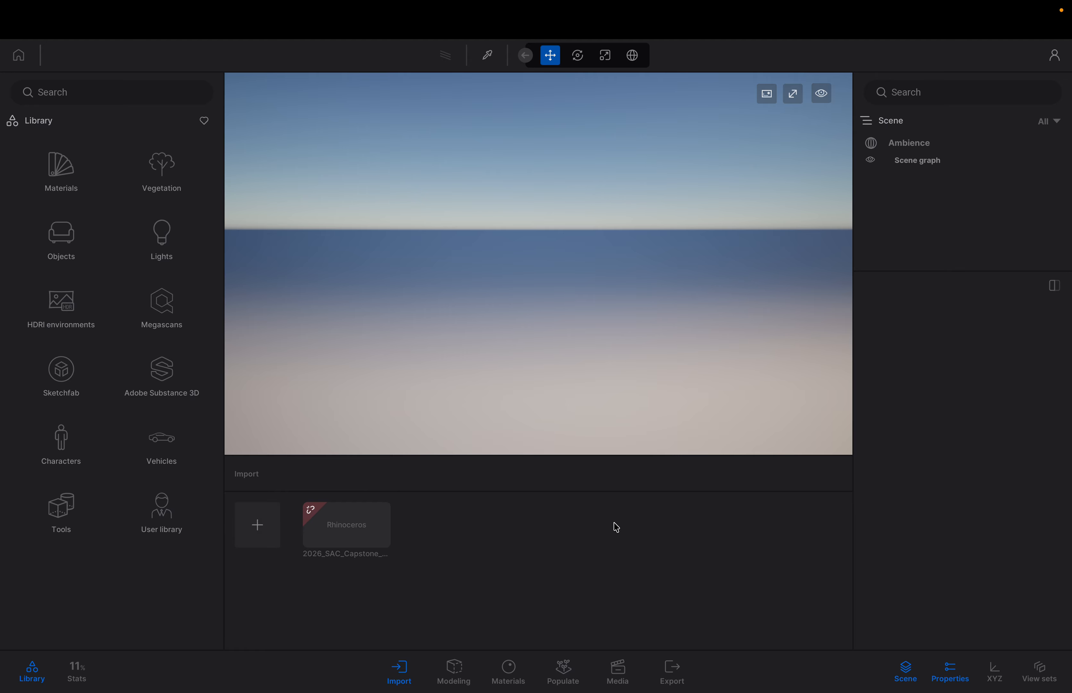
left_click(338, 531)
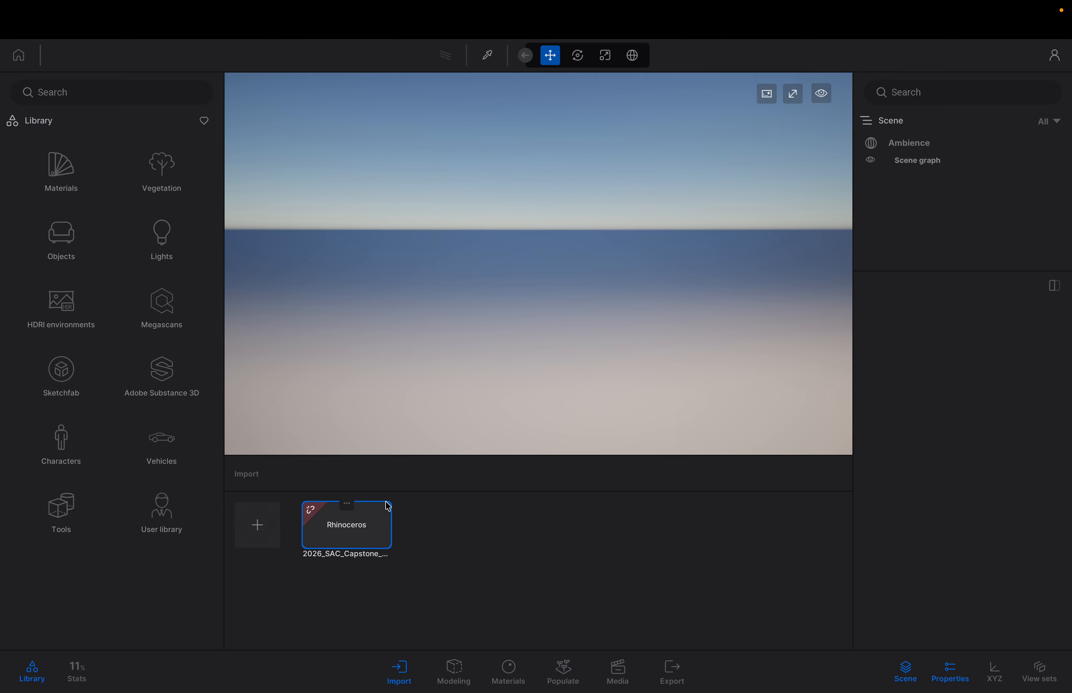
left_click(455, 554)
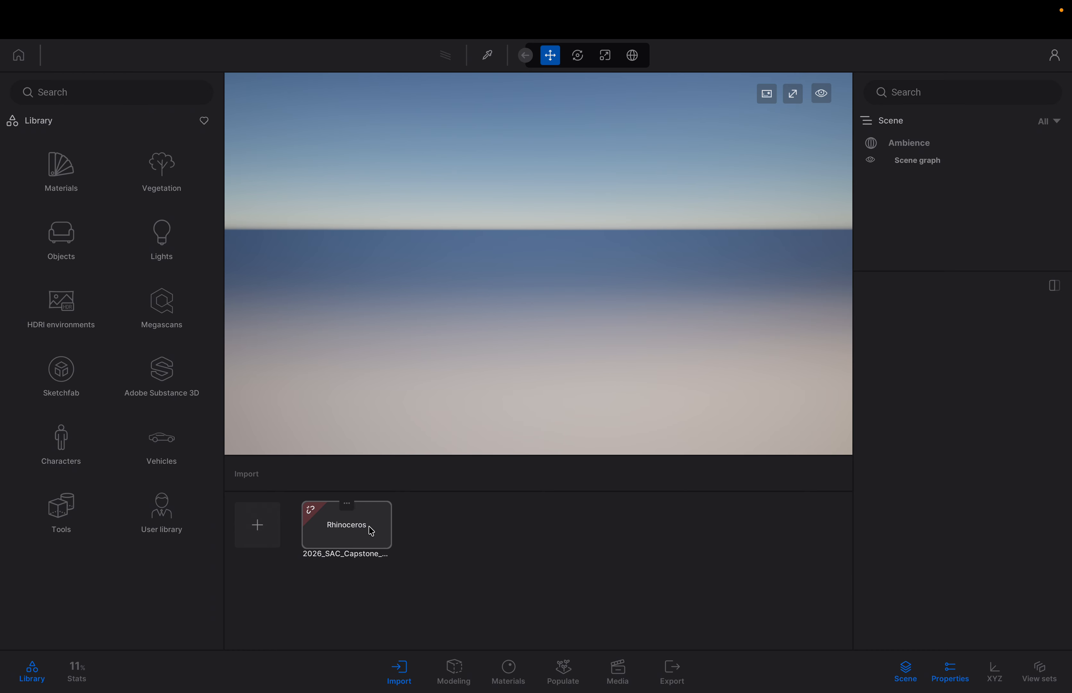
left_click(347, 505)
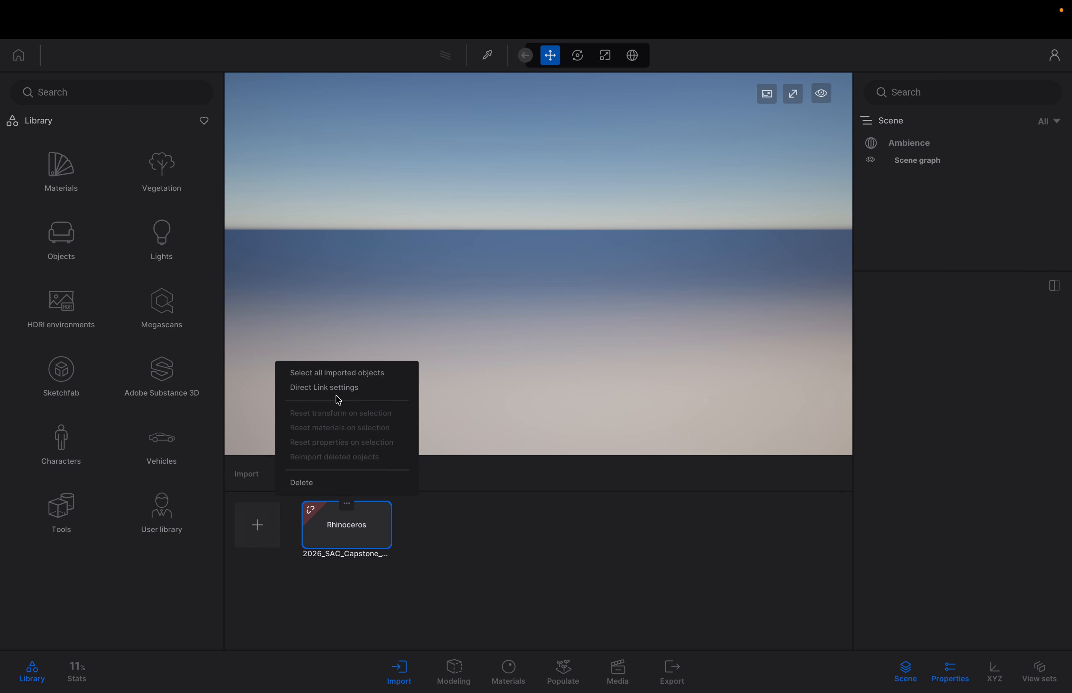
left_click(500, 593)
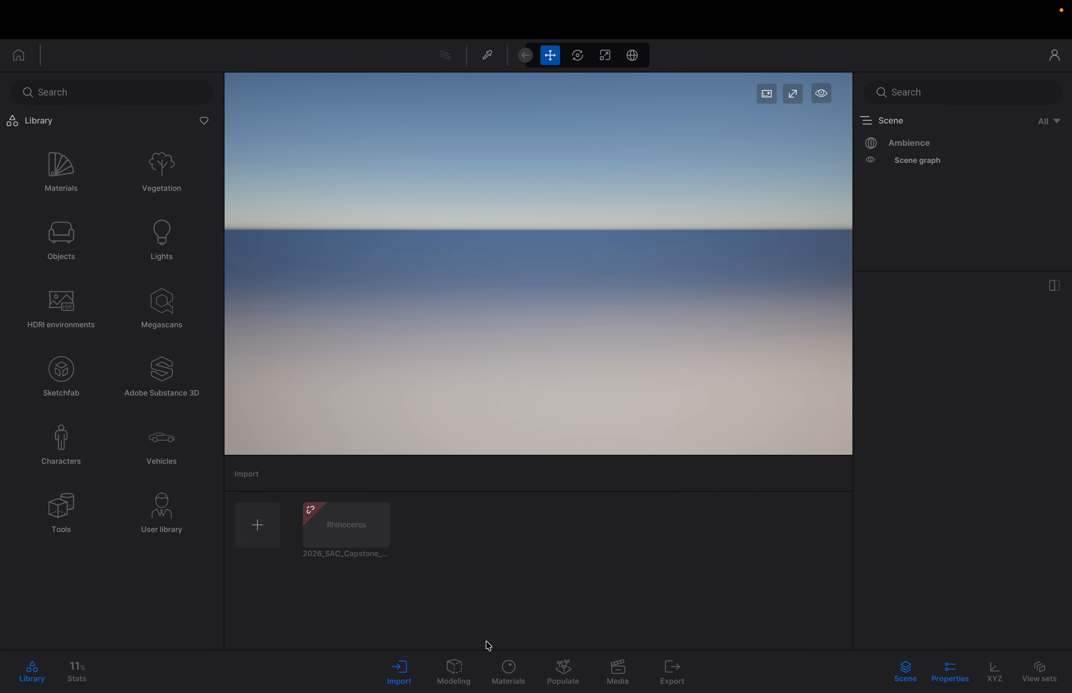
- Switch to Rhino and synchronize the site model through the Datasmith Direct Link
key("ctrl+Left")
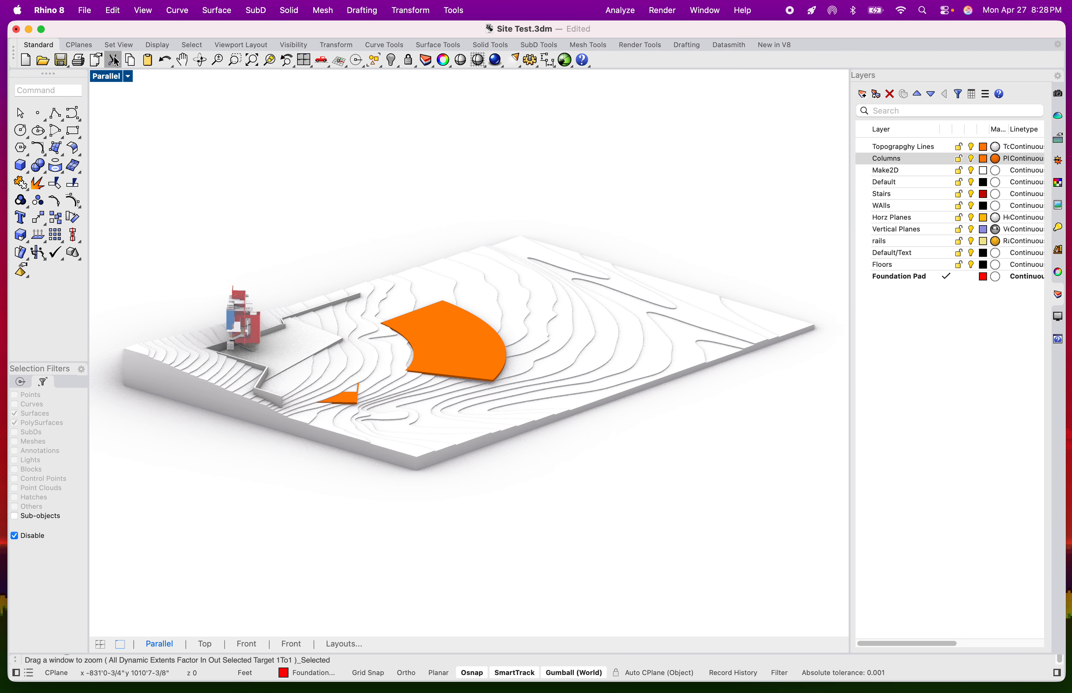
left_click(729, 44)
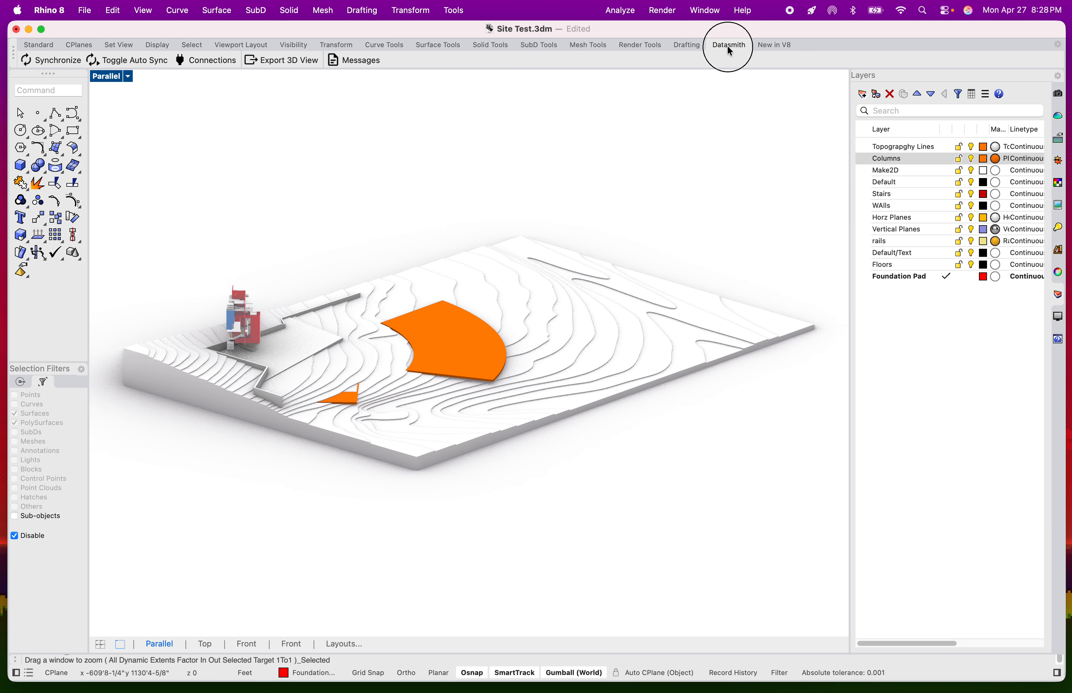
left_click(24, 69)
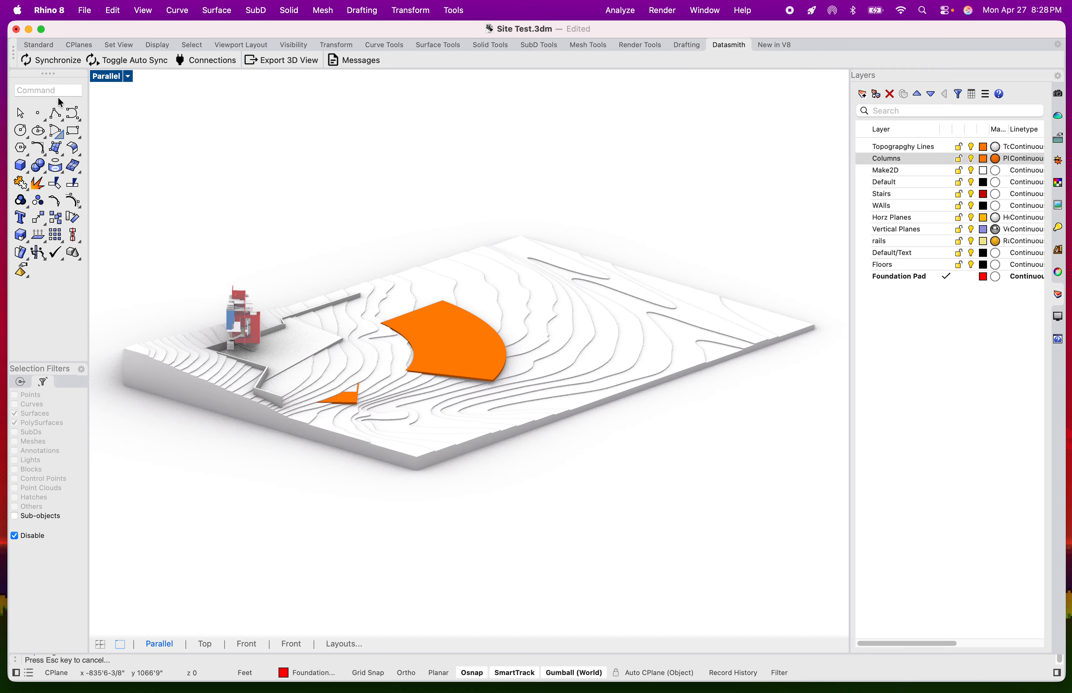
- Switch to Twinmotion, delete the broken 2026_SAC_Capstone link and import the Rhinoceros - Site_Test Direct Link with Keep hierarchy
key("ctrl+Right")
left_click(365, 535)
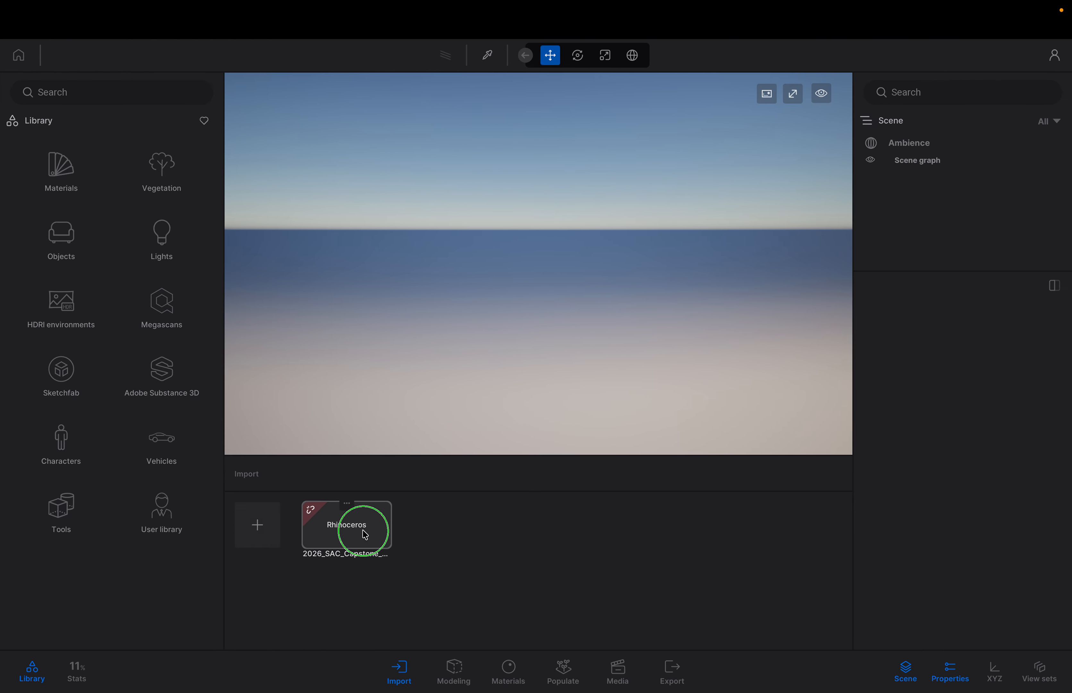
left_click(350, 485)
left_click(256, 536)
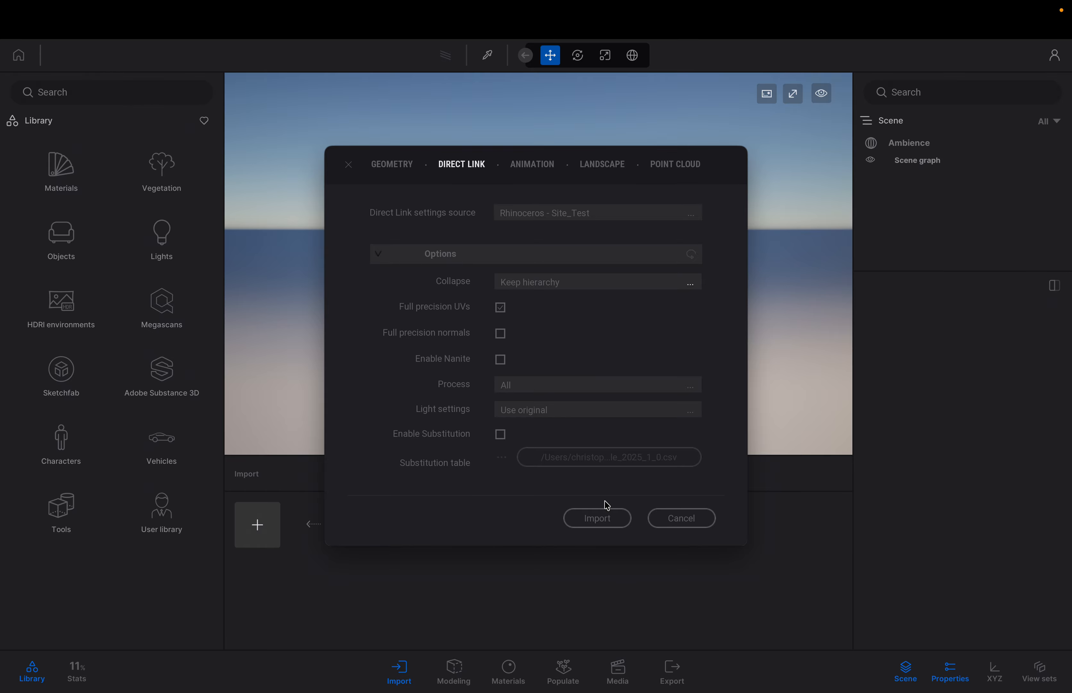
left_click(599, 519)
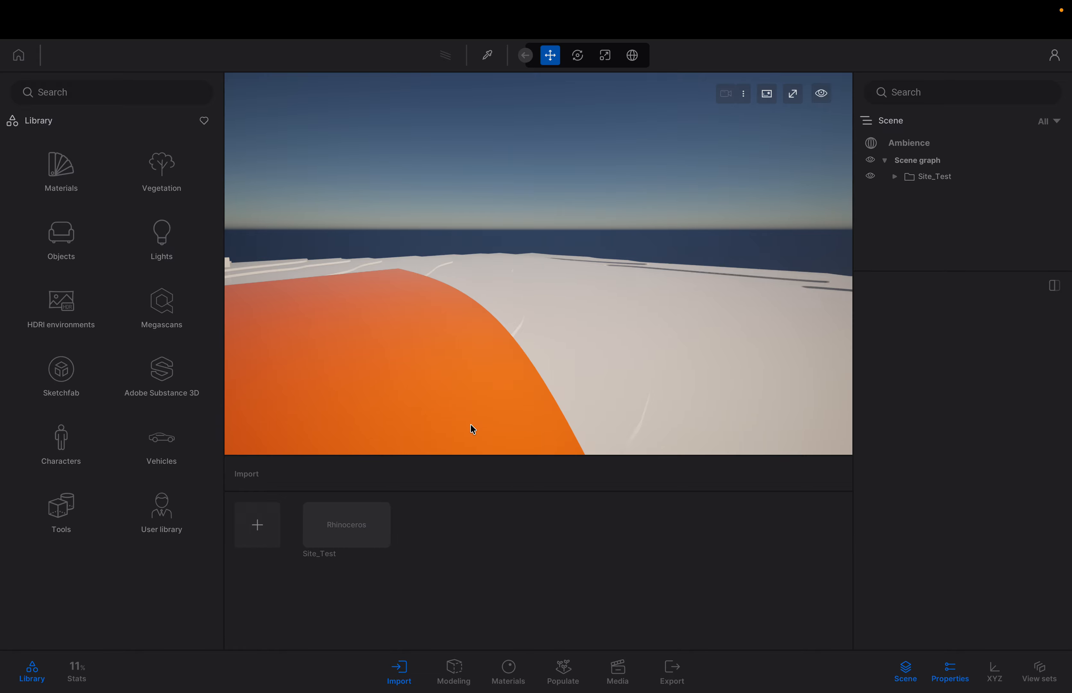
scroll(473, 288, "down", 6)
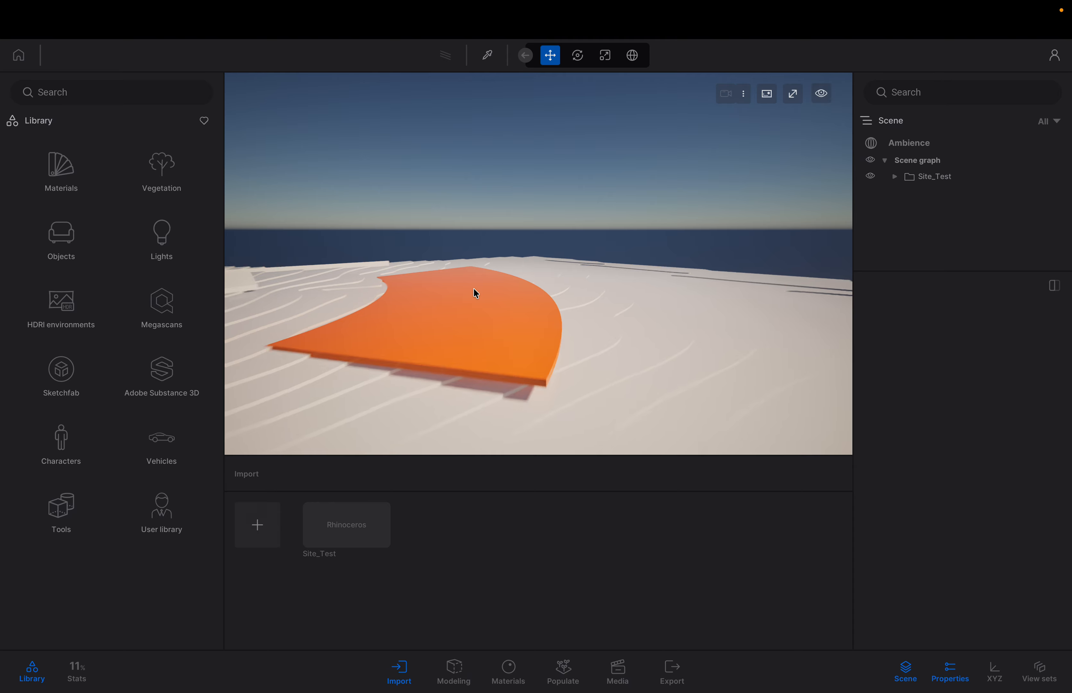
right_click_drag(455, 289, 522, 289)
key("w")
- Switch to Rhino, examine the tower up close in the Parallel view and restore the four-viewport layout
key("ctrl+Left")
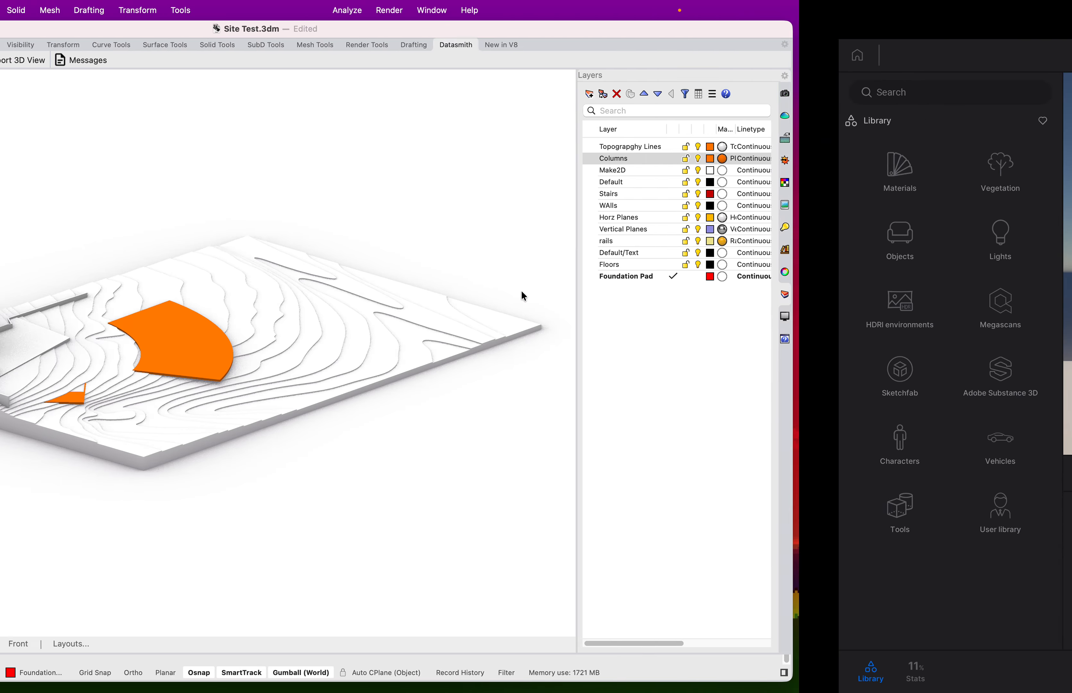
scroll(241, 320, "up", 14)
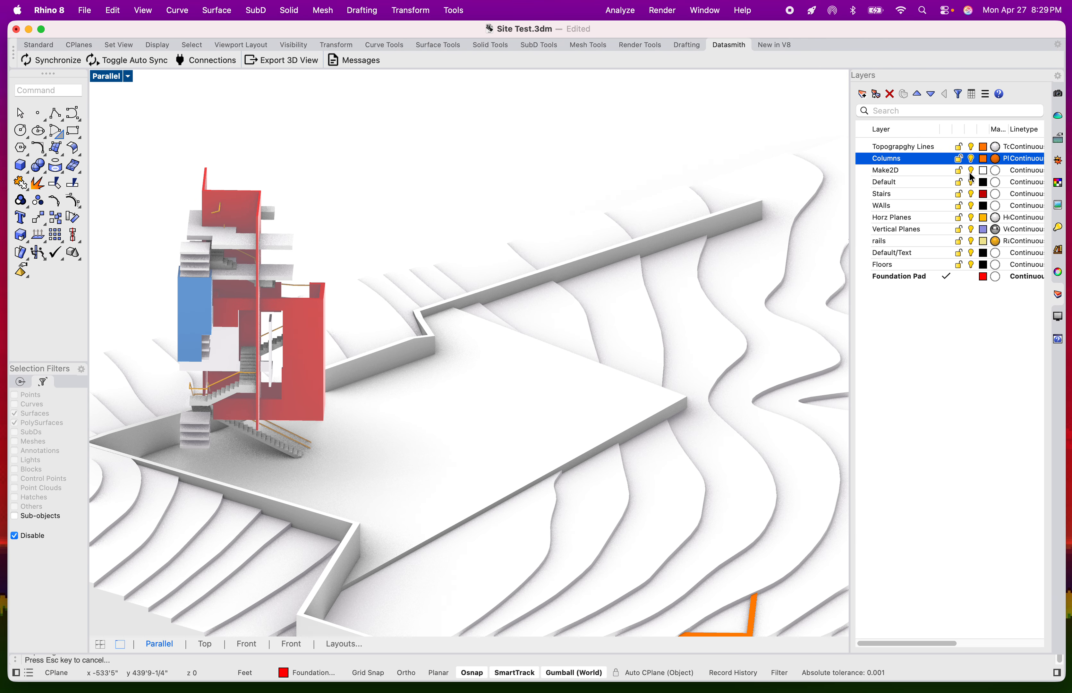
scroll(198, 276, "up", 5)
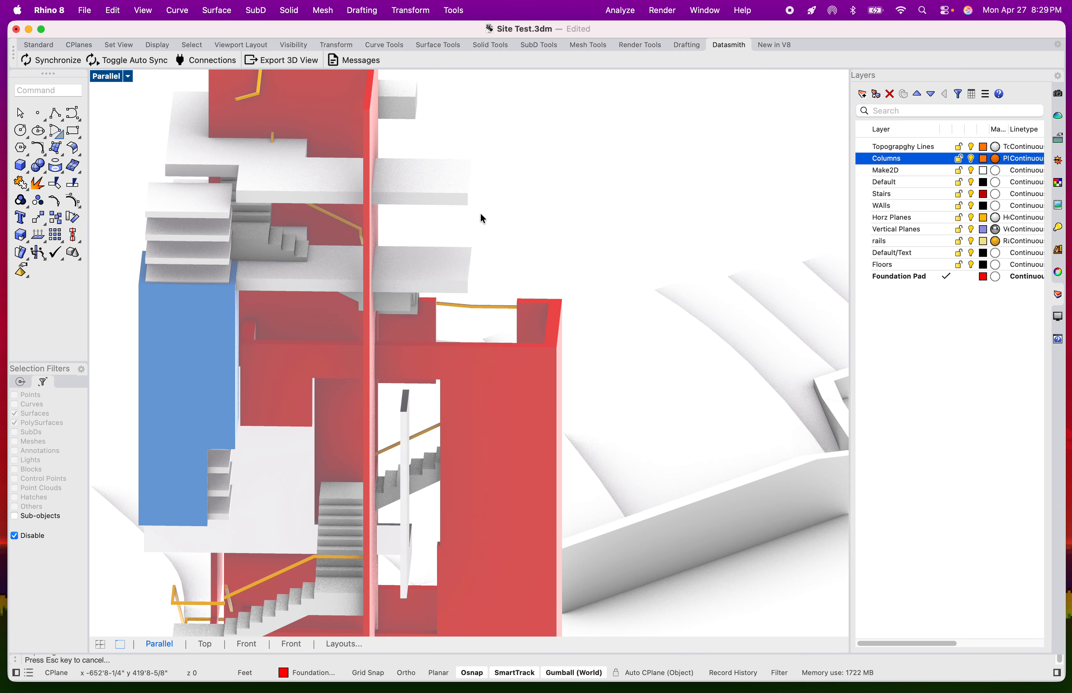
left_click(973, 295)
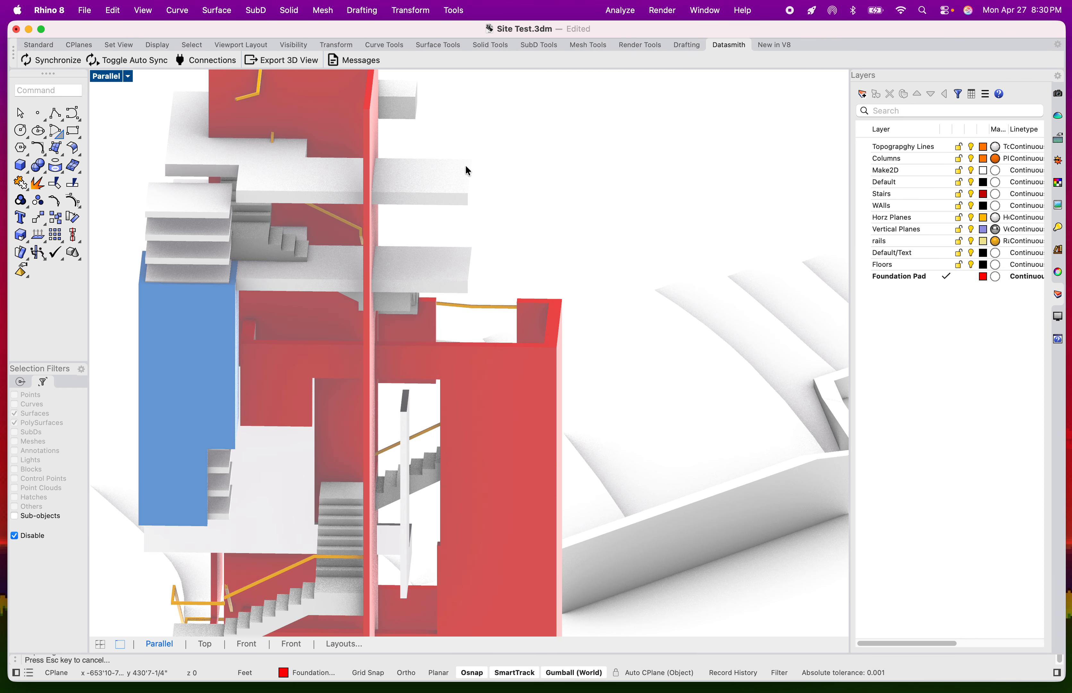
double_click(116, 77)
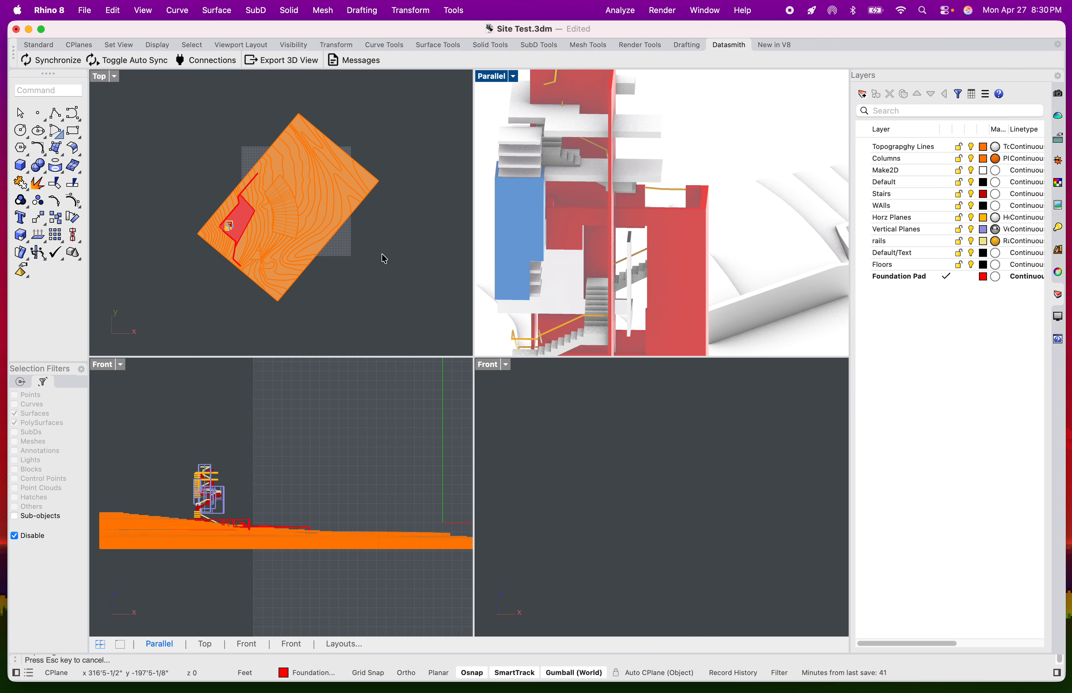
scroll(226, 294, "down", 5)
scroll(226, 294, "up", 4)
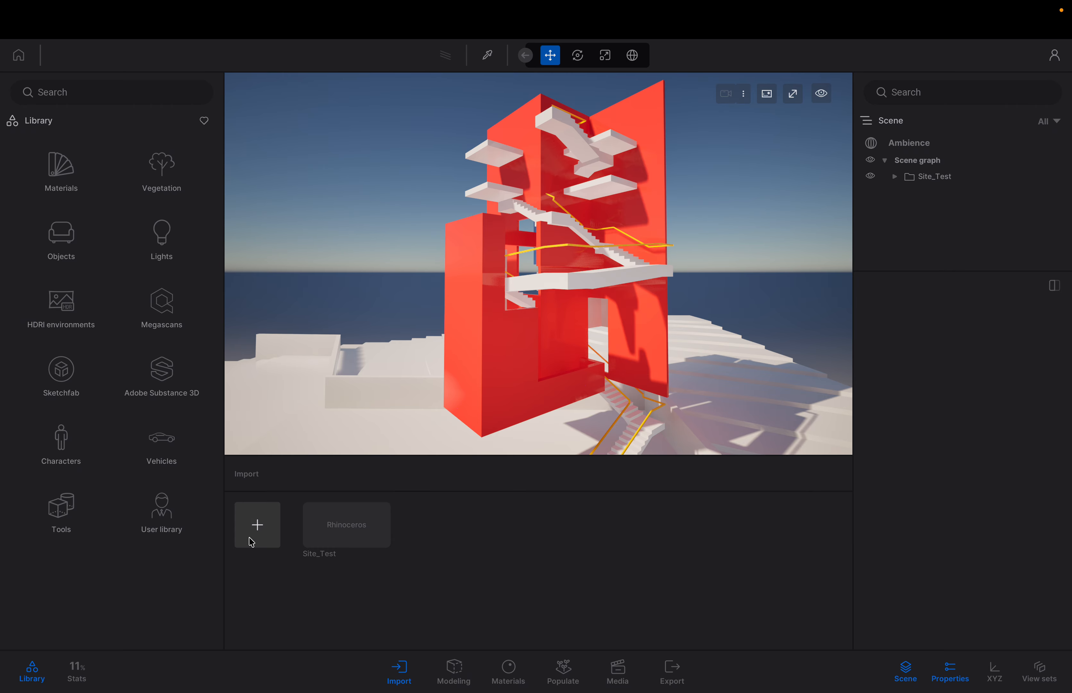
- In Twinmotion, open the material categories and adjust the scene's time of day to change the sunlight on the tower
left_click(63, 179)
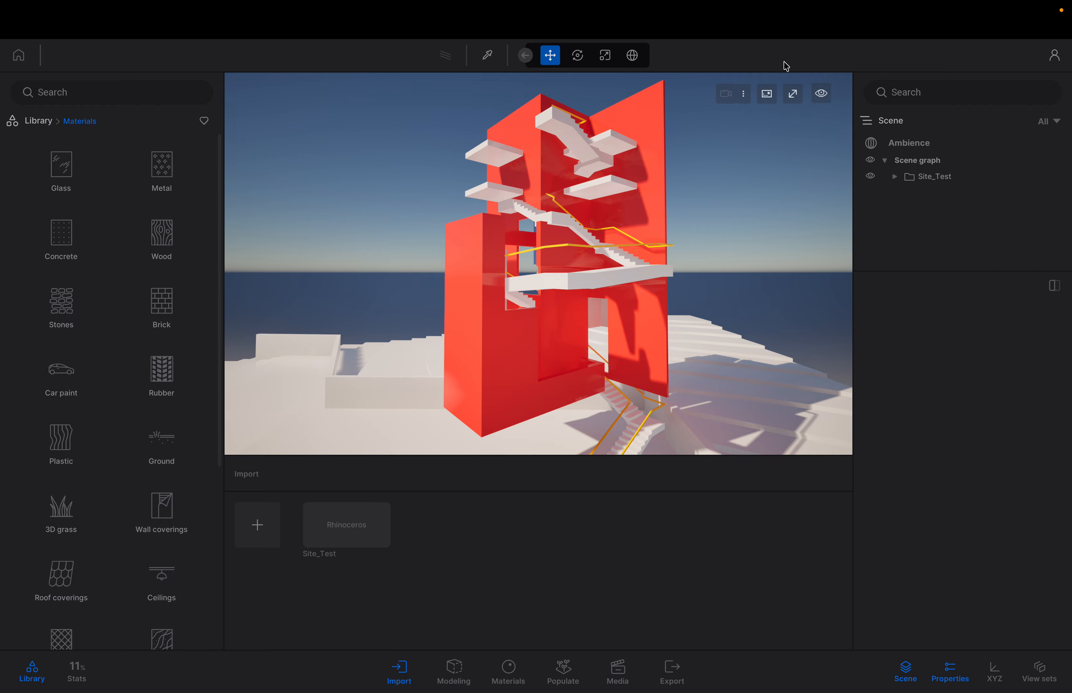
left_click(822, 95)
left_click(819, 131)
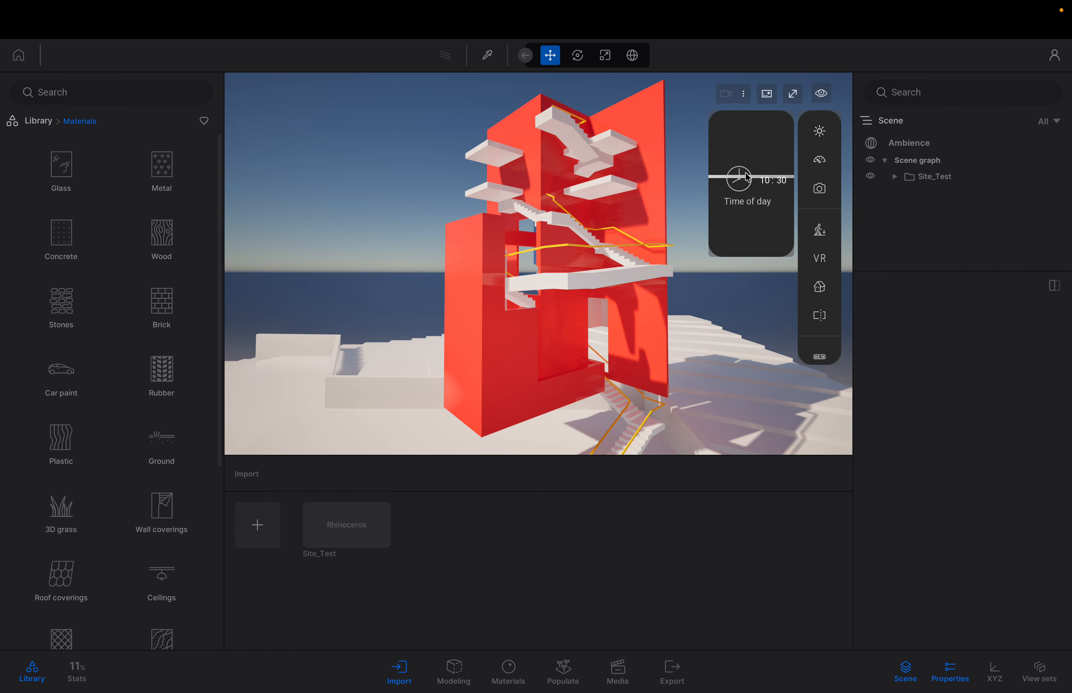
left_click(764, 170)
left_click_drag(753, 180, 742, 208)
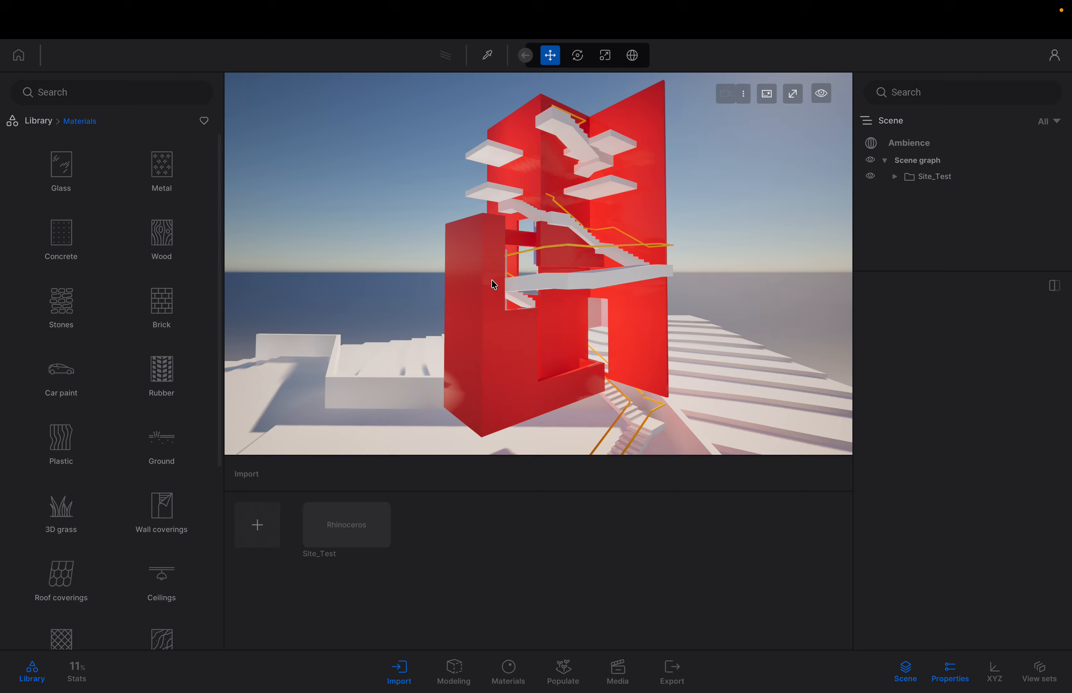
- Download the Mirror material from the Glass category and apply it to the tower's blue vertical panel
mouse_move(491, 284)
left_mouse_down()
mouse_move(472, 283)
mouse_move(478, 290)
left_mouse_up()
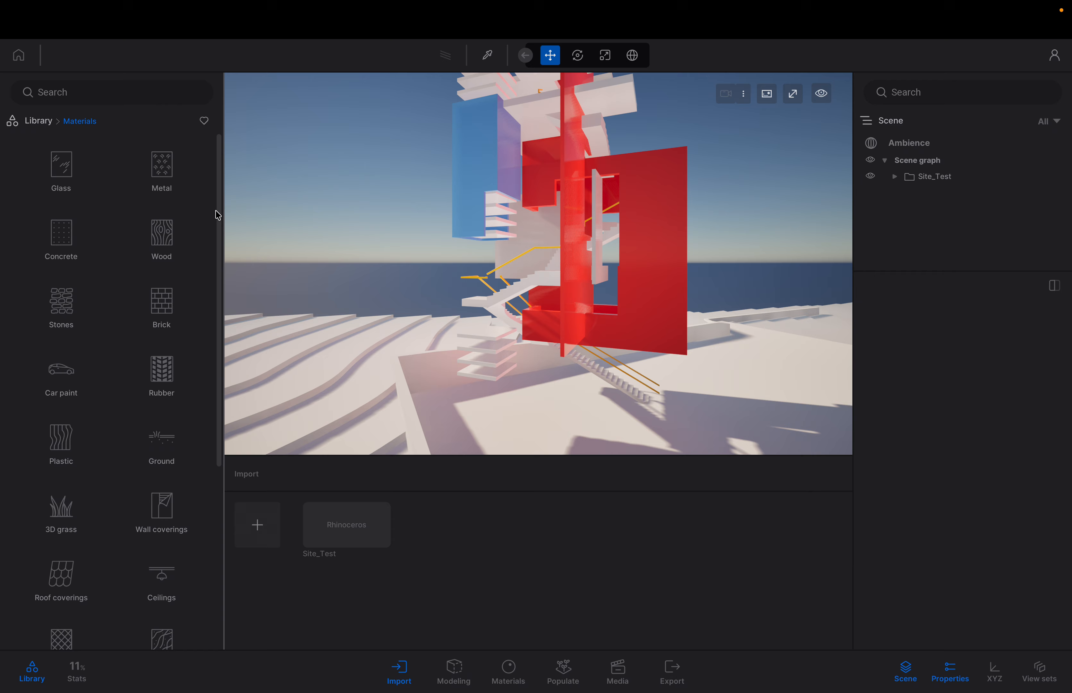
left_click(69, 168)
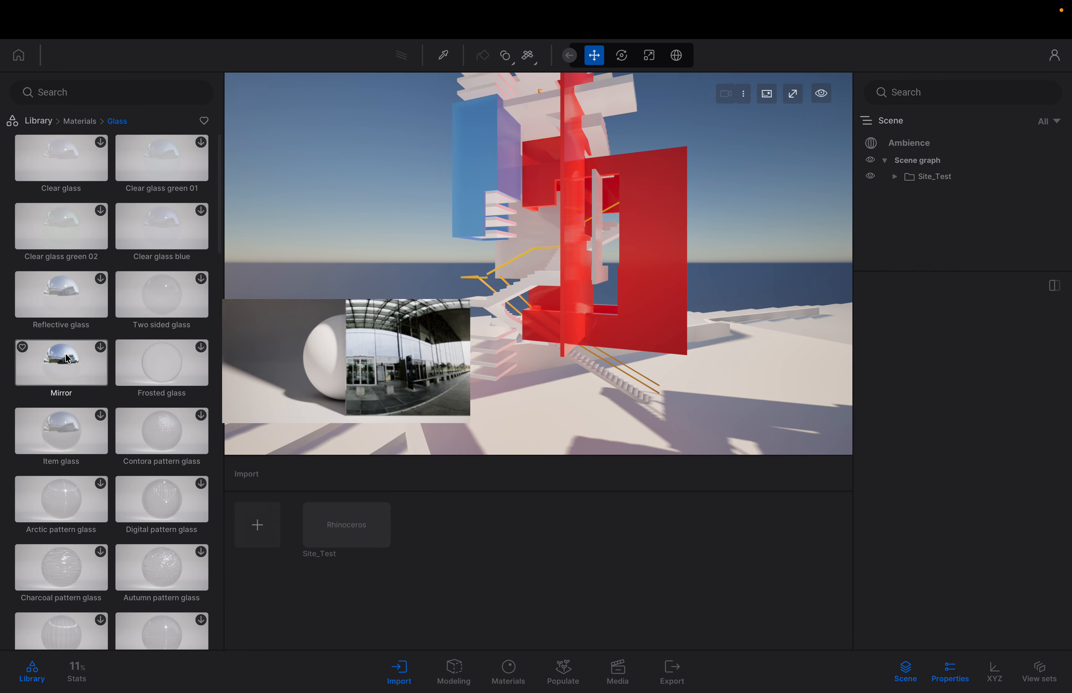
left_click(100, 348)
left_click_drag(64, 365, 475, 182)
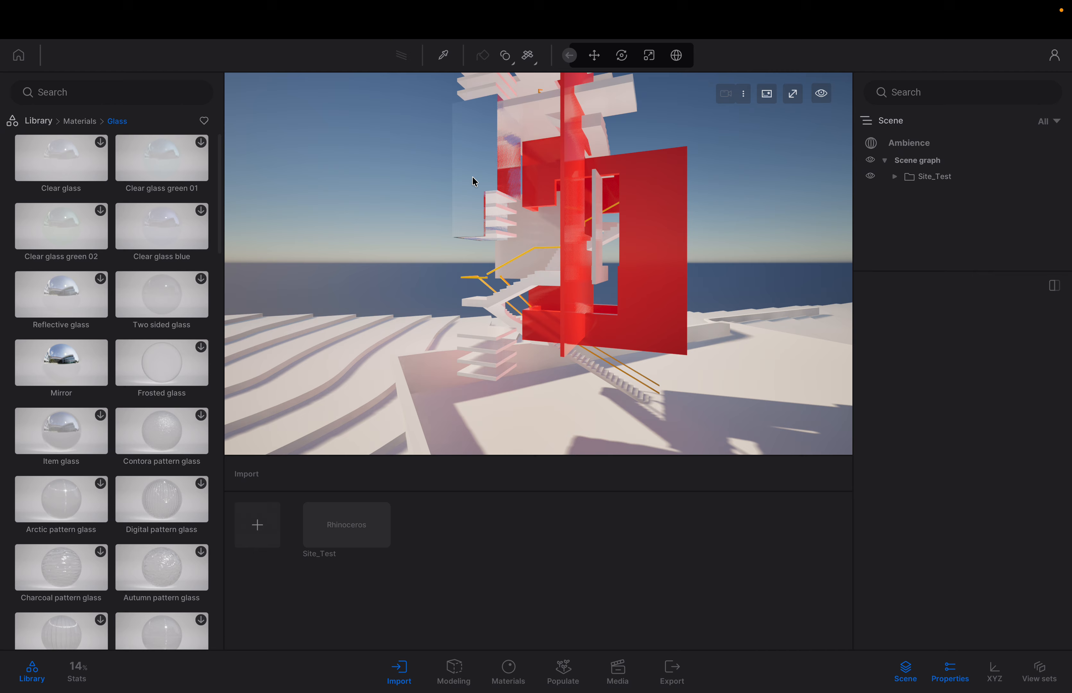
- Set the desktop rendering quality preset to Ultra through the statistics' quality setup and close the statistics
scroll(455, 144, "up", 5)
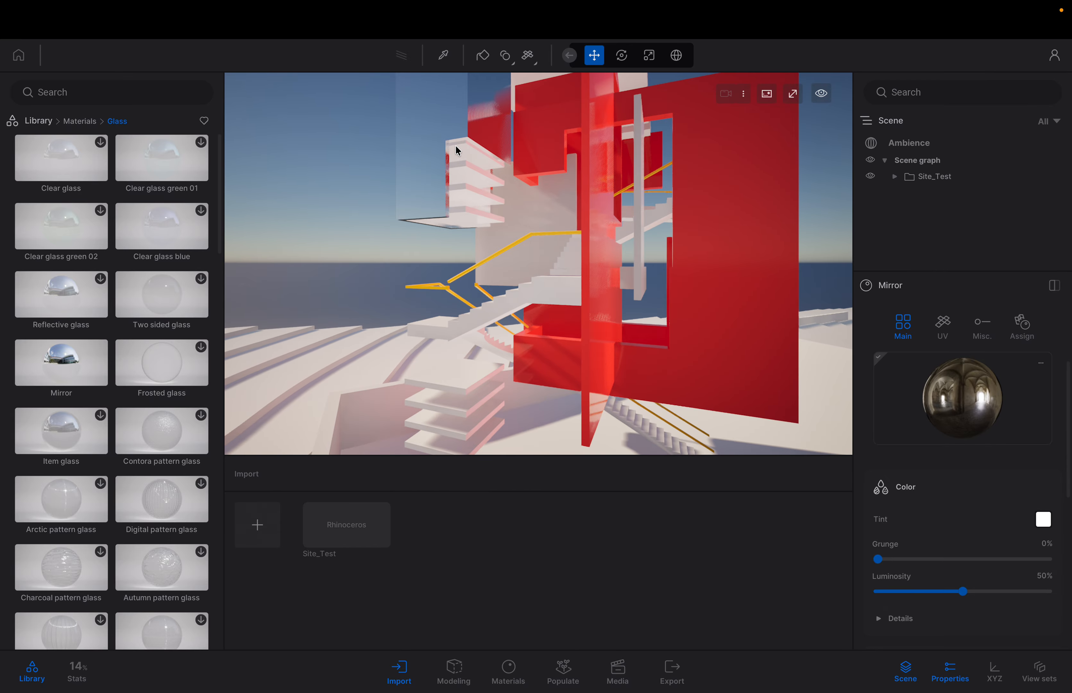
mouse_move(455, 145)
right_mouse_down()
mouse_move(455, 161)
mouse_move(85, 29)
mouse_move(455, 158)
right_mouse_up()
mouse_move(456, 158)
middle_mouse_down("shift")
mouse_move(434, 158)
mouse_move(587, 158)
mouse_move(457, 163)
middle_mouse_up("shift")
left_click(75, 676)
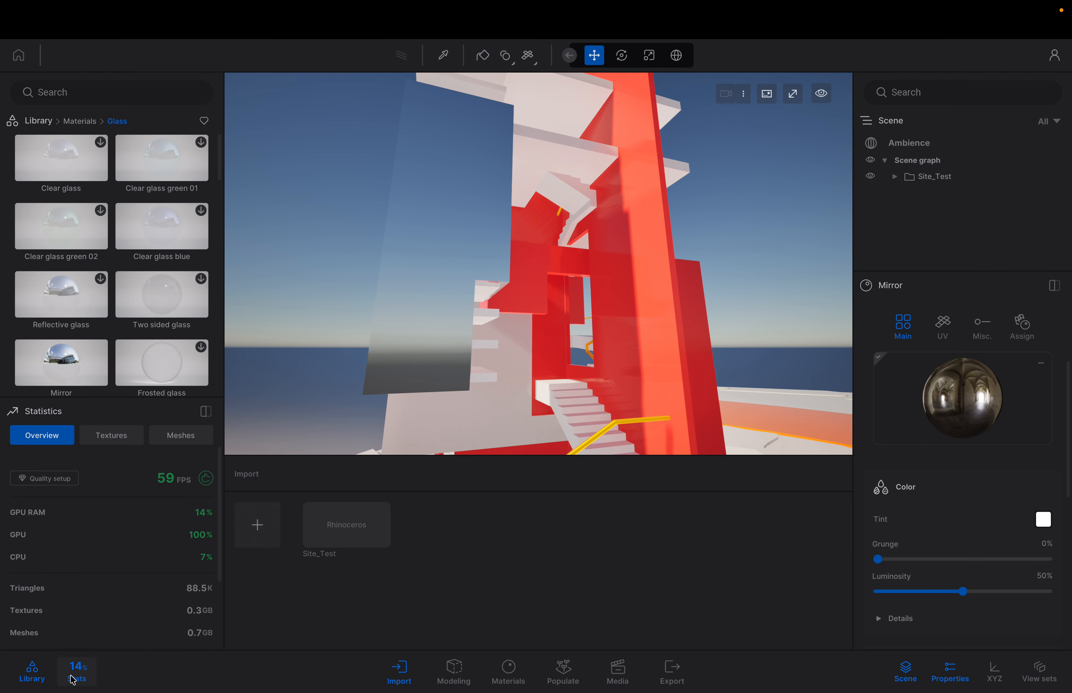
left_click(66, 476)
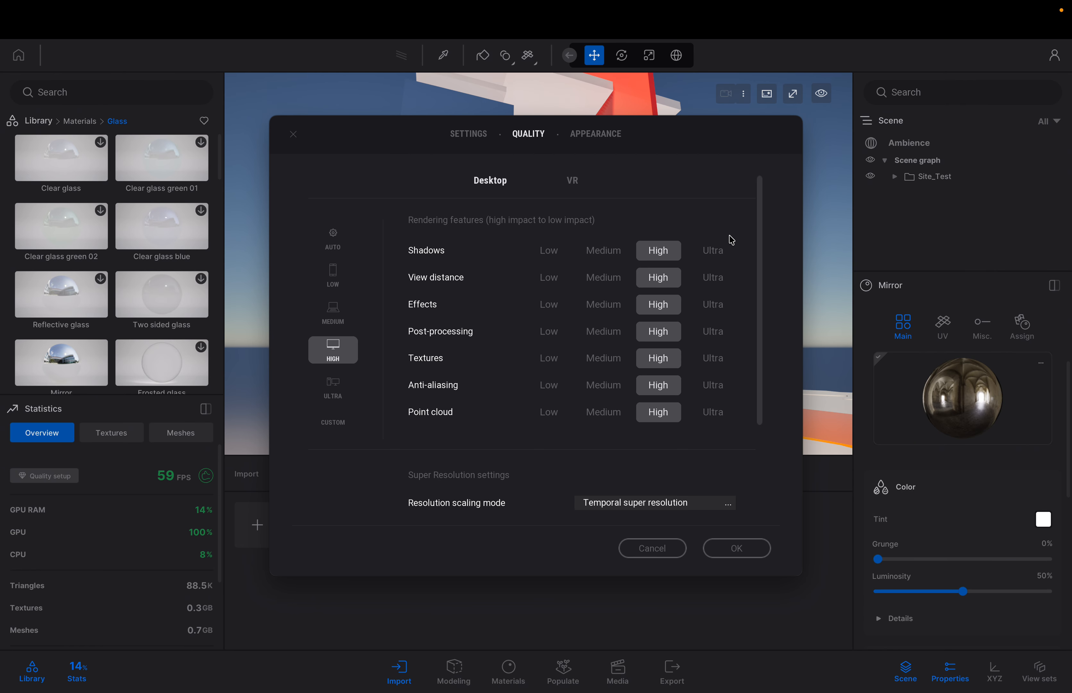
left_click(333, 391)
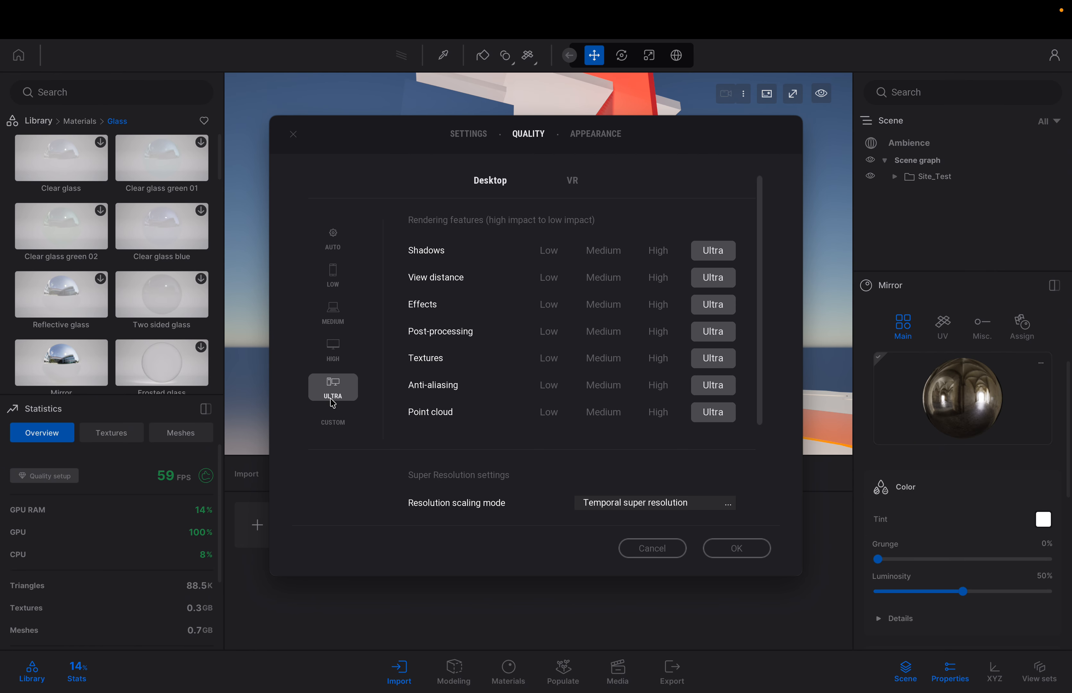
left_click(737, 549)
left_click_drag(603, 333, 600, 330)
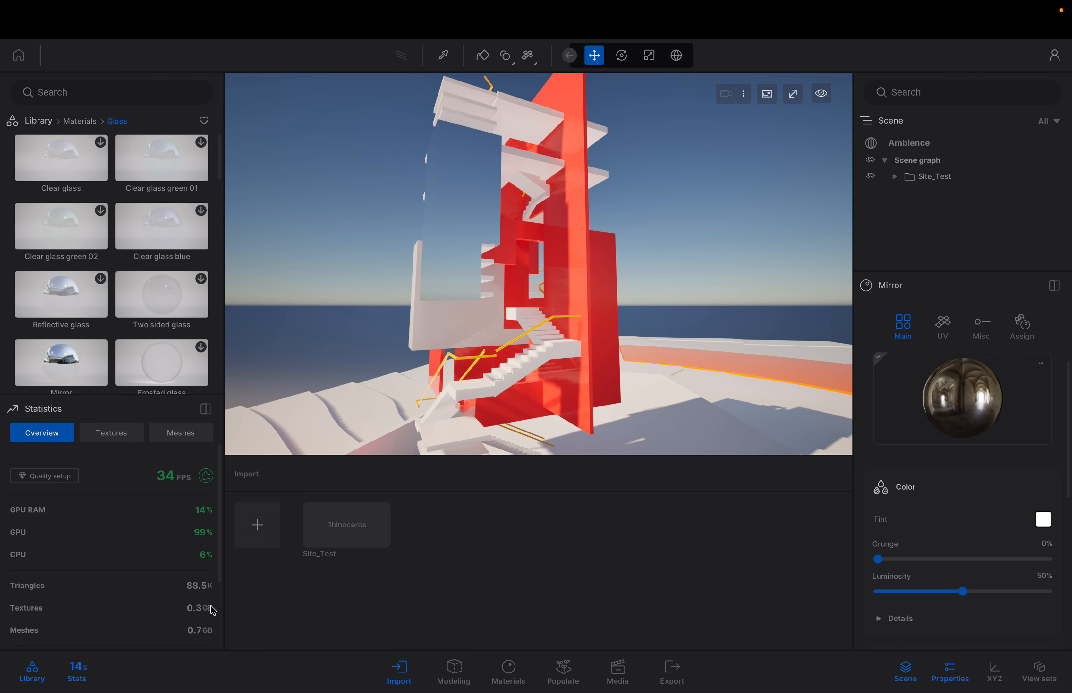
left_click(78, 671)
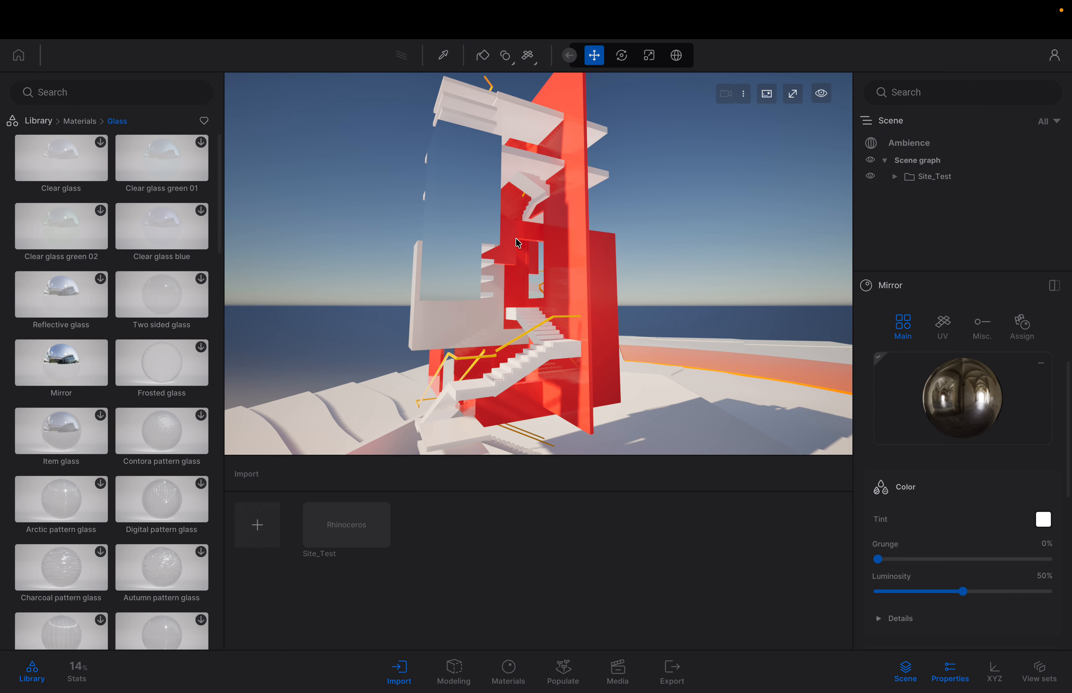
- Open the Concrete category of the material library and preview Concrete slabs 01
left_click_drag(518, 243, 524, 272)
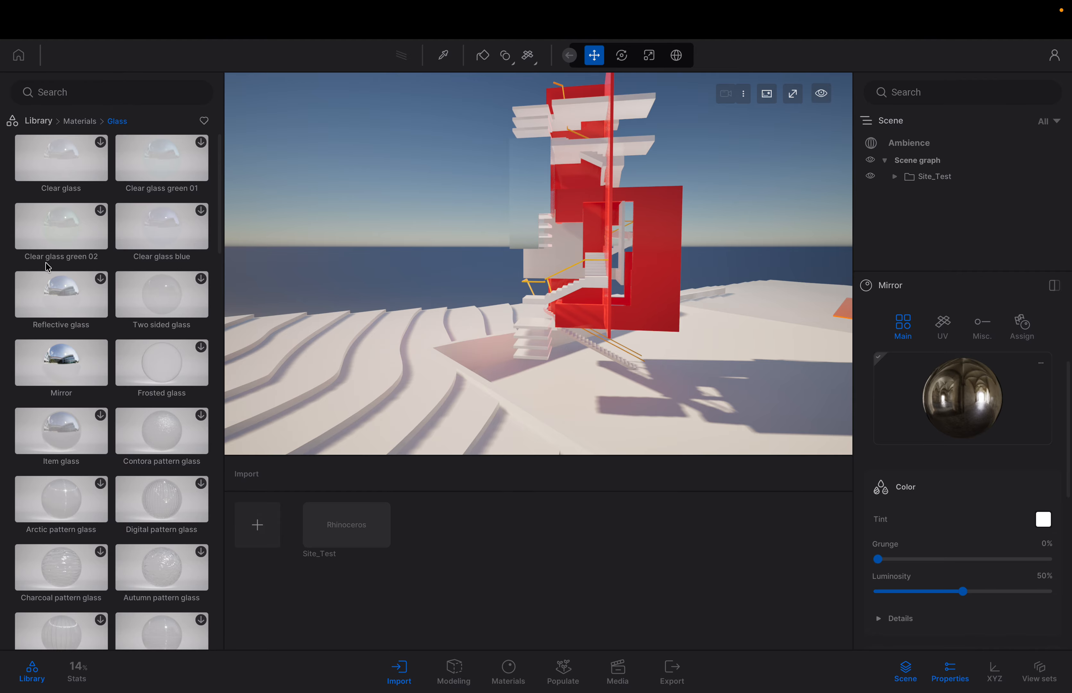
left_click(39, 121)
left_click(65, 182)
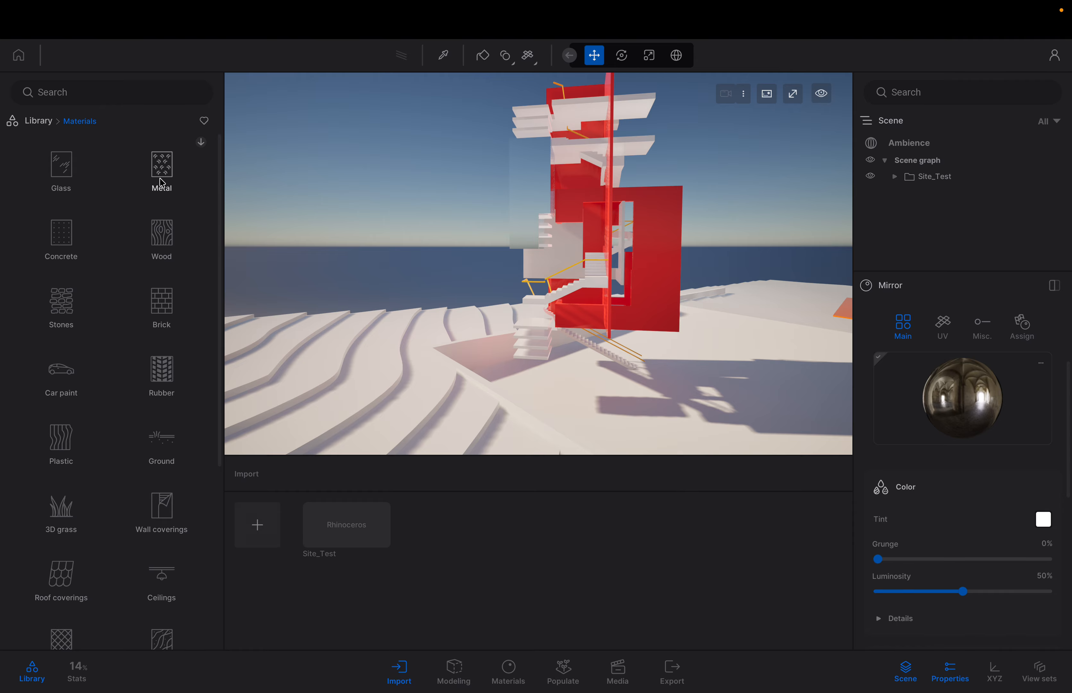
left_click(57, 243)
mouse_move(70, 303)
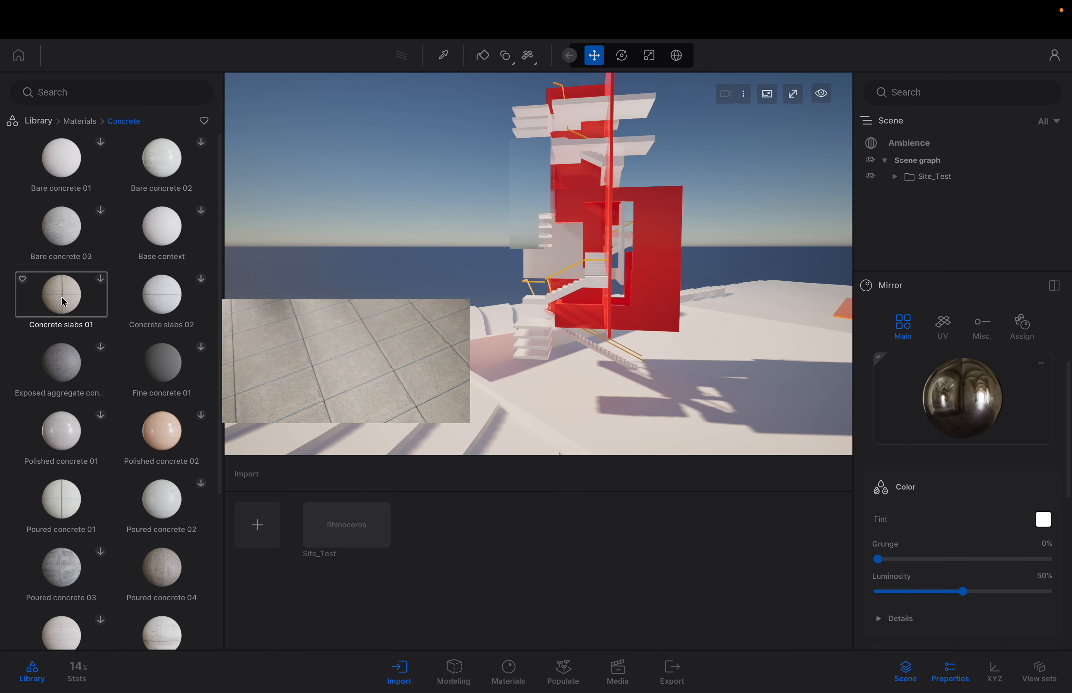
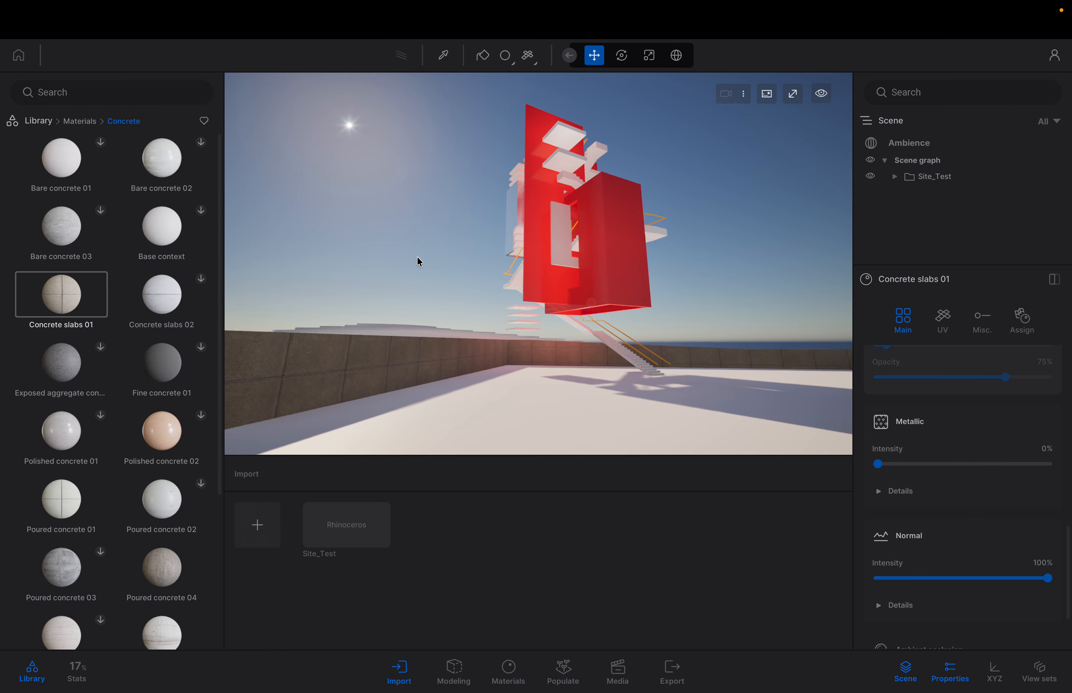
- Fly around the tower and up to its stairs to examine the retaining walls, staircase and yellow railings
key("w")
key("e")
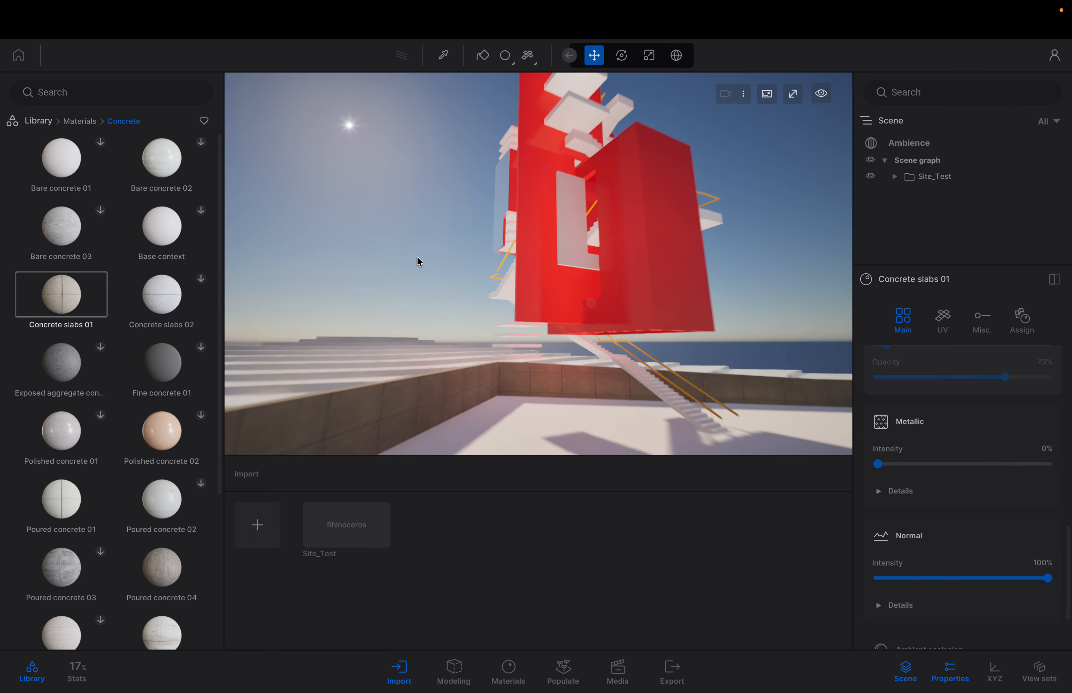
mouse_move(417, 257)
right_mouse_down()
mouse_move(495, 266)
mouse_move(418, 257)
right_mouse_up()
key("a")
key("s")
key("w")
mouse_move(418, 257)
left_mouse_down()
mouse_move(418, 281)
mouse_move(419, 258)
left_mouse_up()
key("s")
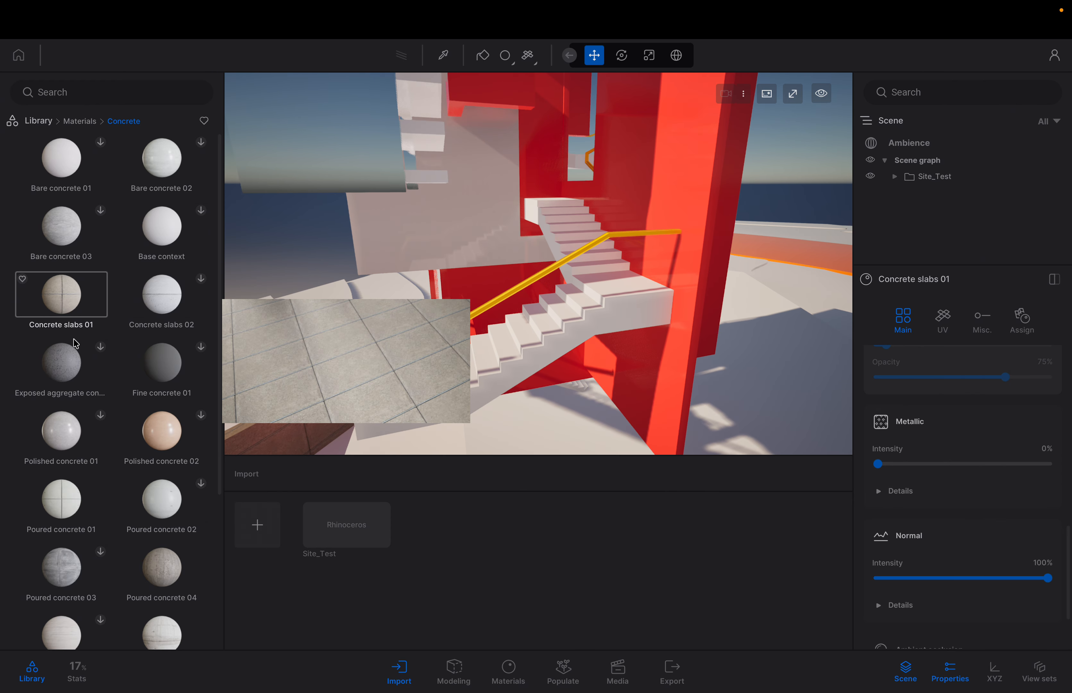
- Open the Stones category of the material library and preview Stacked stone 01
left_click(41, 122)
left_click(65, 178)
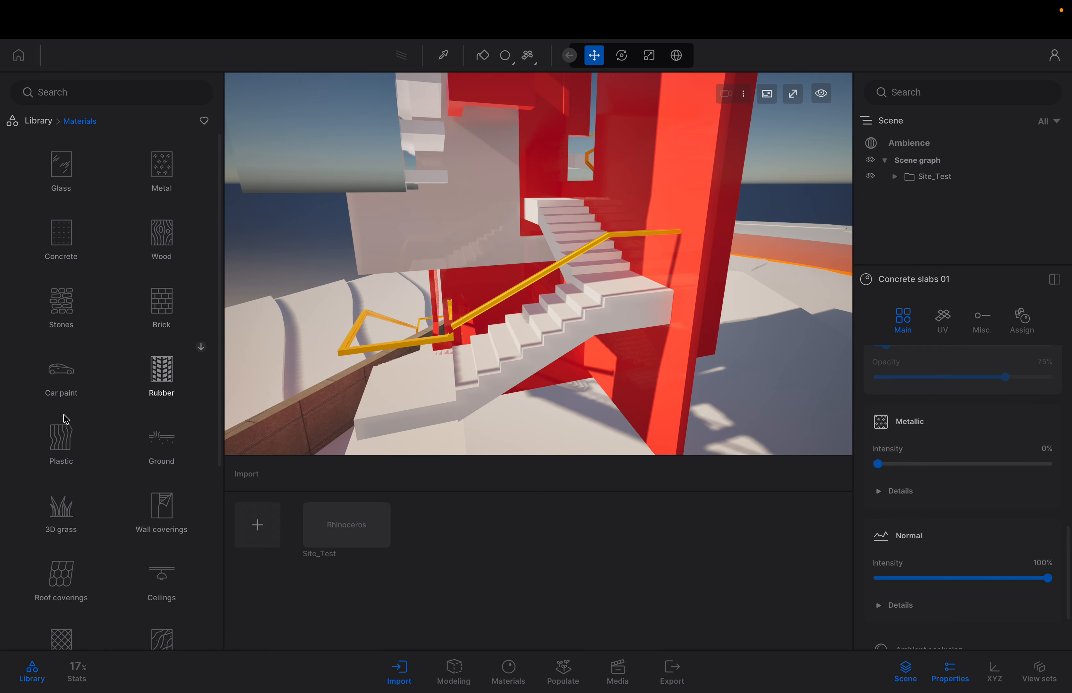
left_click(67, 305)
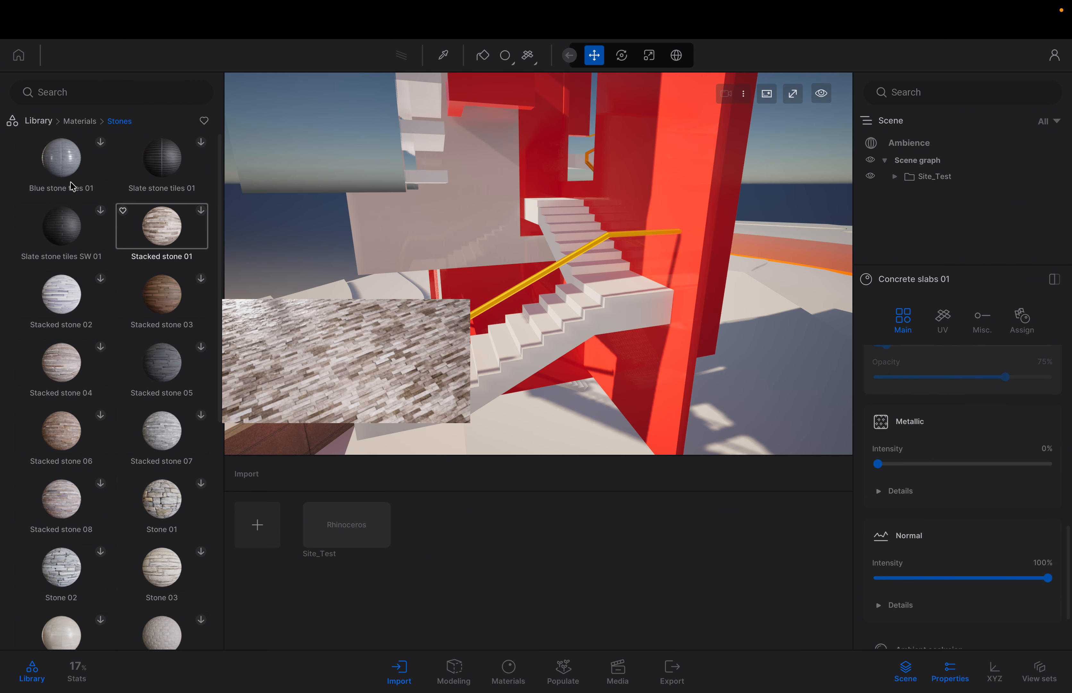
left_click(40, 120)
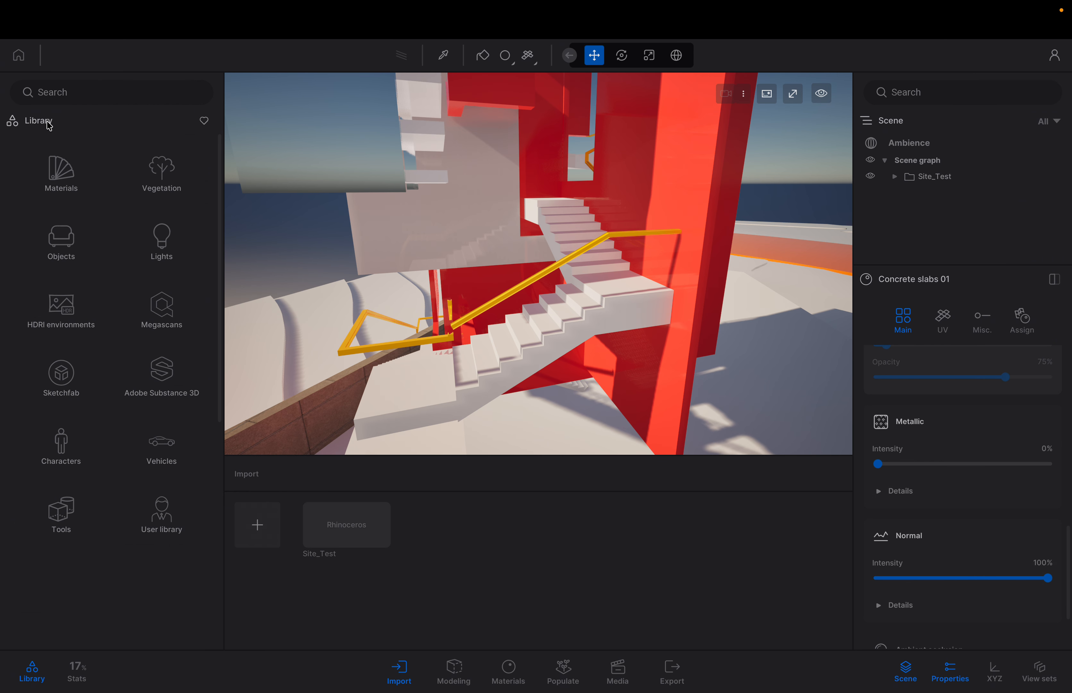
- Download Fine concrete 01 from the Concrete category and apply it to the tower's lowest stair flight
left_click(60, 174)
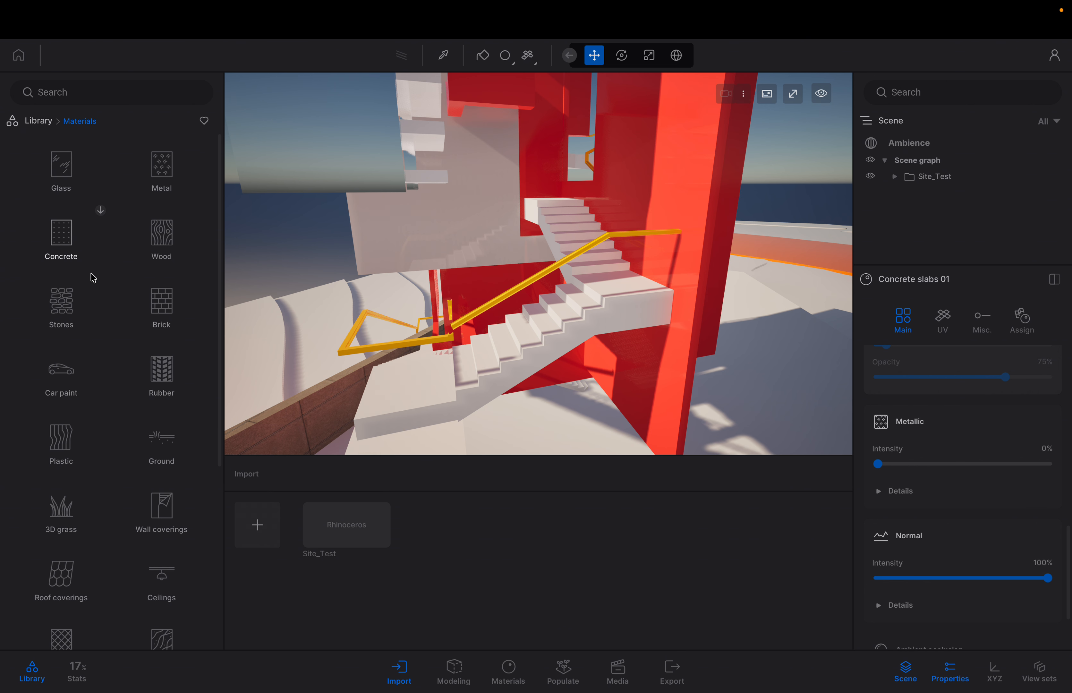
left_click(72, 230)
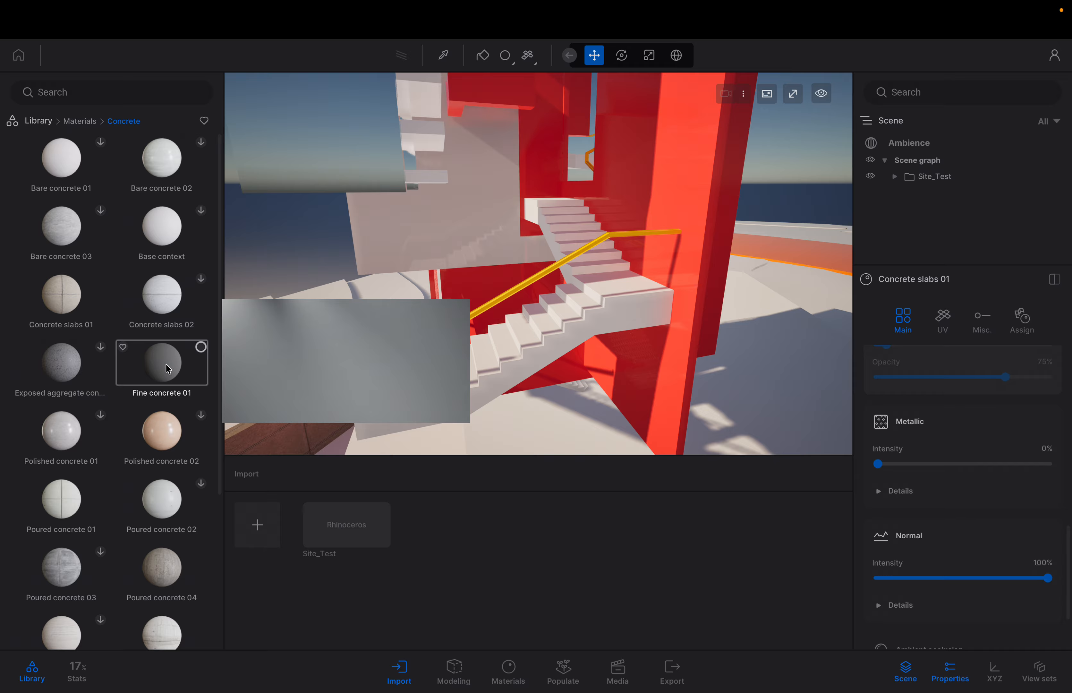
left_click_drag(157, 360, 469, 374)
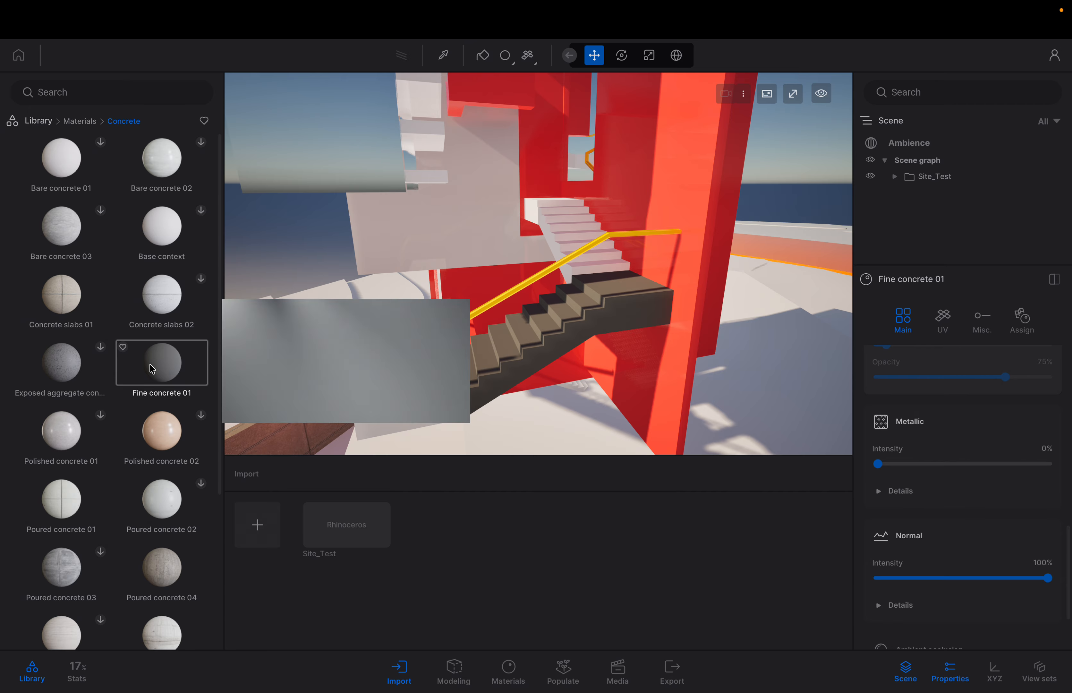
left_click_drag(179, 371, 395, 388)
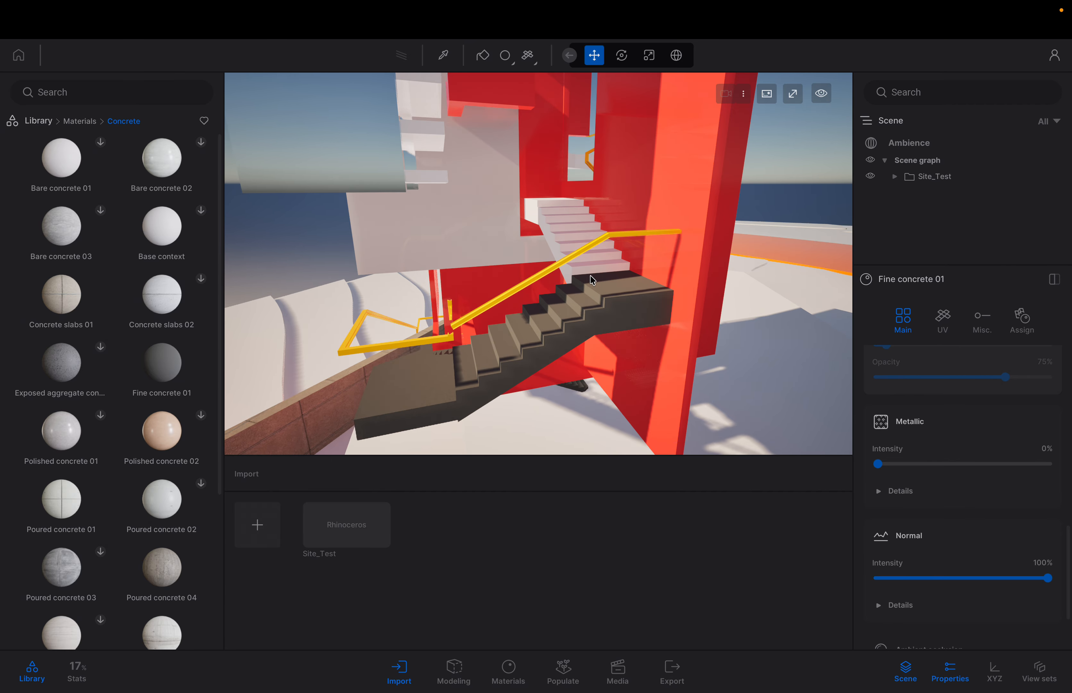
left_click(507, 55)
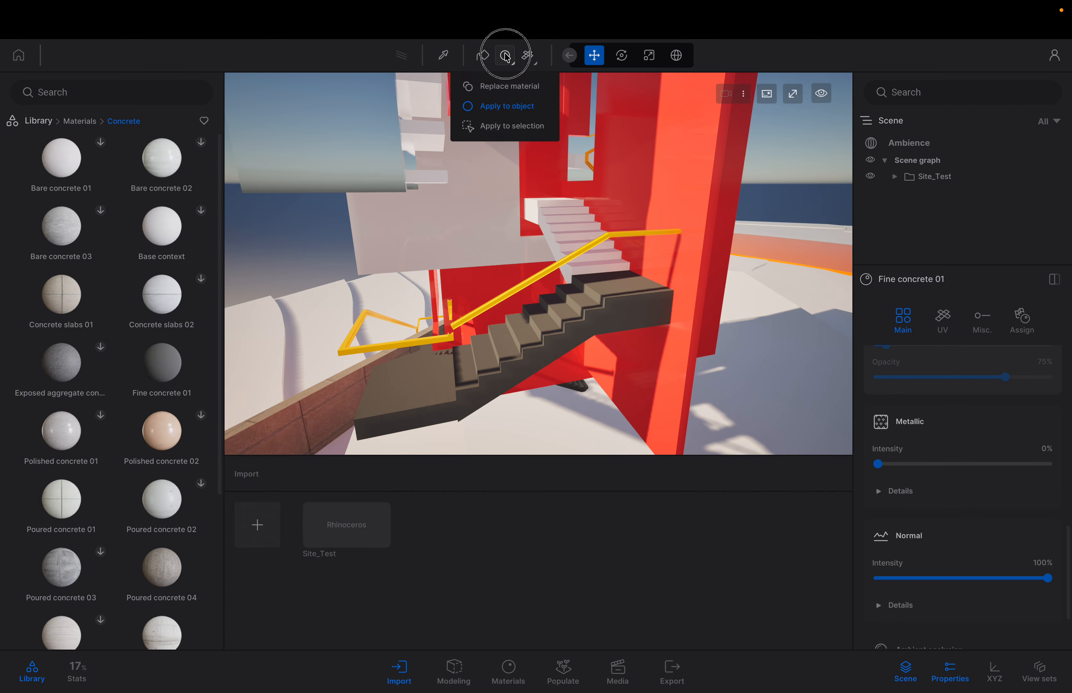
left_click(507, 126)
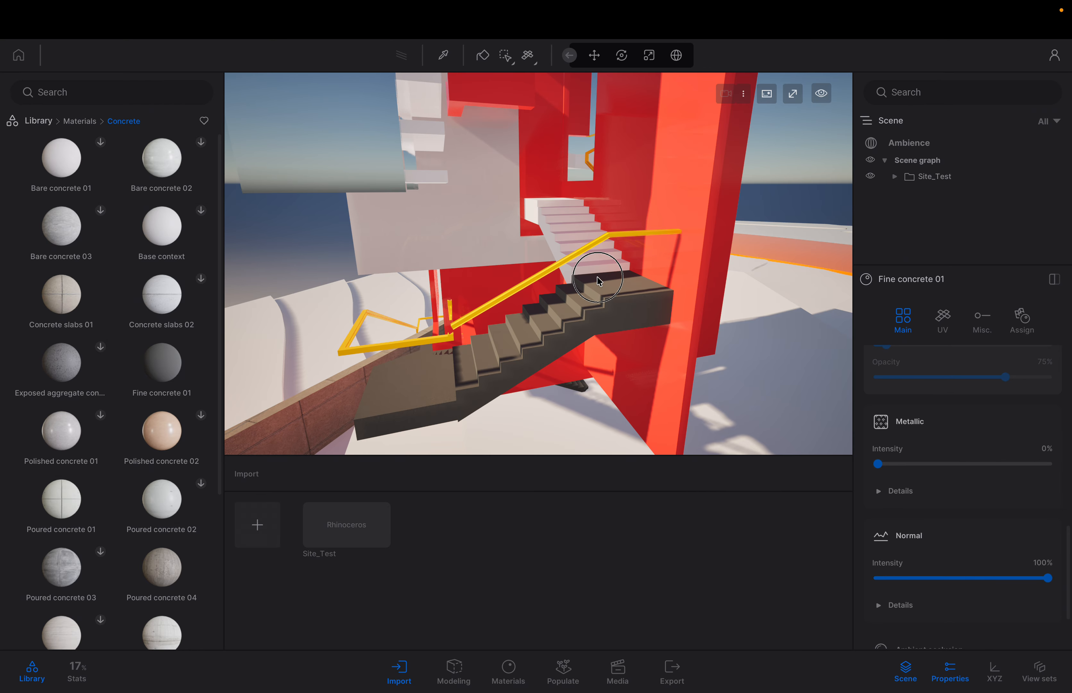
left_click(558, 227)
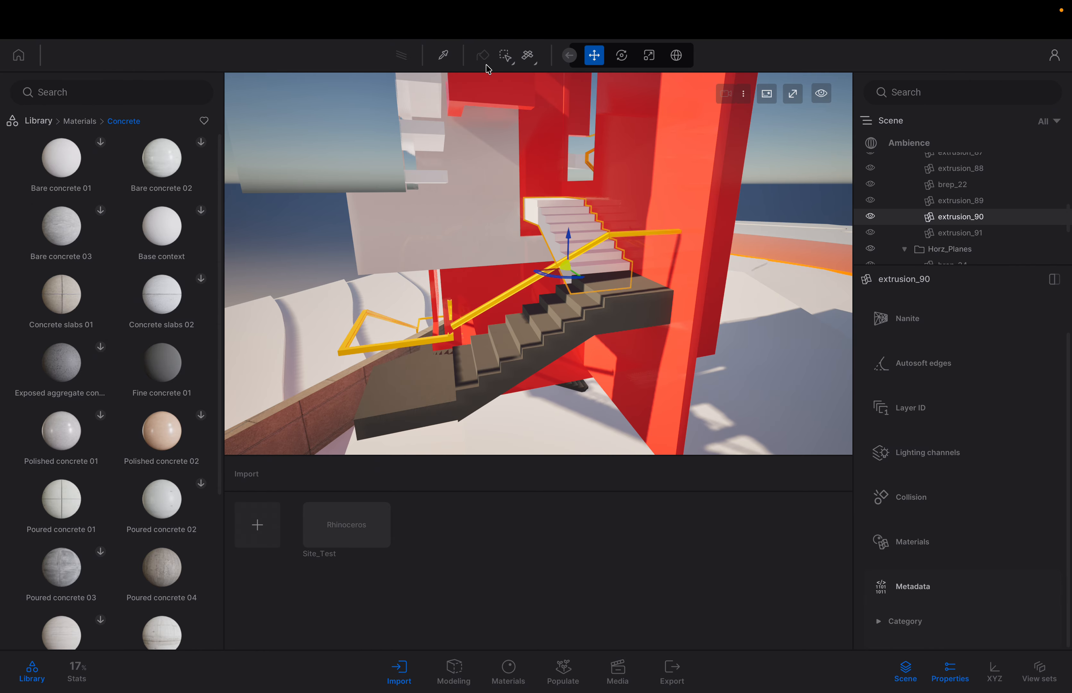
left_click(504, 67)
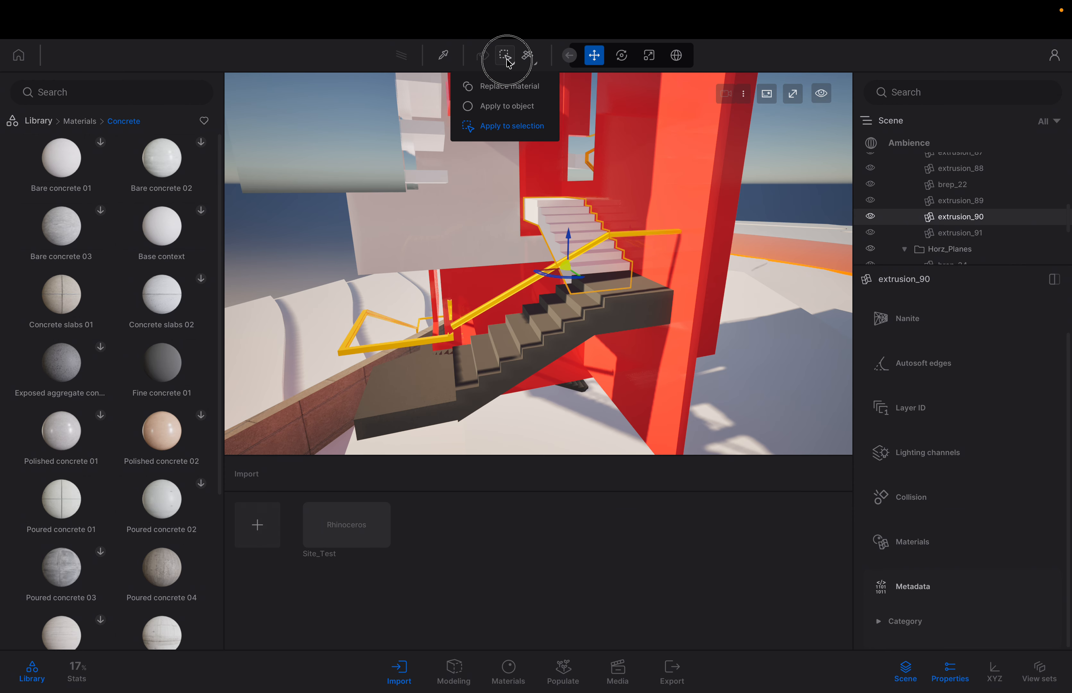
left_click(514, 84)
left_click_drag(211, 353, 568, 231)
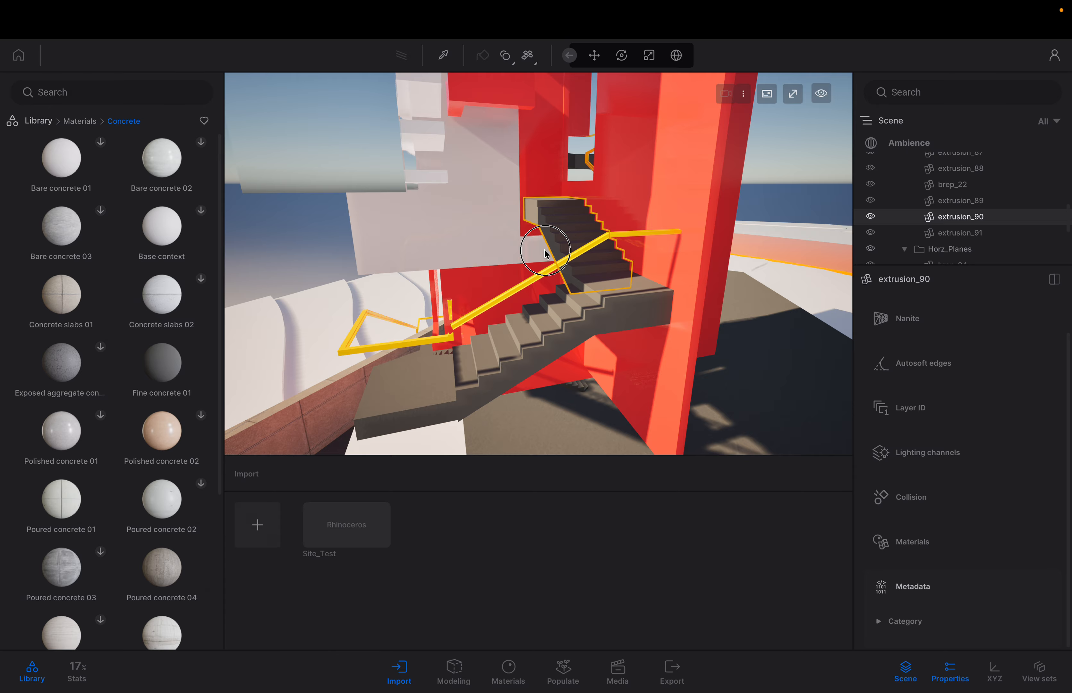
left_click_drag(545, 251, 492, 332)
key("Escape")
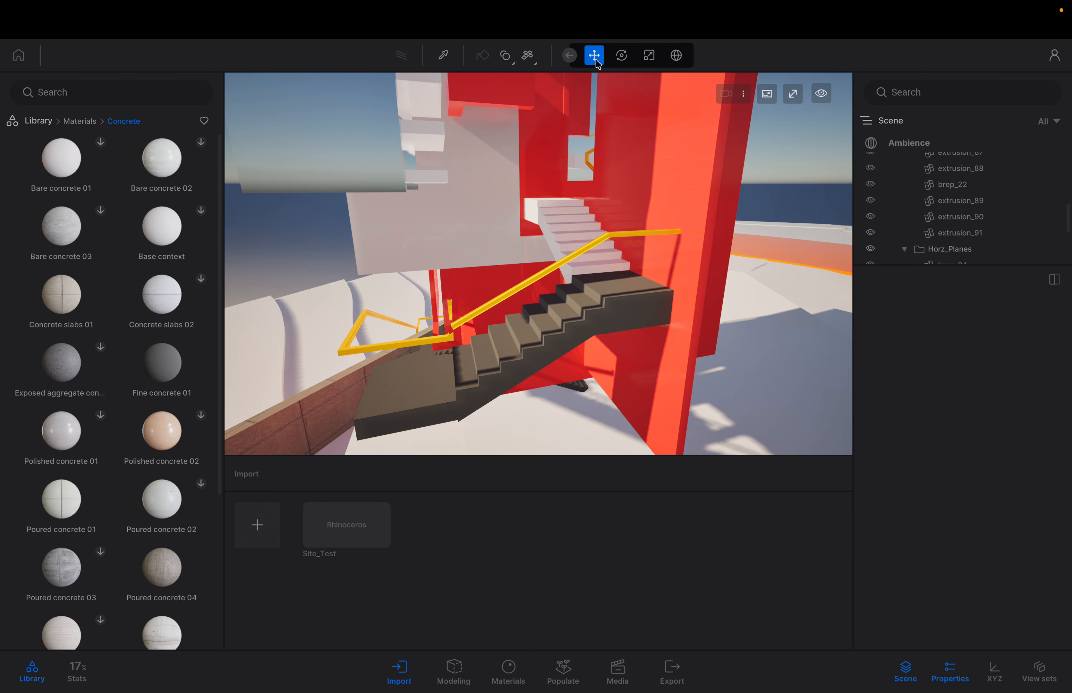
- Set material application to Apply to object and apply Fine concrete 01 to the tower's remaining stair flights
left_click_drag(500, 63, 503, 110)
left_click_drag(163, 363, 579, 264)
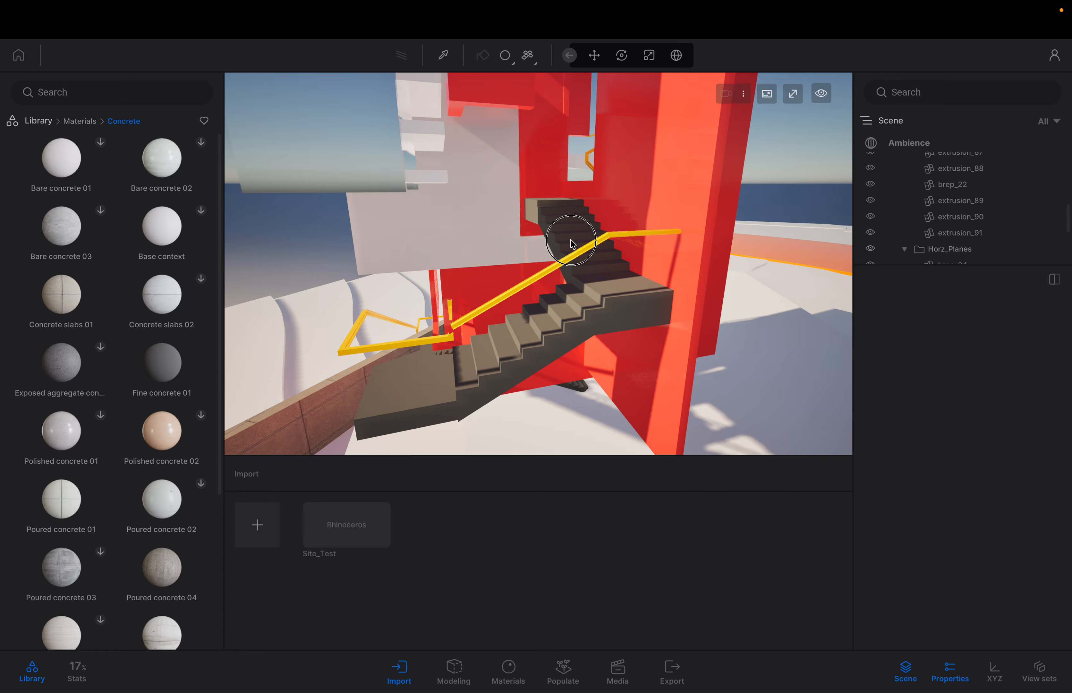
left_click(482, 55)
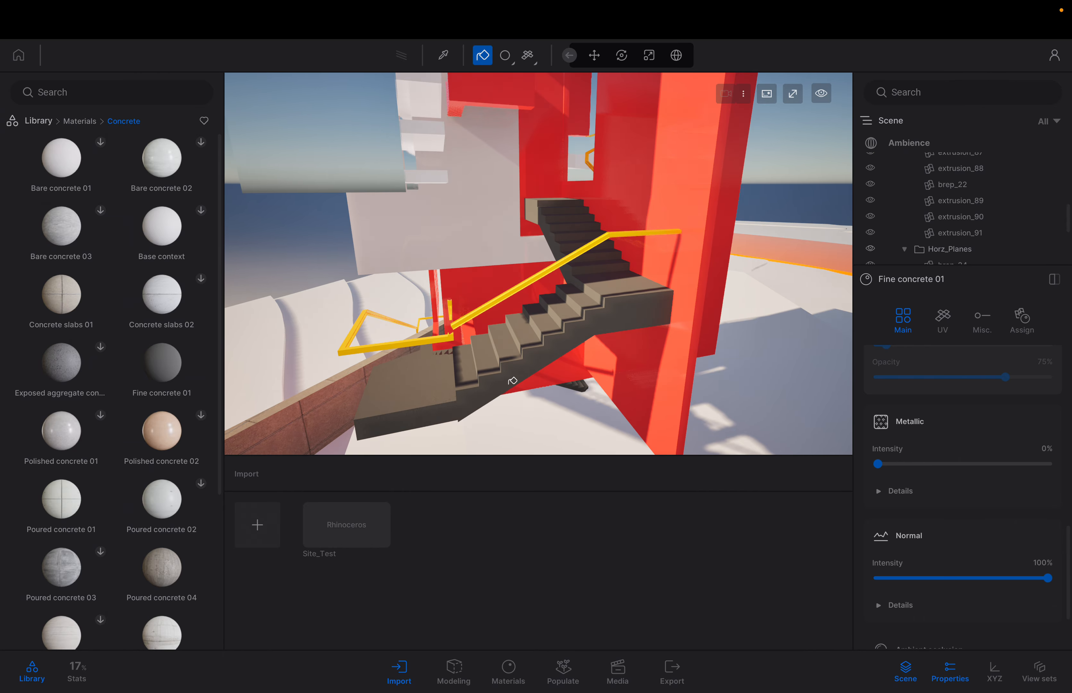
middle_click_drag(533, 382, 533, 382, "shift")
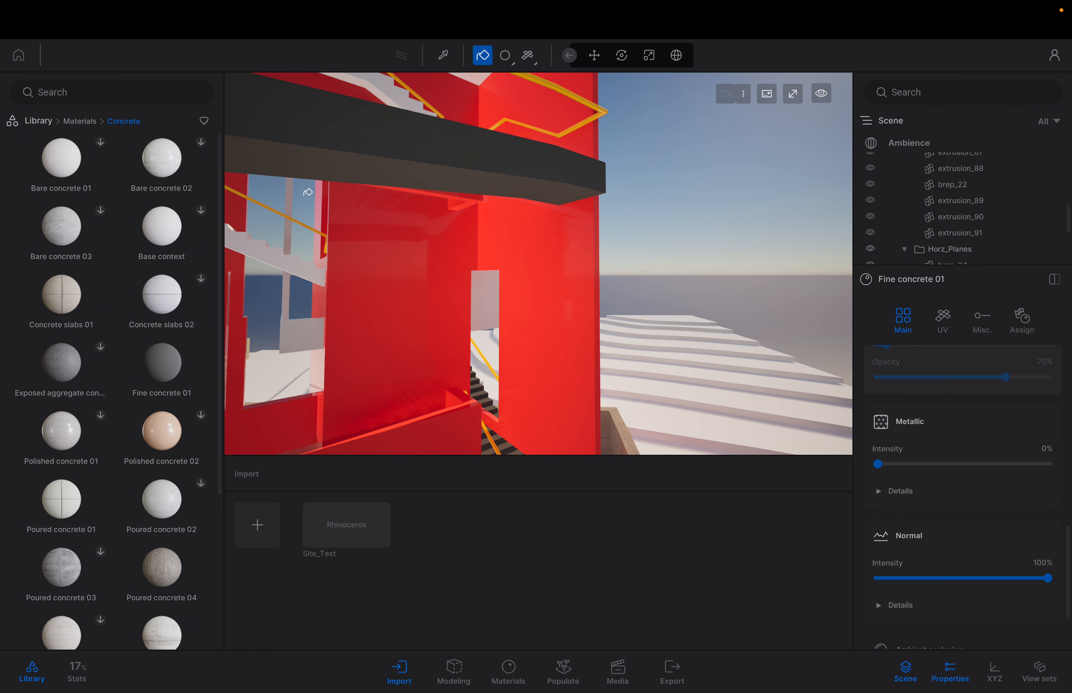
left_click(345, 315)
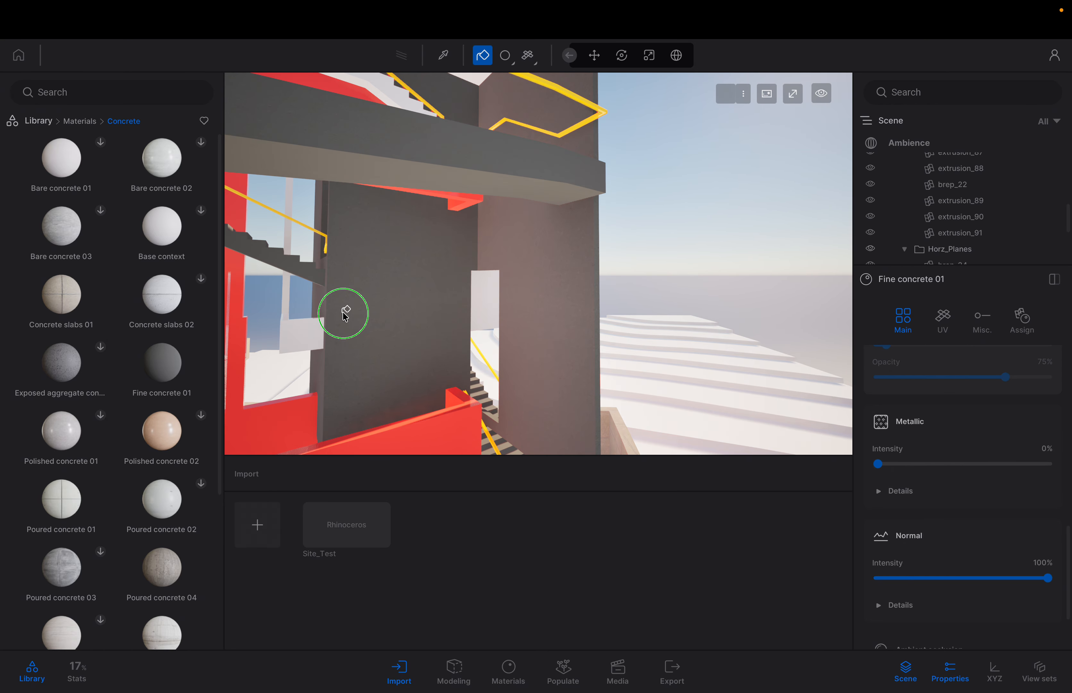
middle_click_drag(343, 313, 343, 313)
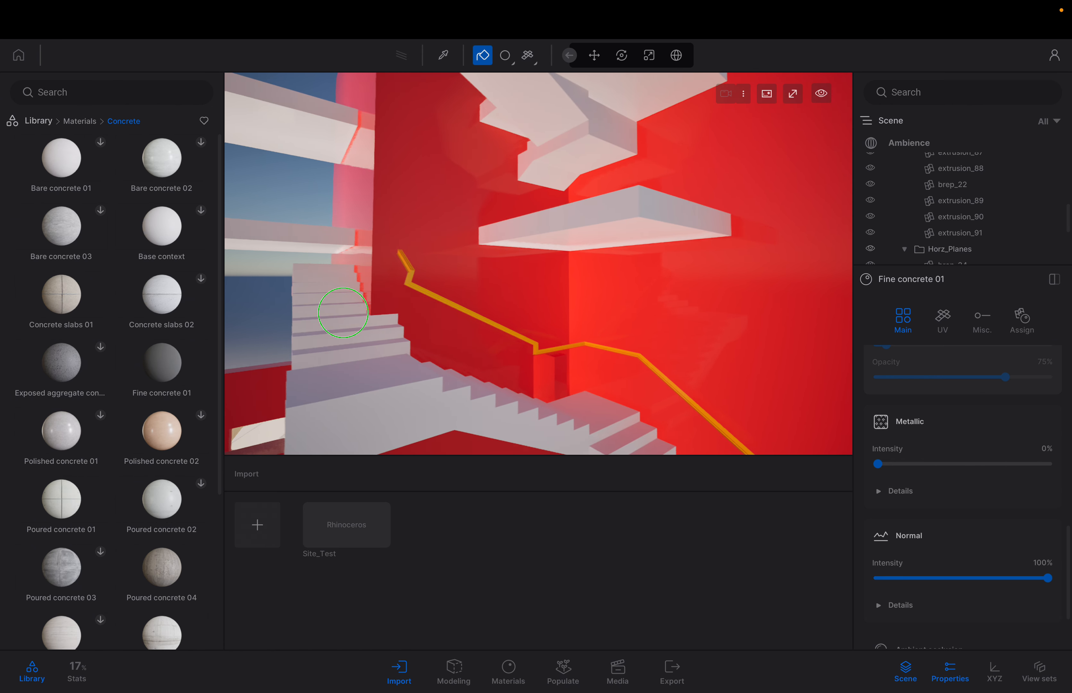
scroll(343, 313, "down", 5)
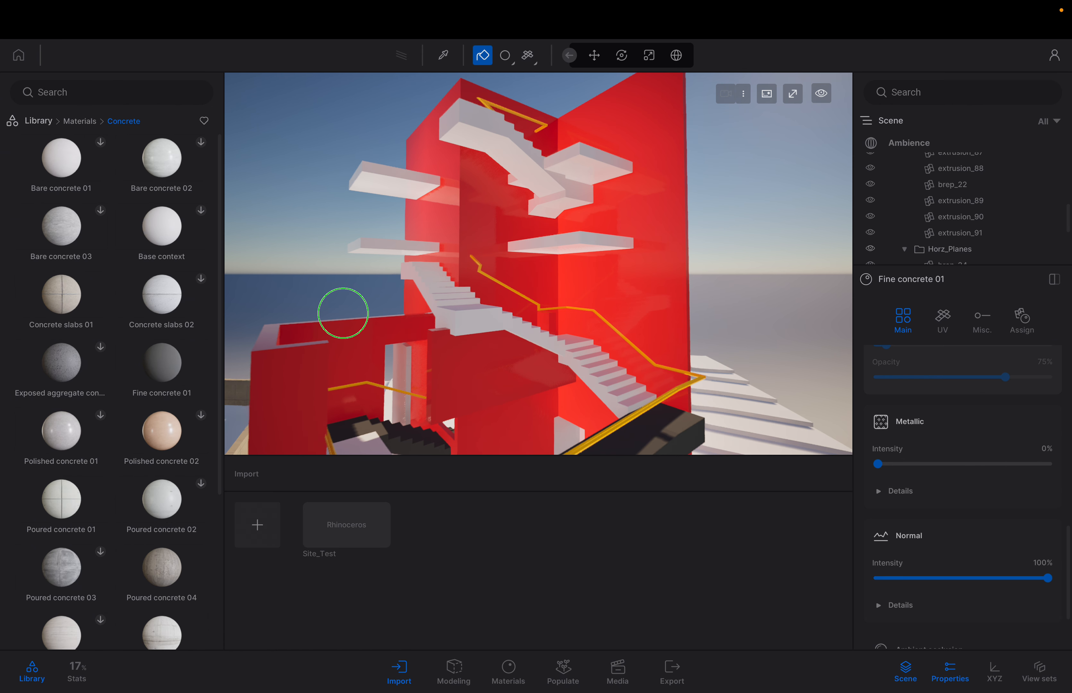
right_click_drag(343, 313, 343, 313)
key("w")
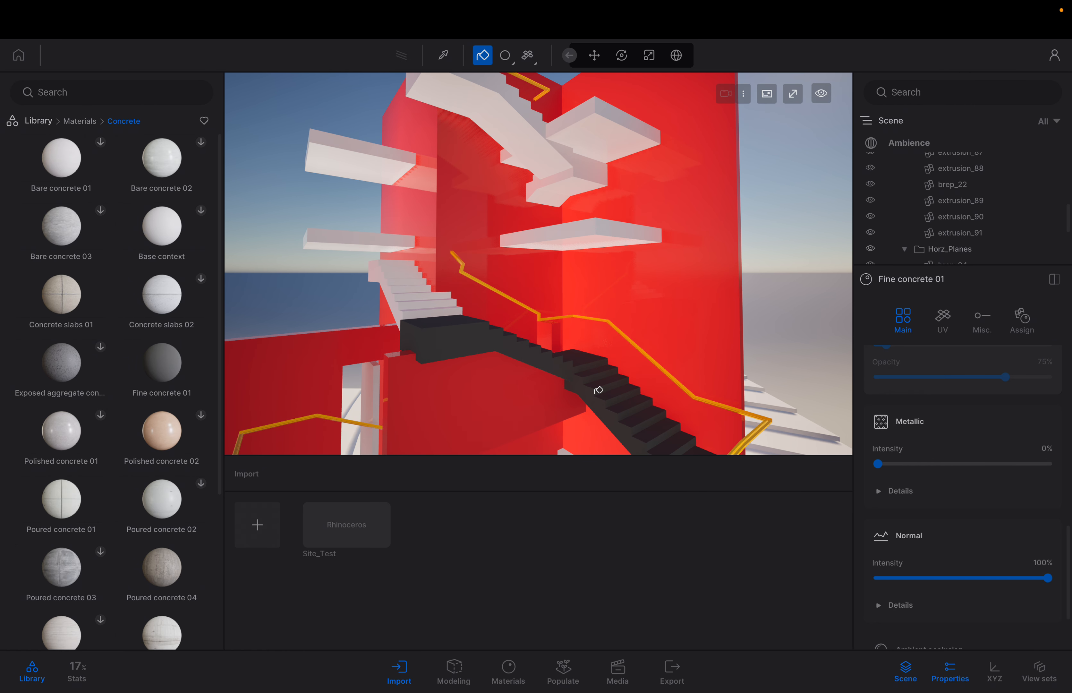
left_click(415, 302)
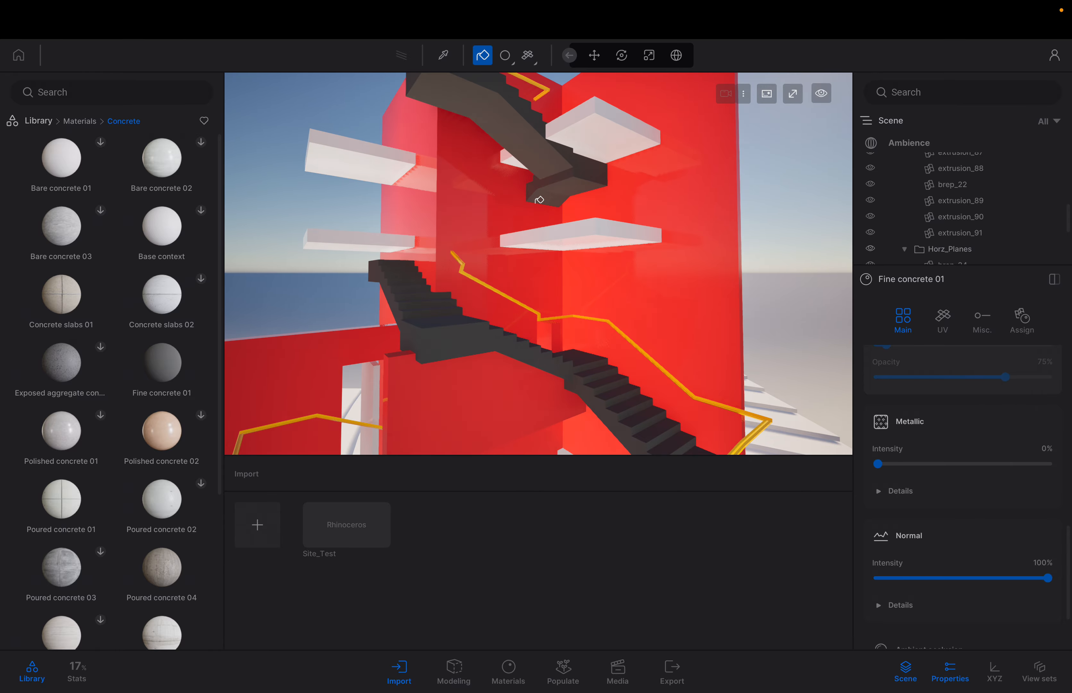
- Apply Fine concrete 01 to the tower's upper stairs and projecting horizontal platforms
right_click_drag(536, 203, 537, 198)
key("w")
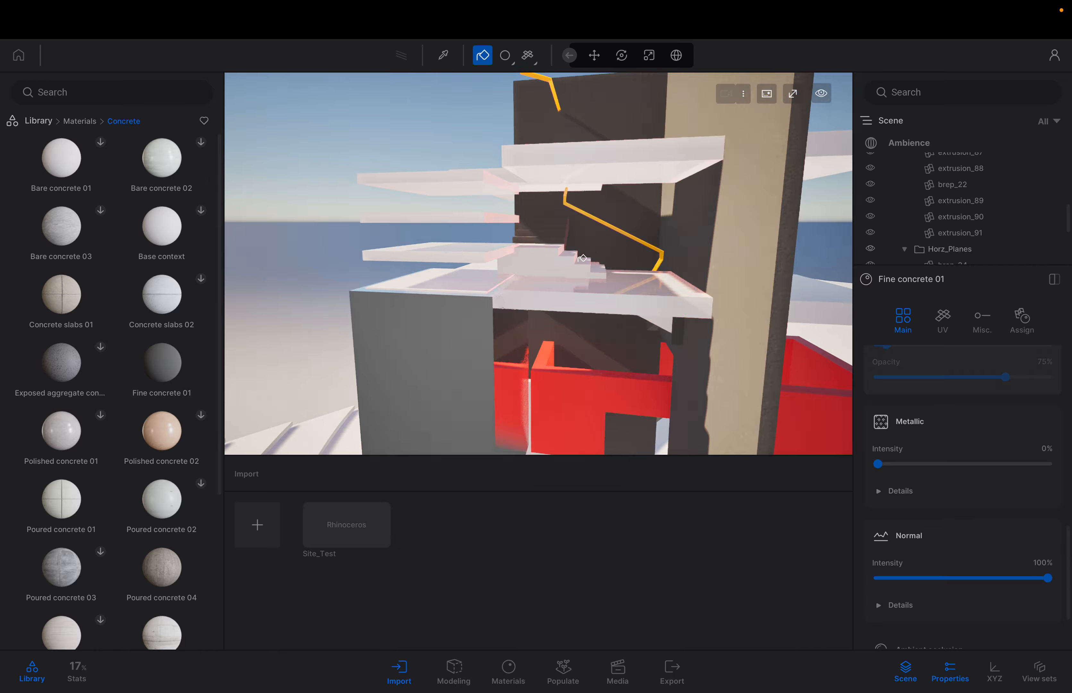
right_click_drag(466, 248, 481, 248)
left_click(555, 255)
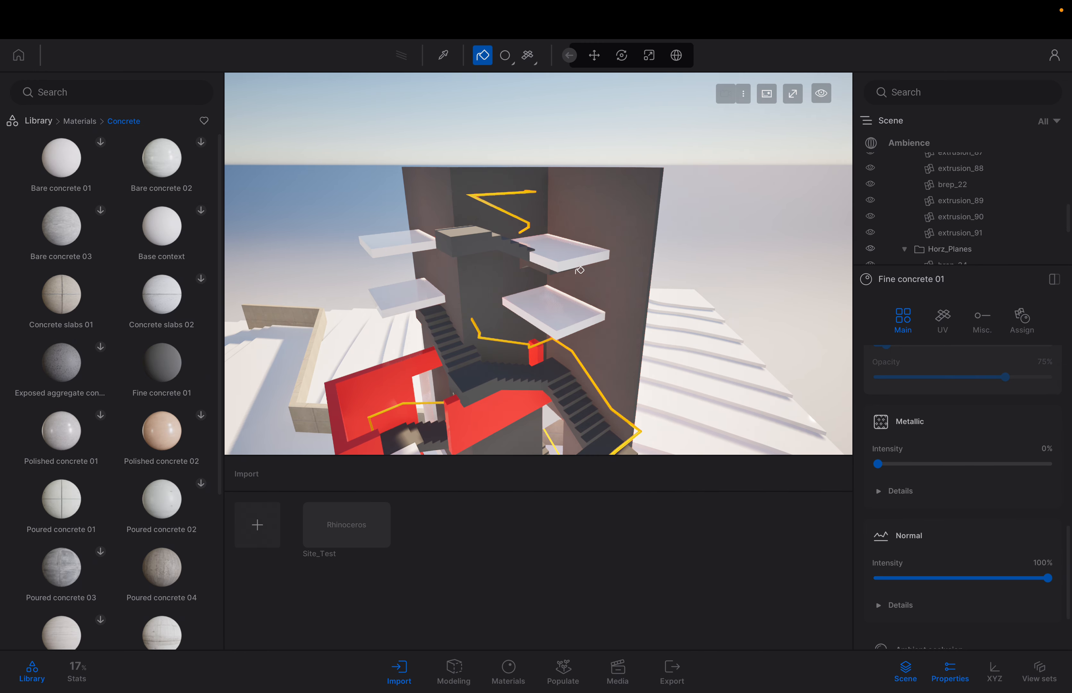
left_click(568, 259)
left_click(557, 312)
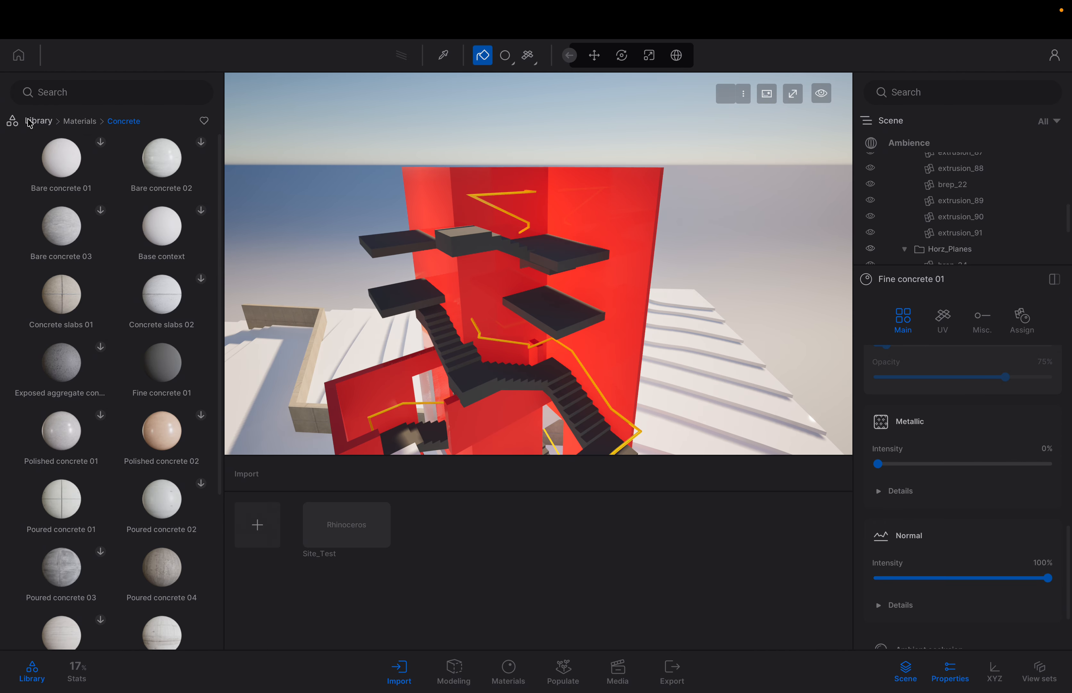
- Download Bare concrete 02 and apply it to the tower's tall red walls and the lower red wall panels
left_click(159, 171)
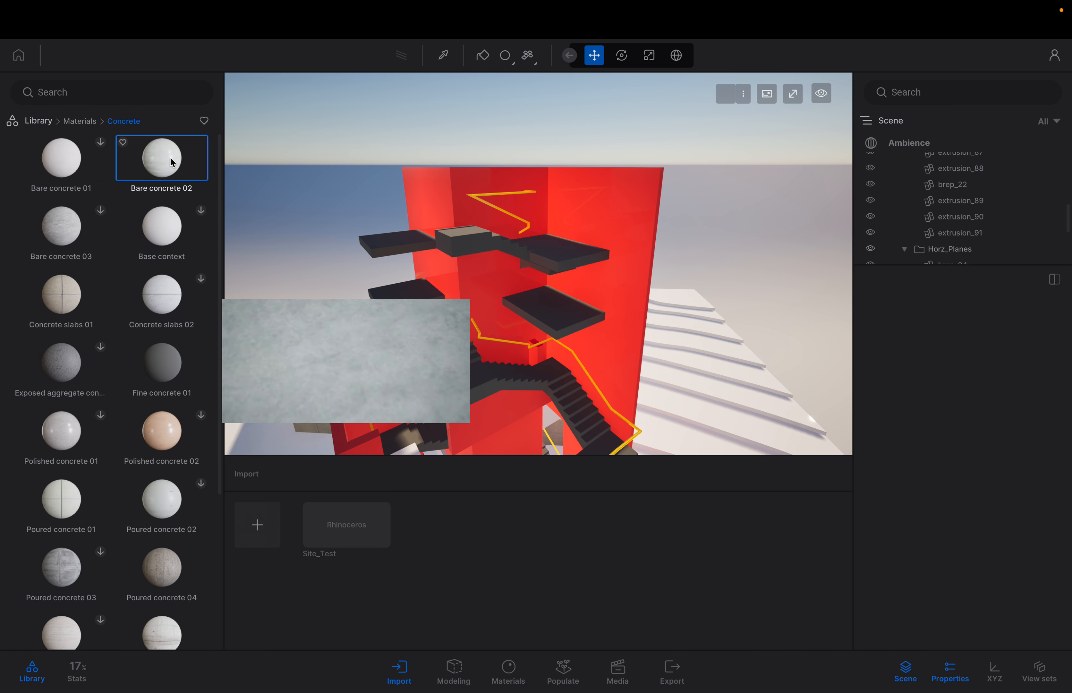
left_click_drag(168, 167, 554, 220)
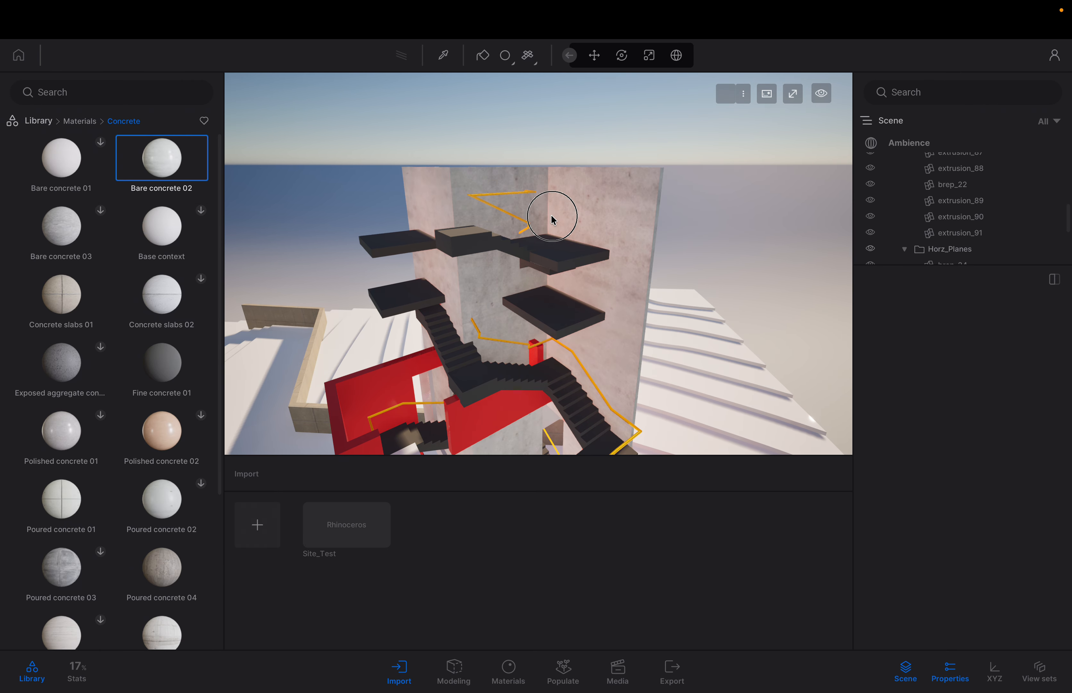
left_click_drag(153, 153, 347, 381)
scroll(334, 346, "down", 5)
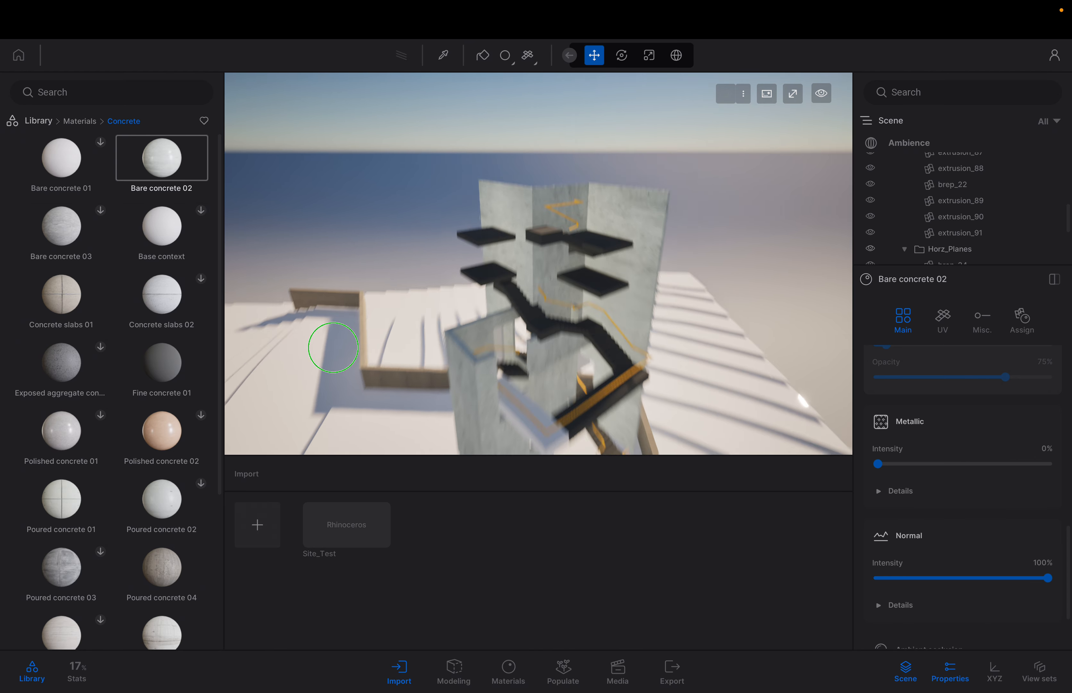
right_click_drag(334, 348, 333, 346)
scroll(333, 348, "up", 5)
key("s")
- Switch to Rhino, select the blue vertical panel and check its assigned material and the available material list
key("ctrl+Left")
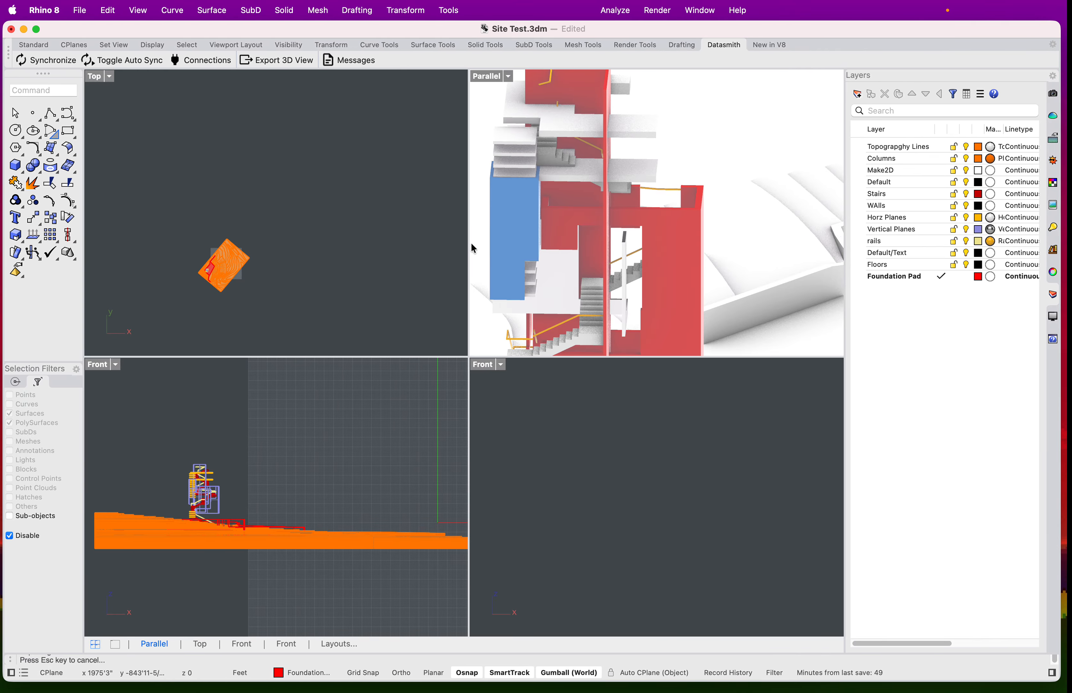
left_click(525, 221)
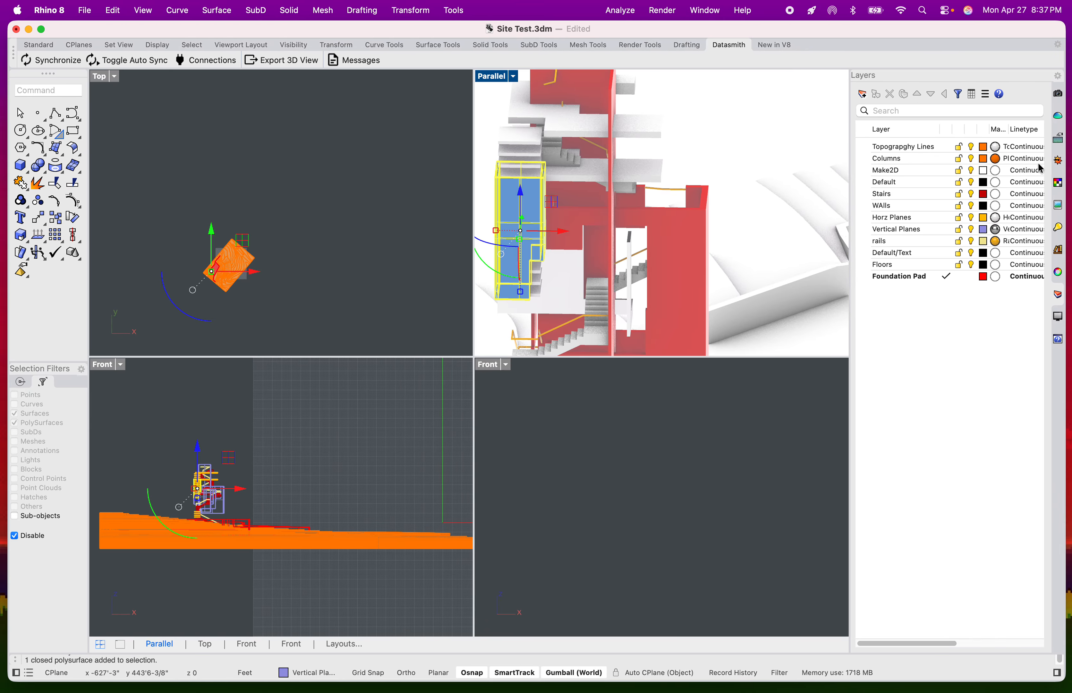
left_click(1057, 273)
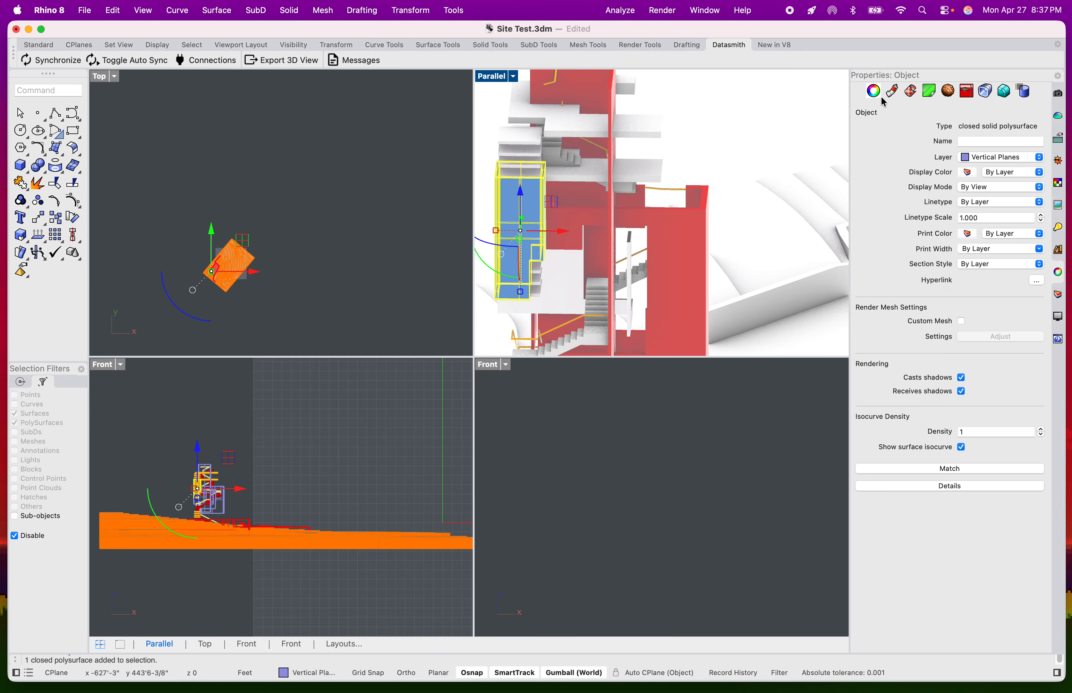
left_click(892, 95)
left_click(927, 133)
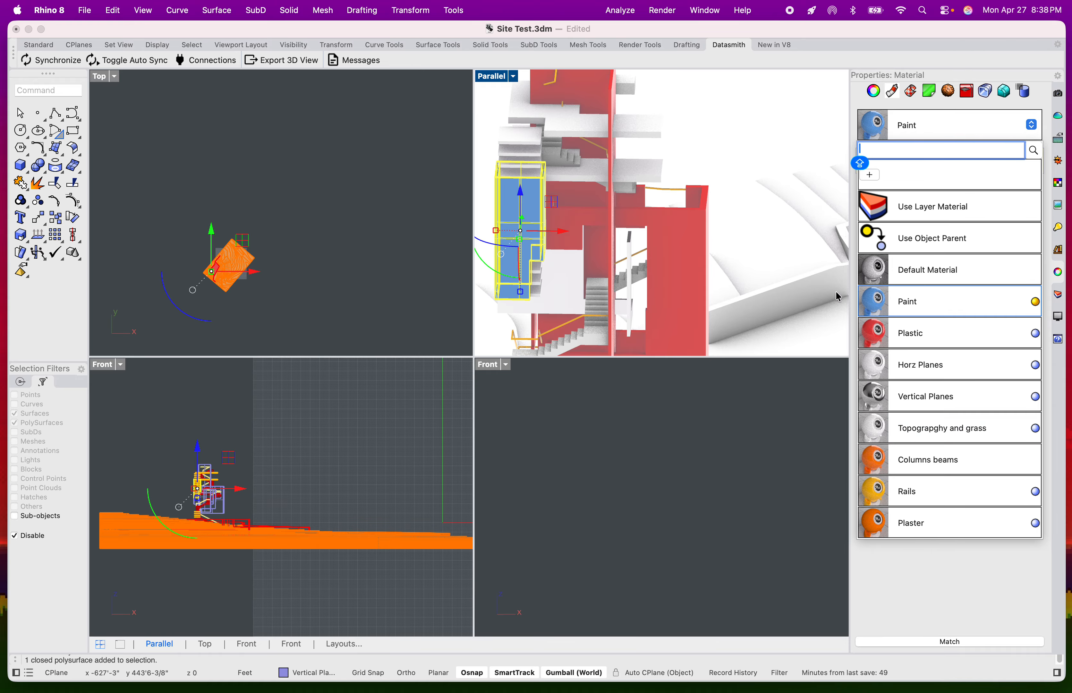
left_click(681, 82)
- Maximize the Parallel viewport, examine the tower on its stepped site from several angles, and return to Twinmotion
double_click(492, 76)
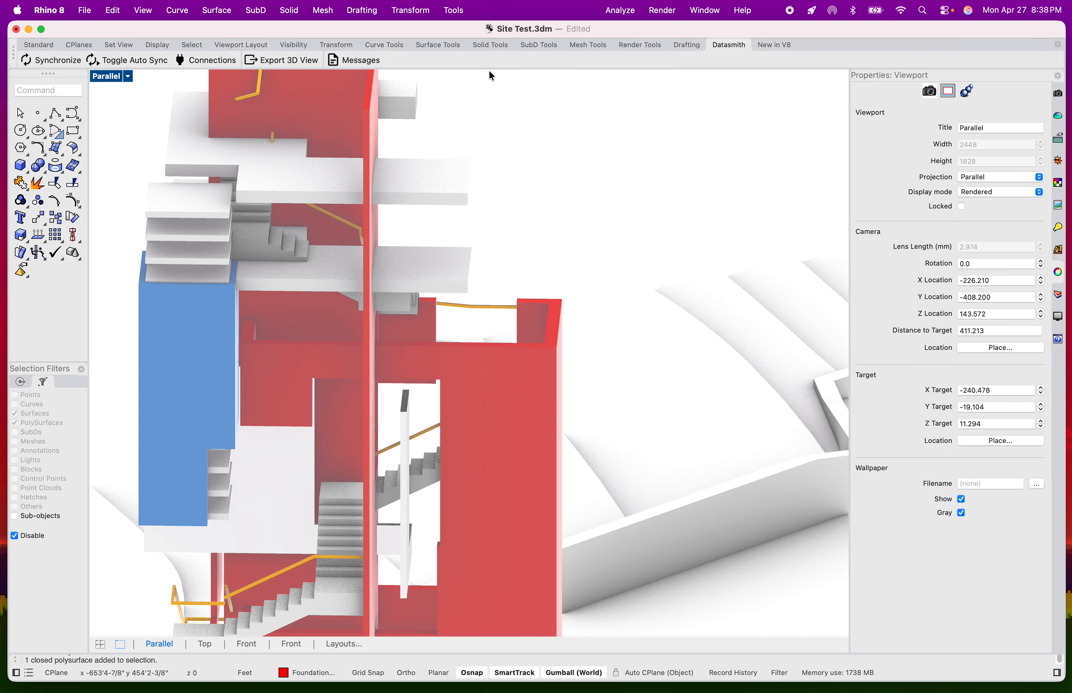
scroll(548, 281, "down", 10)
scroll(549, 286, "down", 2)
scroll(540, 336, "up", 2)
scroll(541, 336, "down", 2)
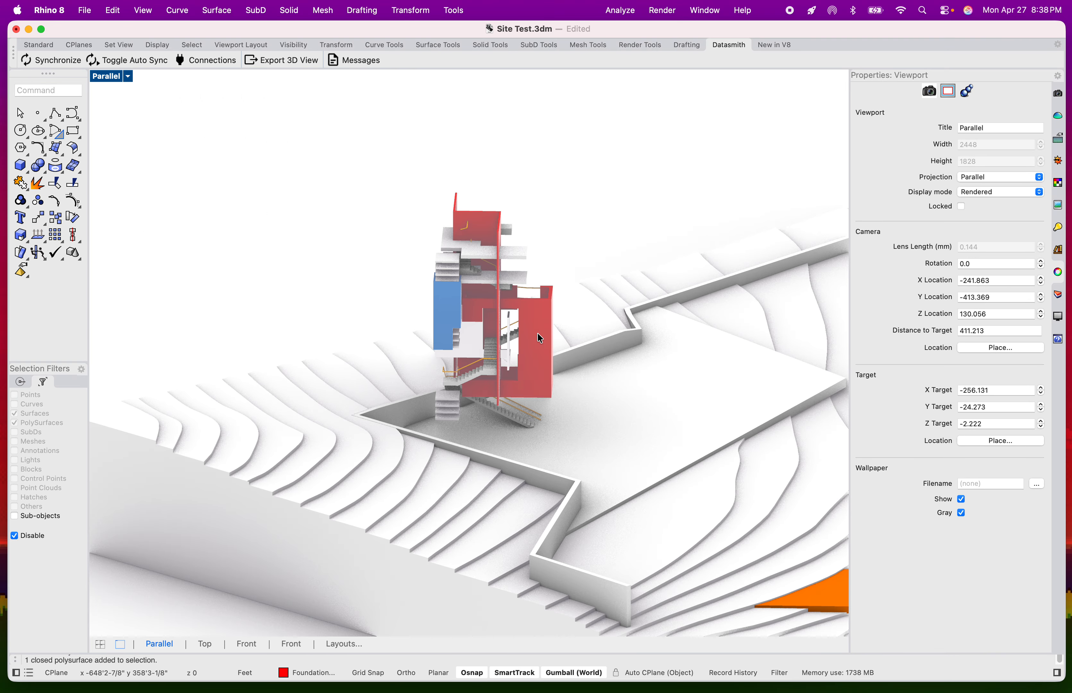
right_click_drag(533, 347, 509, 336, "shift")
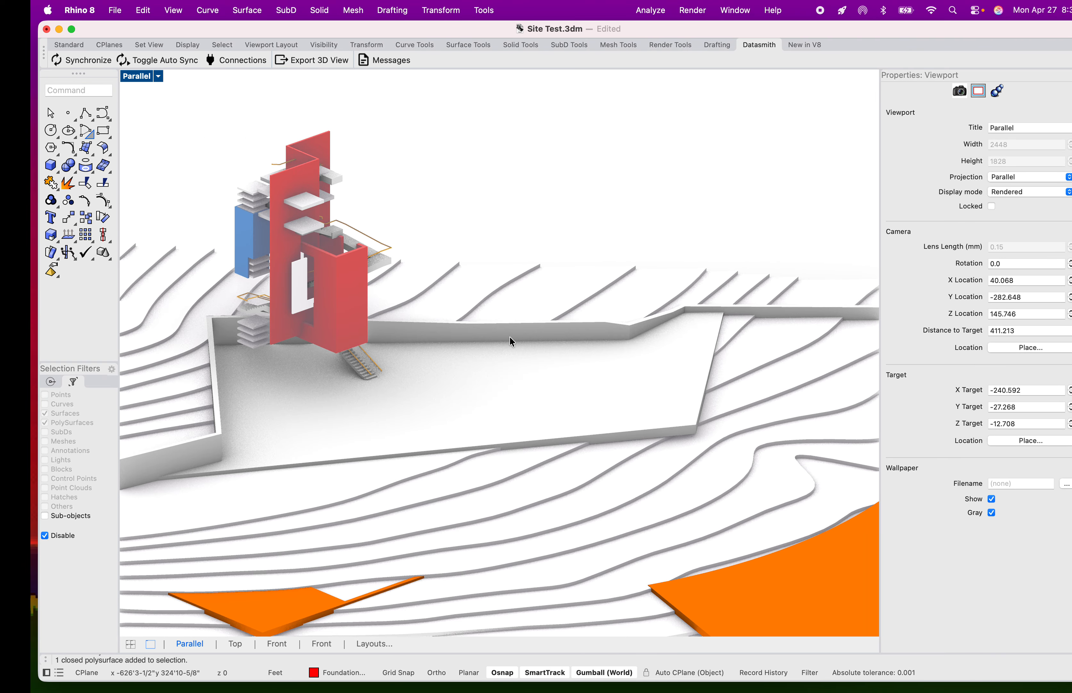
key("ctrl+Right")
scroll(569, 336, "up", 5)
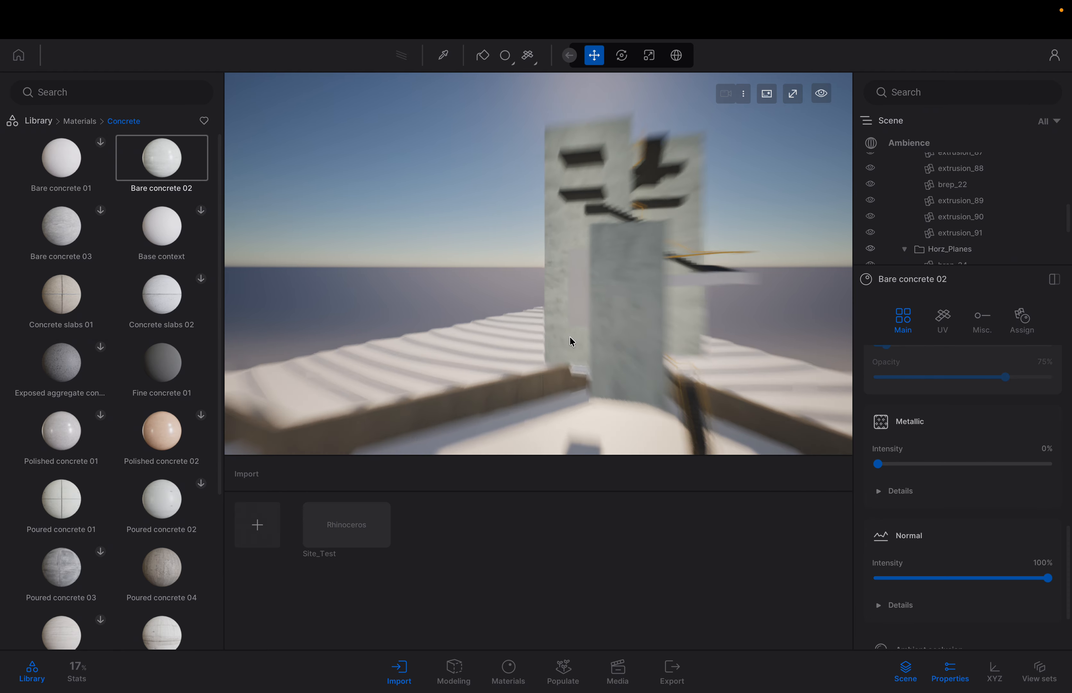
- Open the tree collection in the vegetation library and go to the Oriental Planetree models at its end
scroll(599, 291, "down", 6)
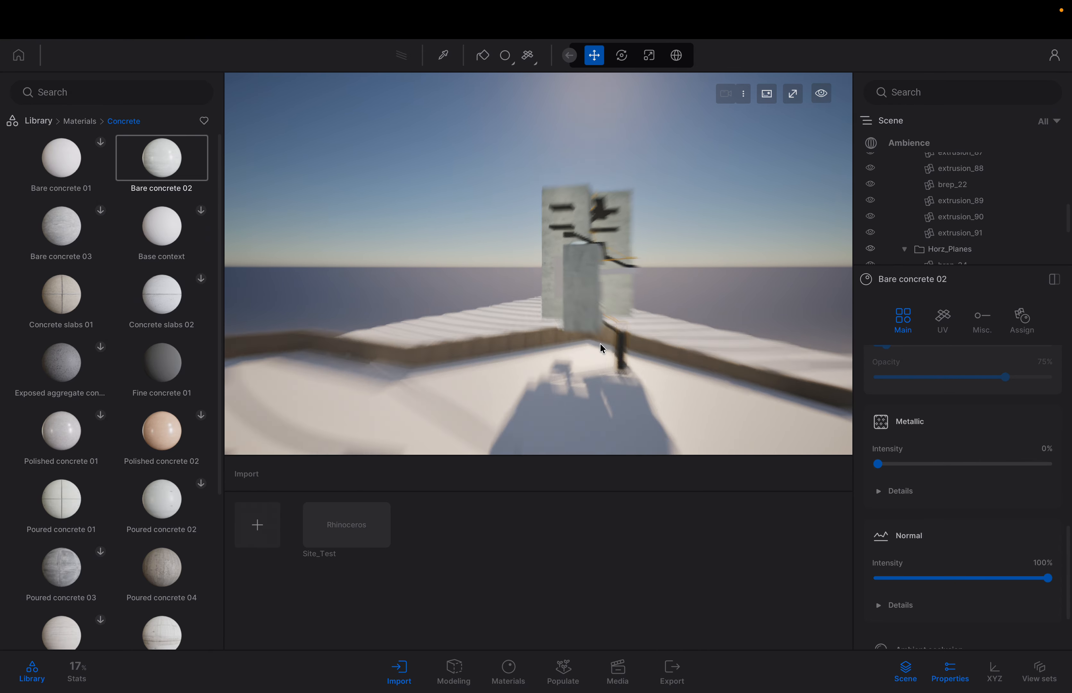
right_click_drag(598, 345, 606, 310)
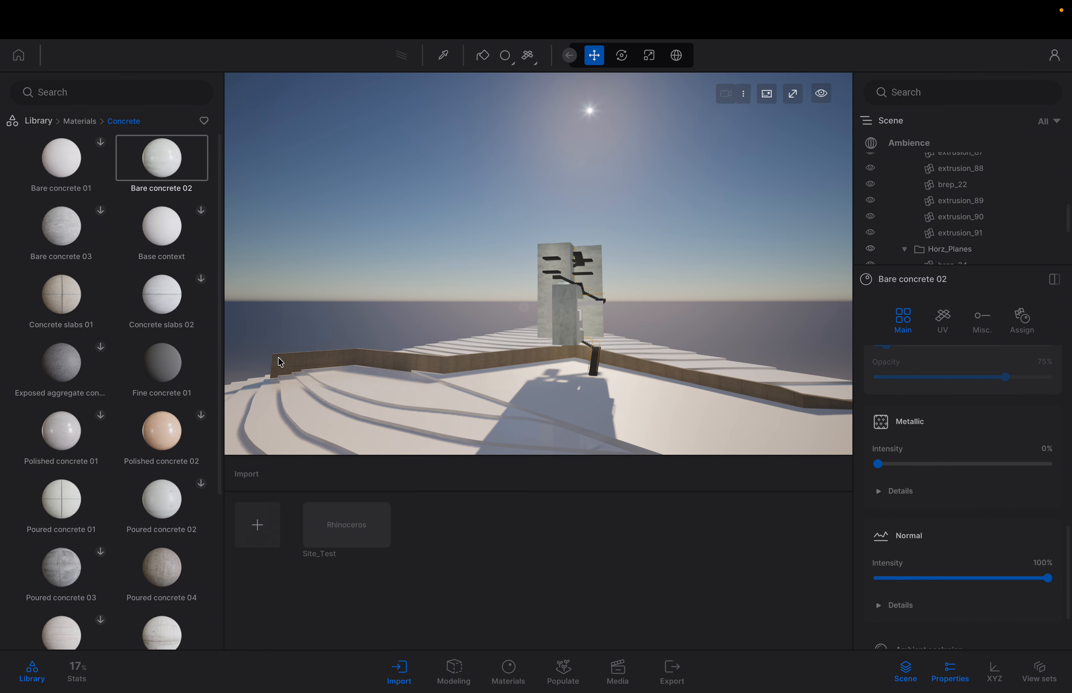
scroll(434, 367, "up", 8)
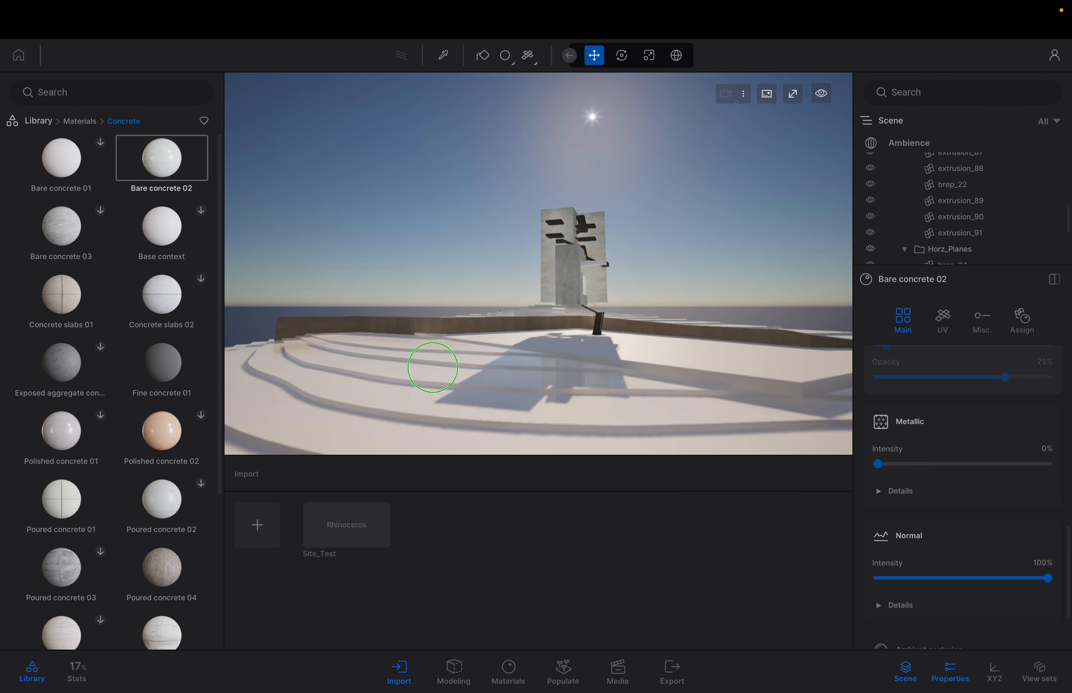
scroll(433, 367, "up", 5)
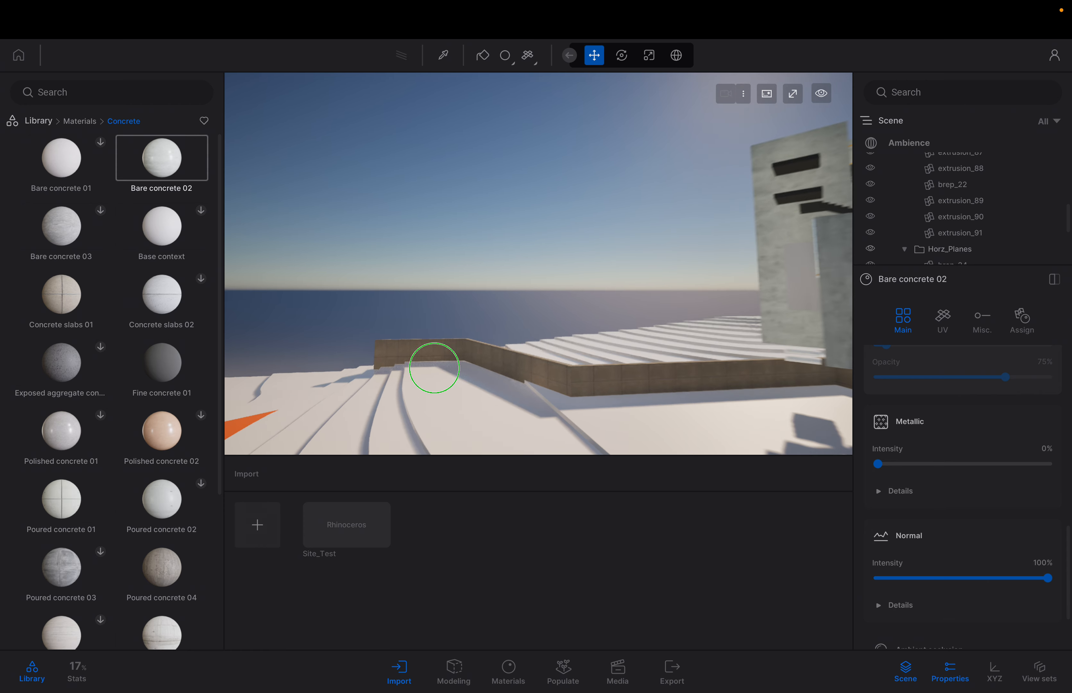
left_click(34, 122)
left_click(156, 161)
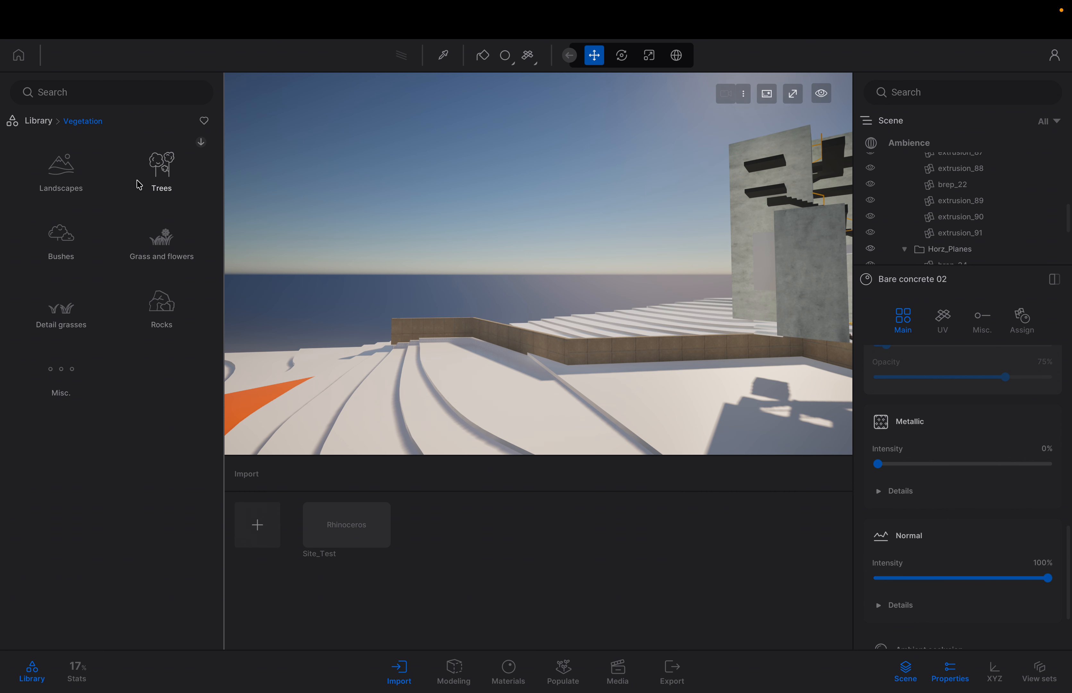
left_click(160, 173)
scroll(111, 219, "down", 15)
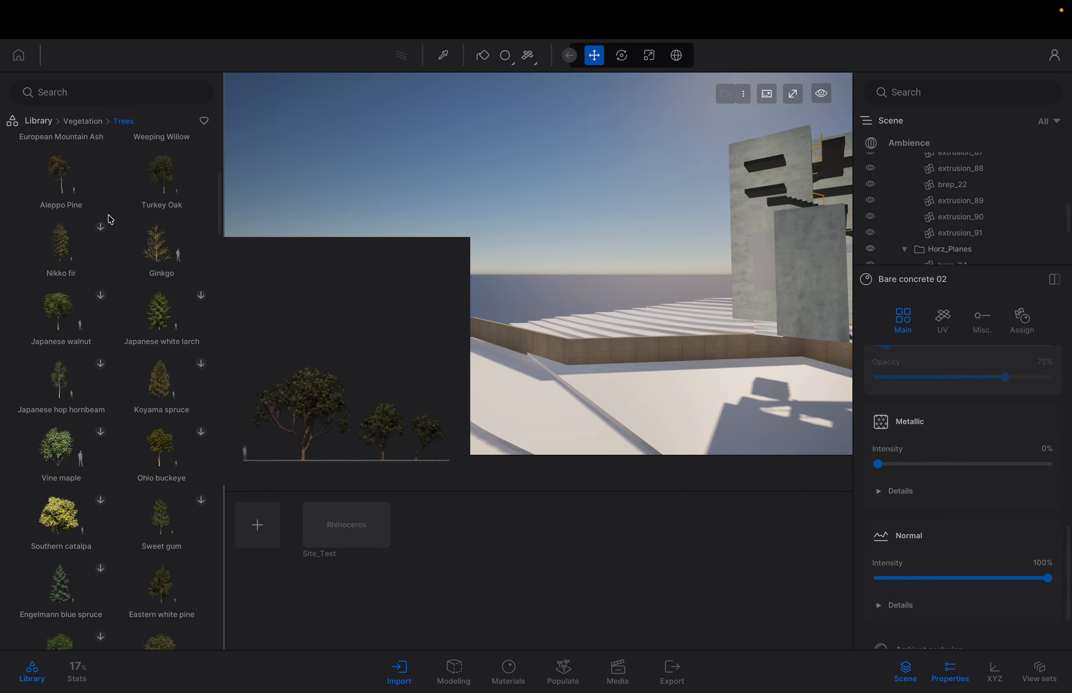
scroll(112, 220, "down", 20)
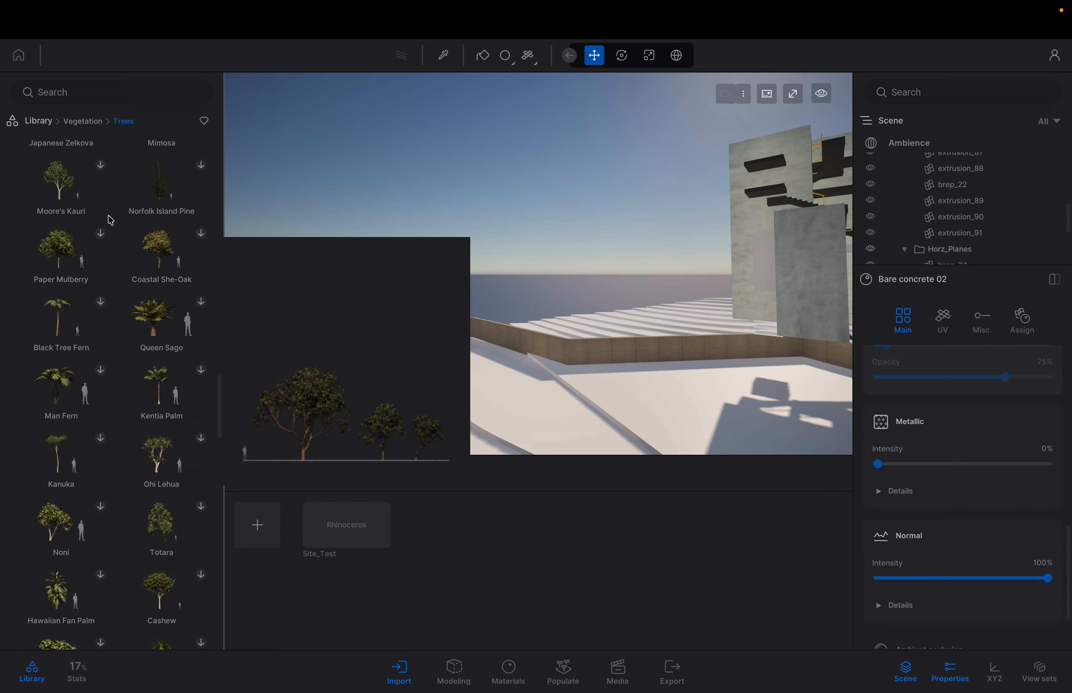
scroll(110, 224, "down", 15)
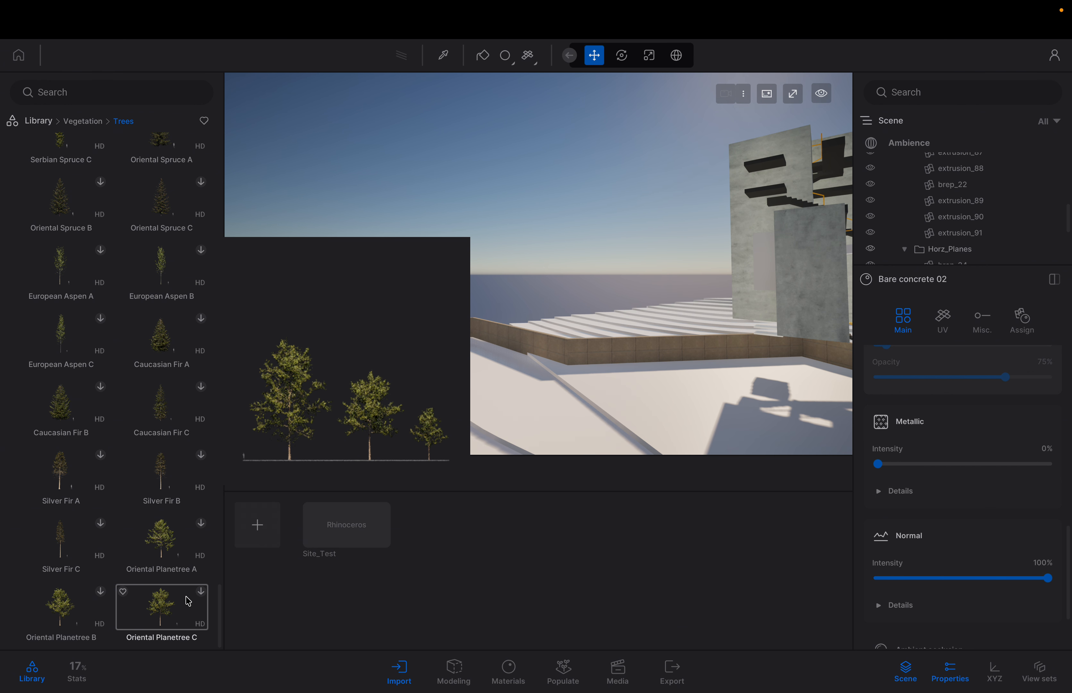
- Download Oriental Planetree C and mark it and Oriental Planetree B as favourites, showing only the favourite trees
left_click(124, 592)
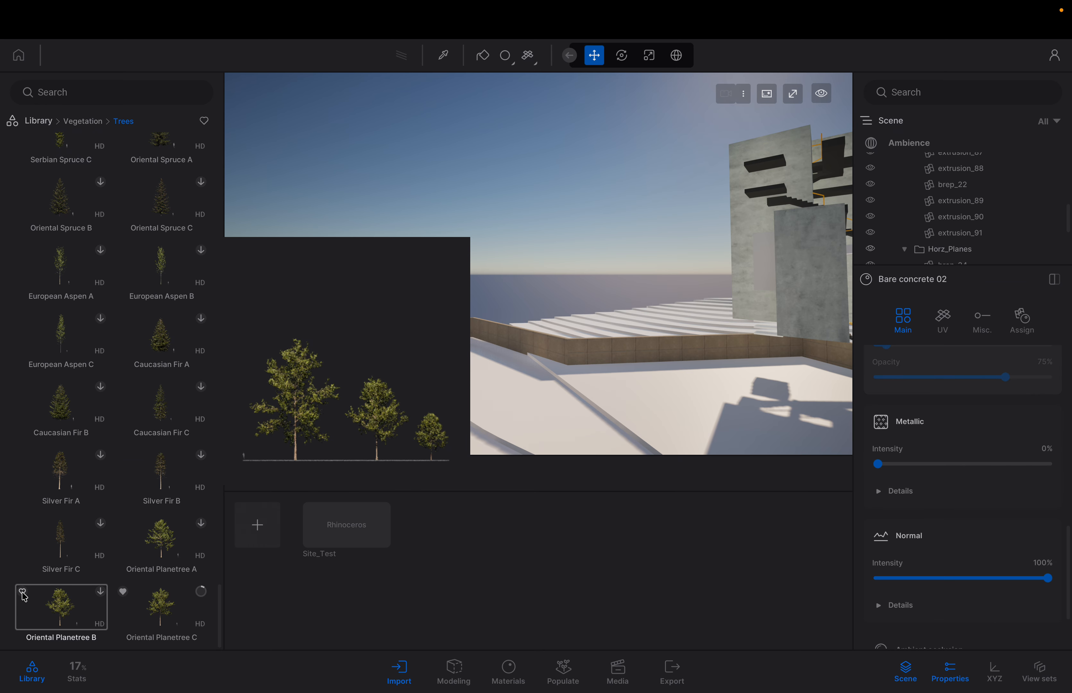
left_click(24, 593)
scroll(172, 247, "up", 5)
left_click(204, 120)
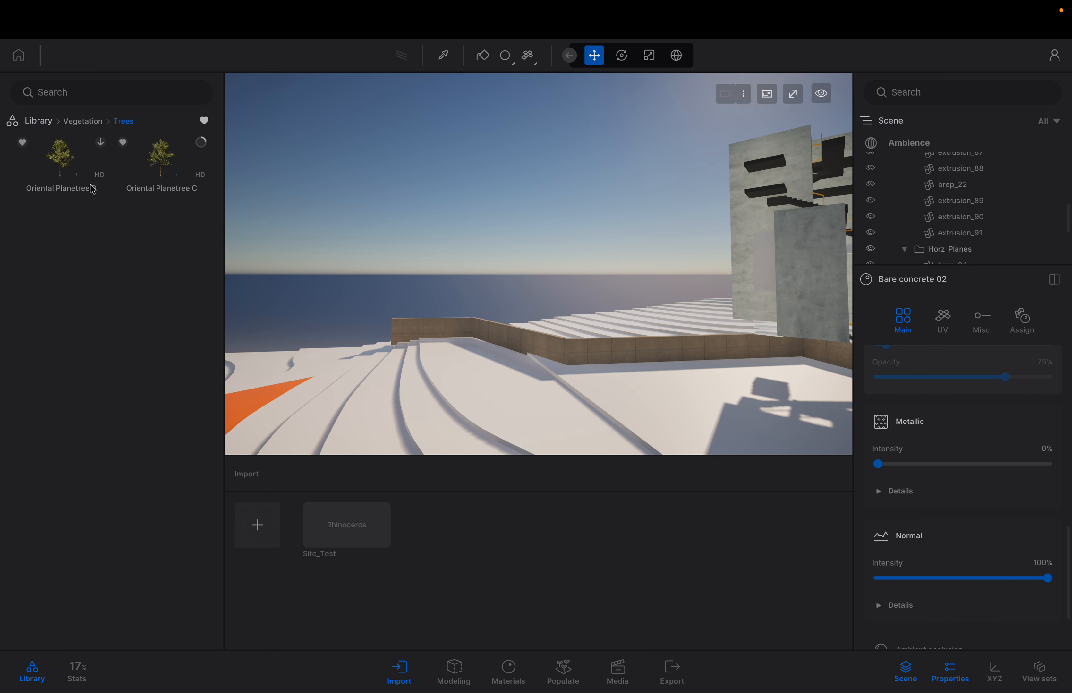
- Place an Oriental Planetree C on the stepped terrain behind the retaining wall, near its corner beside the tower
mouse_move(75, 156)
key("w")
mouse_move(416, 339)
right_mouse_down()
mouse_move(429, 345)
mouse_move(416, 340)
right_mouse_up()
key("s")
mouse_move(166, 152)
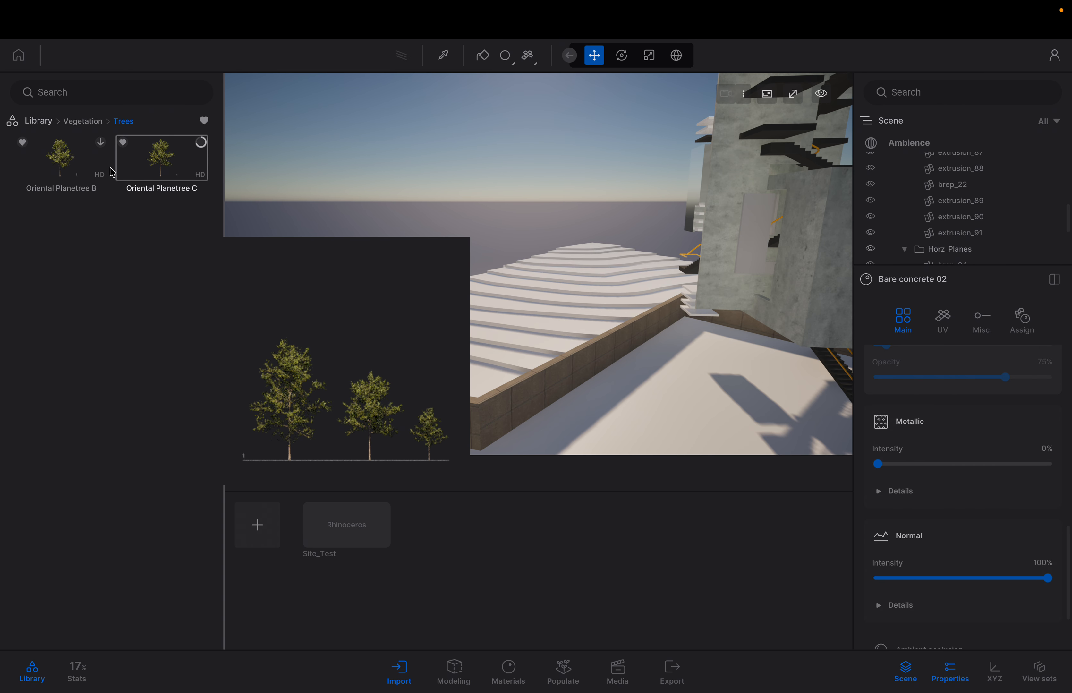
mouse_move(106, 171)
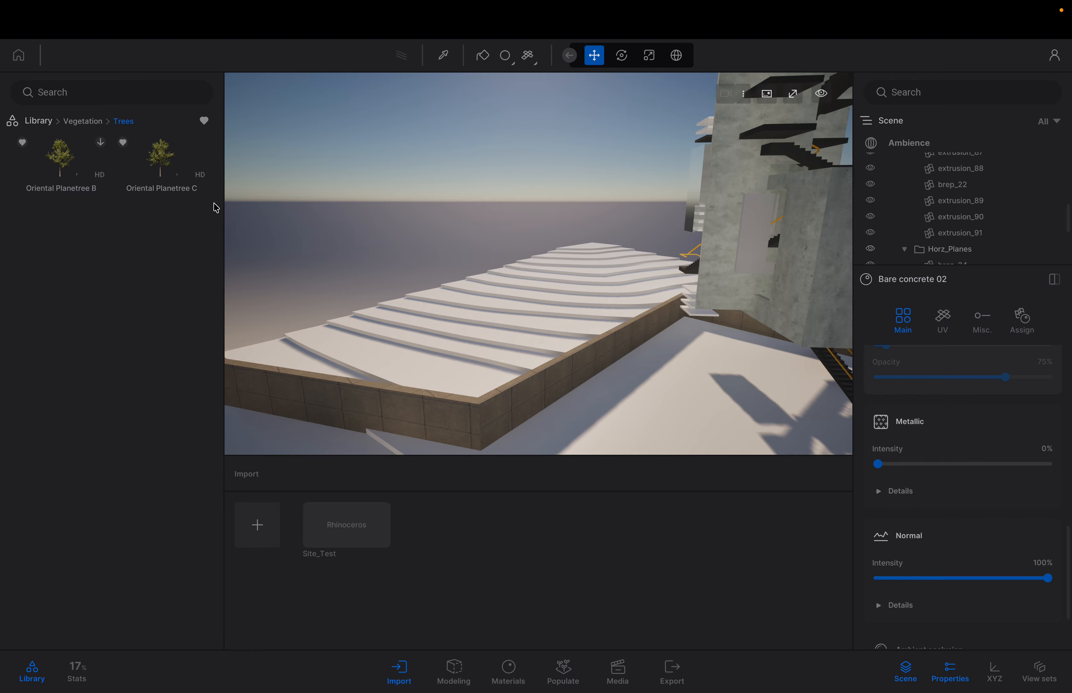
mouse_move(174, 177)
left_click_drag(163, 166, 500, 337)
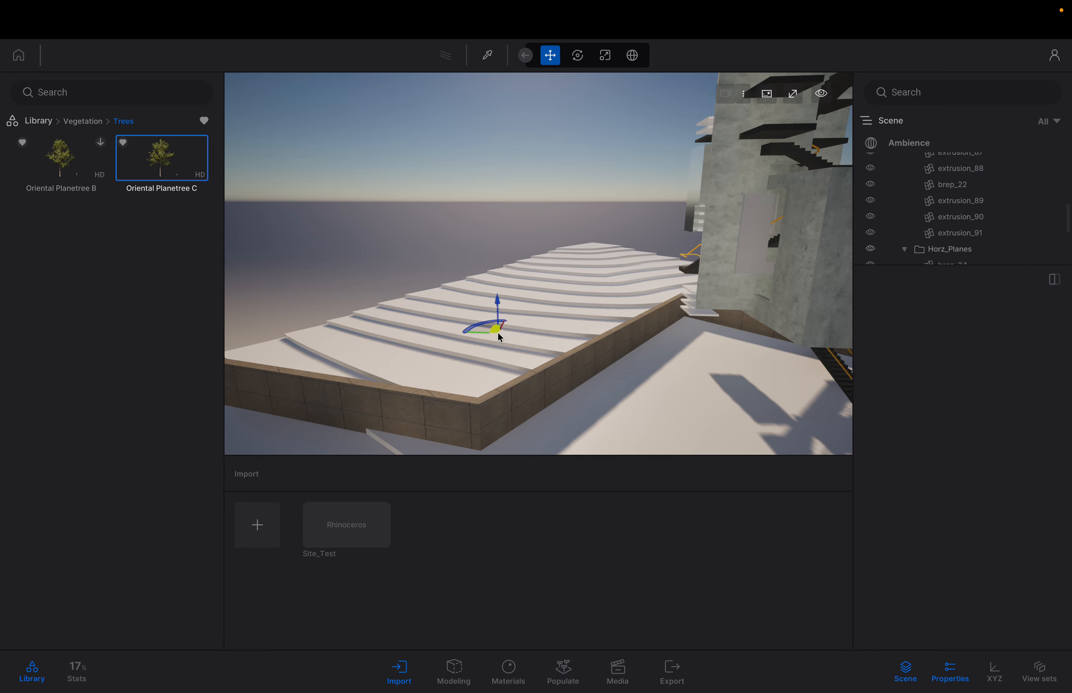
left_click_drag(499, 338, 271, 246)
mouse_move(198, 171)
left_click_drag(155, 173, 484, 343)
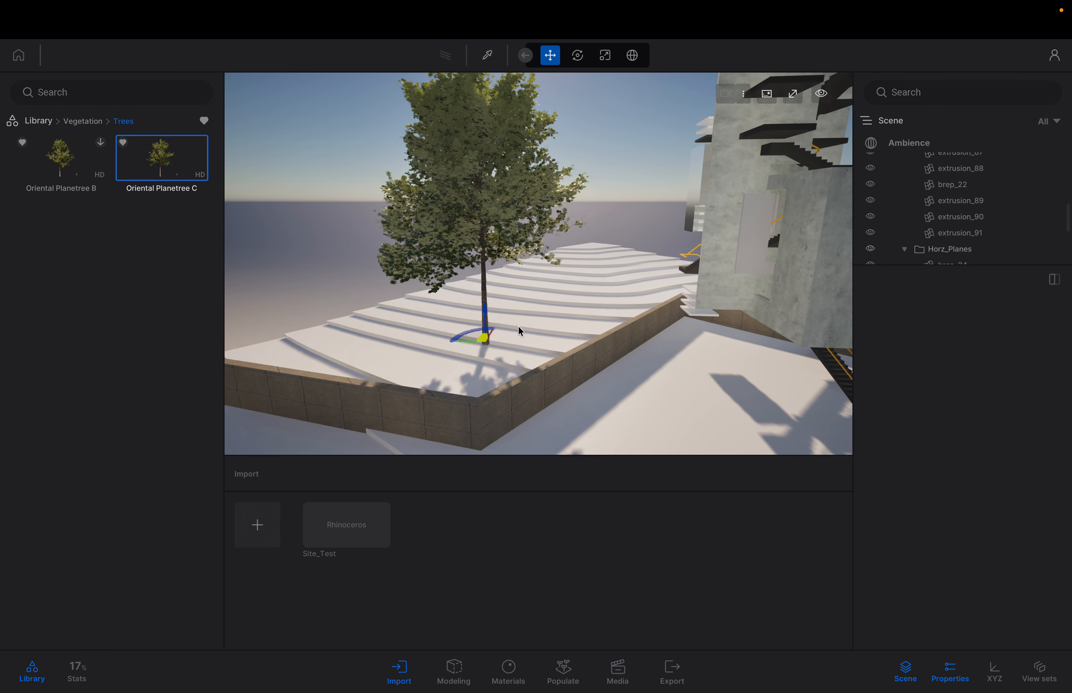
- Place four more Oriental Planetree C trees in a row across the contoured terrain beyond the orange surface
right_click_drag(463, 338, 463, 339)
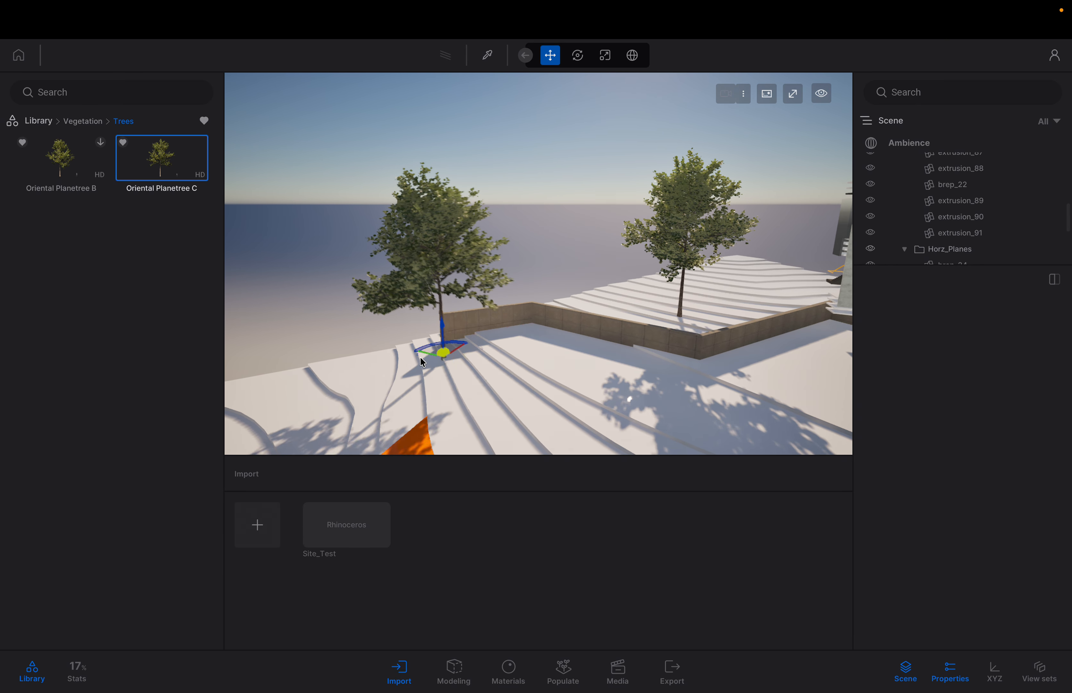
left_click(404, 369)
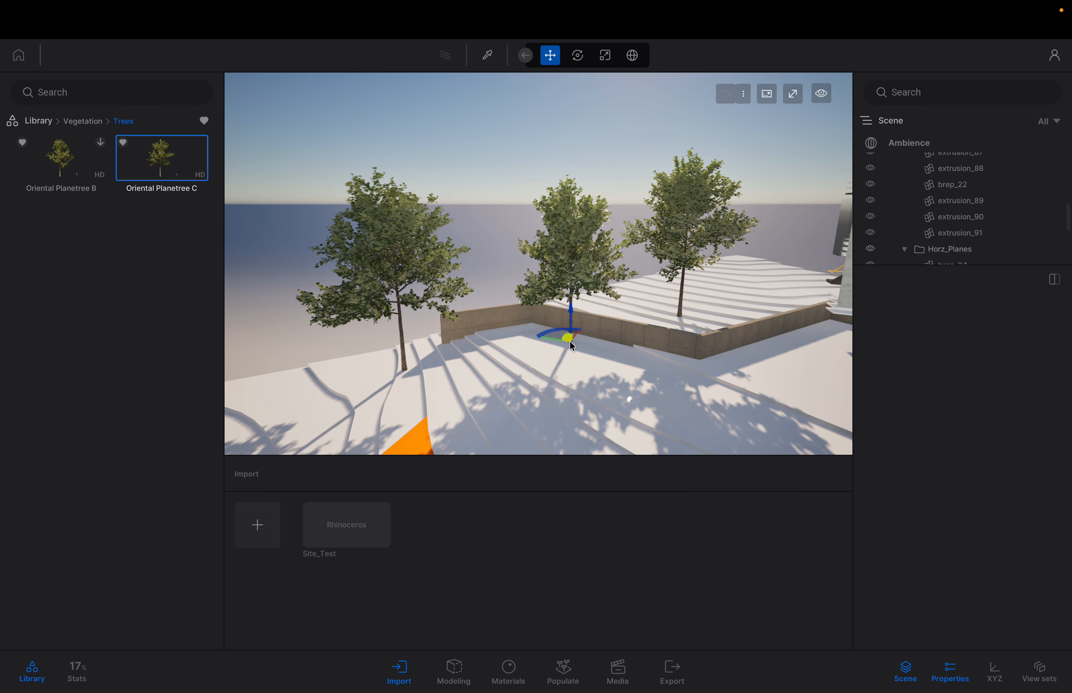
right_click_drag(479, 375, 479, 376)
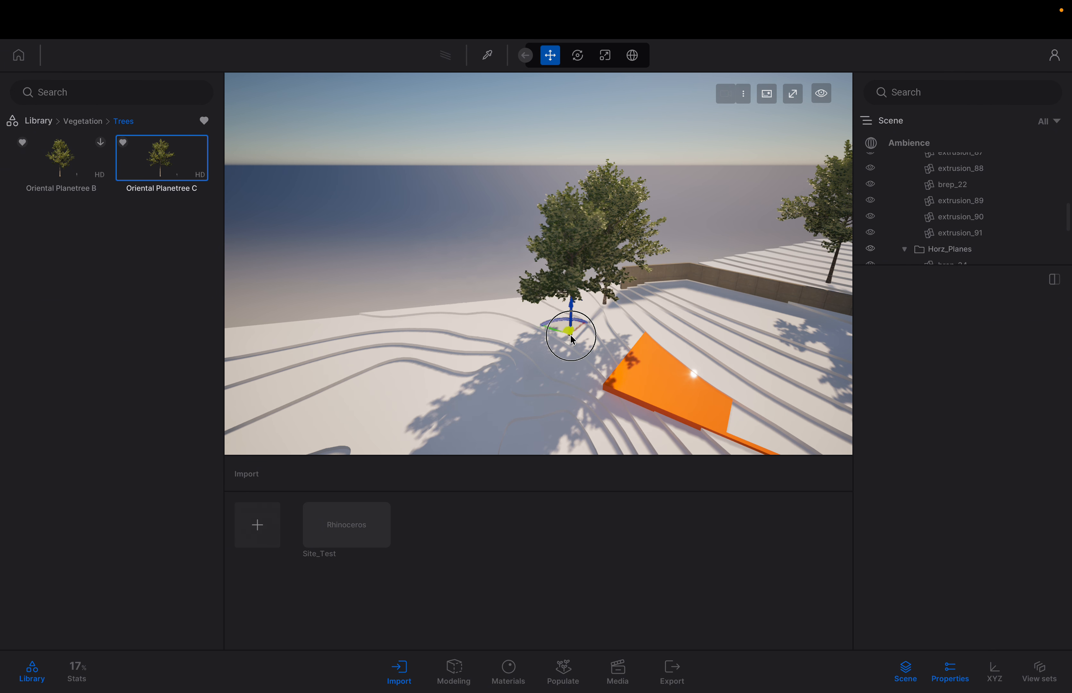
left_click(569, 339)
left_click(509, 333)
left_click(414, 338)
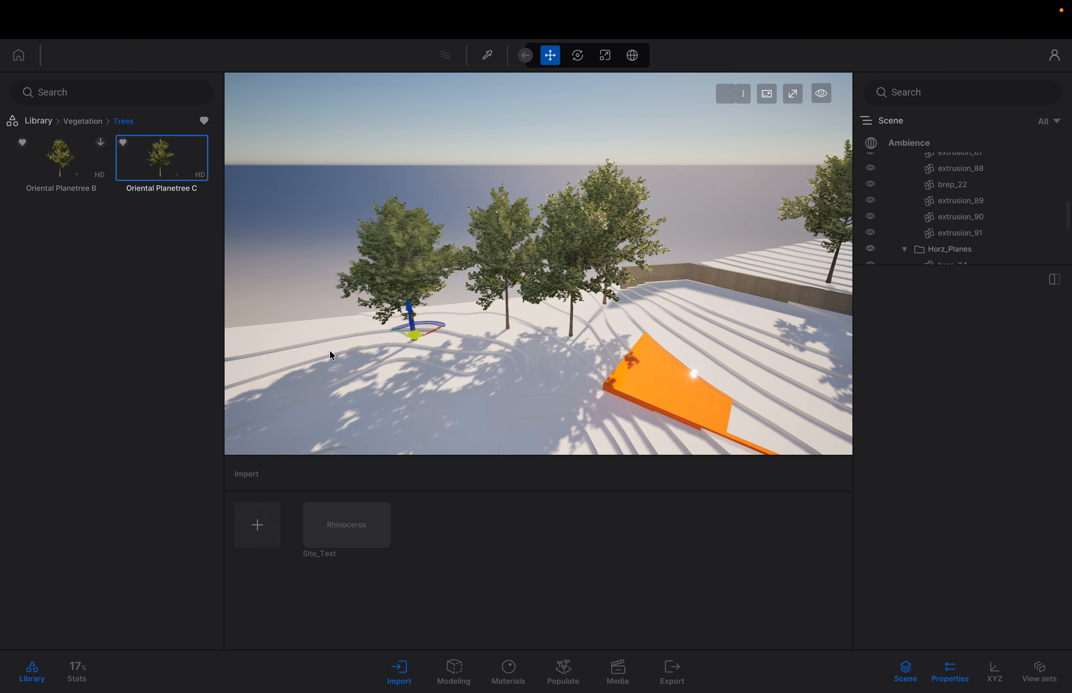
- Add more Oriental Planetree C trees behind the first row, toward the terrain's far edge
right_click_drag(257, 352, 257, 352)
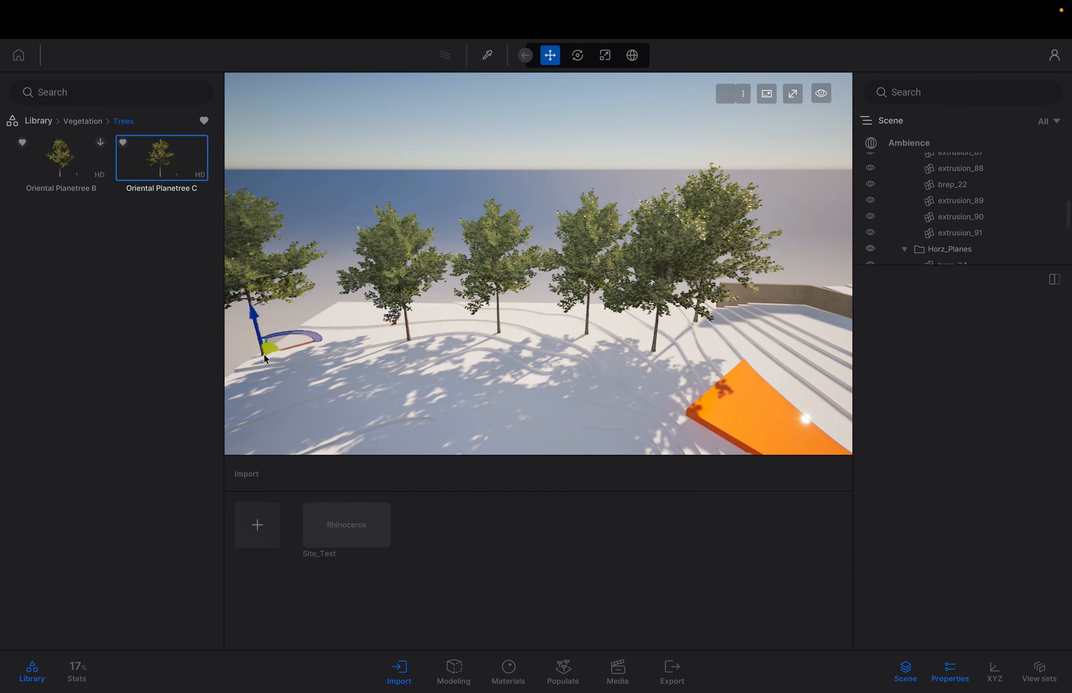
left_click(388, 310)
left_click(470, 316)
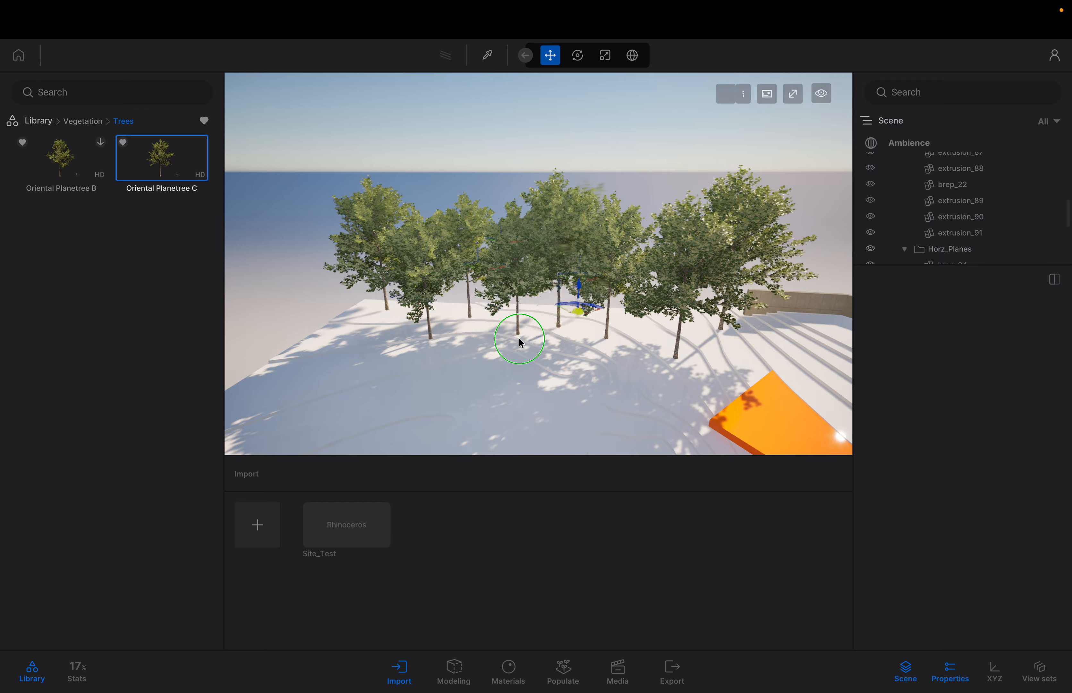
mouse_move(518, 337)
right_mouse_down()
mouse_move(540, 338)
mouse_move(522, 341)
right_mouse_up()
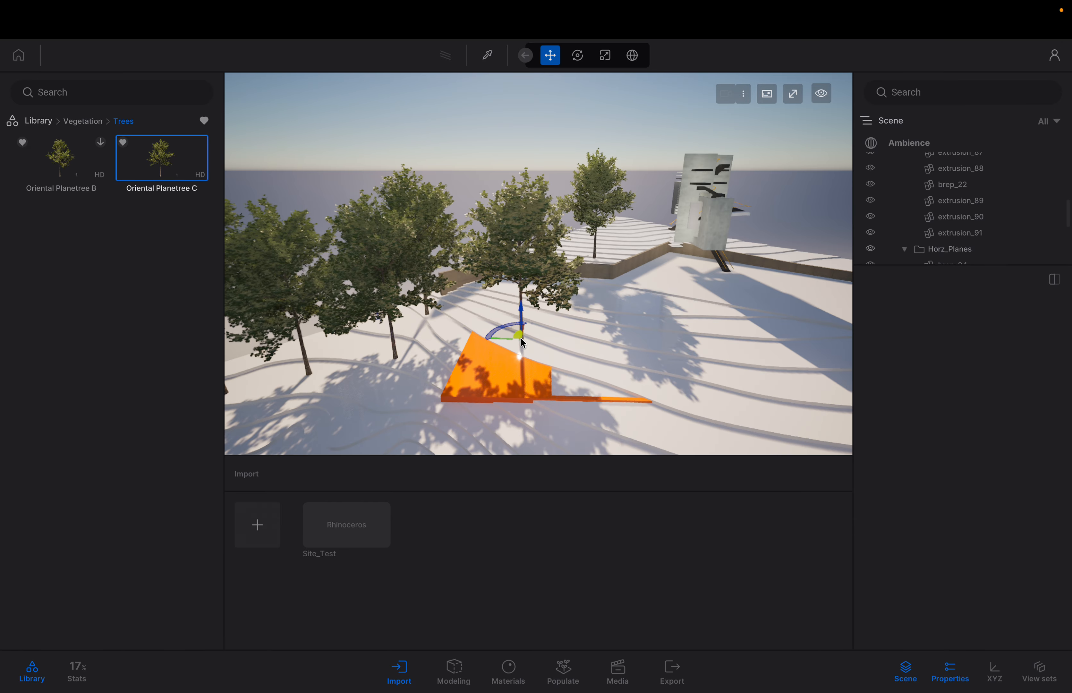
- Download Oriental Planetree B and place several of these trees on the terraces around the tower
left_click(68, 167)
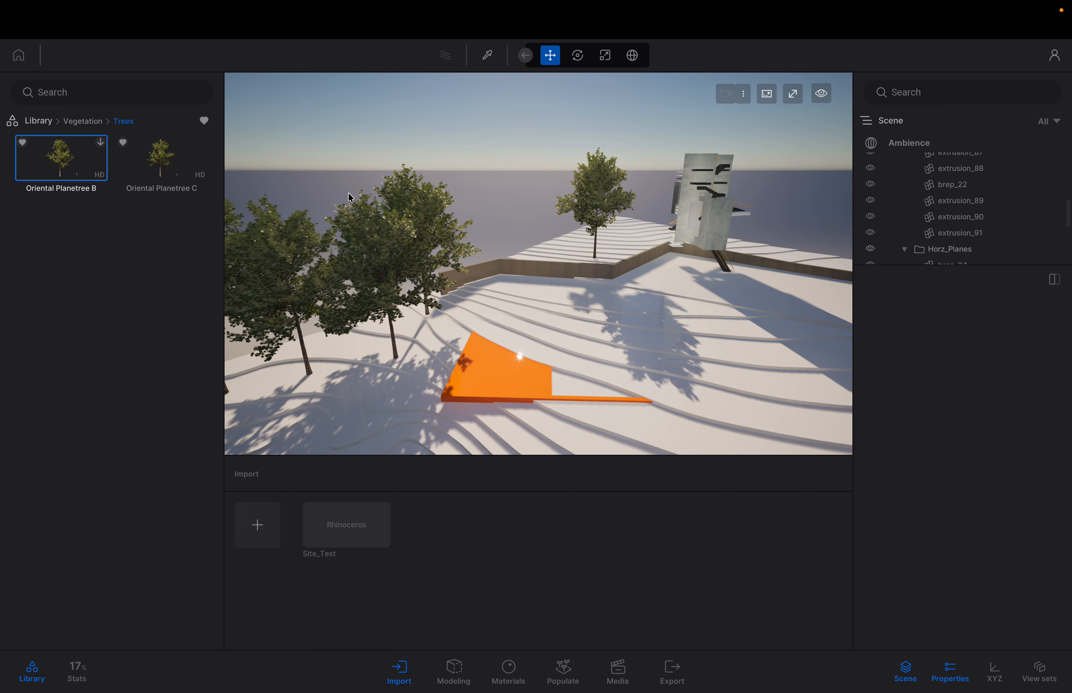
left_click(102, 144)
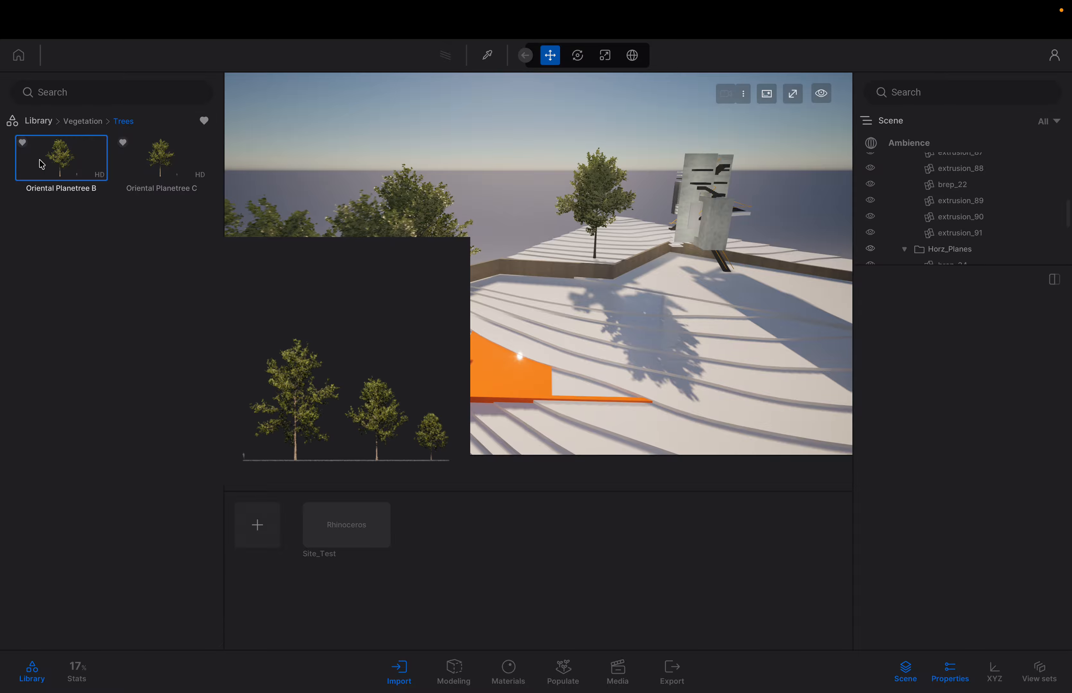
left_click_drag(40, 163, 550, 256)
left_click_drag(555, 250, 590, 254)
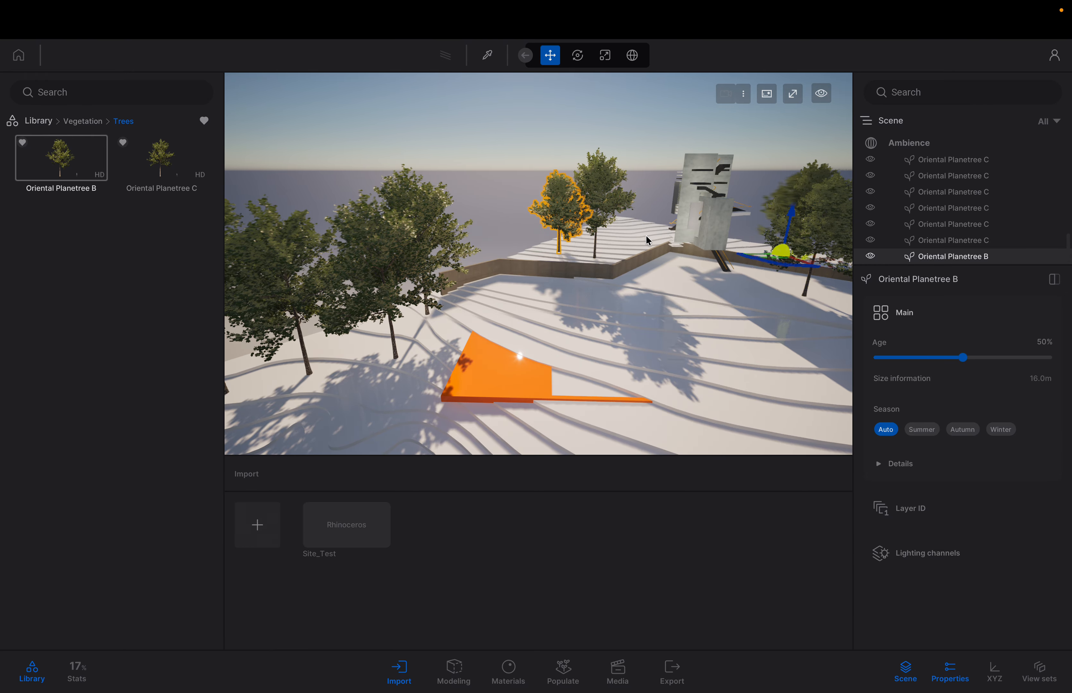
left_click(617, 673)
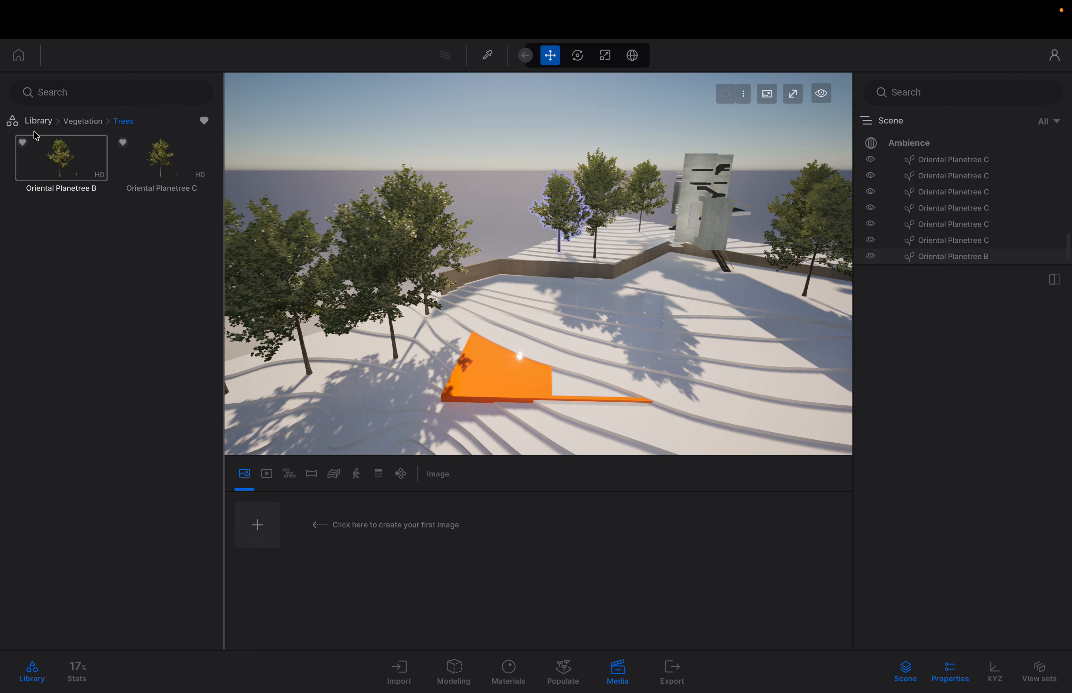
left_click(28, 672)
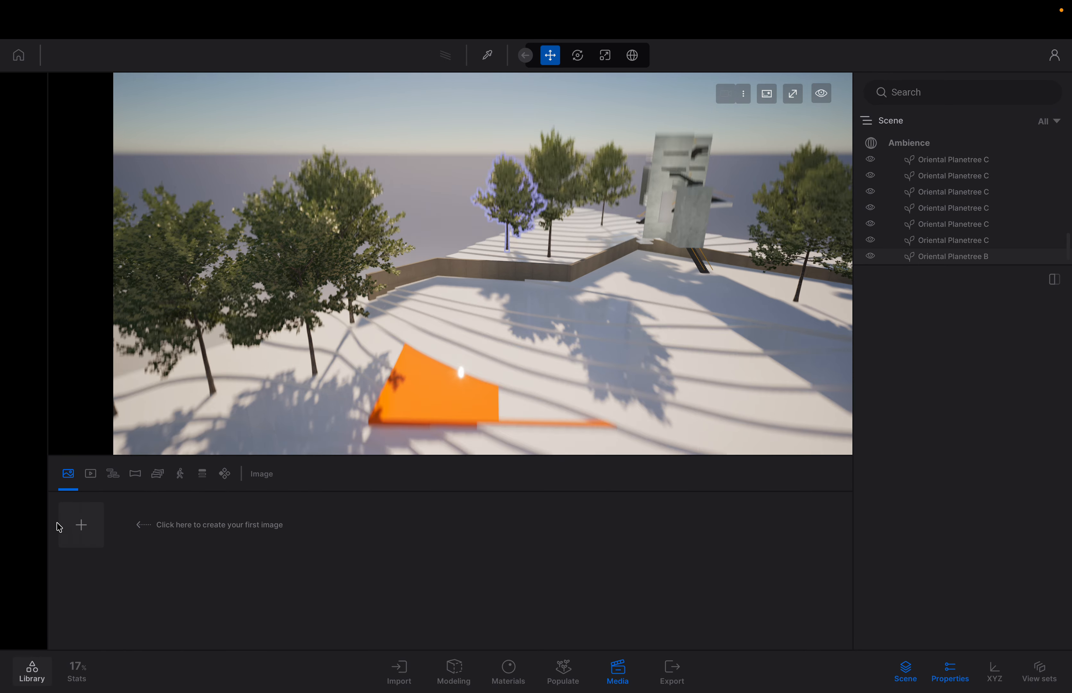
left_click(30, 672)
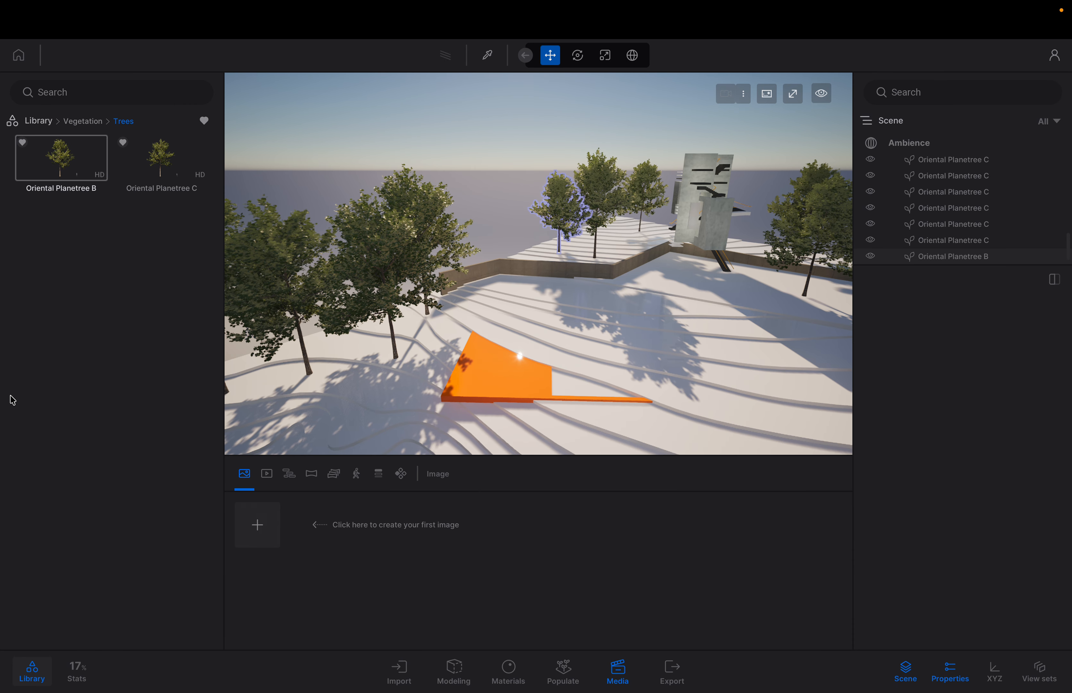
- Turn off the library's favourites filter, look through the material categories and return to the library's top level
left_click(37, 121)
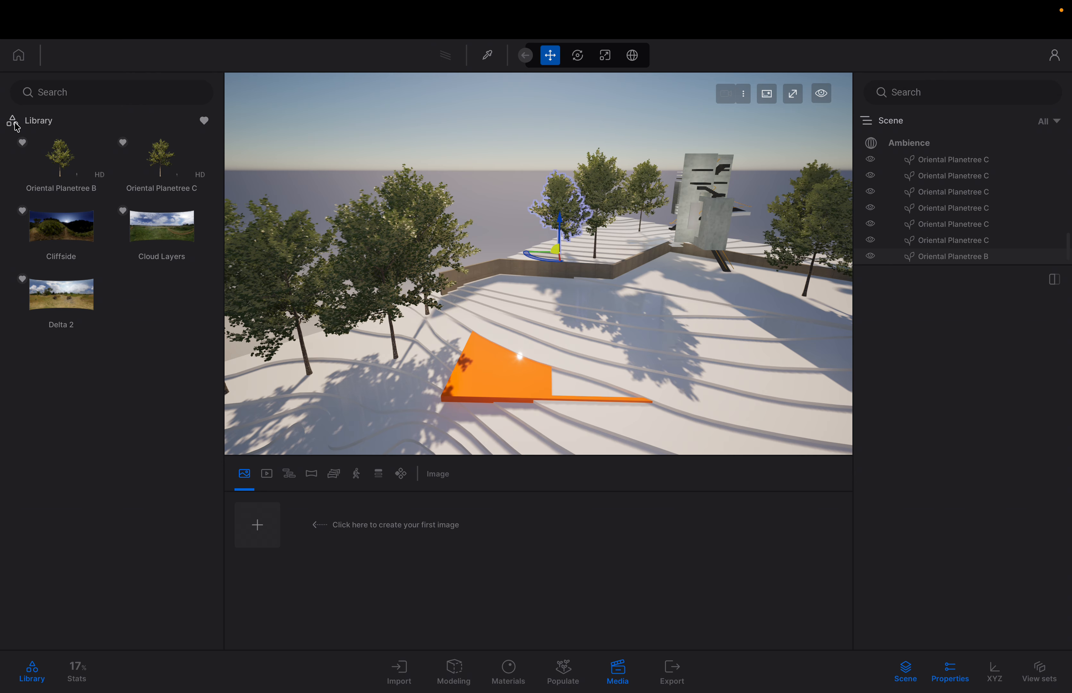
left_click(32, 672)
left_click(400, 669)
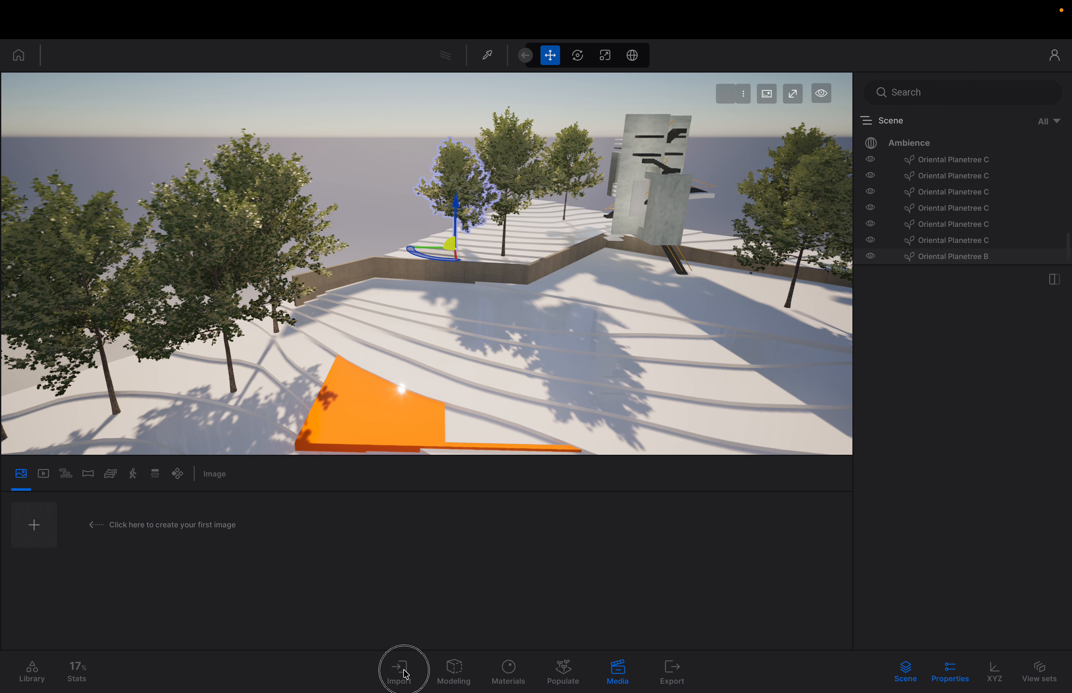
left_click(33, 669)
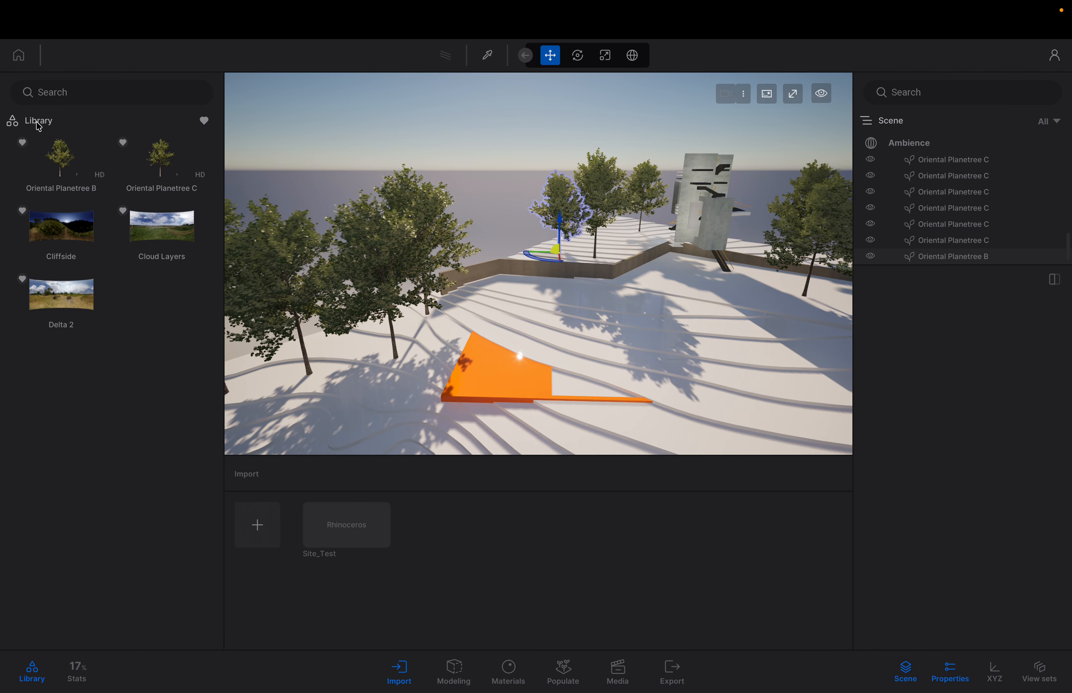
left_click(444, 673)
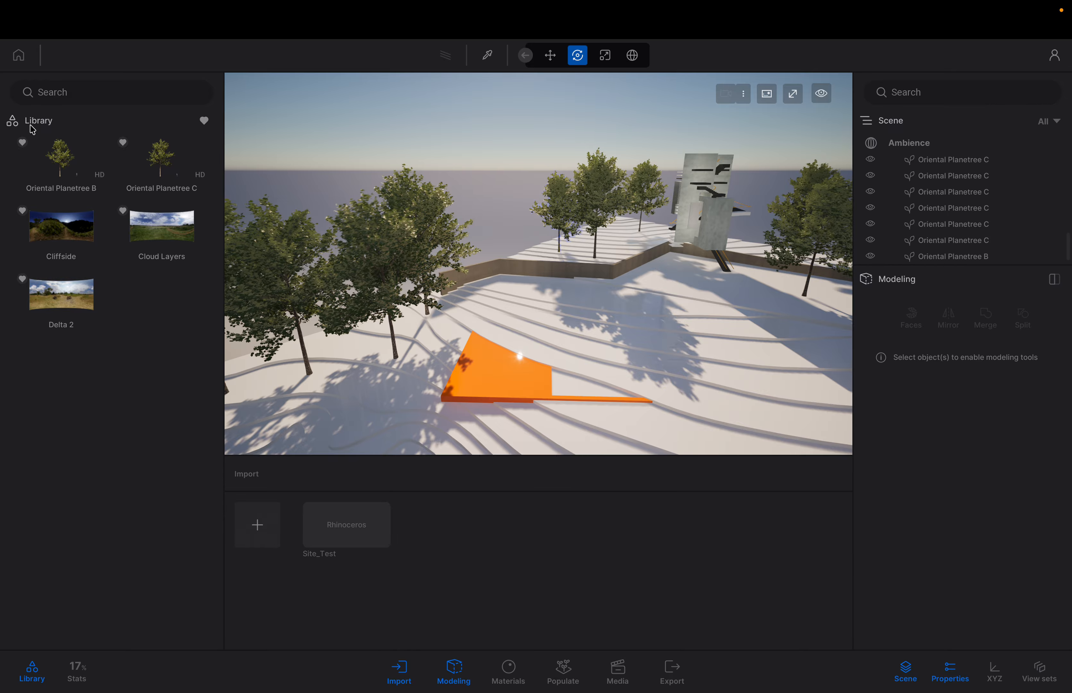
left_click(18, 123)
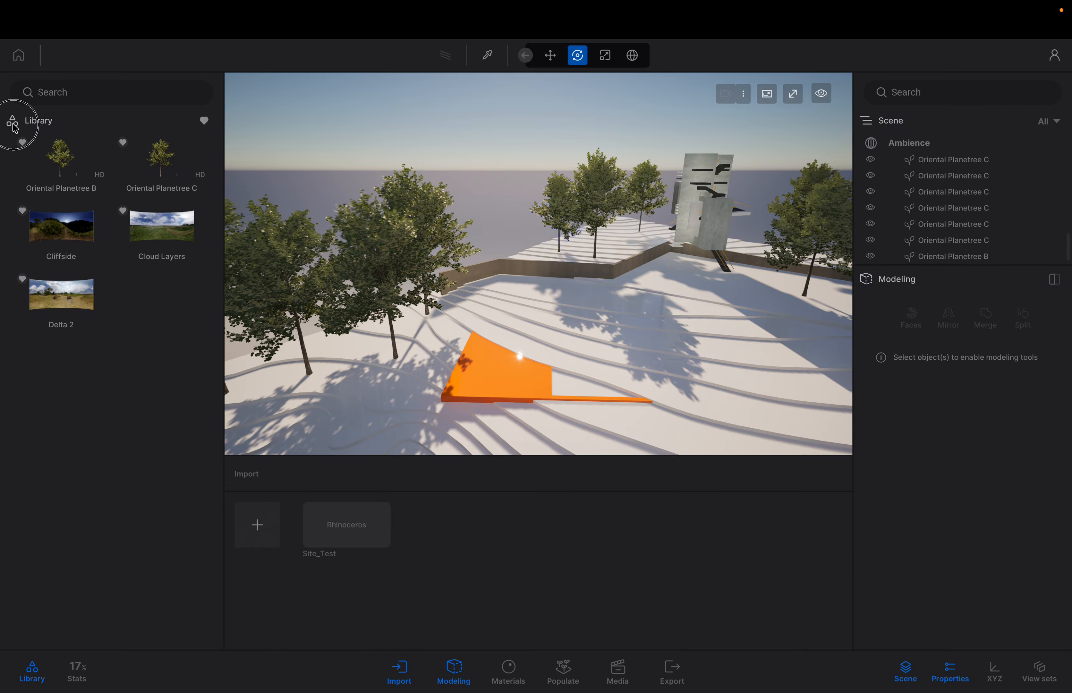
left_click(204, 122)
left_click(59, 163)
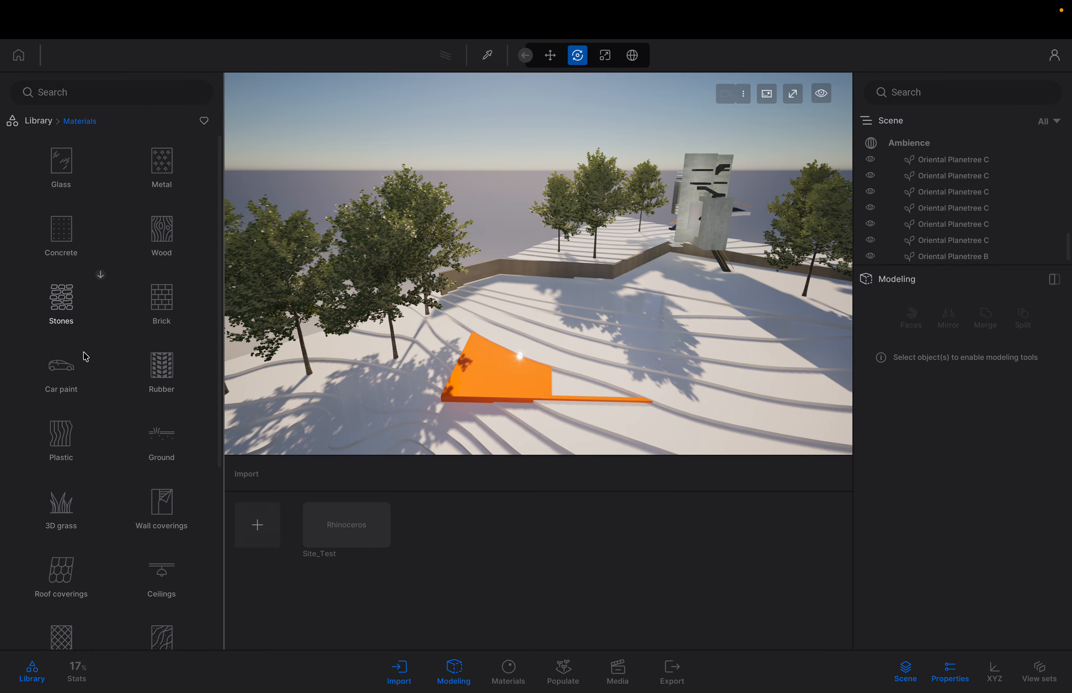
scroll(62, 392, "down", 1)
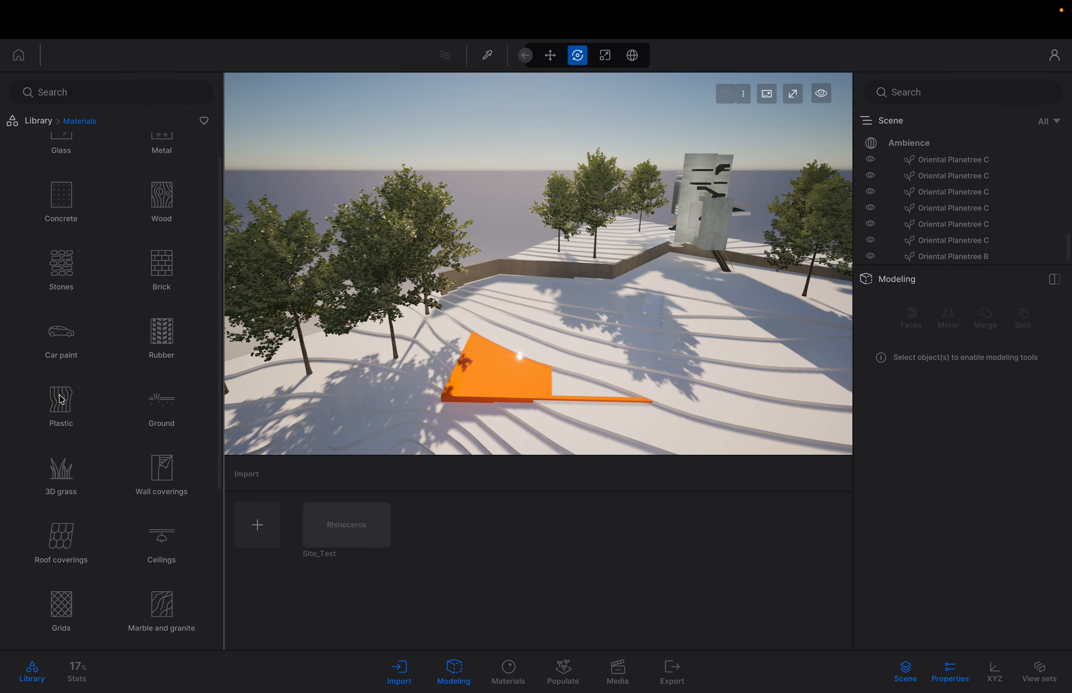
left_click(40, 124)
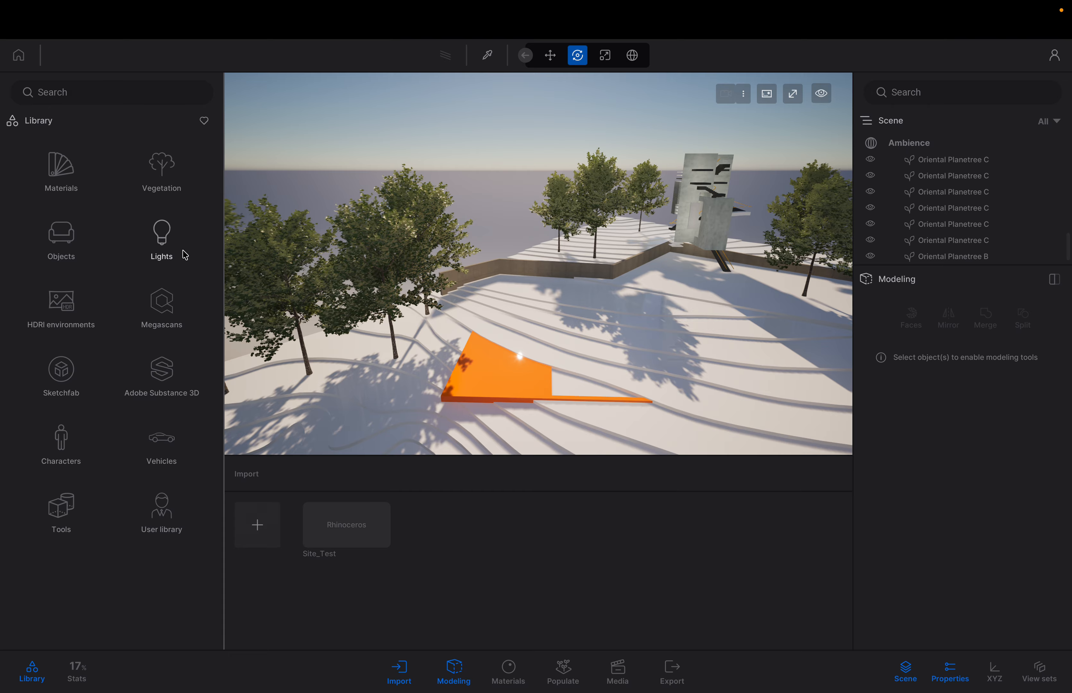
- Download the Lythwood Field and Lenong 3 outdoor HDRI environments and apply Lenong 3 to the scene
left_click(75, 315)
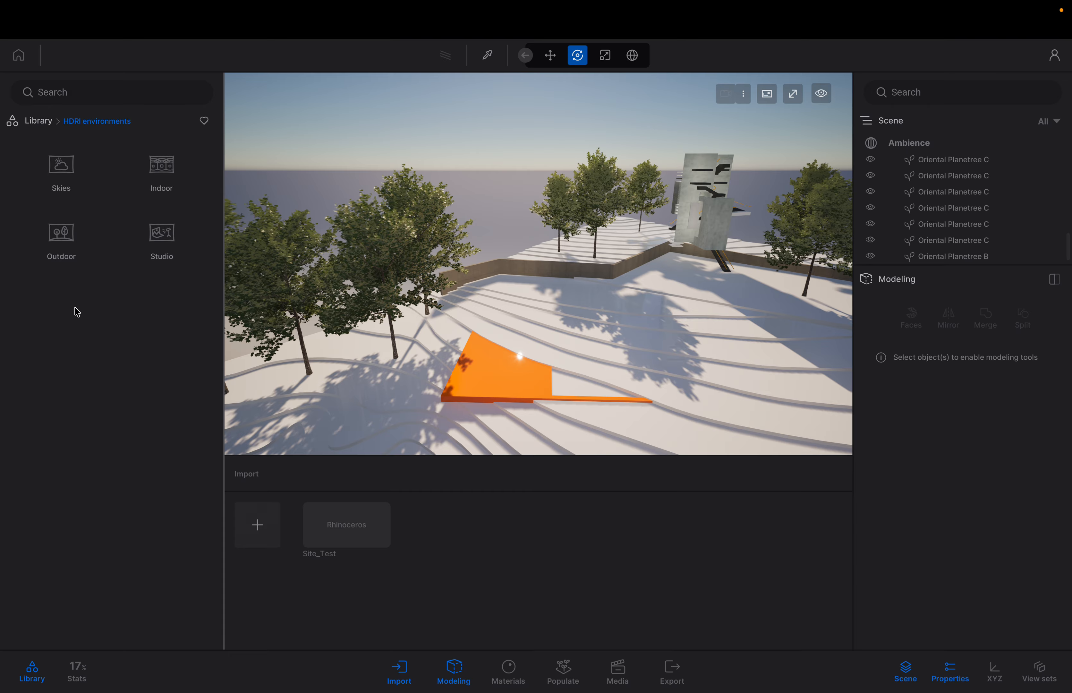
left_click(52, 242)
scroll(119, 345, "down", 10)
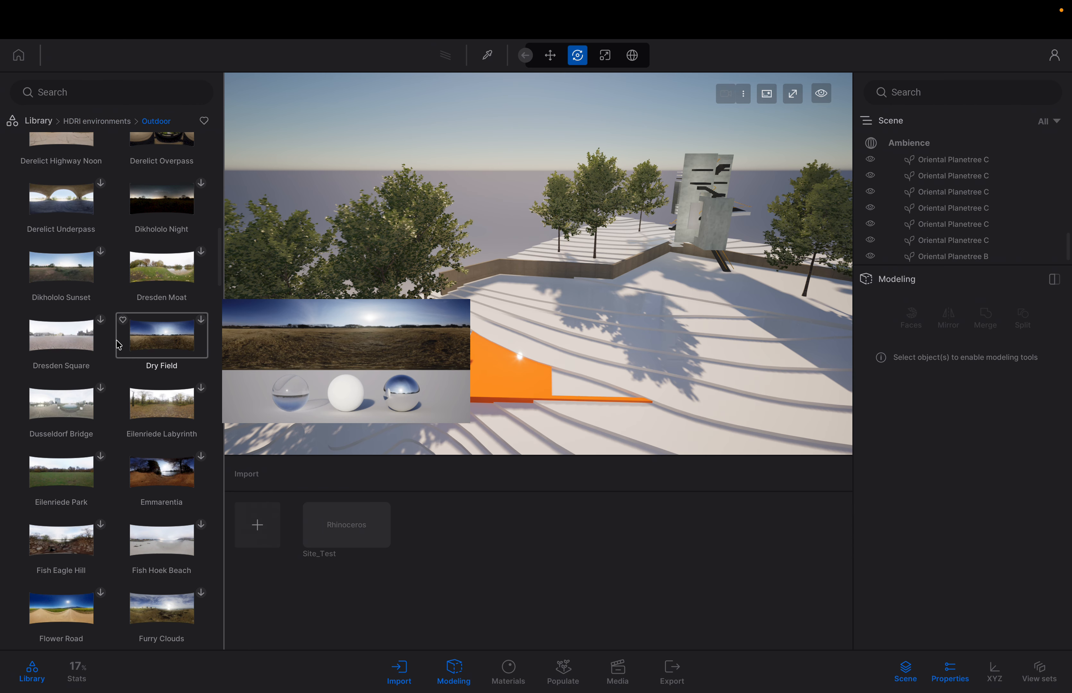
scroll(118, 345, "down", 10)
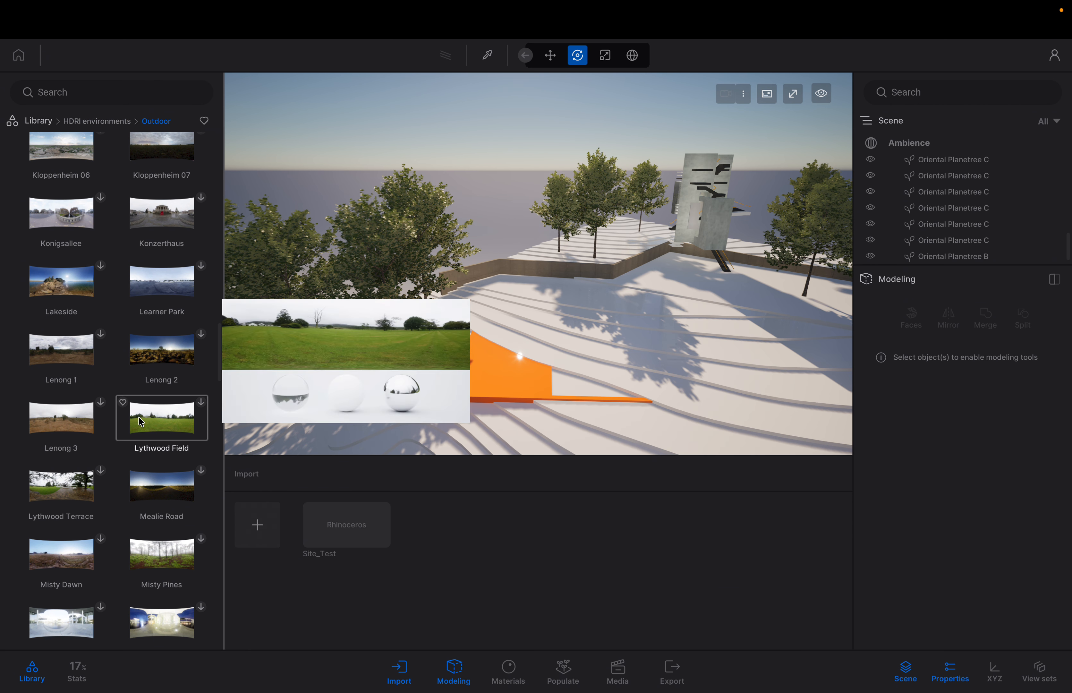
left_click(200, 403)
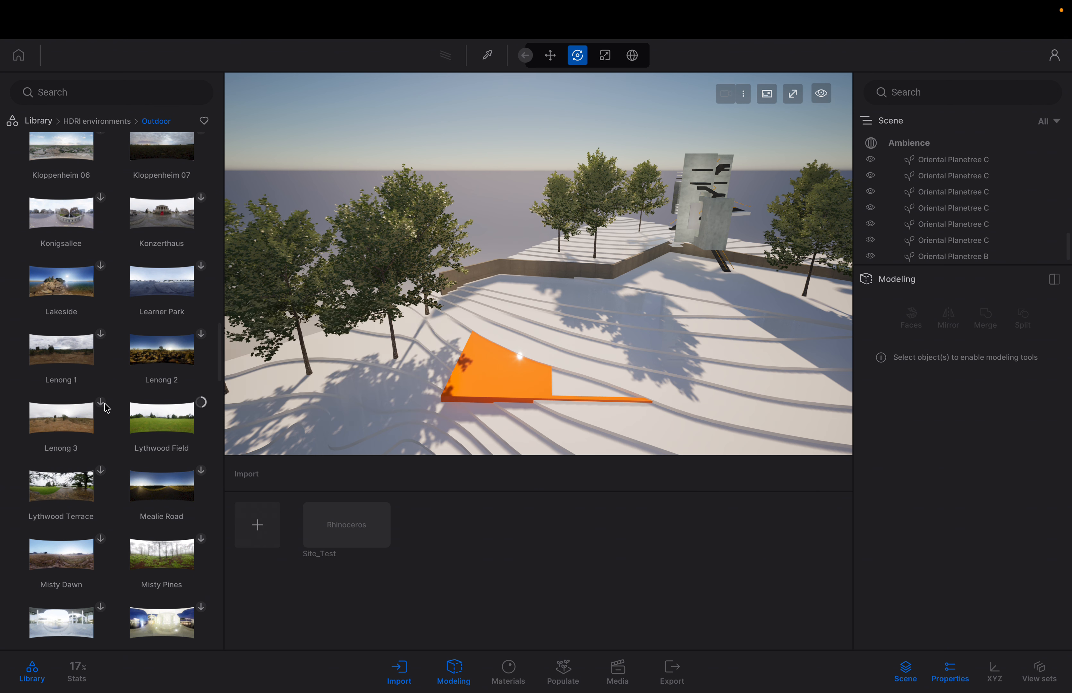
mouse_move(104, 407)
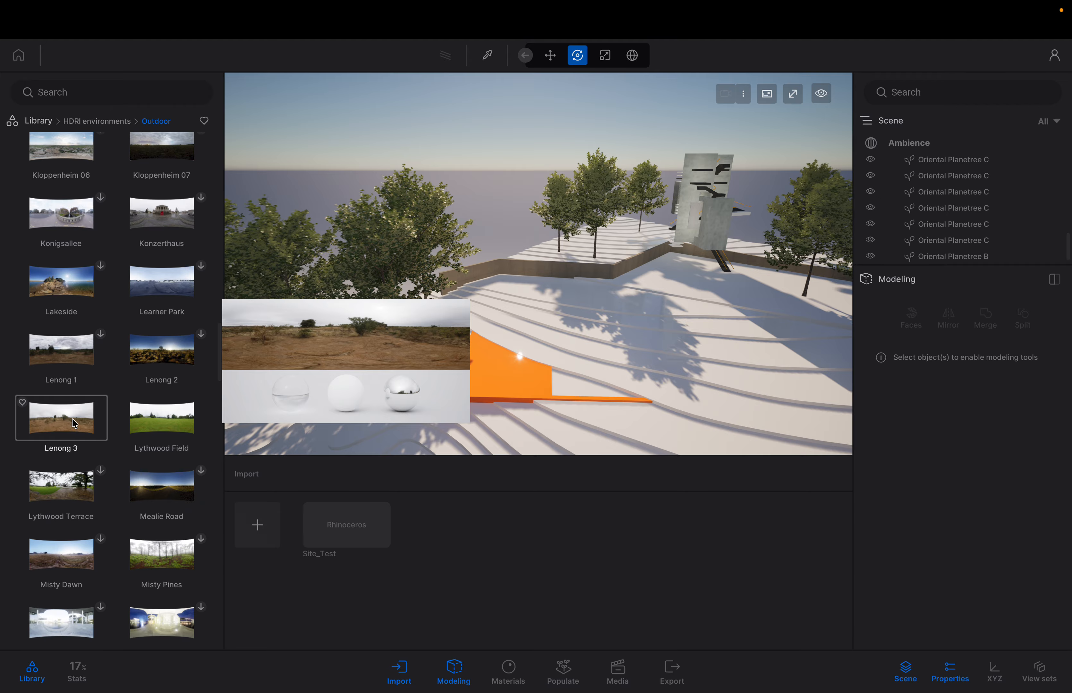
left_click_drag(74, 420, 496, 186)
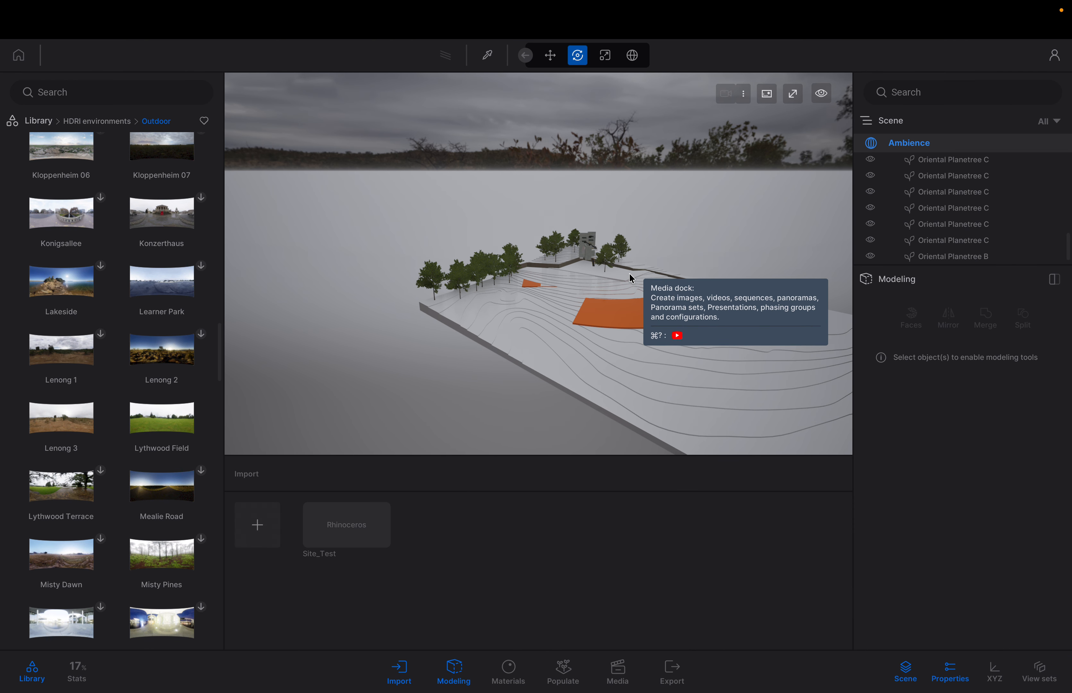
- Frame the tower and trees from near ground level and open the image section of the media dock
left_click_drag(623, 297, 623, 301)
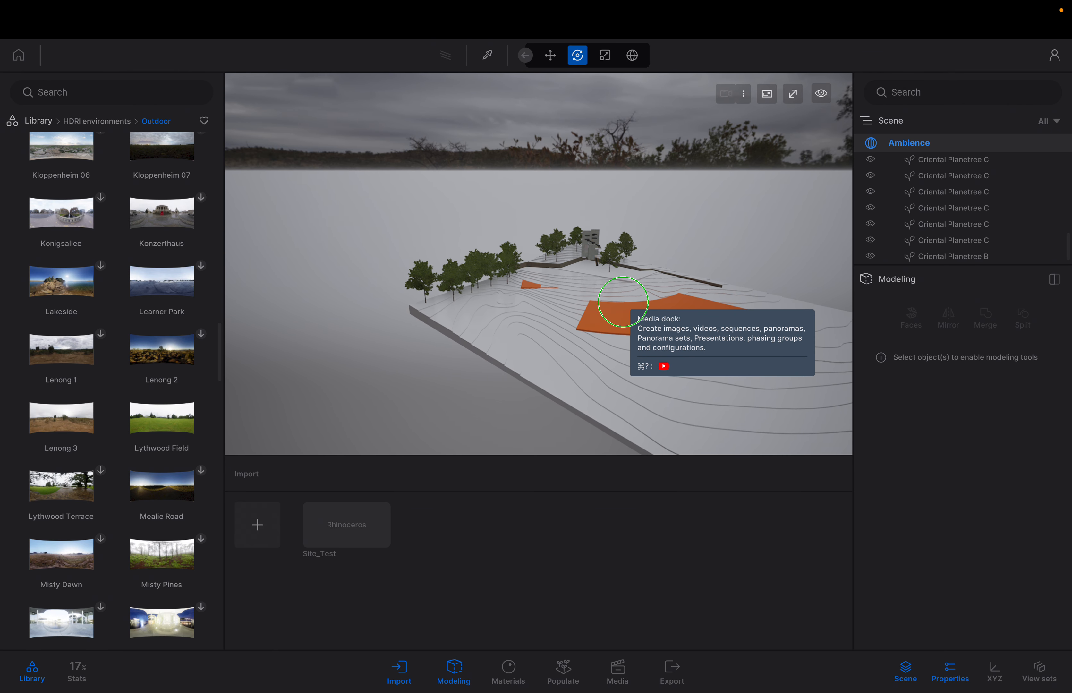
key("w")
right_click_drag(623, 302, 586, 280)
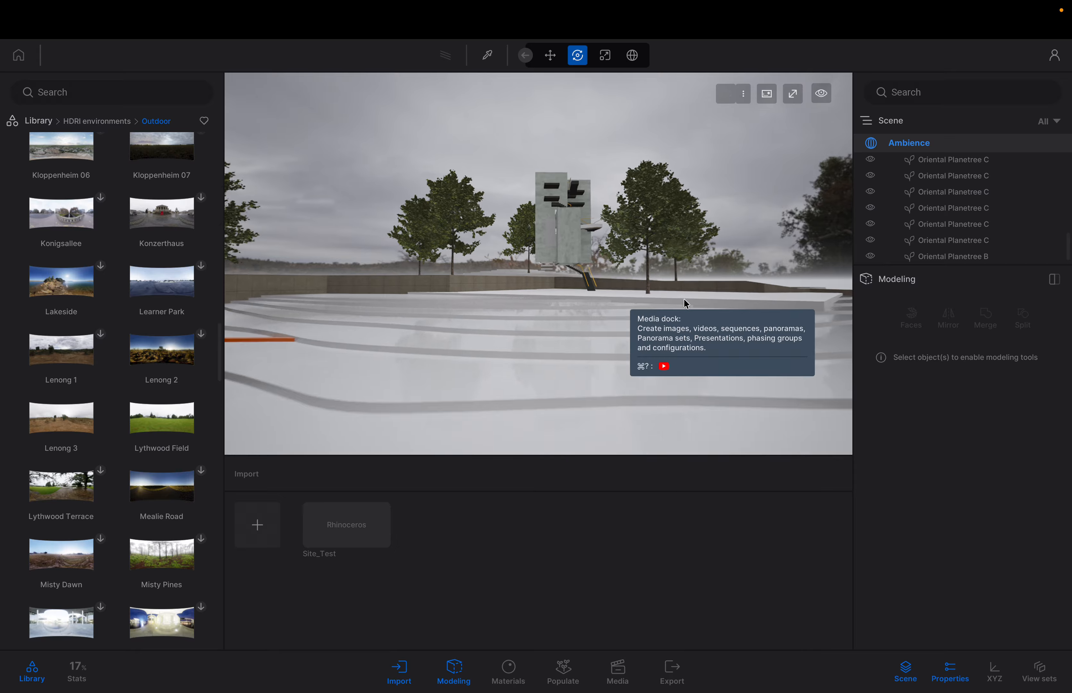
left_click(618, 671)
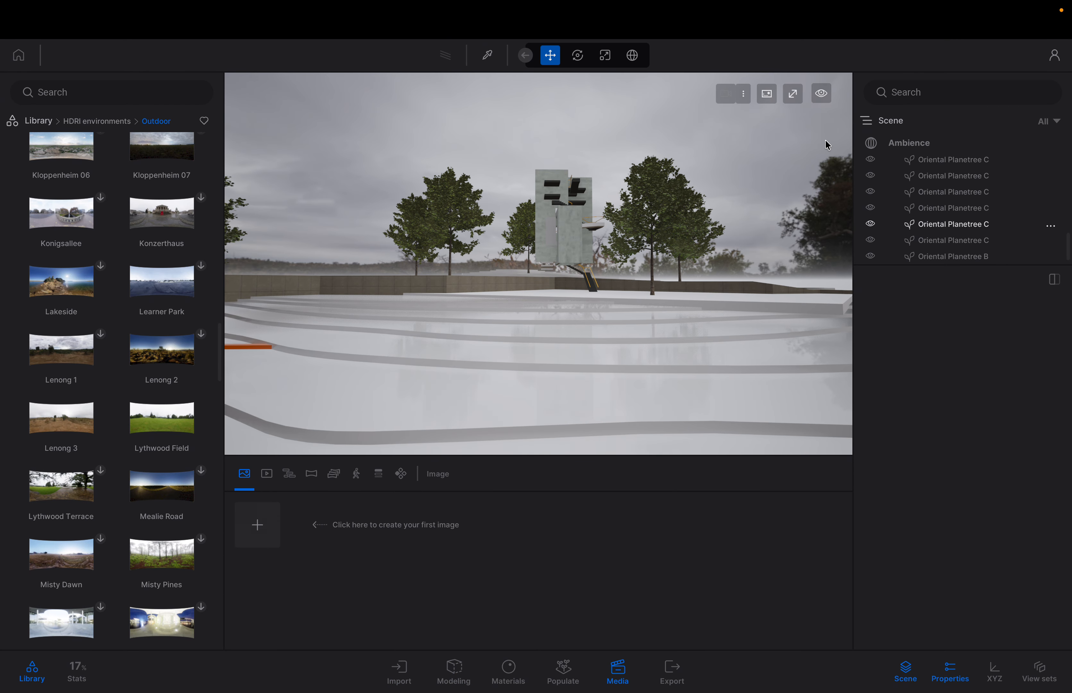
left_click(894, 138)
left_click(956, 677)
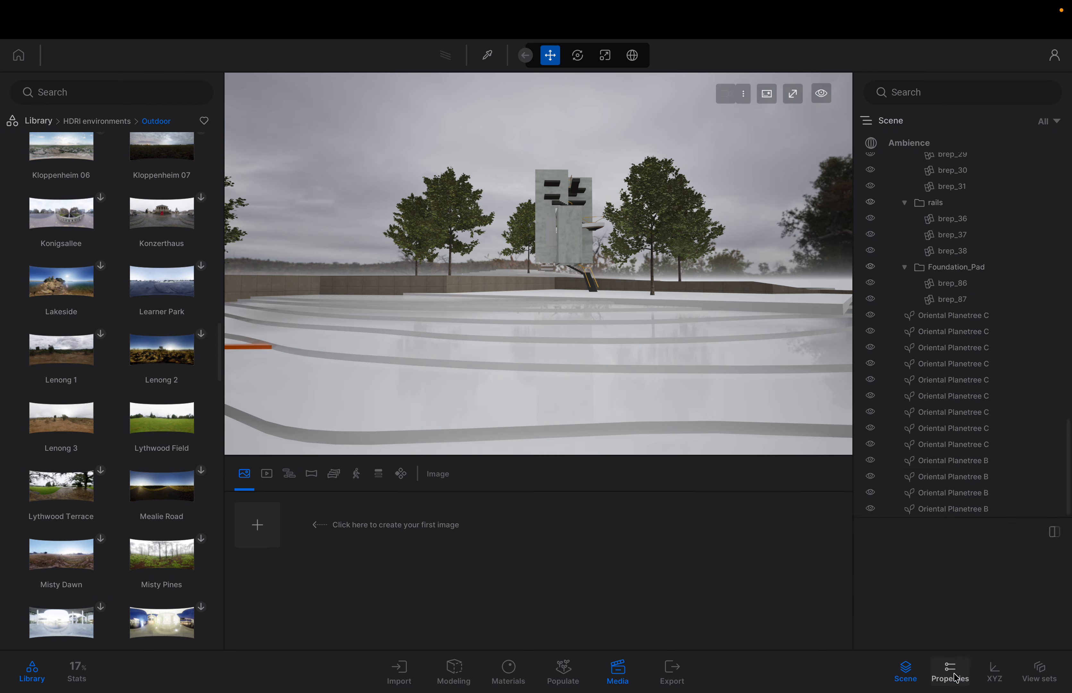
- Set the desktop rendering quality preset to High through the statistics' quality setup
left_click(75, 675)
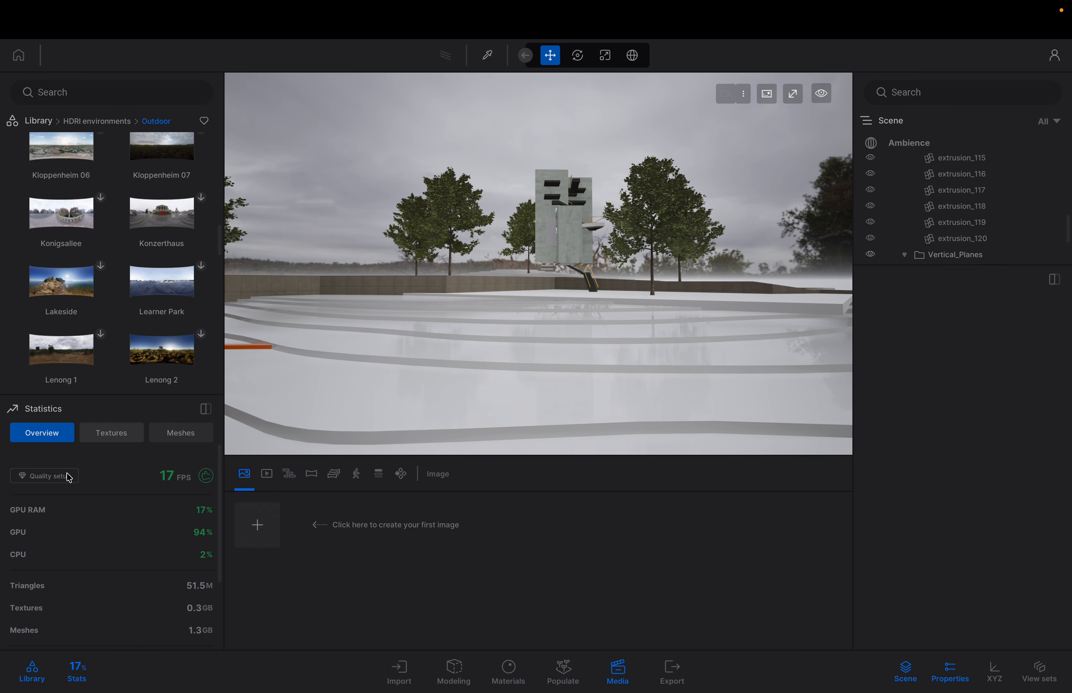
left_click(45, 476)
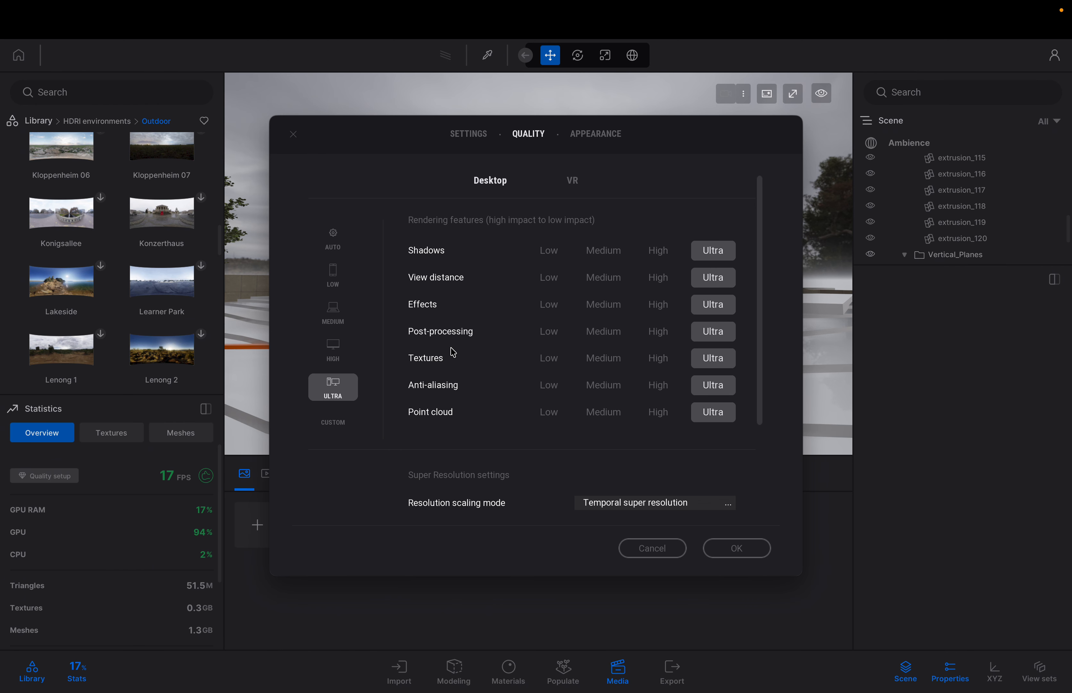
left_click(325, 354)
left_click(728, 547)
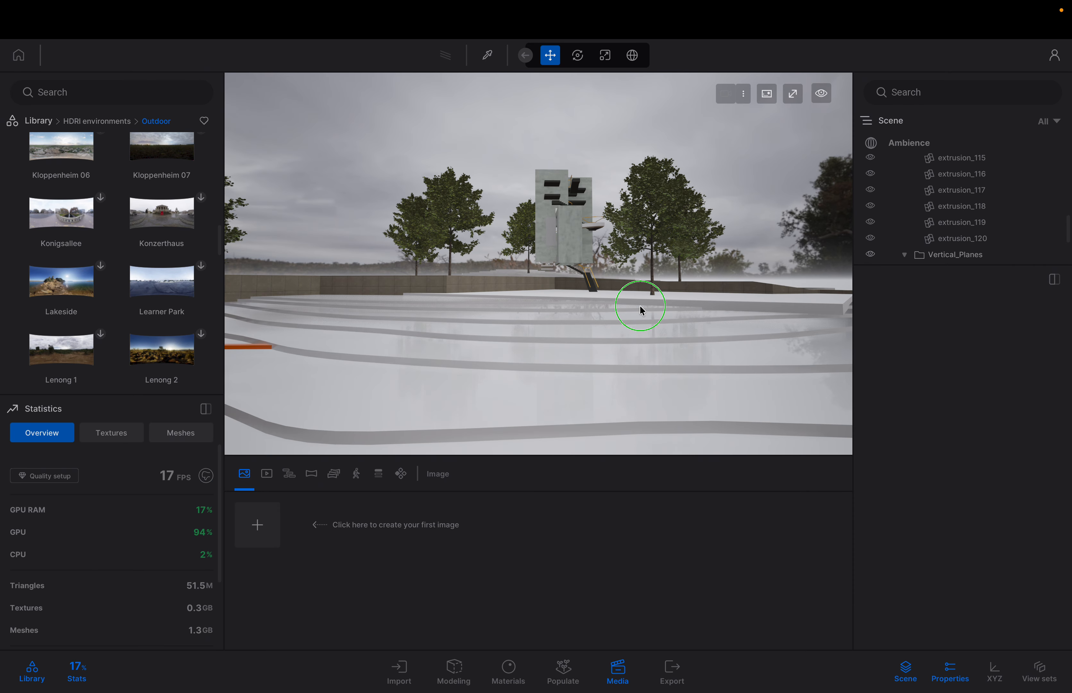
- Check the scene's performance while moving closer to the tower, and close the statistics
key("w")
right_click_drag(640, 306, 640, 306)
key("w")
scroll(639, 305, "down", 10)
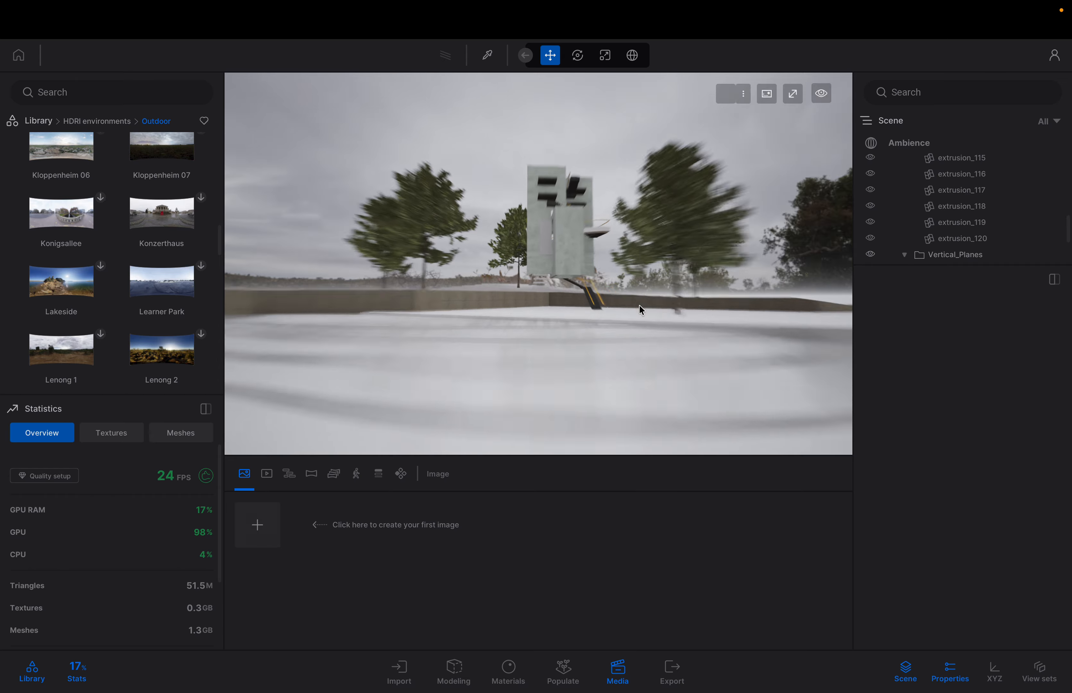
scroll(640, 305, "up", 5)
left_click_drag(640, 305, 637, 306)
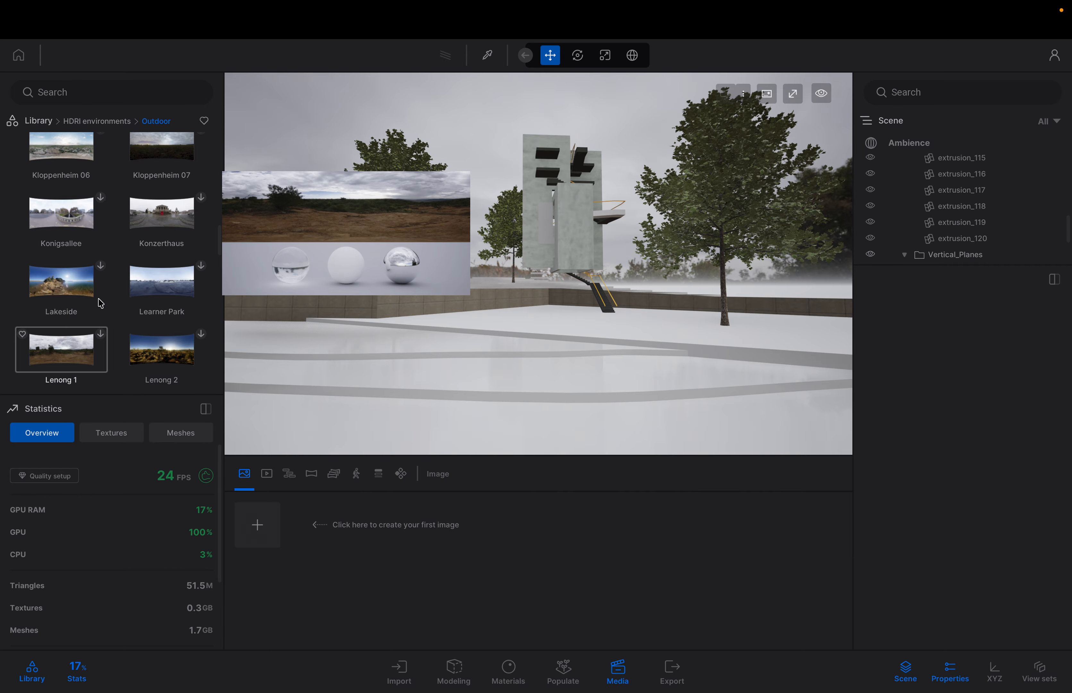
left_click(72, 681)
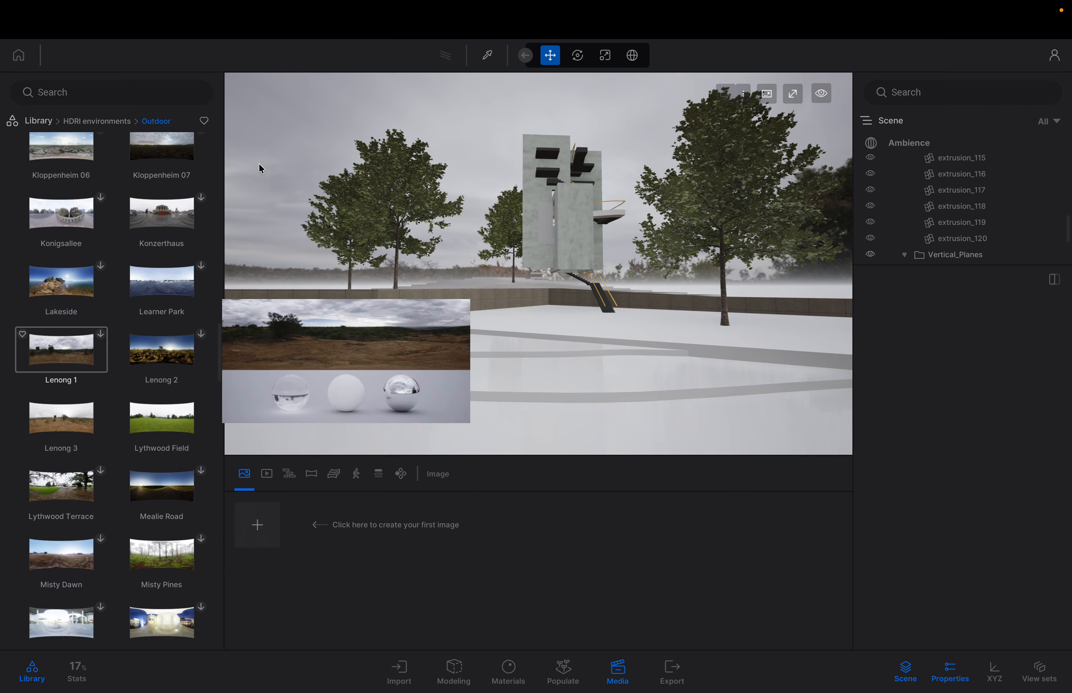
- Enlarge the scene list and collapse the Horz_Planes, Vertical_Planes, rails, Foundation_Pad, Stairs and Columns folders
scroll(917, 208, "down", 5)
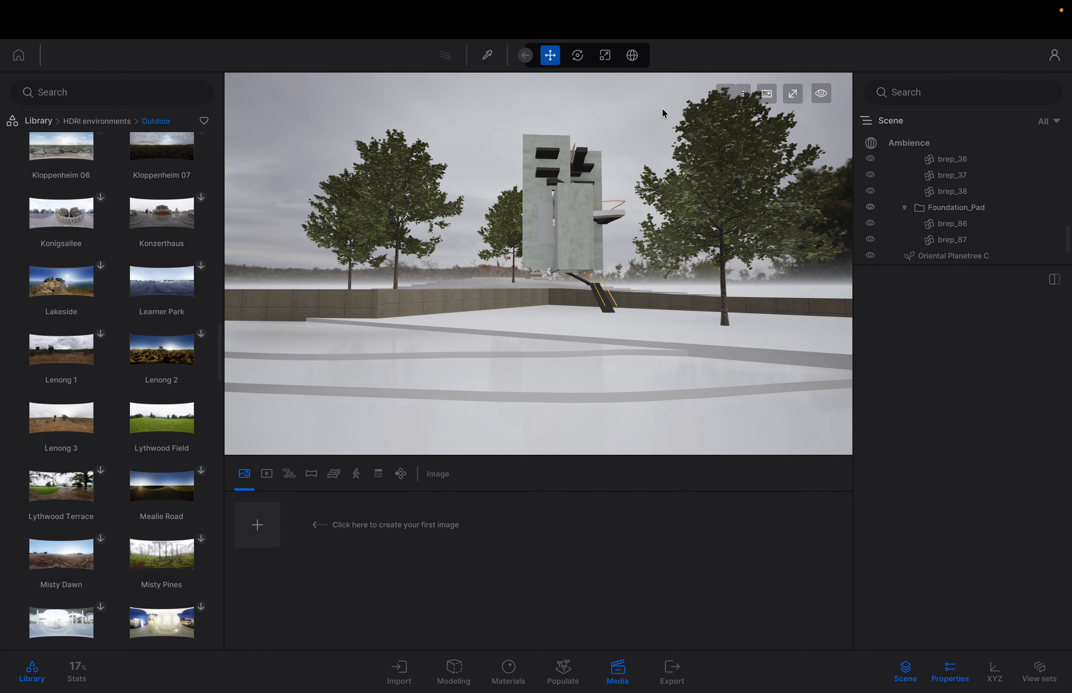
scroll(950, 257, "down", 3)
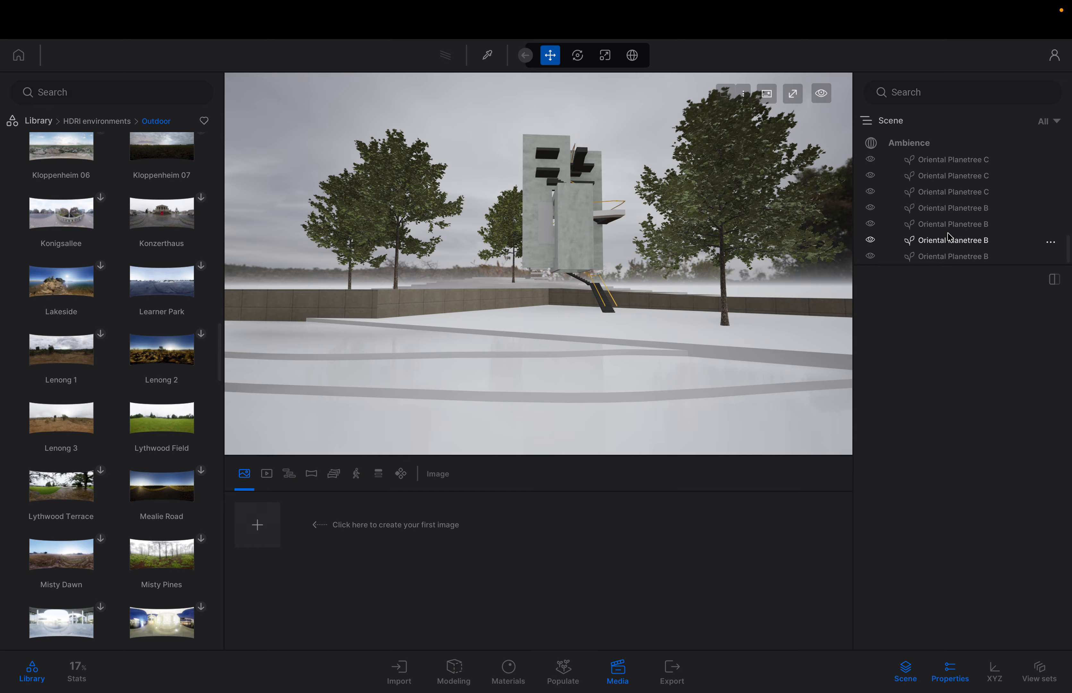
scroll(957, 259, "up", 8)
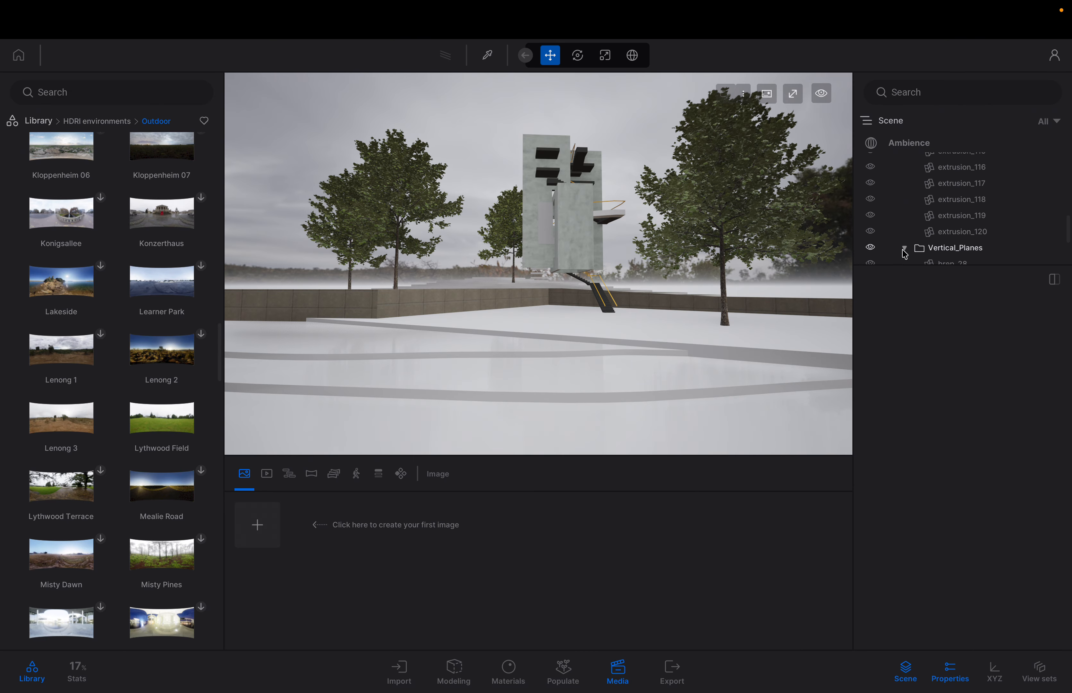
scroll(916, 234, "up", 10)
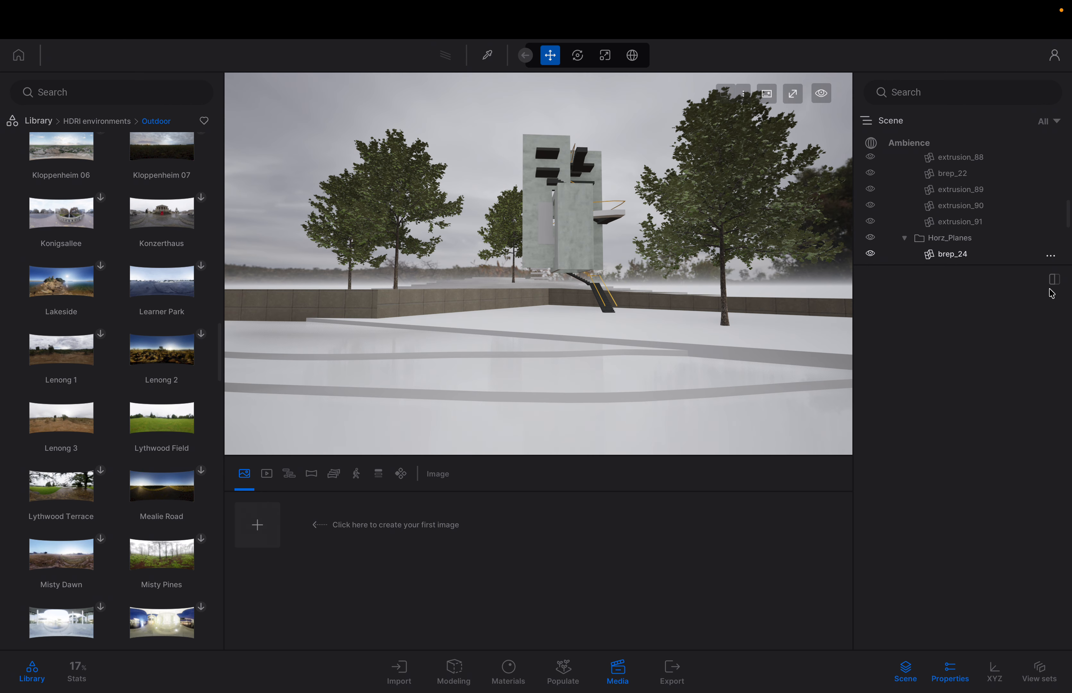
left_click_drag(1004, 265, 1005, 572)
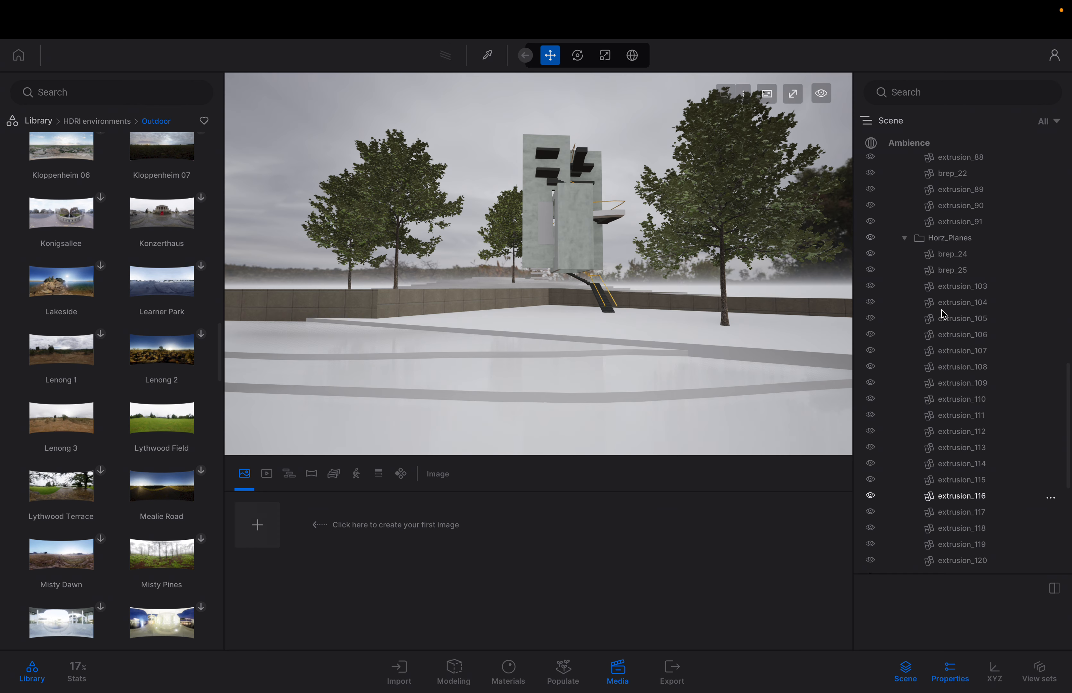
left_click(905, 238)
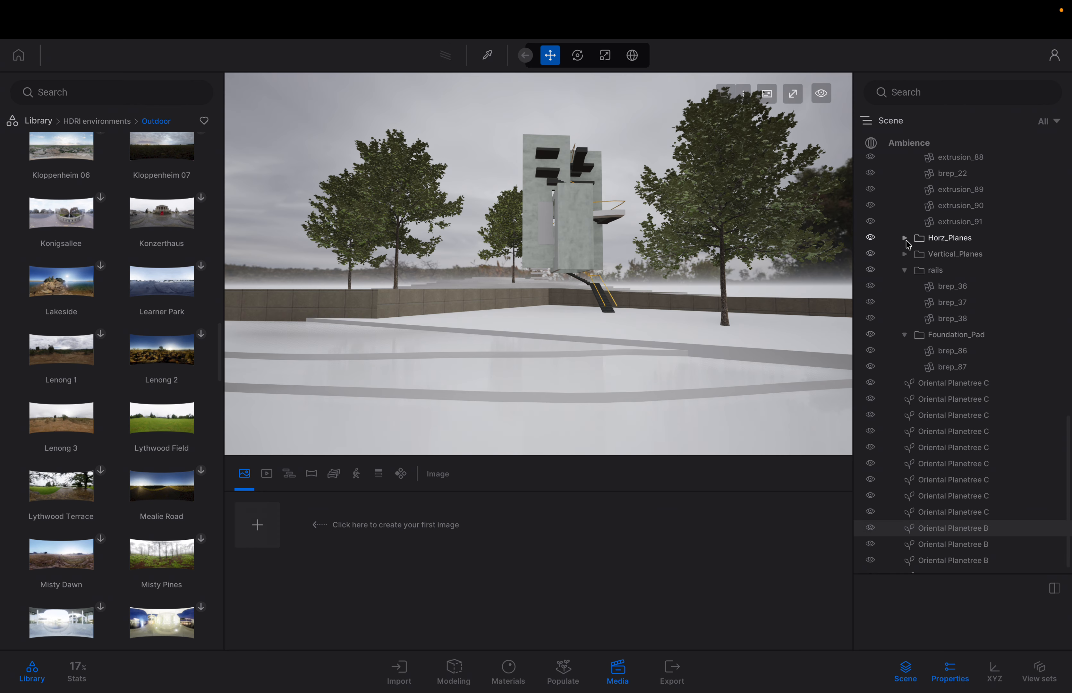
left_click(904, 270)
left_click(904, 323)
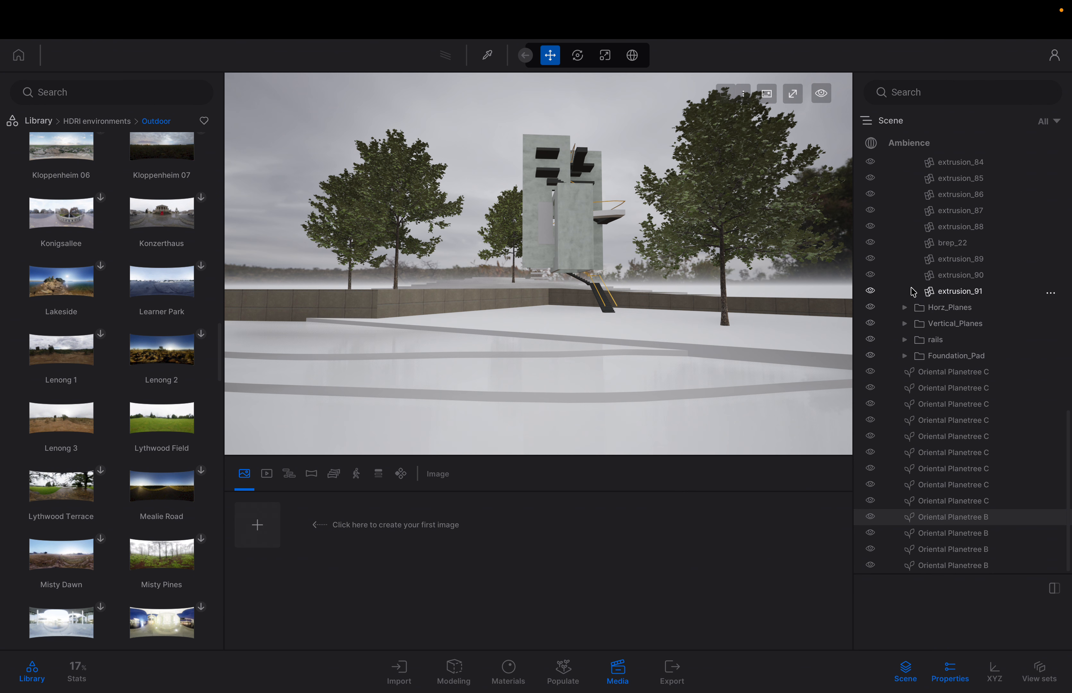
scroll(913, 287, "up", 7)
left_click(905, 417)
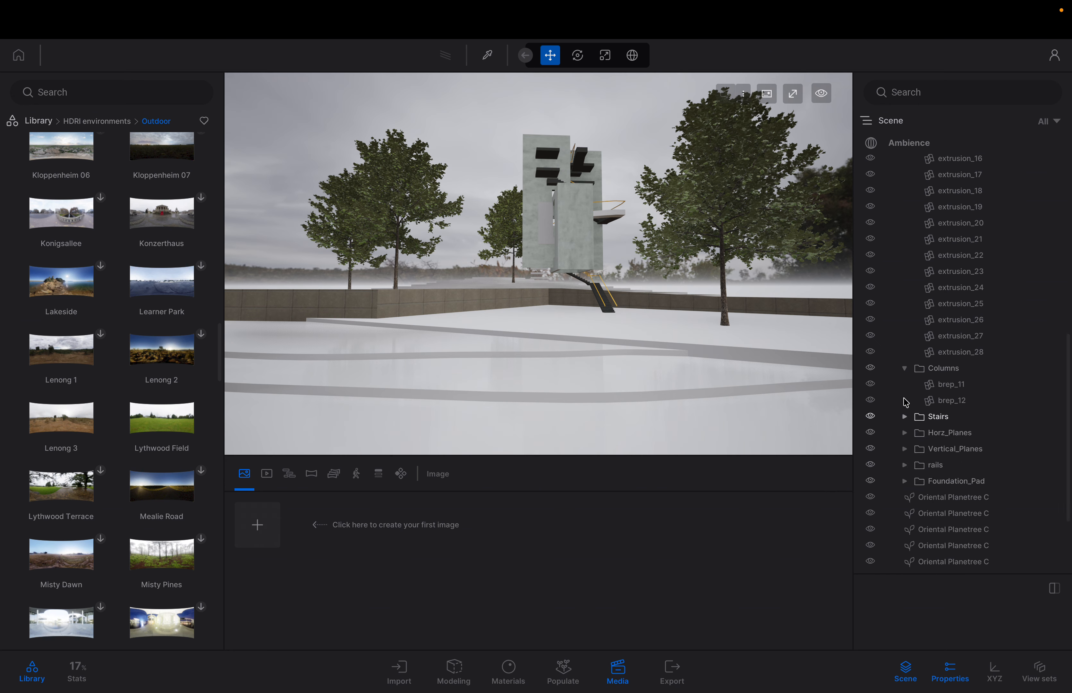
left_click(905, 368)
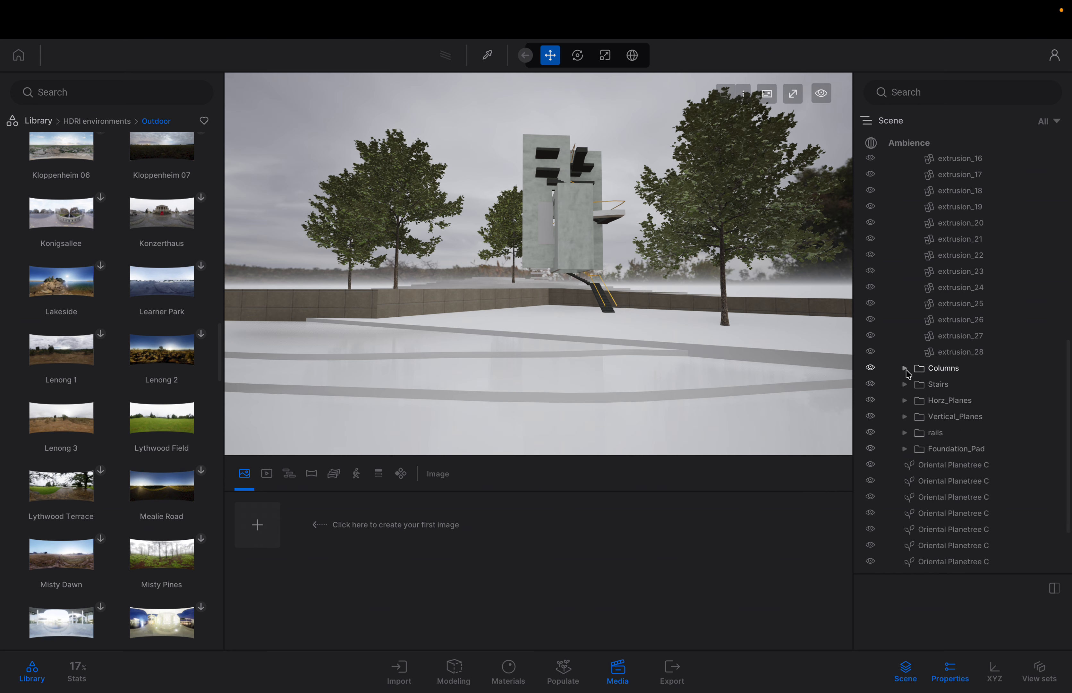
- Select each of the two breps in the Columns folder, and collapse the Columns and Topograpghy_Lines folders
left_click(906, 369)
left_click(953, 388)
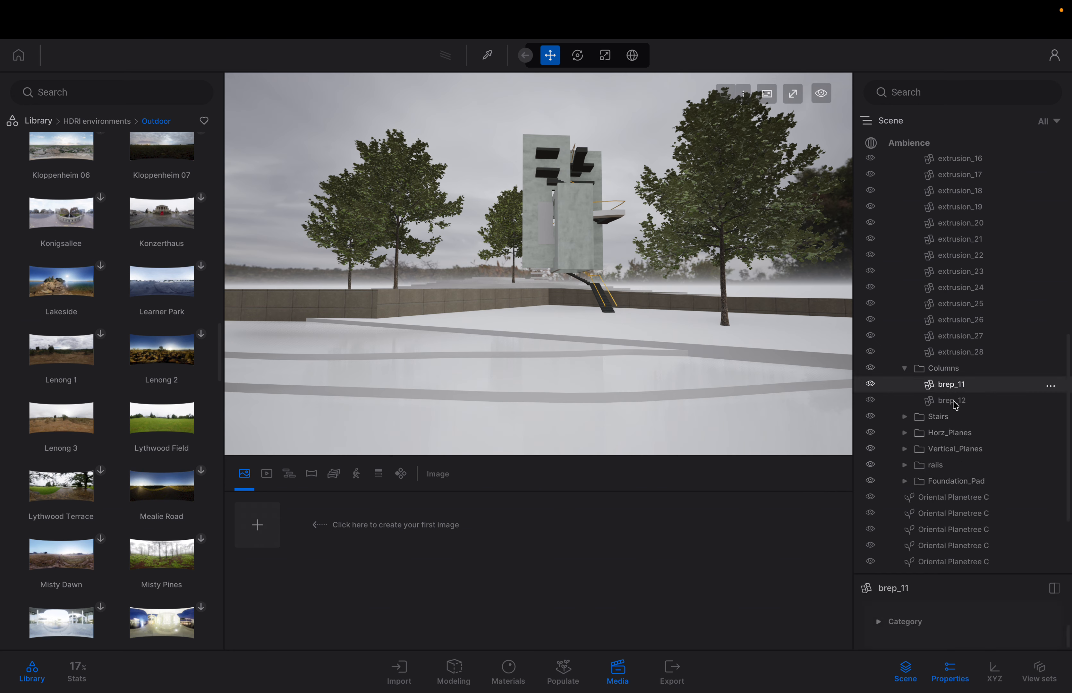
left_click(951, 403)
left_click(904, 368)
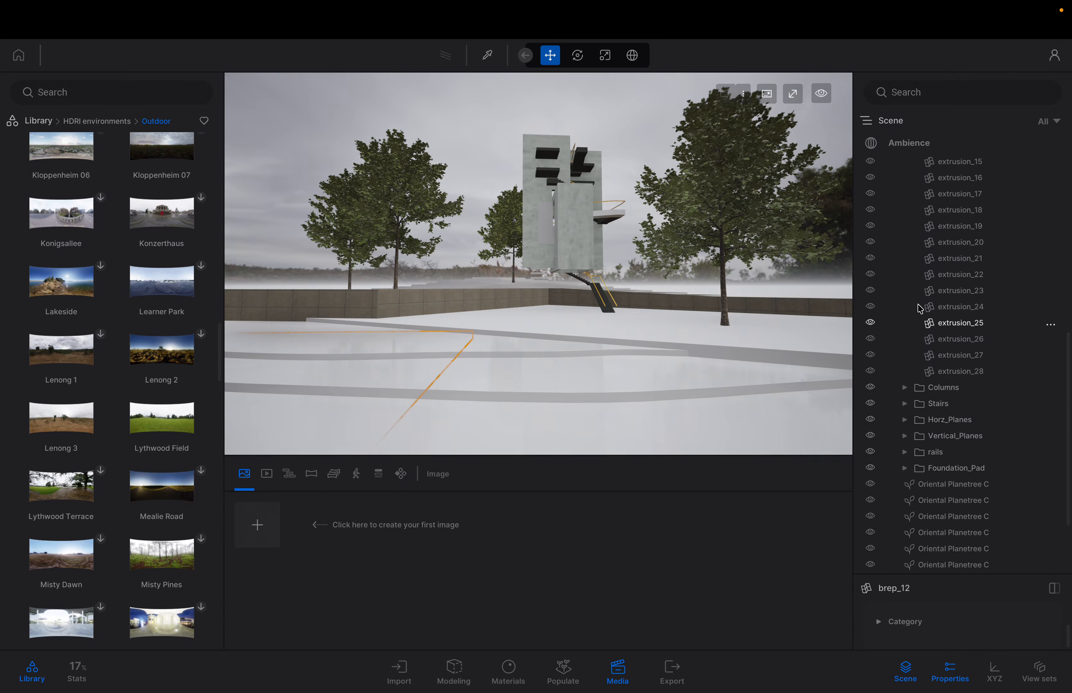
scroll(921, 306, "up", 10)
scroll(917, 303, "up", 3)
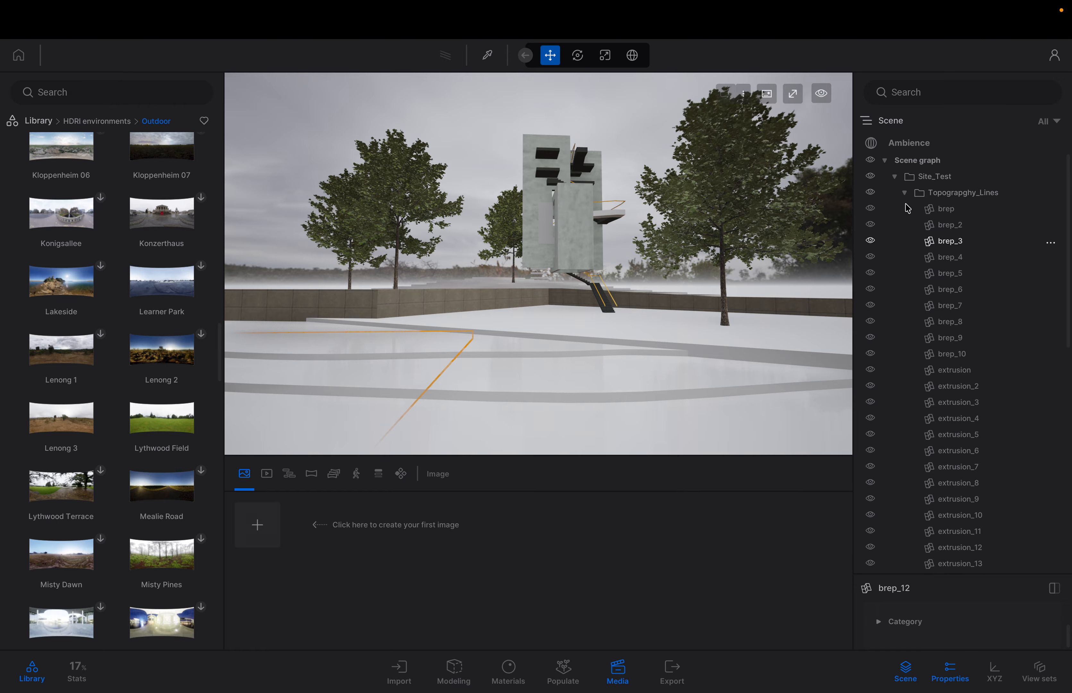
left_click(904, 193)
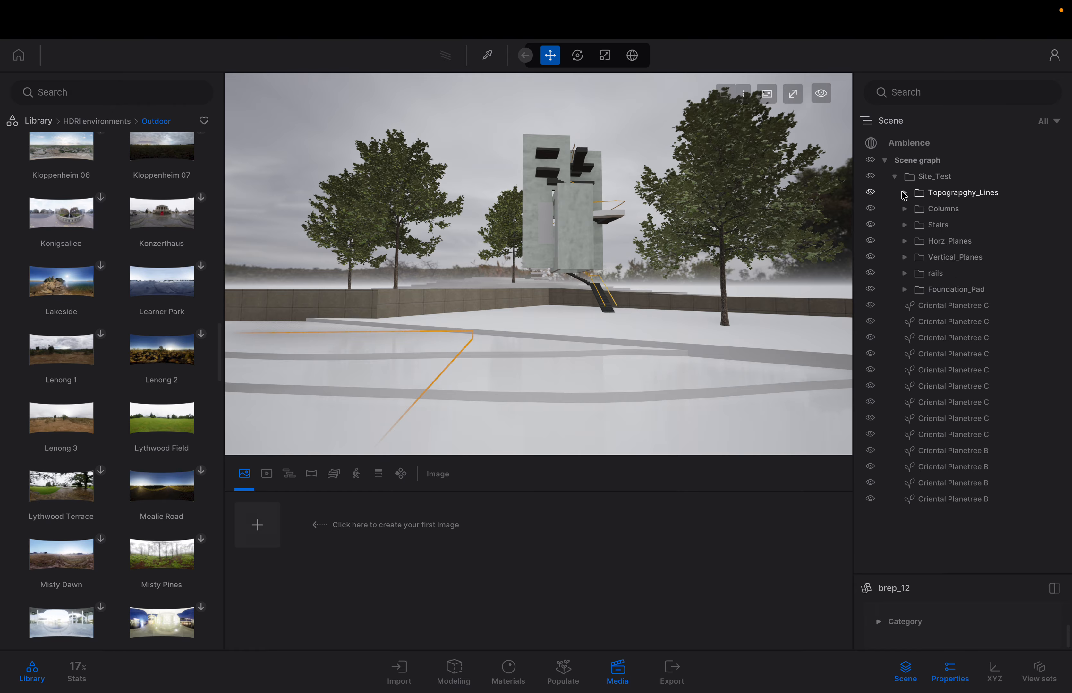
- Toggle the visibility of the Topograpghy_Lines, Stairs and Foundation_Pad folders off and back on
left_click(870, 193)
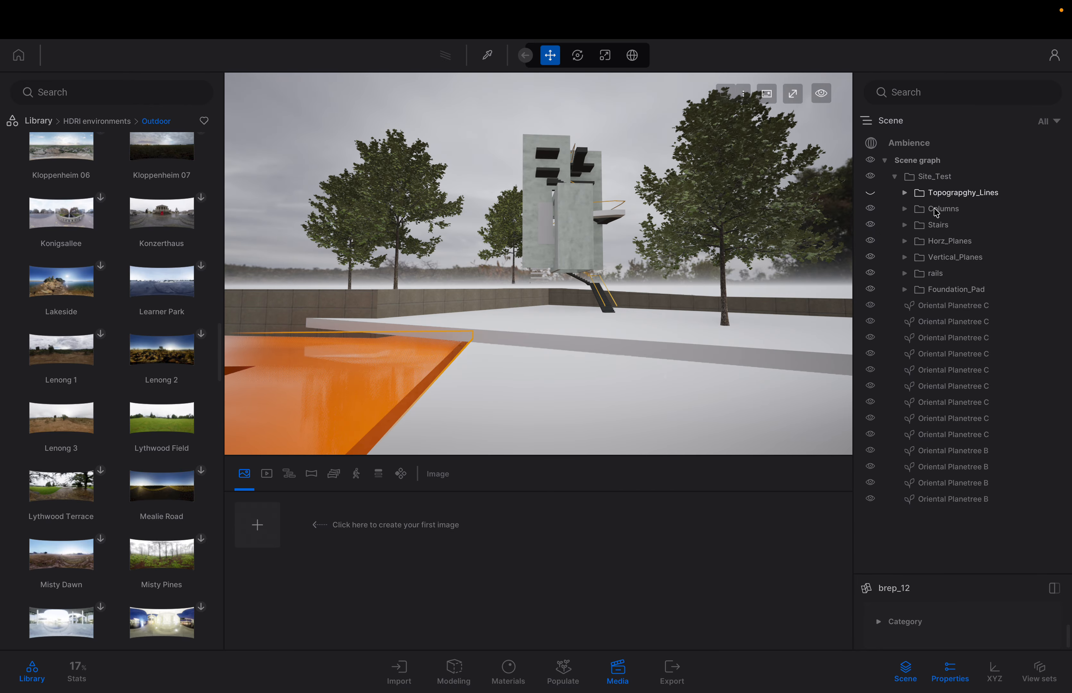
left_click(870, 224)
left_click(871, 224)
left_click(870, 193)
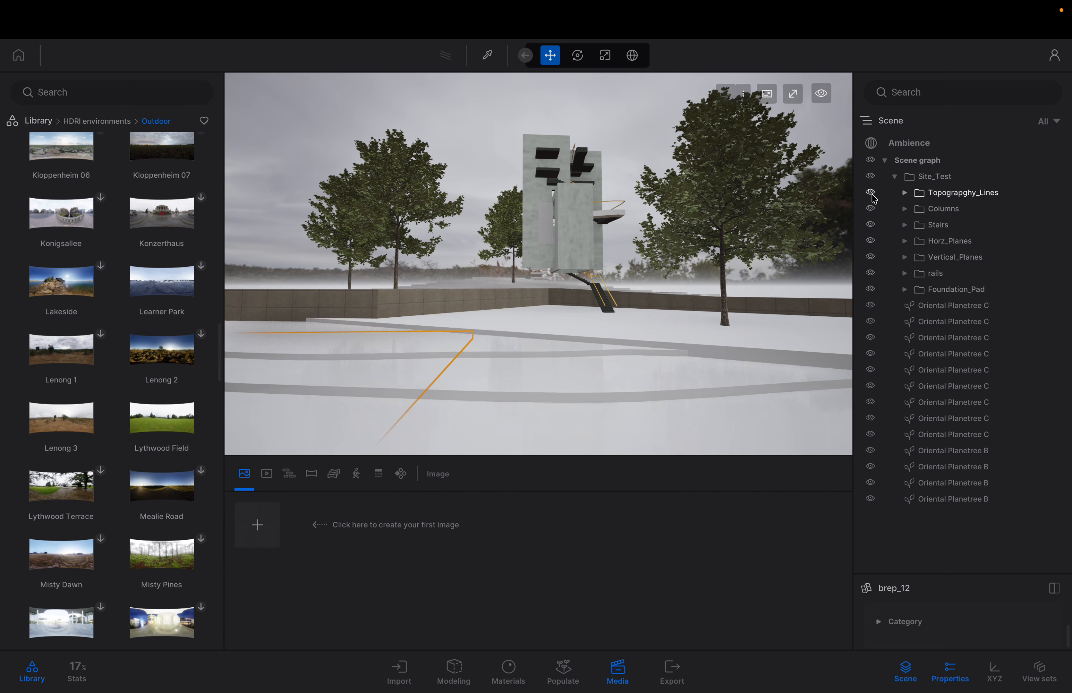
left_click(872, 194)
left_click(871, 194)
left_click(871, 193)
left_click(871, 194)
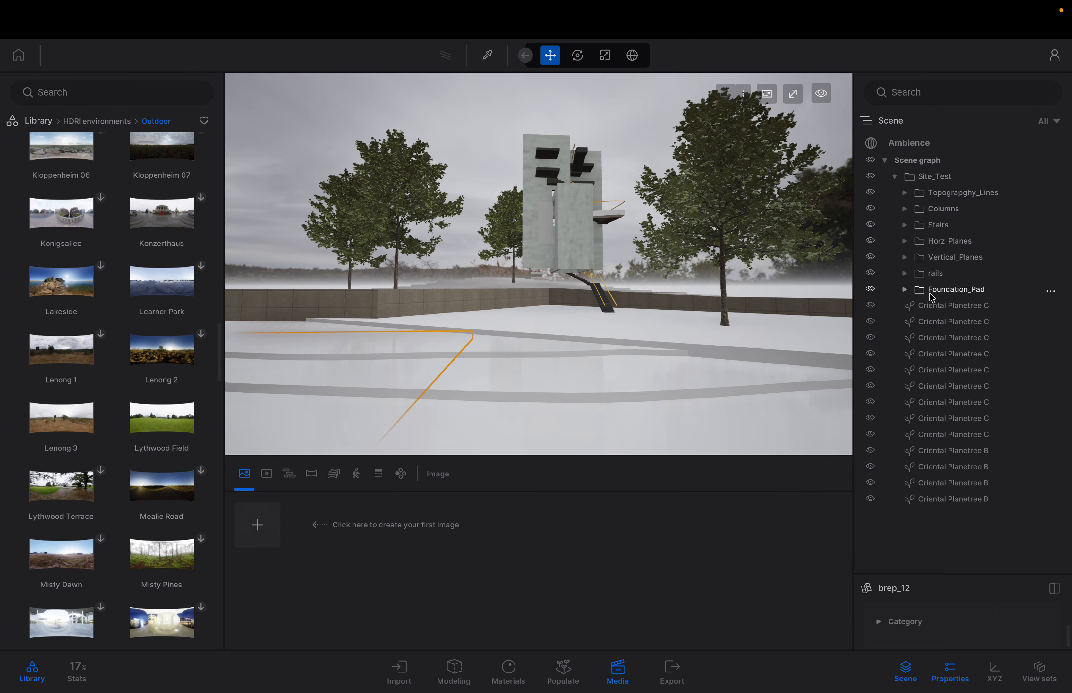
left_click(908, 294)
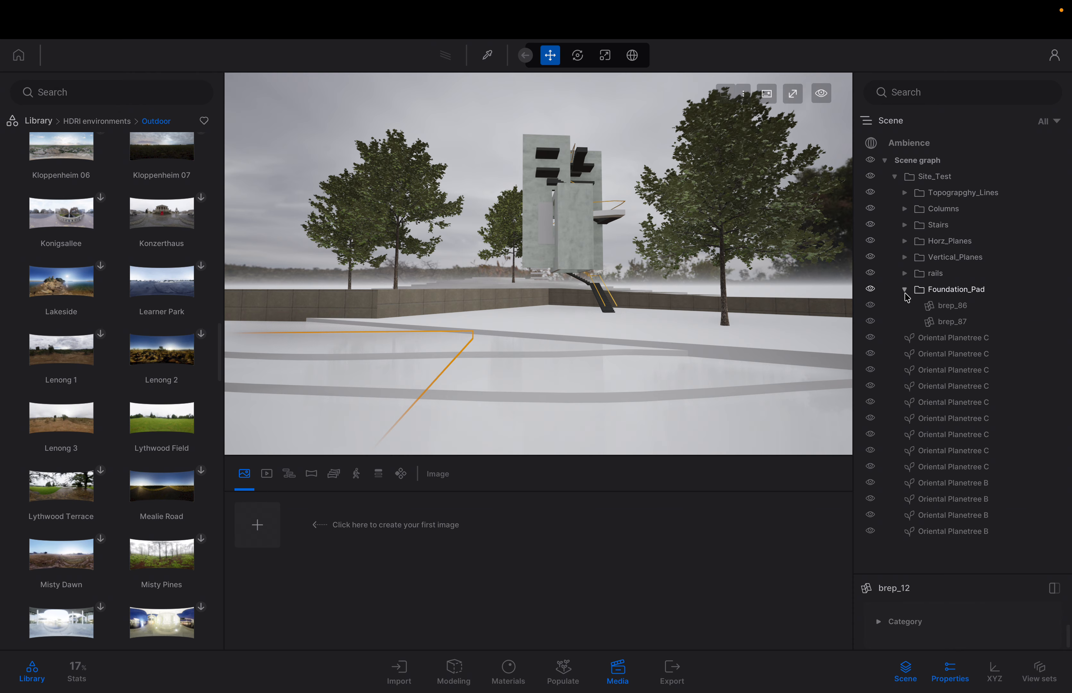
left_click(905, 294)
left_click(875, 291)
left_click(874, 291)
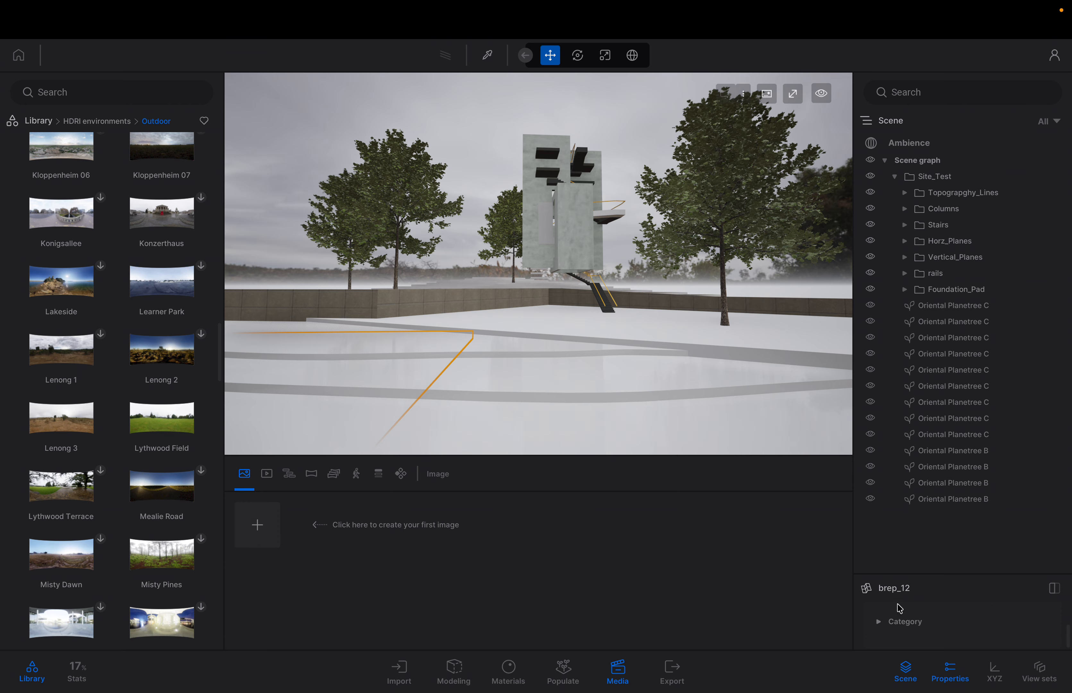
- Expand the category details of brep_12 and close the media dock to enlarge the viewport
left_click(910, 627)
left_click(616, 676)
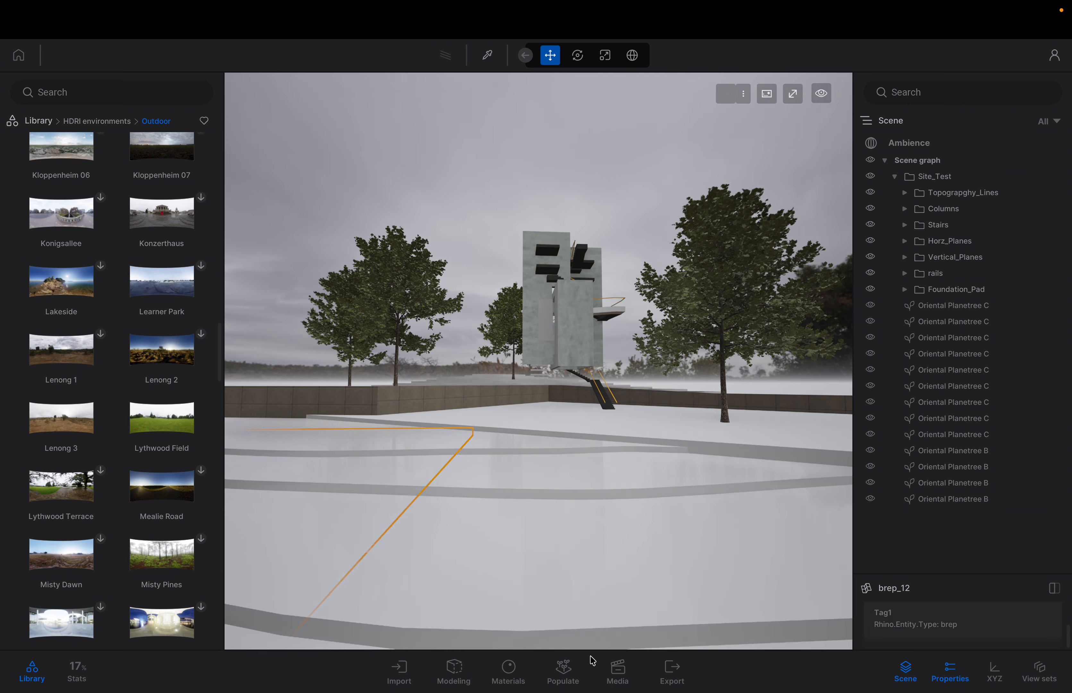
- Open the Image1 shot in media mode, enlarge its properties area and reframe the tower slightly
left_click(631, 684)
left_click(263, 531)
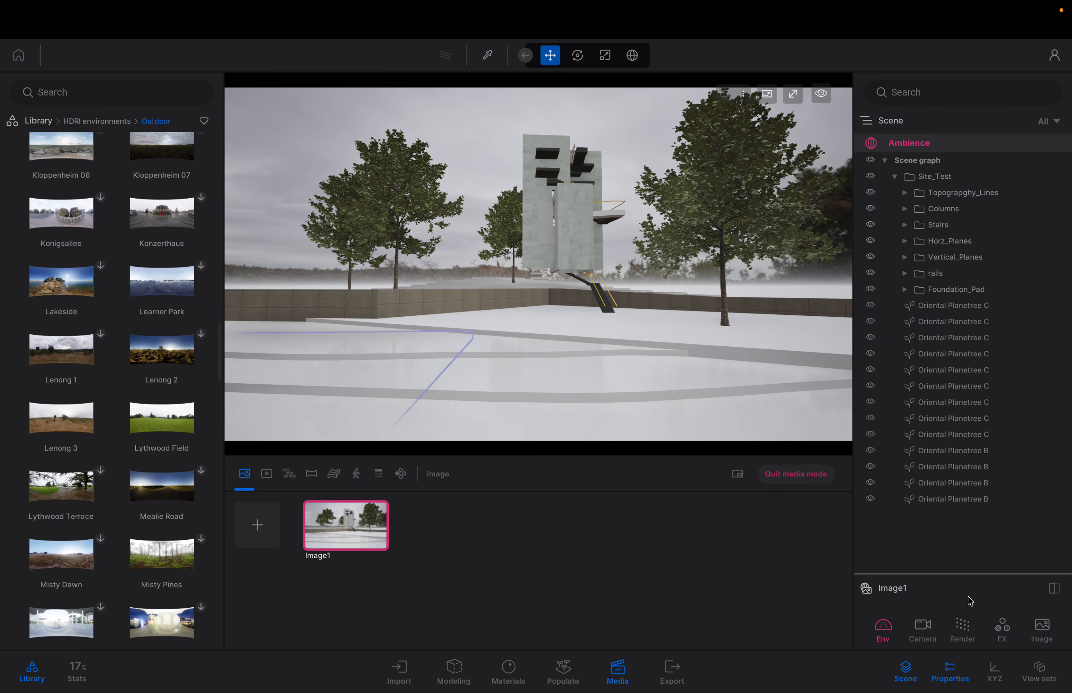
left_click_drag(956, 574, 949, 324)
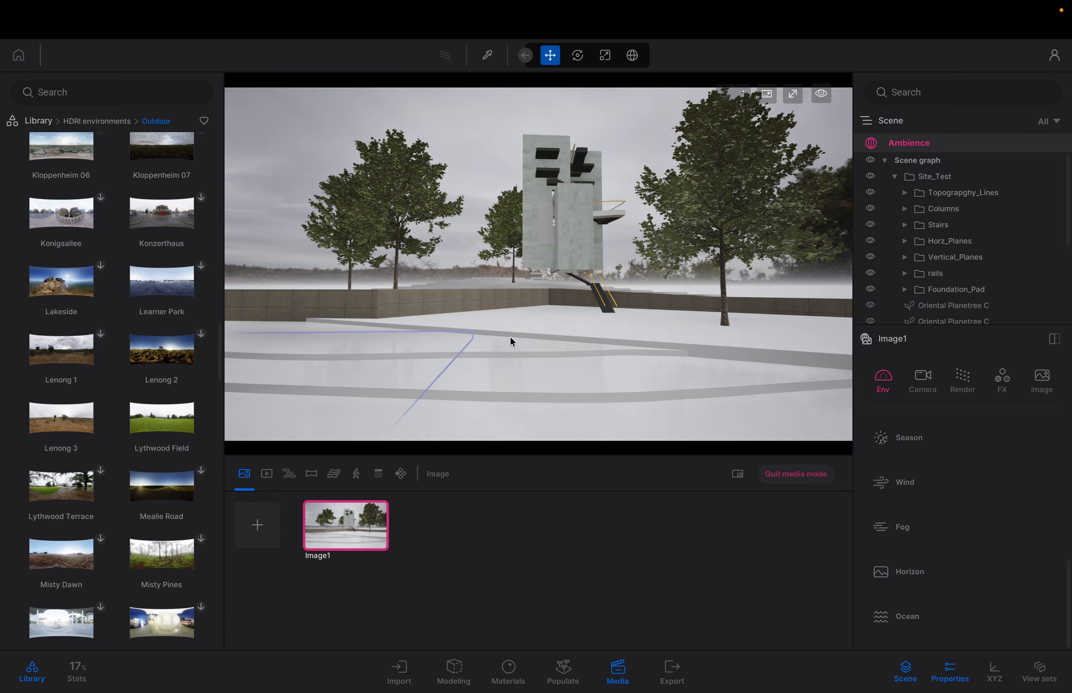
right_click_drag(520, 273, 508, 249)
mouse_move(325, 560)
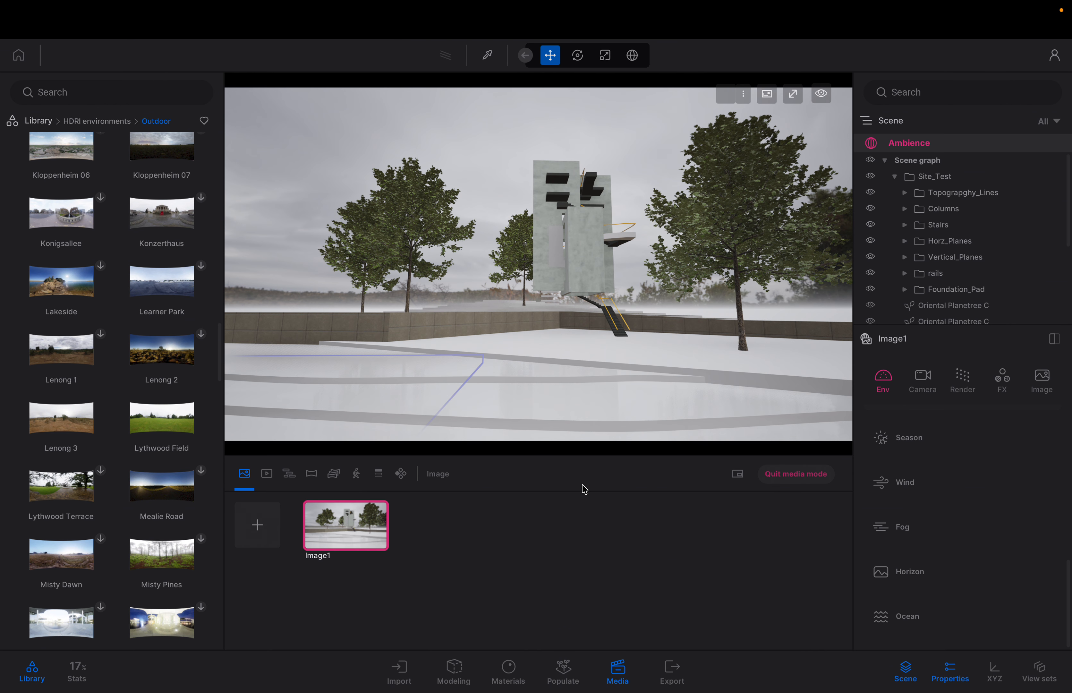
- Try a 24 mm focal length for Image1's camera lens, move to a different view of the tower, and set the focal length to 14 mm
left_click(926, 382)
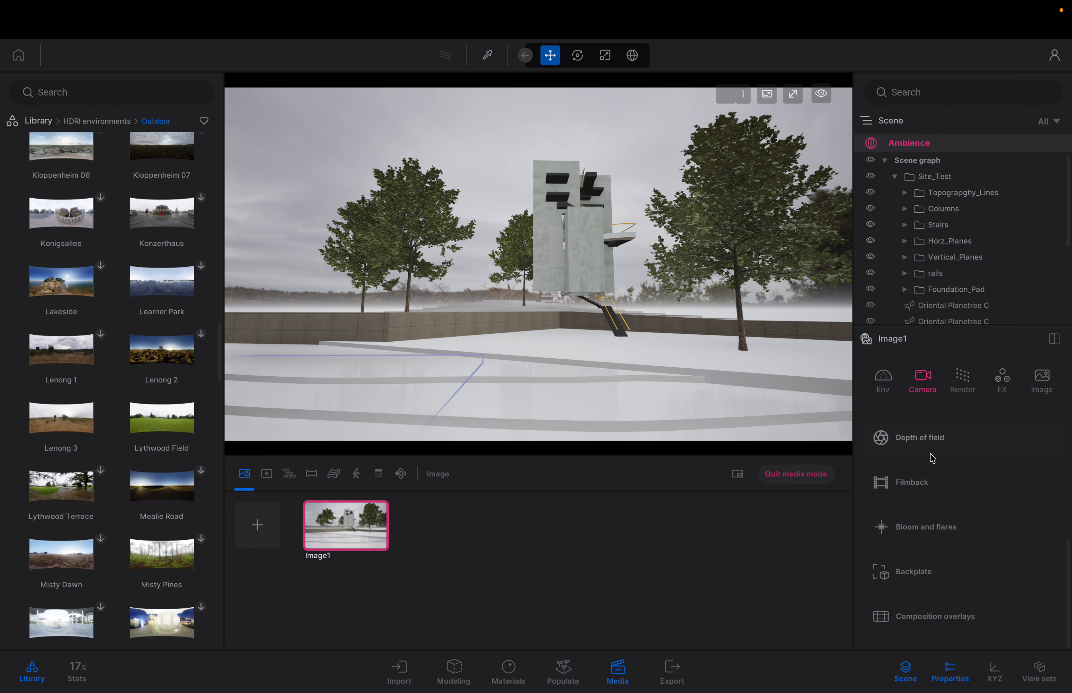
left_click(921, 441)
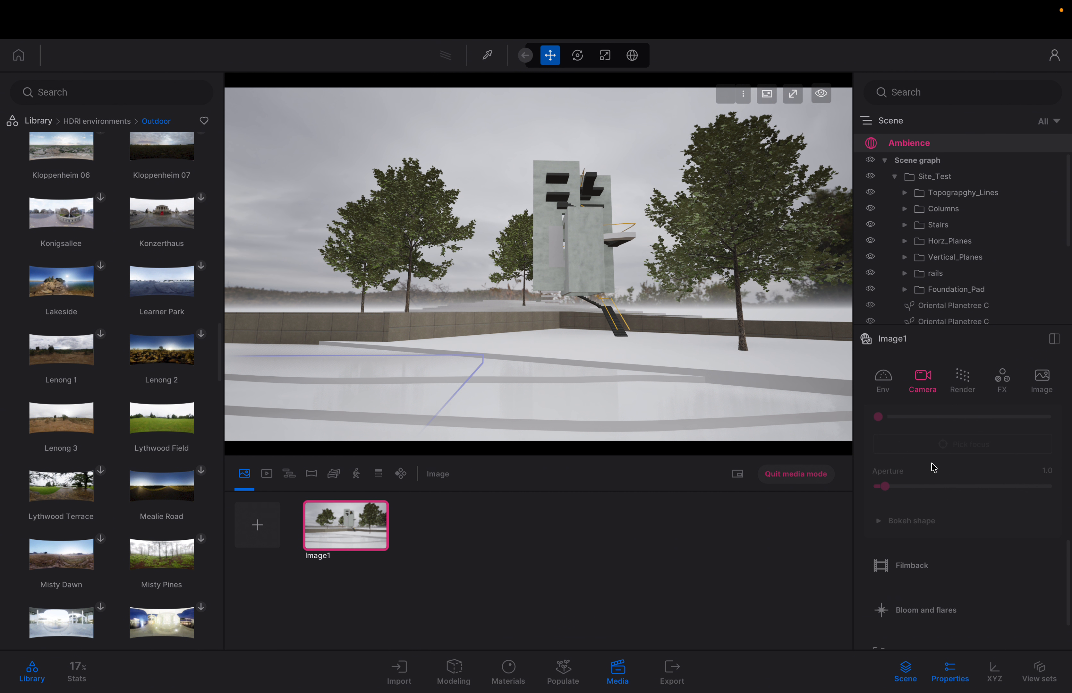
scroll(934, 467, "up", 5)
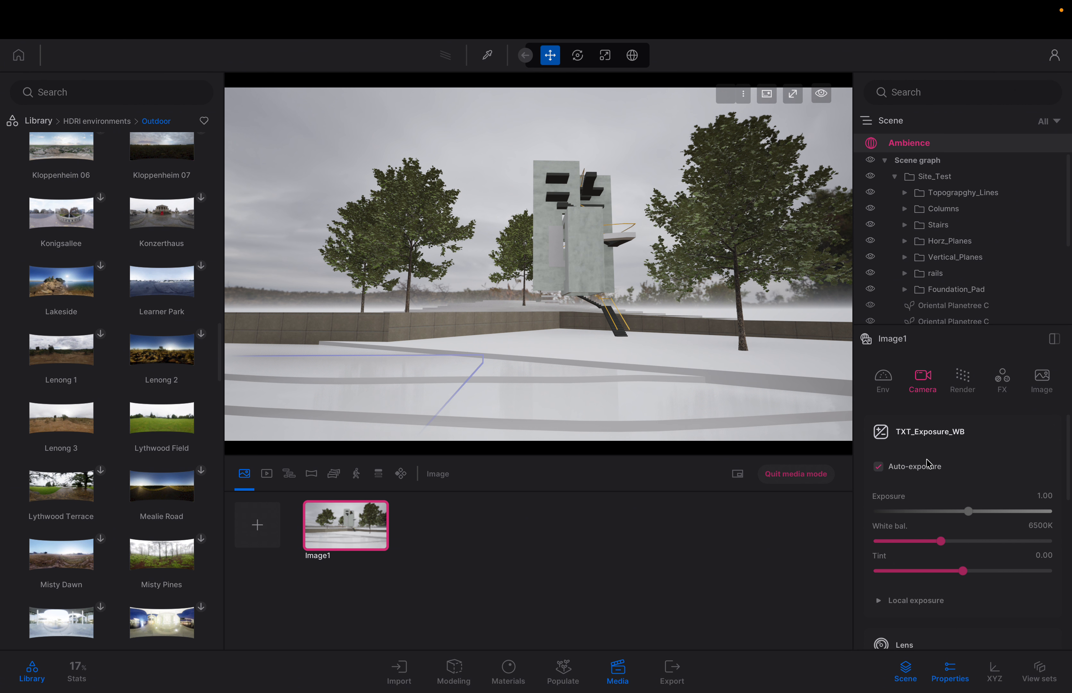
scroll(928, 467, "down", 3)
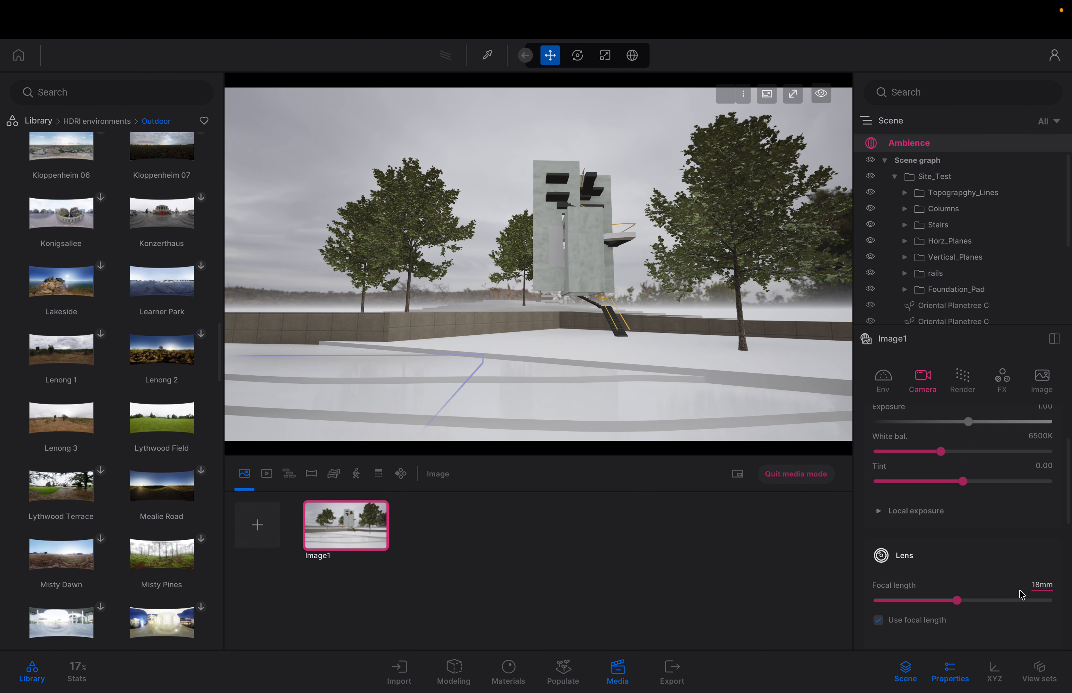
left_click_drag(958, 603, 974, 602)
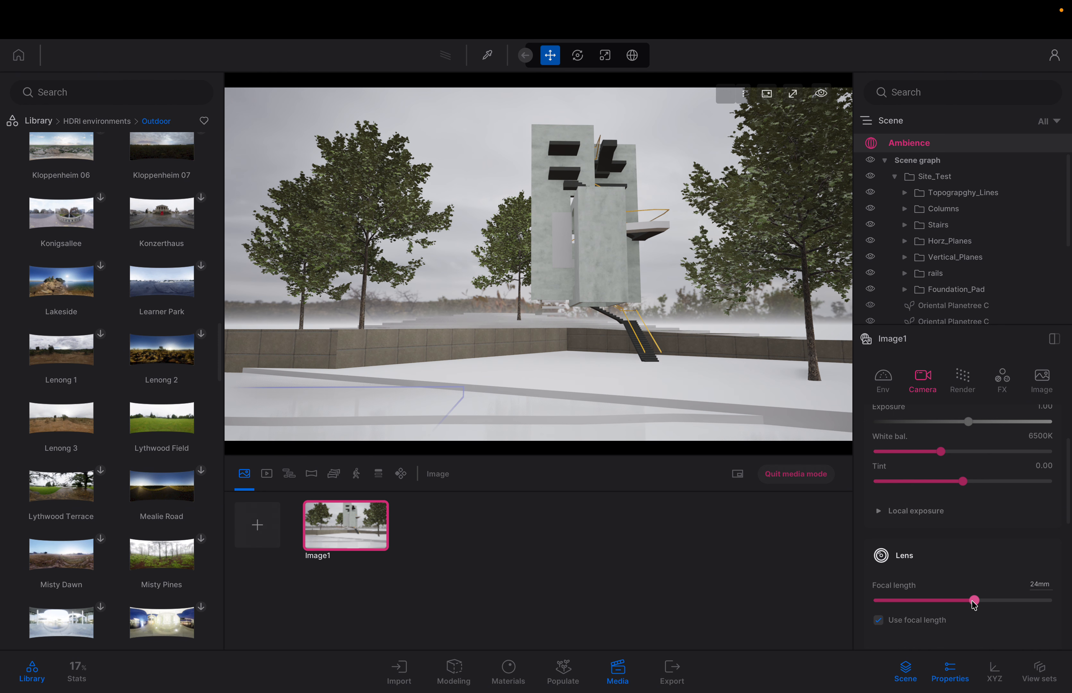
left_click_drag(756, 351, 756, 351)
left_click_drag(973, 608, 942, 609)
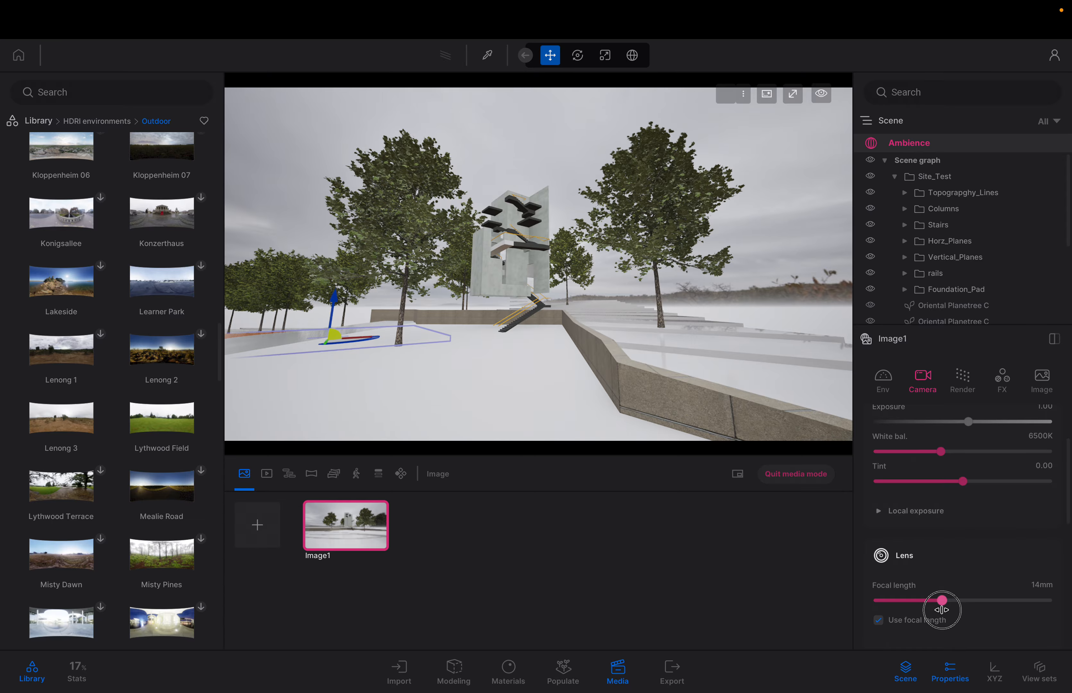
- Move the camera closer to the tower to frame its staircase and overhanging platforms between the trees
key("Left")
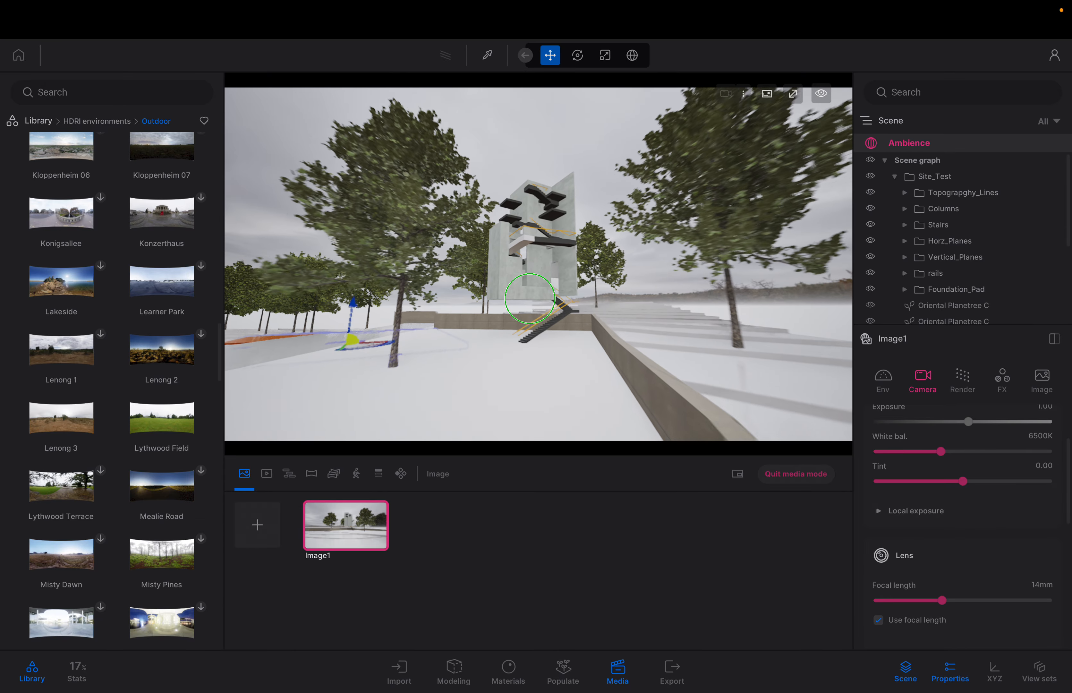
key("Up")
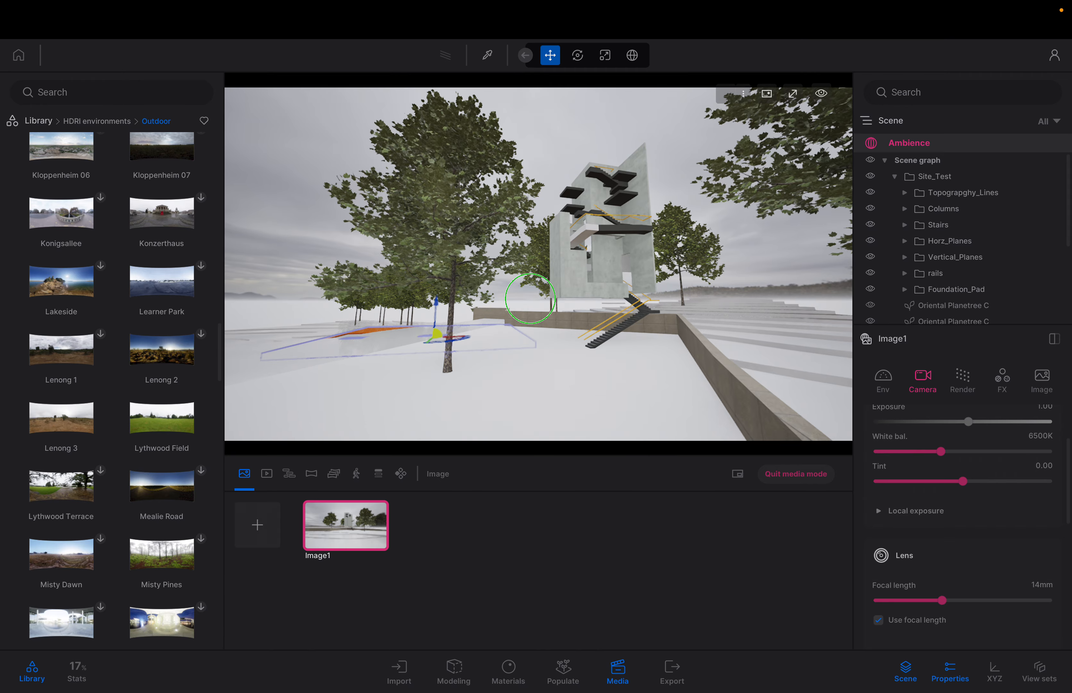
key("Down")
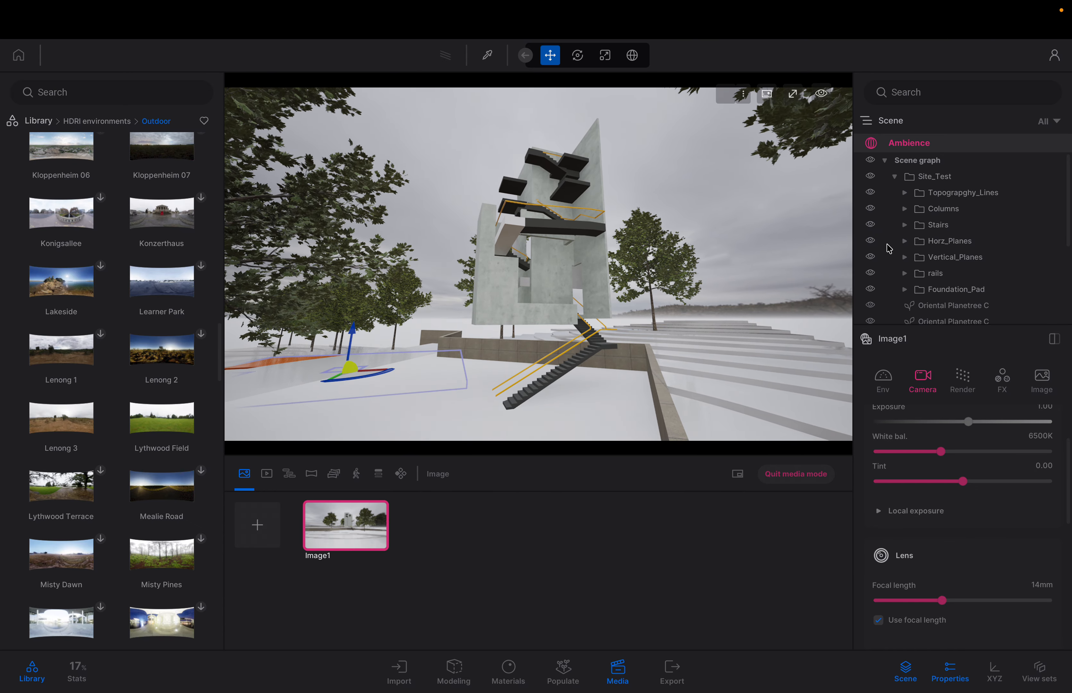
- Set the Lenong 3 HDRI skydome of Image1 to an intensity of 7.12 and a rotation of 143°
left_click(883, 378)
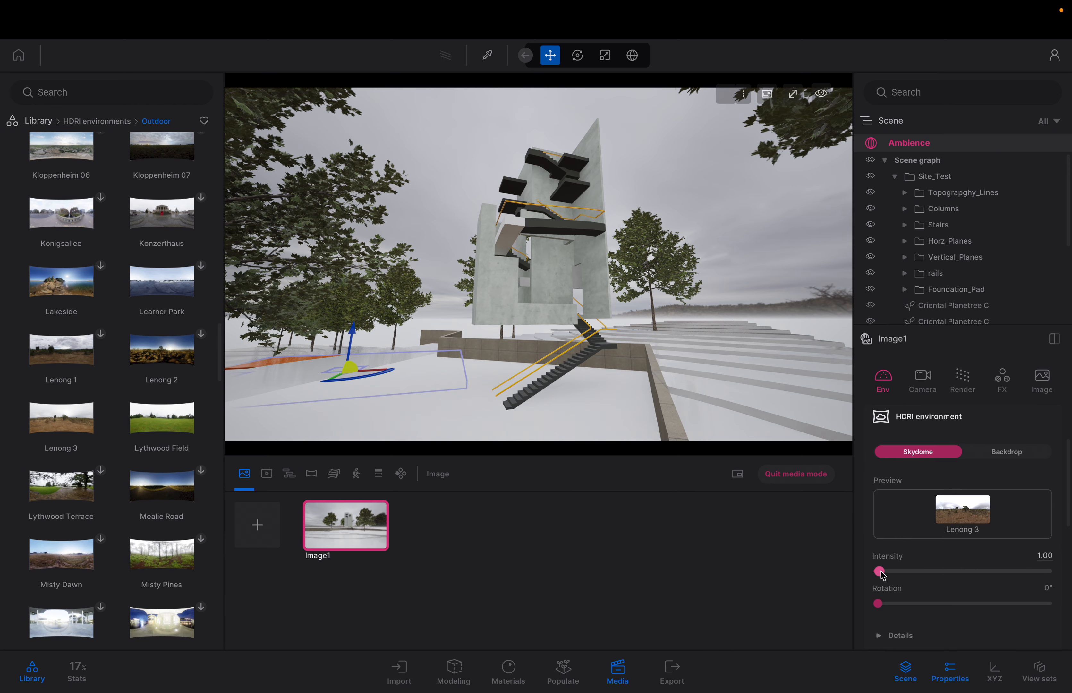
left_click_drag(879, 572, 945, 607)
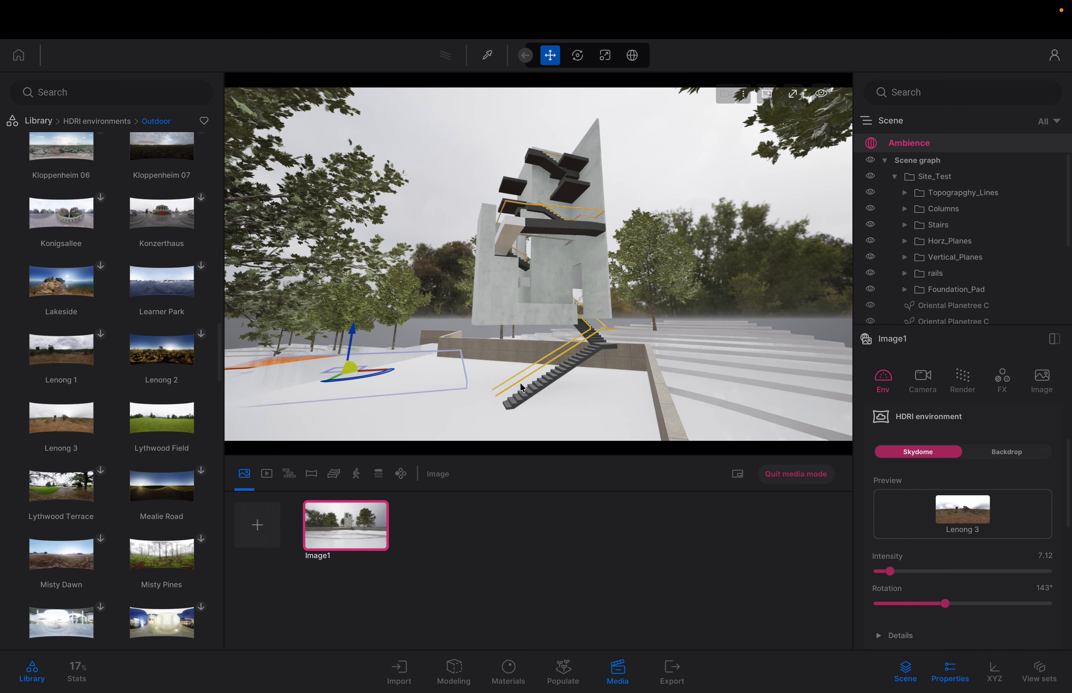